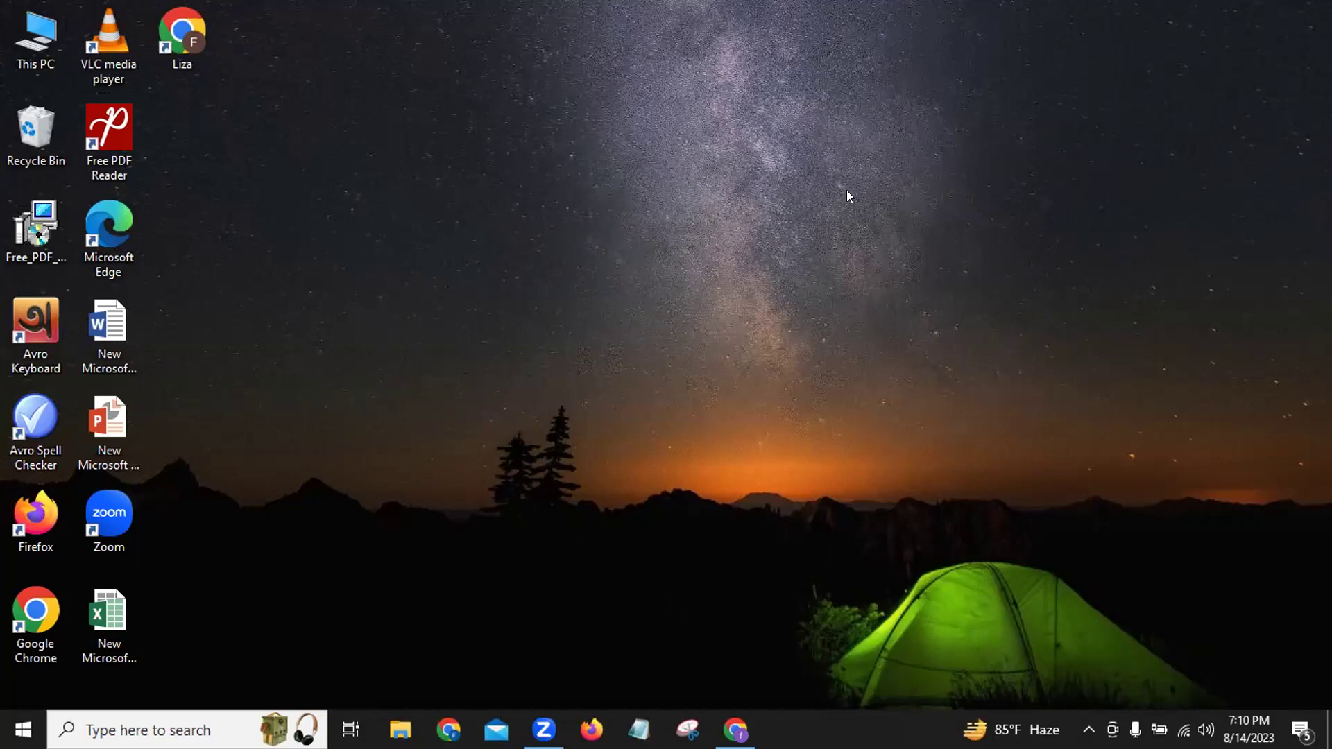
Launch Chrome with the personal profile and go to the Canva home page.
double_click(188, 43)
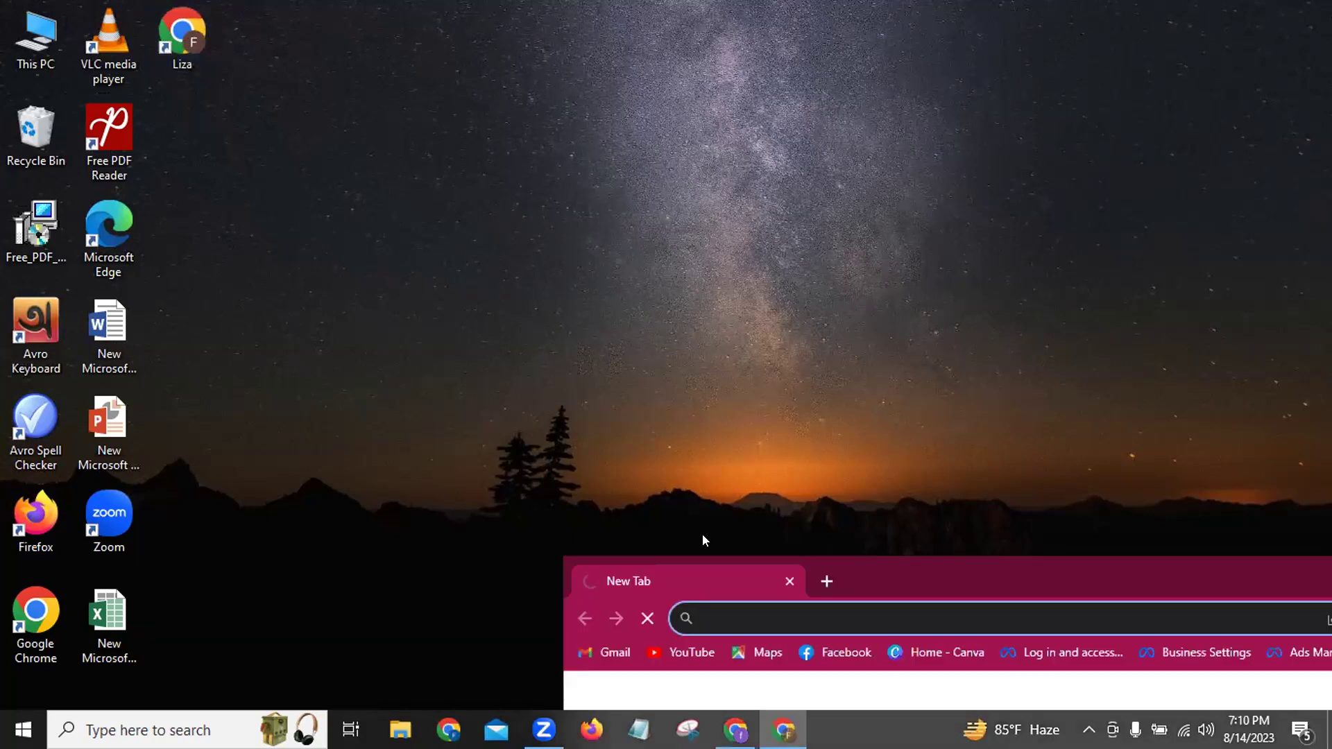
double_click(896, 563)
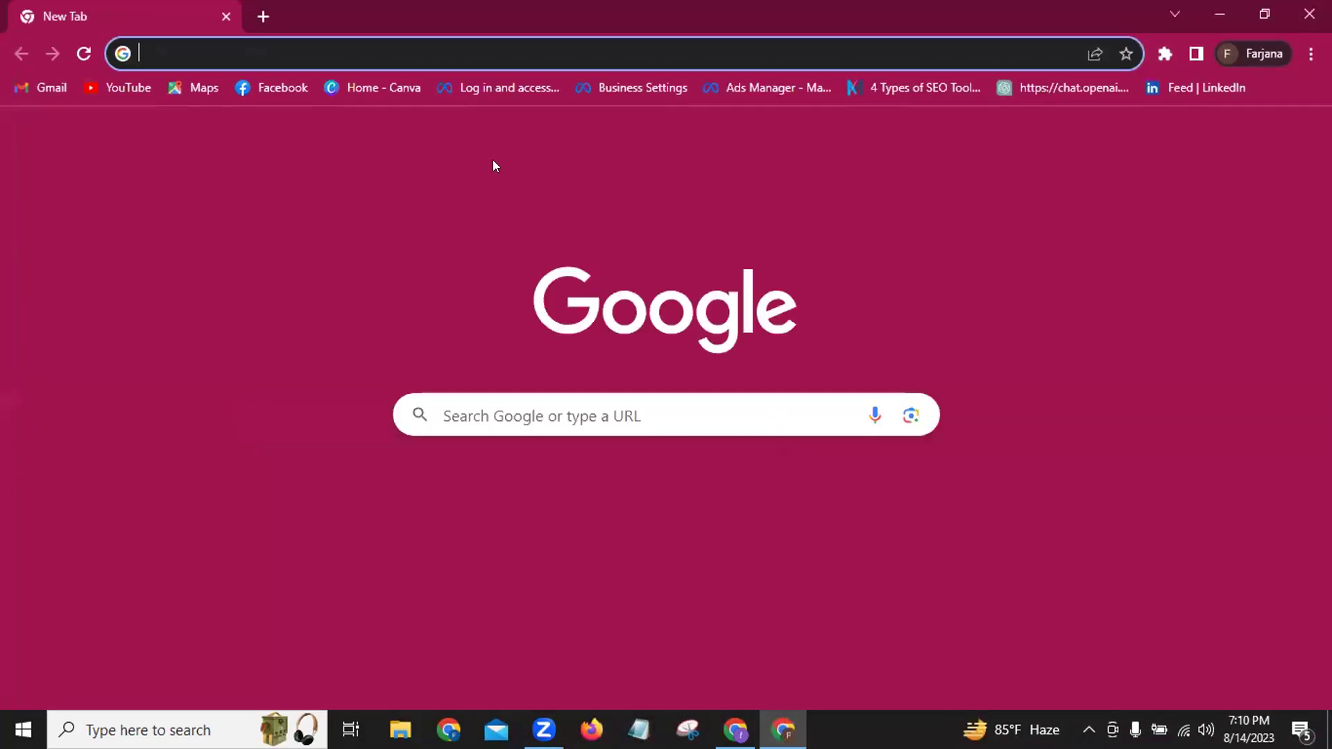
left_click(353, 84)
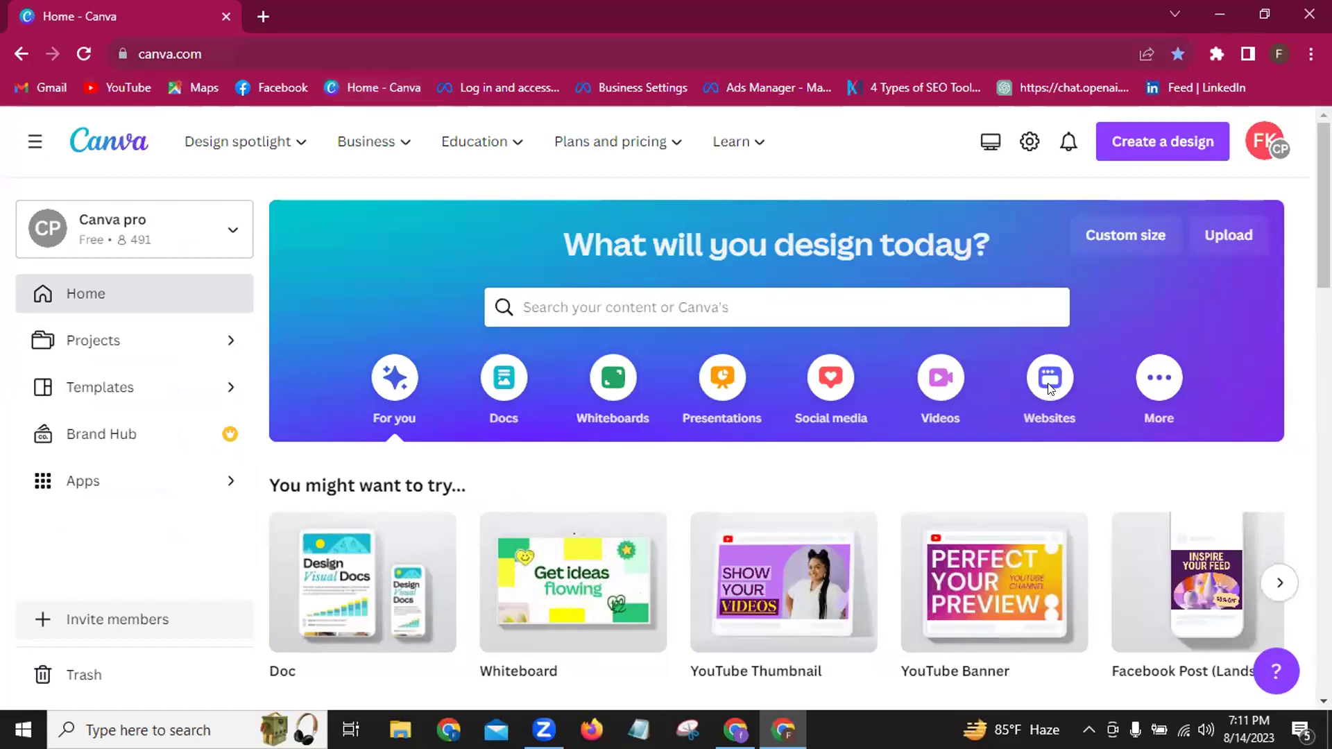
Open the LinkedIn profile-optimization gig design from Recent designs.
scroll(1311, 306, "down", 4)
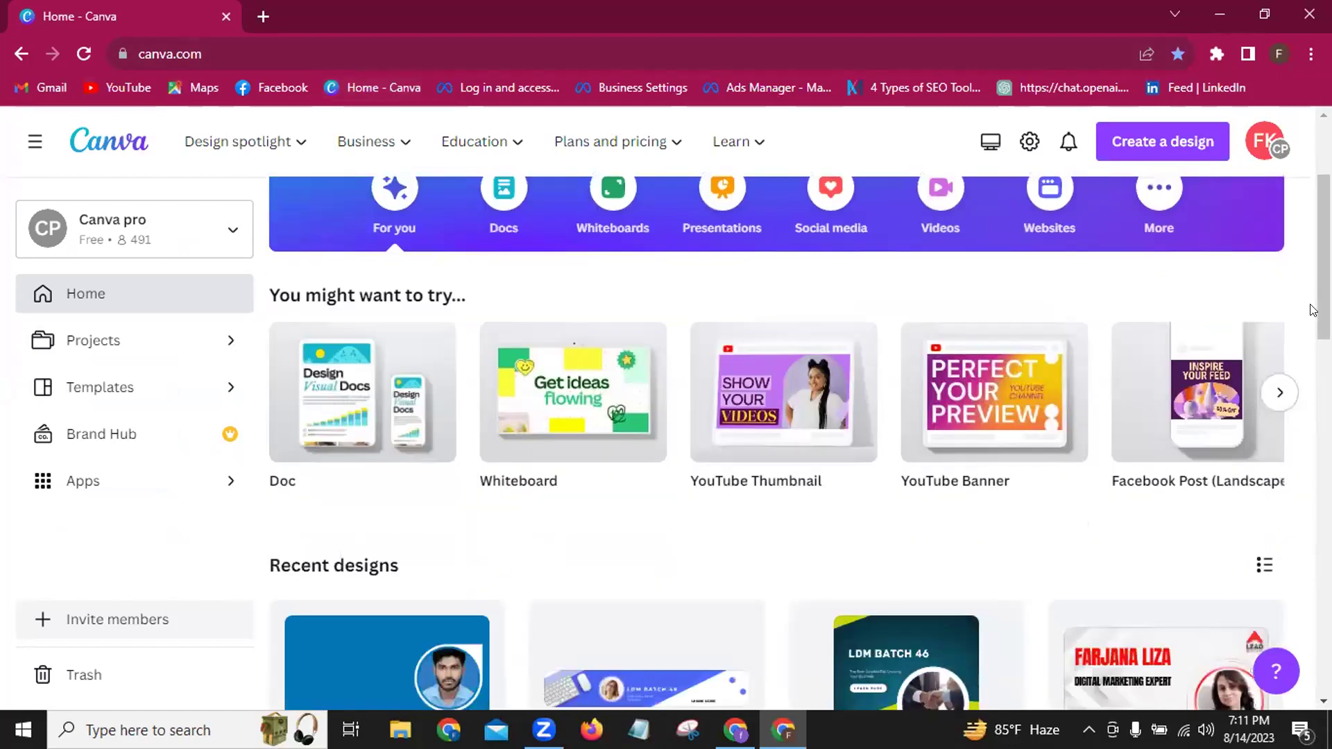
scroll(1313, 310, "down", 4)
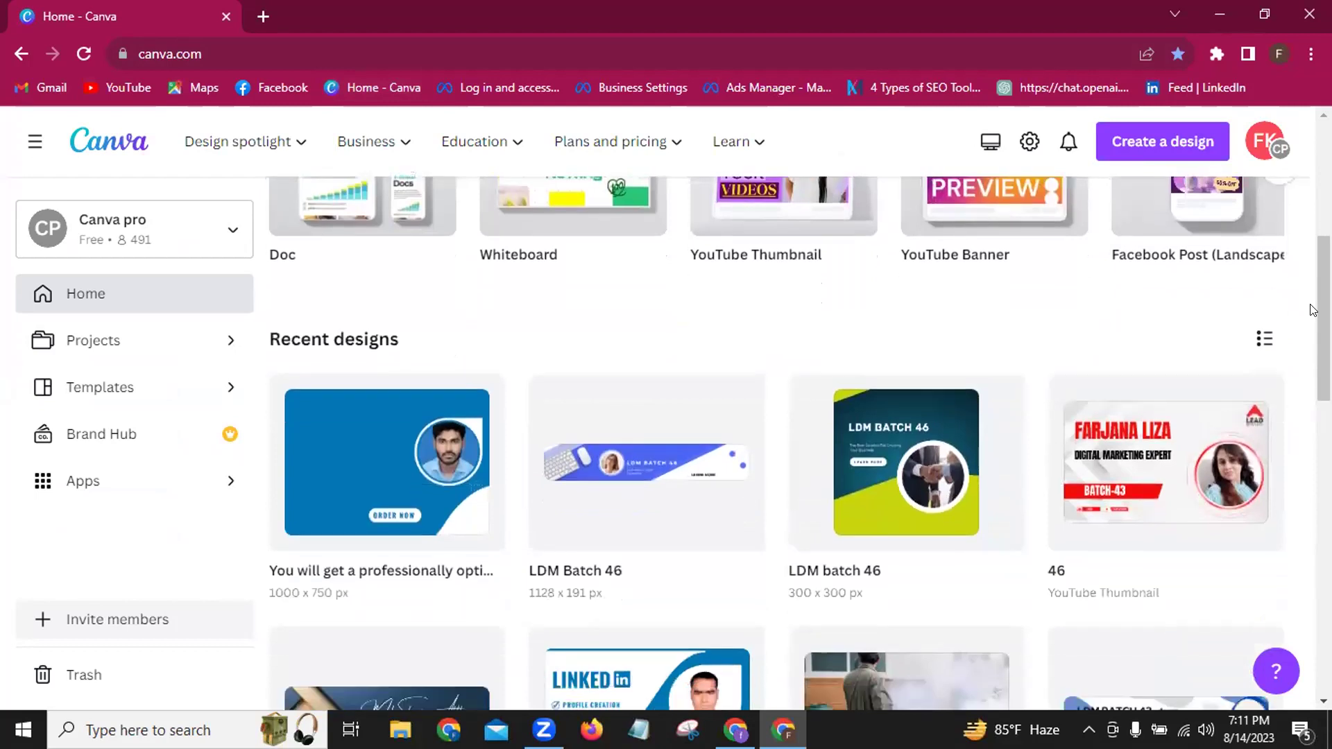
scroll(1313, 311, "down", 1)
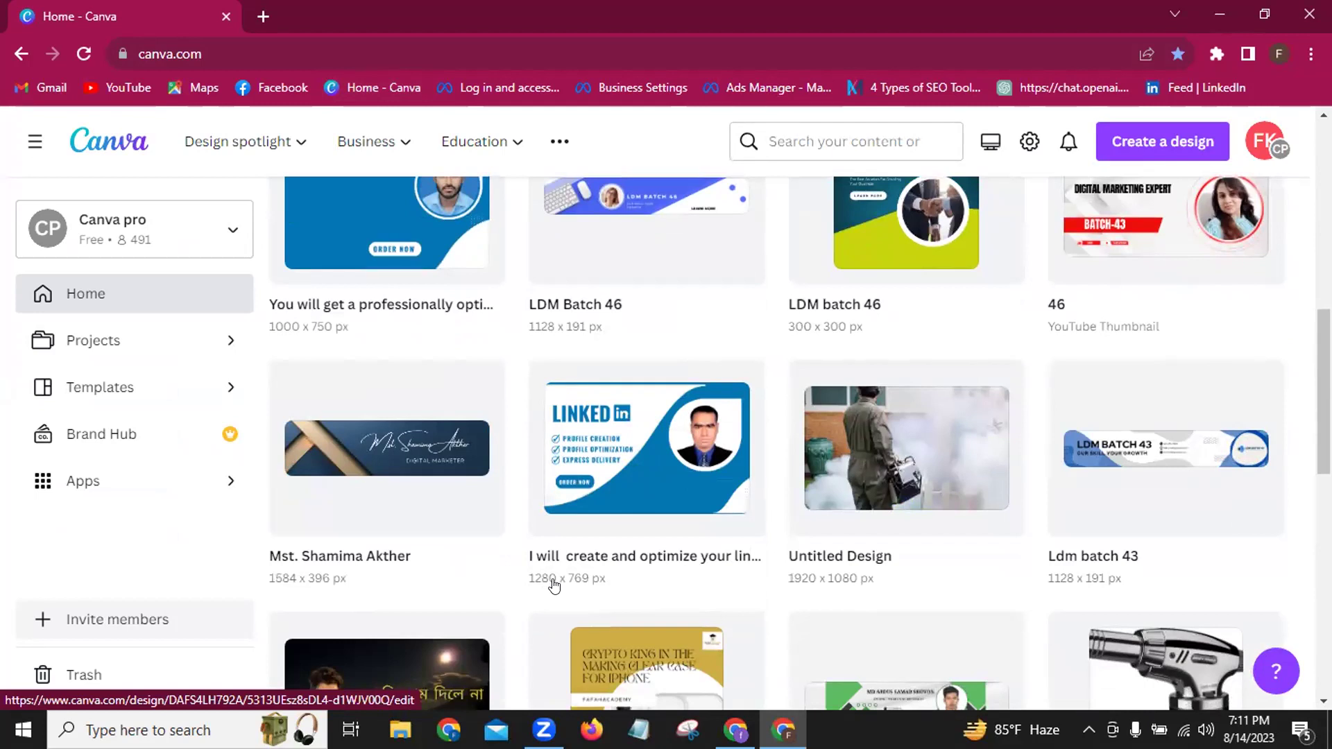
left_click(609, 467)
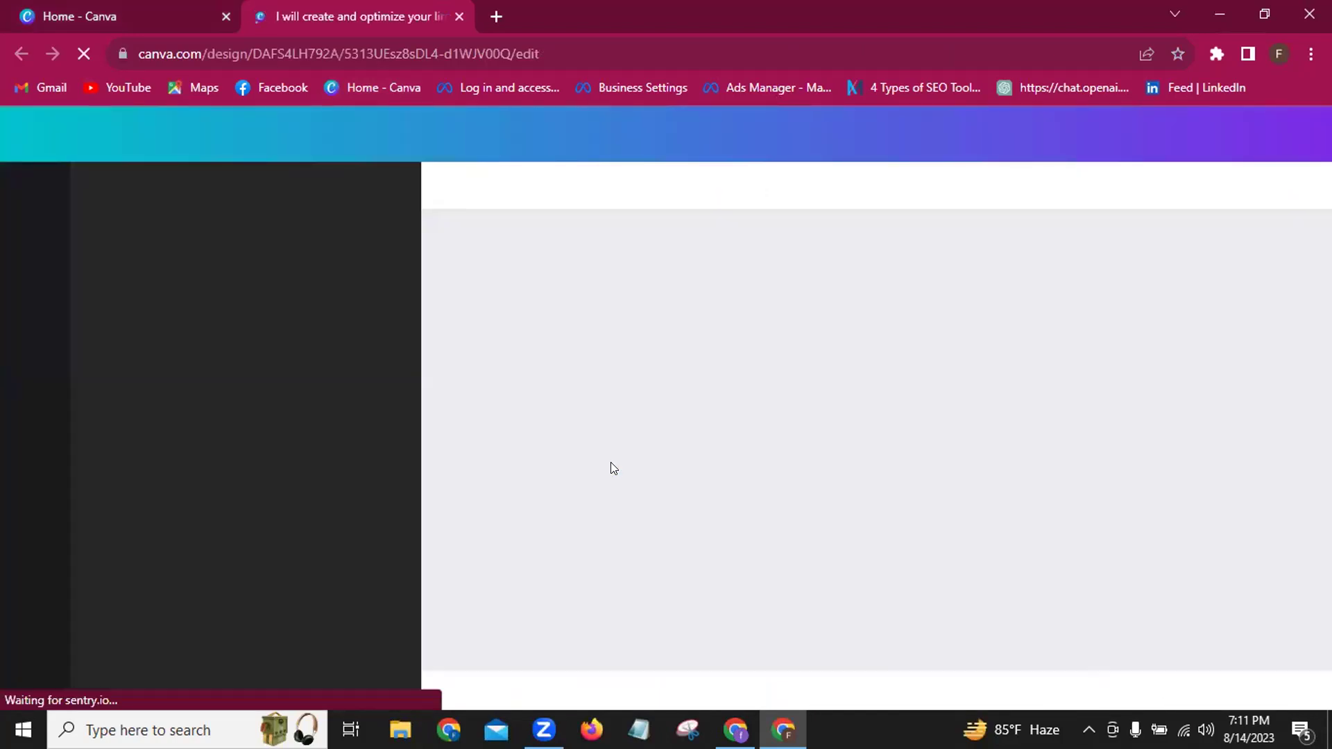
Close the Home - Canva tab and switch to the design's blank dark-navy page 9.
left_click(224, 16)
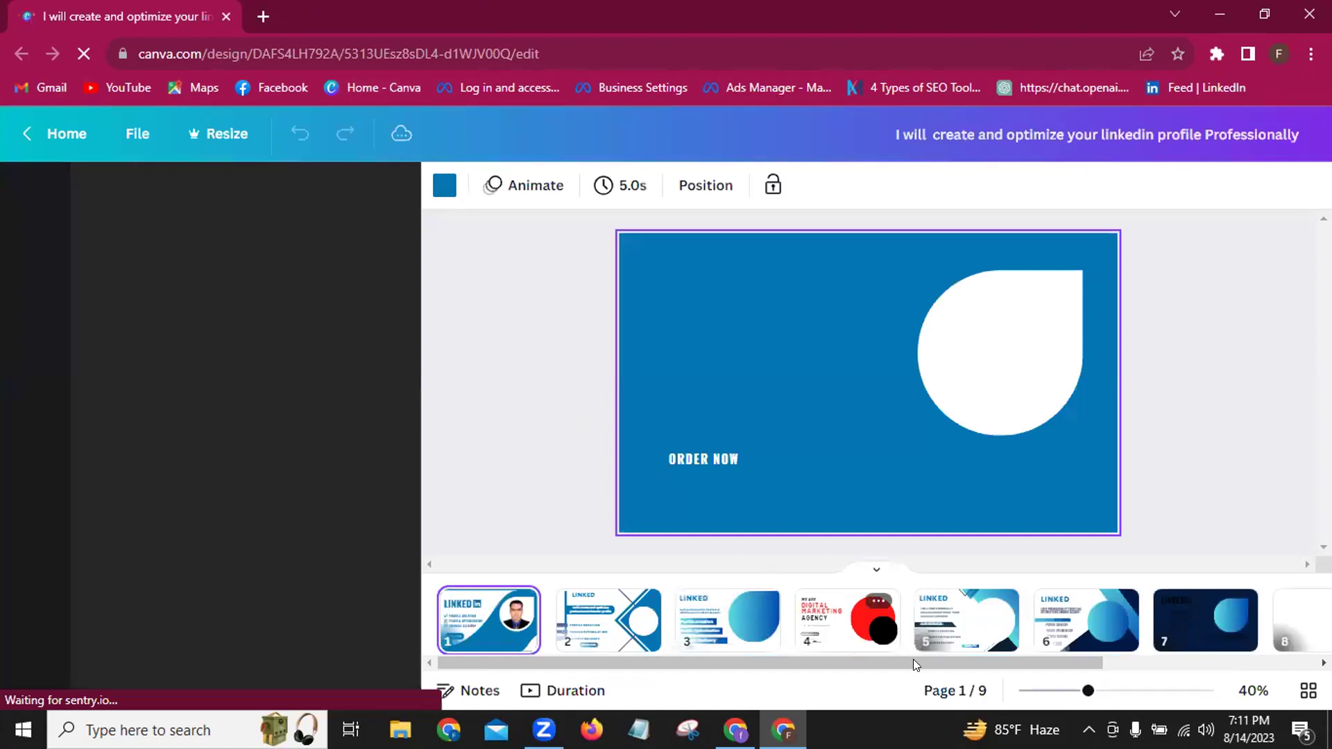
left_click_drag(912, 662, 1142, 660)
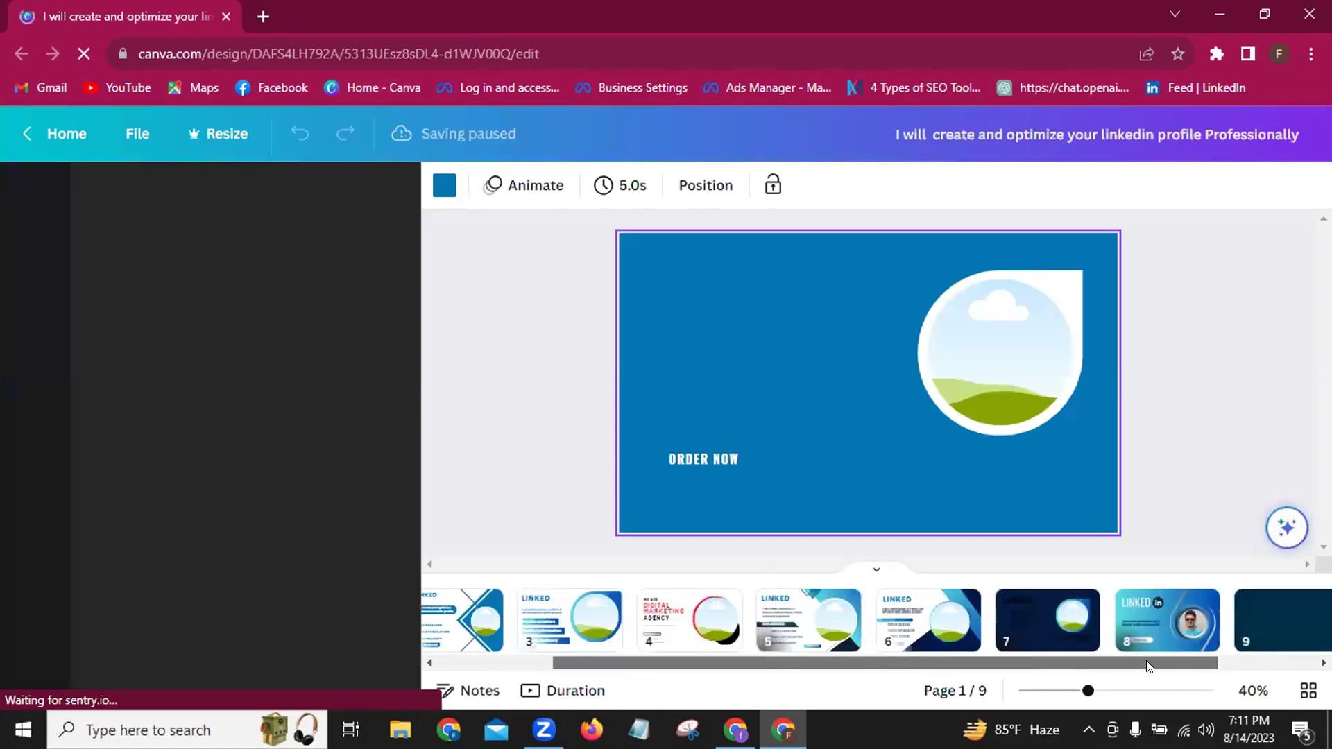
left_click(1146, 660)
left_click(1149, 635)
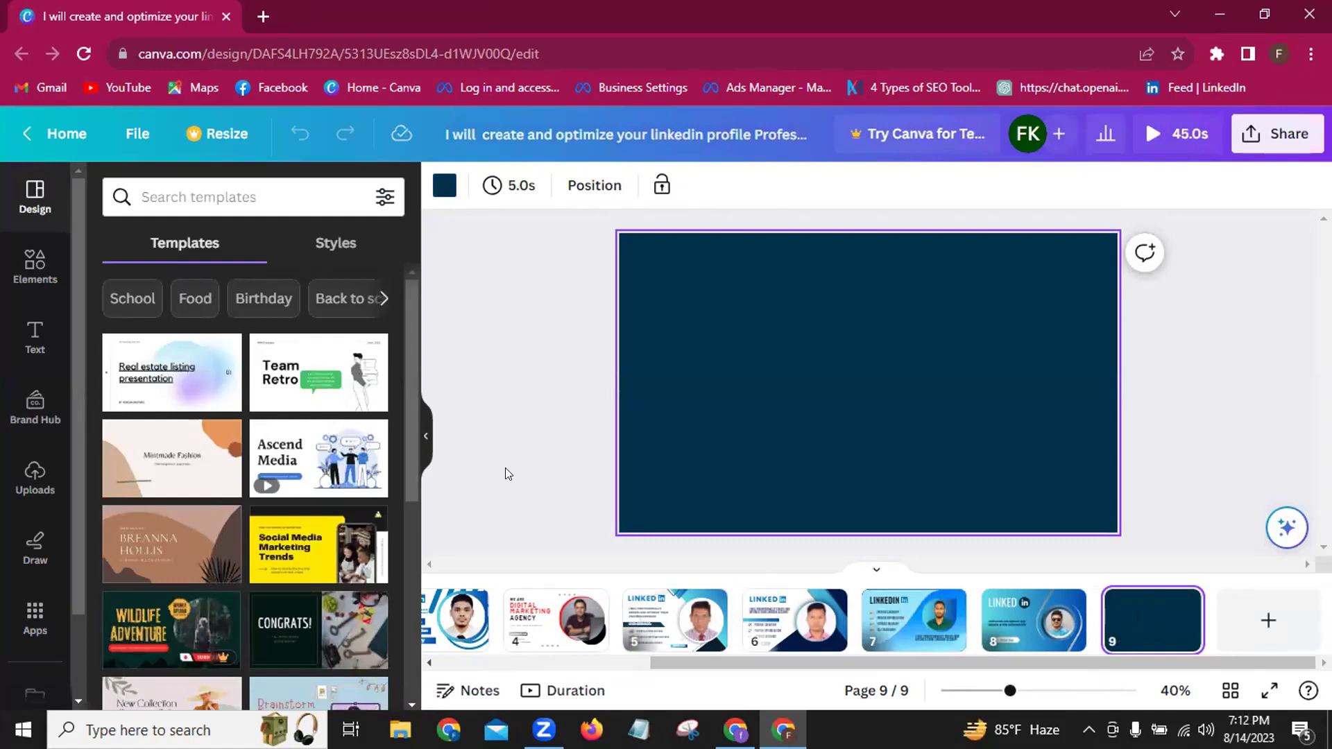
scroll(408, 515, "down", 3)
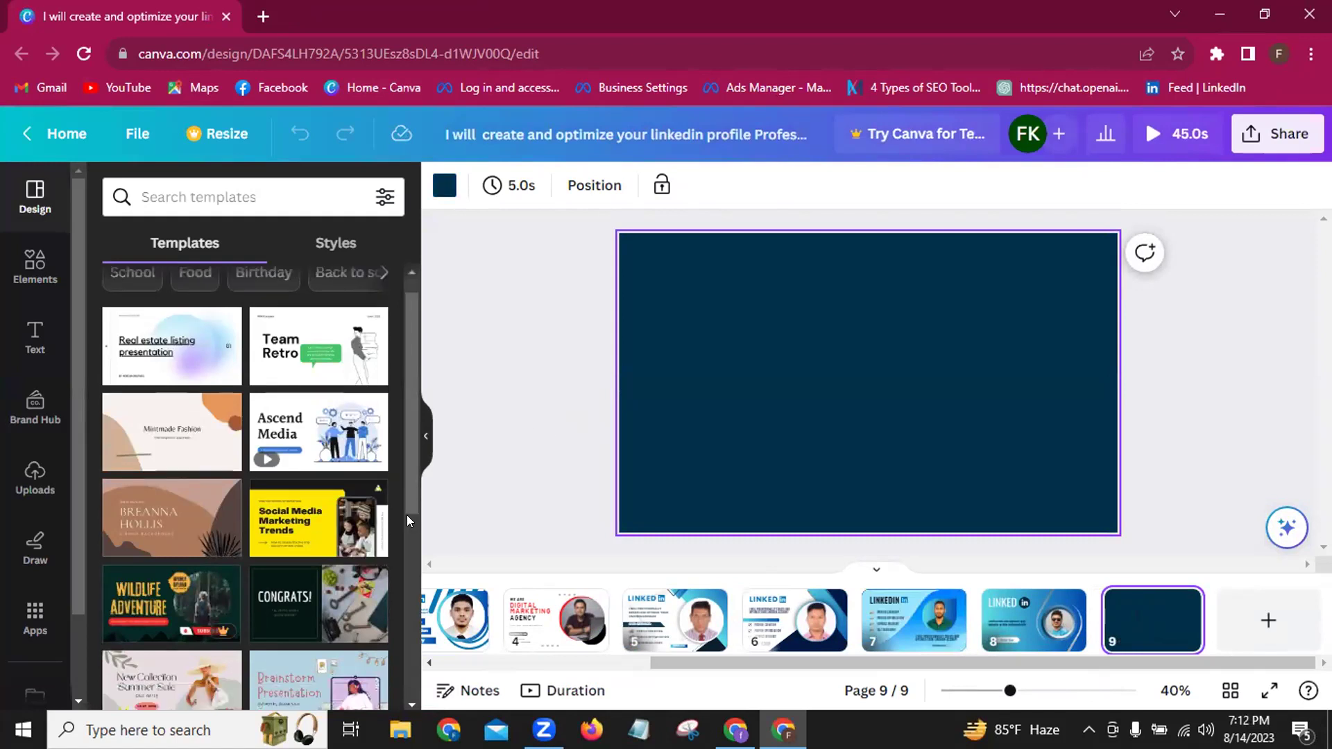
scroll(407, 515, "down", 2)
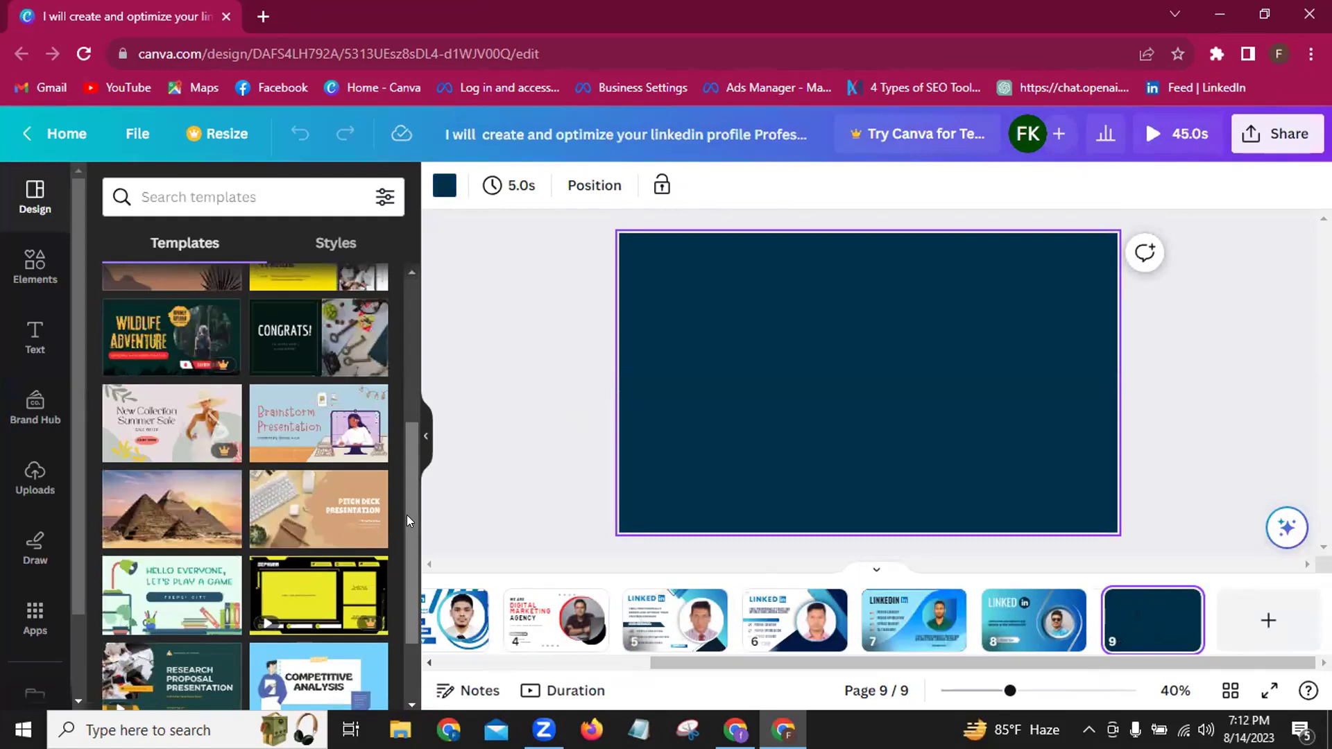
scroll(406, 515, "up", 5)
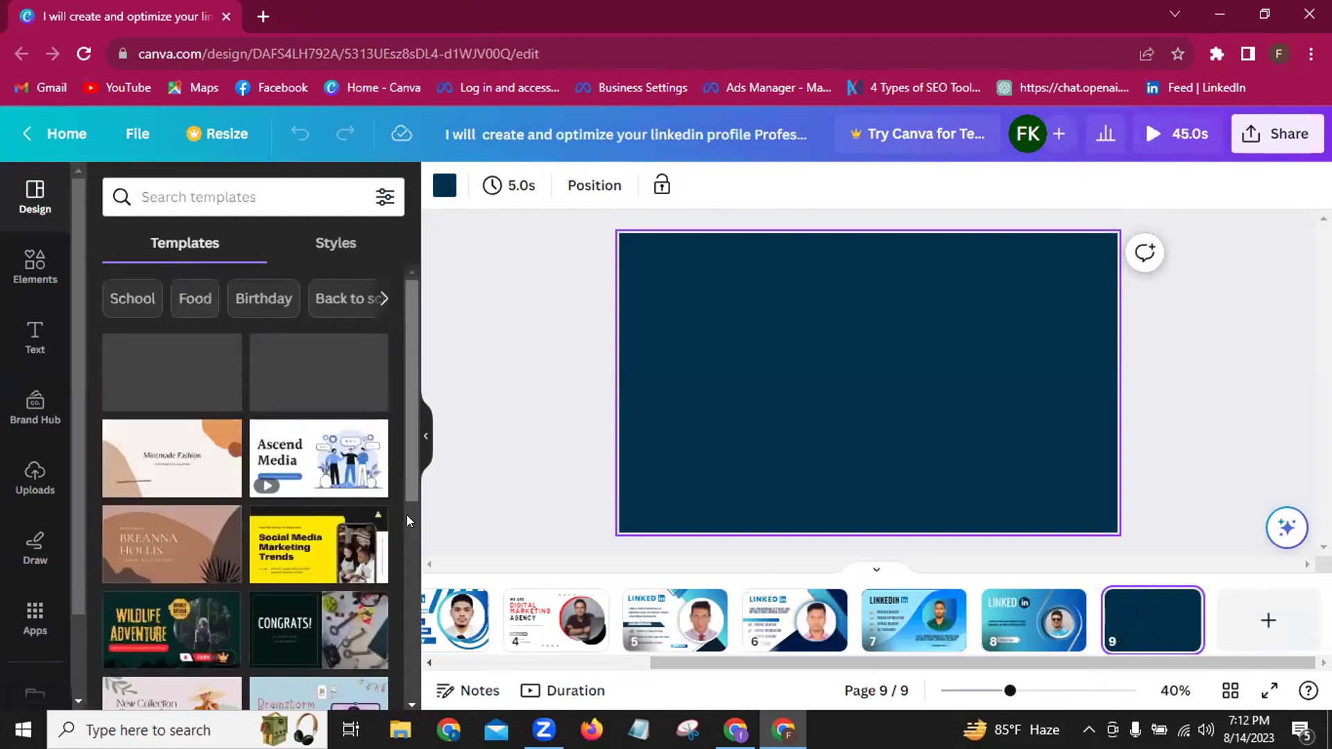
Search templates for 'Digital Marketing' and open the Black Yellow Professional Digital Marketing ID Card template.
left_click(185, 196)
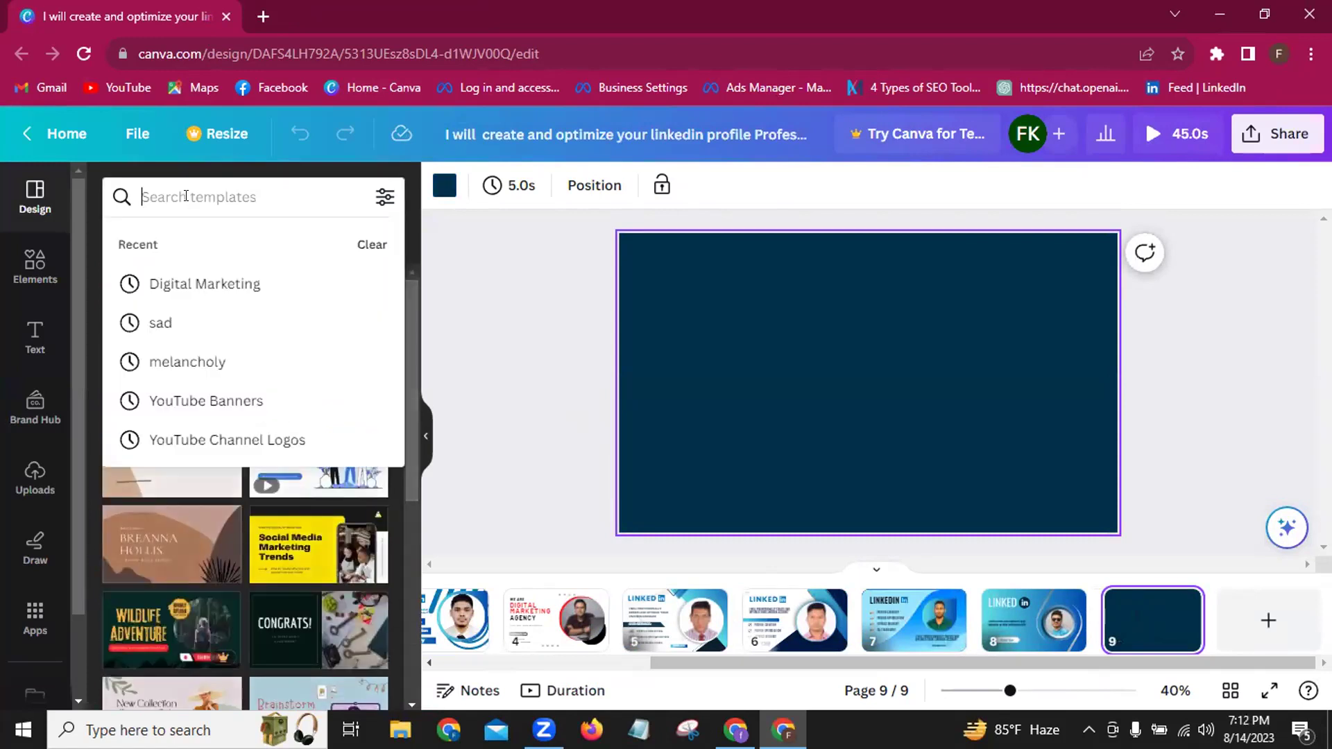
left_click(186, 282)
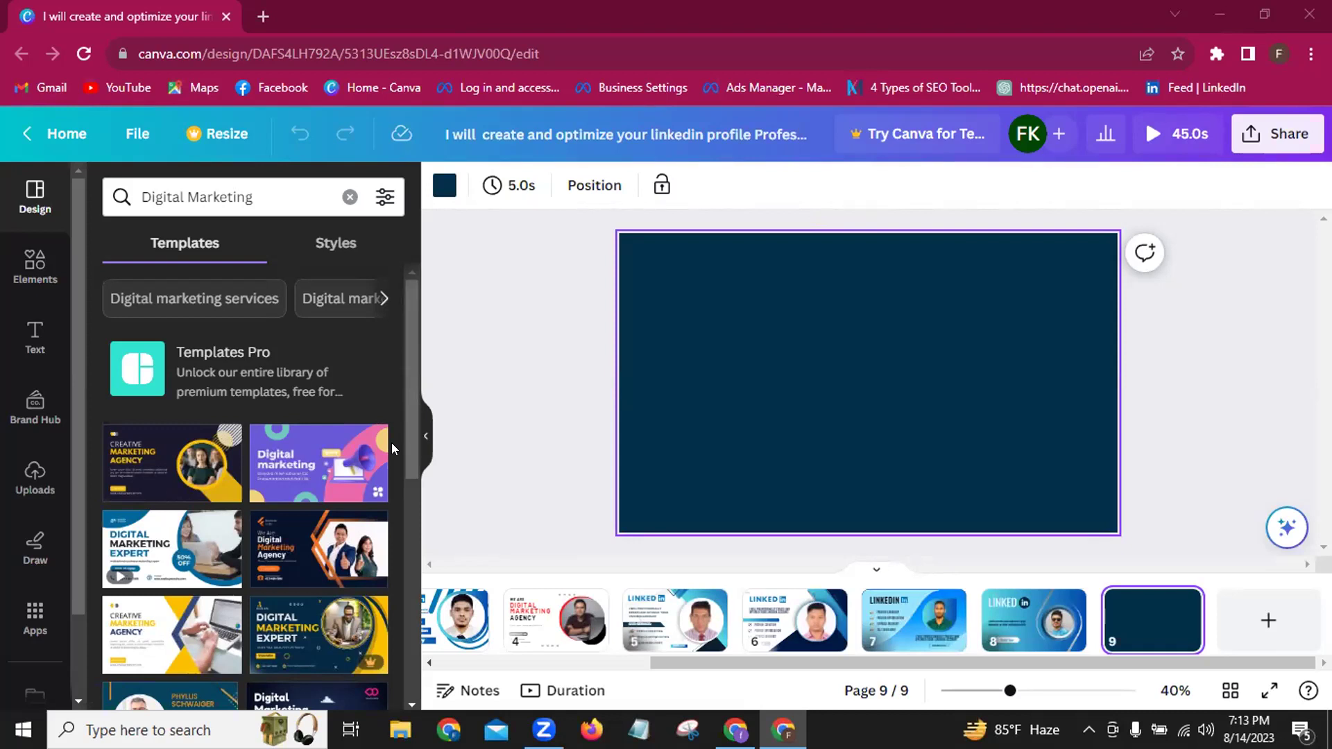
scroll(410, 464, "down", 2)
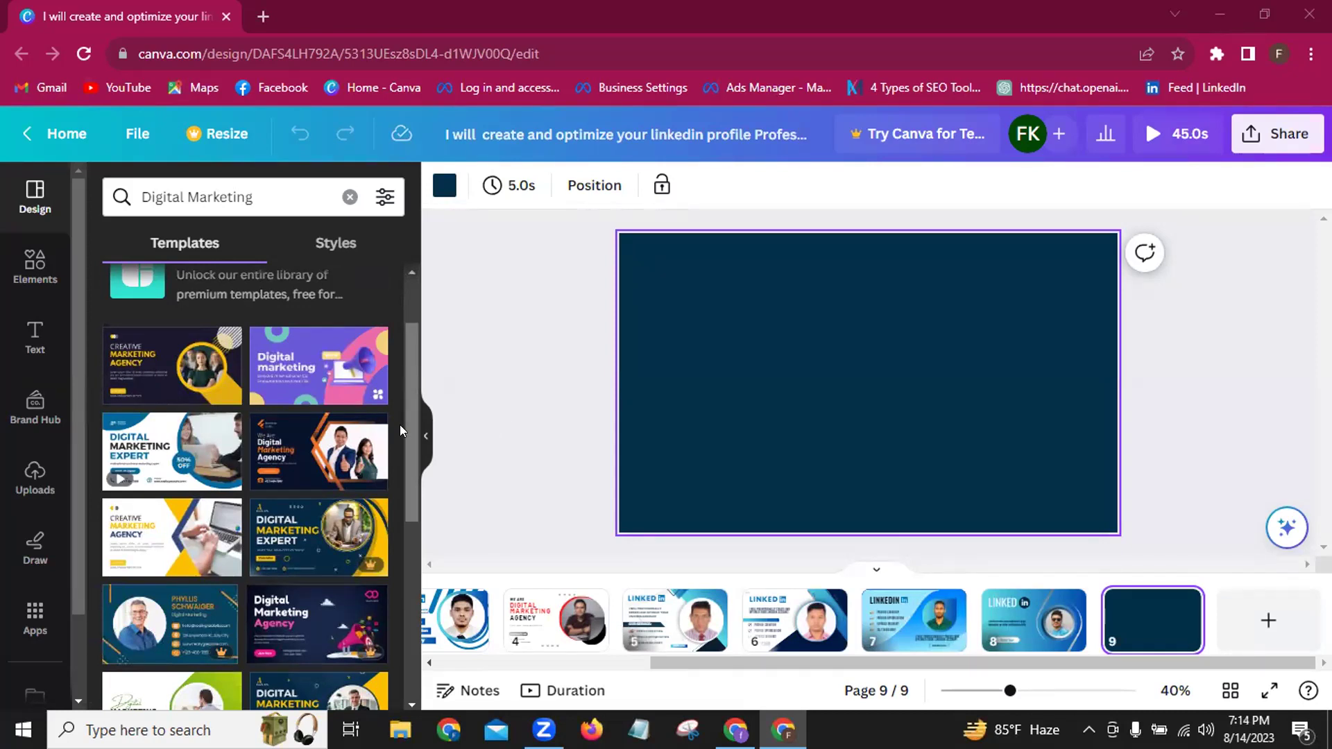
scroll(400, 430, "up", 2)
scroll(401, 430, "down", 5)
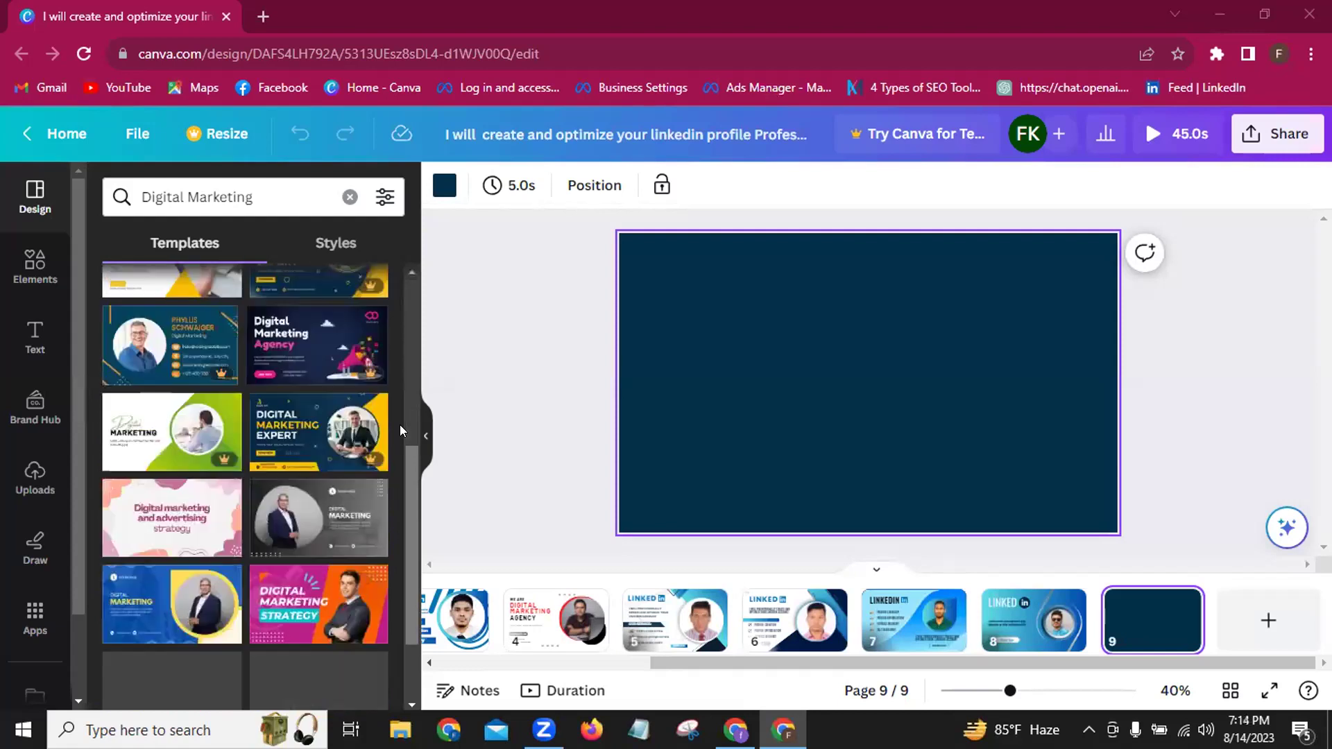
scroll(400, 430, "down", 2)
scroll(400, 430, "down", 3)
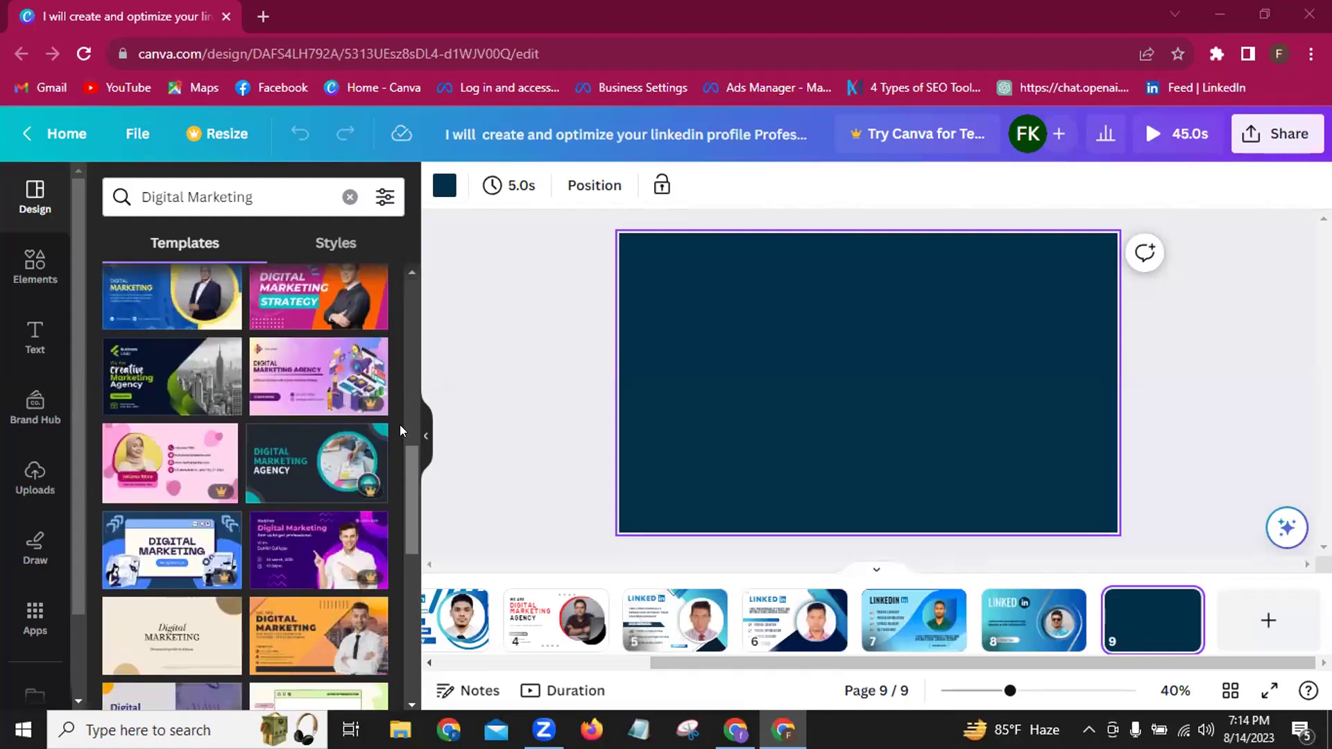
scroll(400, 431, "down", 2)
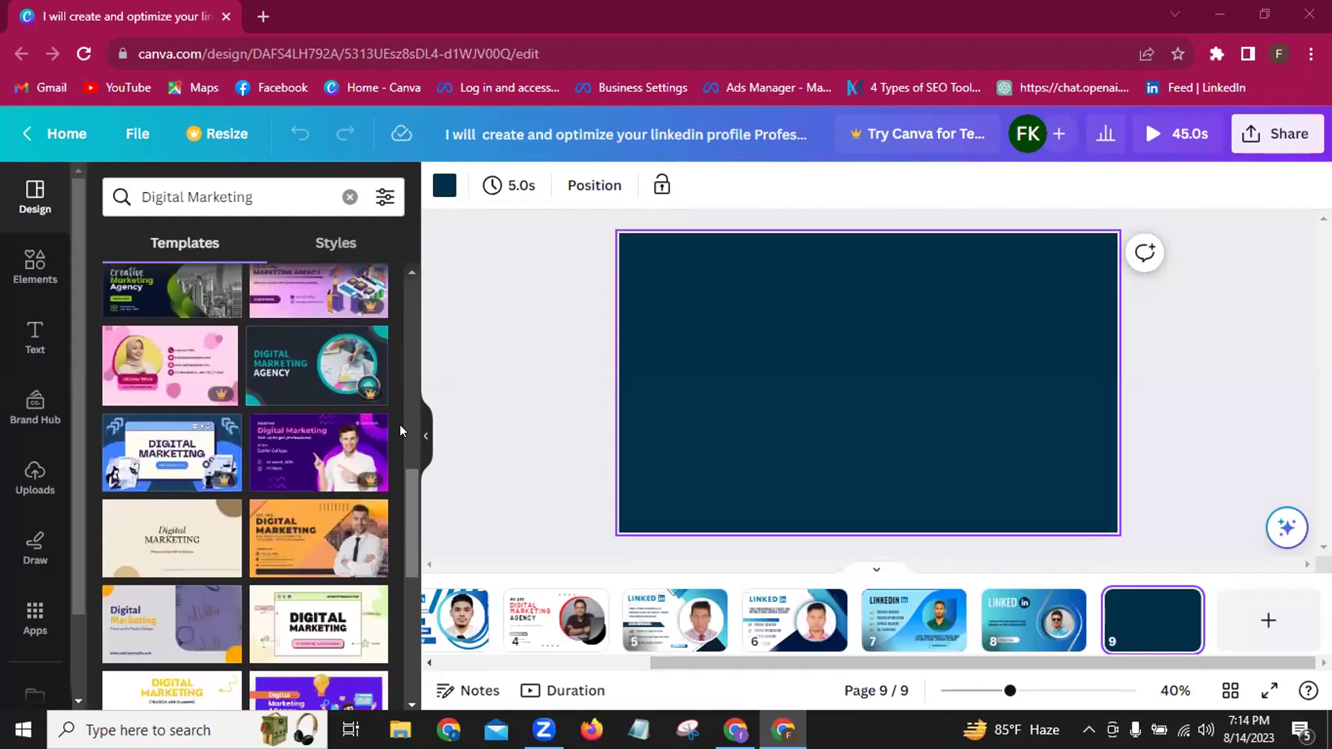
scroll(400, 424, "down", 5)
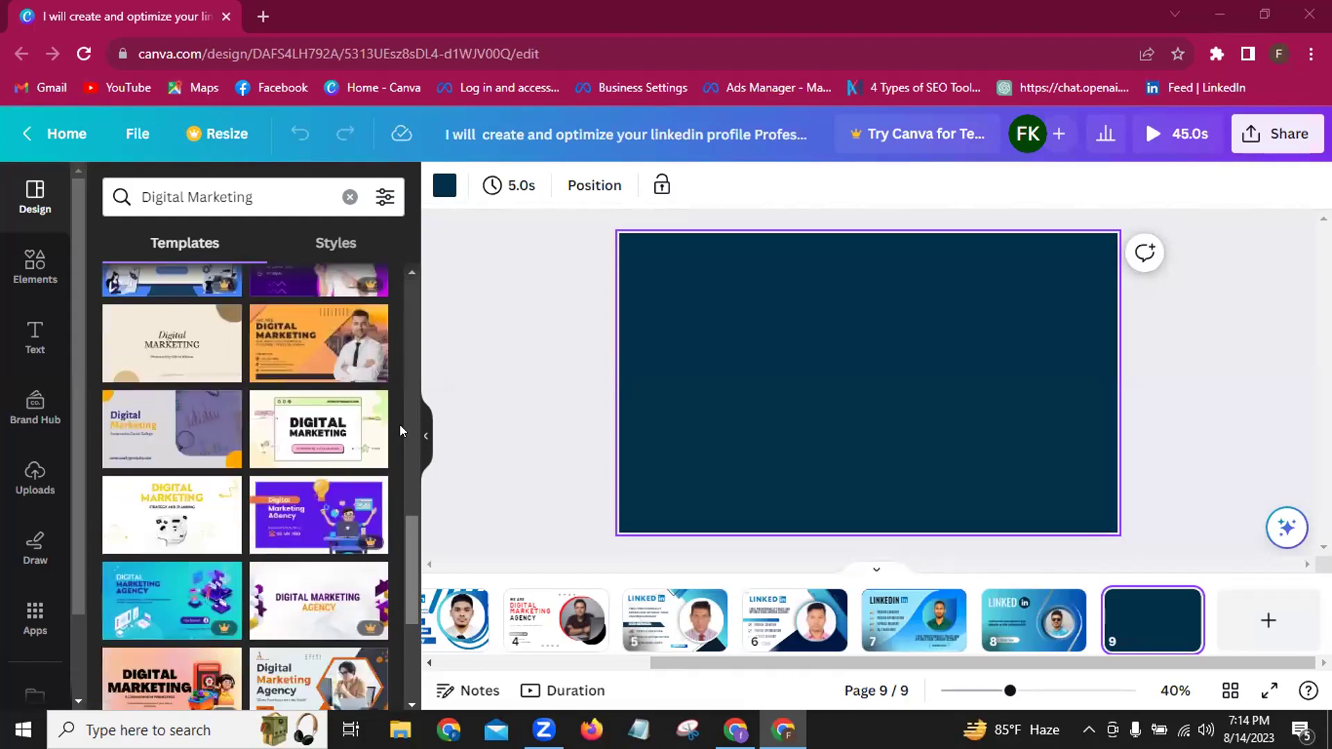
scroll(400, 425, "down", 1)
scroll(400, 424, "down", 2)
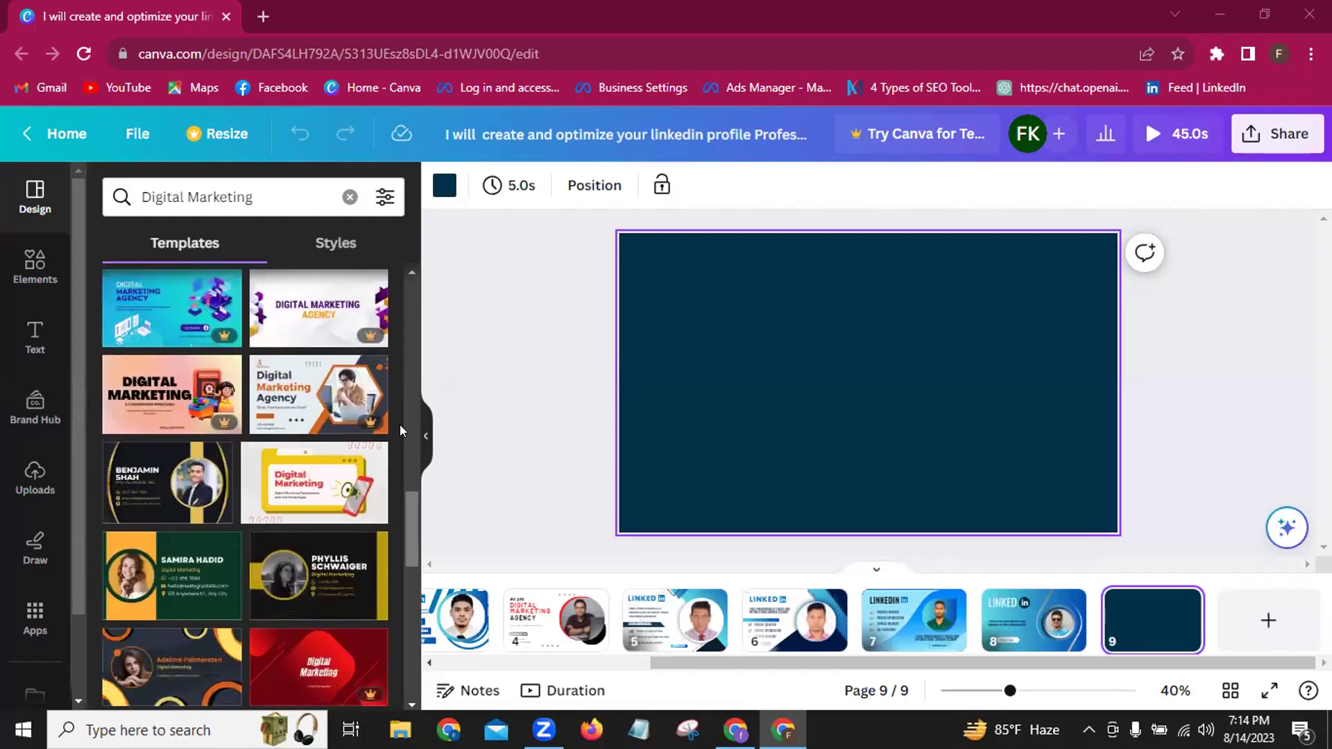
scroll(400, 425, "down", 4)
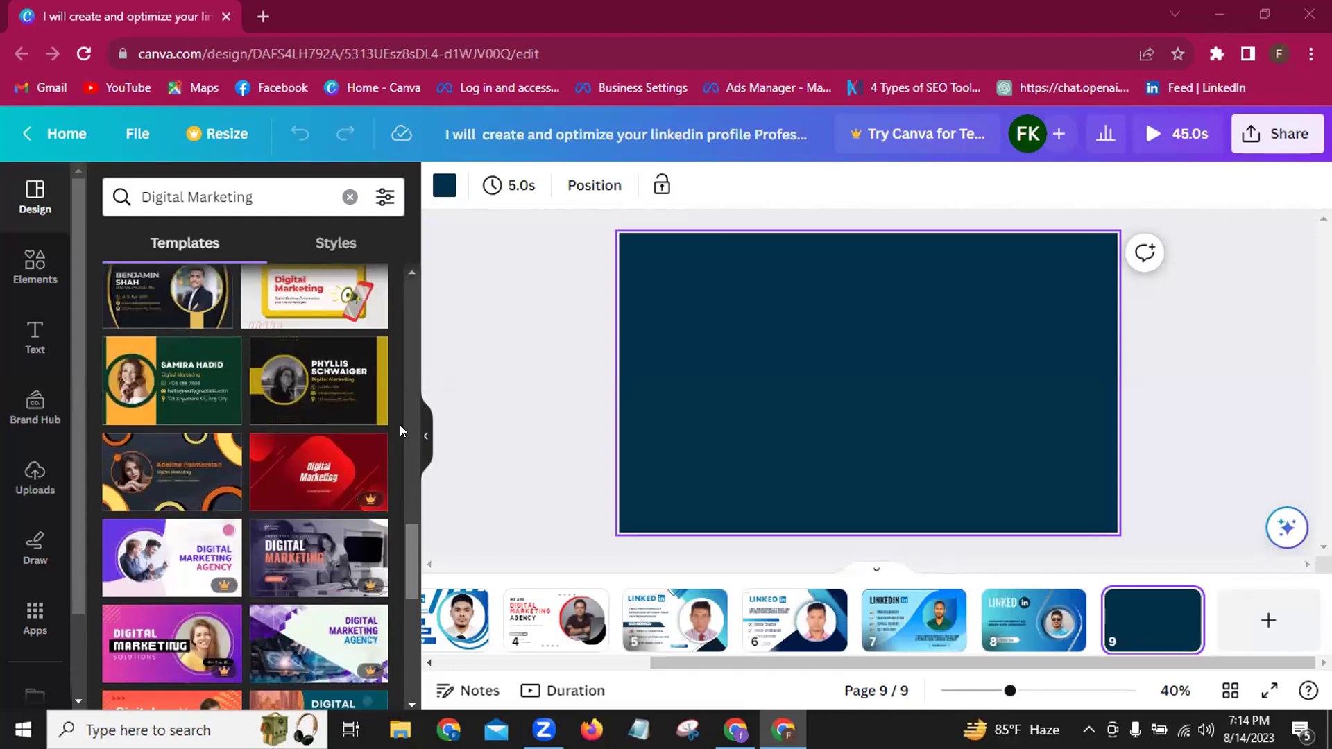
scroll(400, 425, "up", 2)
scroll(400, 425, "down", 2)
left_click(353, 413)
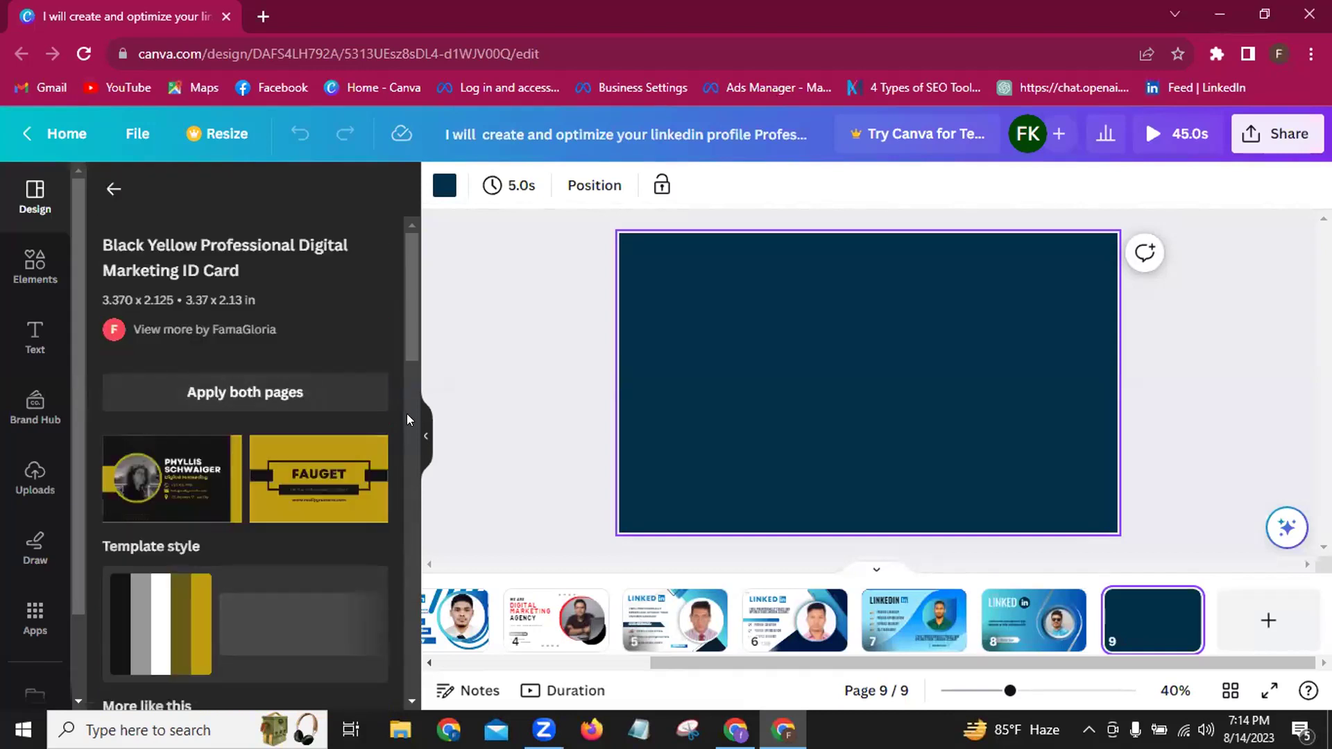
scroll(407, 414, "down", 3)
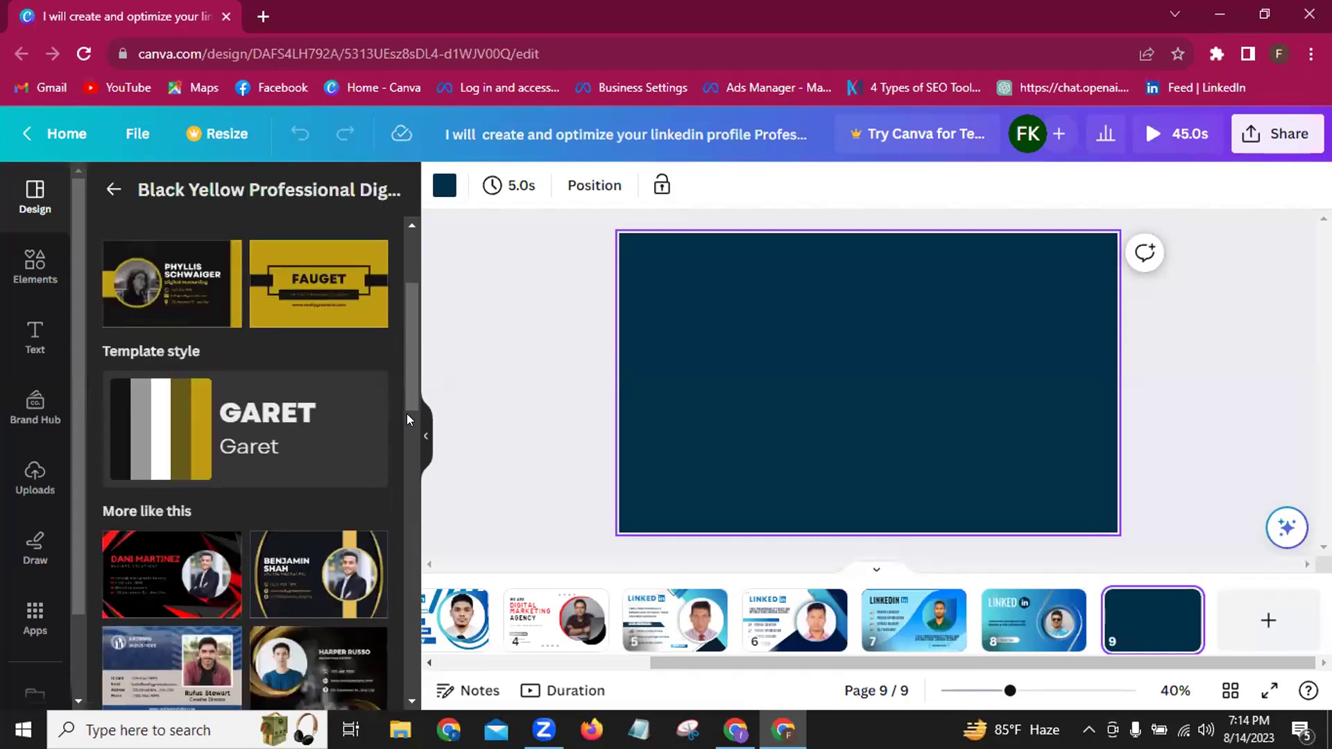
scroll(407, 413, "down", 3)
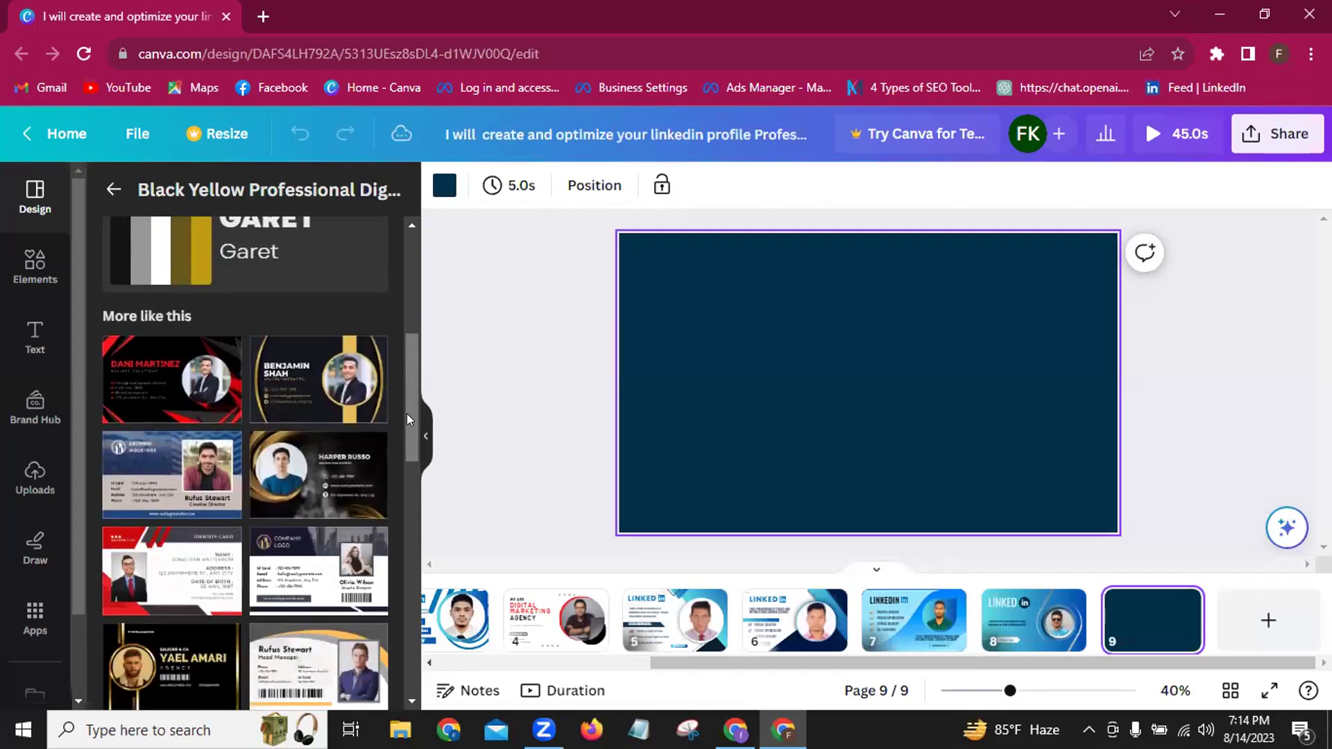
scroll(406, 413, "down", 3)
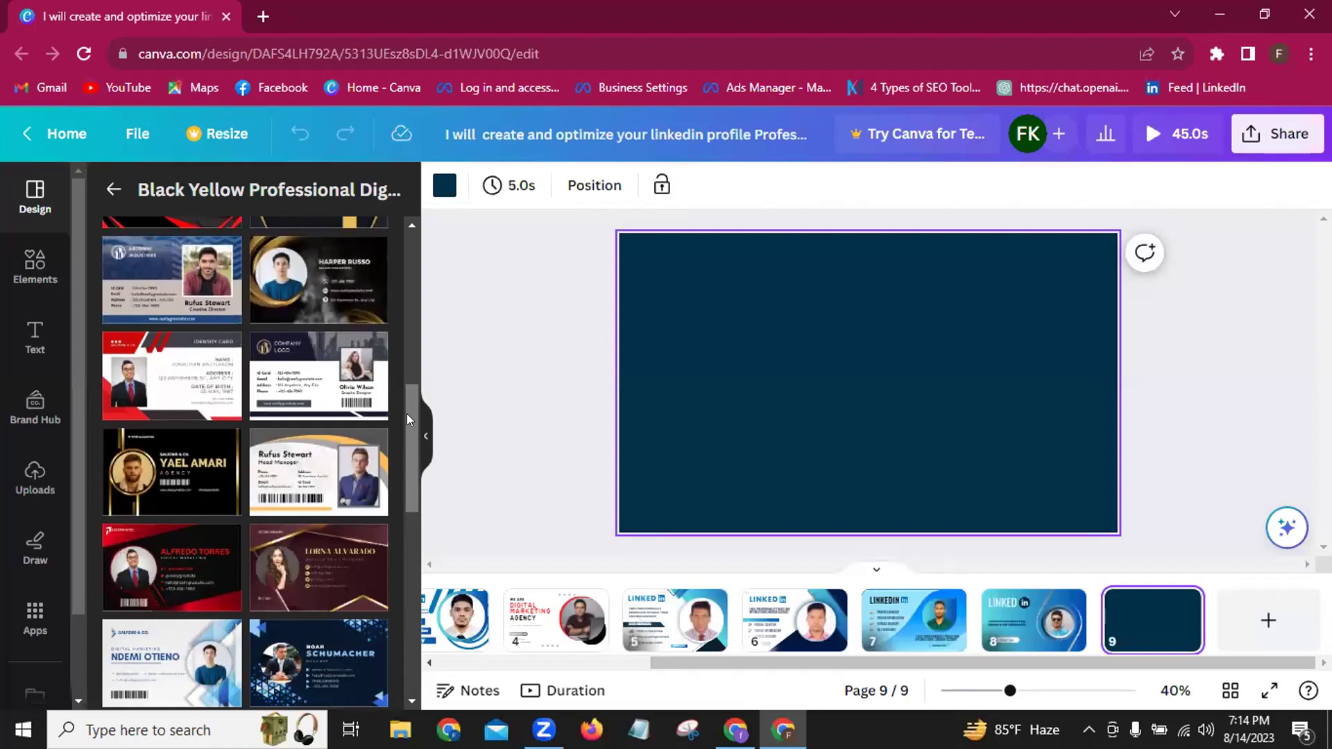
scroll(407, 414, "down", 3)
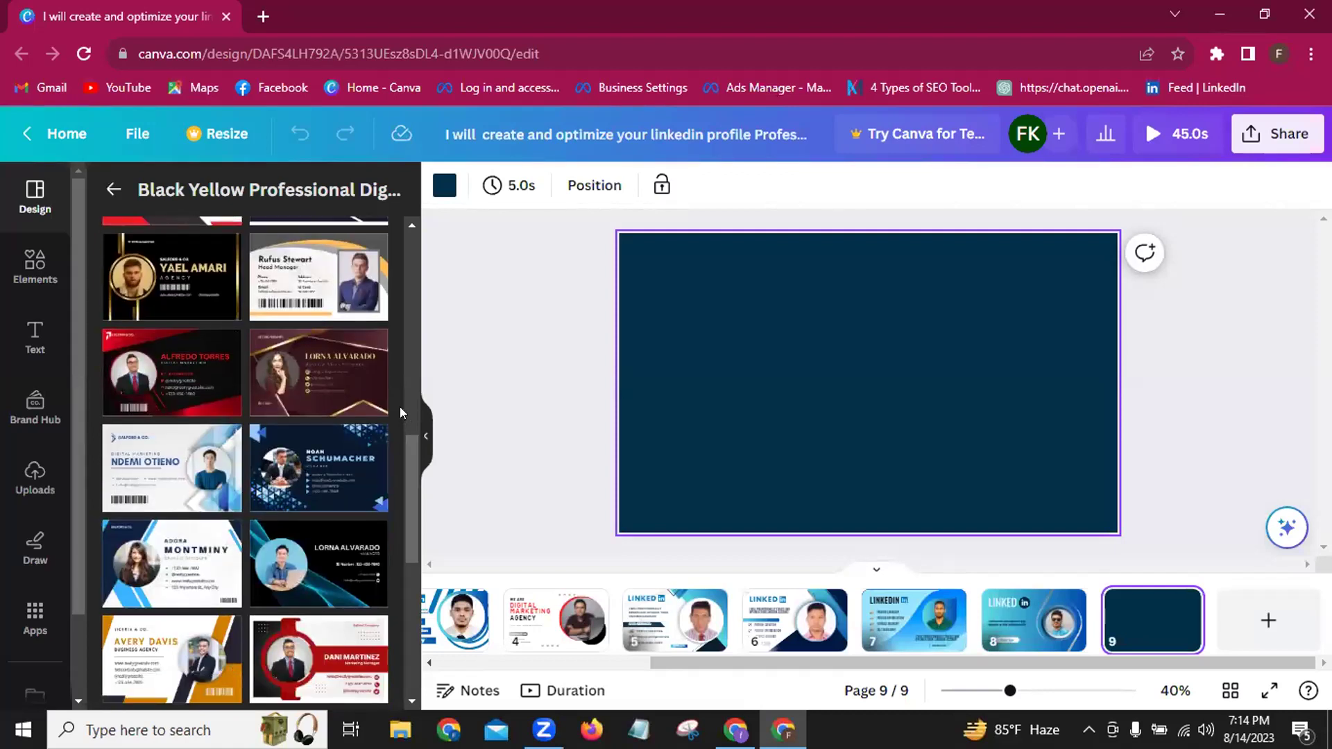
scroll(400, 412, "down", 3)
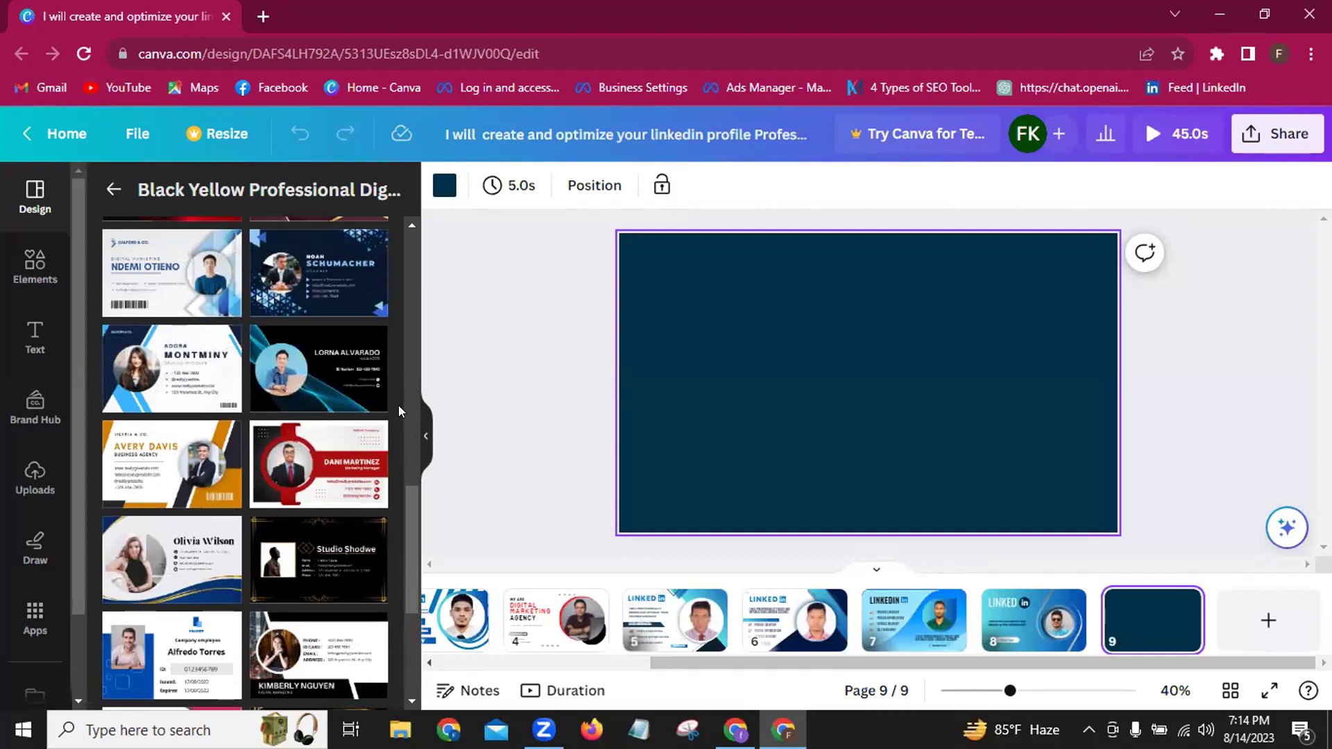
scroll(398, 405, "down", 5)
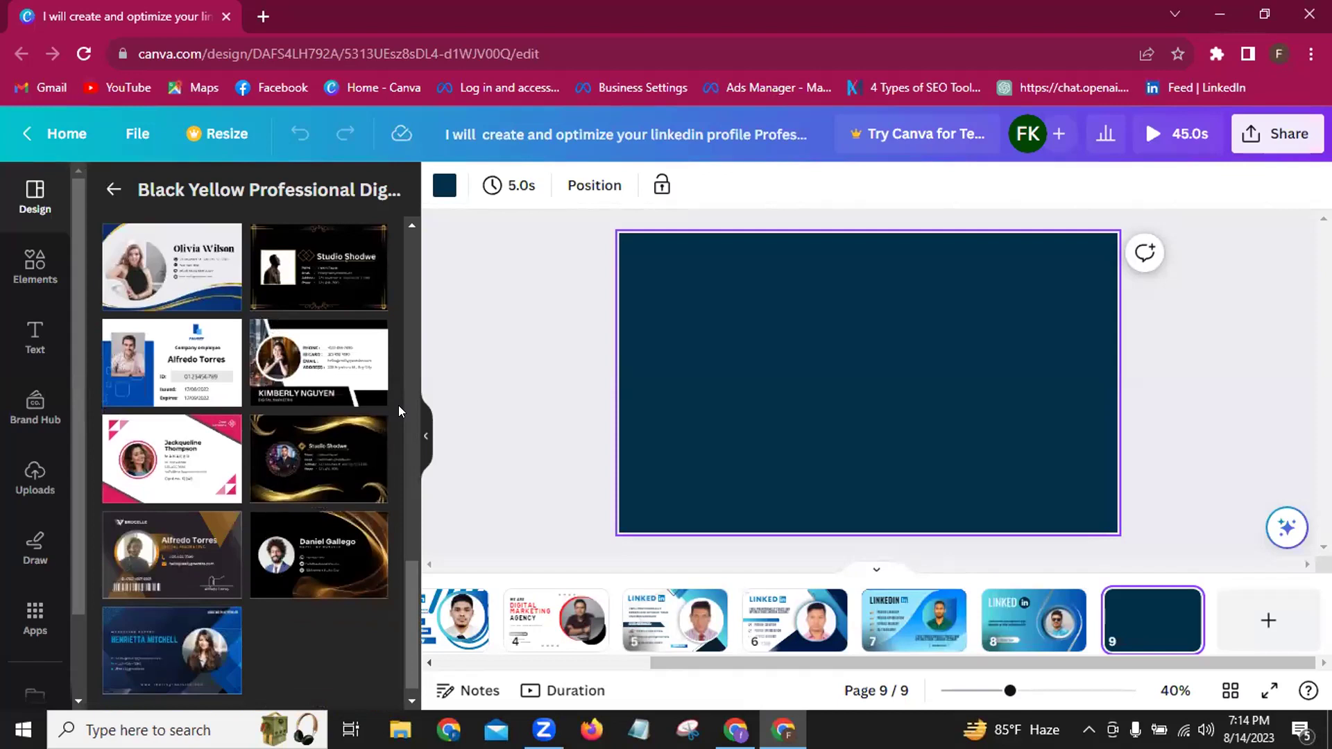
scroll(399, 405, "up", 2)
scroll(398, 406, "up", 1)
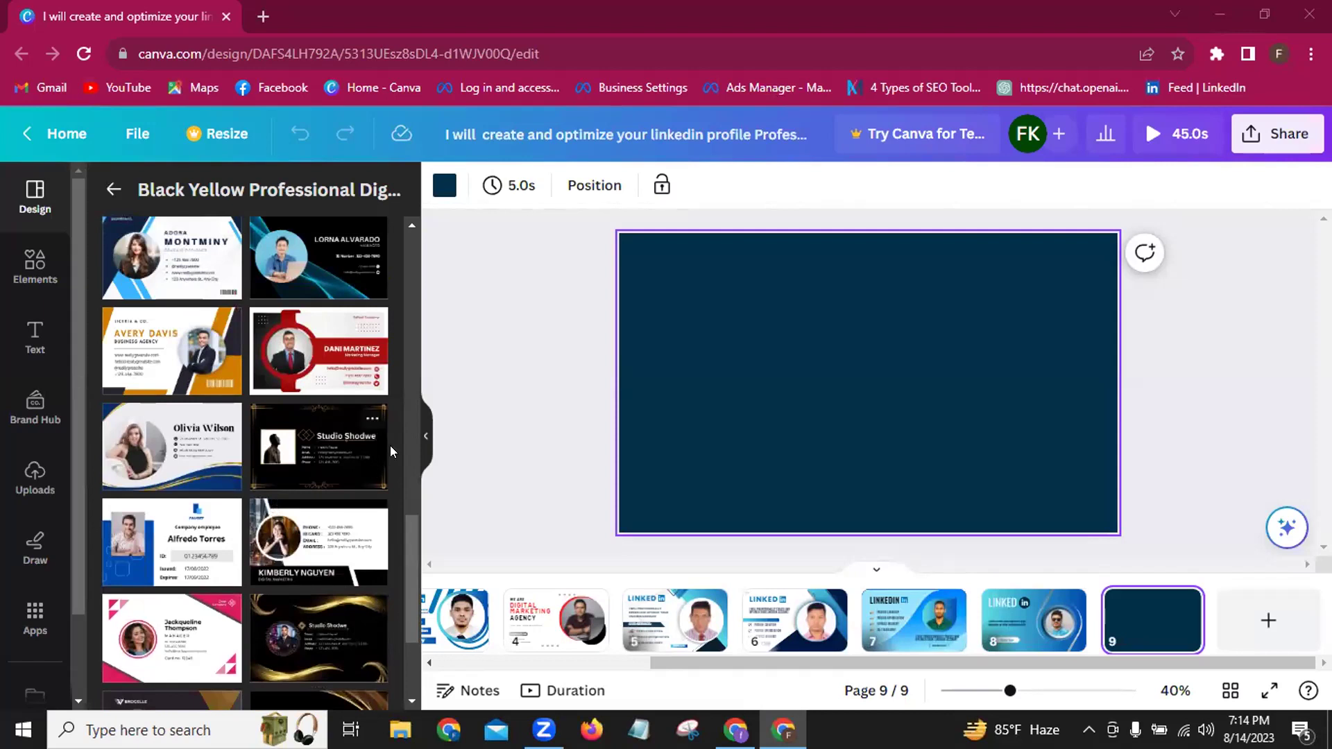
scroll(406, 431, "up", 1)
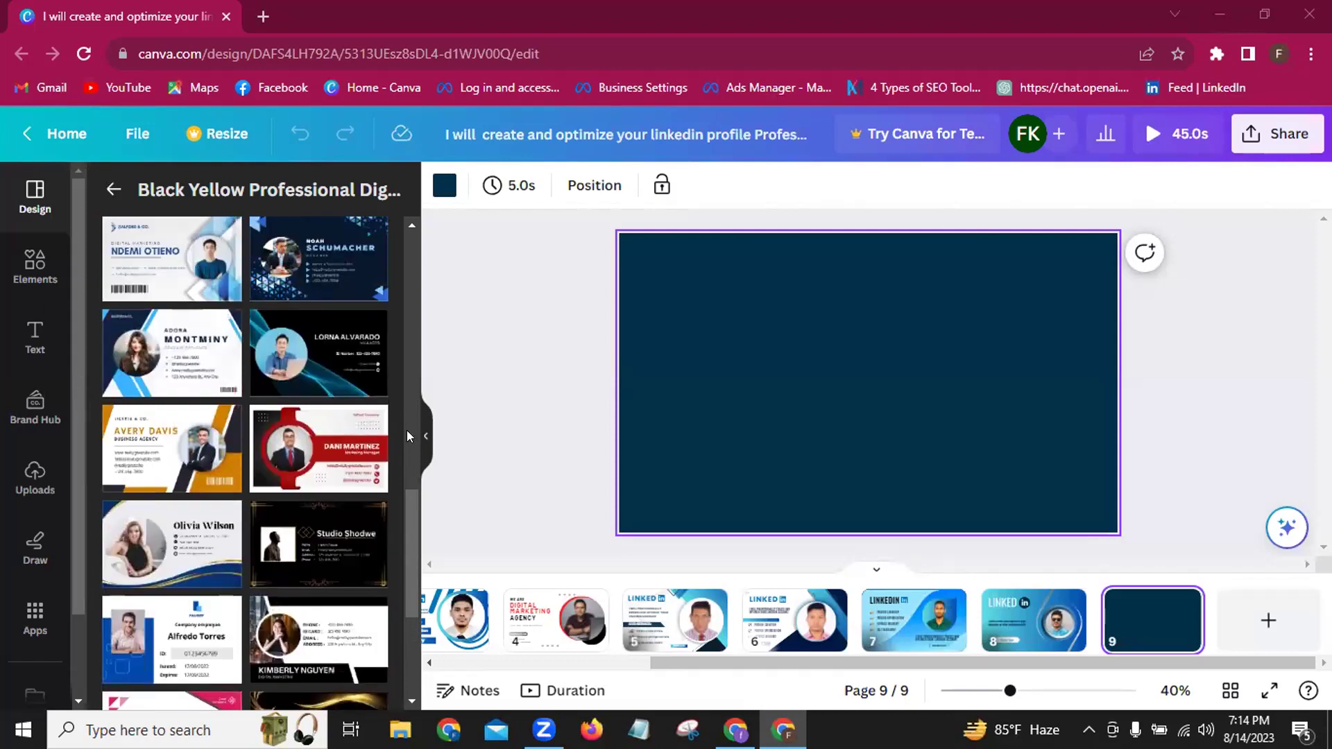
scroll(406, 430, "up", 1)
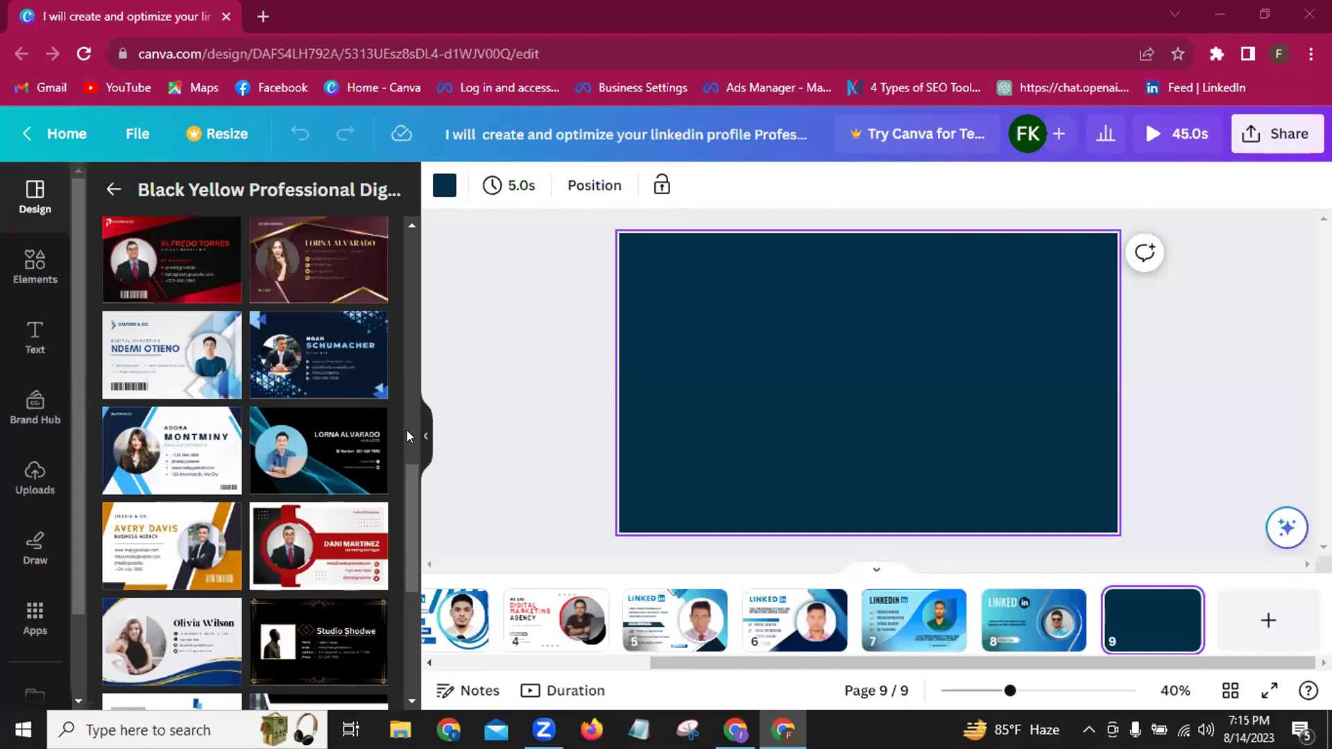
scroll(406, 430, "up", 1)
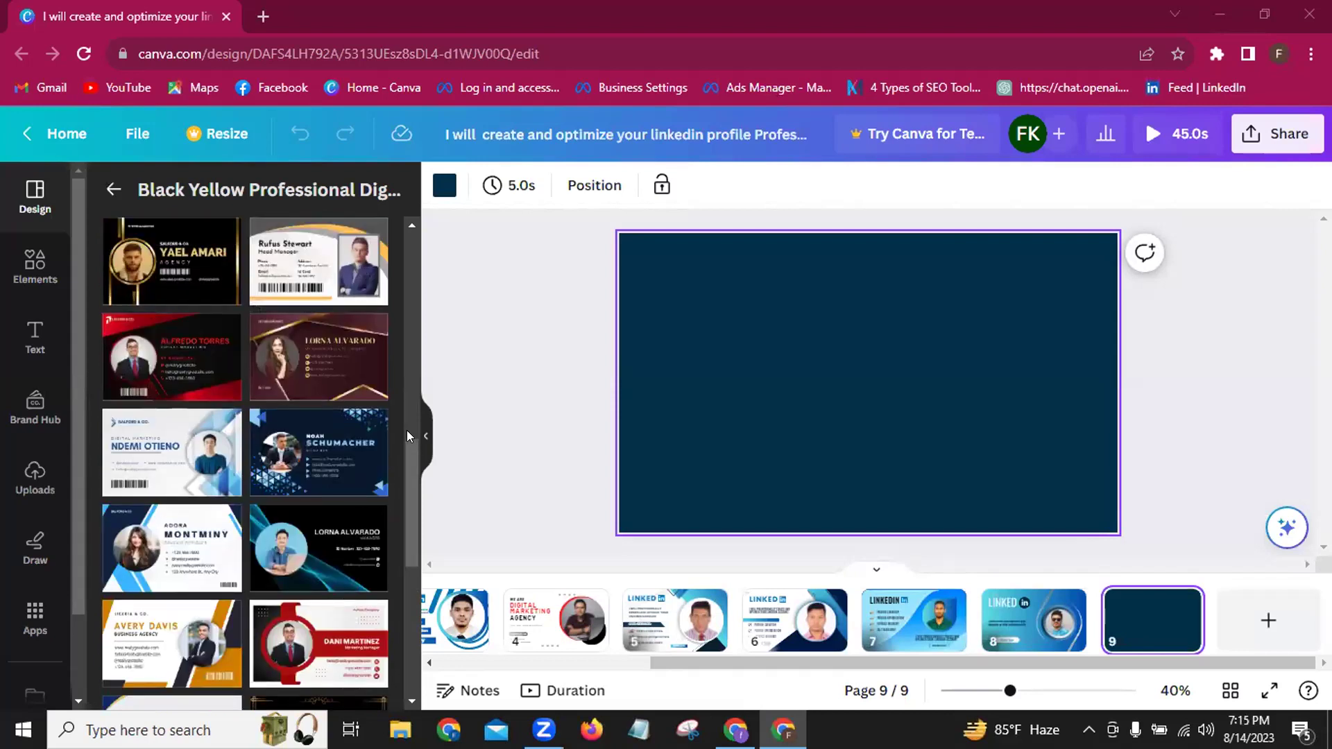
scroll(406, 430, "up", 2)
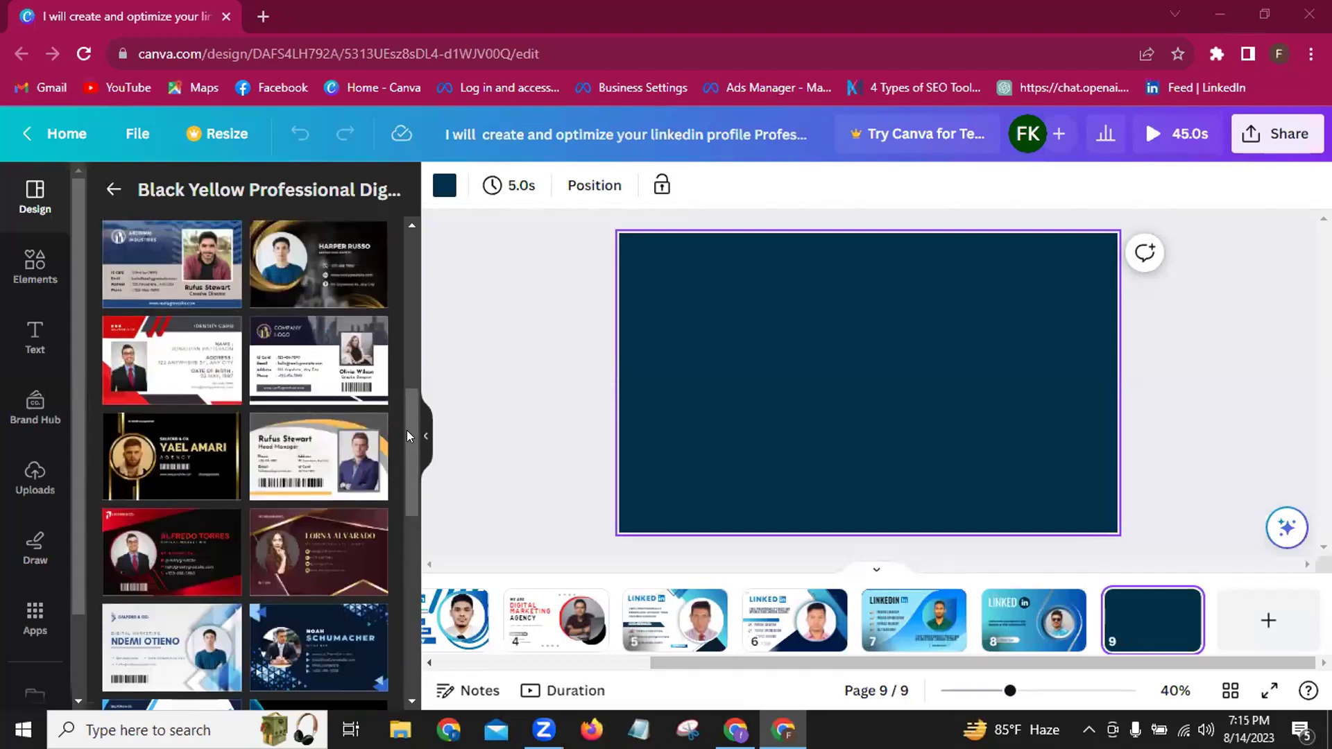
scroll(407, 430, "up", 2)
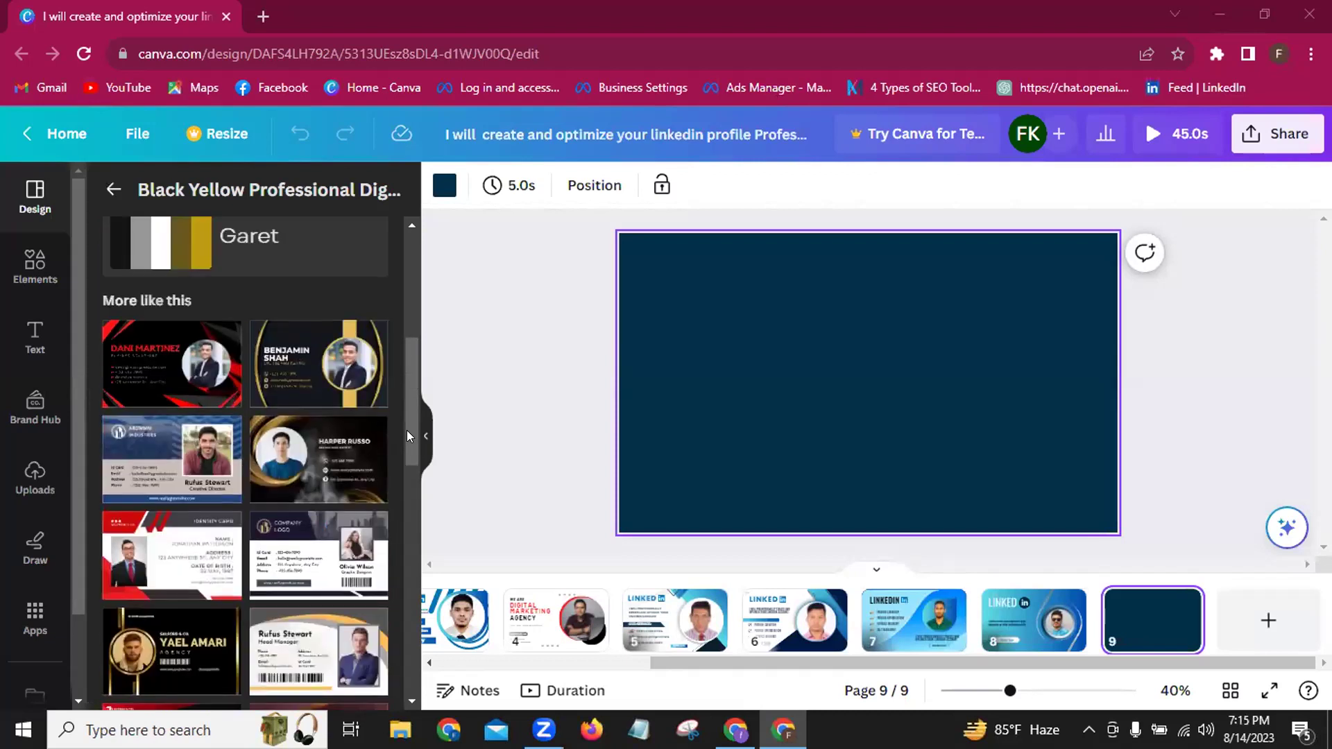
scroll(407, 430, "up", 3)
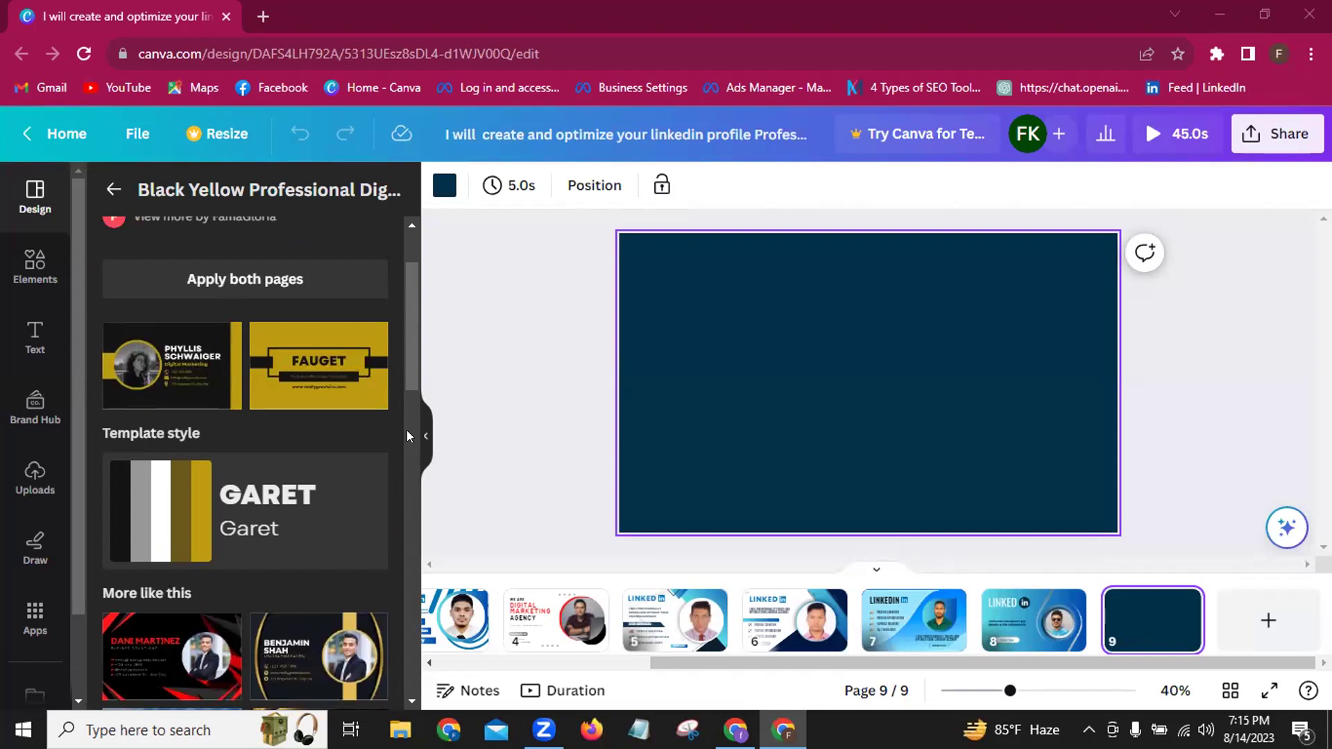
Apply the black-and-gold card template to page 9, open Uploads, and show the desktop.
left_click(197, 391)
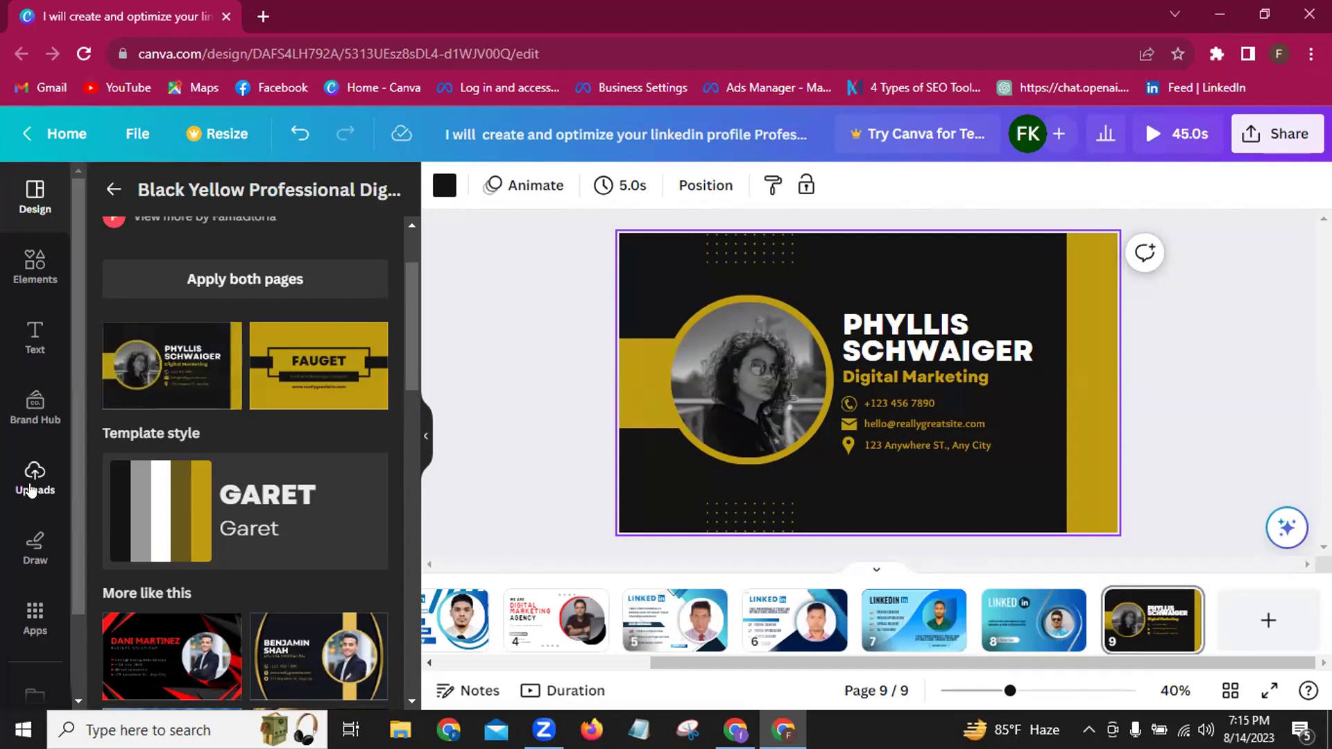
left_click(30, 491)
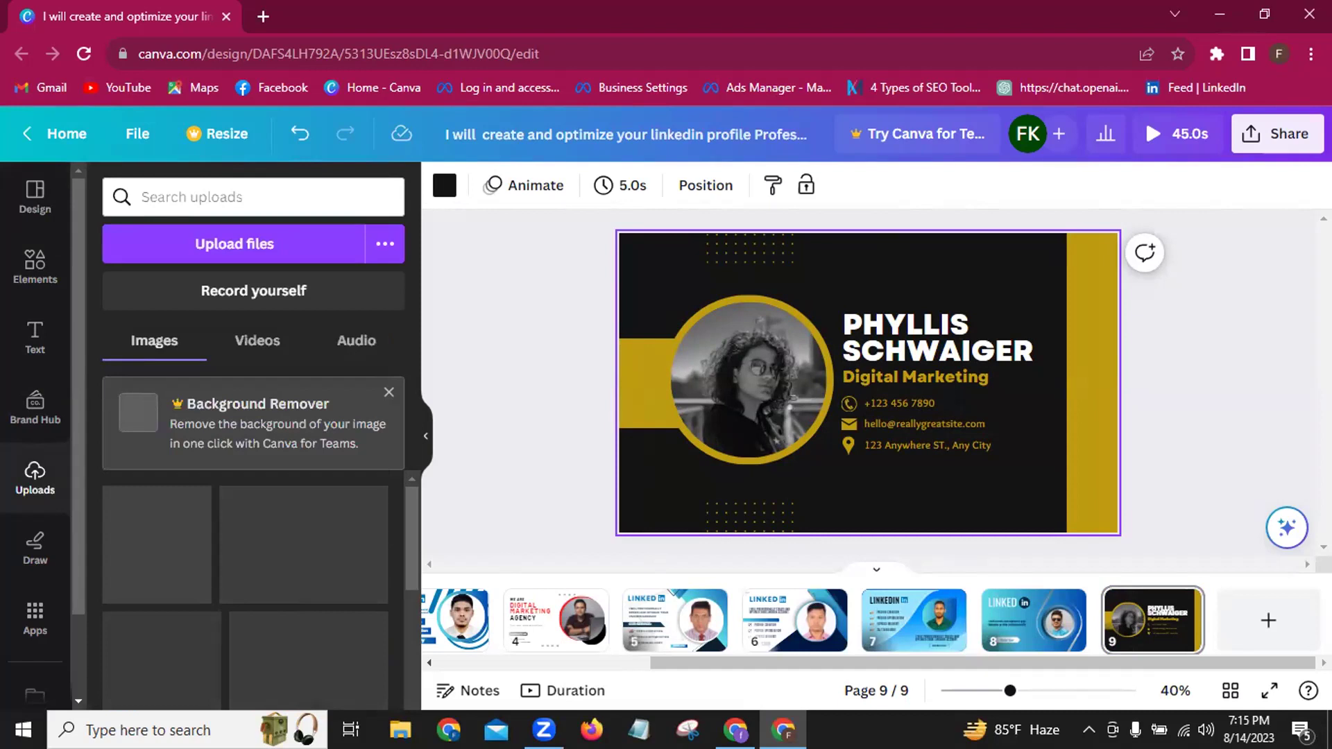
key("super+d")
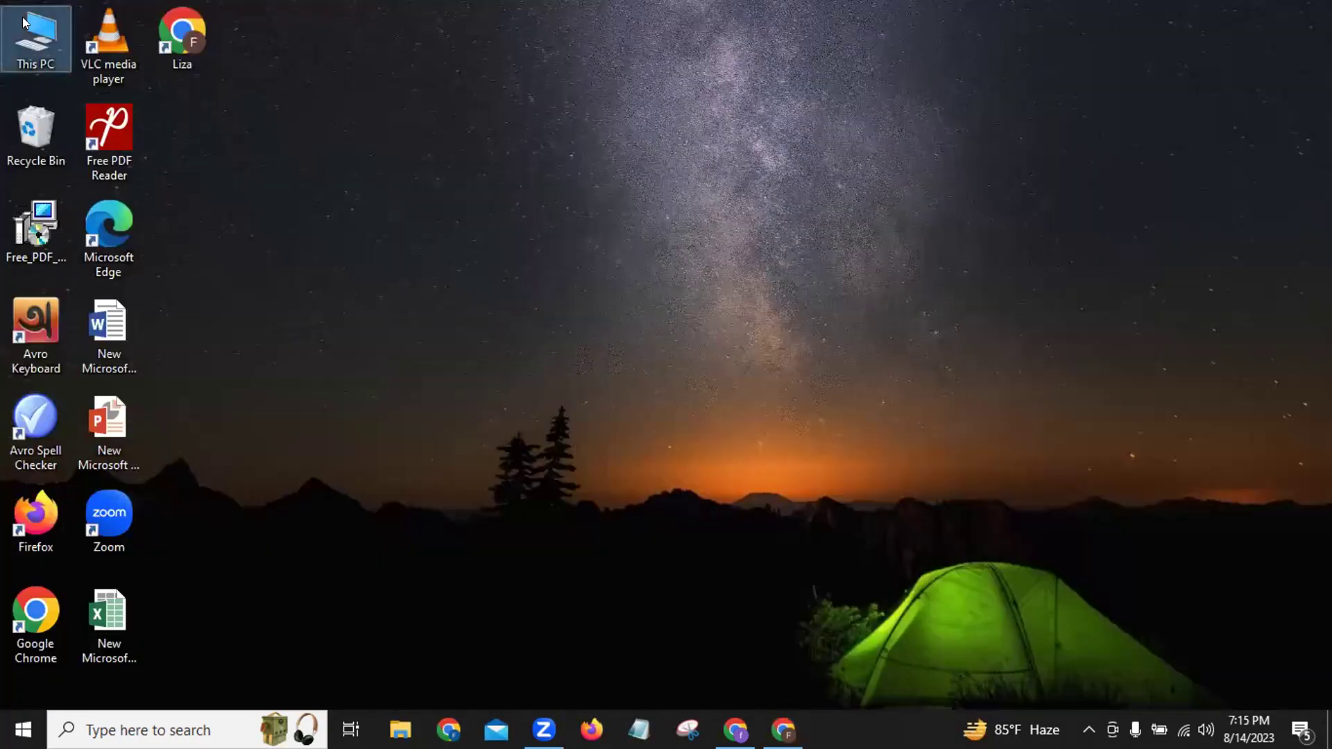
Save the image to Documents as Image20230814191609.jpg and return to Chrome.
double_click(24, 22)
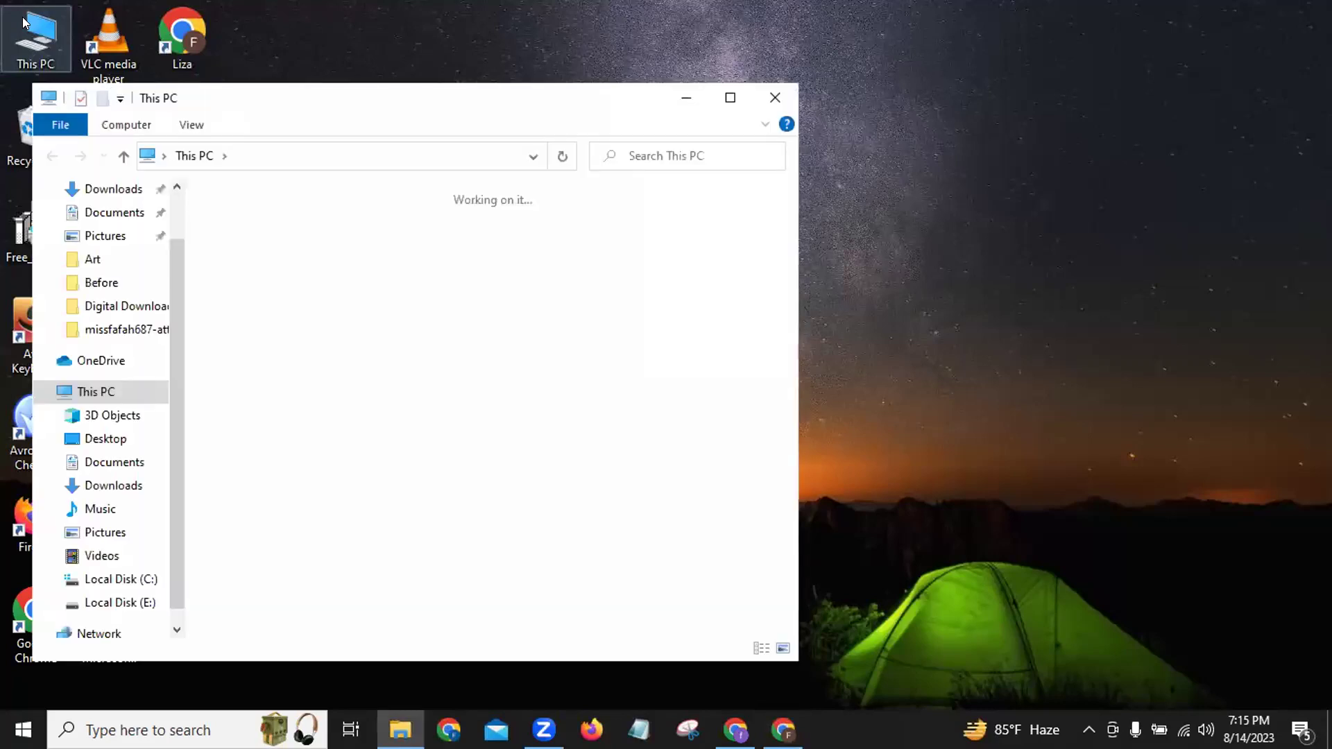
left_click(107, 213)
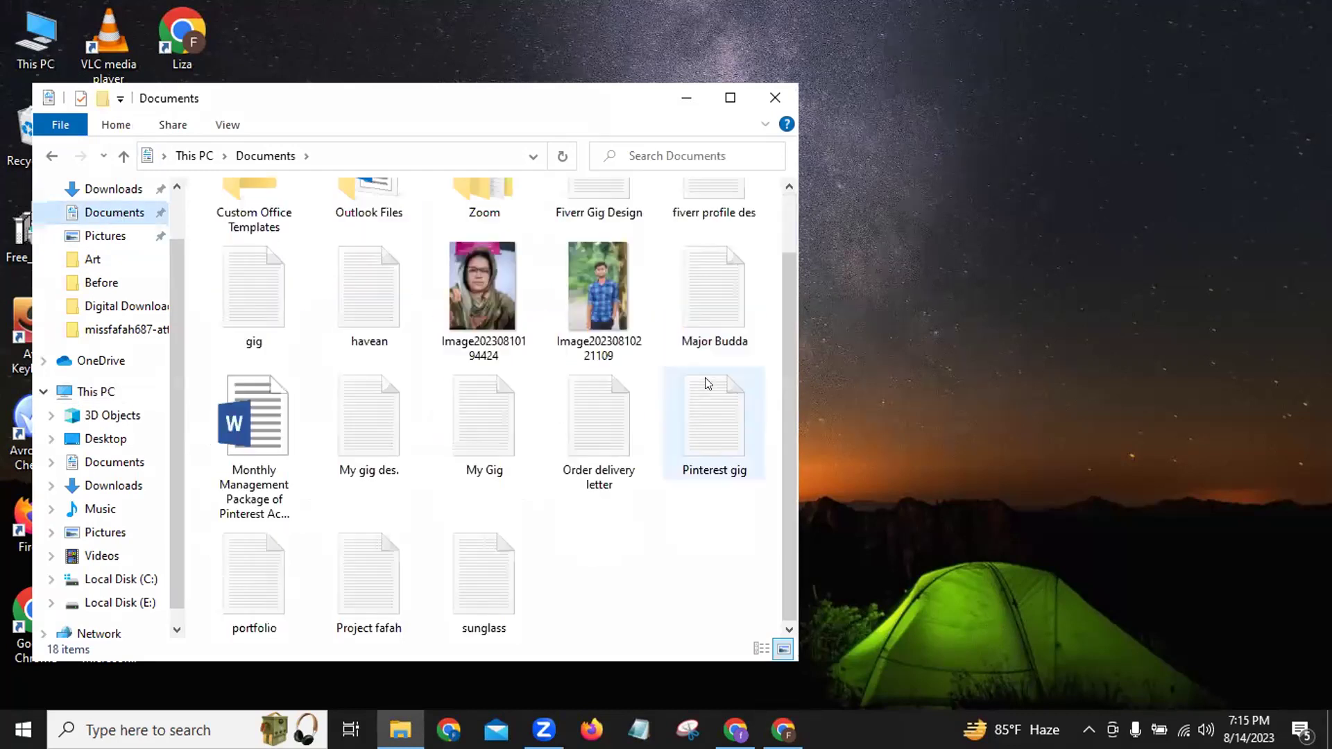
scroll(706, 385, "up", 1)
left_click(770, 90)
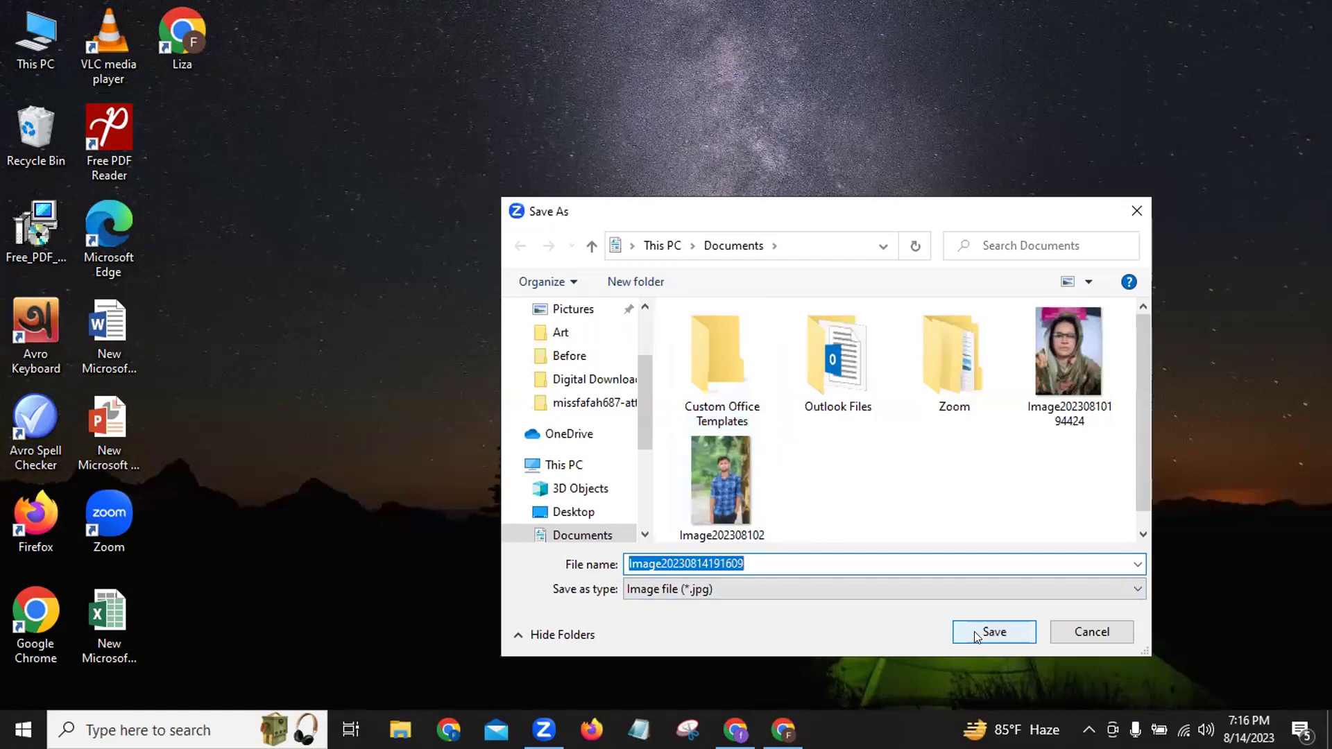
left_click(974, 631)
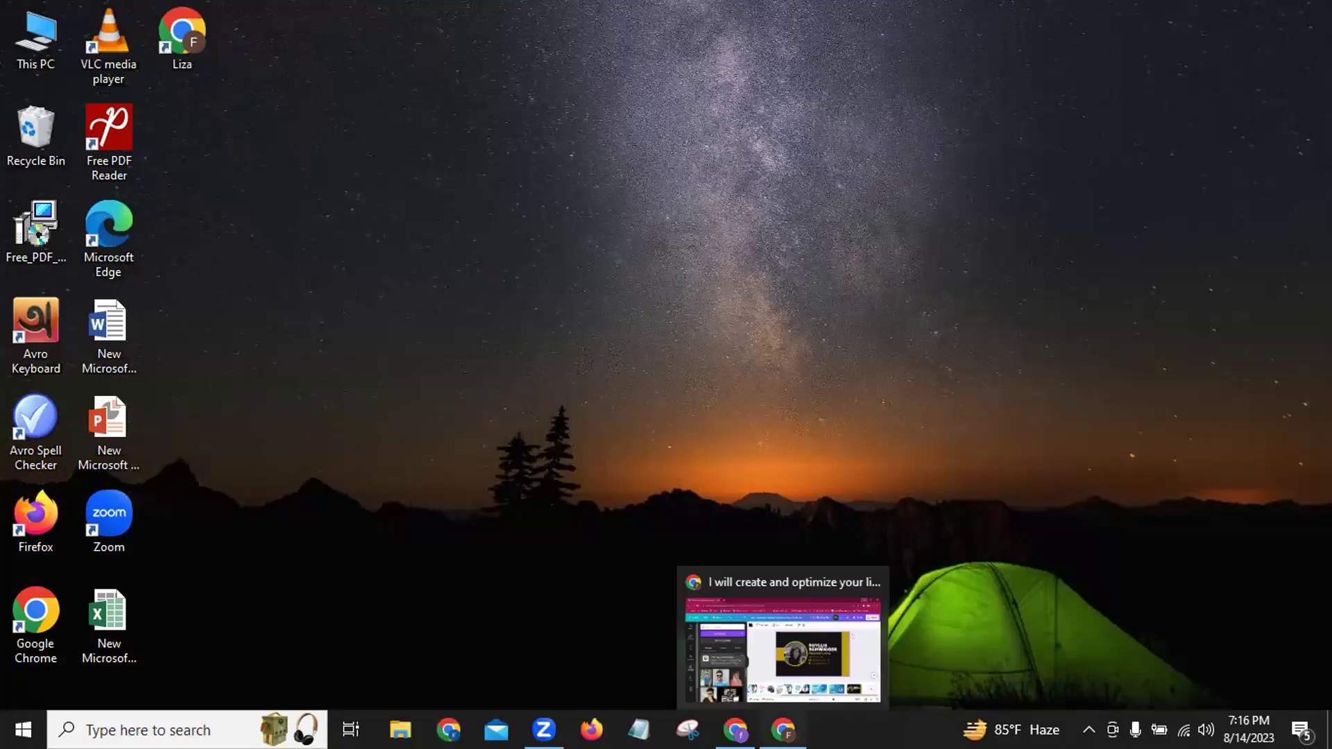
left_click(783, 729)
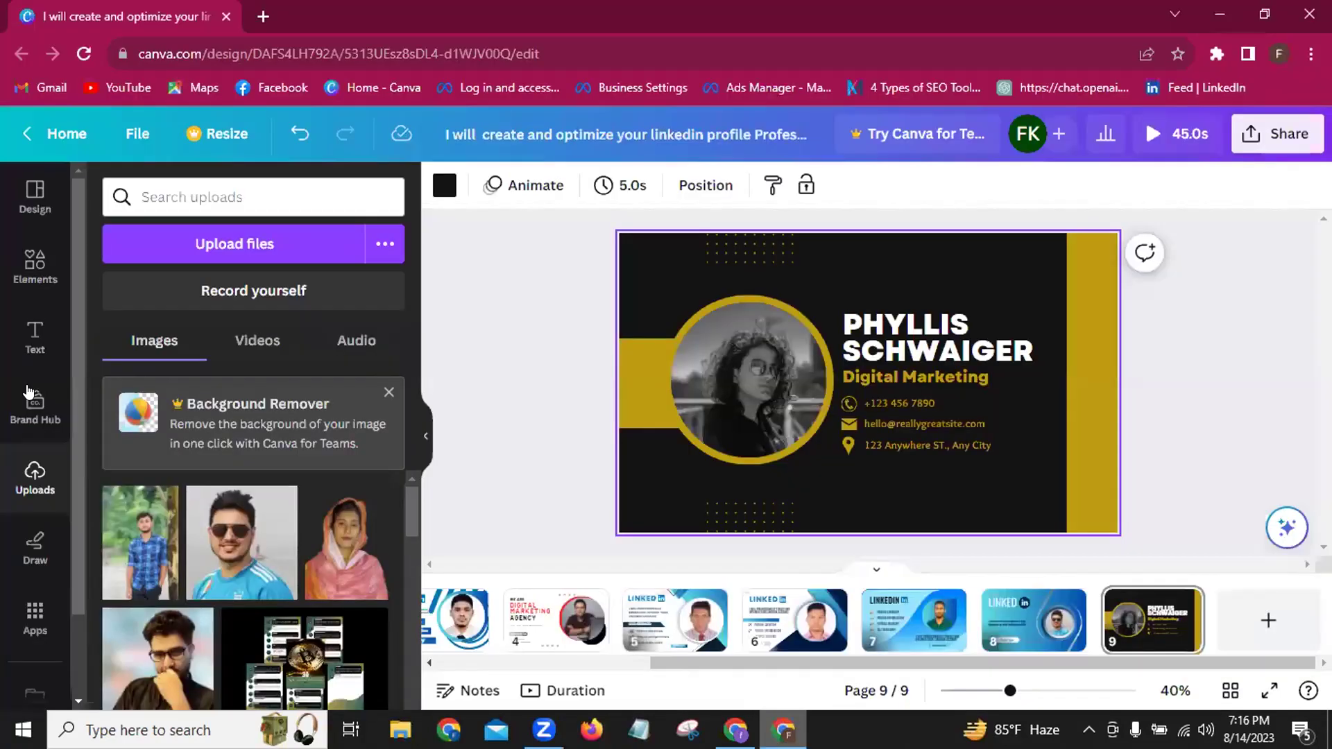
left_click(202, 241)
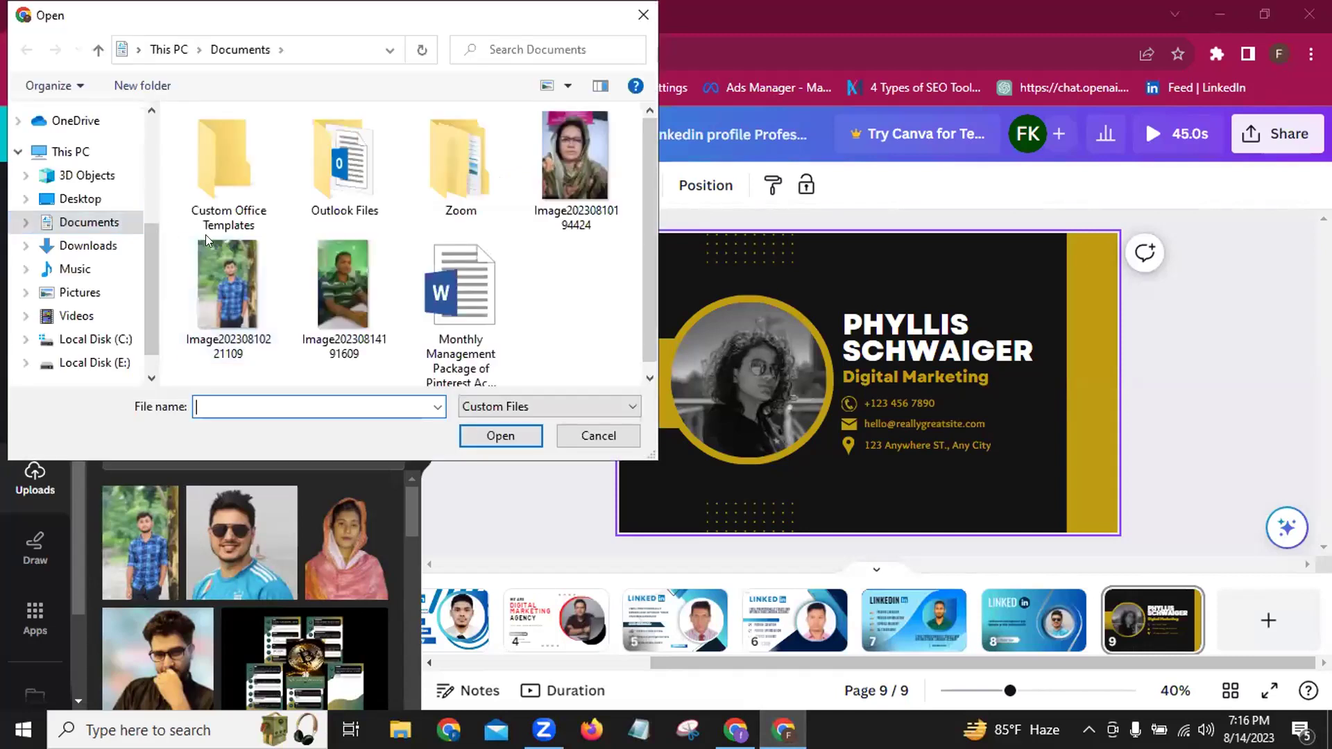
left_click(330, 284)
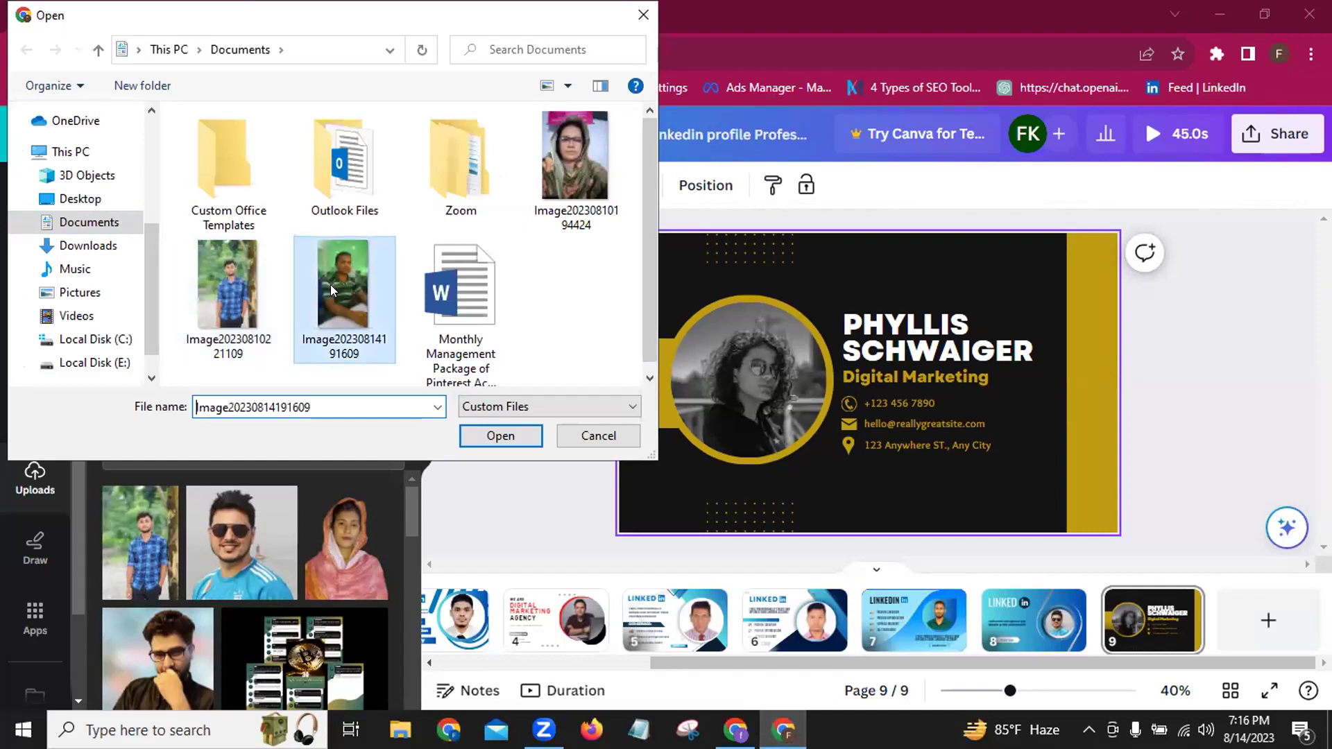
left_click(471, 435)
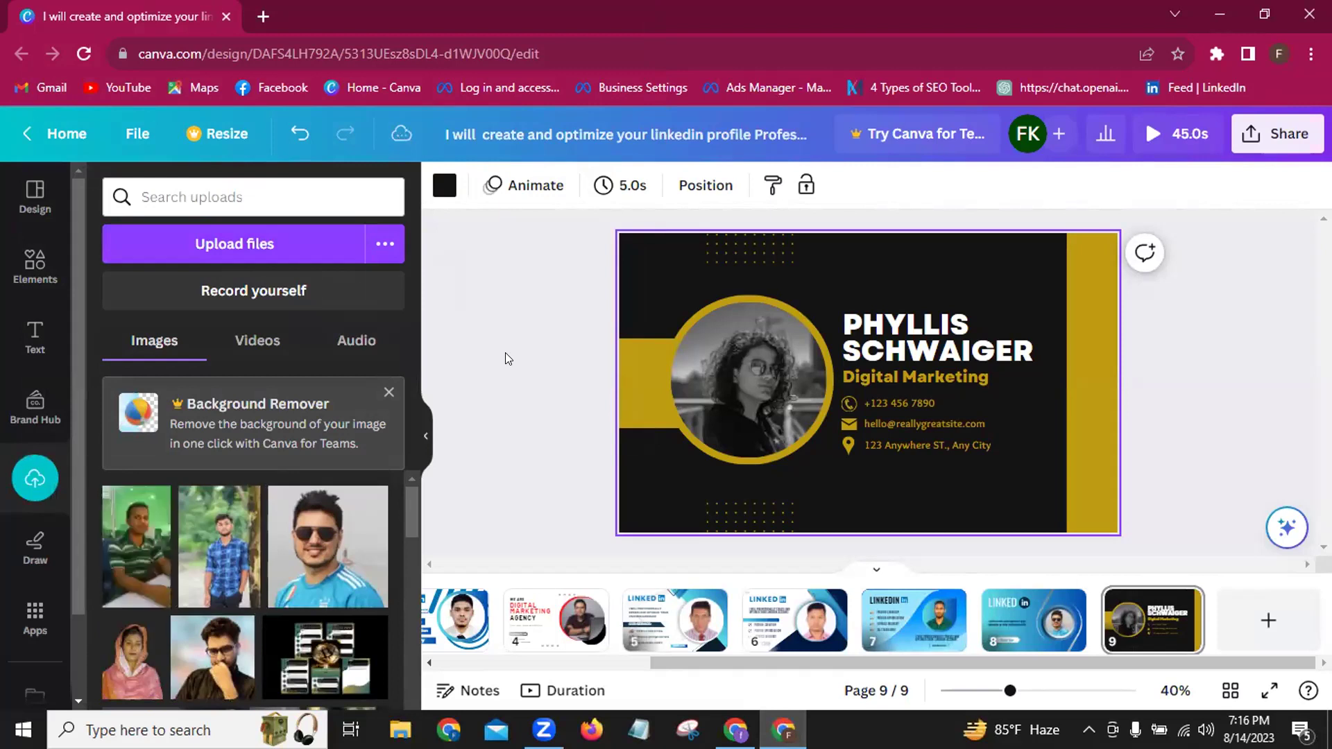
Drop the uploaded striped-shirt photo into the card's circular frame, replacing the template portrait.
mouse_move(137, 571)
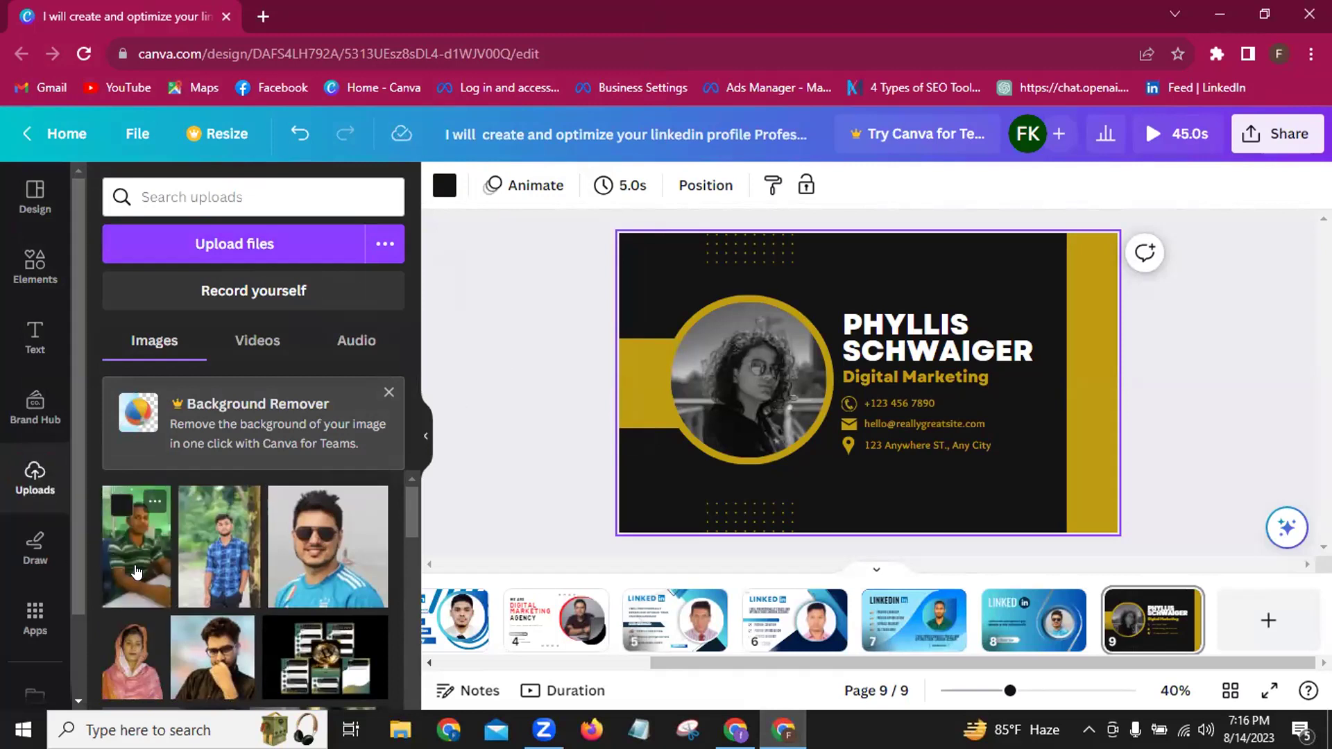
left_click(137, 571)
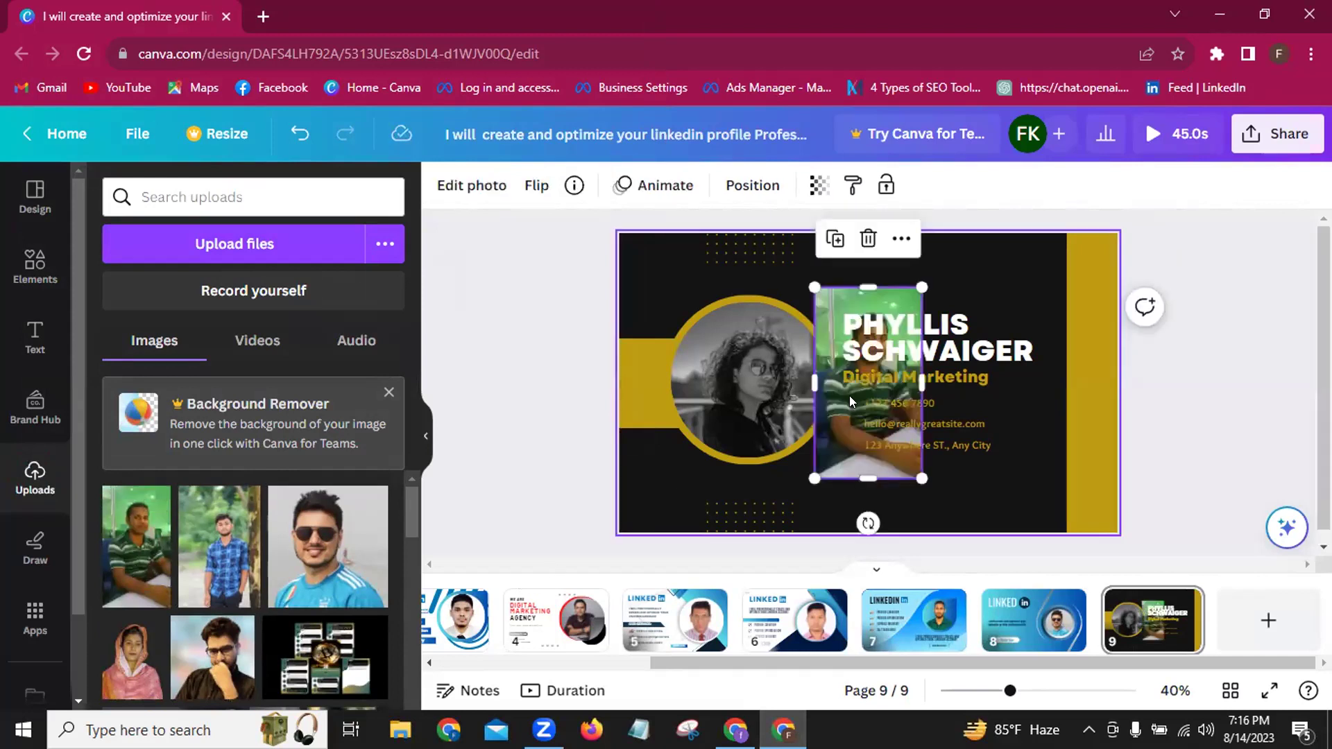
left_click_drag(834, 295, 624, 457)
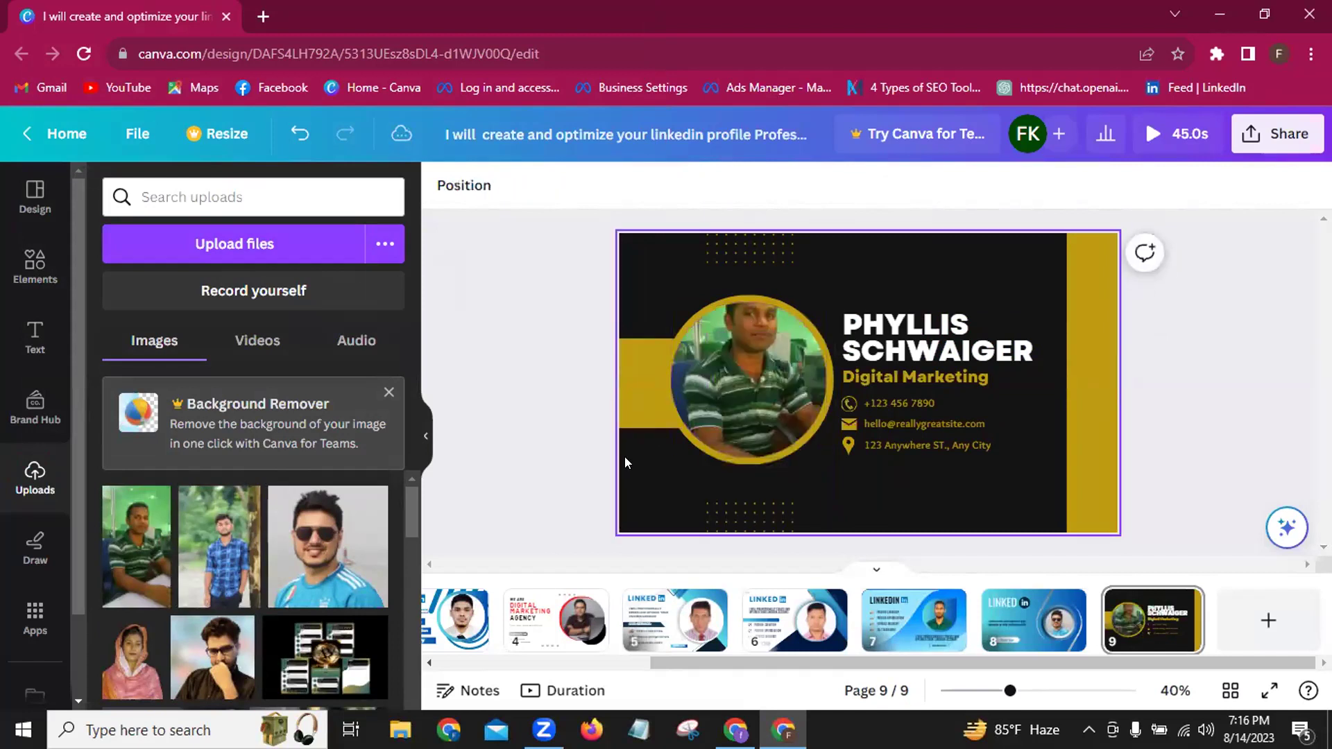
left_click(766, 382)
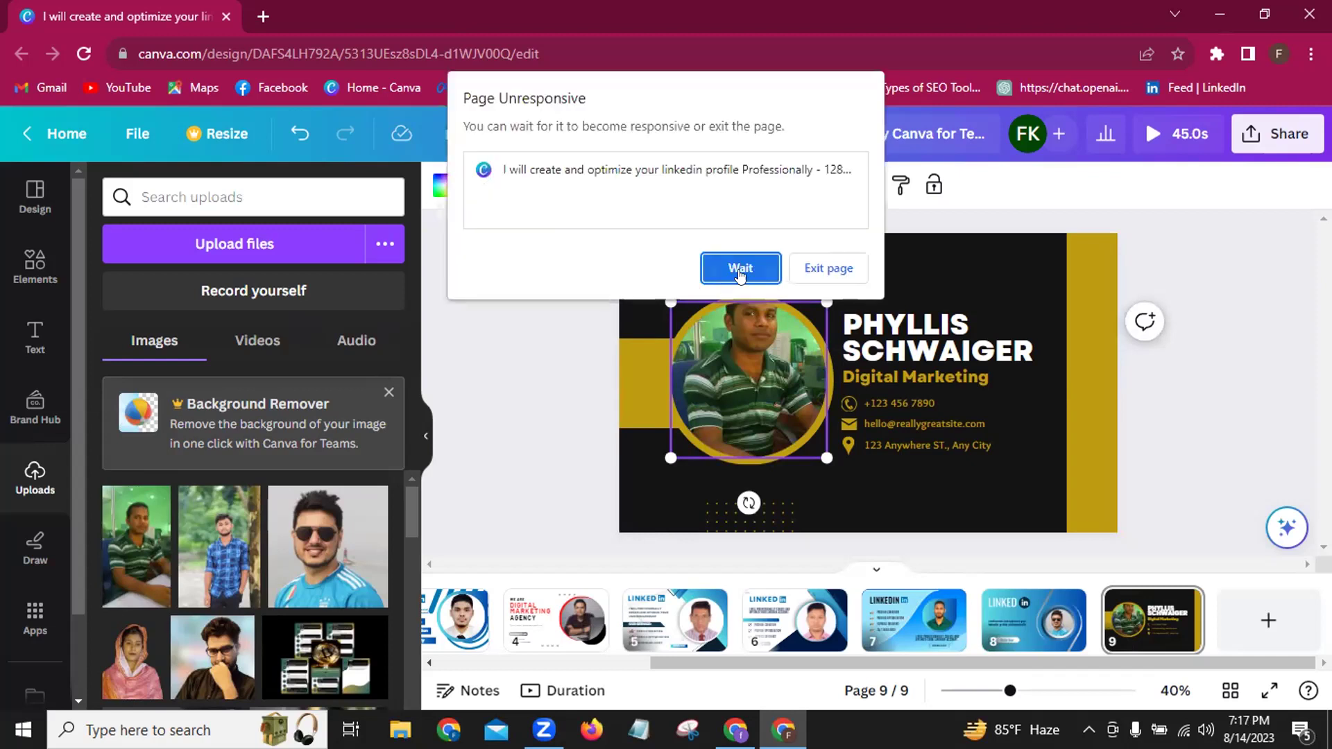
left_click(741, 270)
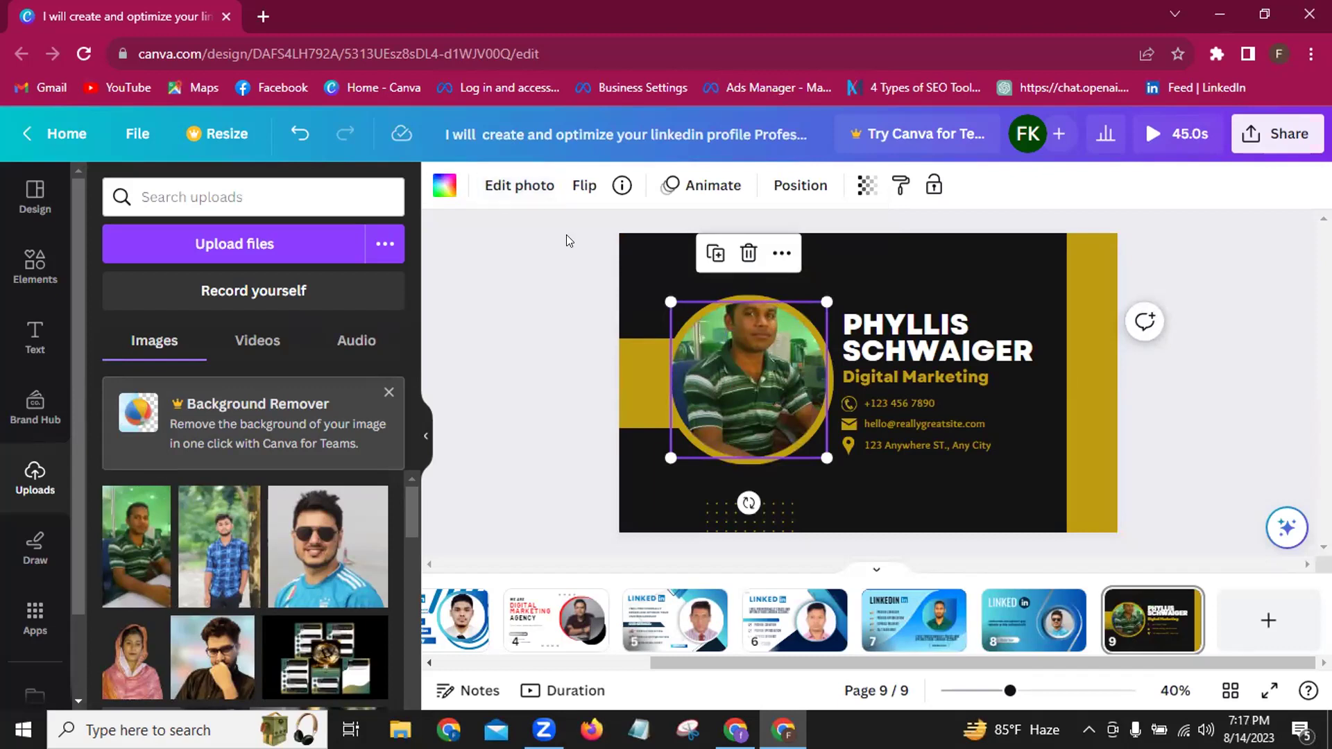
Crop the framed photo, shifting it down so the man's face is centred, and confirm.
left_click(510, 187)
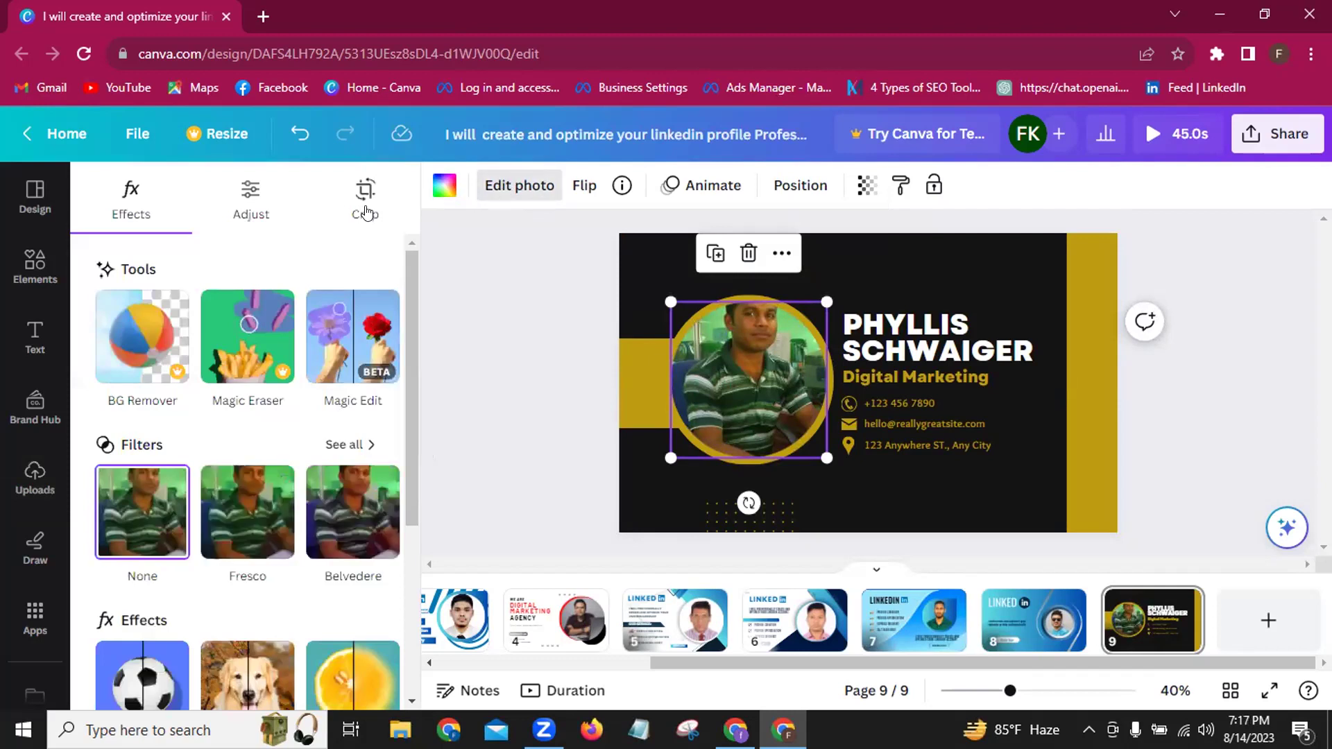
left_click(366, 210)
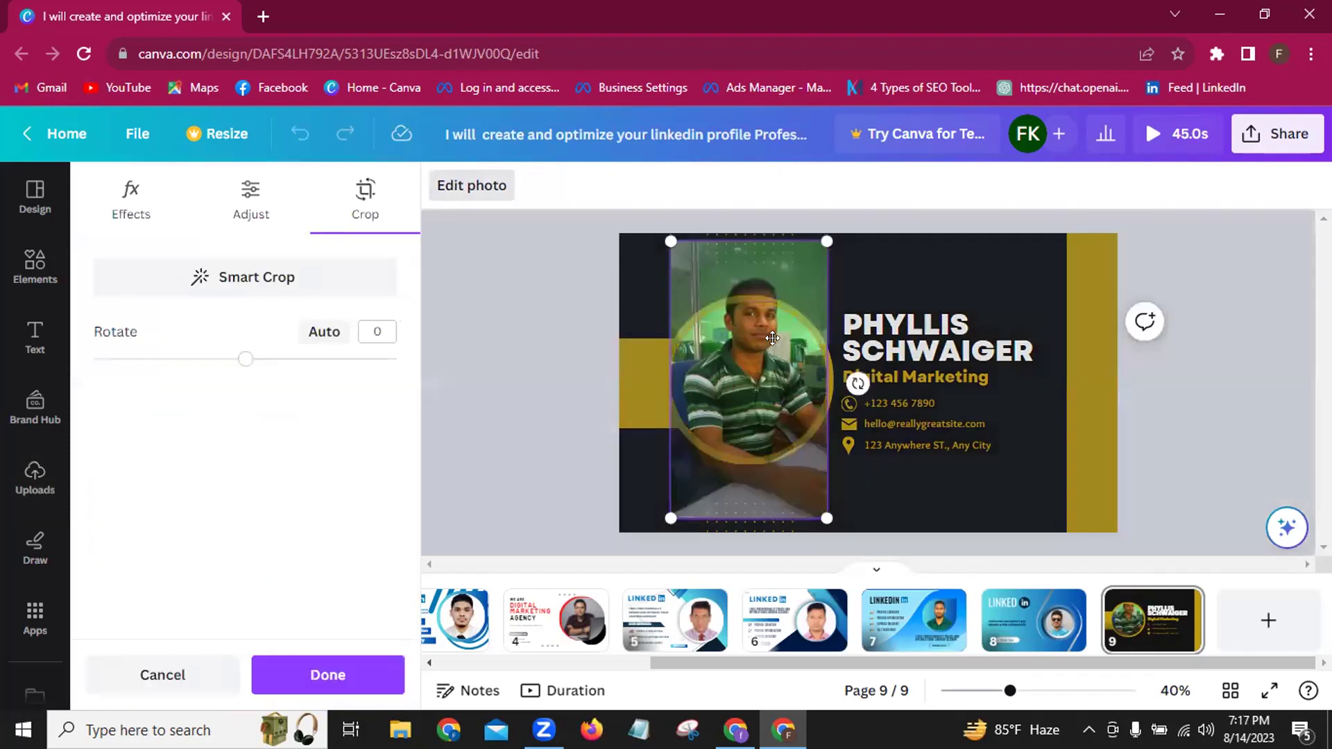
left_click_drag(770, 351, 763, 371)
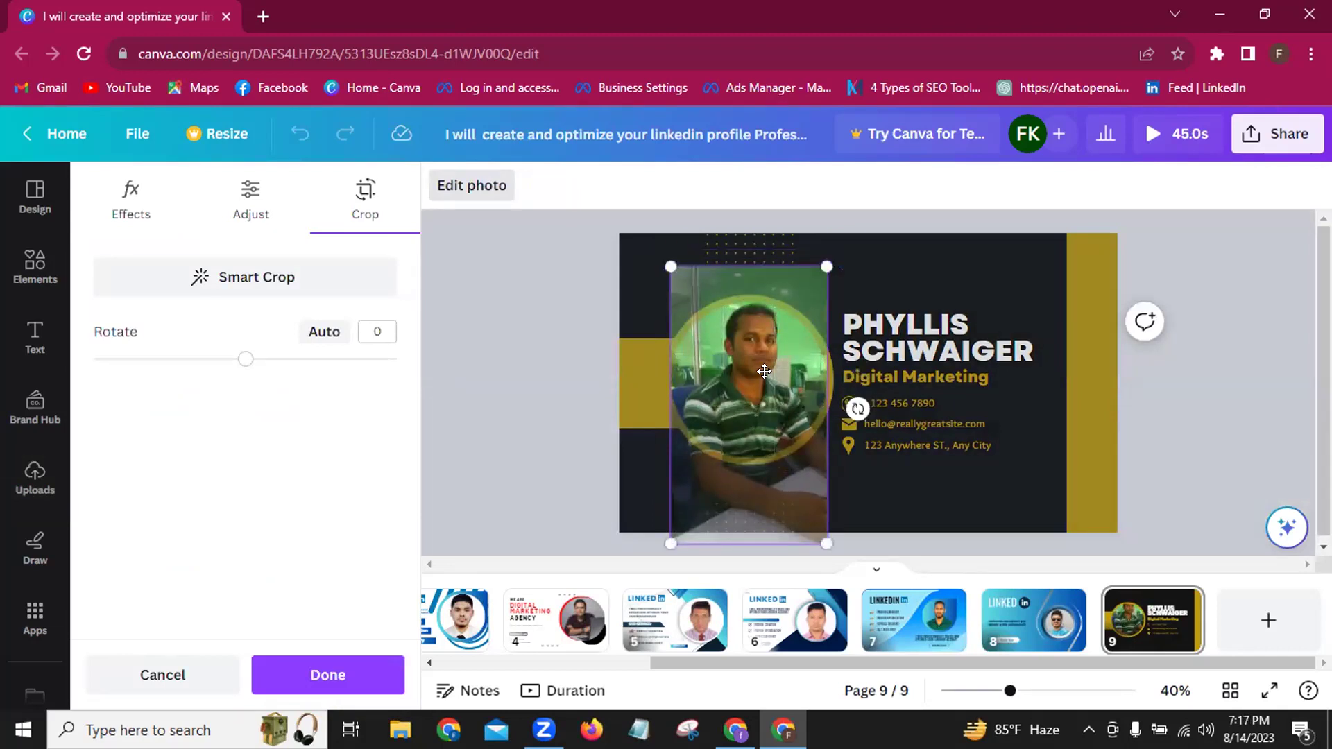
left_click(324, 676)
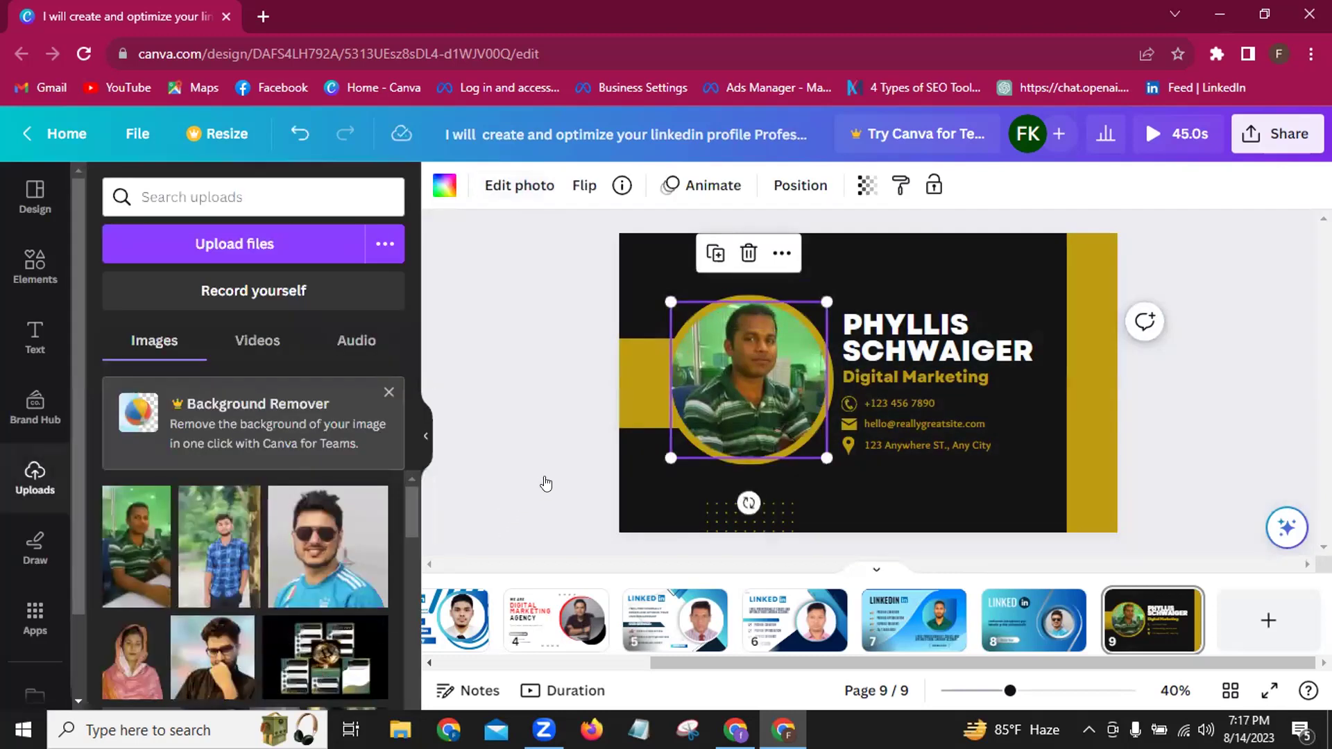
left_click(549, 476)
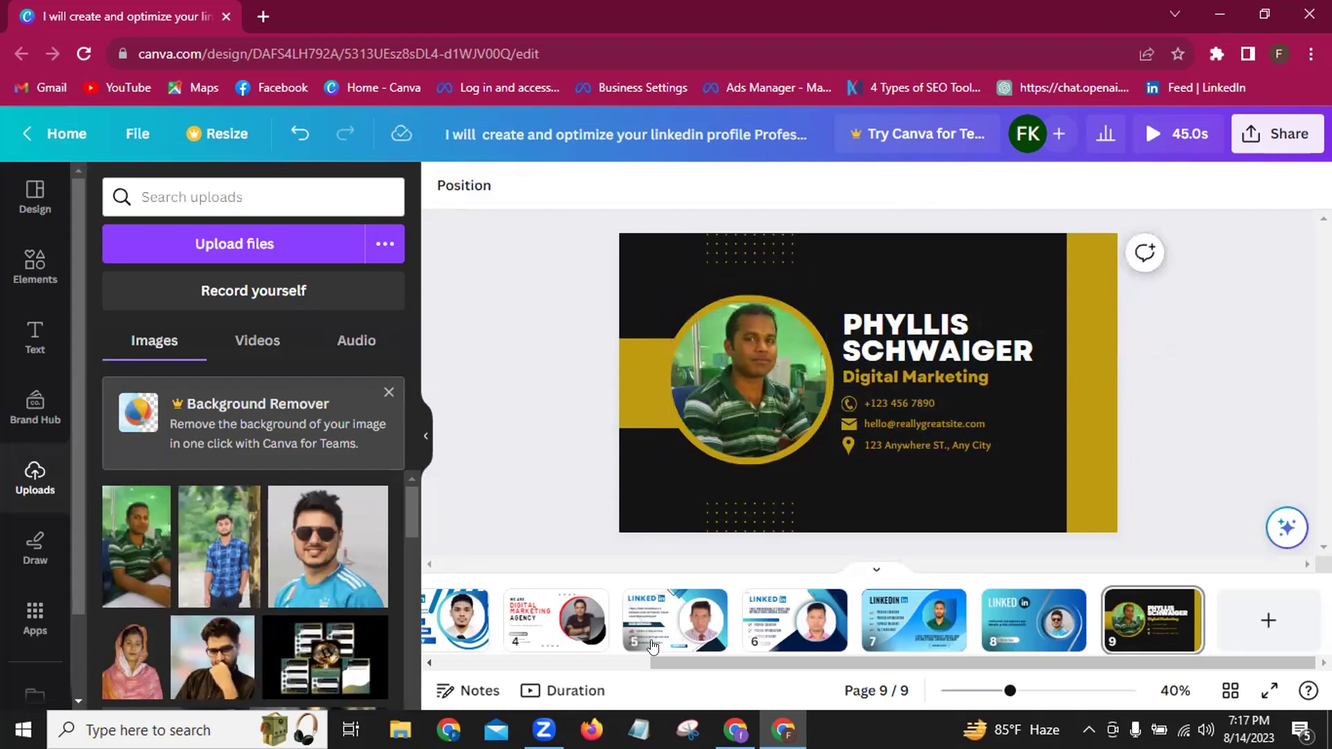
Open the Fiverr Gig Design notes in Notepad, copy the gig title, and minimize Notepad.
left_click(638, 730)
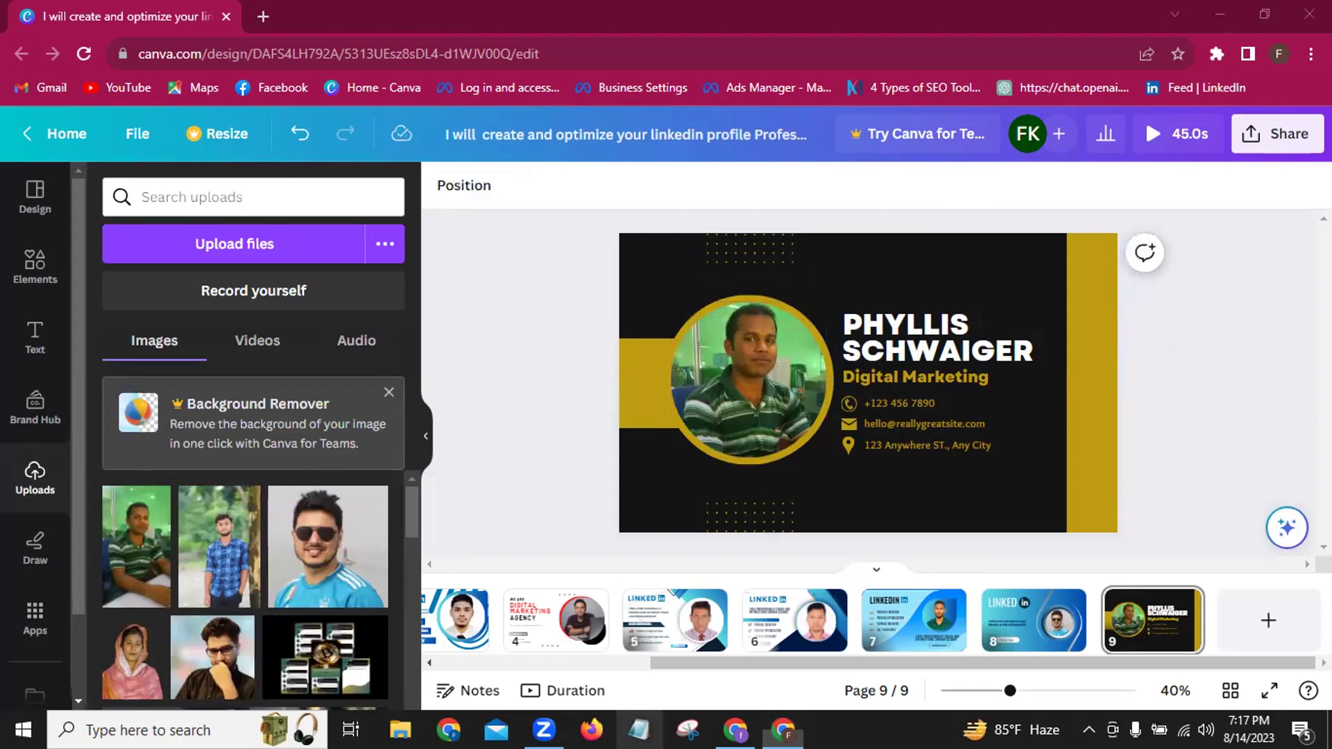
right_click(642, 725)
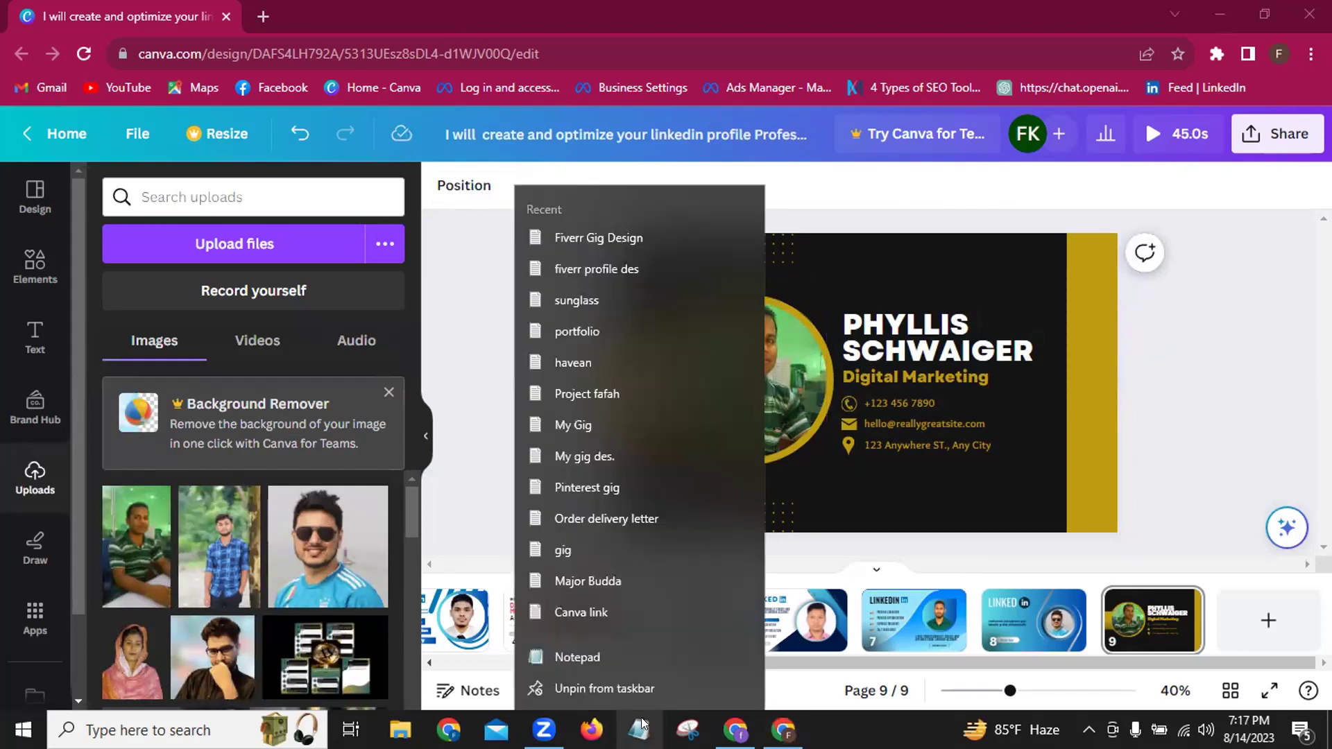
left_click(580, 236)
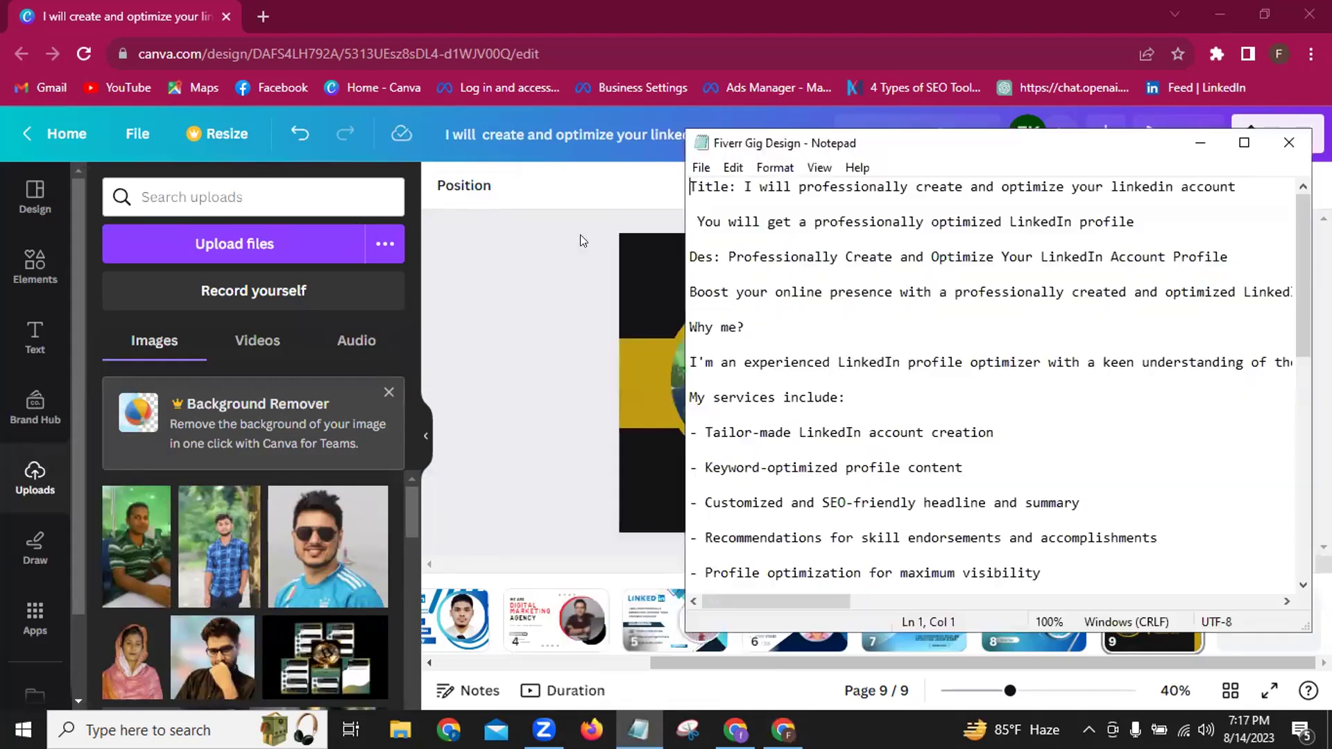
left_click(740, 183)
key("shift+Right")
key("shift+Right")
key("shift+Right")
key("shift+Right")
key("shift+Right")
key("shift+Right")
key("shift+Right")
key("shift+Right")
key("shift+Right")
key("shift+Right")
key("shift+Right")
key("shift+Right")
key("shift+Right")
key("shift+Right")
key("shift+Right")
key("shift+Right")
key("shift+Right")
key("shift+Right")
key("shift+Right")
key("shift+Right")
key("shift+Right")
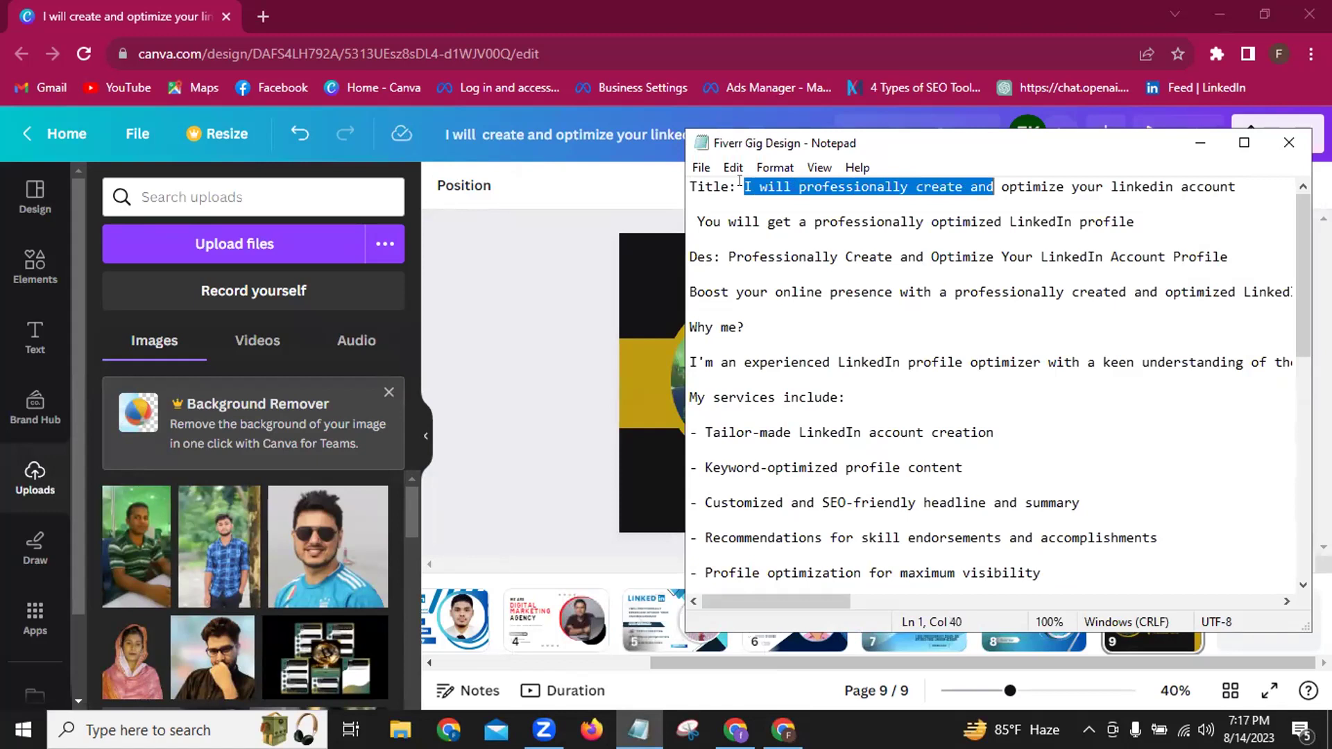
key("shift+Right")
key("shift+Right")
key("shift+Right")
key("shift+Right")
key("shift+Right")
key("shift+Right")
key("ctrl+c")
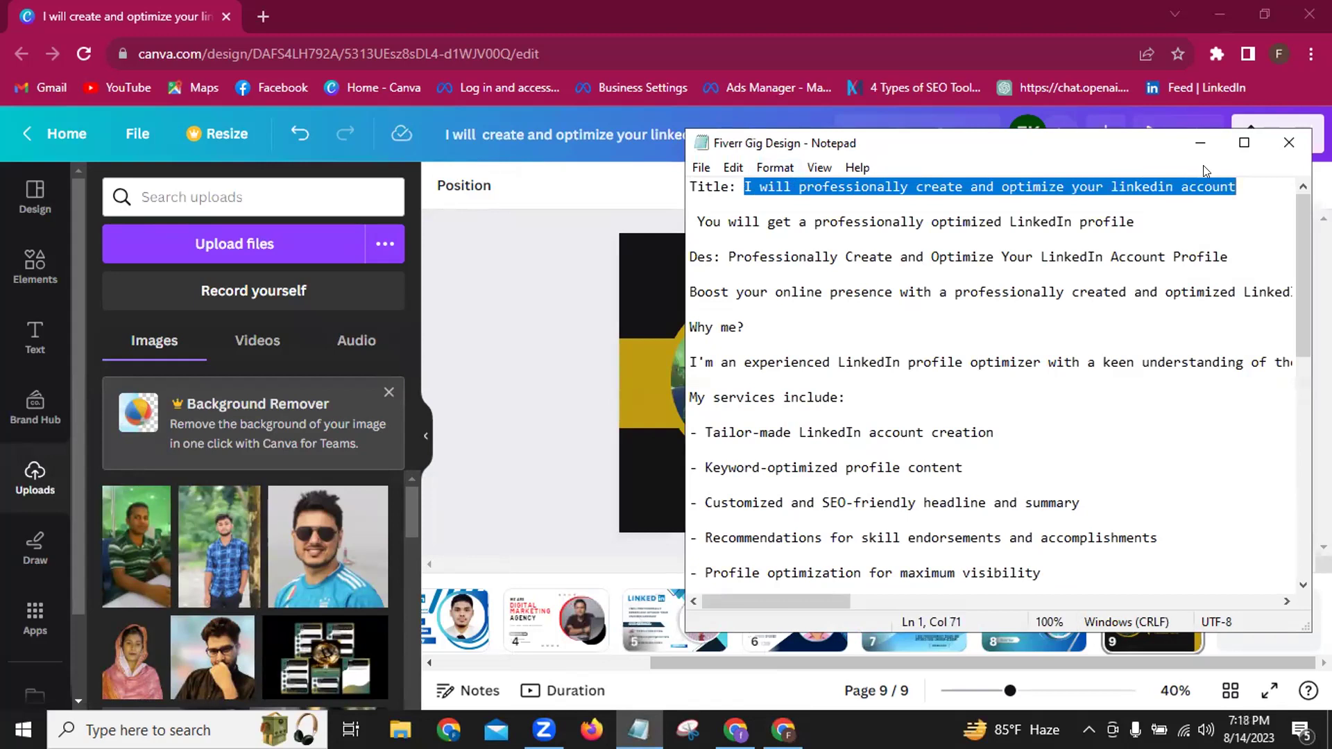
left_click(1193, 144)
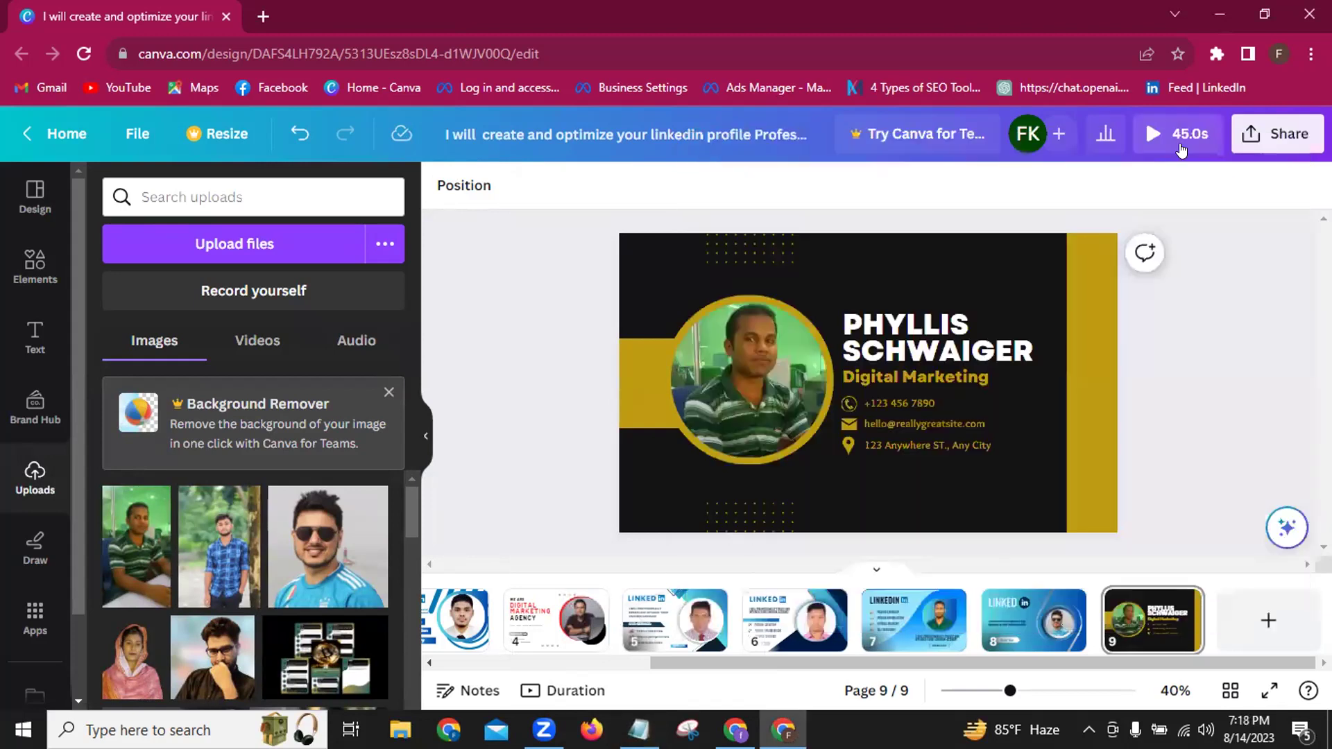
Replace 'Digital Marketing' with the pasted gig title and shrink it to fit the card.
left_click(987, 375)
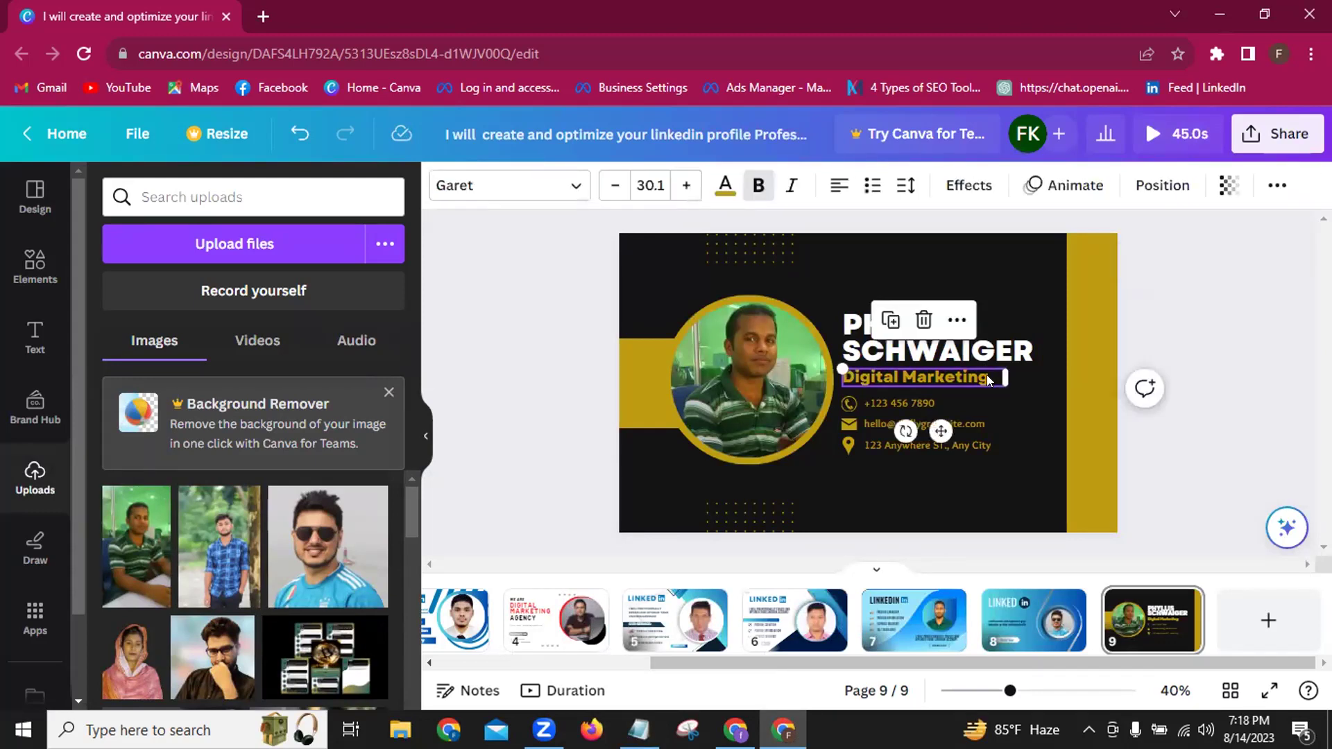
double_click(985, 375)
key("BackSpace")
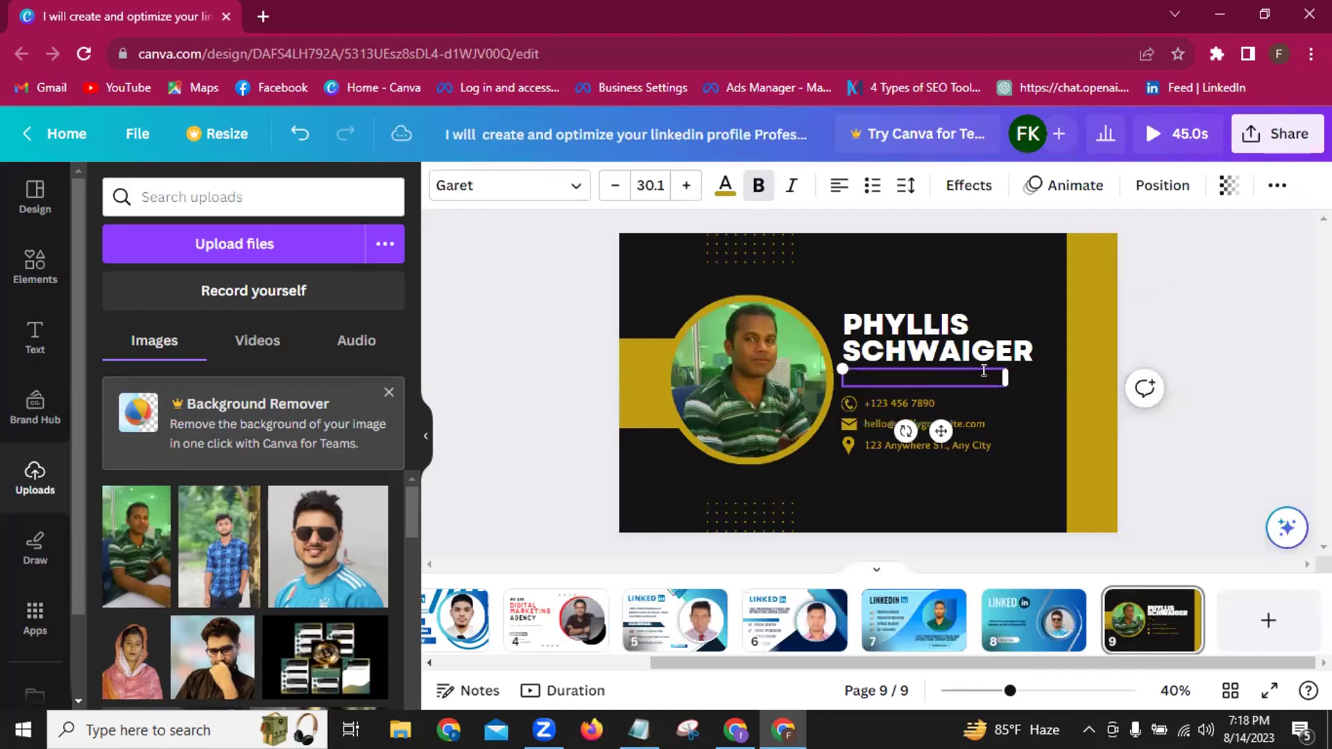
key("ctrl+v")
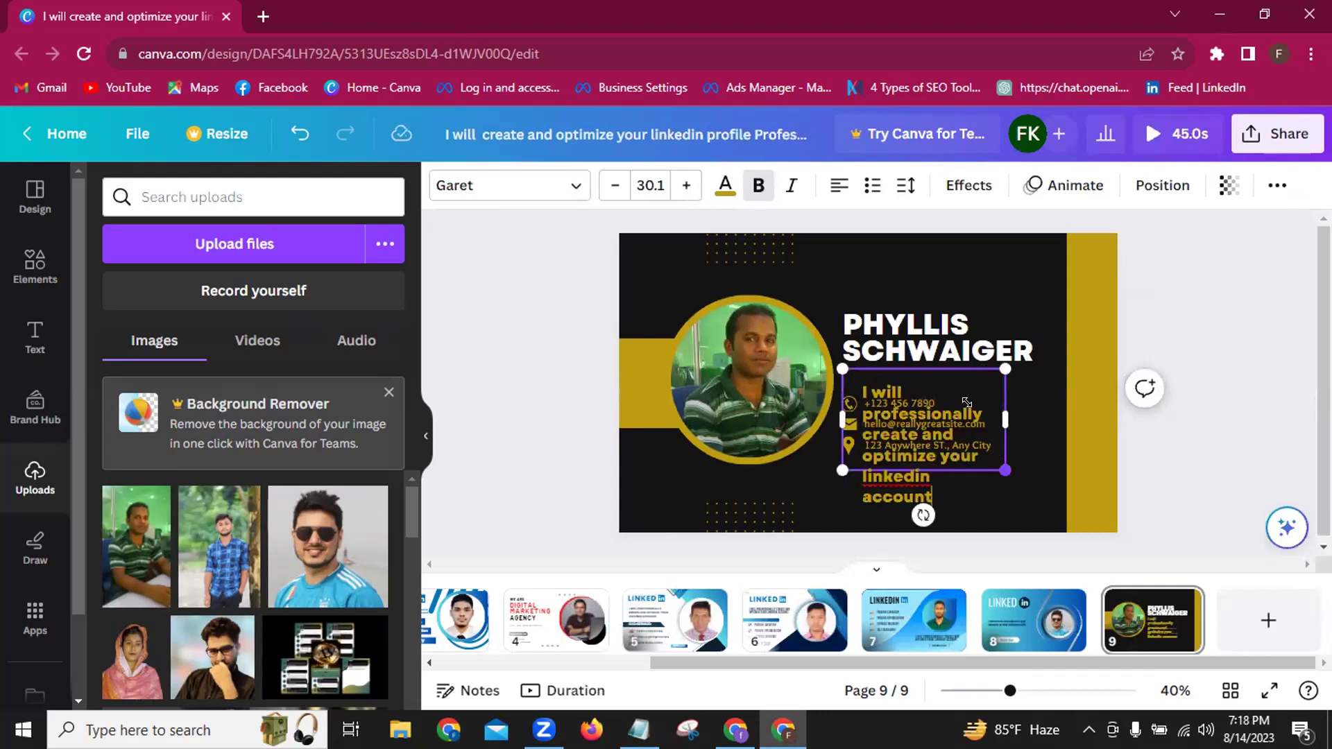
left_click_drag(950, 384, 933, 399)
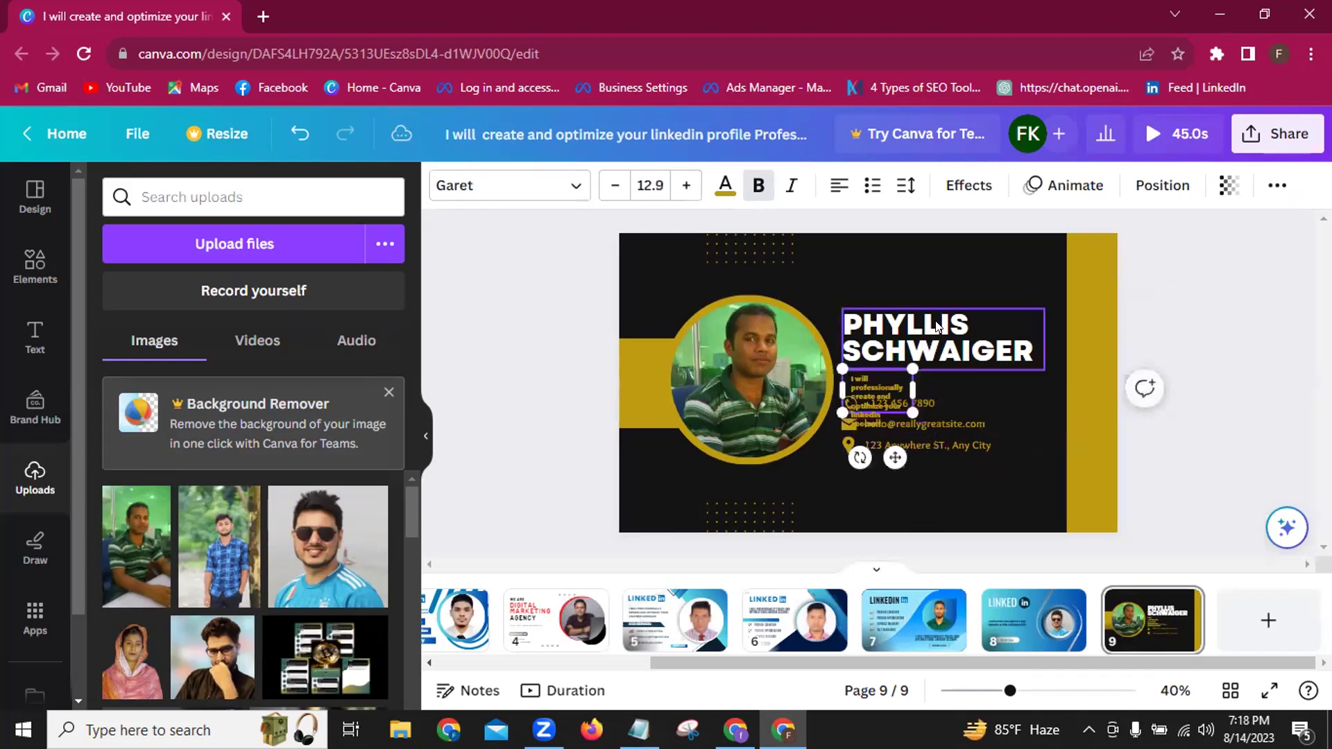
Replace the template's name text with 'LINKED'.
left_click(1030, 355)
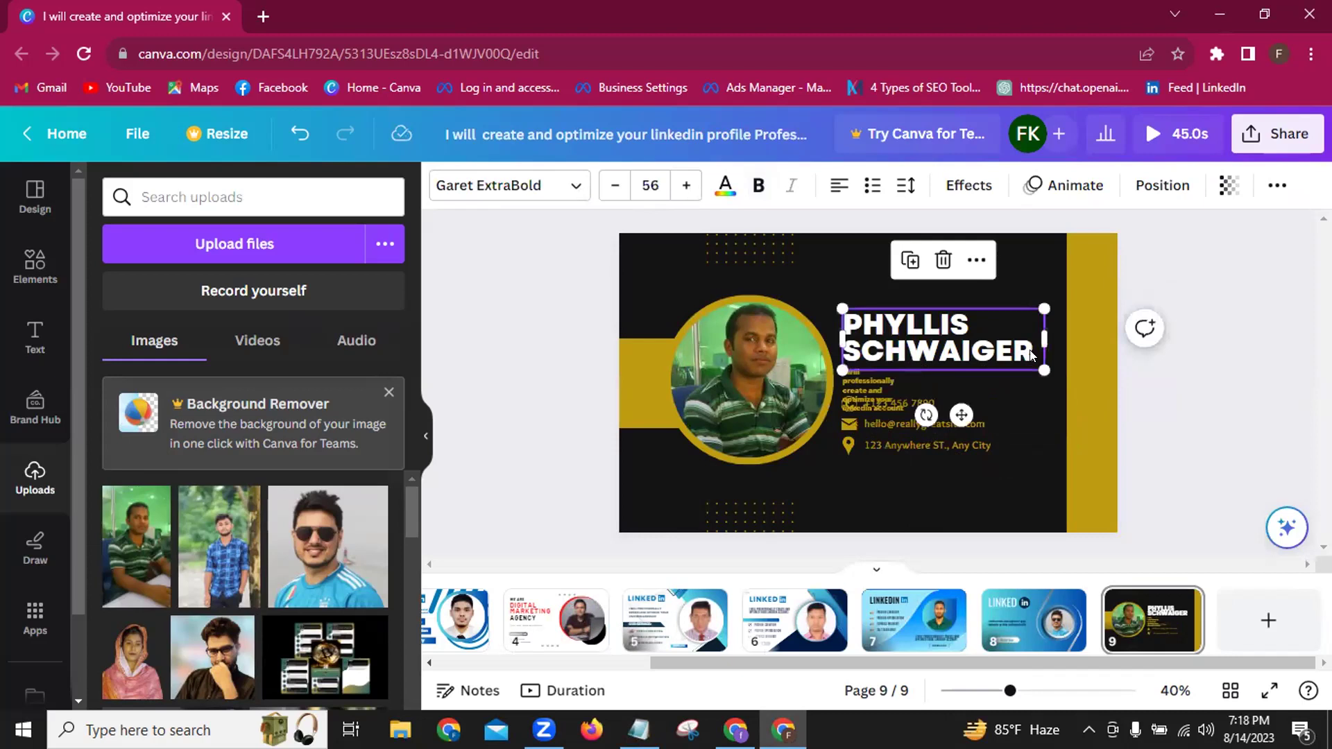
double_click(1031, 355)
key("BackSpace")
type("LINKED")
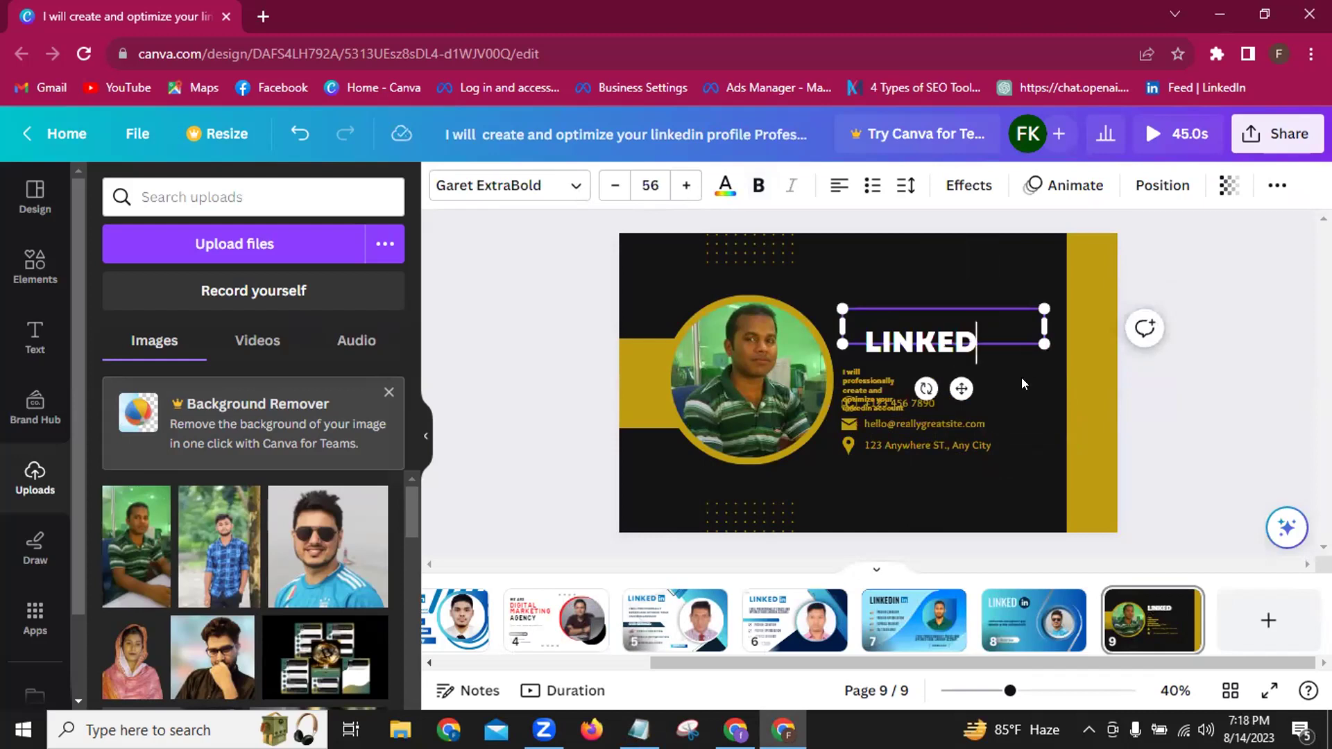
Move the LINKED headline near the card top with the gig title just beneath it.
left_click_drag(960, 389, 930, 330)
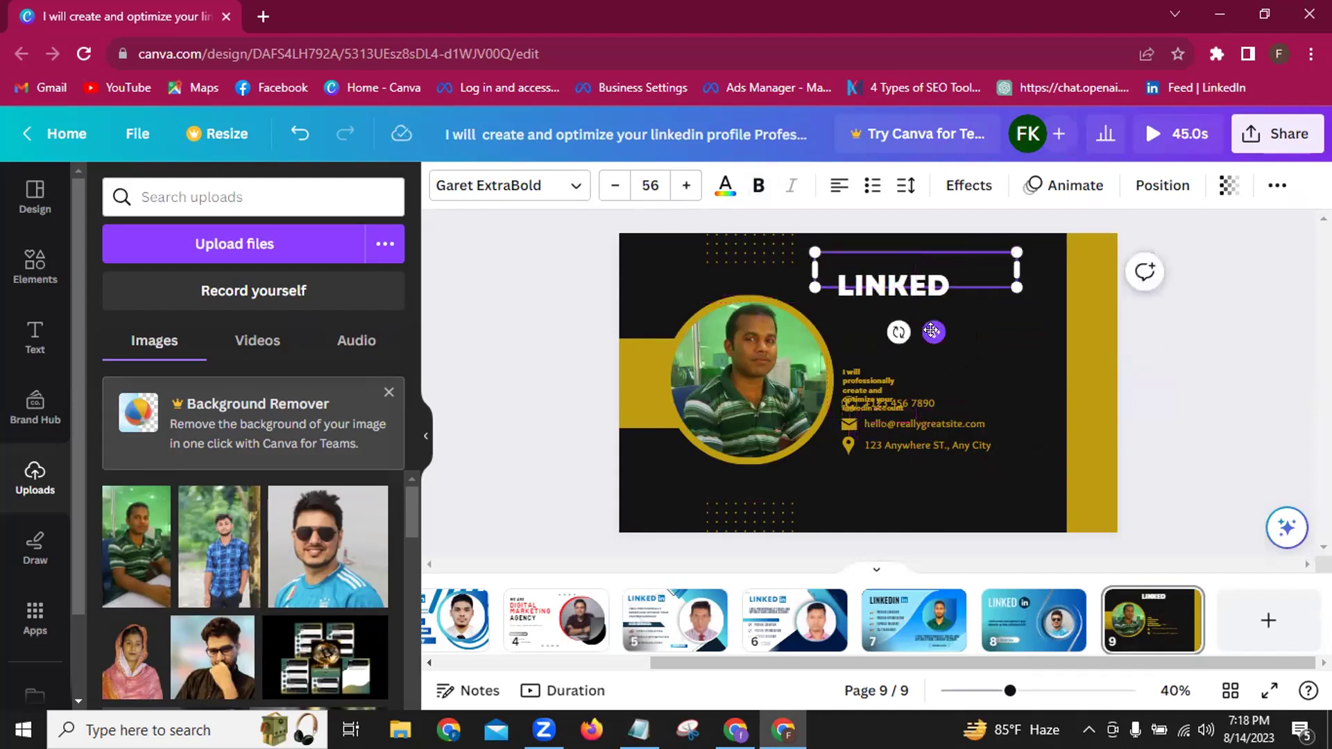
left_click(862, 391)
left_click_drag(867, 385, 1040, 330)
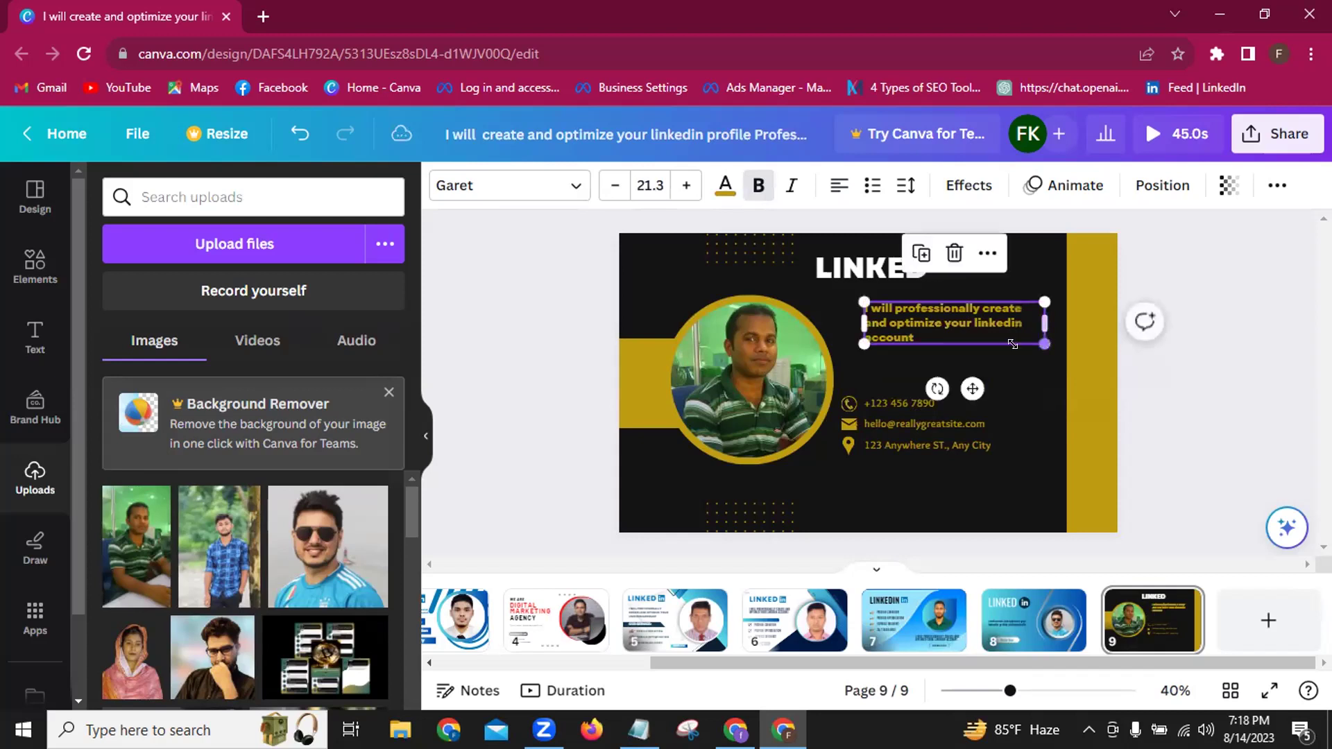
Delete the phone and email text lines along with their icons.
left_click(881, 402)
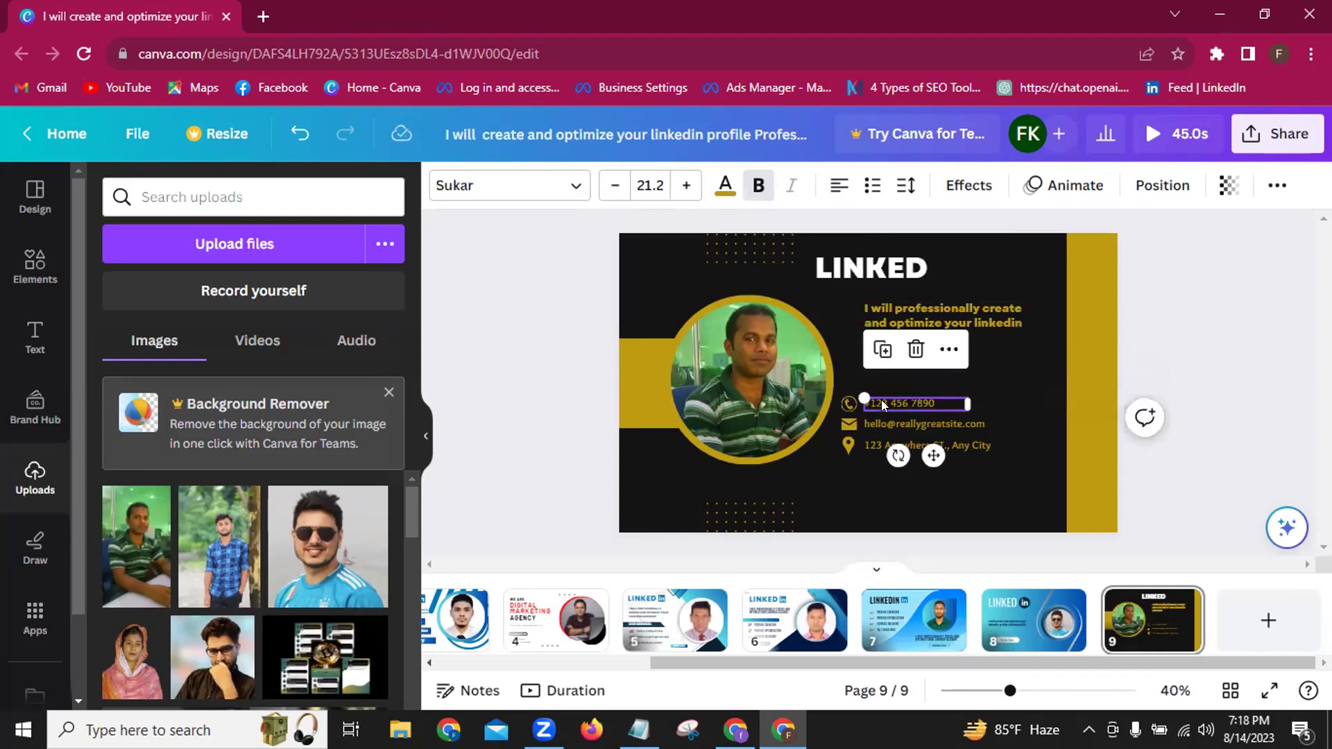
key("Delete")
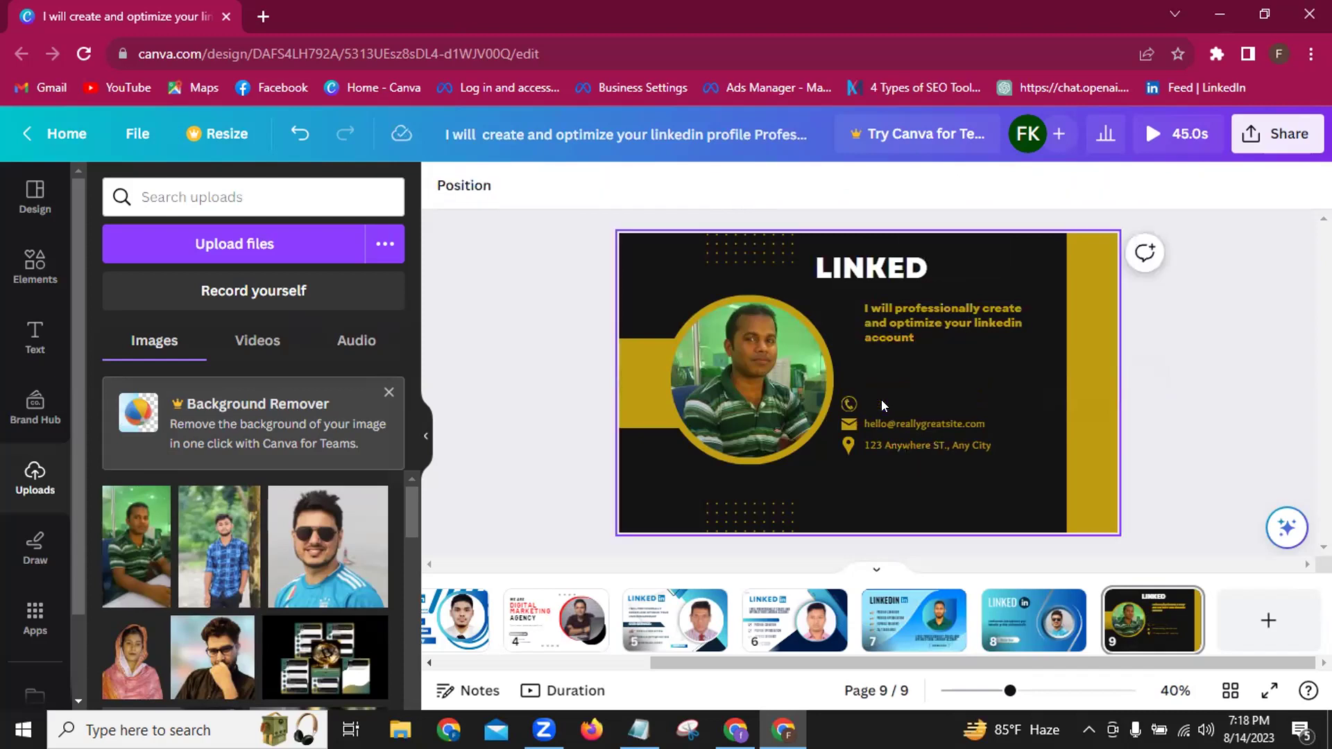
left_click(840, 403)
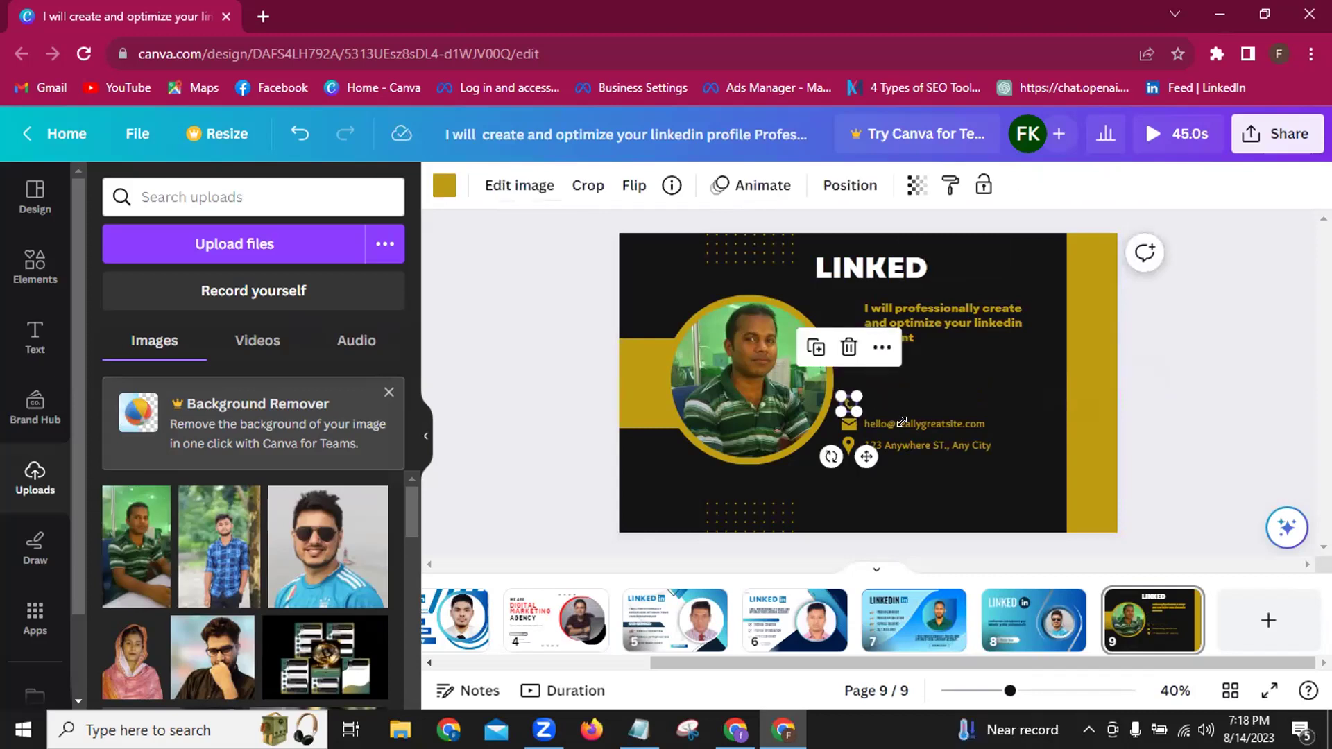
key("Delete")
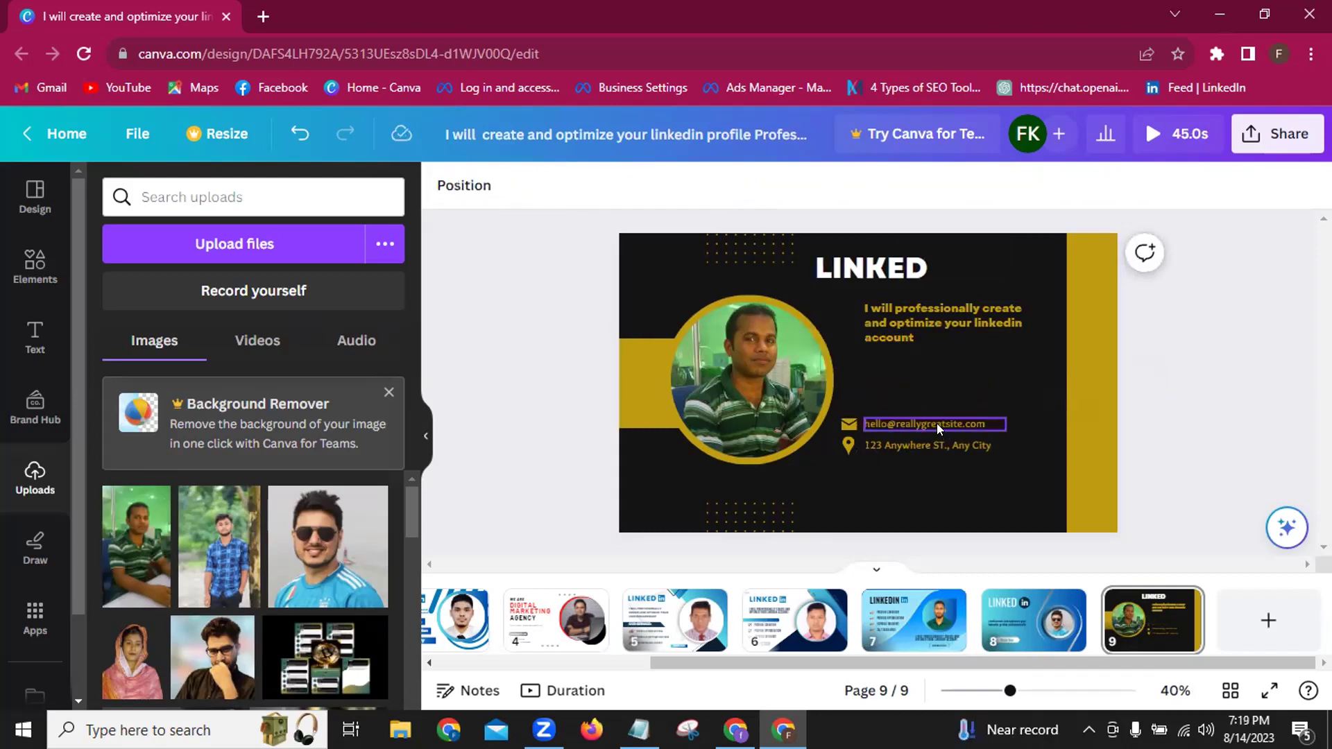
left_click(937, 423)
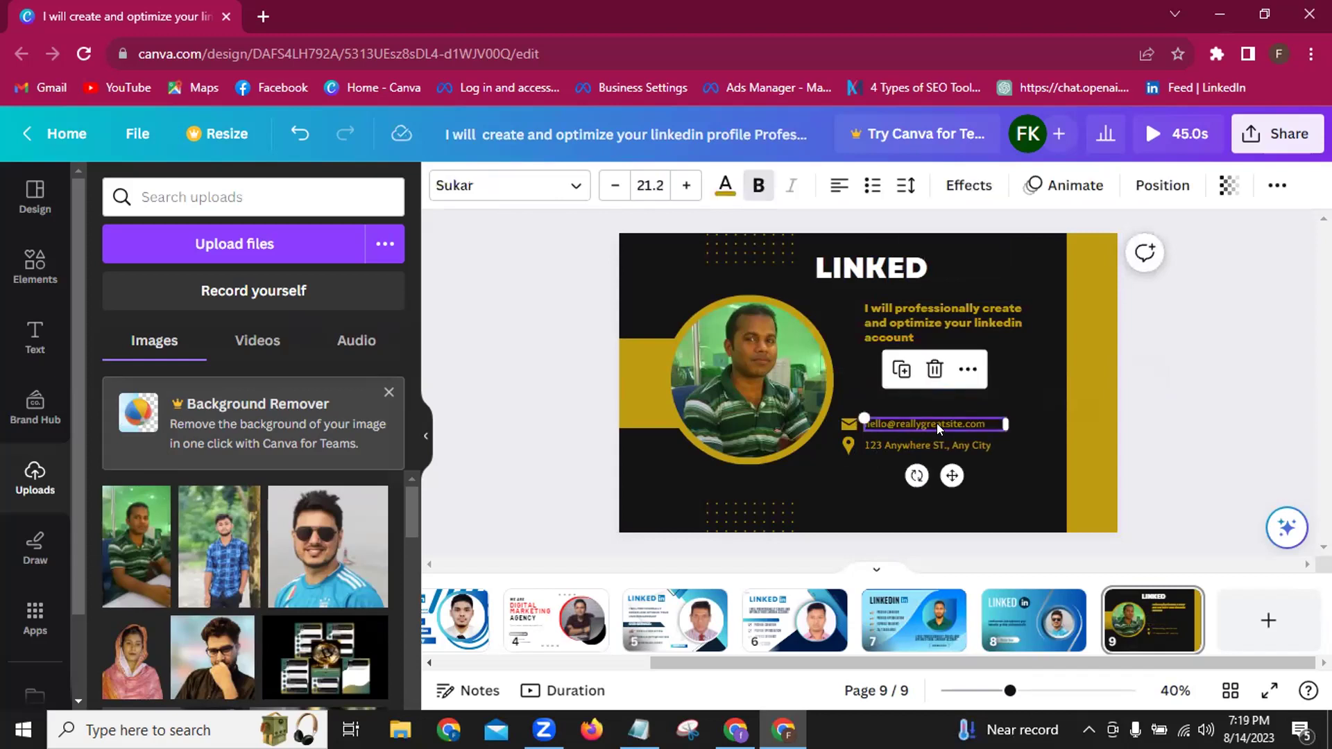
key("Delete")
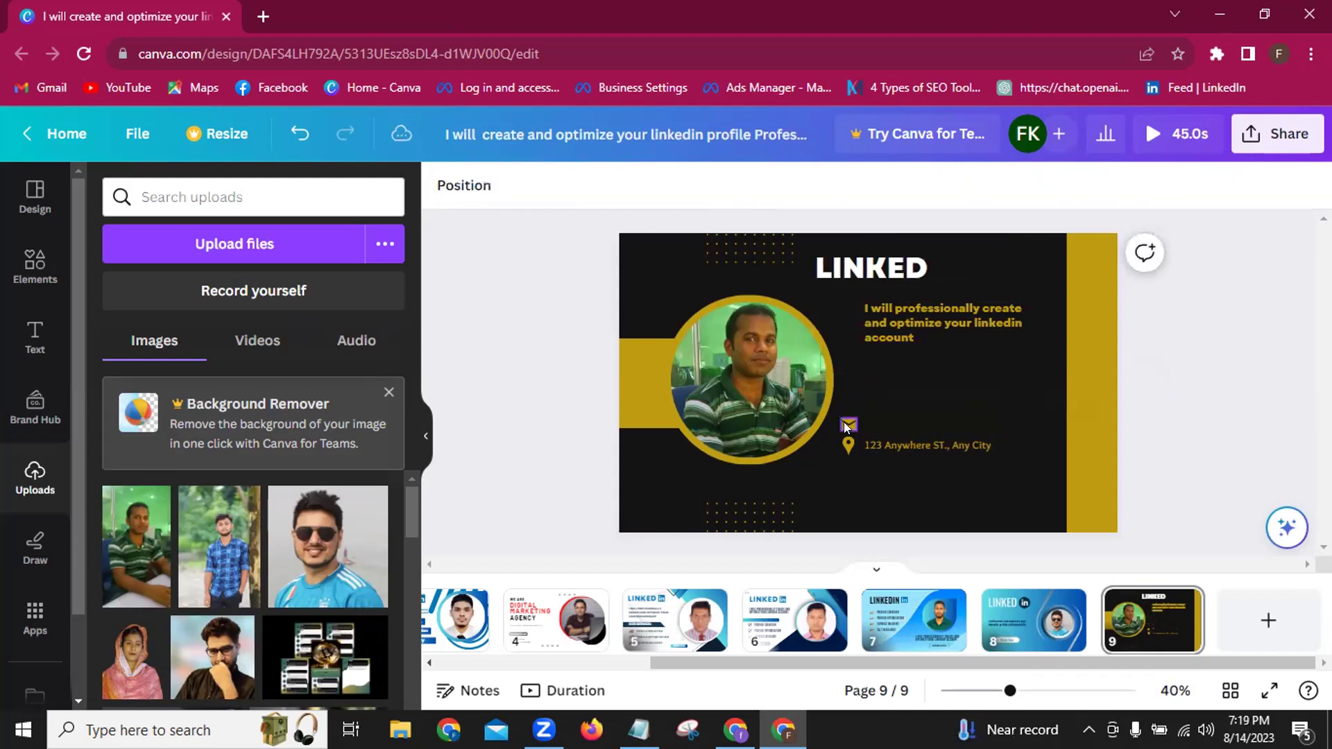
left_click(838, 417)
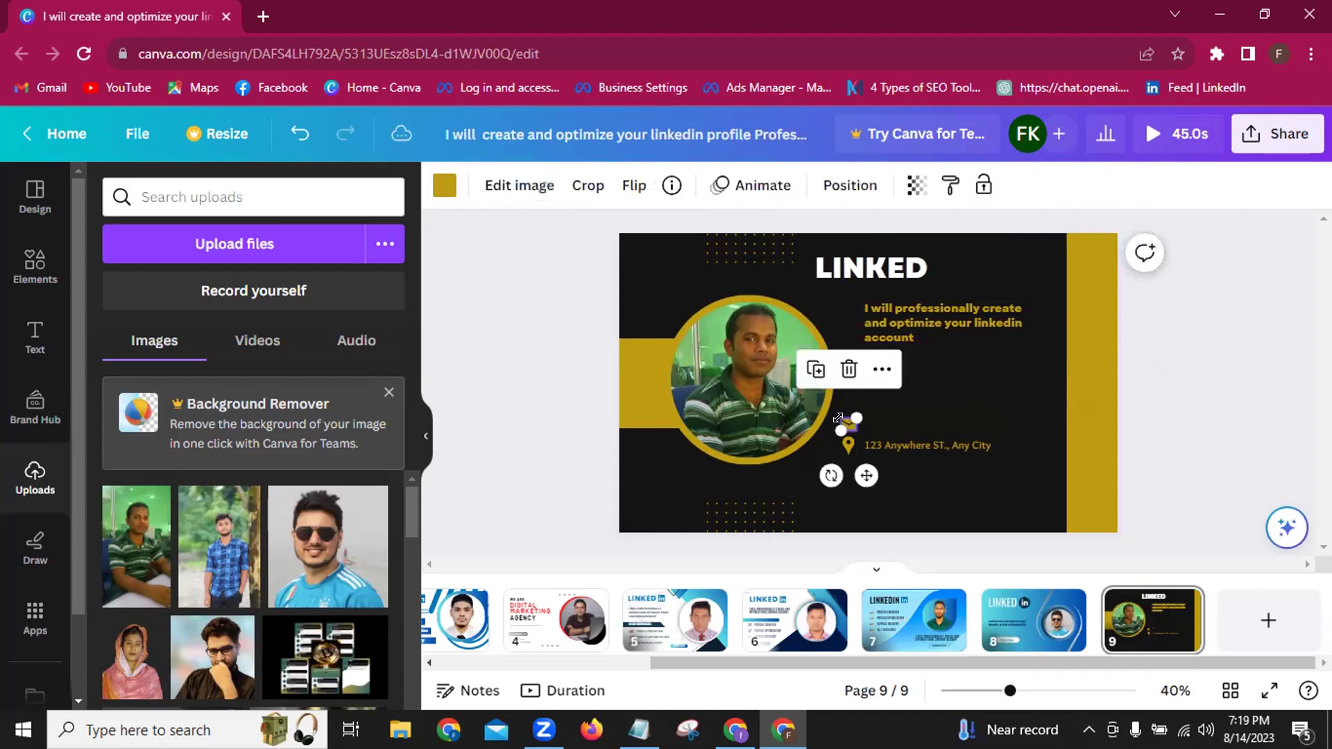
key("Delete")
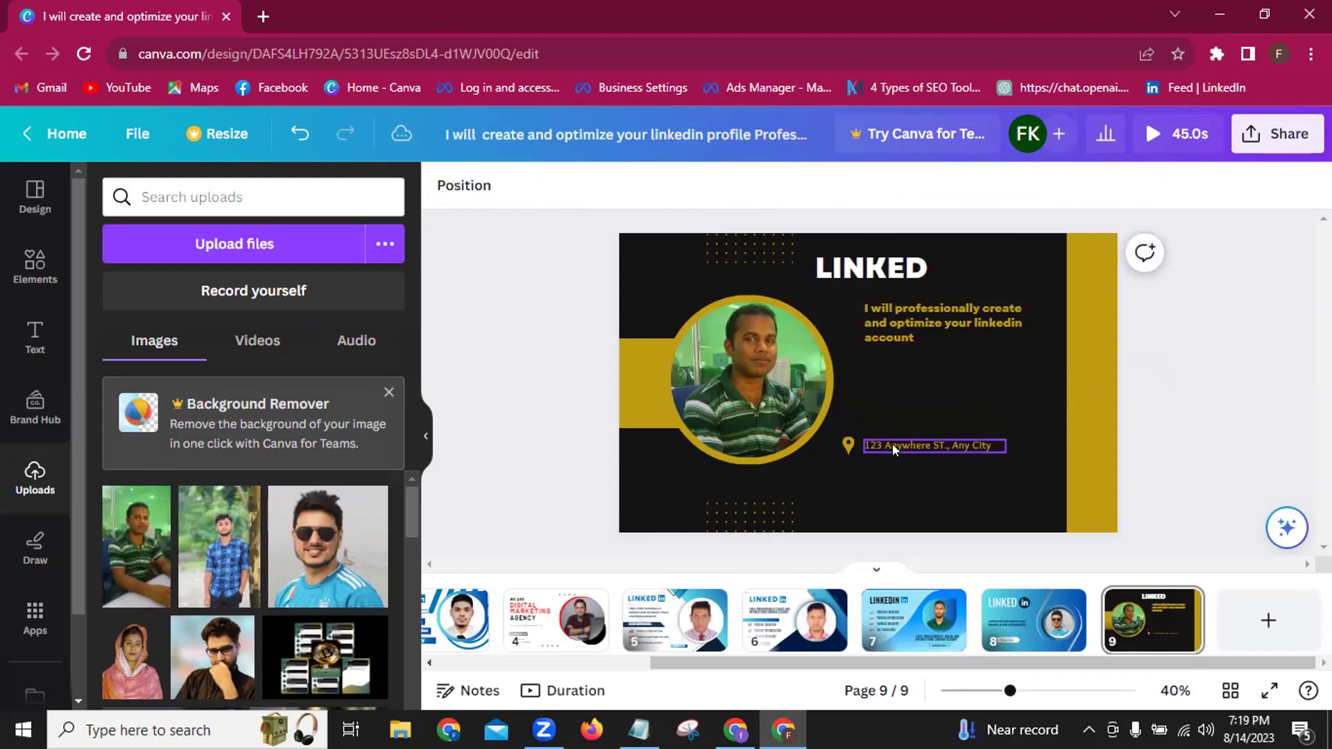
Delete the address line and its location pin, then start an Elements search.
left_click(892, 444)
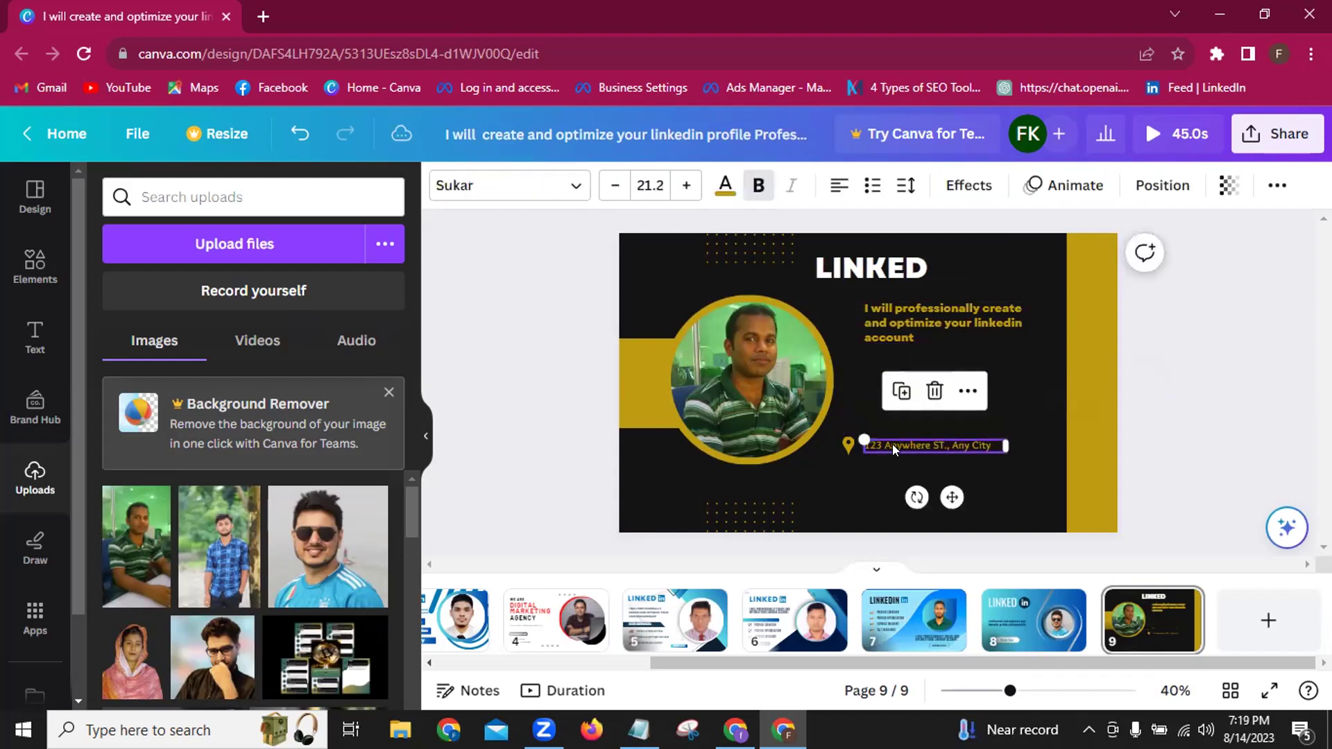
key("Delete")
left_click(848, 446)
key("Delete")
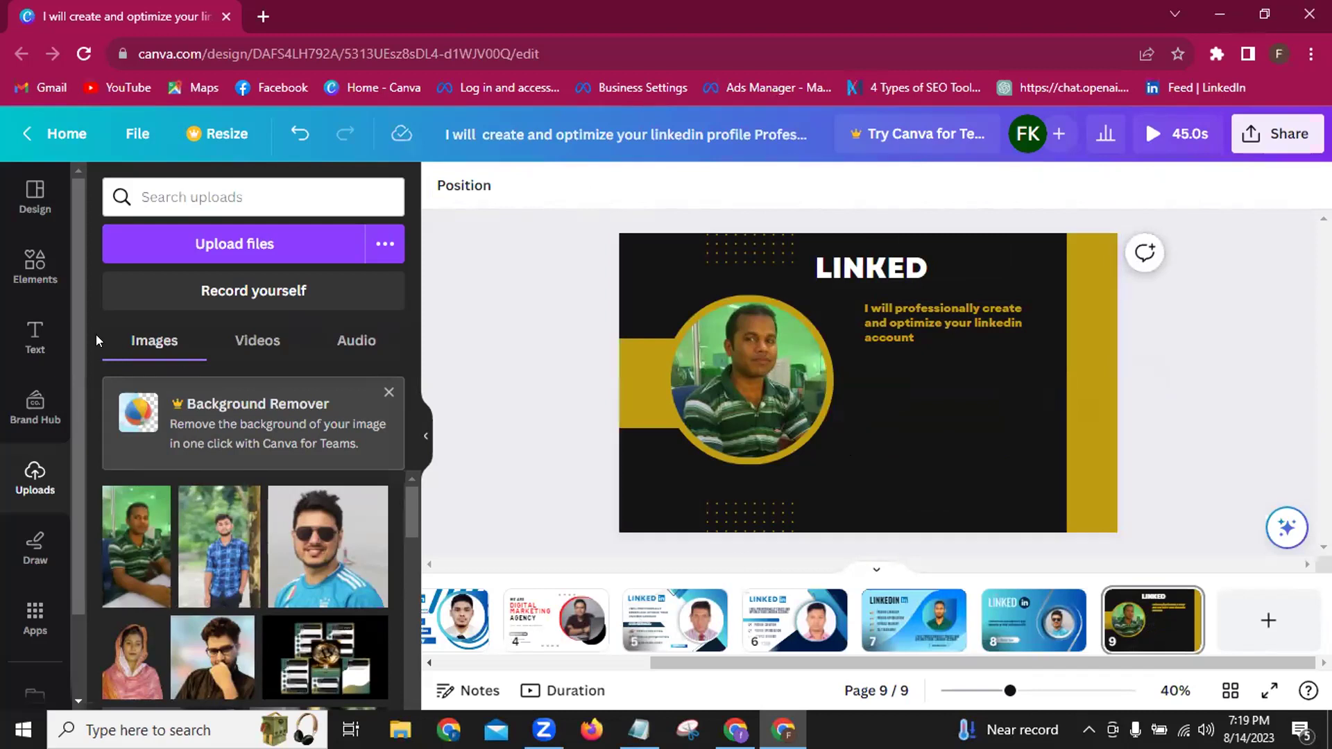
left_click(29, 273)
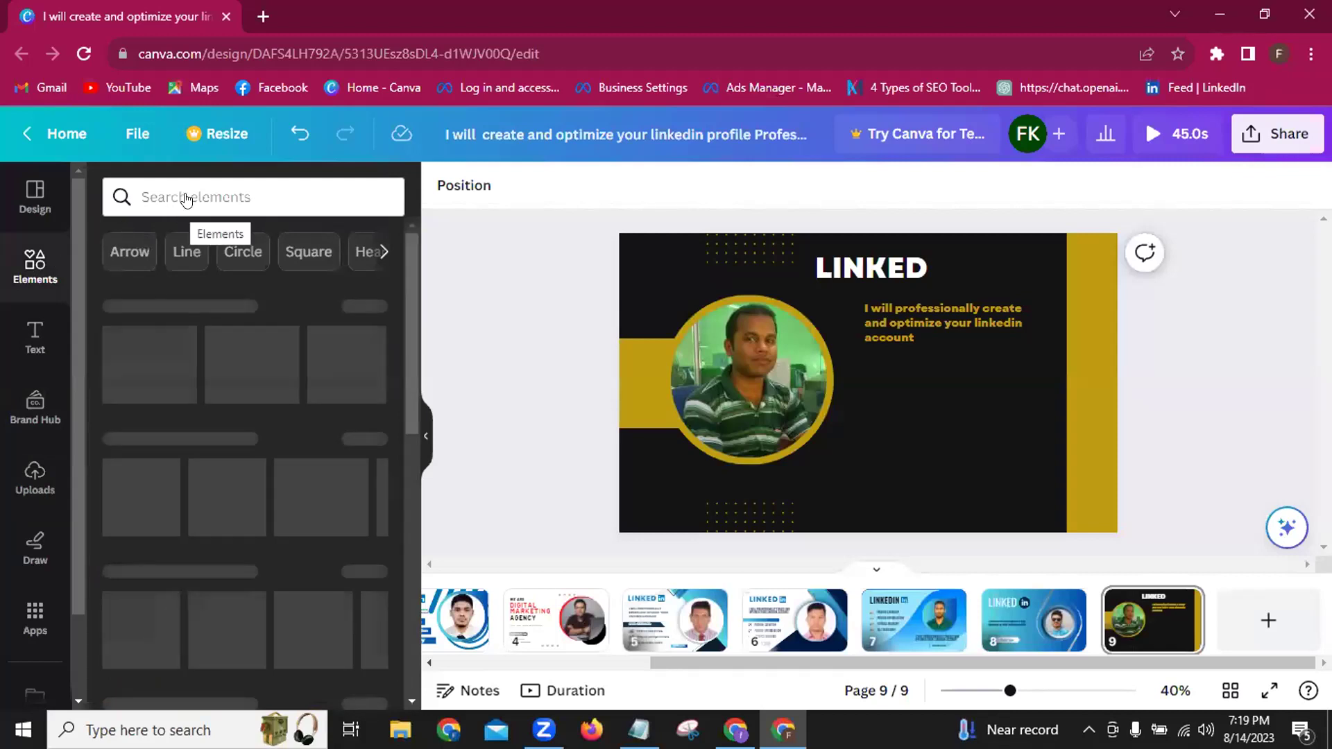
left_click(185, 197)
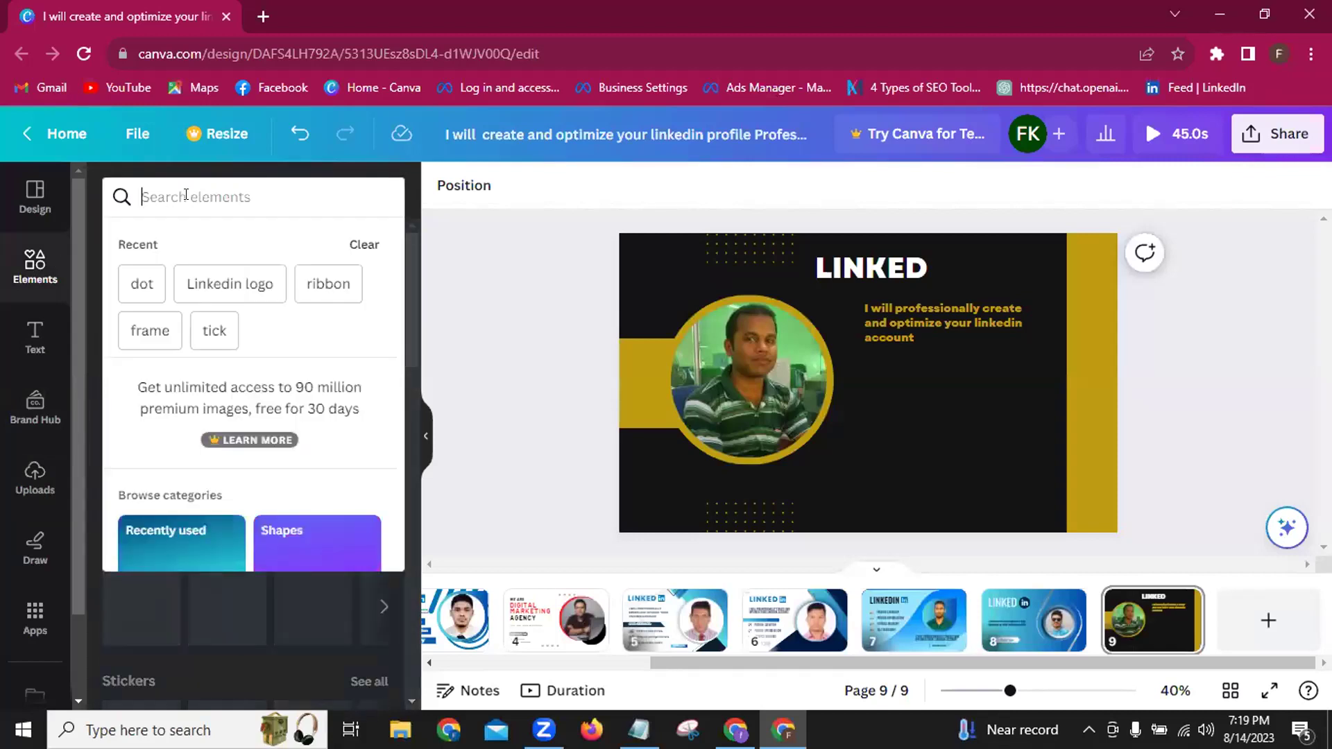
Search for a 'Linkedin logo' and add the blue LinkedIn logo to the card.
left_click(235, 287)
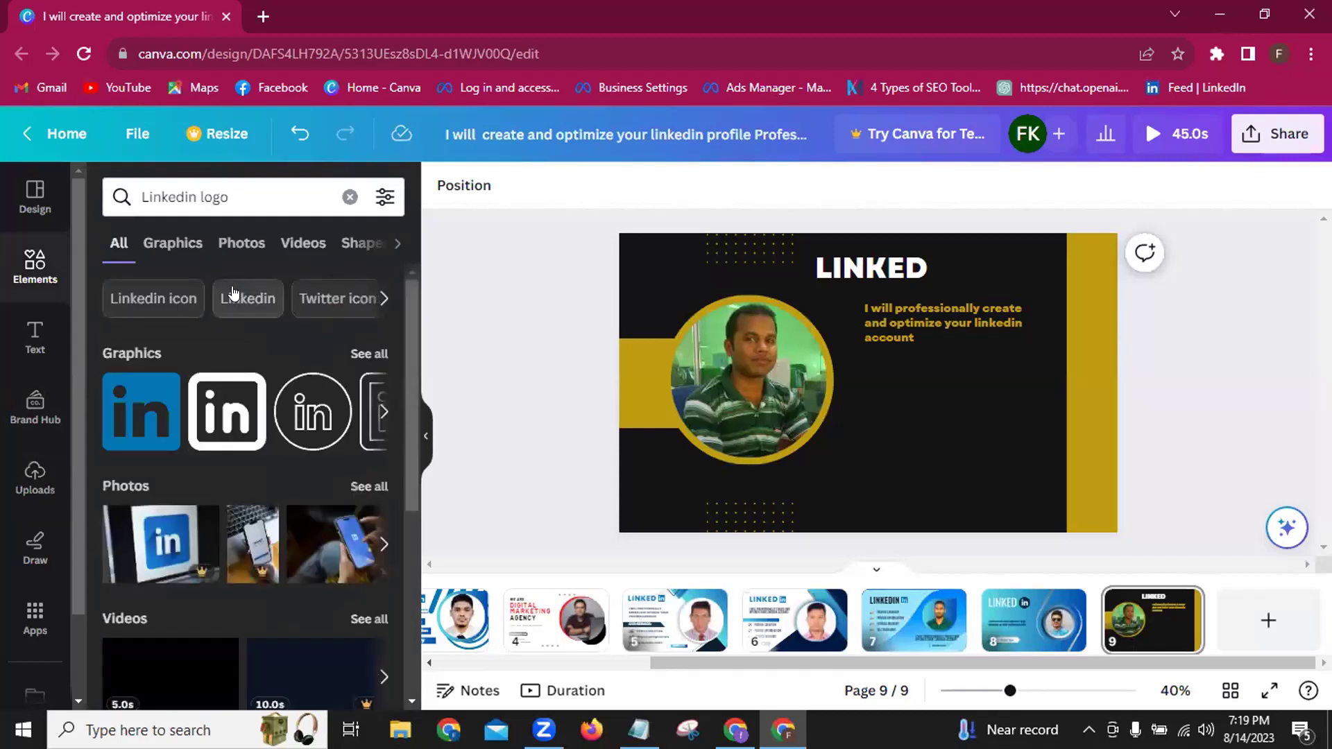
left_click(225, 421)
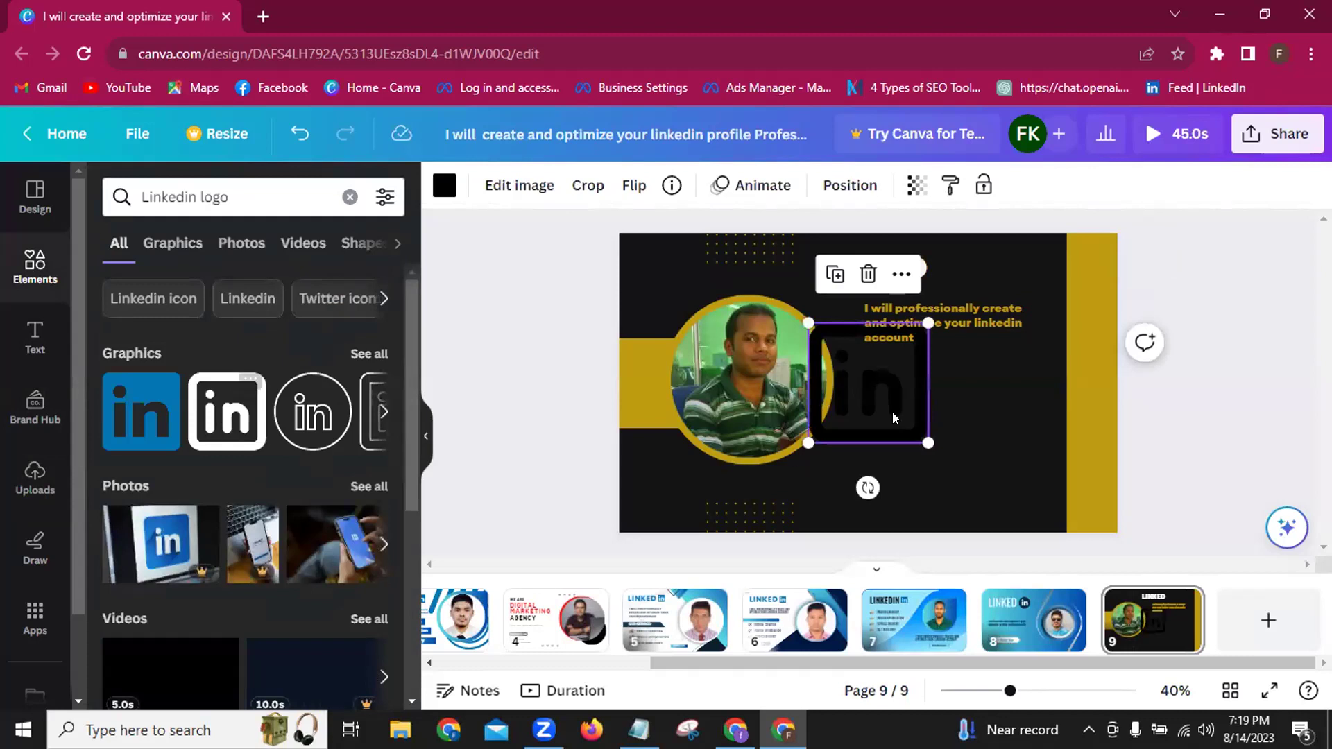
left_click(376, 353)
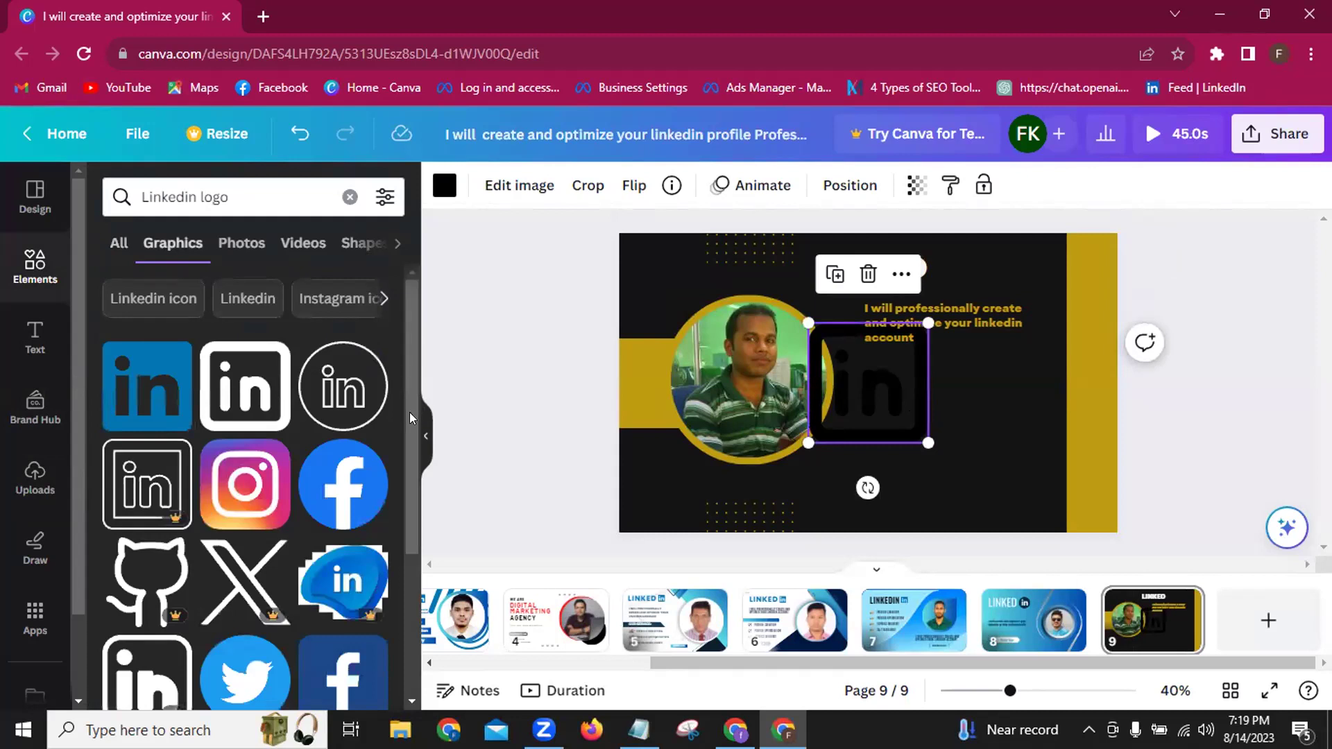
scroll(410, 416, "down", 1)
scroll(410, 412, "down", 3)
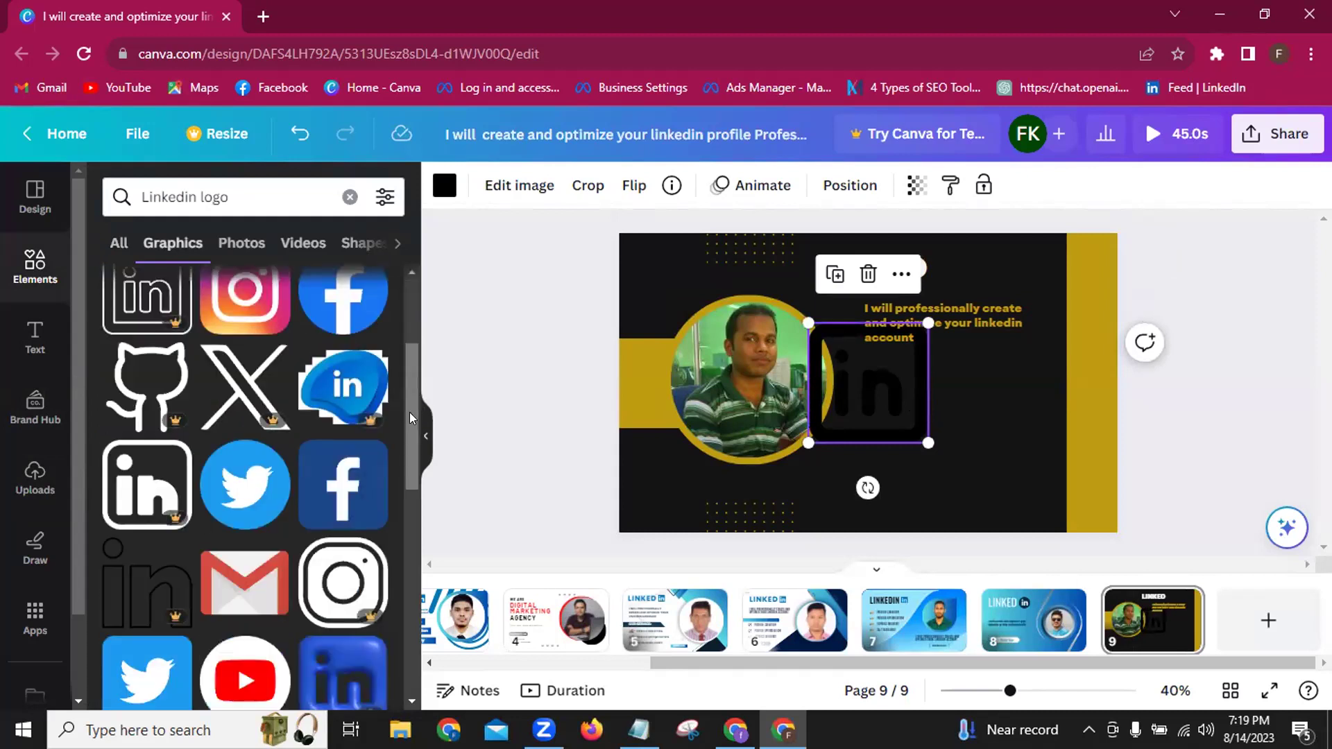
scroll(410, 412, "up", 3)
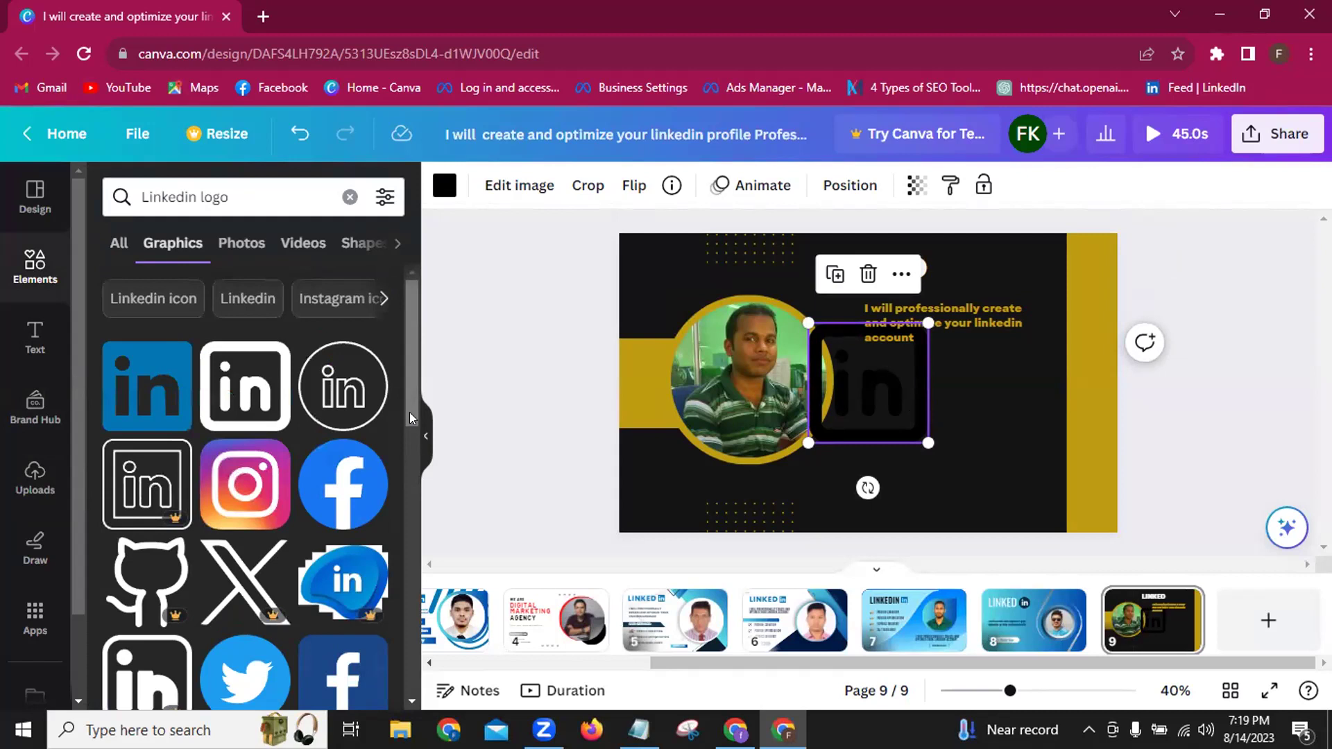
left_click(134, 406)
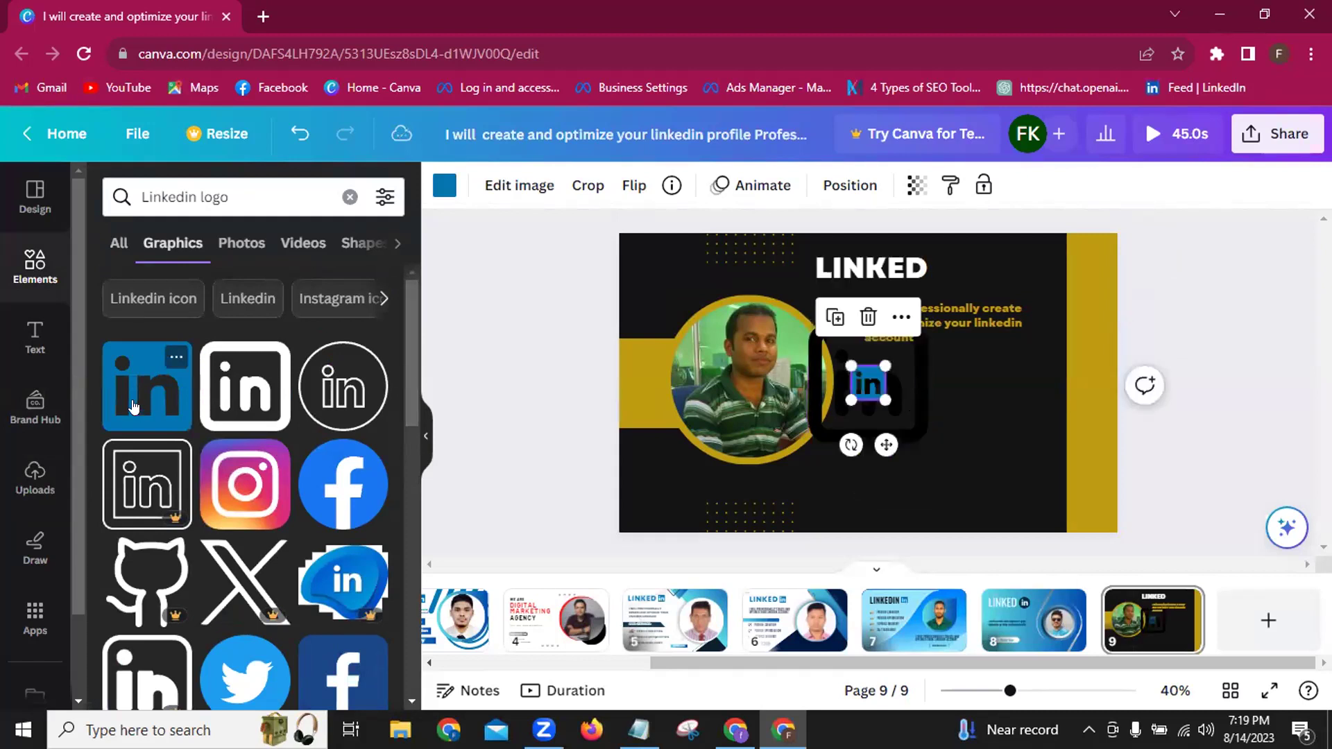
Remove the old dark frame graphic, leaving the new LinkedIn logo selected.
left_click(913, 414)
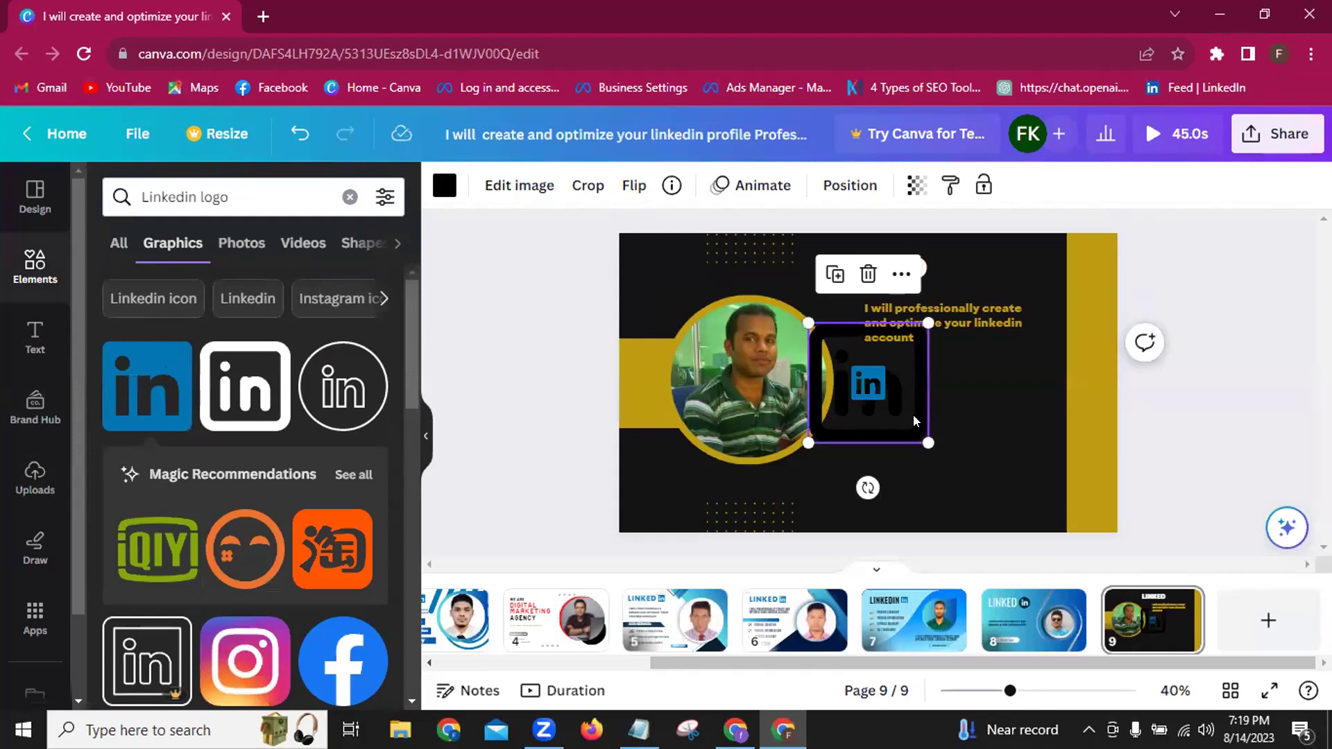
key("Delete")
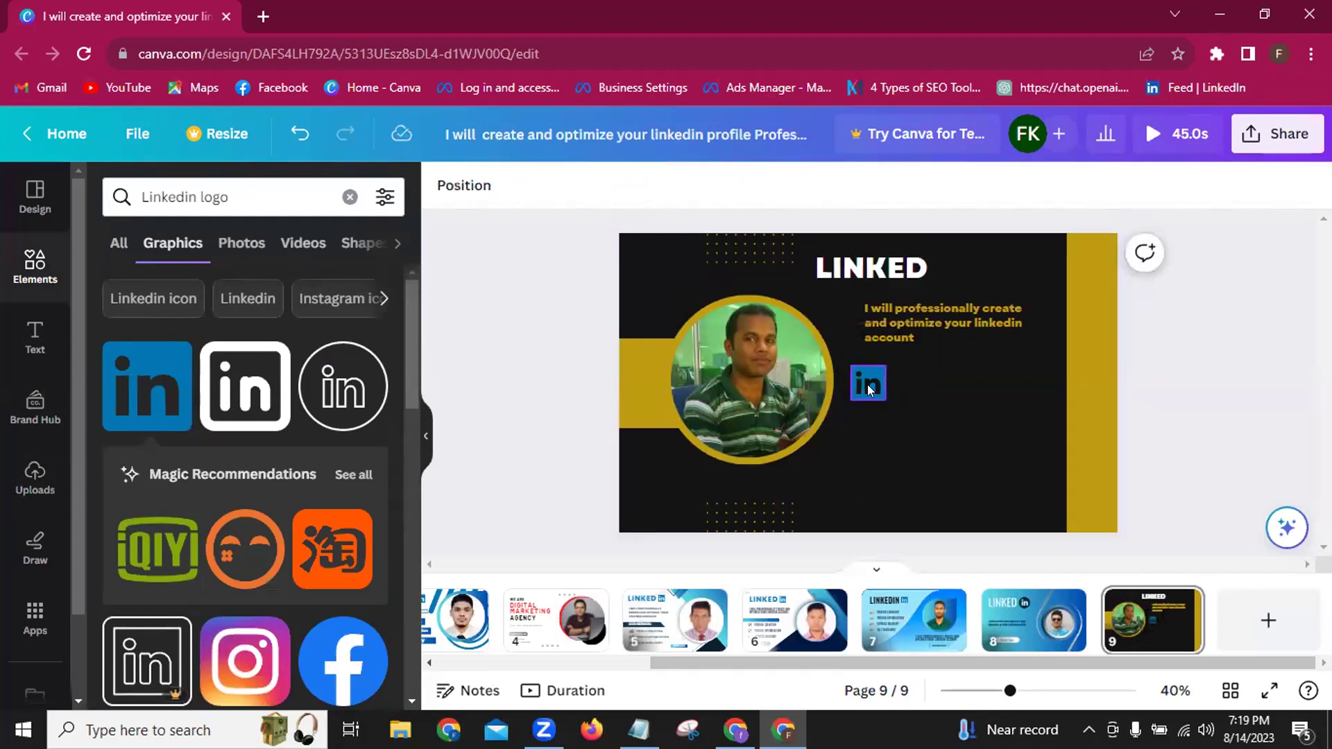
left_click(867, 385)
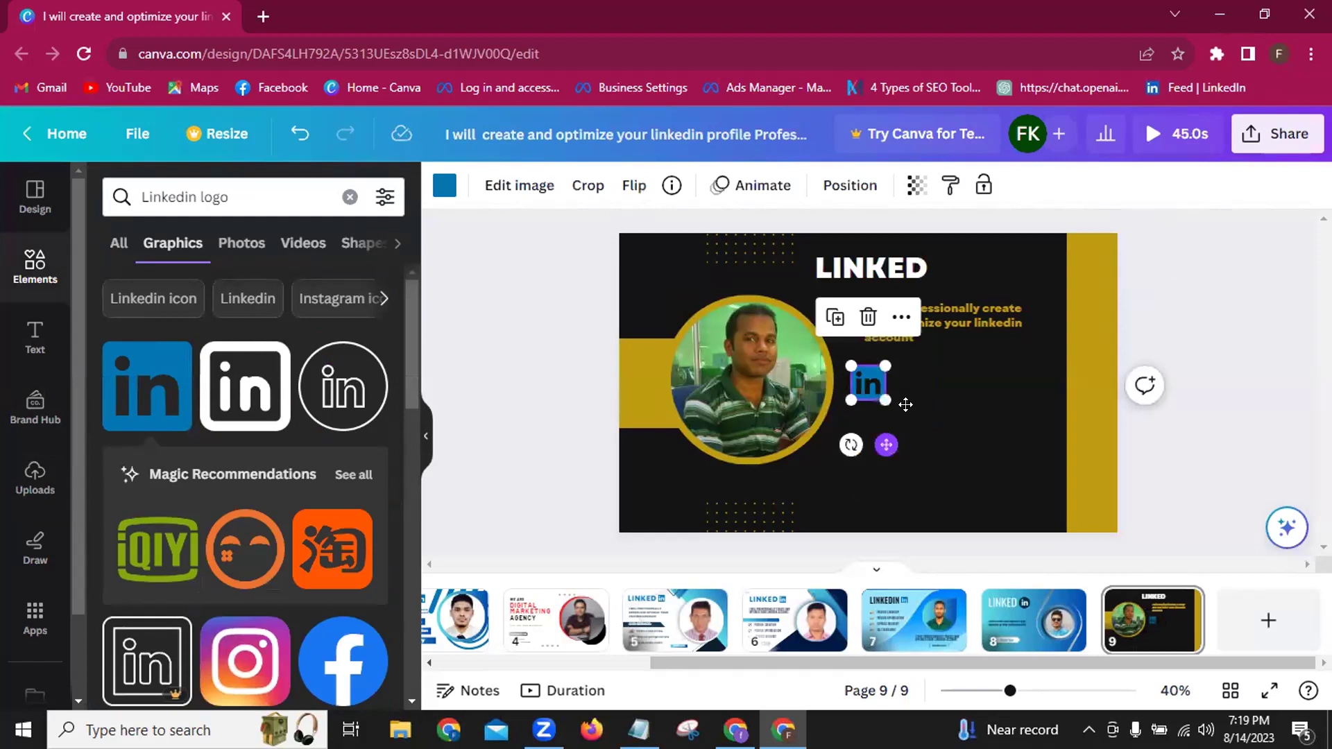
Place the LinkedIn logo right after the LINKED heading and move the tagline down beside the photo.
left_click_drag(905, 405, 992, 272)
left_click_drag(1010, 360, 1009, 343)
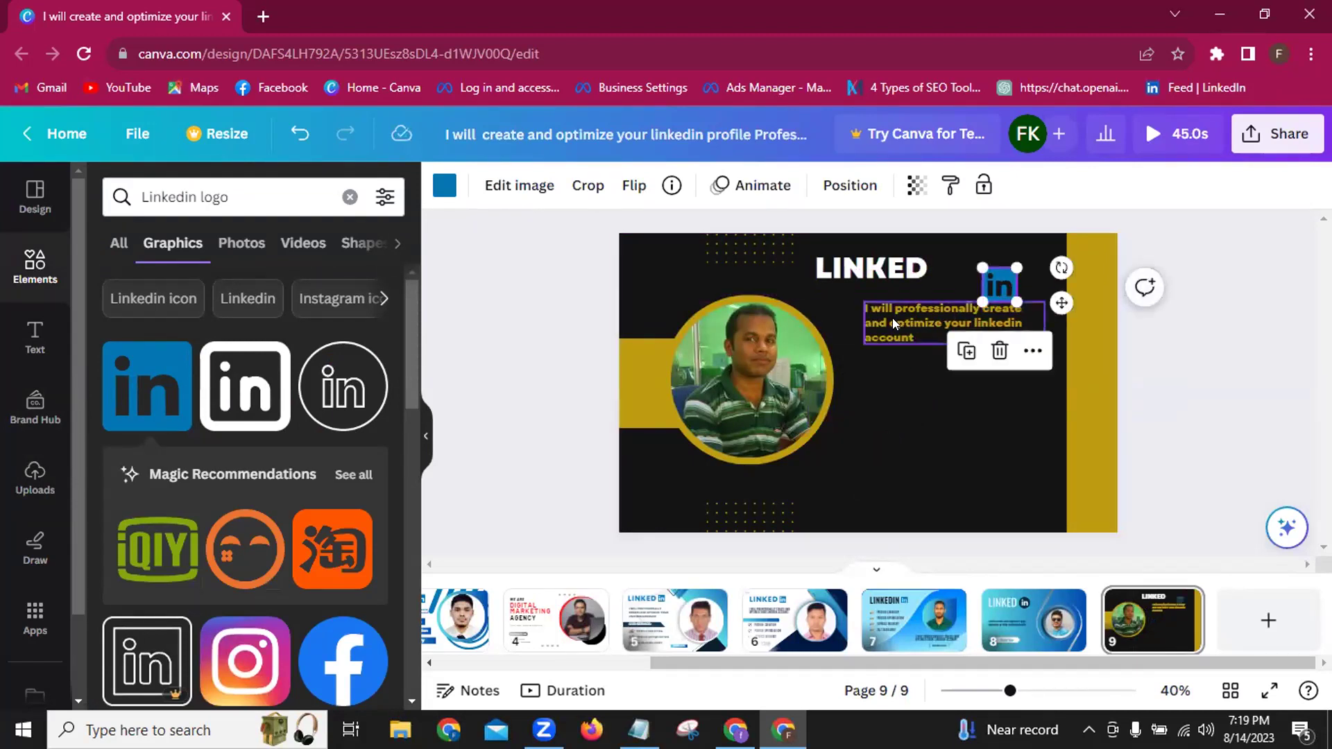
left_click_drag(892, 316, 877, 386)
left_click_drag(888, 257, 909, 298)
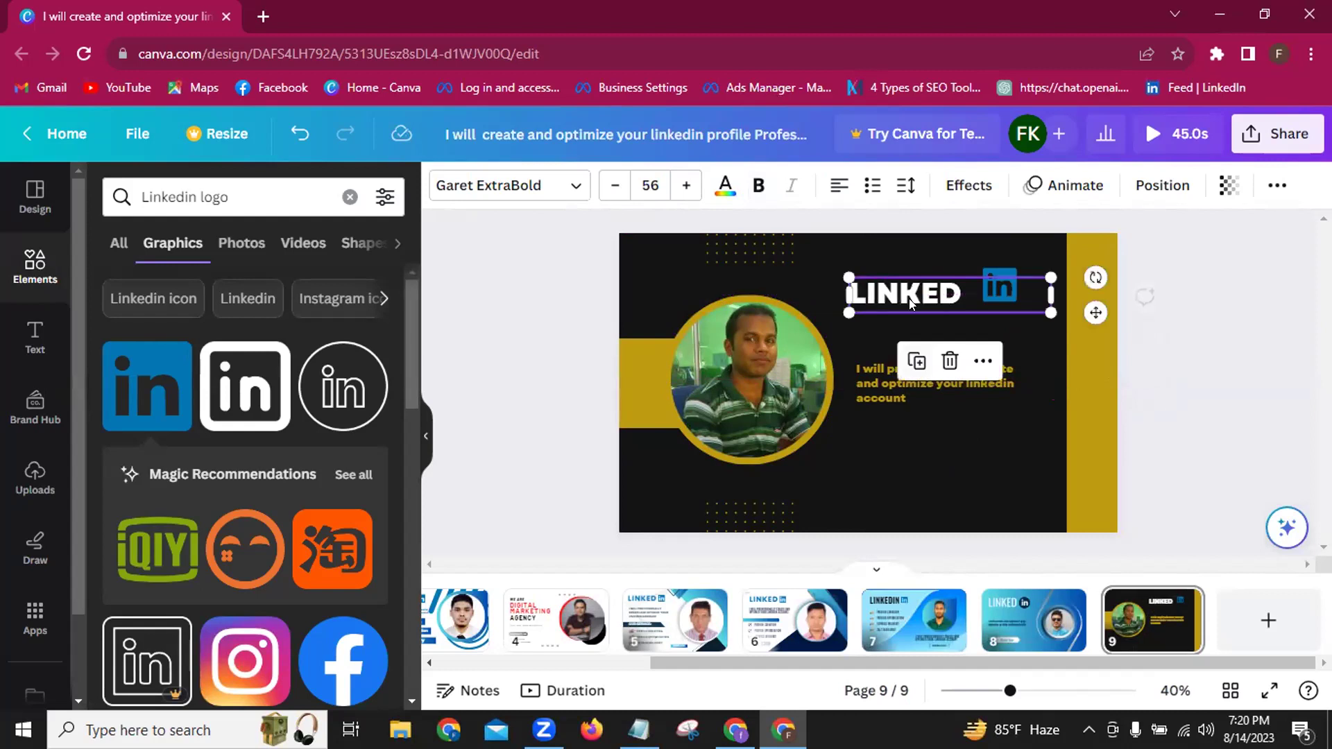
left_click(987, 282)
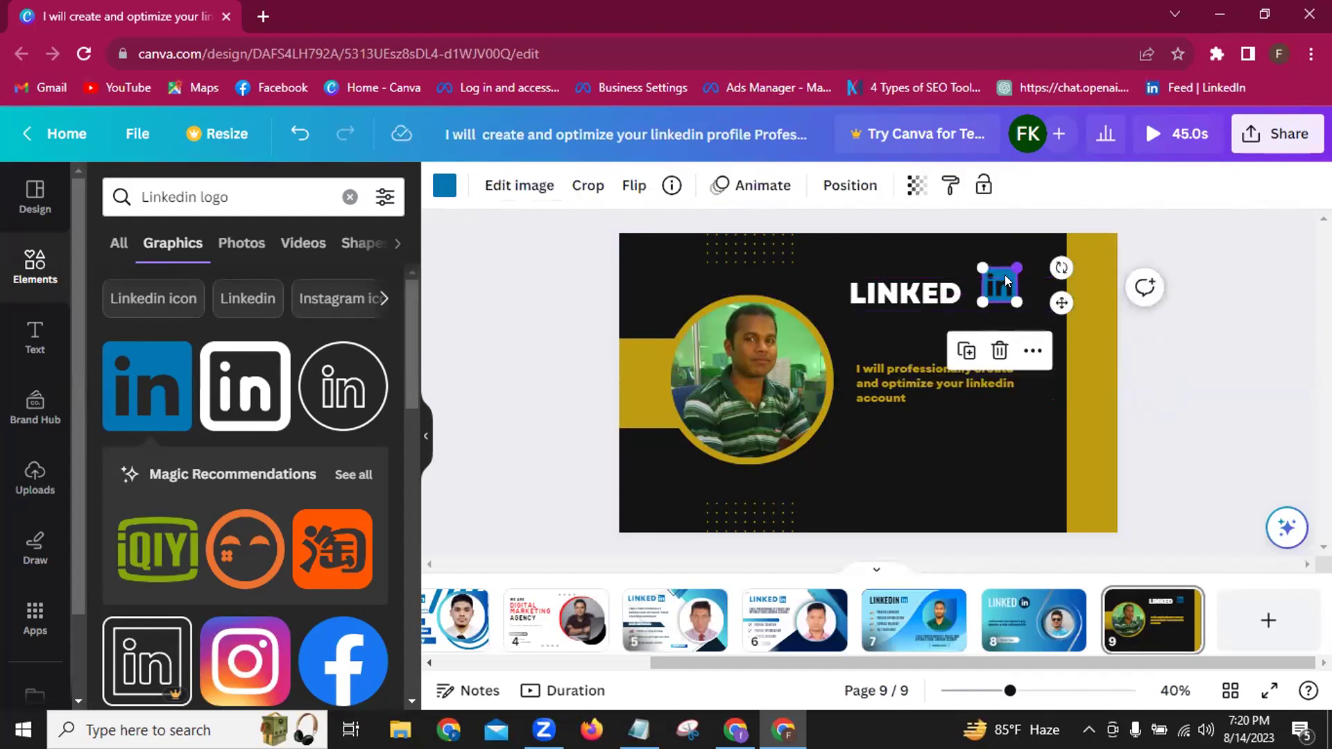
mouse_move(994, 290)
left_mouse_down()
mouse_move(985, 279)
mouse_move(998, 279)
left_mouse_up()
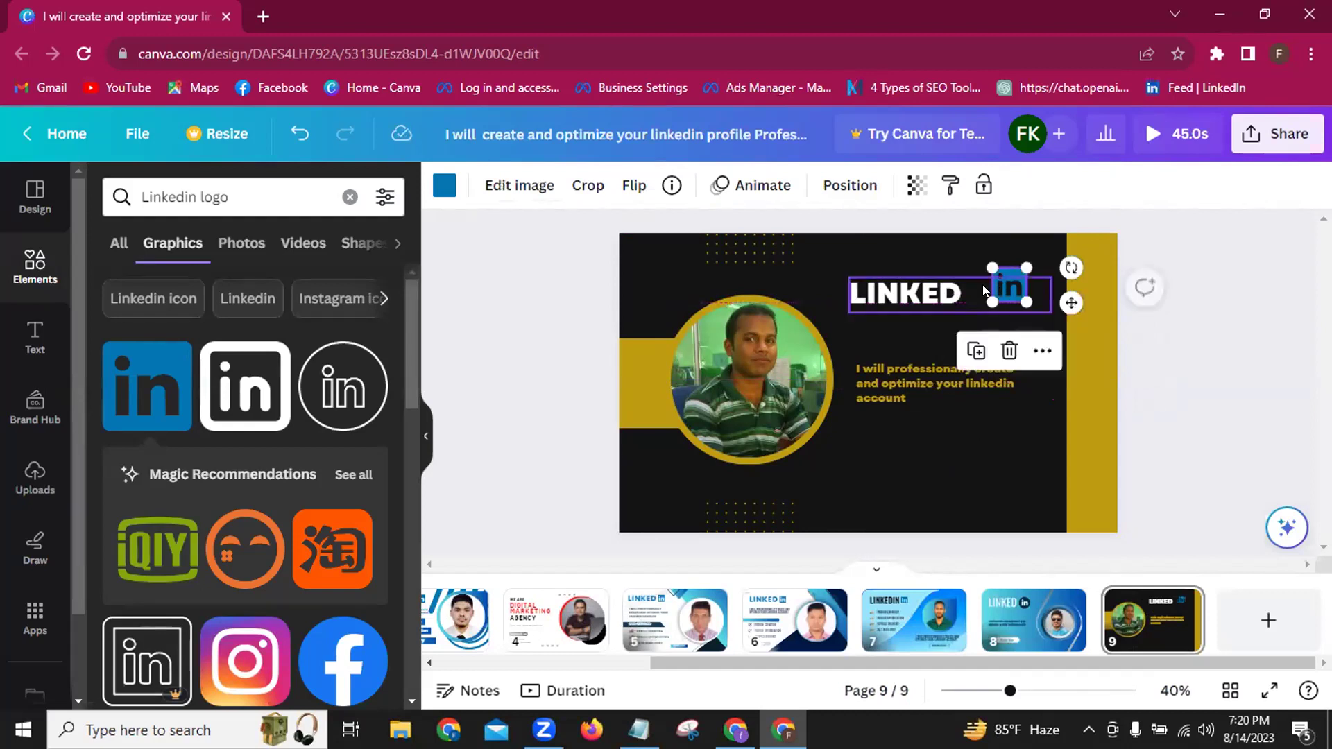
Enlarge the LINKED heading to size 65 and widen its box to fit one line.
left_click(906, 290)
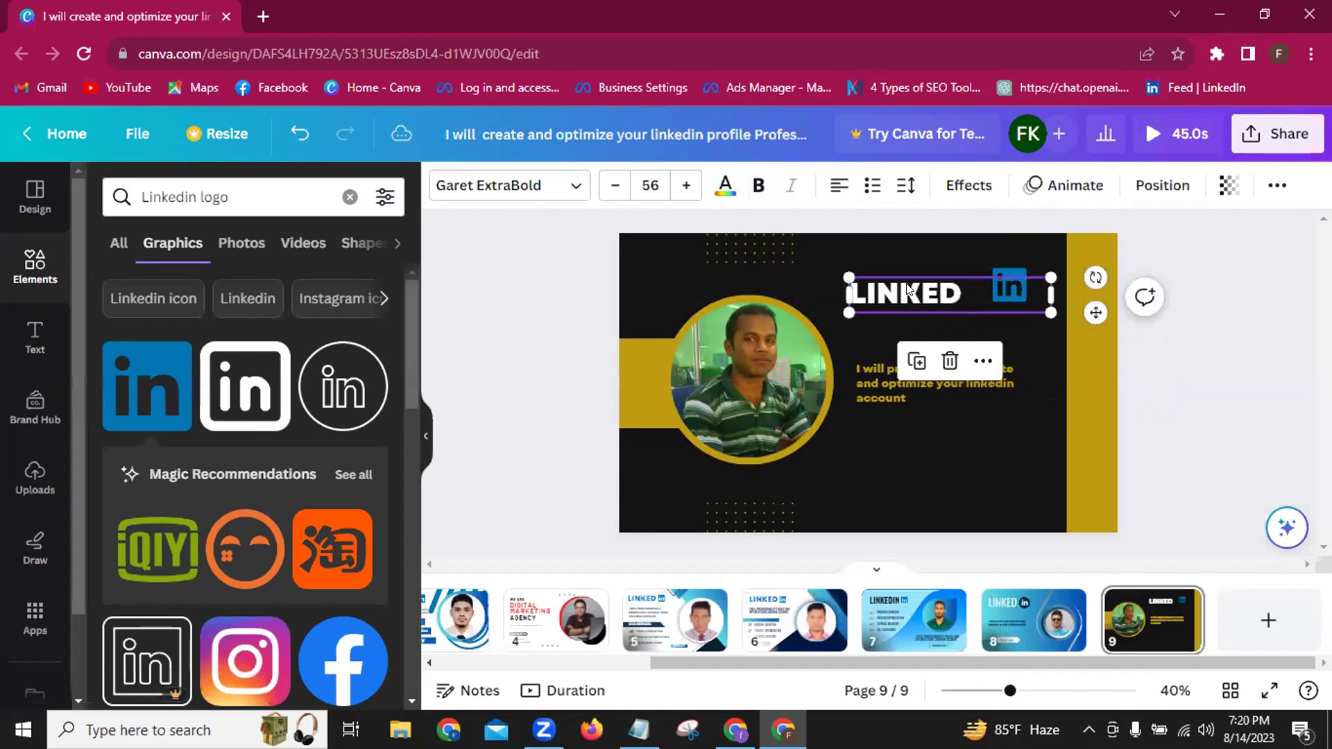
left_click(681, 185)
left_click(681, 185)
left_click(680, 185)
left_click(681, 185)
left_click(681, 186)
left_click(681, 185)
left_click(680, 185)
left_click(681, 185)
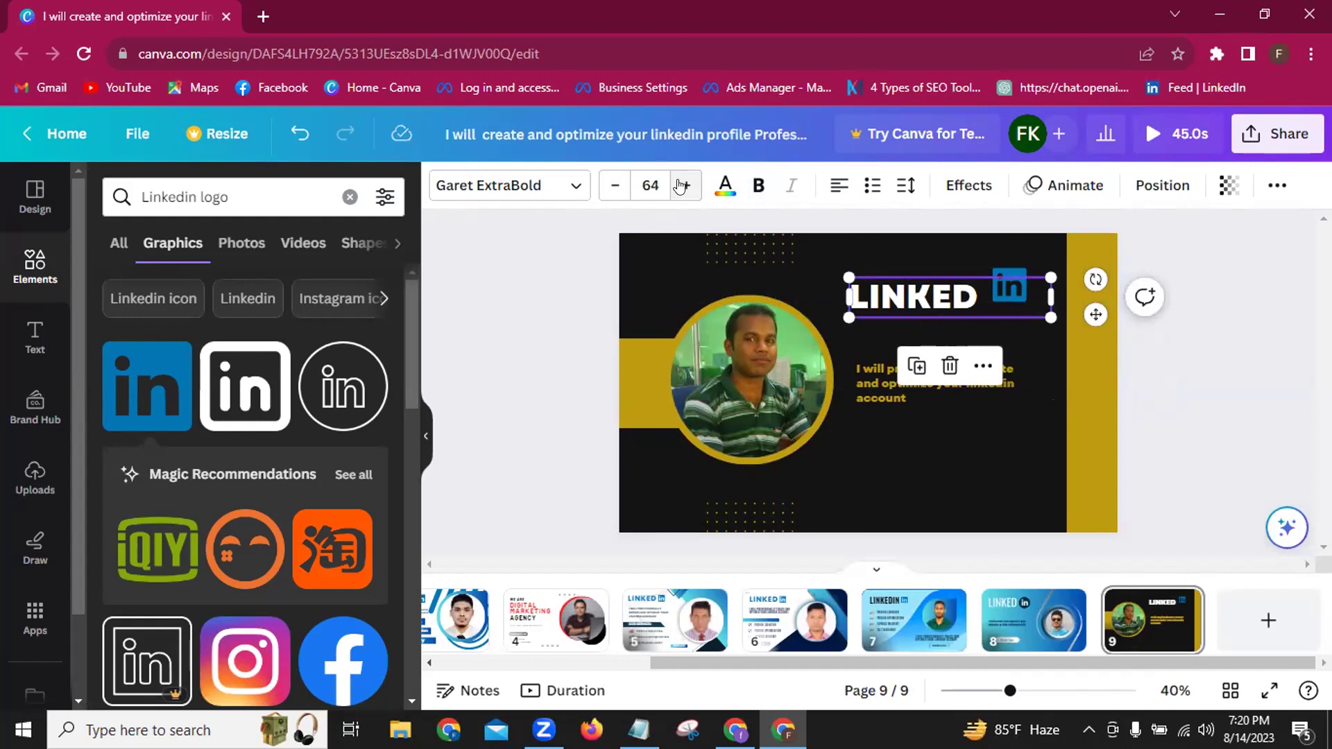
left_click(680, 185)
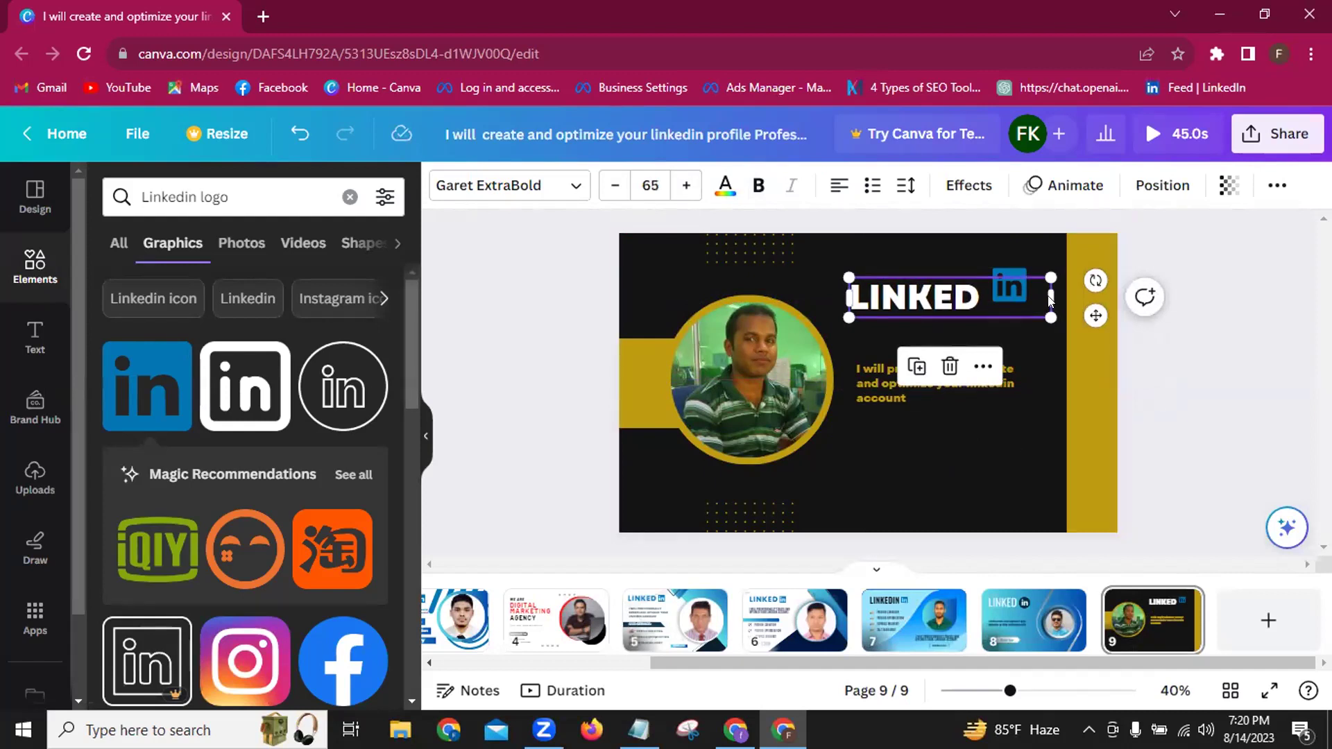
left_click_drag(991, 288, 977, 283)
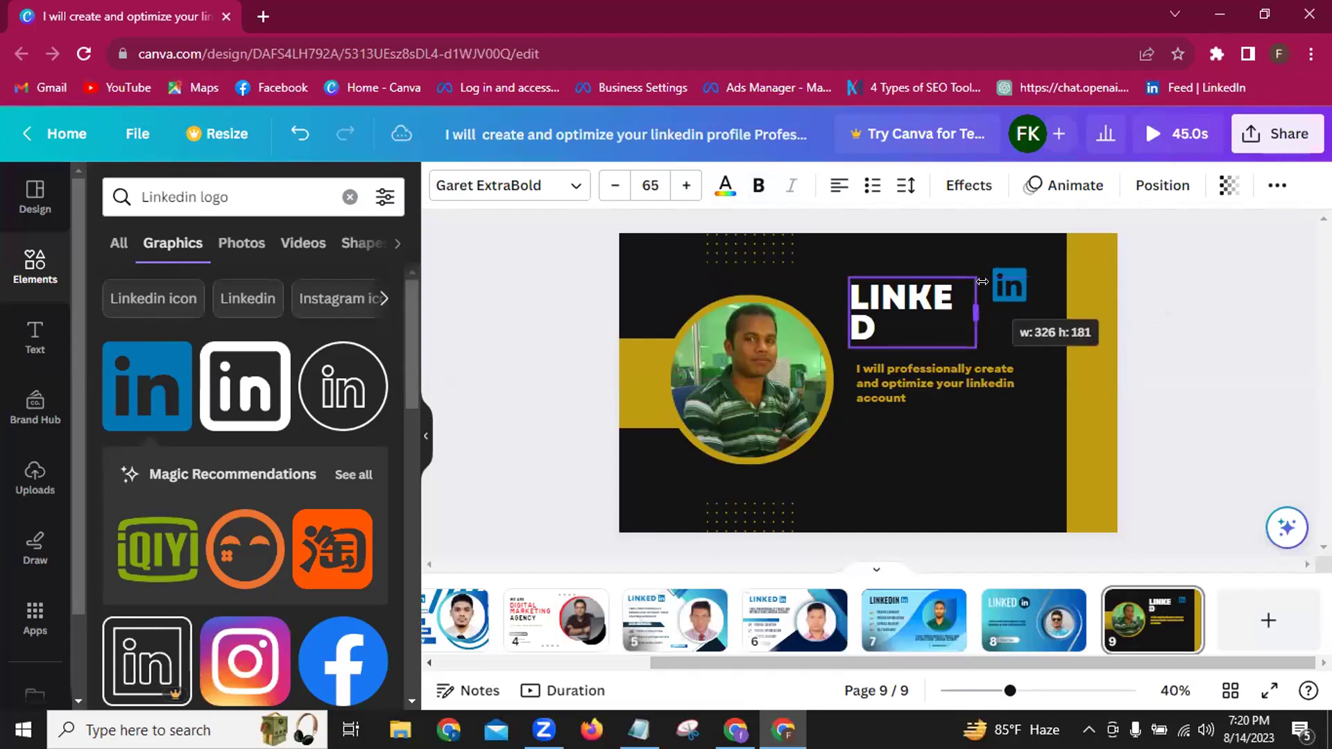
left_click_drag(983, 281, 1036, 293)
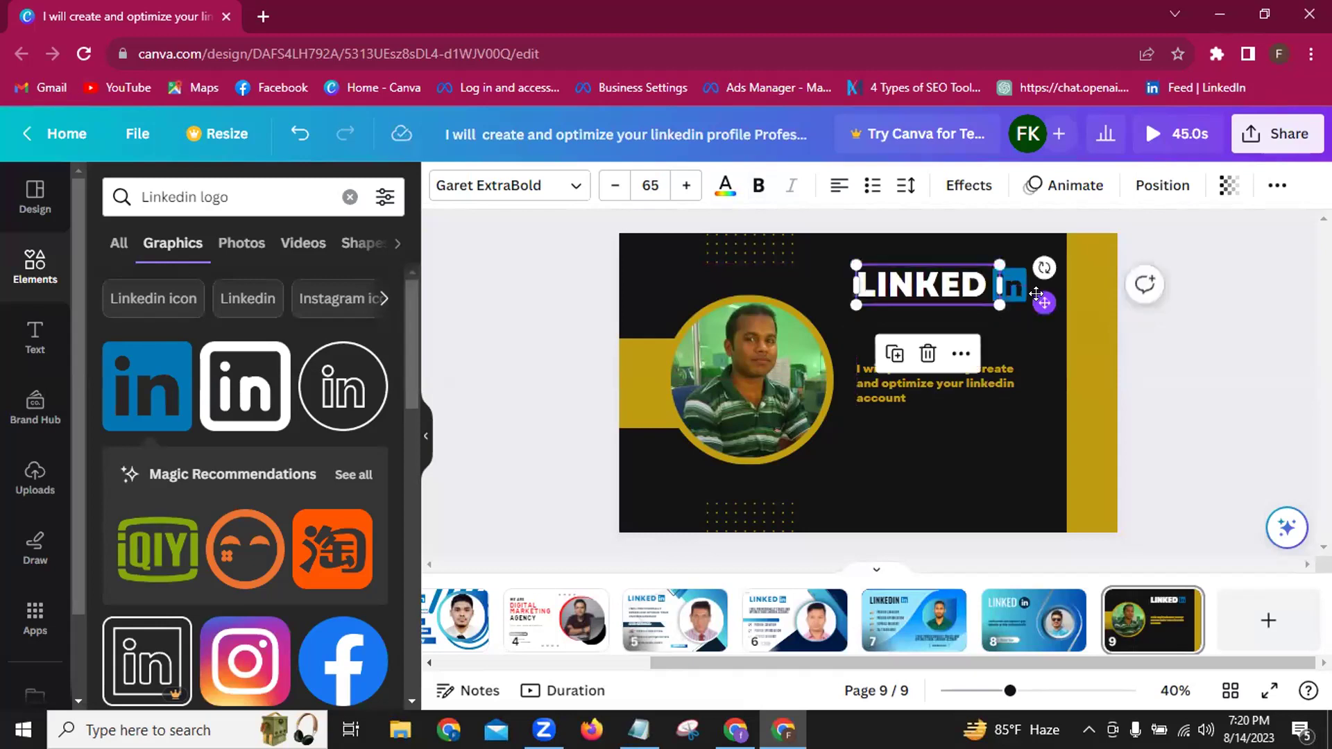
left_click(972, 456)
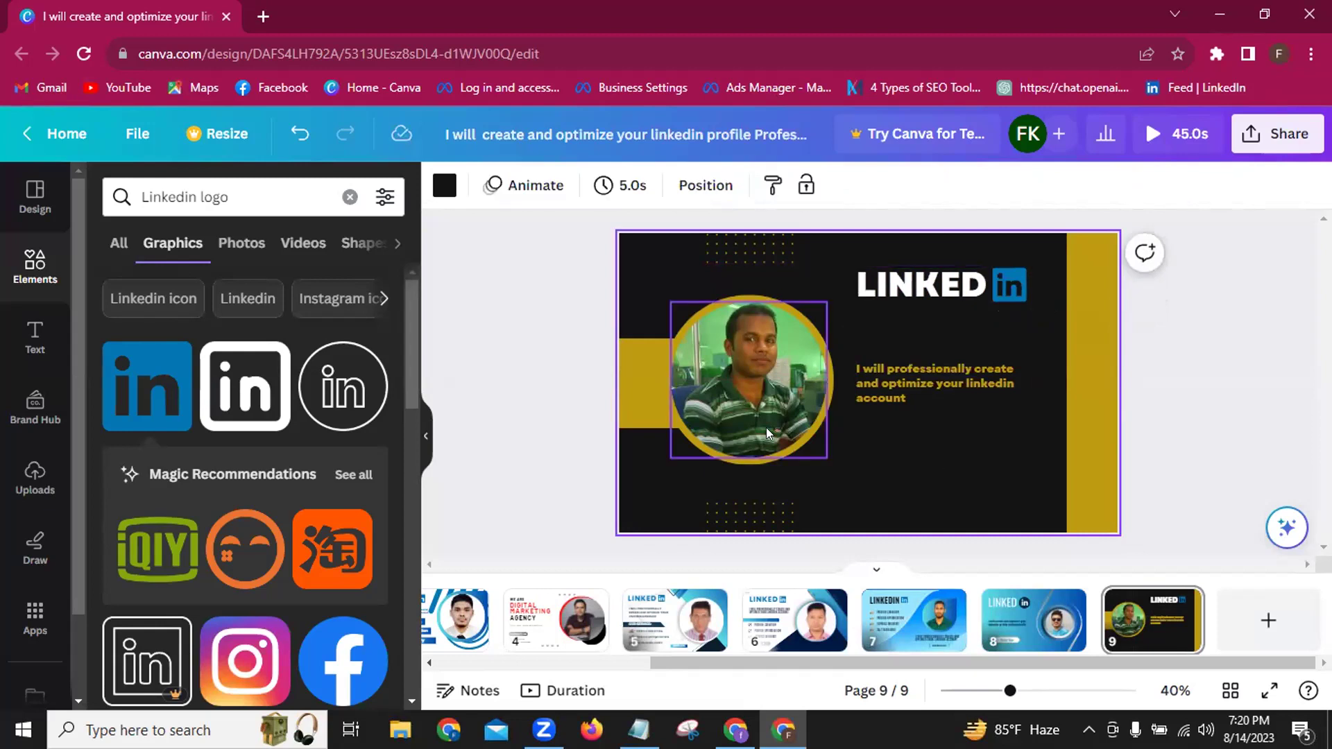
Set the tagline to size 29.3 and centre it beside the photo under the heading.
left_click(891, 379)
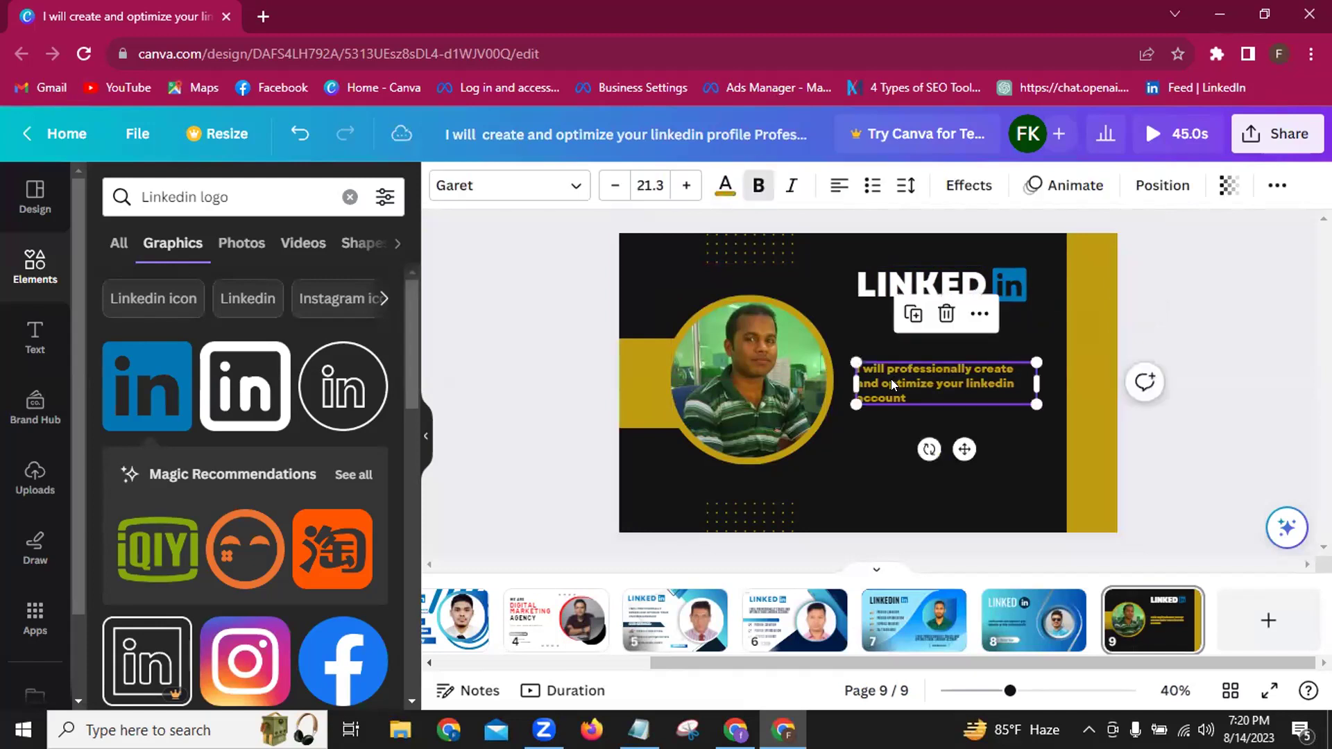
left_click(682, 185)
left_click(682, 185)
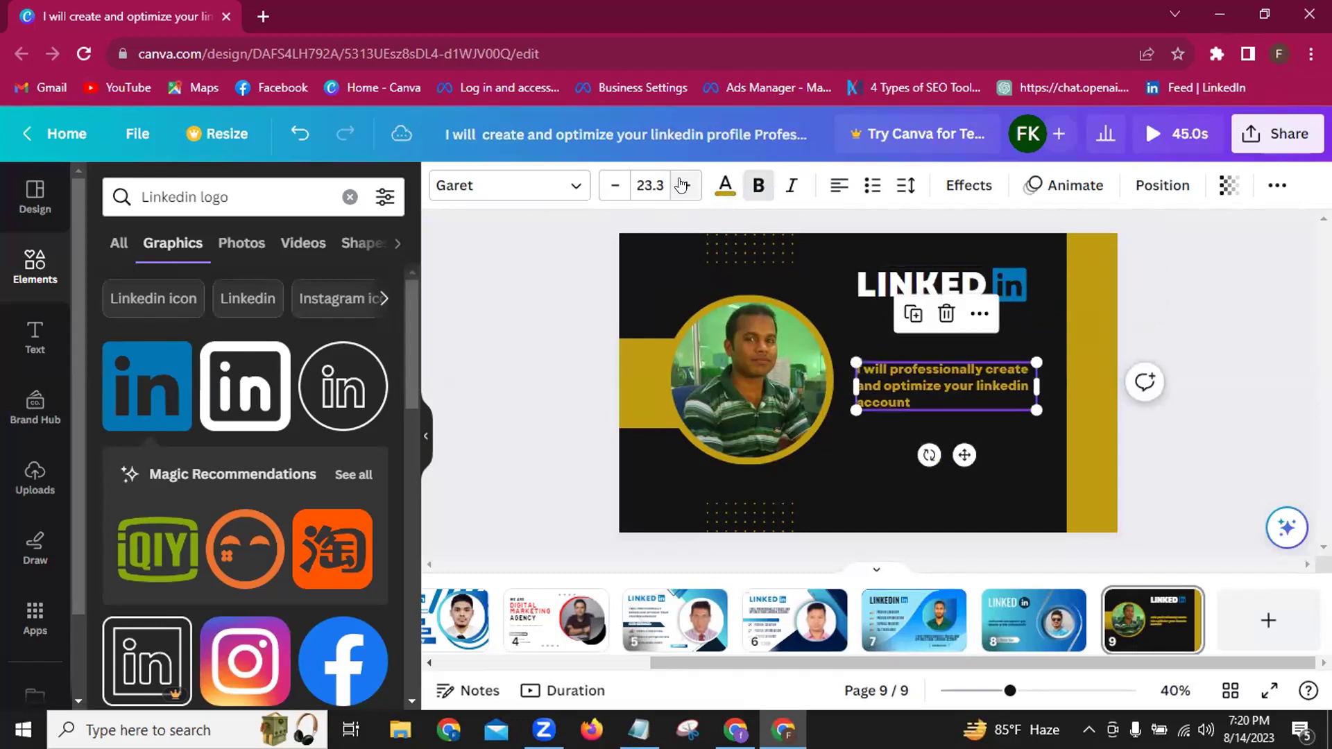
left_click(681, 185)
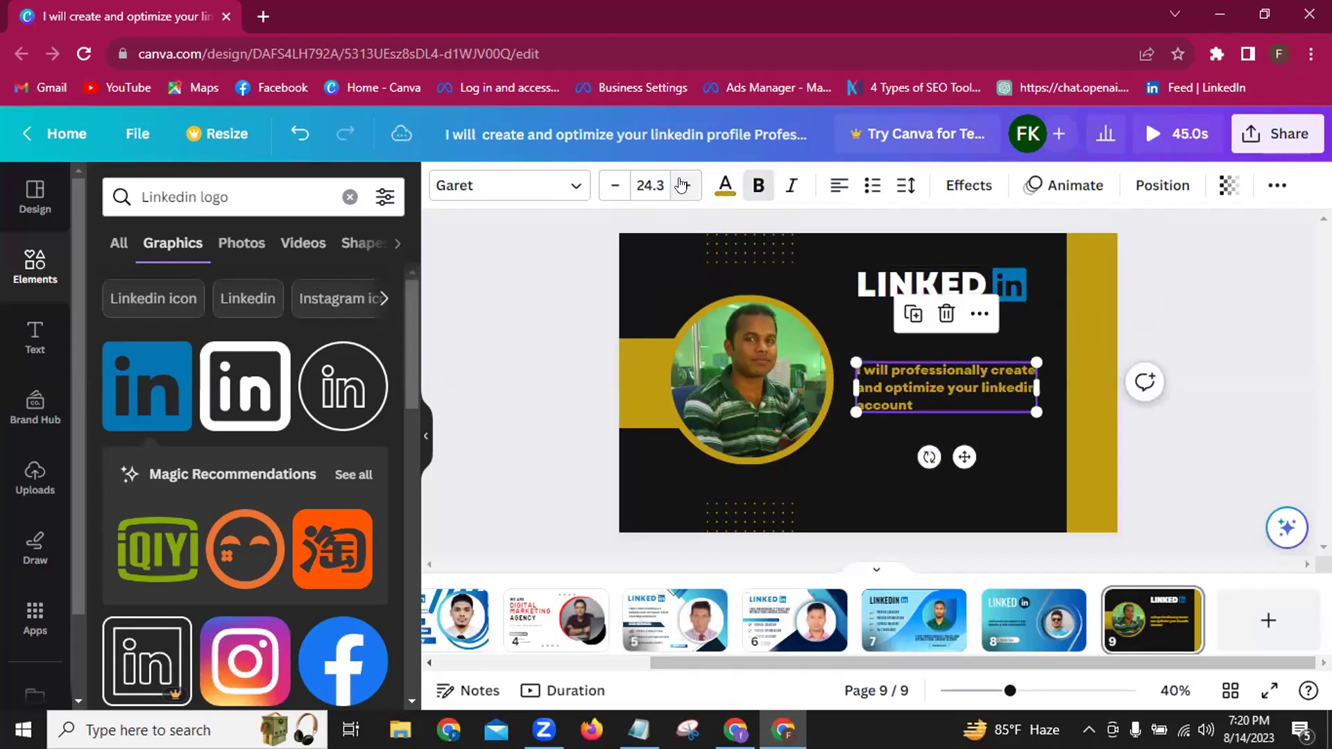
left_click(681, 186)
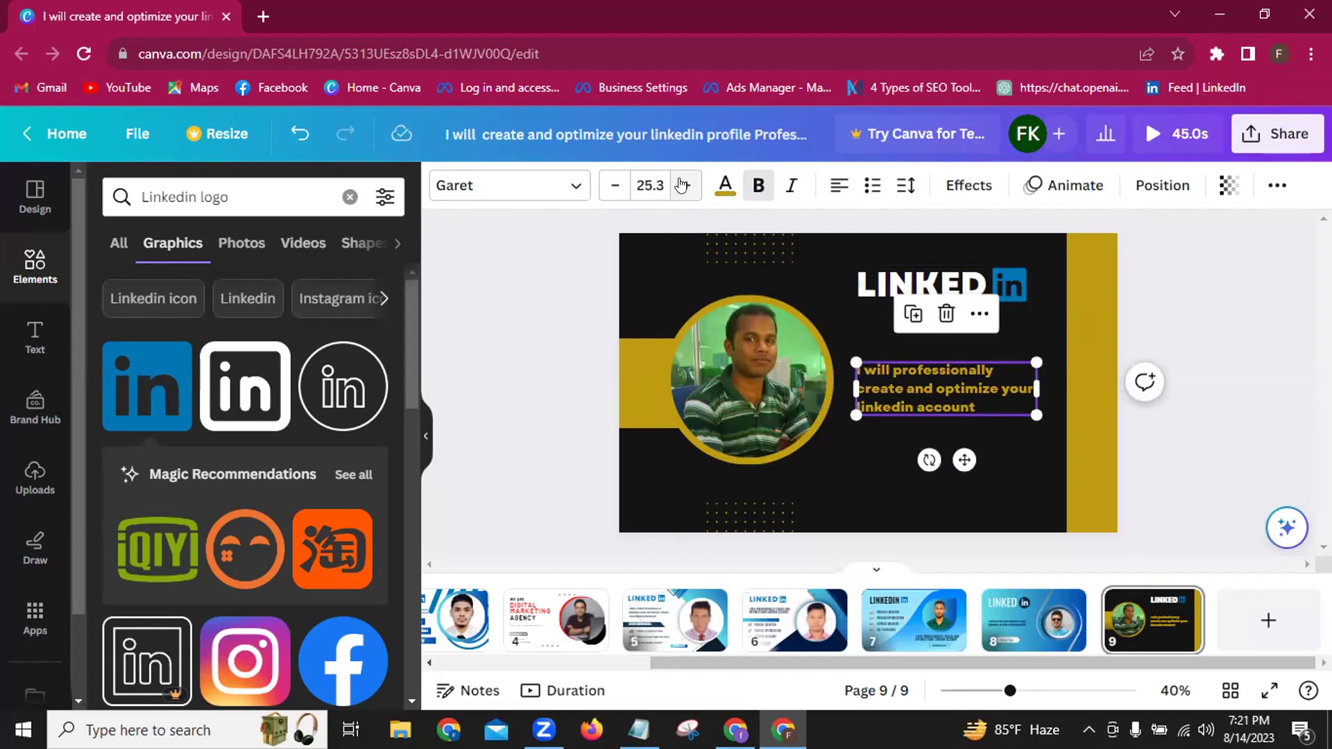
left_click(682, 185)
left_click(682, 186)
left_click(681, 186)
left_click(681, 185)
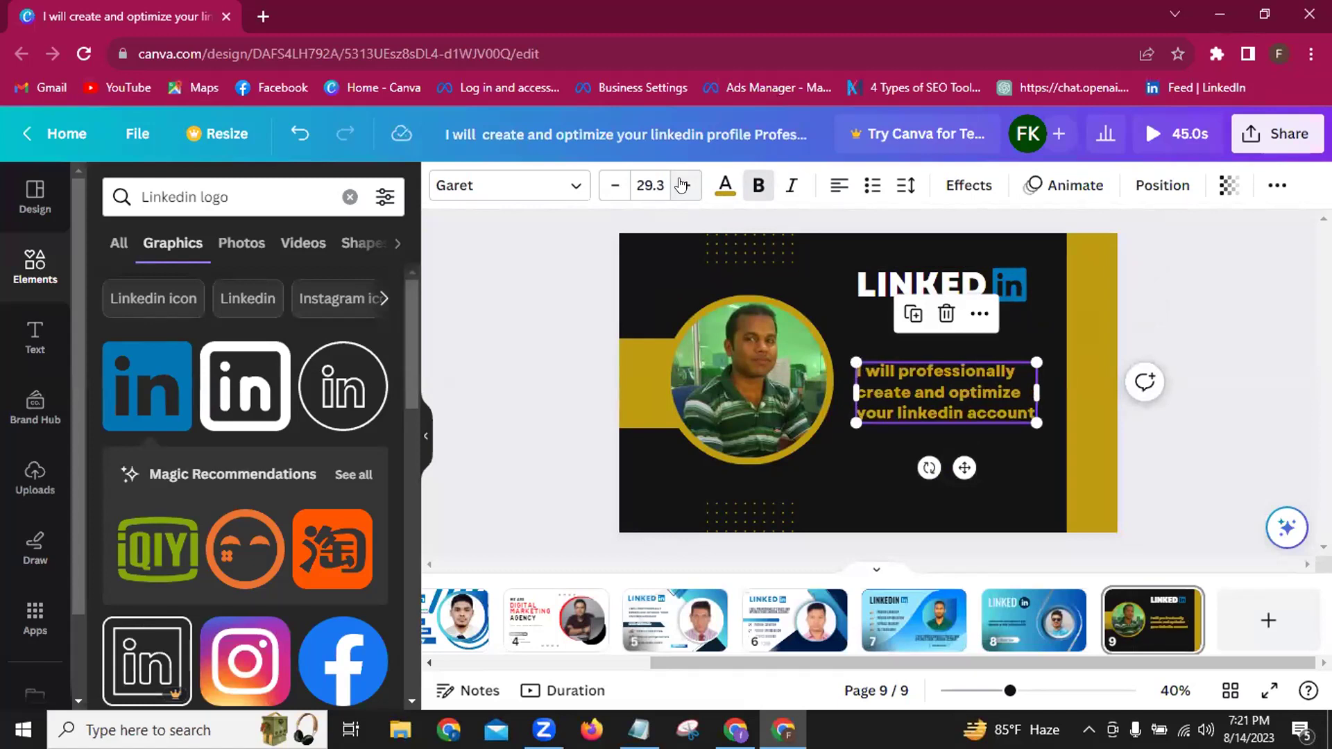
left_click(681, 186)
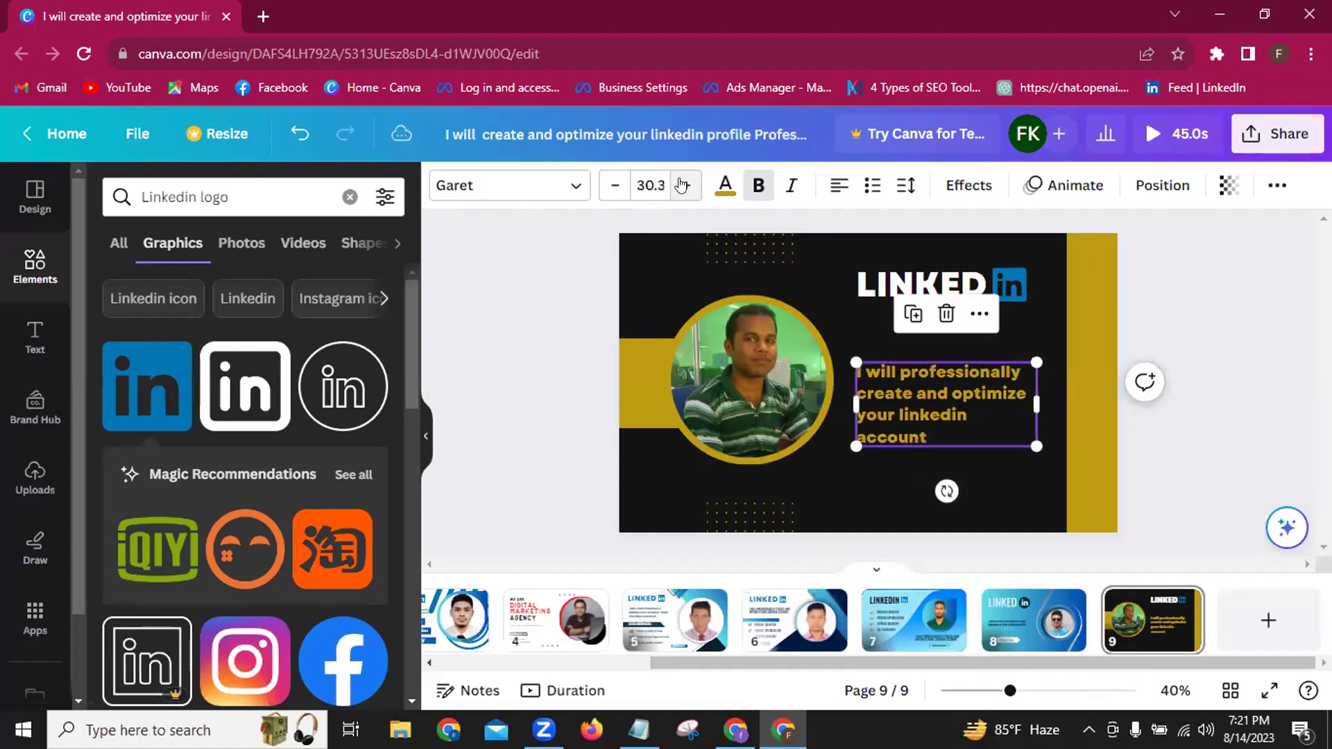
left_click(609, 193)
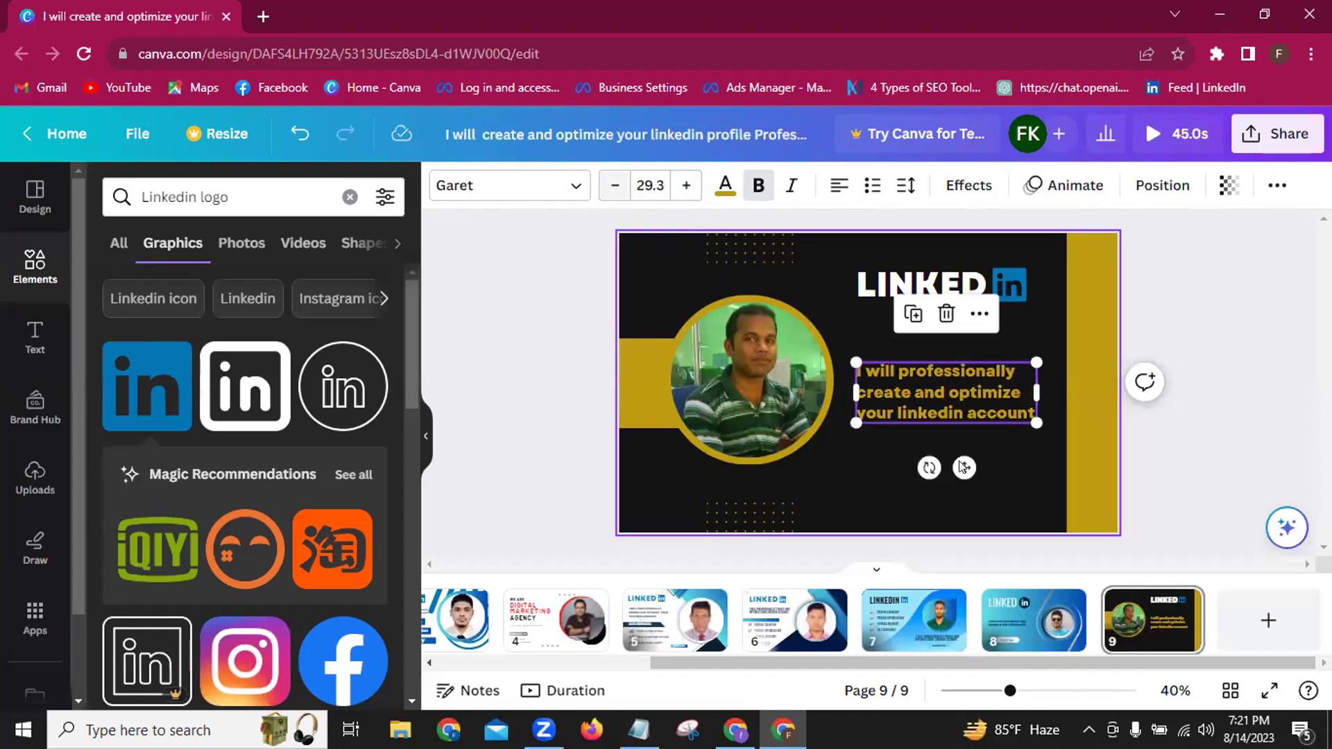
left_click_drag(968, 452, 967, 453)
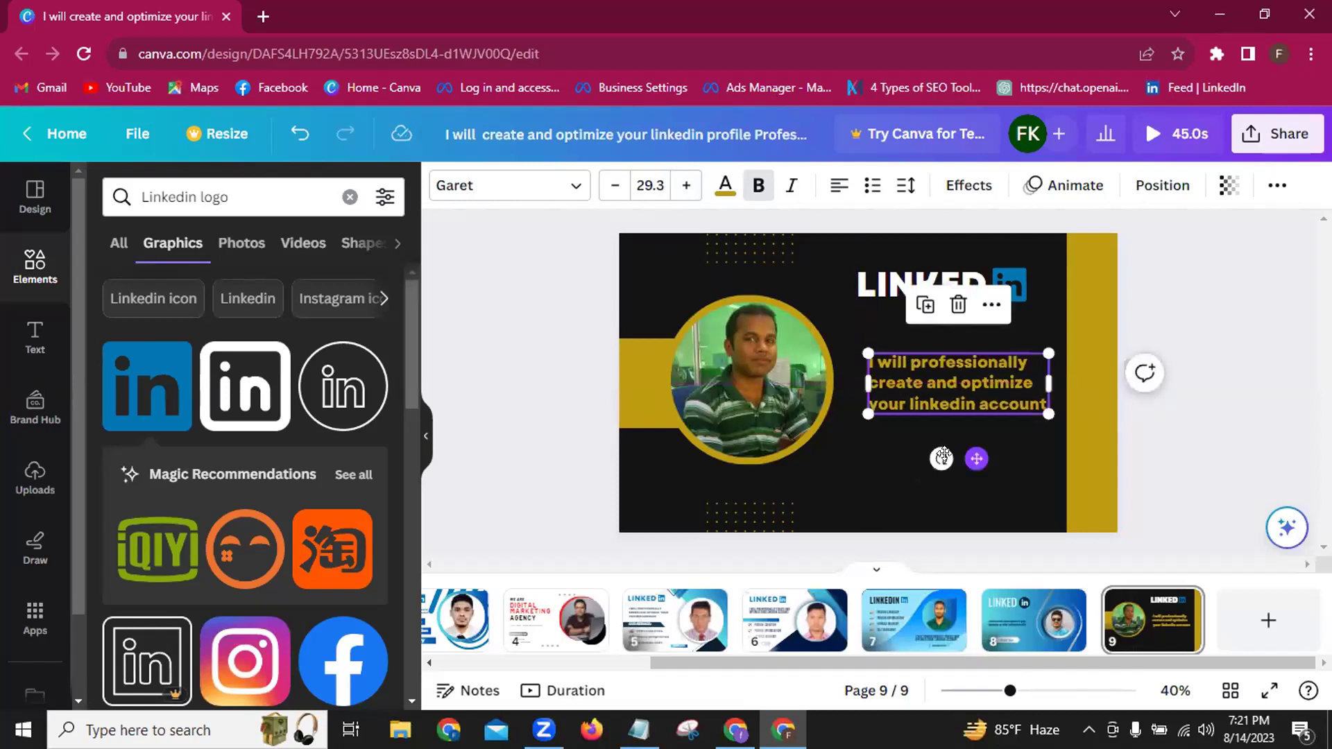
left_click(883, 484)
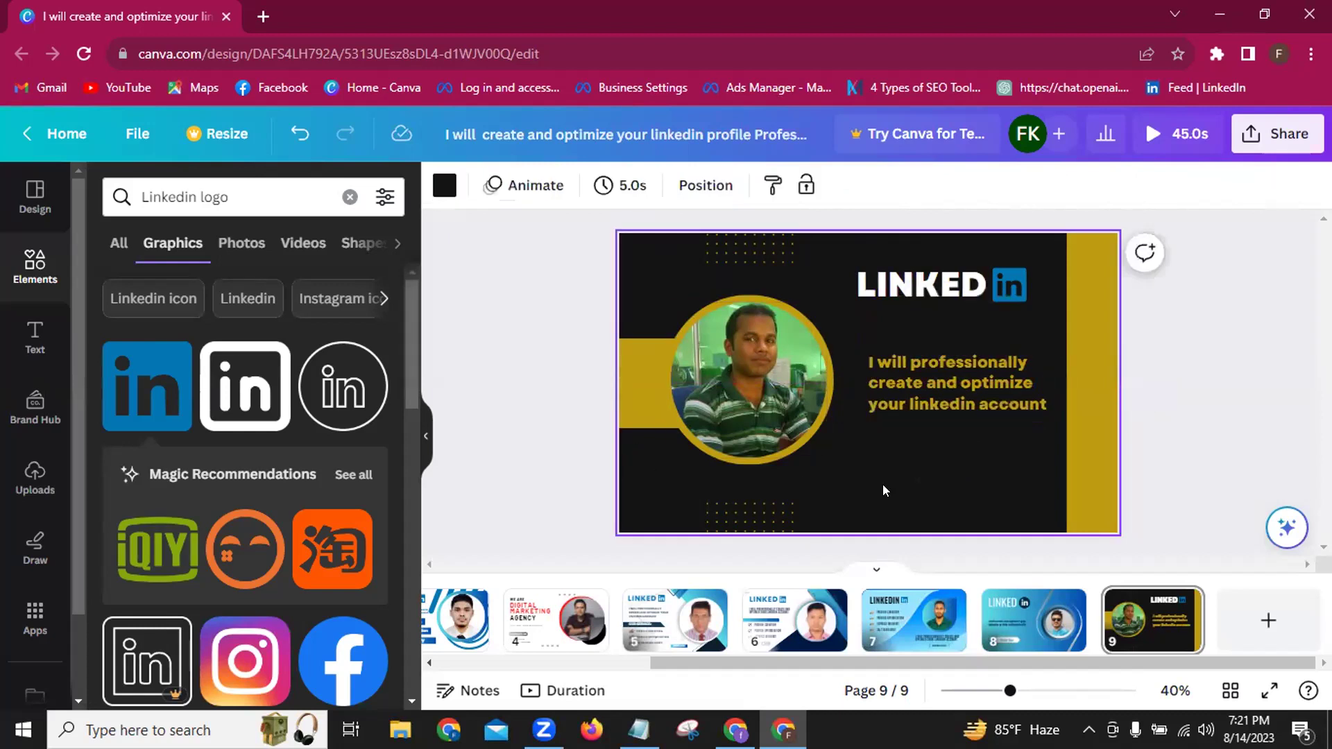
left_click(1014, 293)
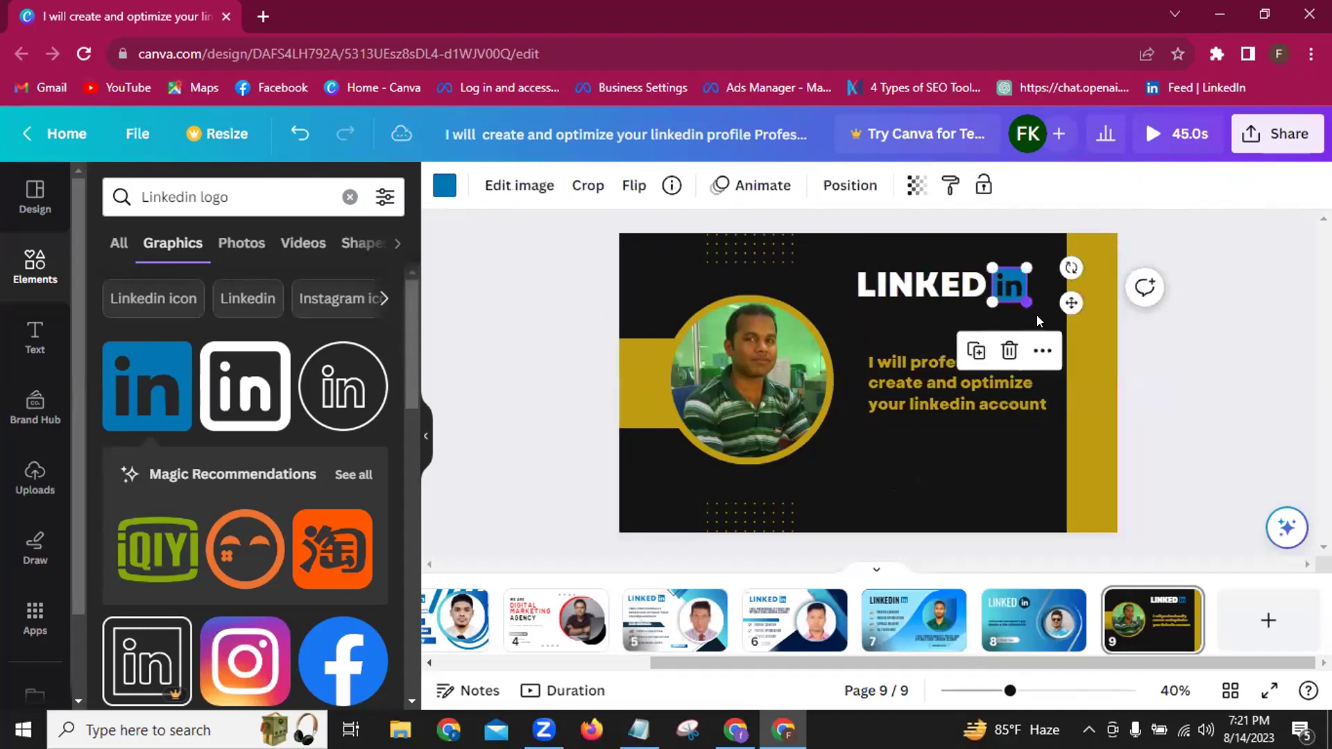
left_click_drag(1062, 295, 1071, 295)
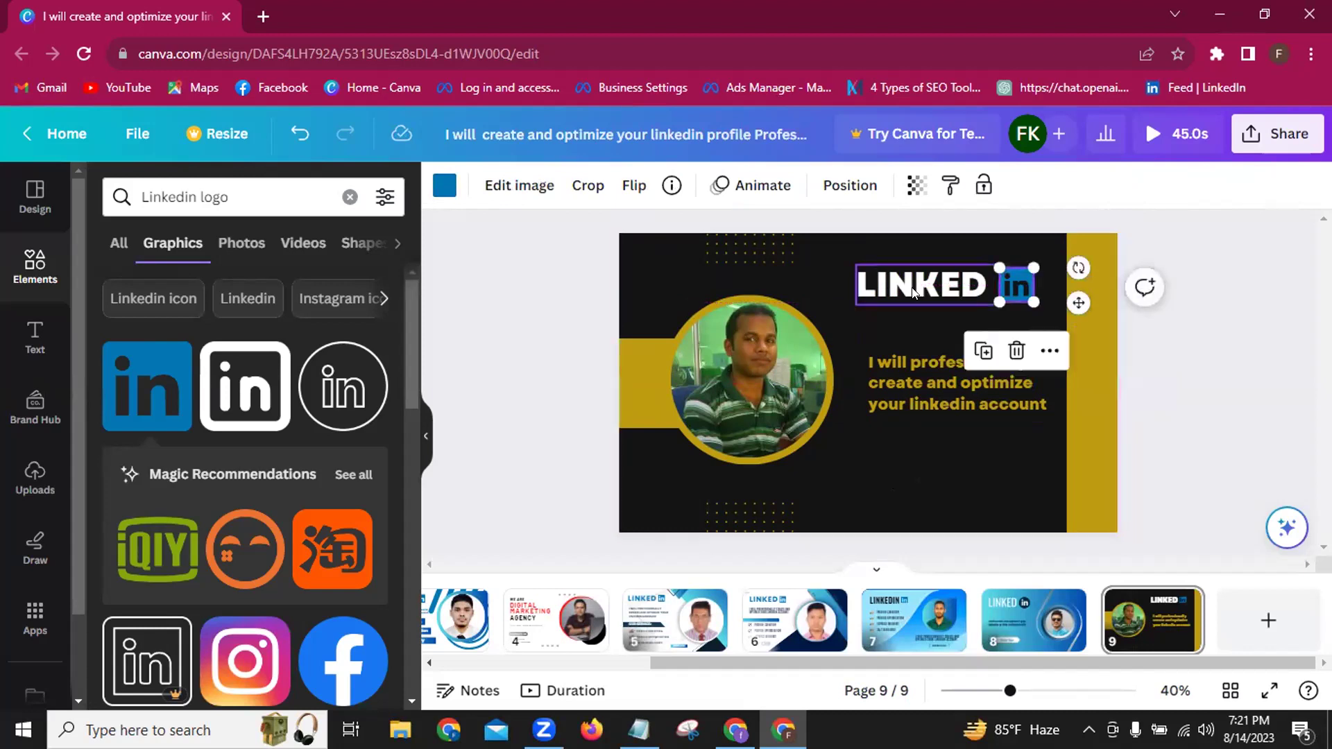
left_click(913, 293)
left_click(914, 292)
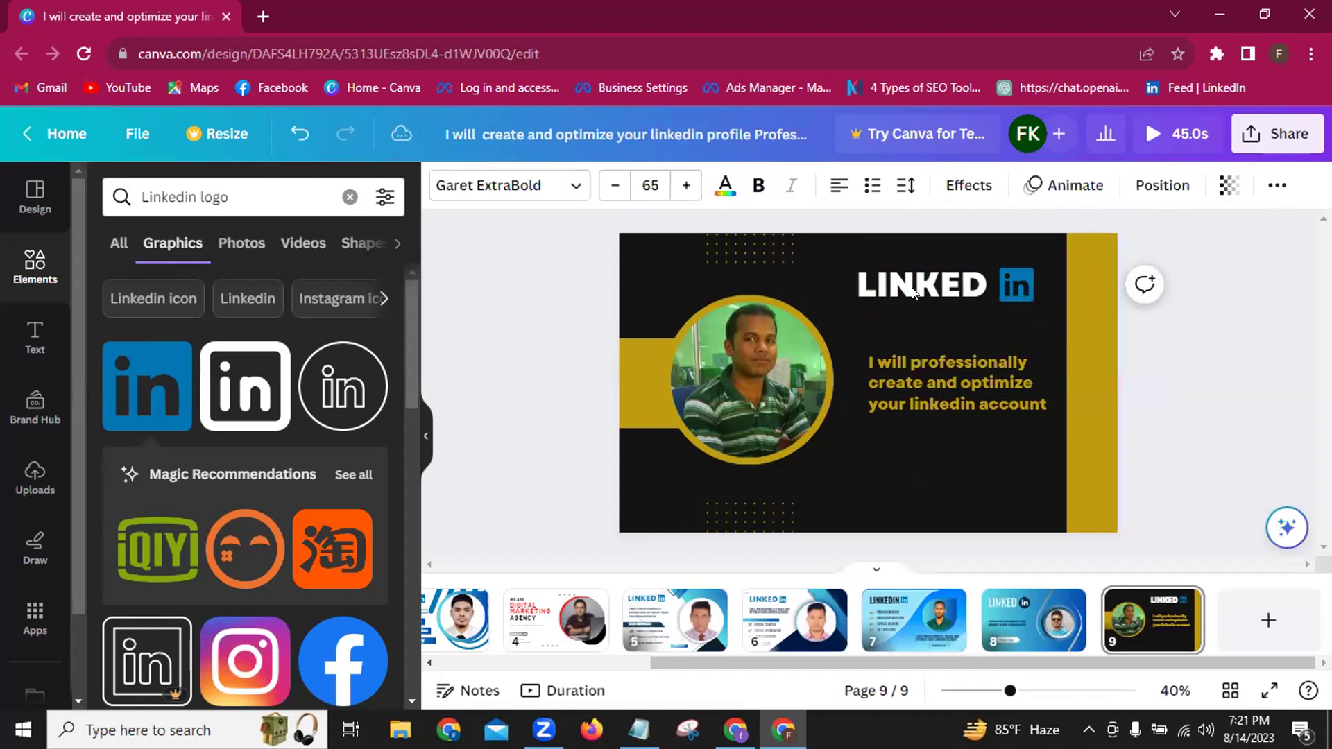
key("Left")
key("Left")
key("Left")
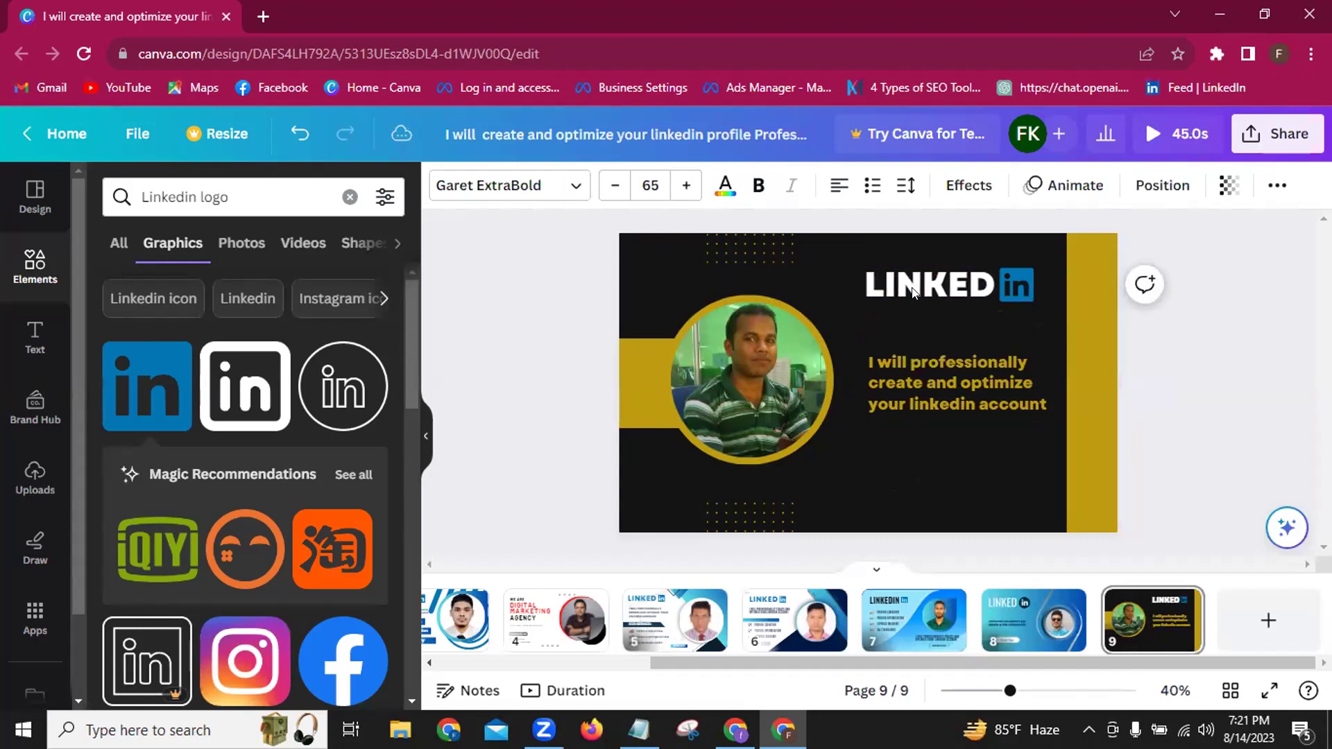
left_click(913, 292)
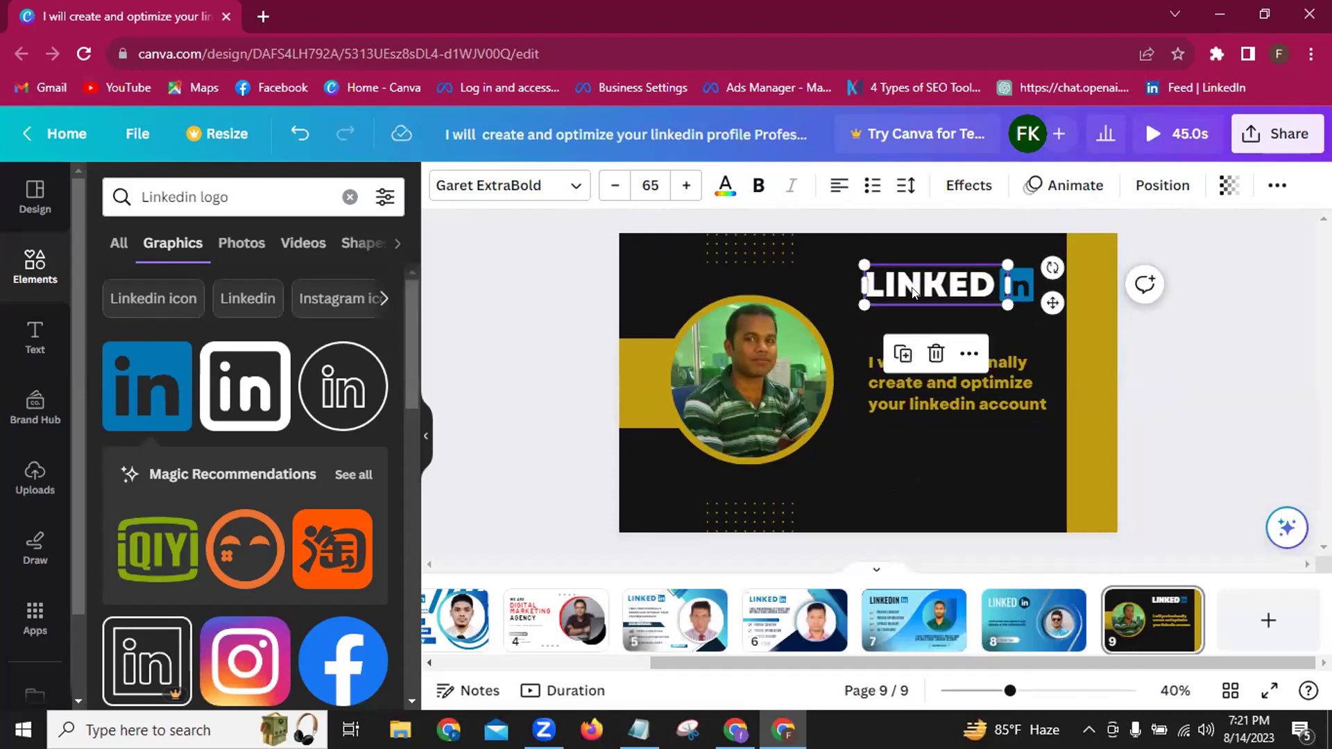
left_click(891, 440)
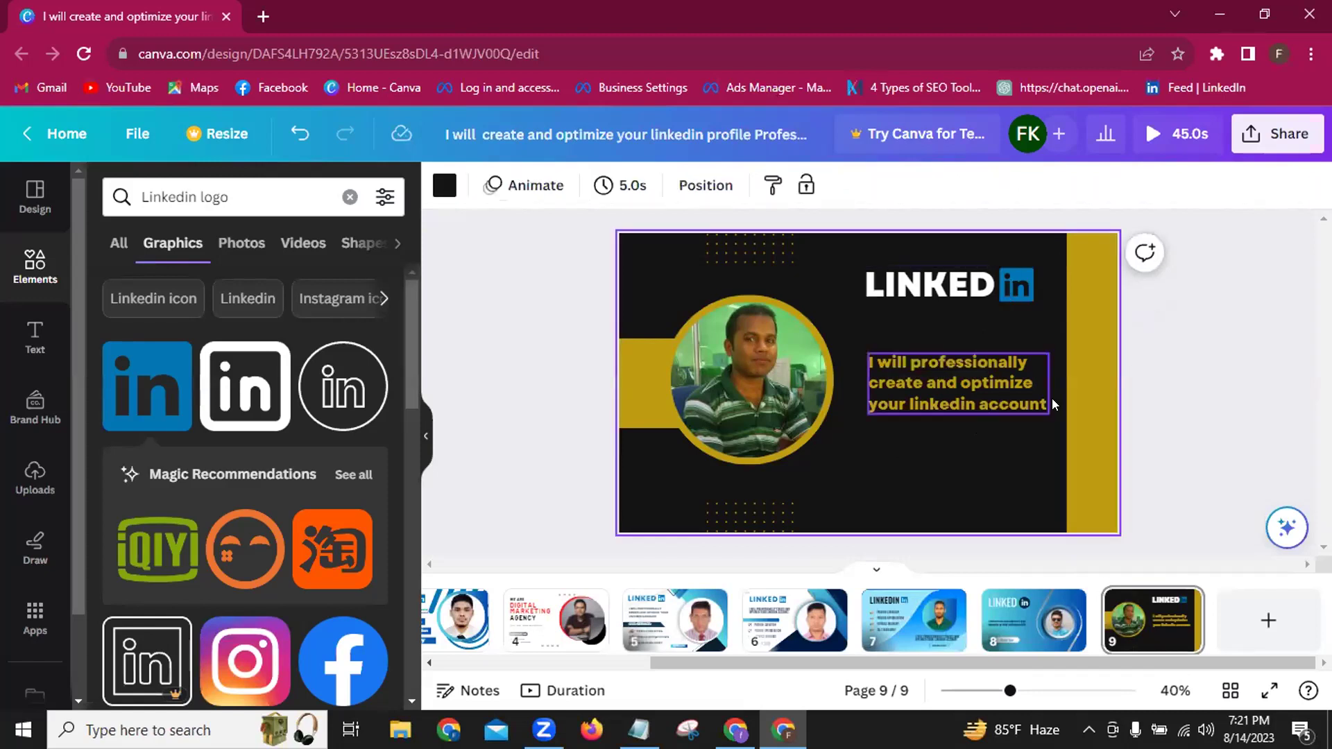
left_click(1094, 412)
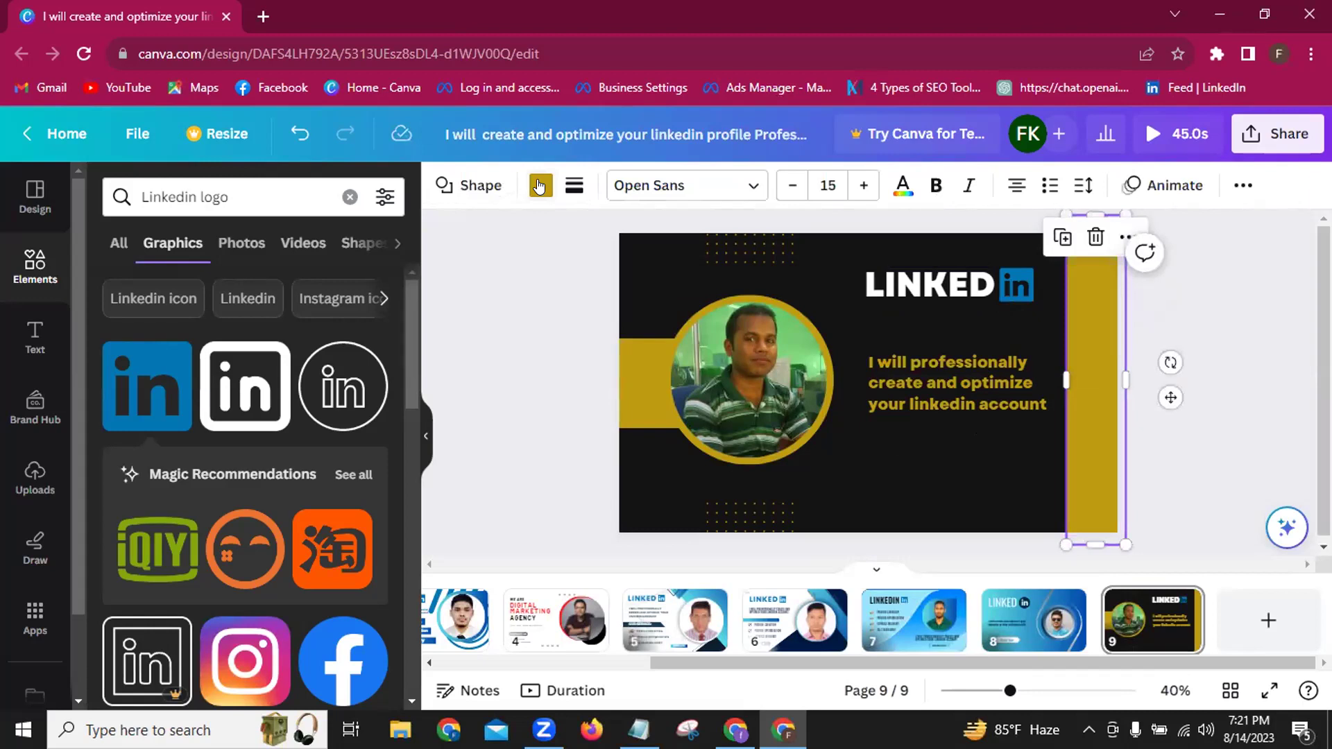
Recolour the right and left gold bars with the Document colors blue gradient, then select the photo frame.
left_click(540, 185)
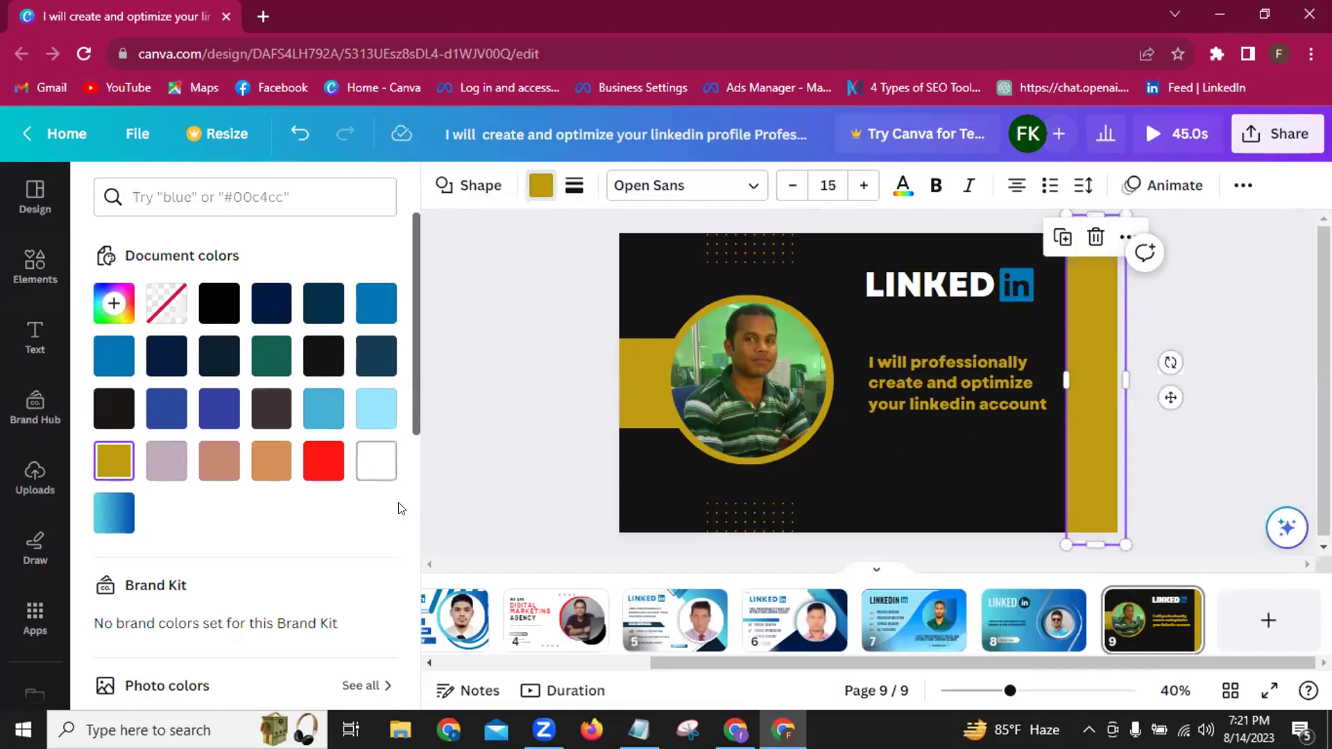
scroll(111, 518, "down", 2)
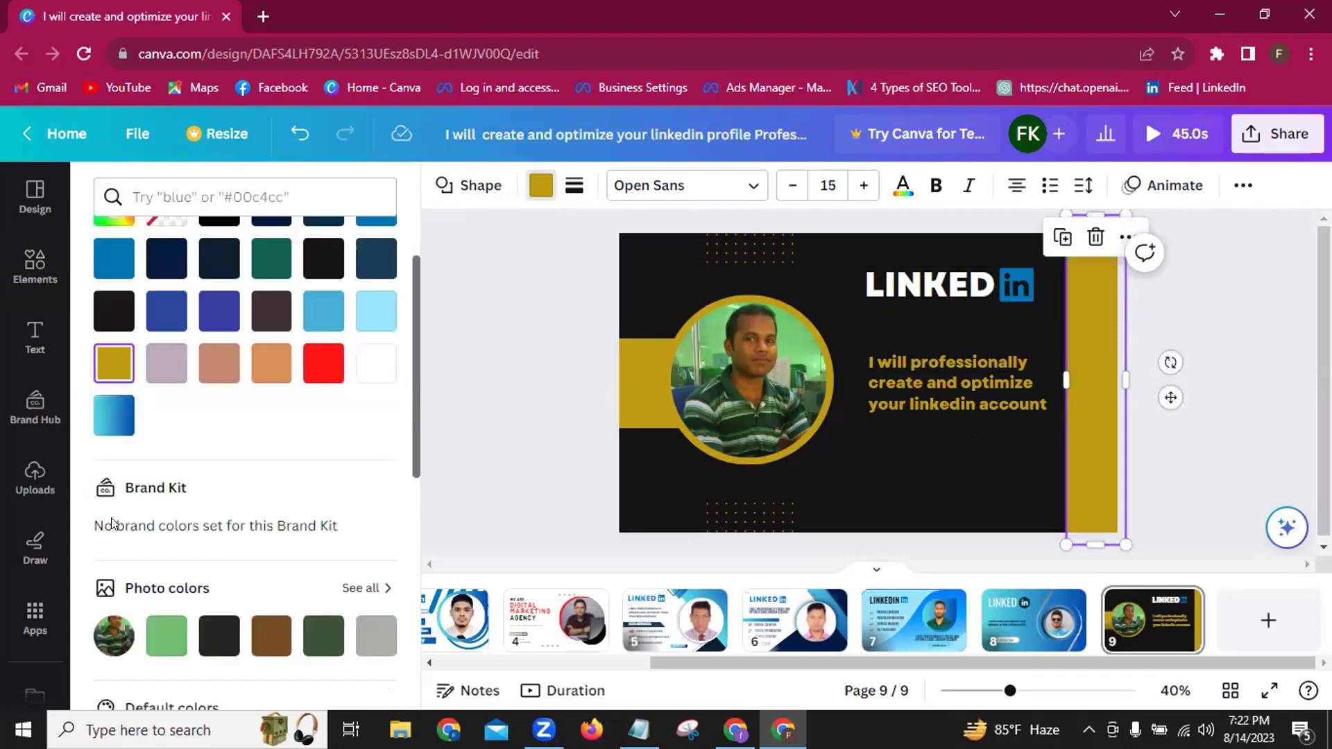
left_click(111, 416)
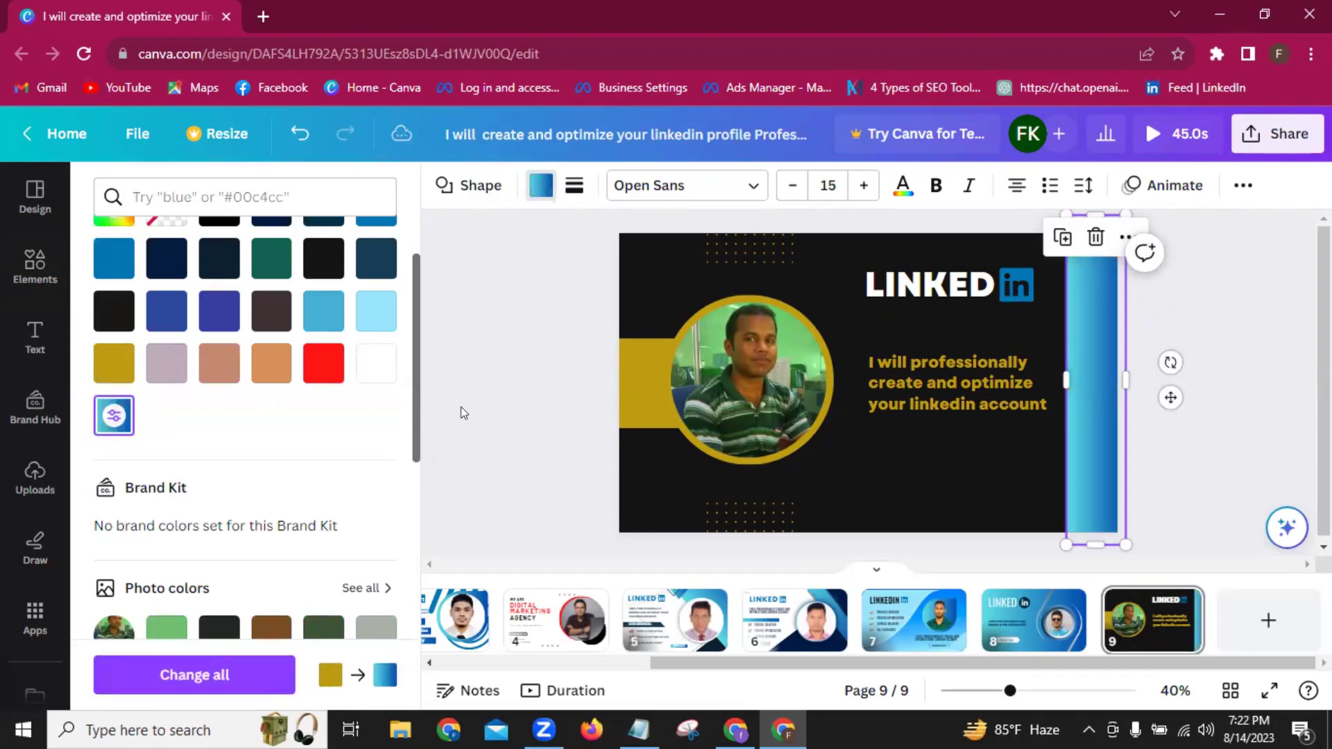
left_click(640, 399)
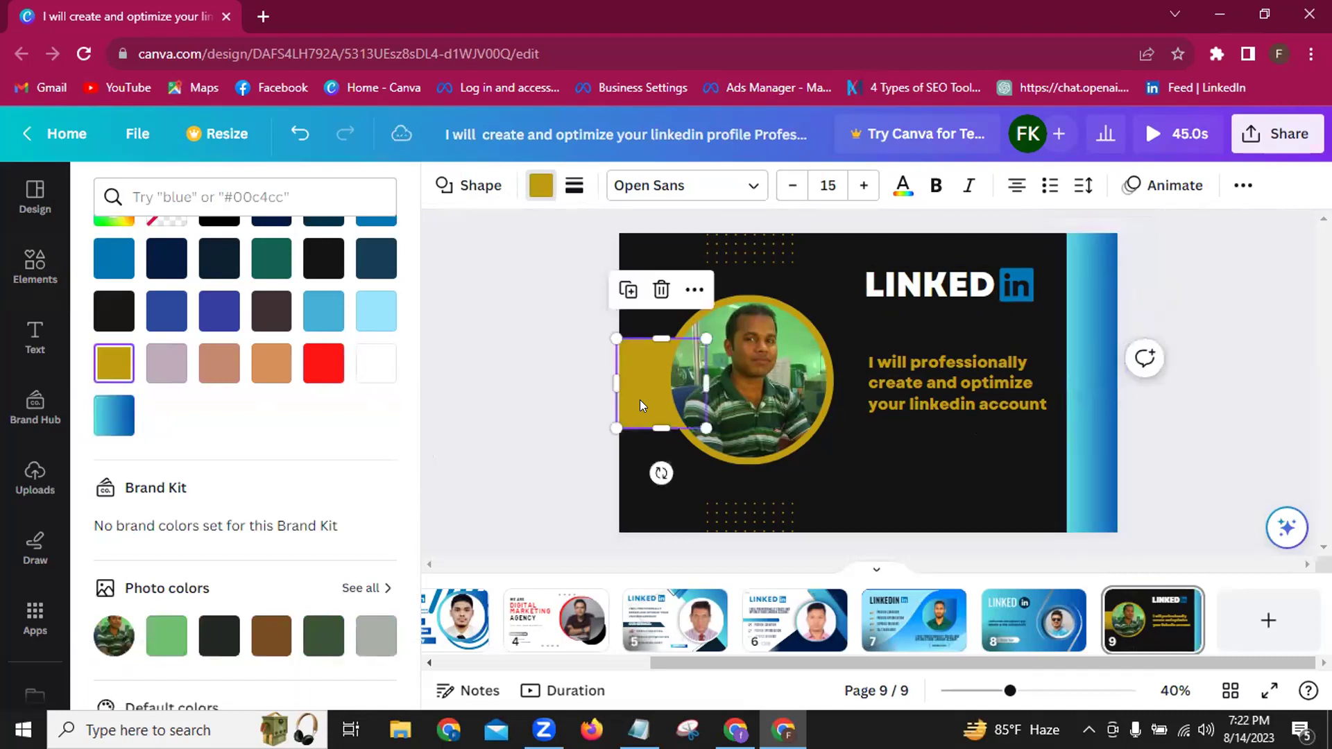
left_click(114, 416)
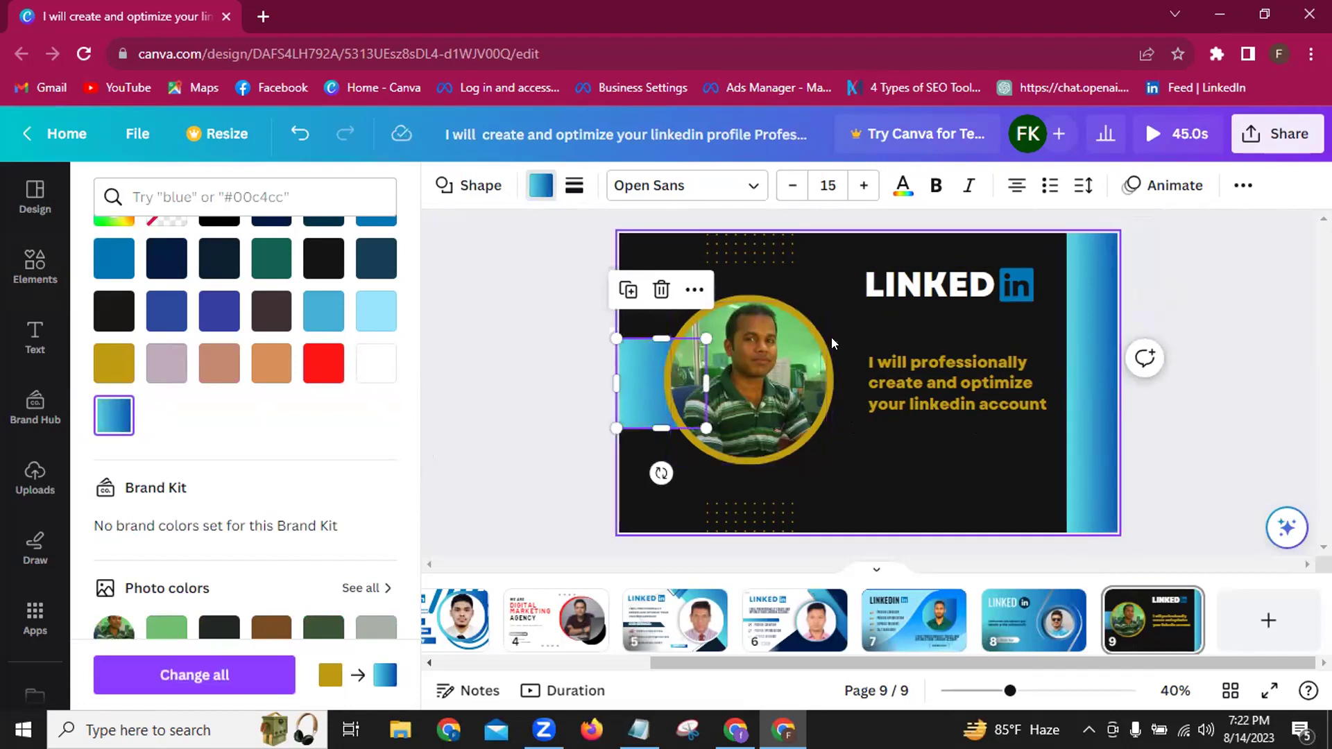
left_click(828, 364)
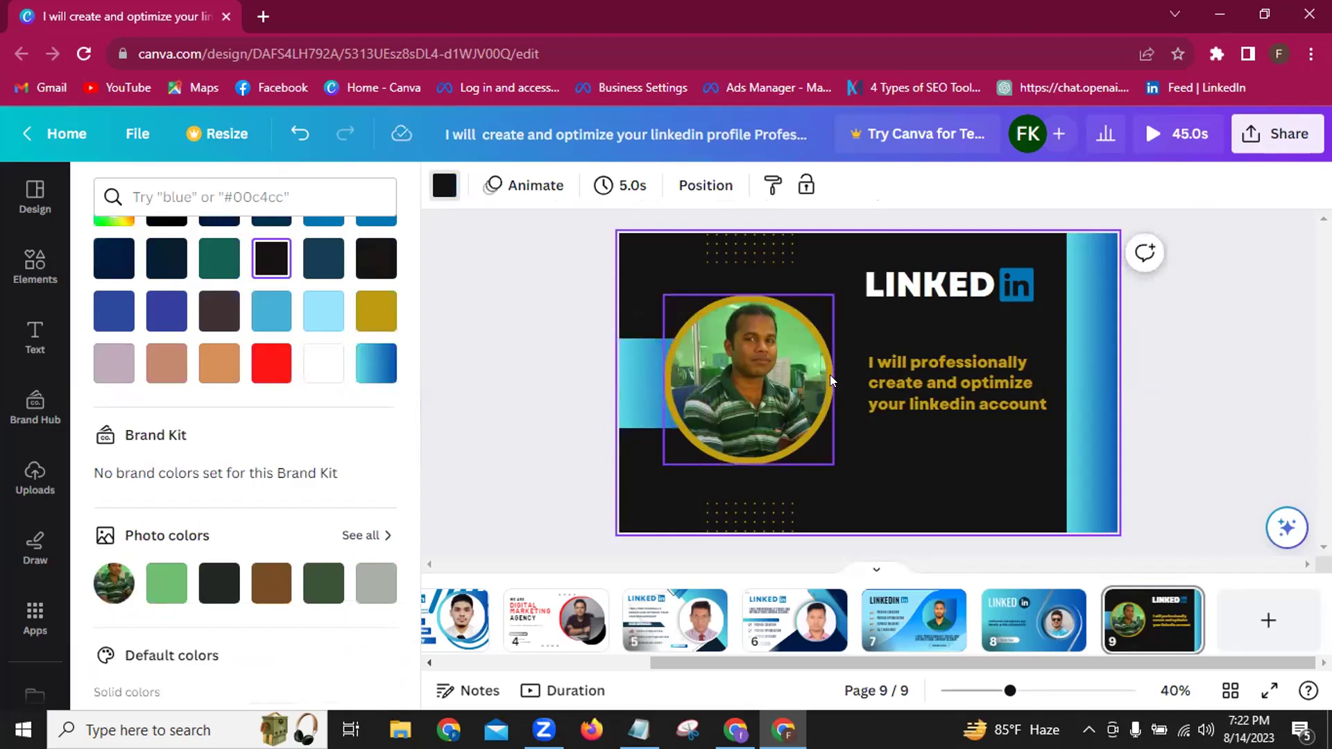
left_click(826, 370)
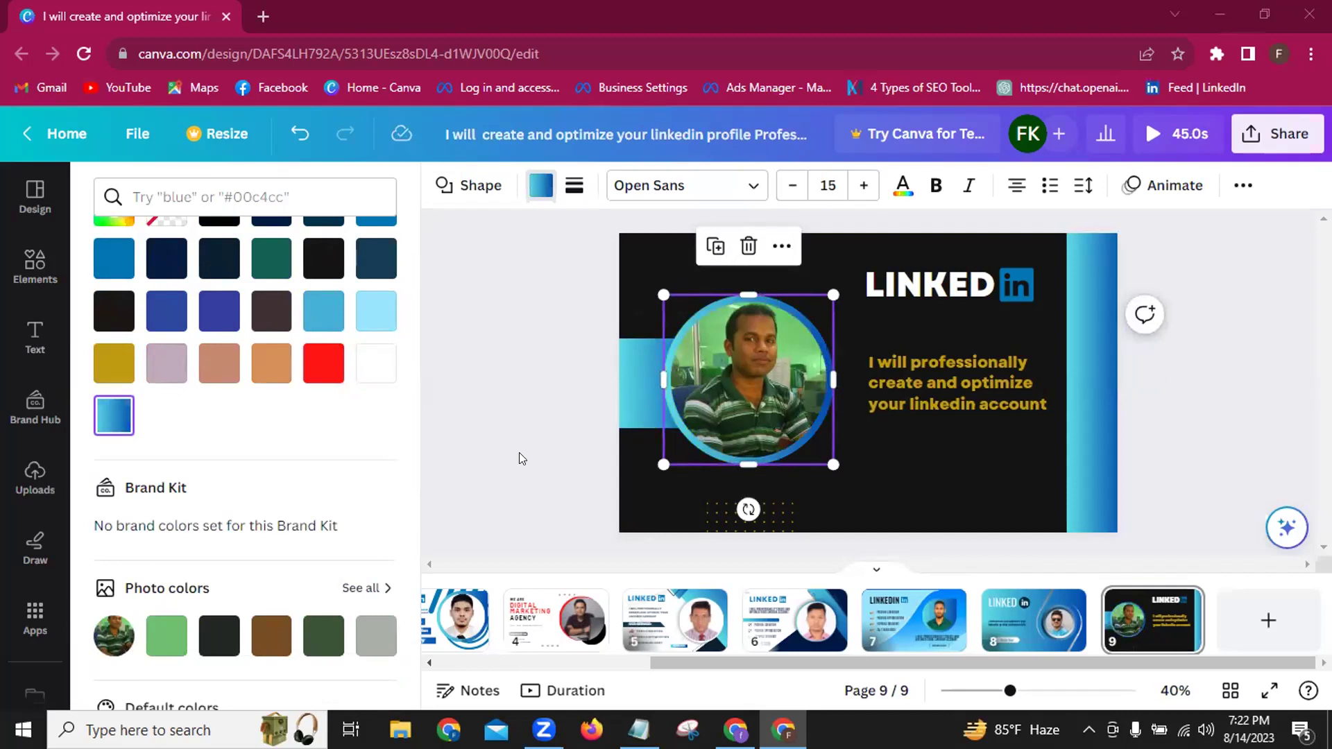
Turn the dotted patterns below and above the photo white.
left_click(710, 516)
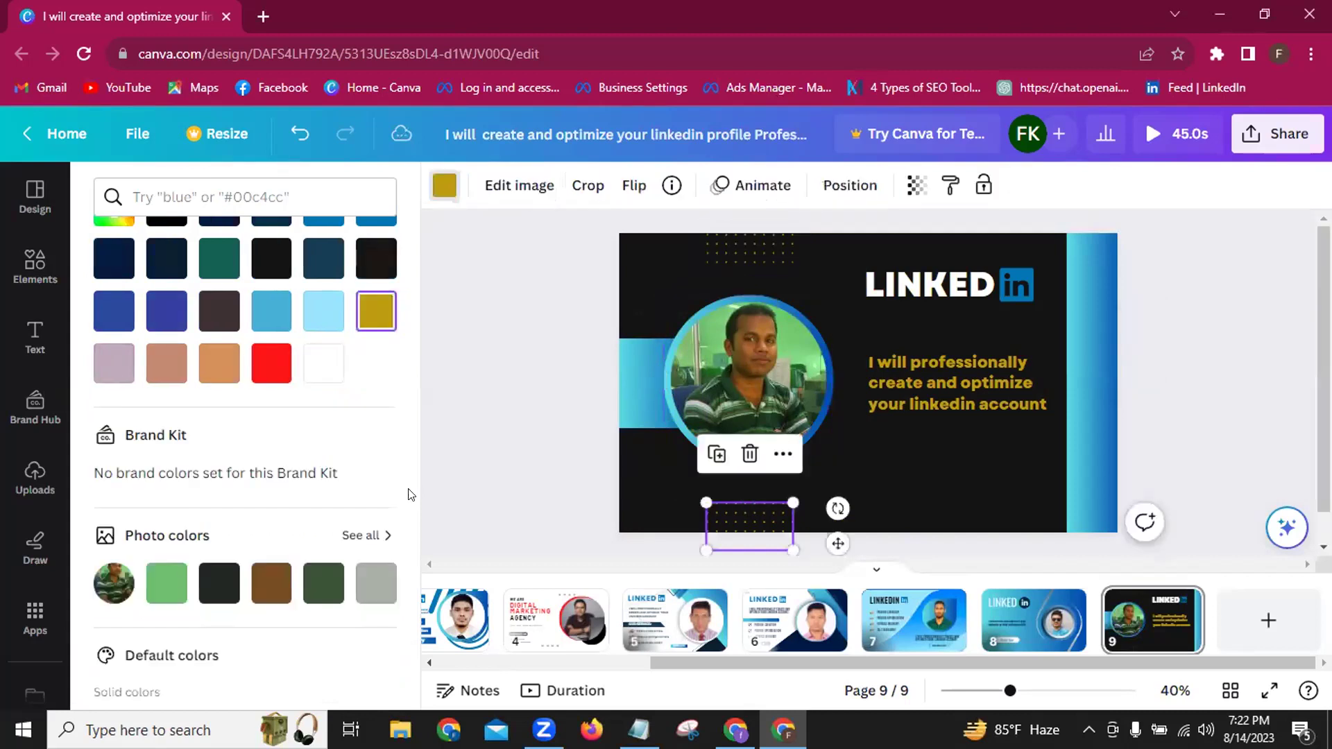
left_click(326, 373)
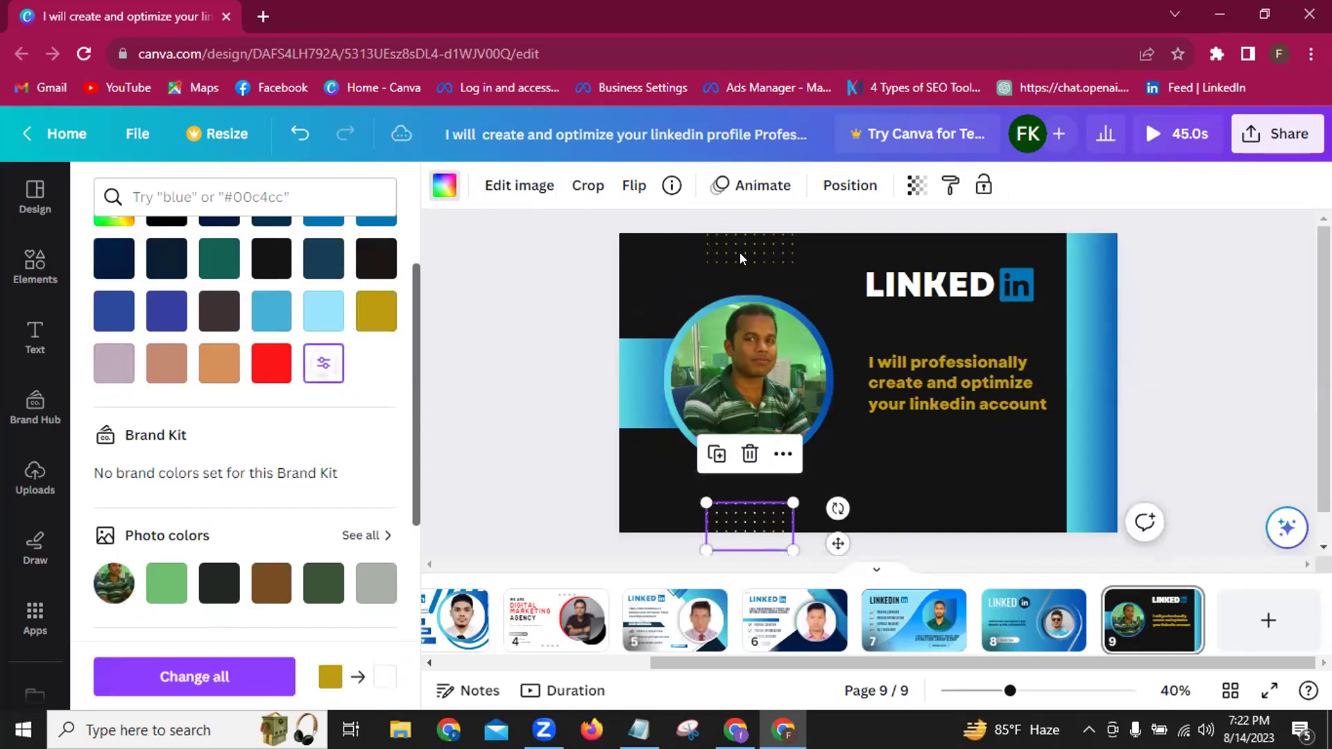
left_click(739, 252)
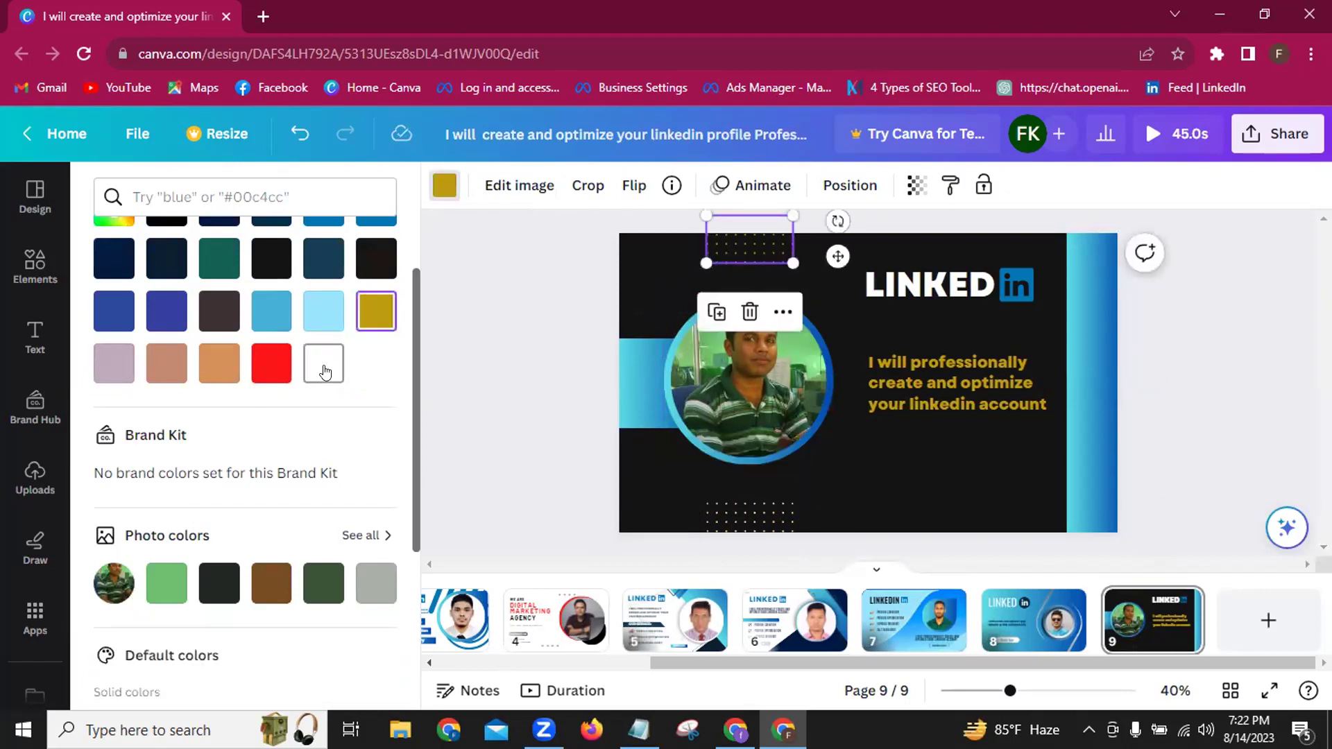
left_click(325, 372)
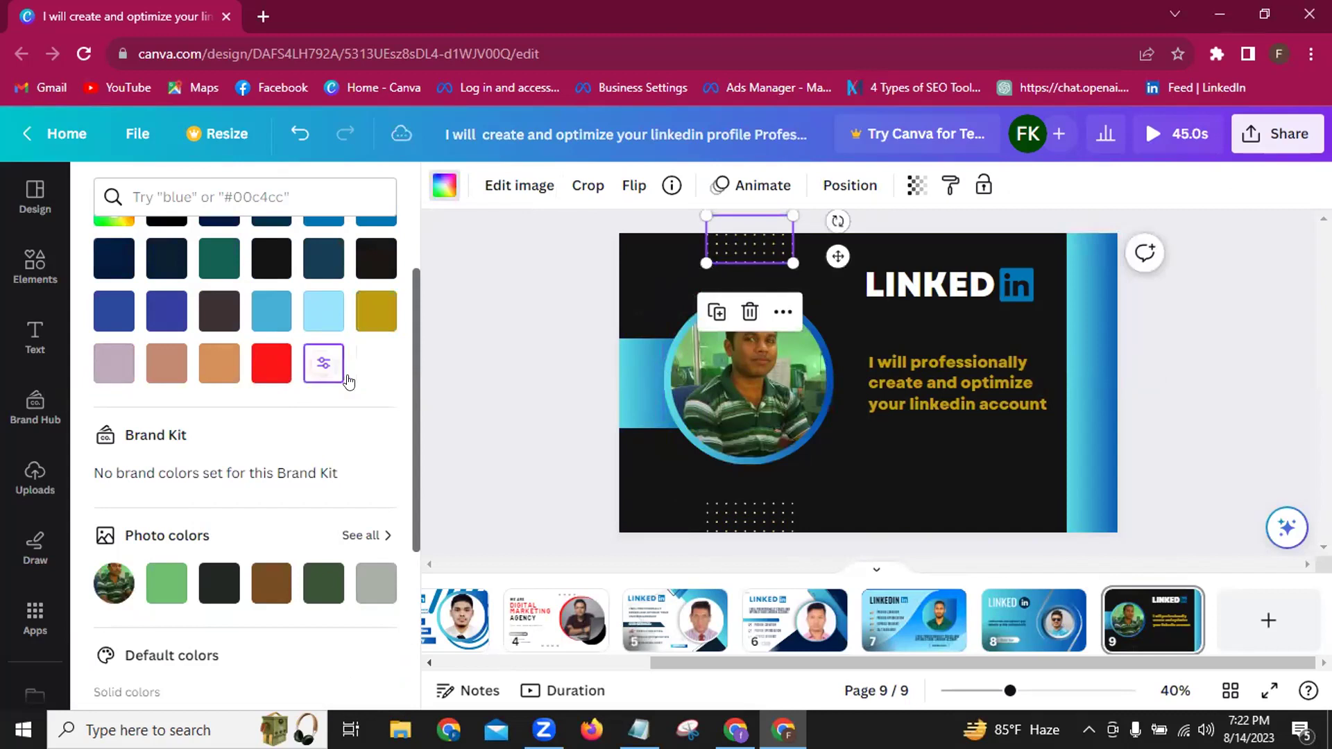
Colour the tagline text blue #0277b5 and deselect it.
left_click(912, 382)
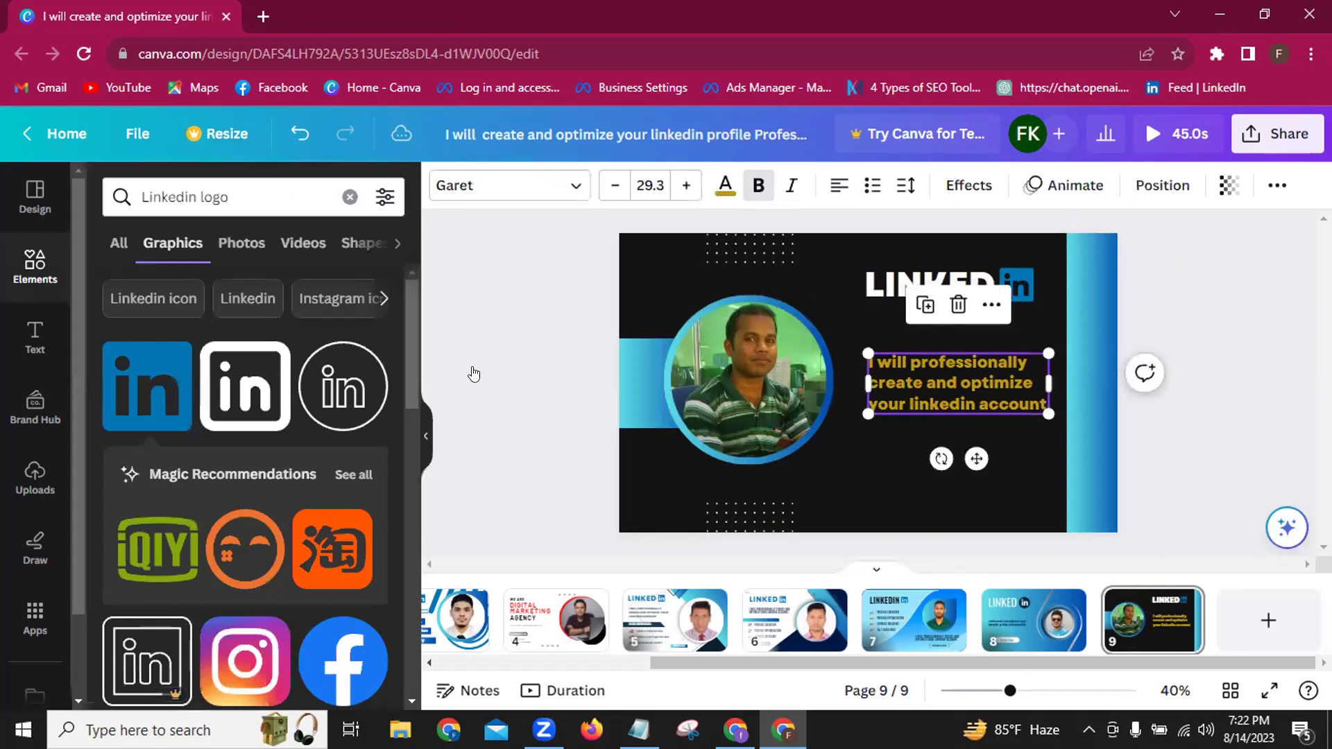
left_click(713, 186)
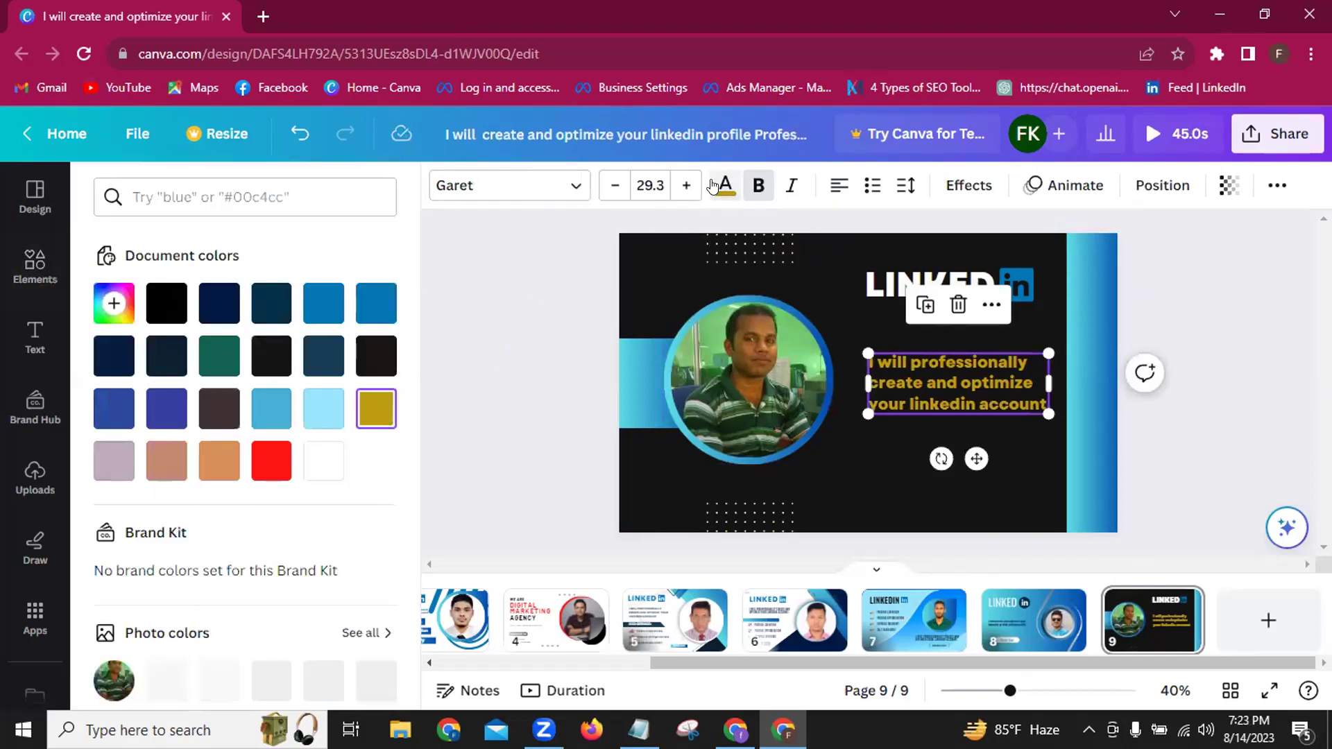
left_click(368, 306)
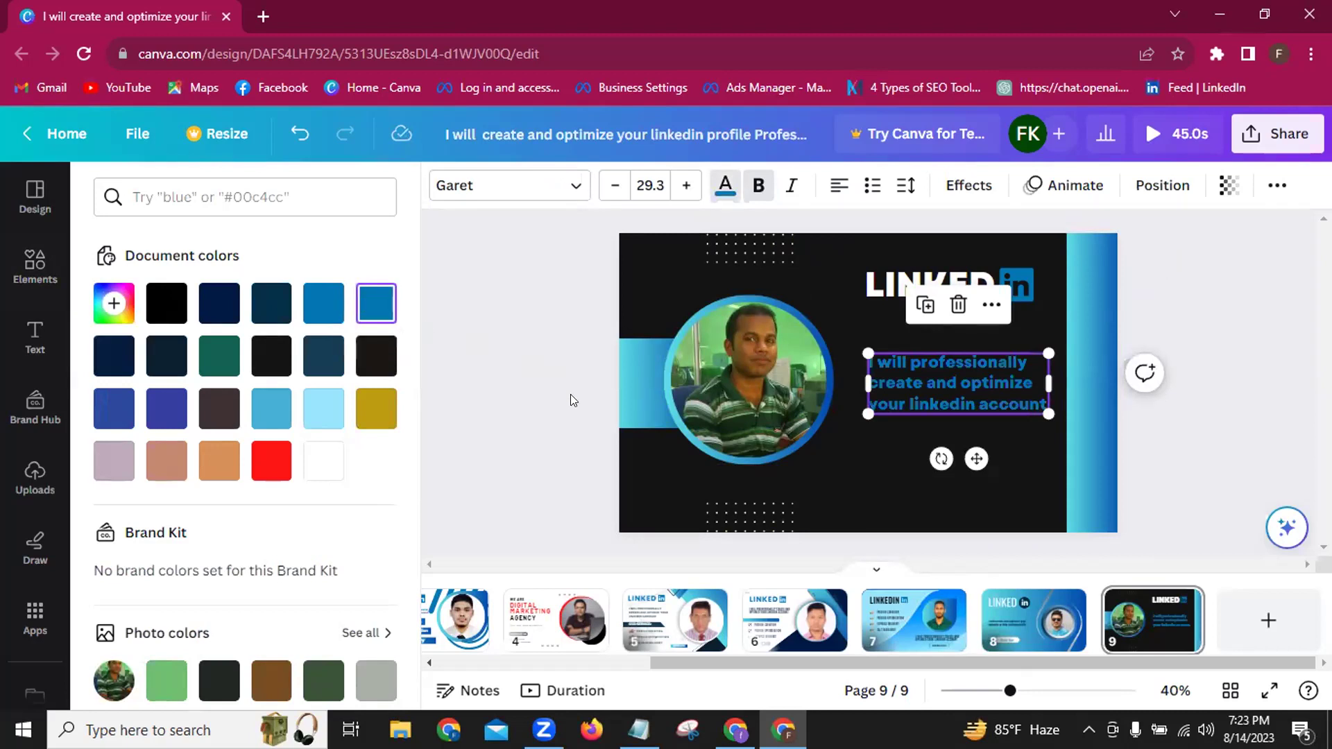
key("Escape")
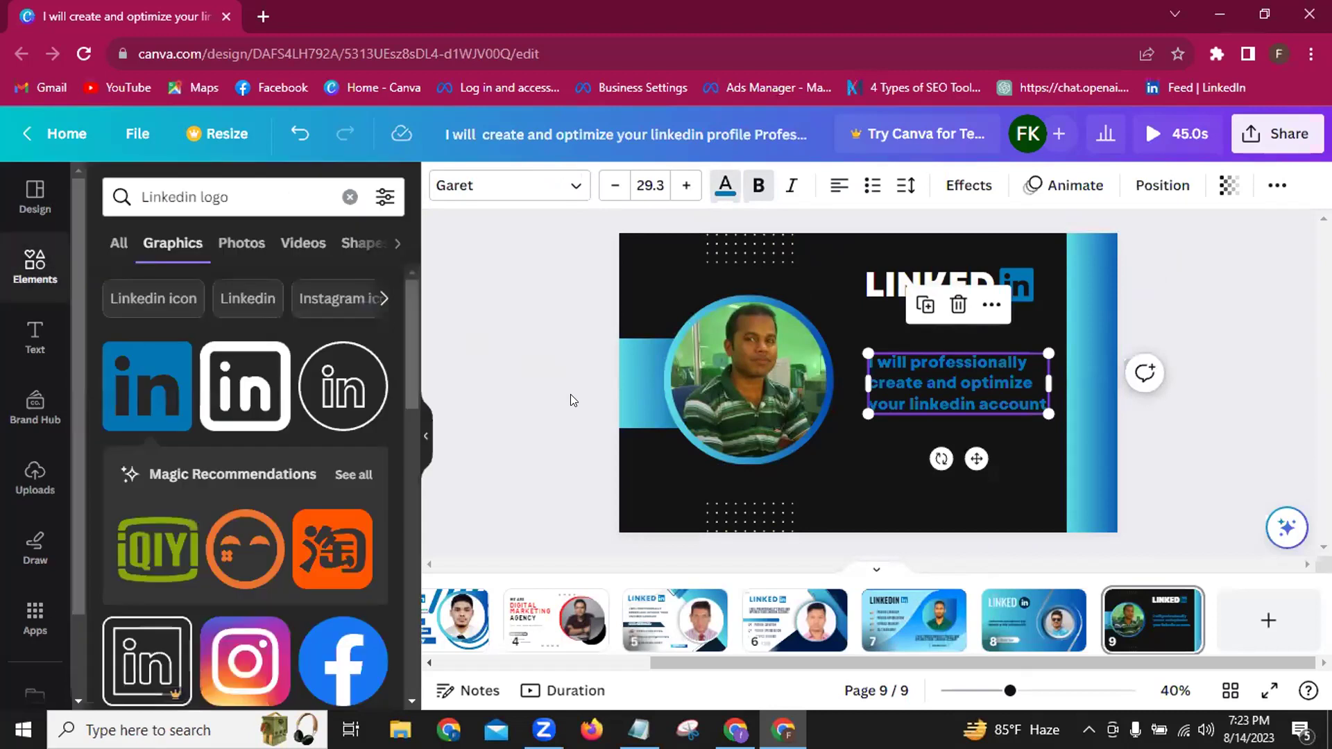
key("Escape")
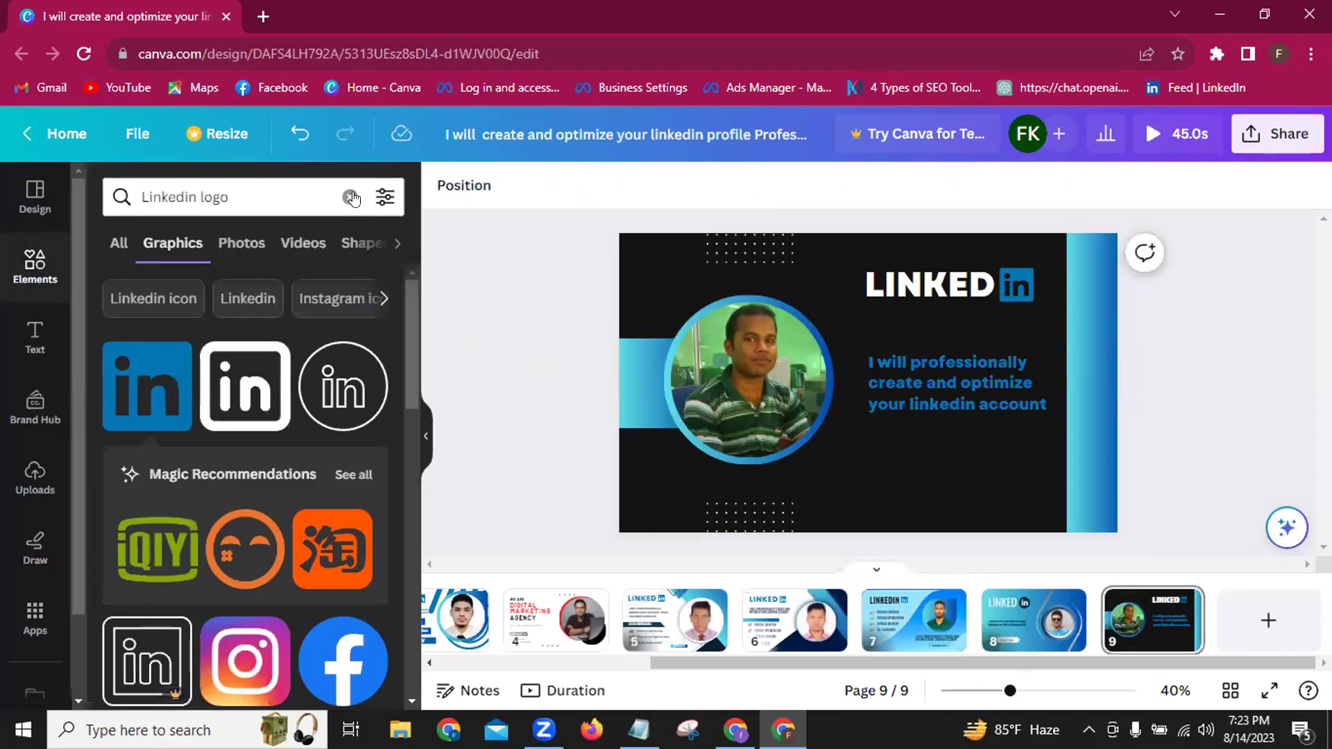
left_click(349, 197)
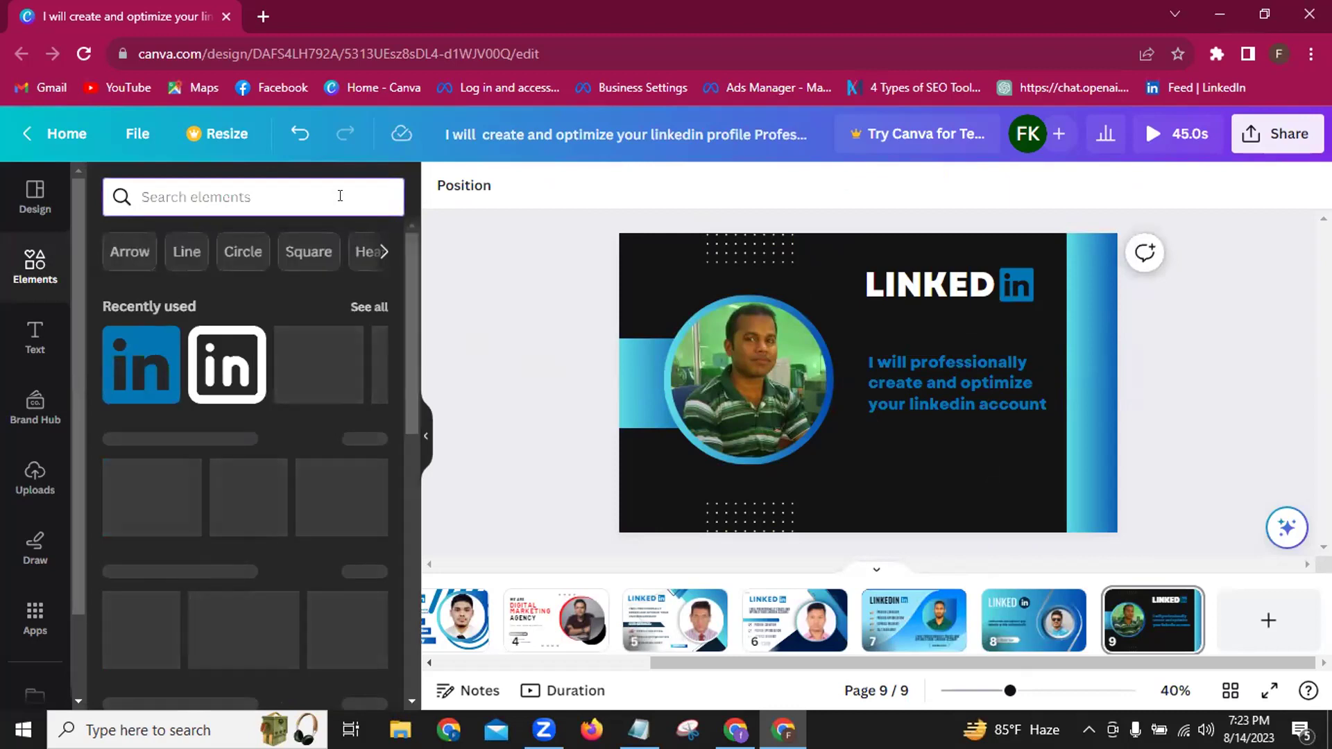
left_click(179, 187)
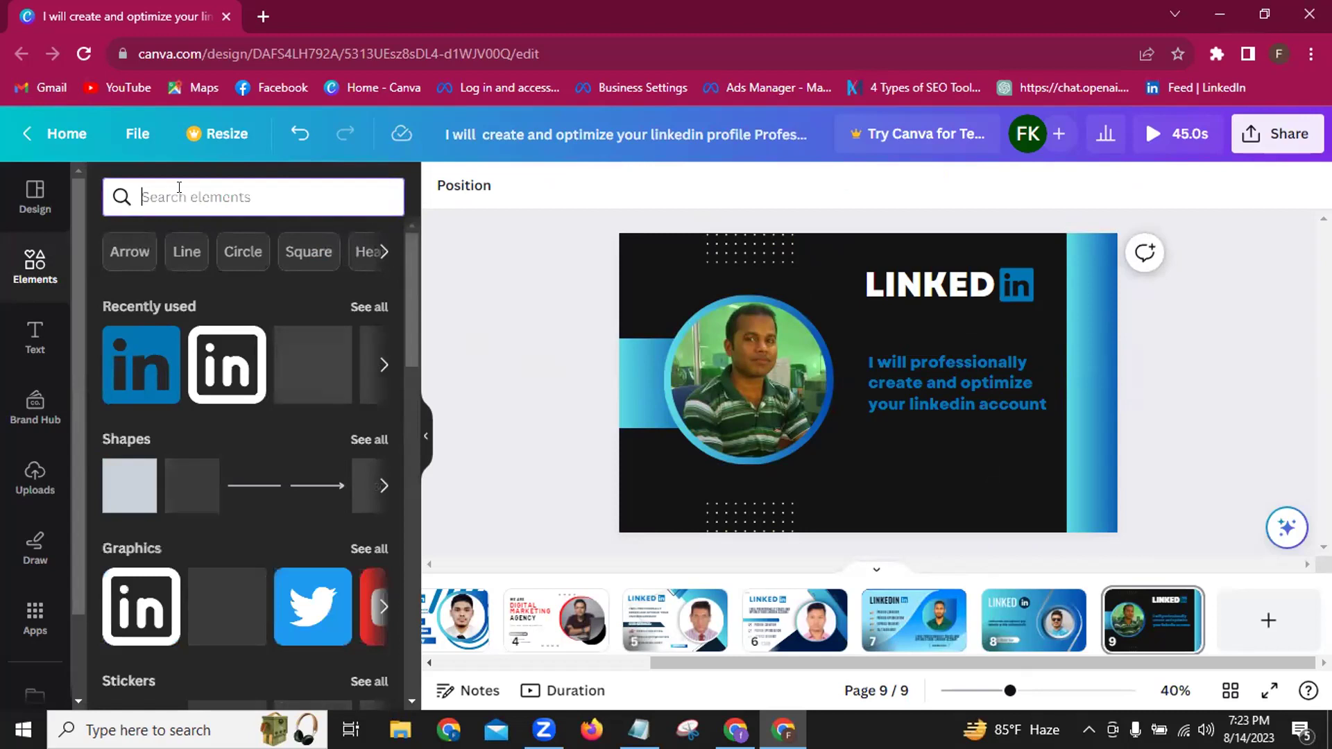
type("order")
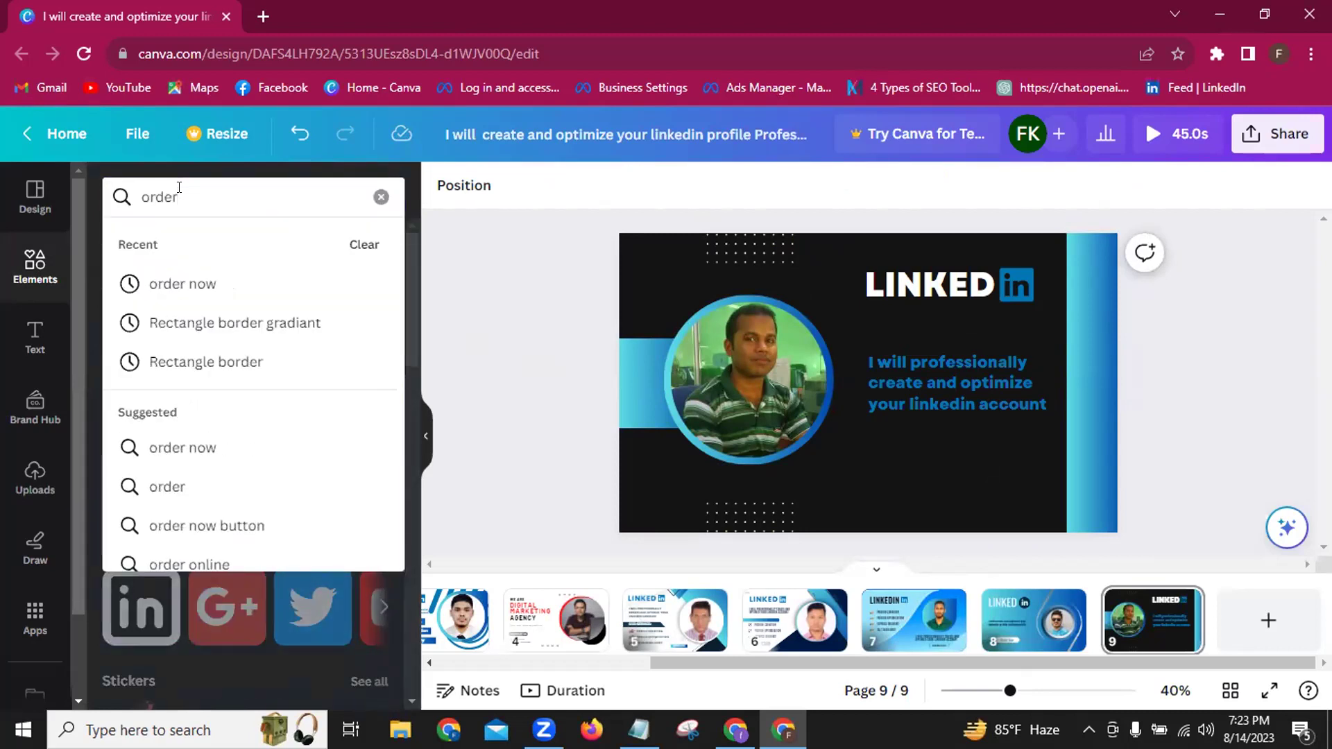
left_click(165, 286)
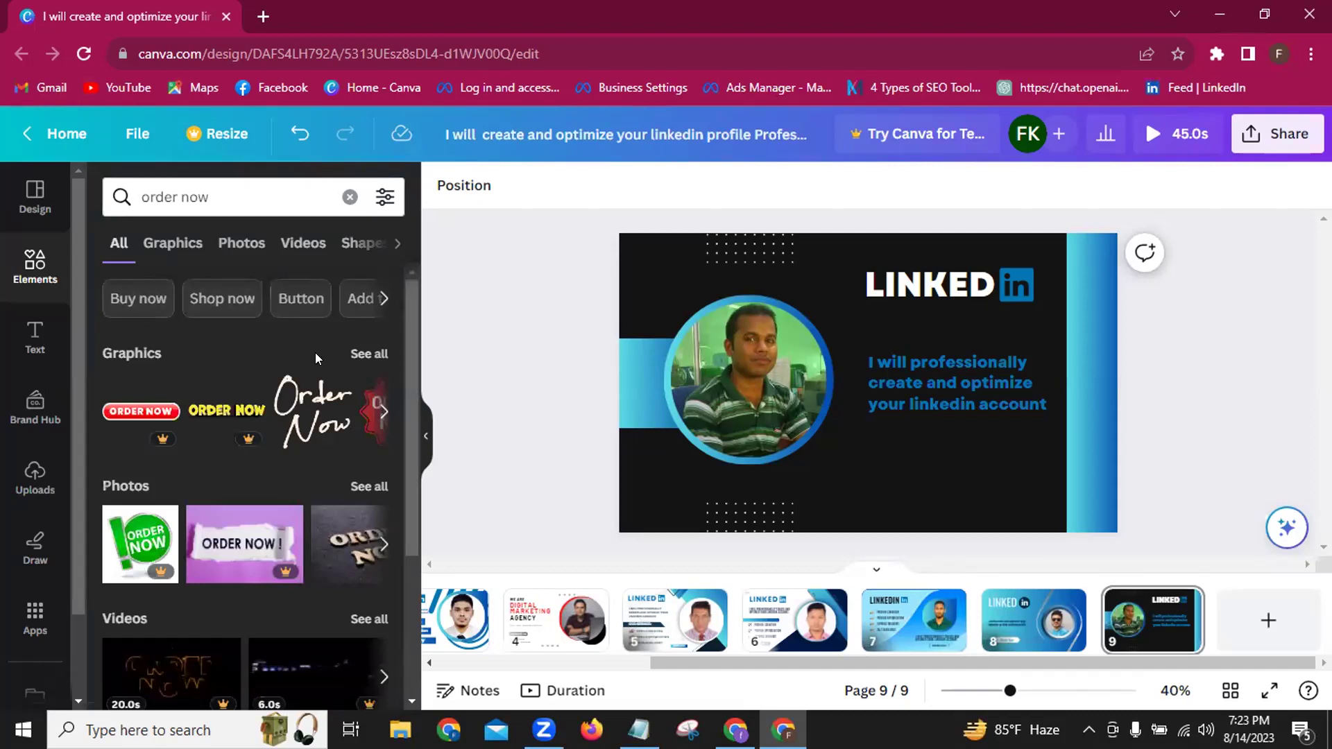
left_click(352, 355)
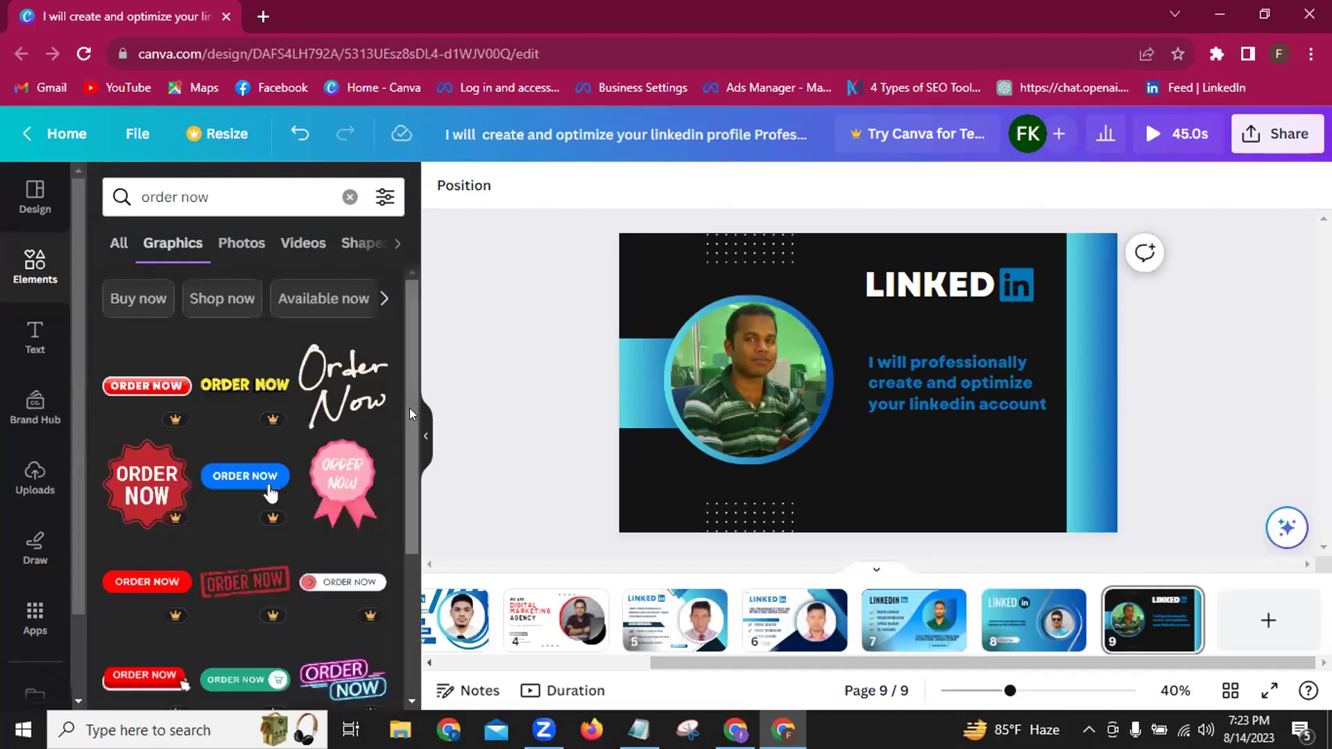
scroll(410, 414, "down", 2)
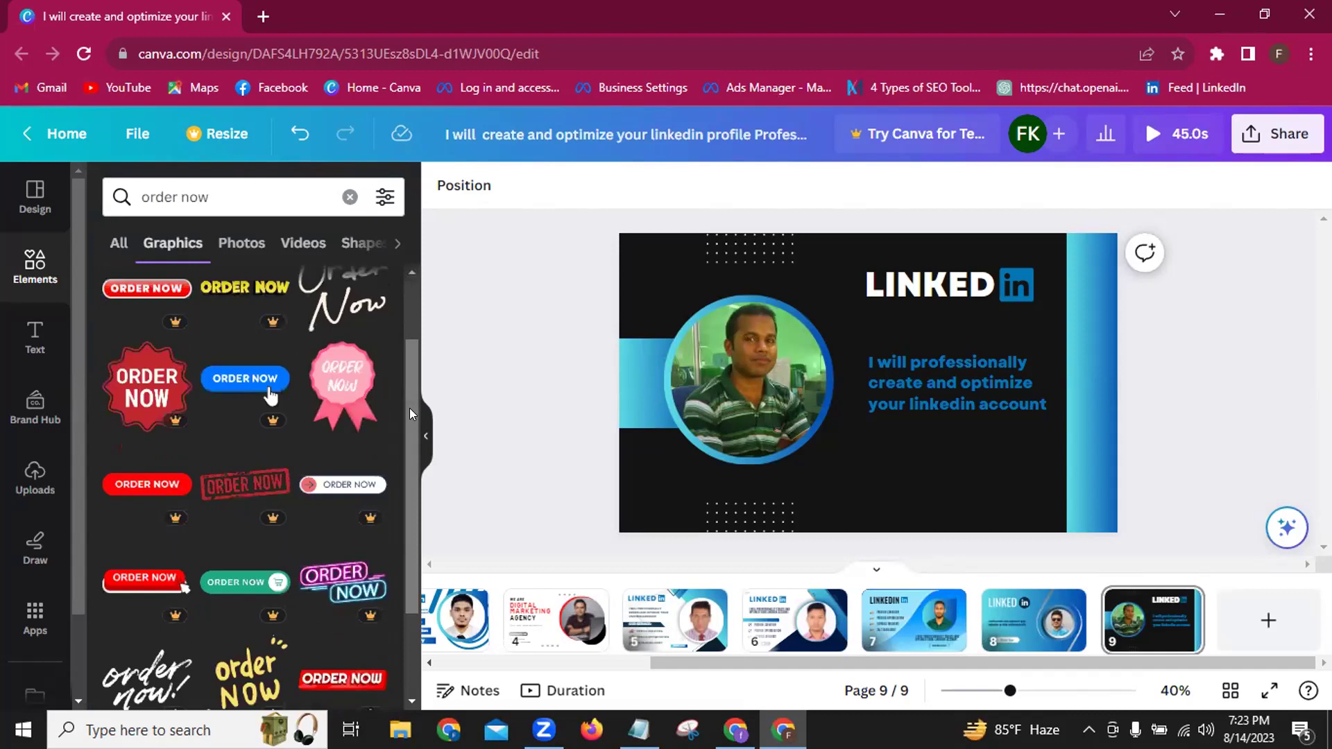
scroll(410, 414, "up", 2)
scroll(409, 414, "down", 4)
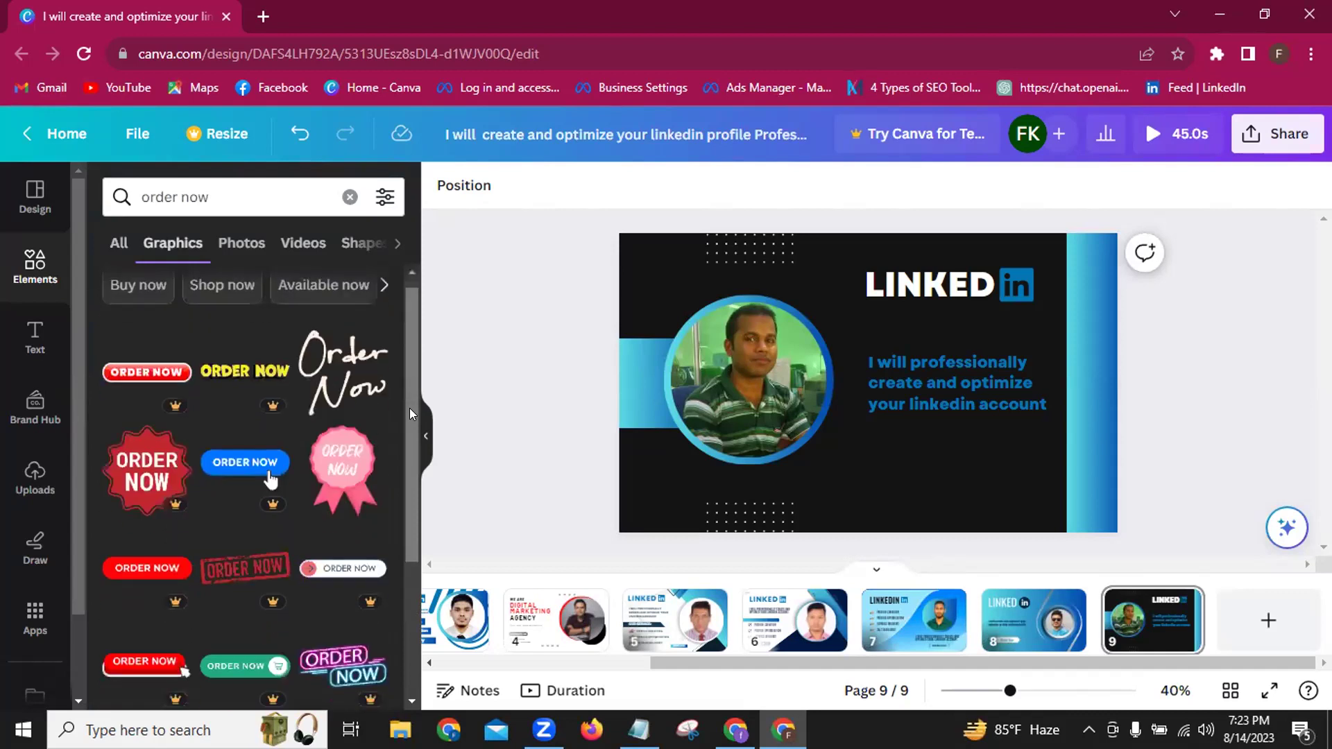
scroll(409, 407, "down", 10)
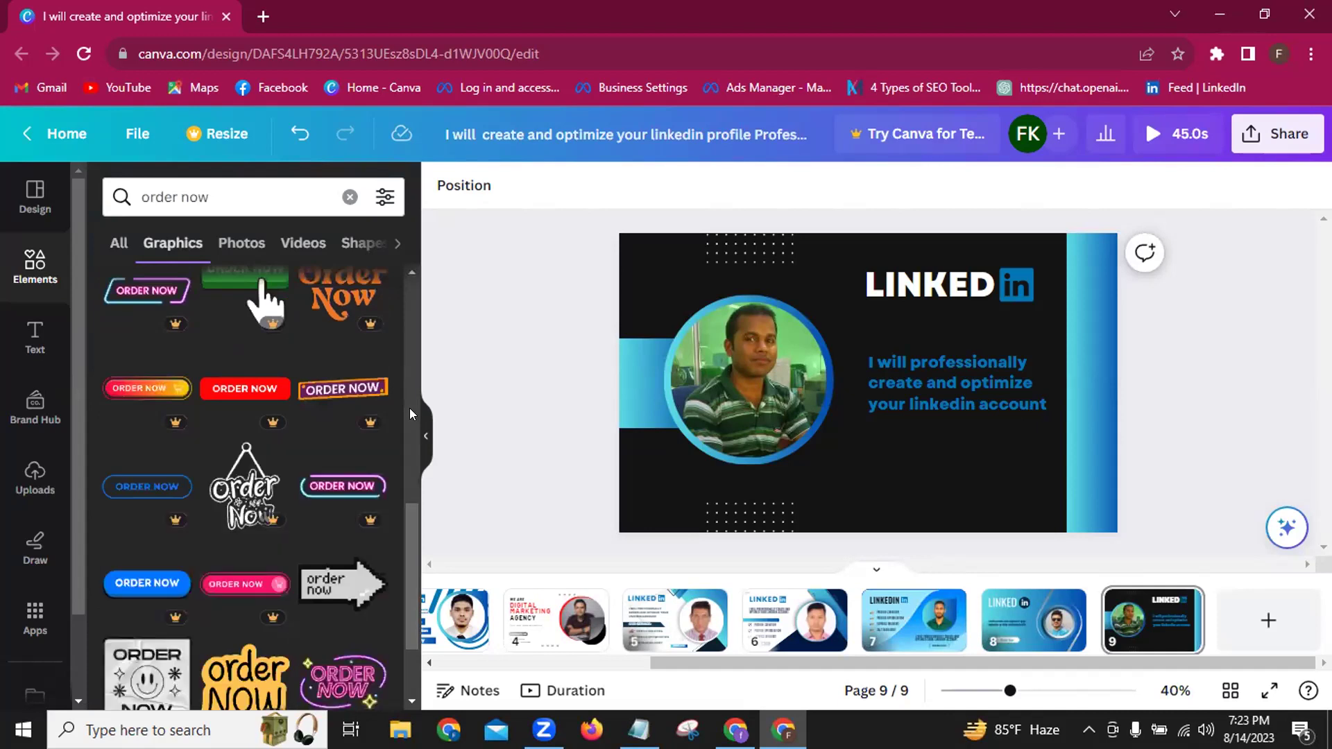
scroll(409, 414, "down", 2)
scroll(410, 414, "down", 4)
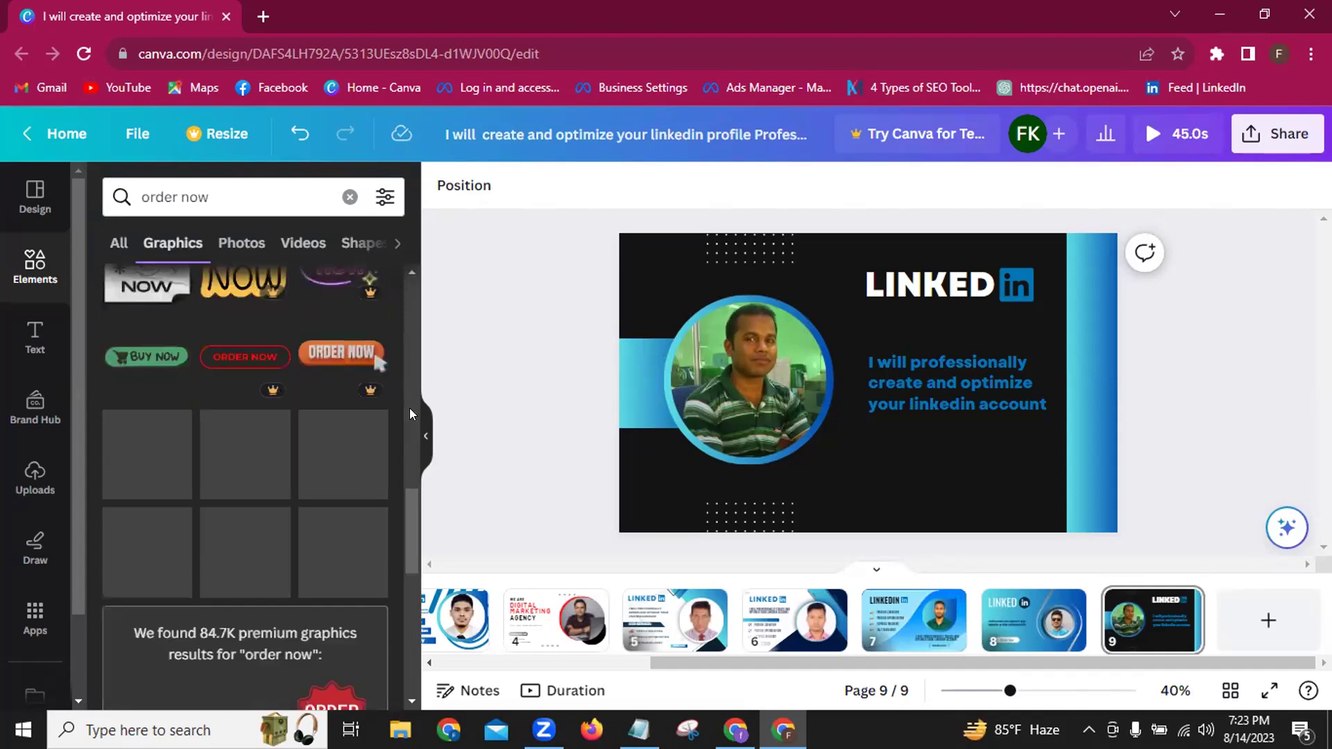
scroll(410, 414, "down", 2)
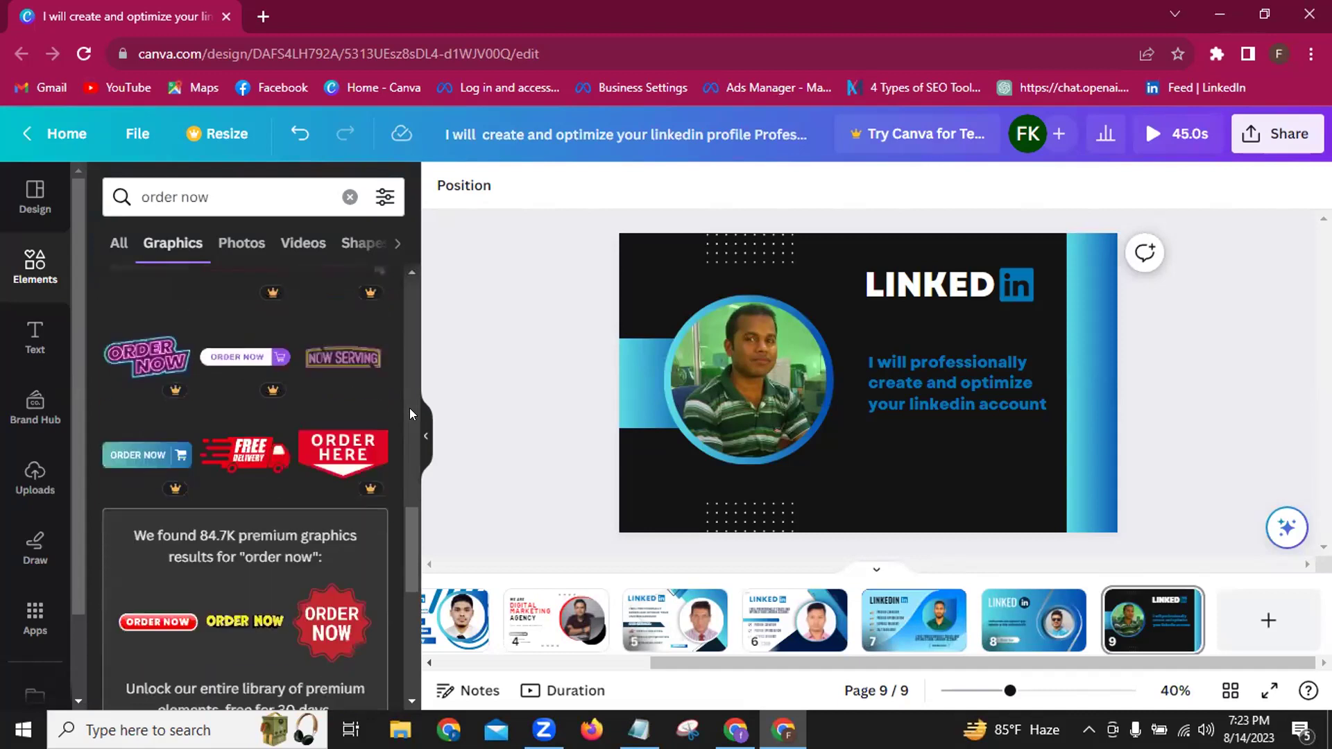
scroll(409, 408, "down", 4)
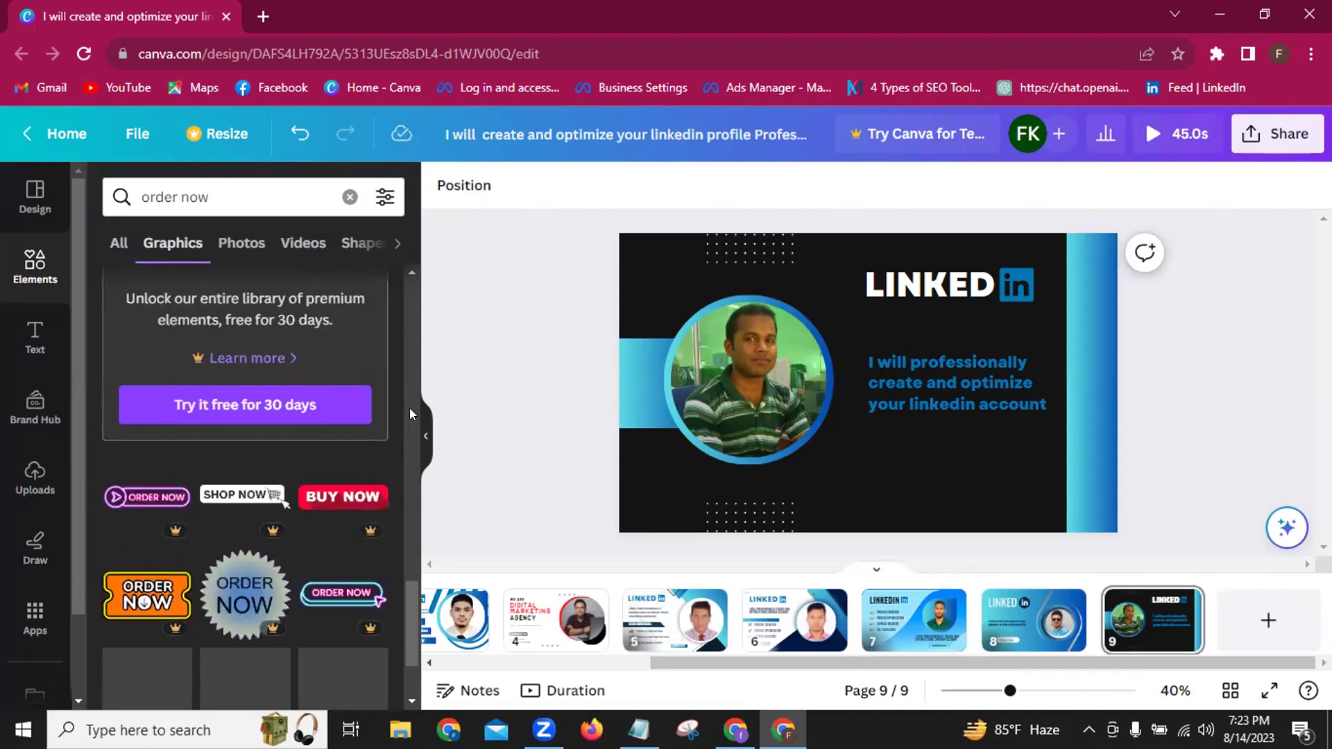
scroll(410, 408, "down", 2)
scroll(409, 408, "down", 2)
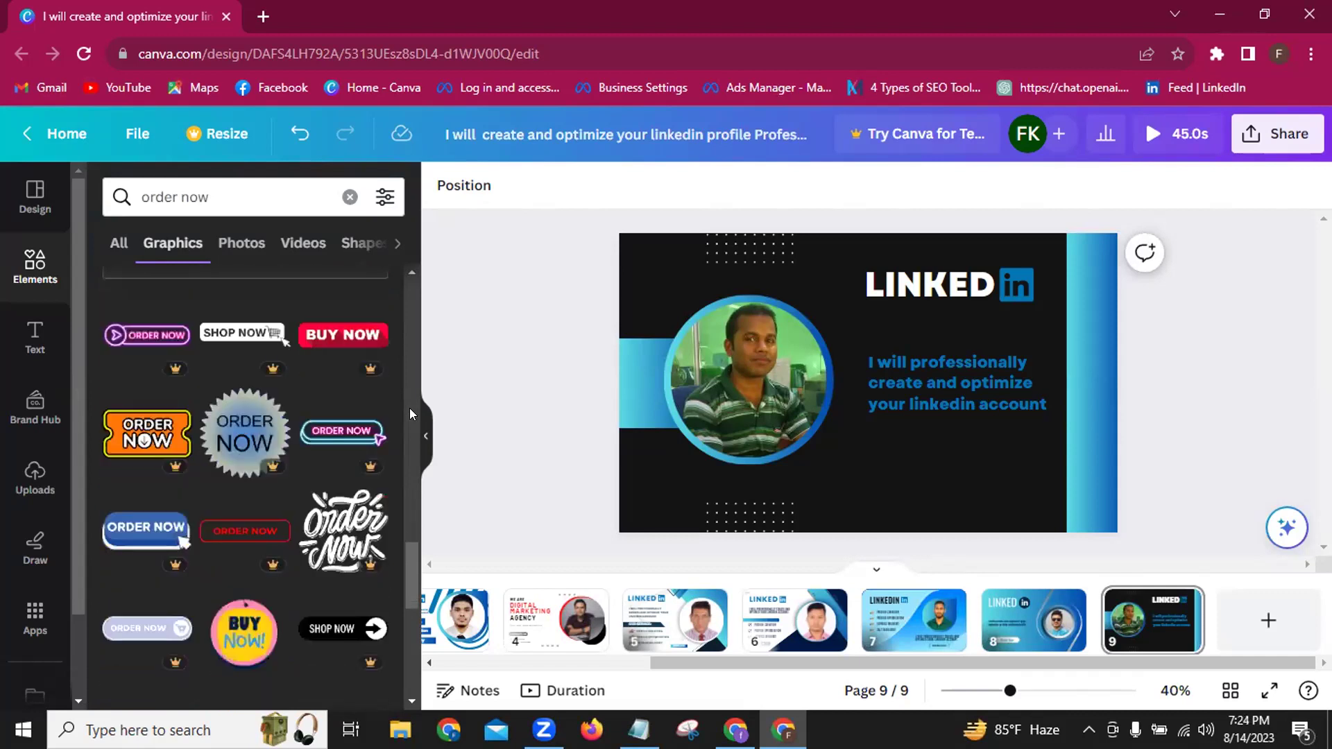
scroll(409, 408, "down", 2)
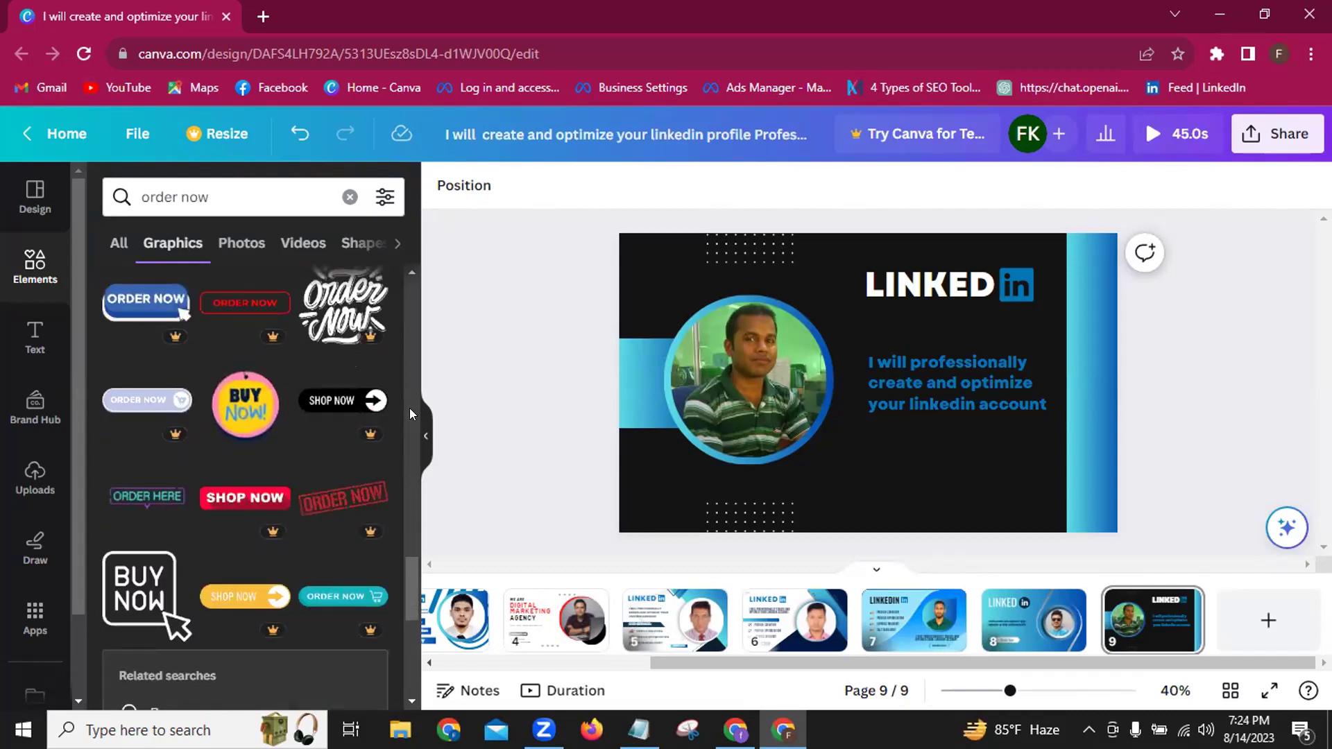
scroll(410, 408, "down", 2)
scroll(410, 408, "down", 3)
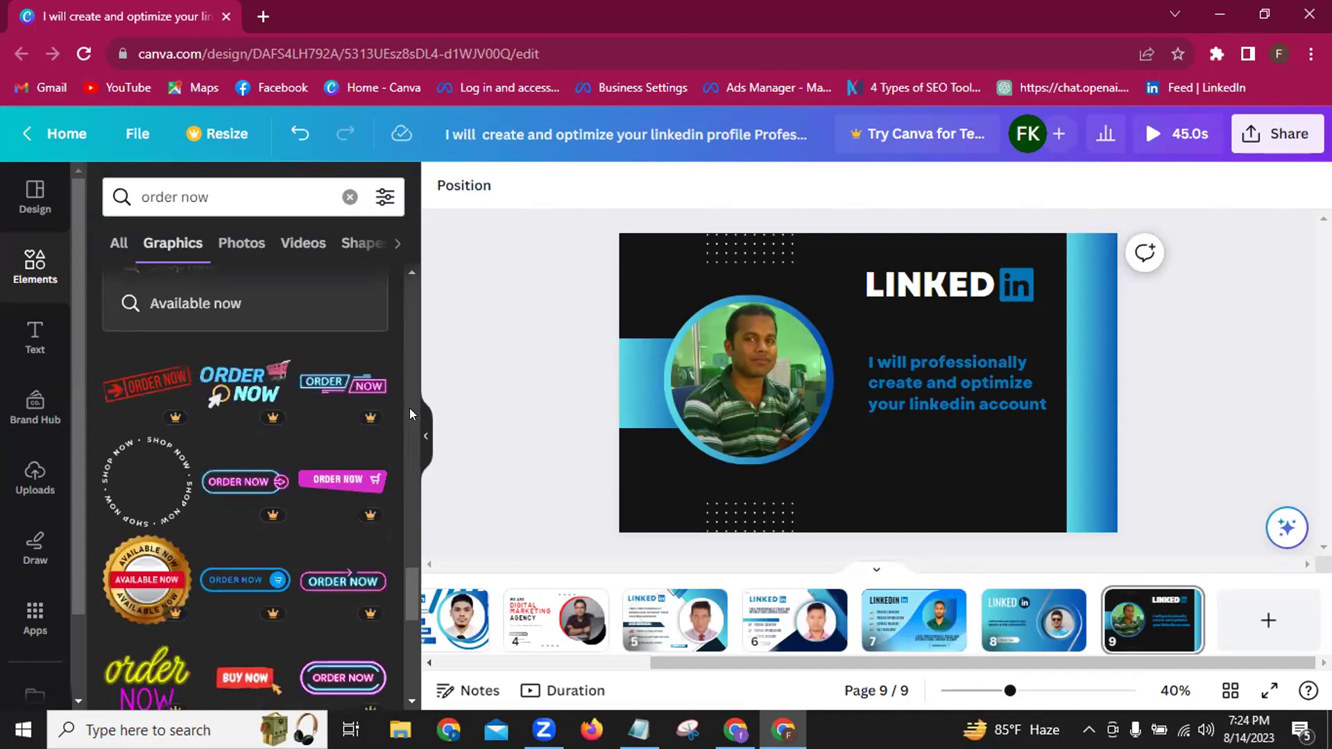
scroll(409, 408, "down", 3)
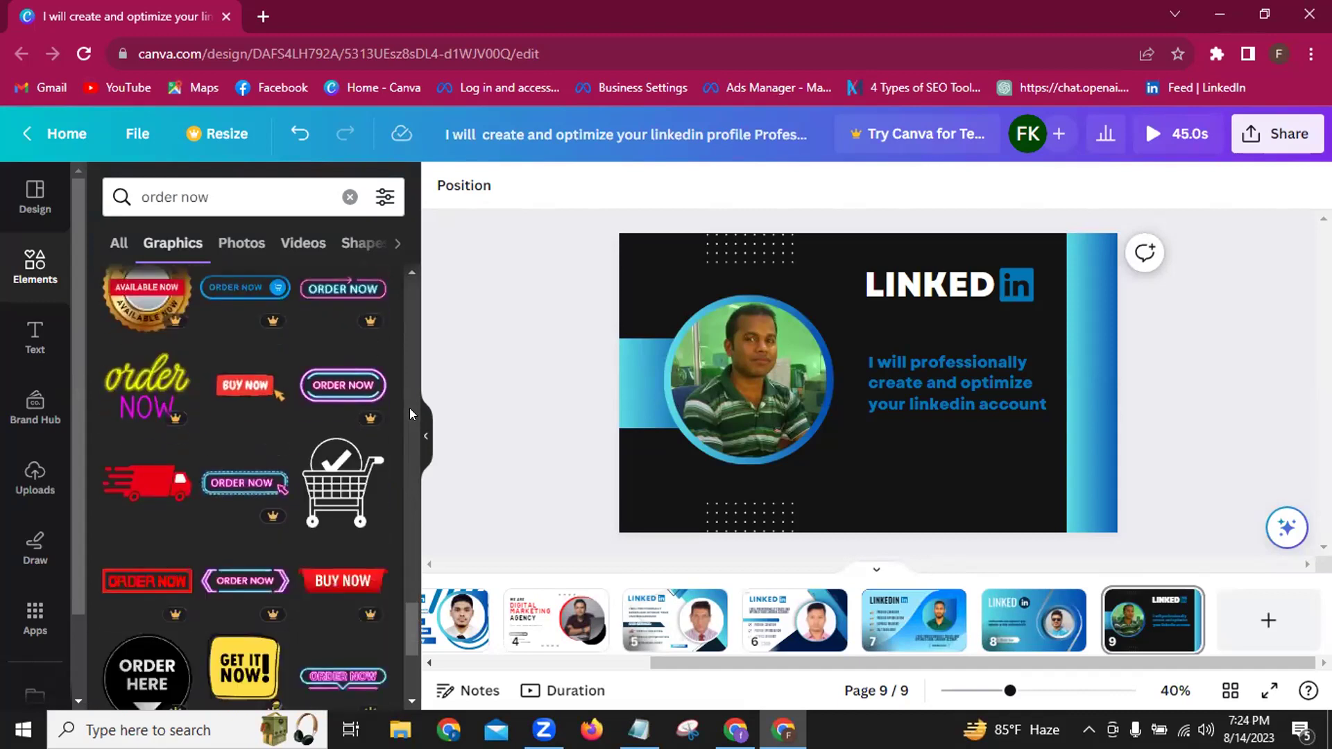
scroll(409, 408, "down", 3)
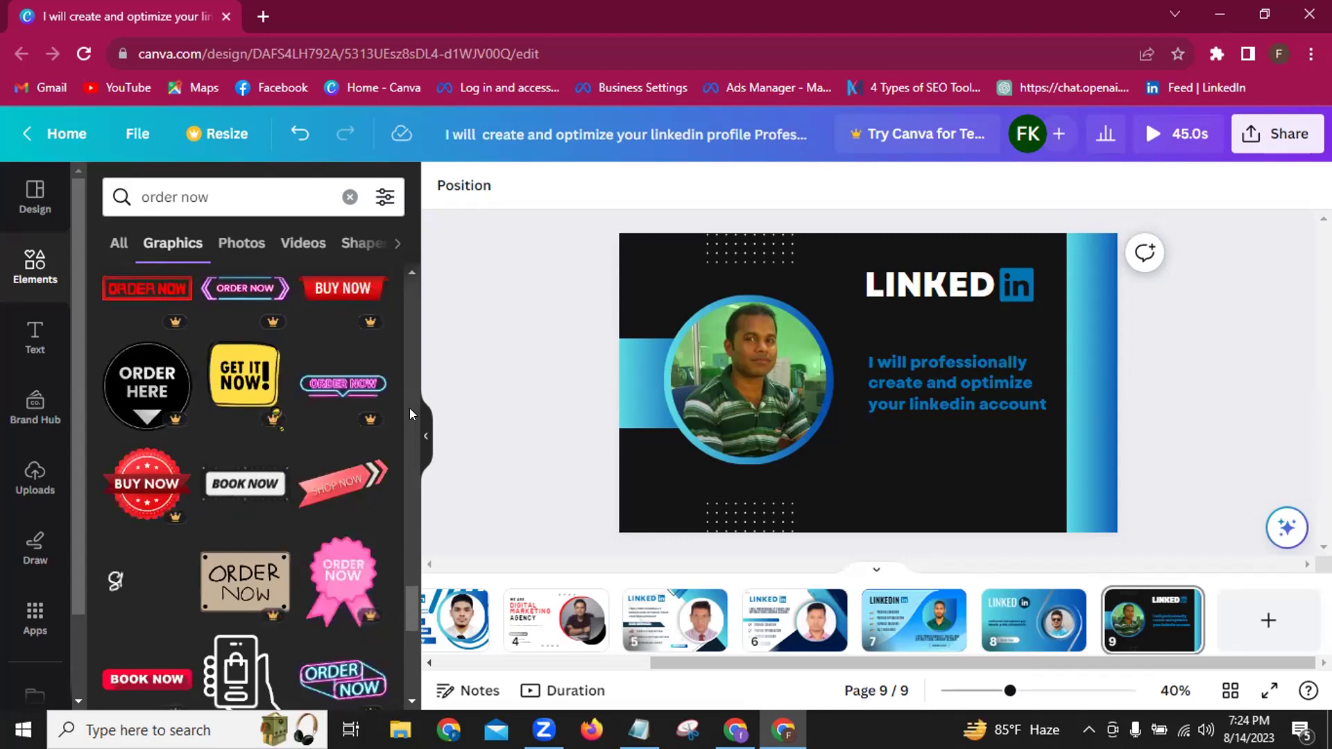
scroll(410, 414, "down", 3)
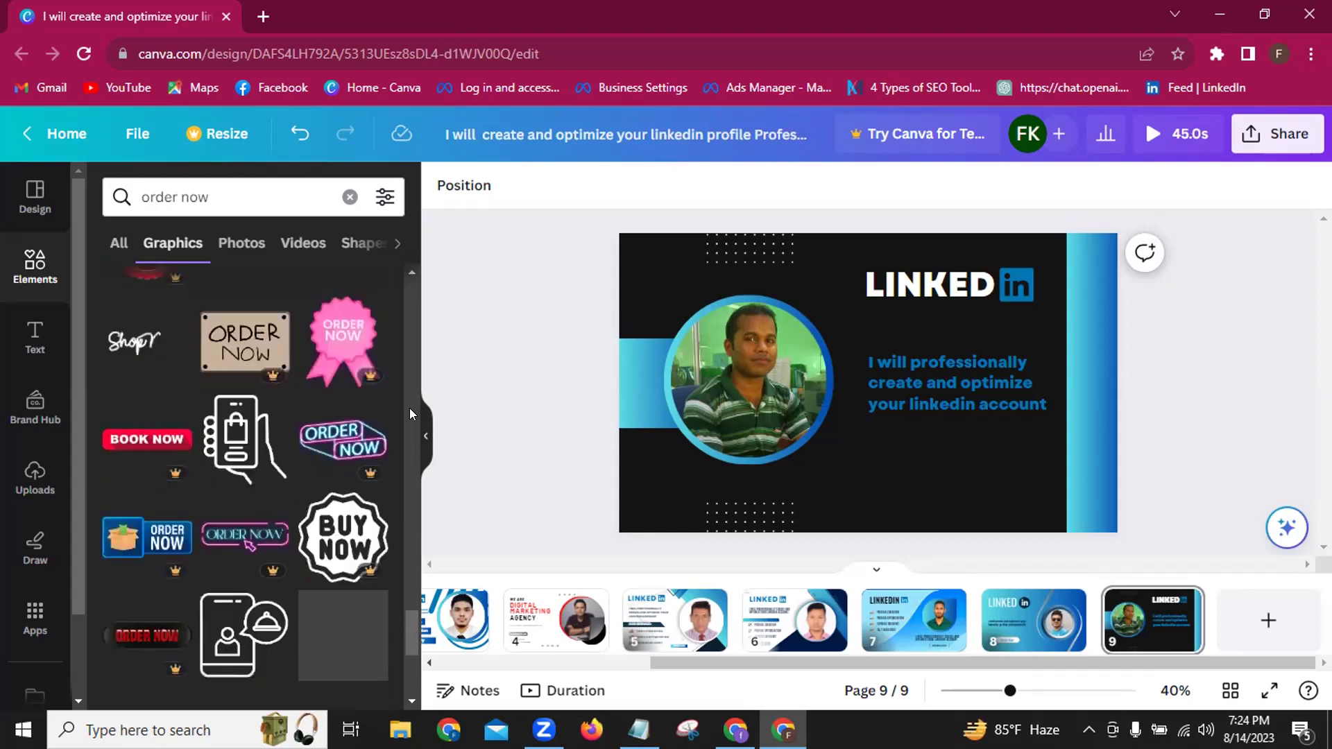
scroll(409, 414, "down", 4)
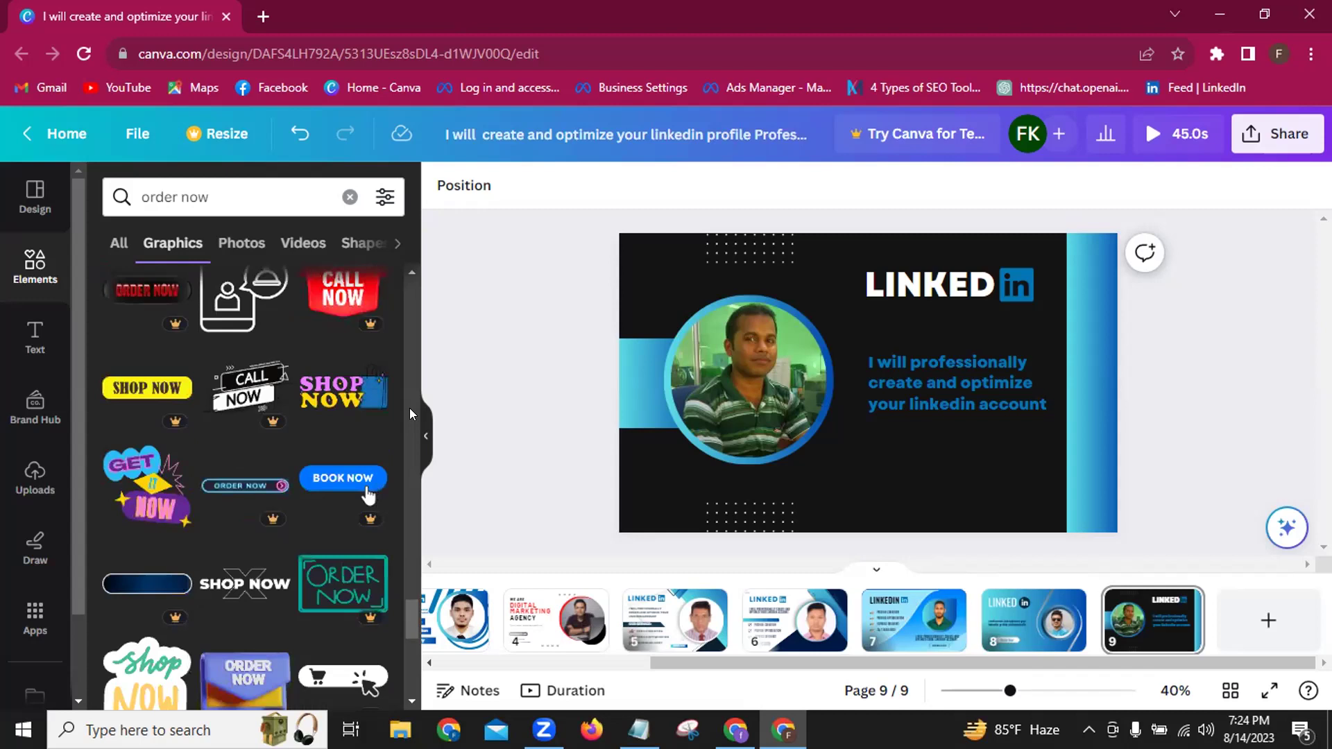
scroll(410, 414, "down", 2)
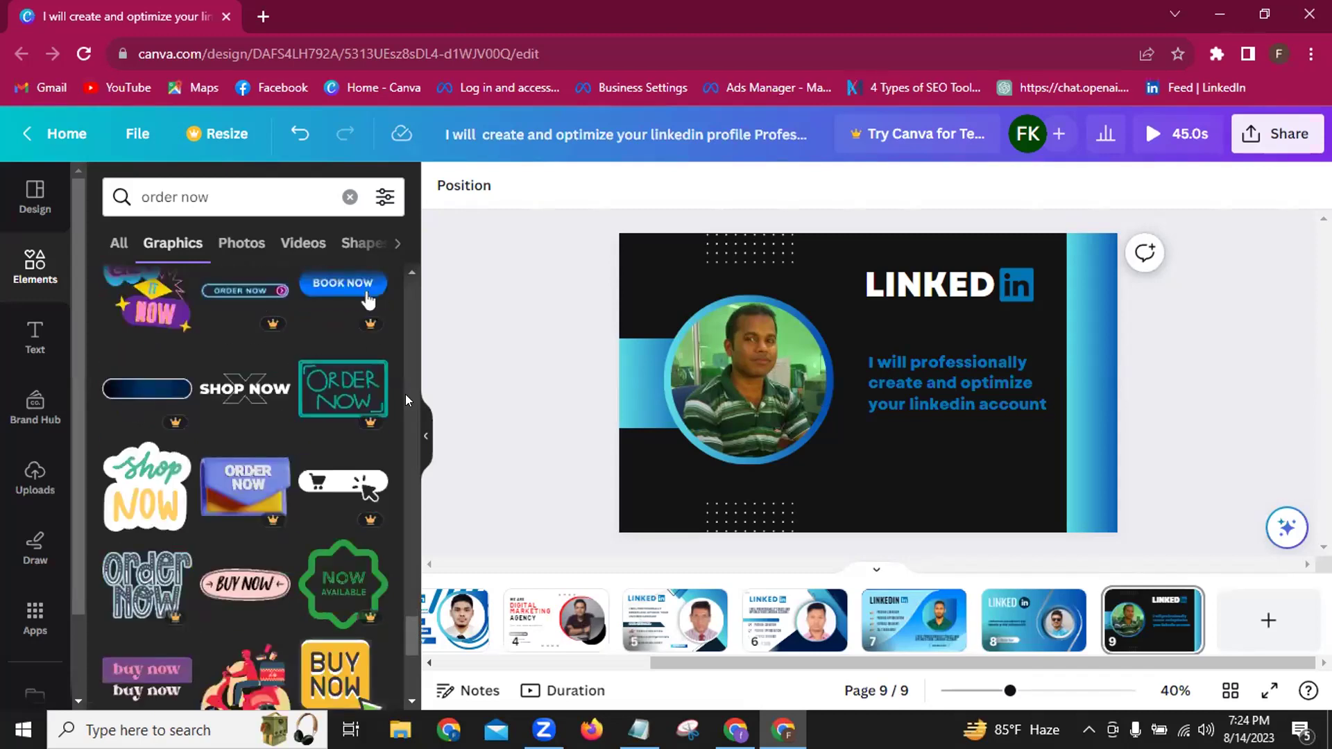
left_click(31, 347)
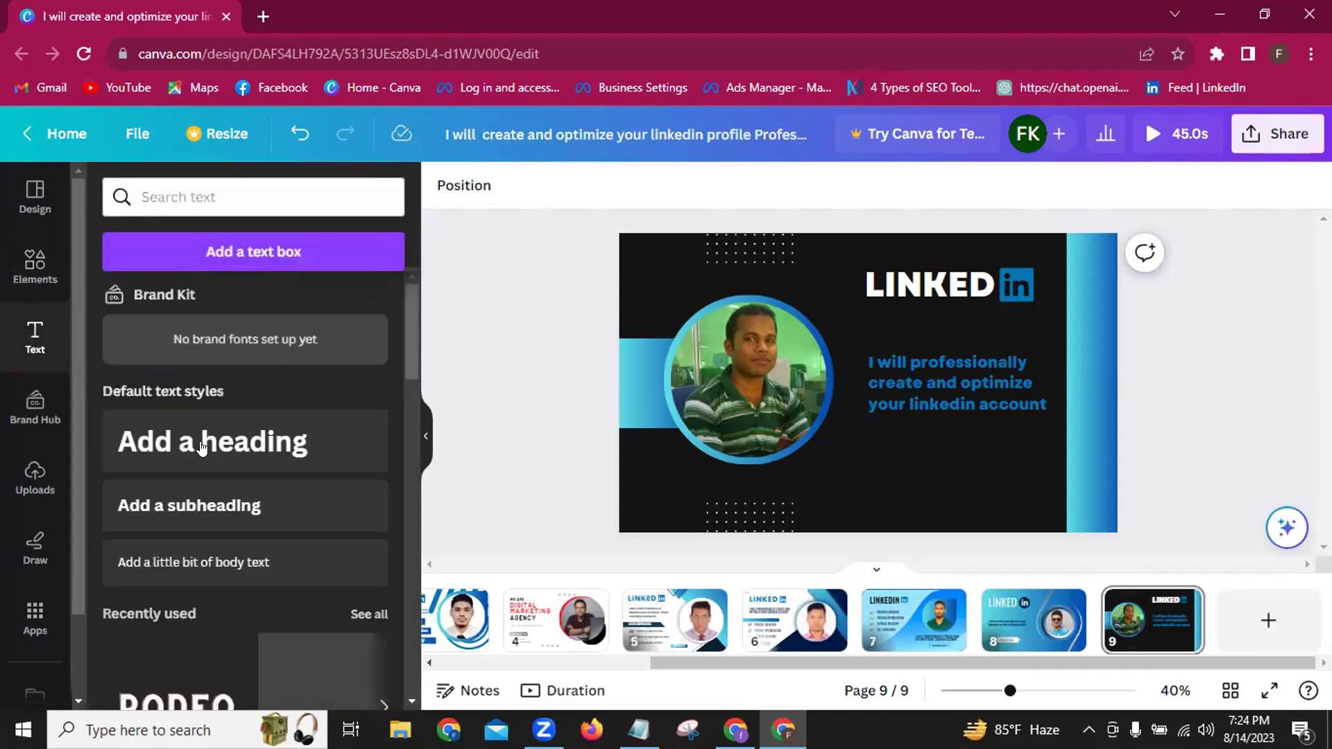
Add a heading reading 'ORDER NOW' and widen its box to fit one line.
left_click(202, 448)
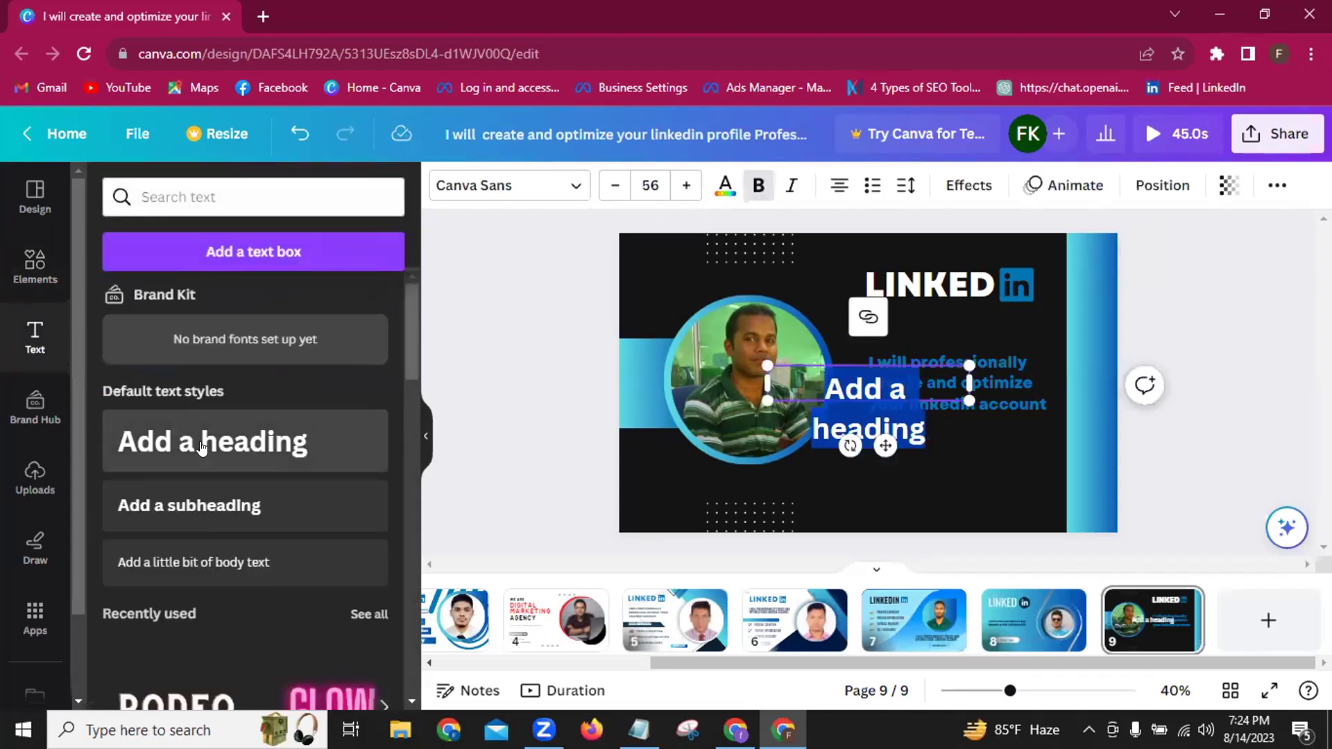
key("BackSpace")
type("ORDER")
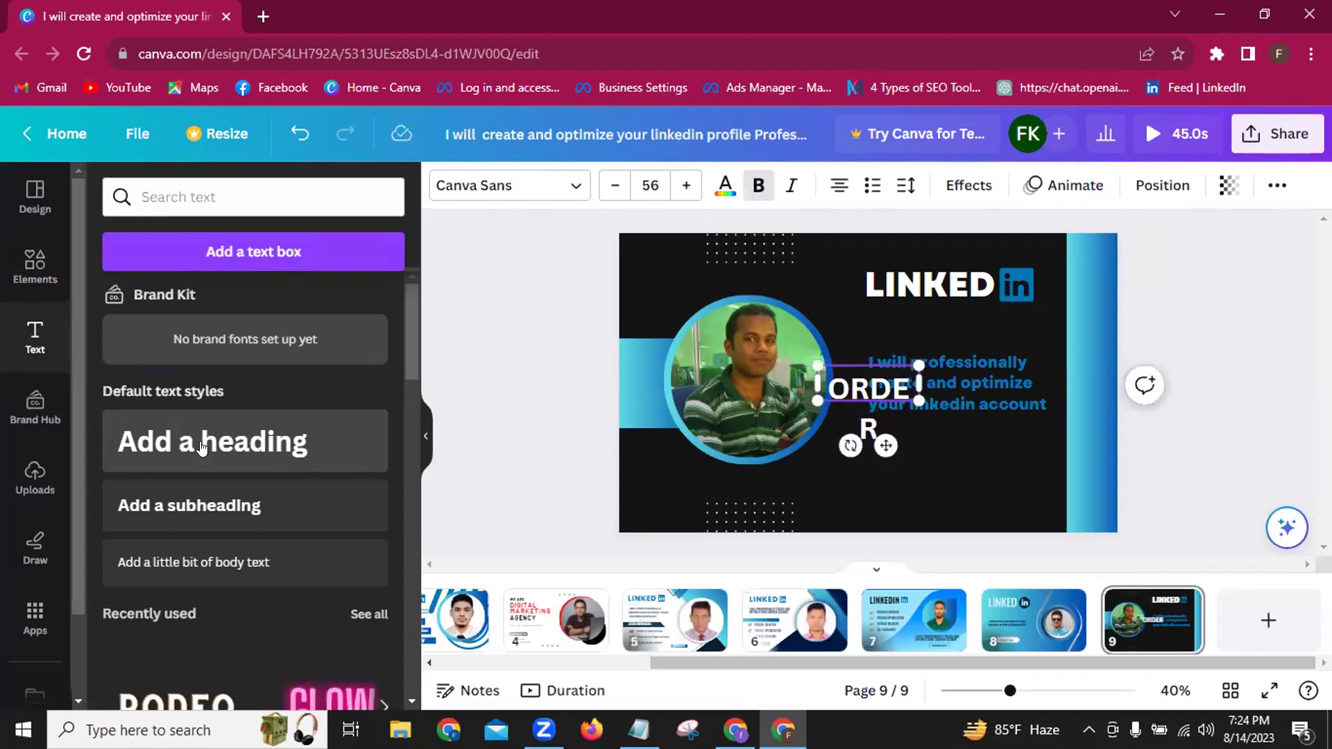
type(" NOW")
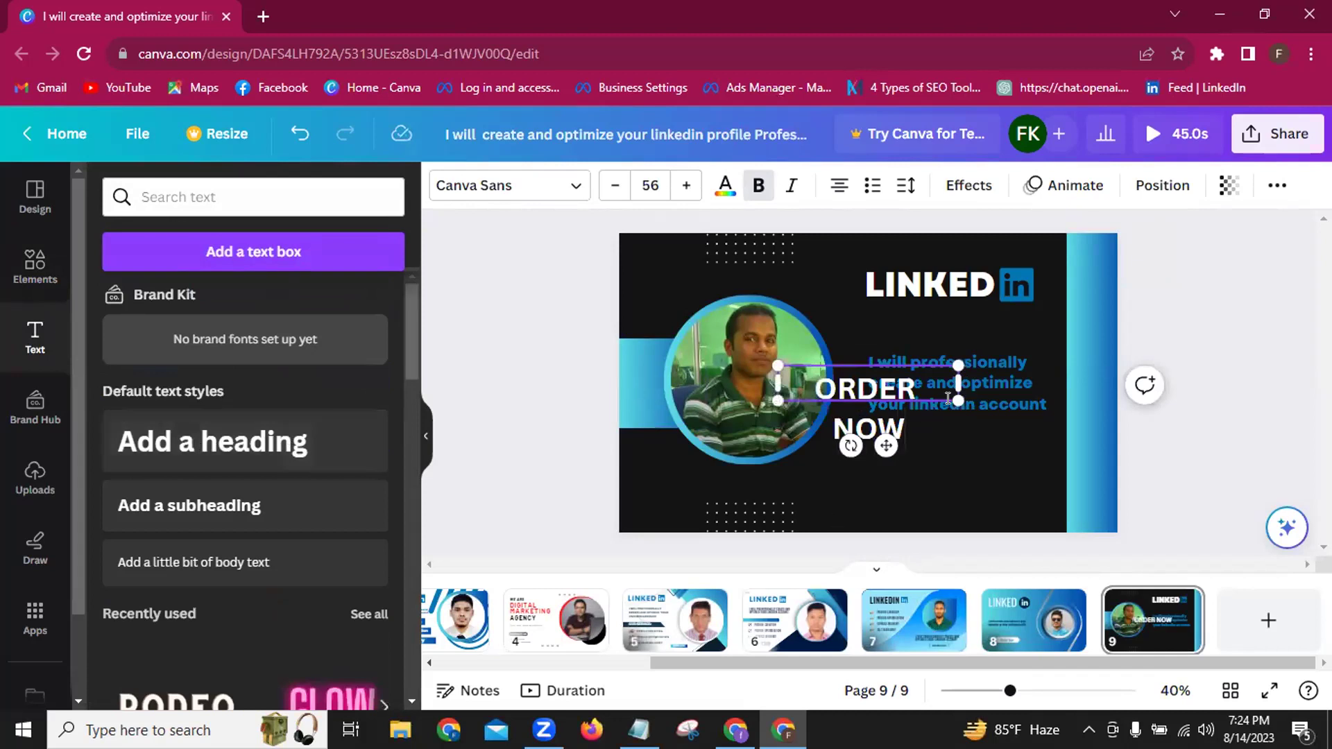
left_click_drag(1015, 373, 1017, 382)
Shrink the ORDER NOW heading's font size down to 30.
left_click(610, 185)
left_click(610, 185)
left_click(610, 185)
left_click(609, 186)
left_click(610, 185)
left_click(611, 185)
left_click(611, 186)
left_click(611, 185)
left_click(610, 186)
left_click(610, 185)
left_click(611, 185)
left_click(610, 186)
left_click(610, 186)
left_click(610, 186)
left_click(611, 185)
left_click(611, 185)
left_click(611, 186)
left_click(610, 185)
left_click(611, 185)
left_click(611, 185)
left_click(611, 185)
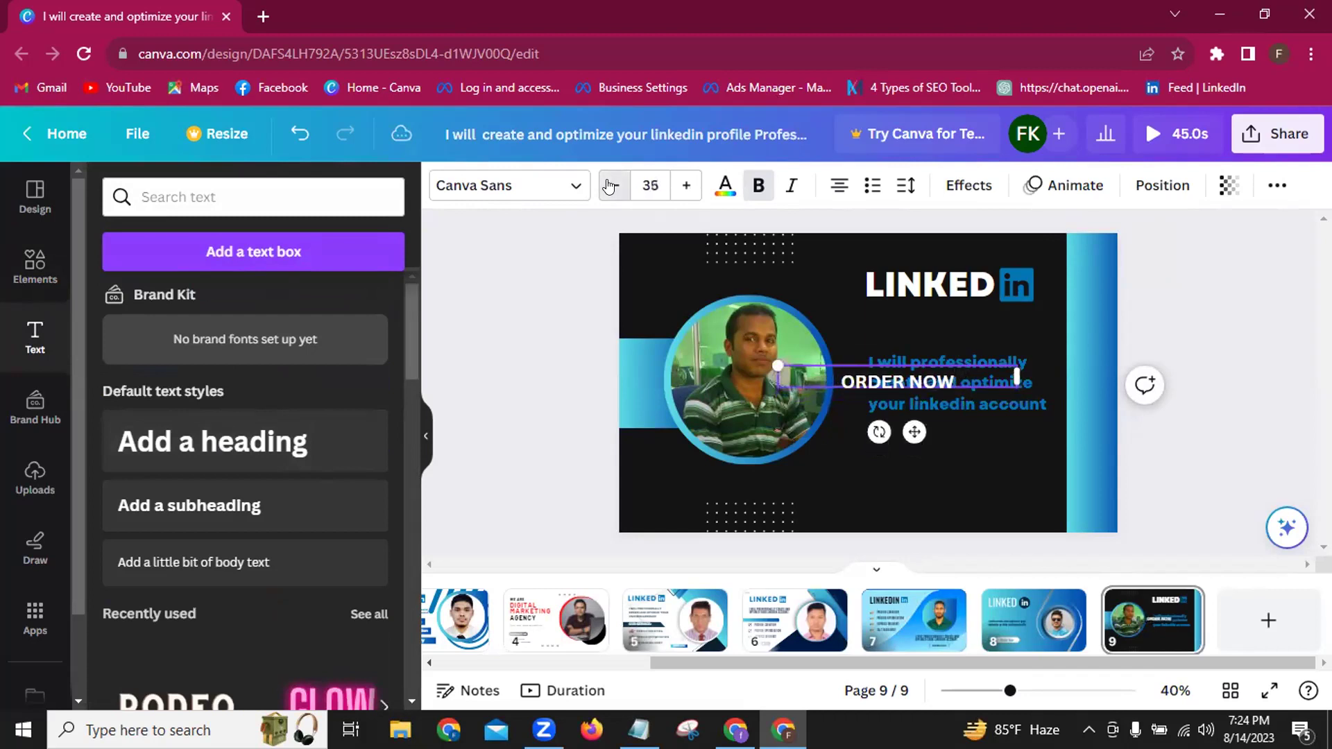
left_click(611, 185)
left_click(611, 186)
left_click(610, 185)
left_click(611, 185)
left_click(610, 185)
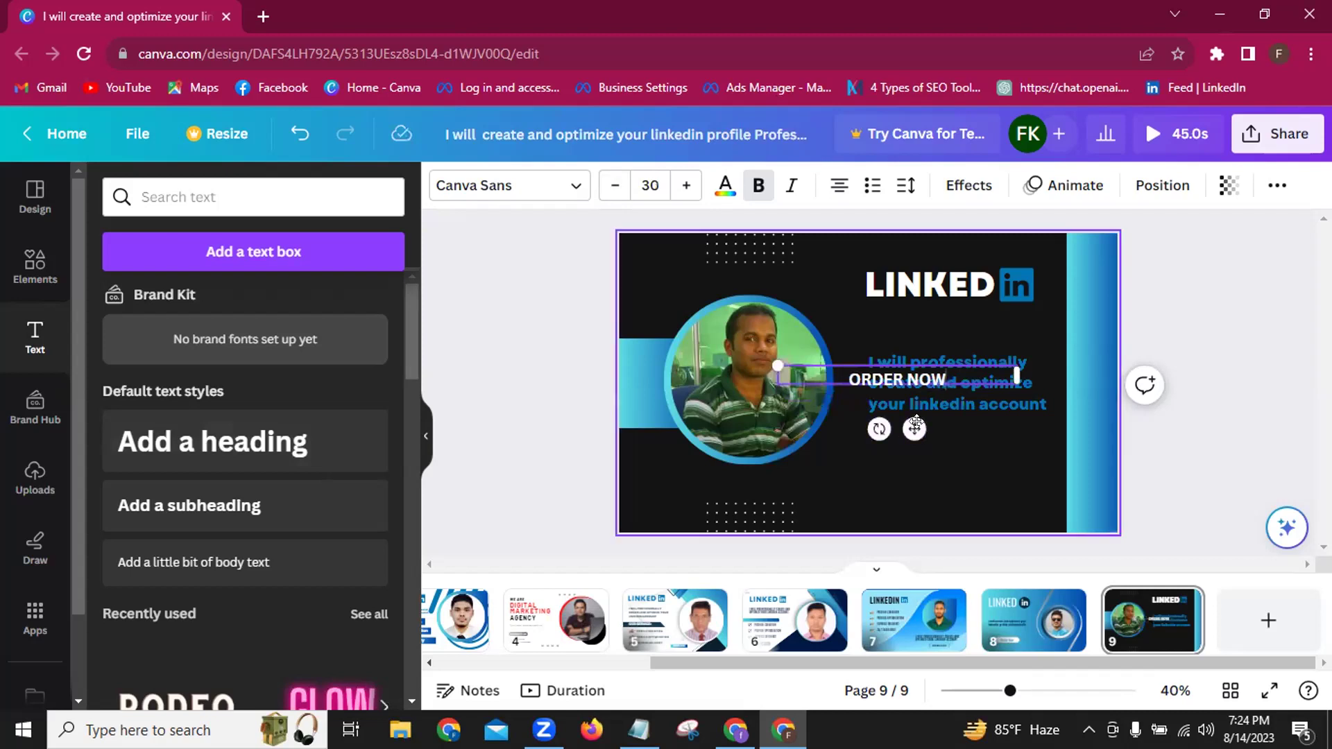
Move ORDER NOW below the tagline and check the fonts of the heading and tagline.
left_click_drag(915, 433, 960, 517)
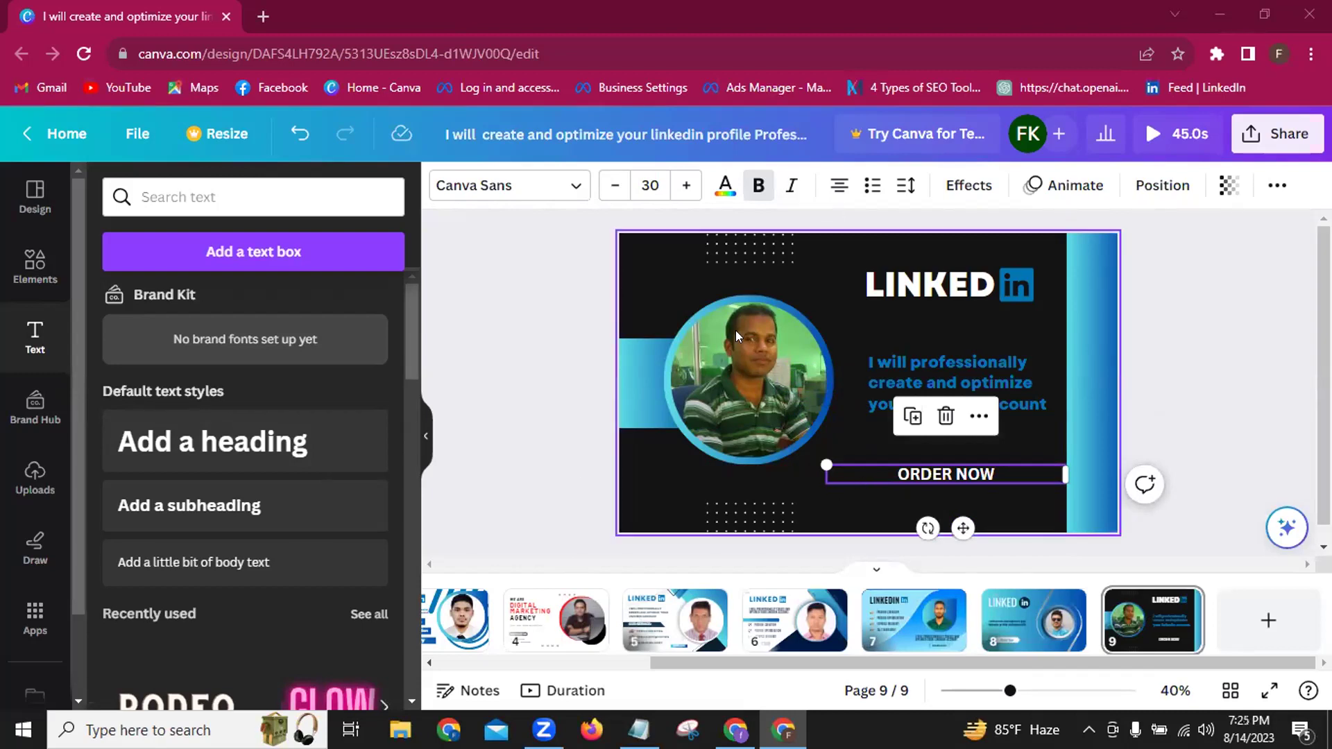
left_click(897, 289)
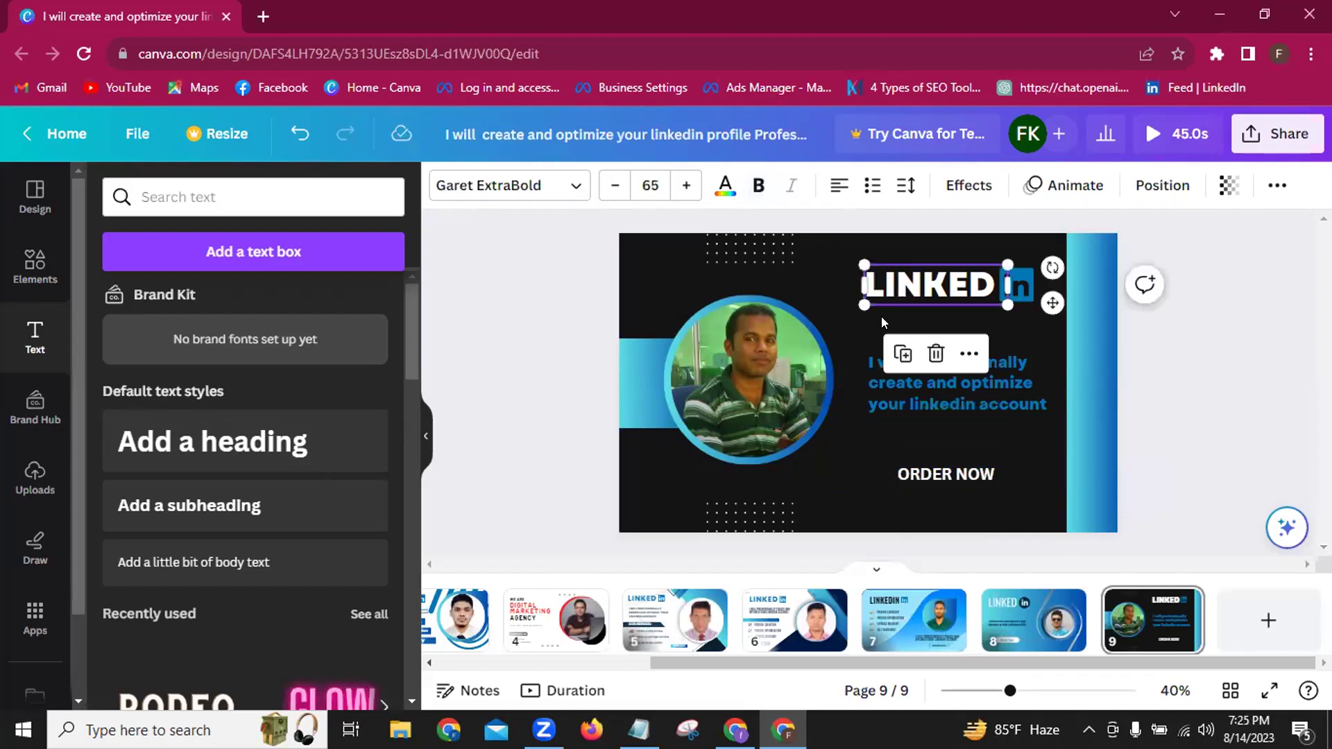
left_click(882, 393)
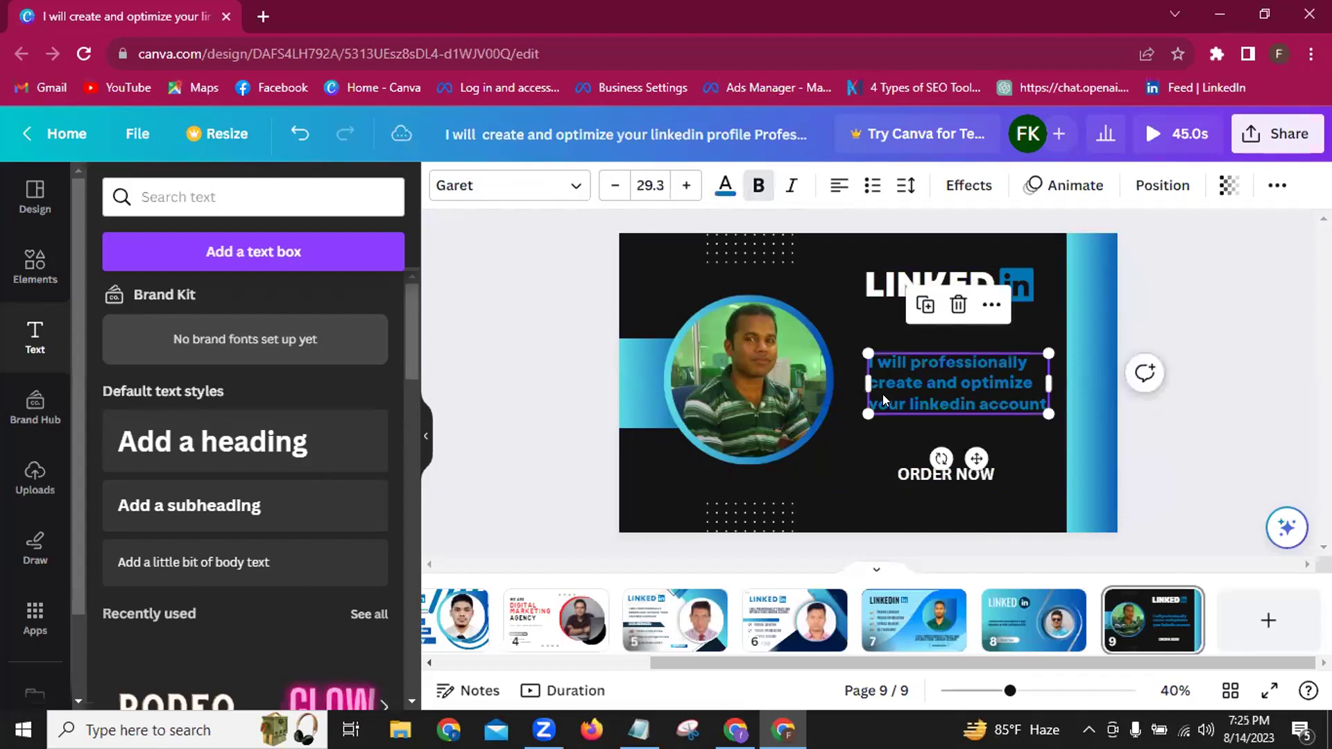
Set ORDER NOW to Garet ExtraBold and return to the Elements results.
left_click(899, 477)
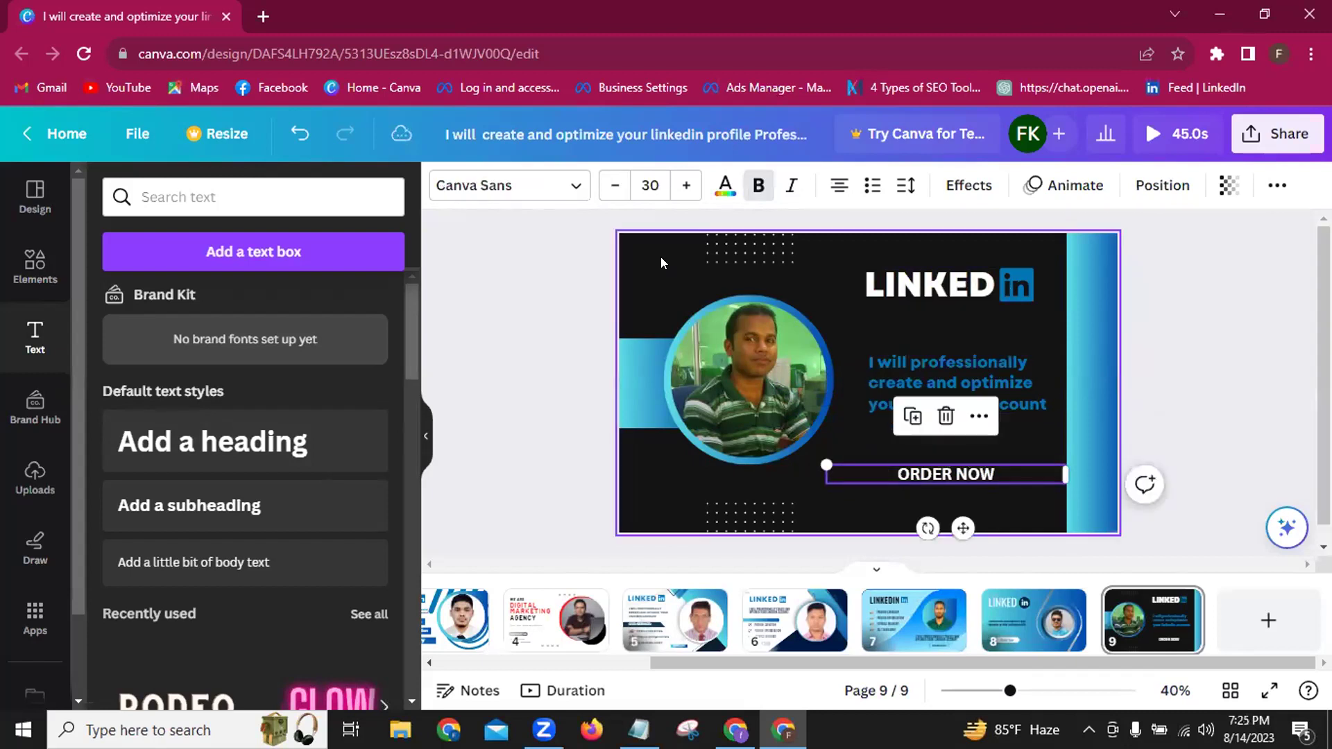
left_click(508, 188)
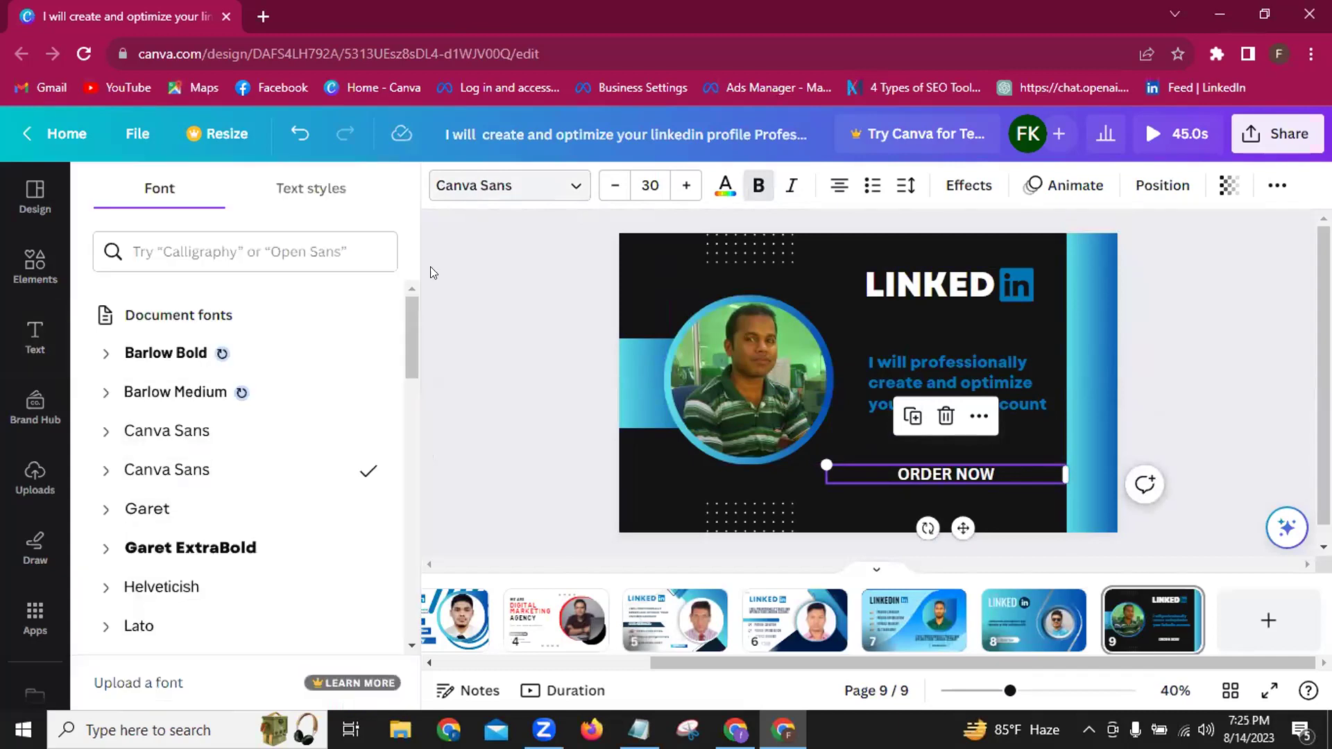
left_click(183, 555)
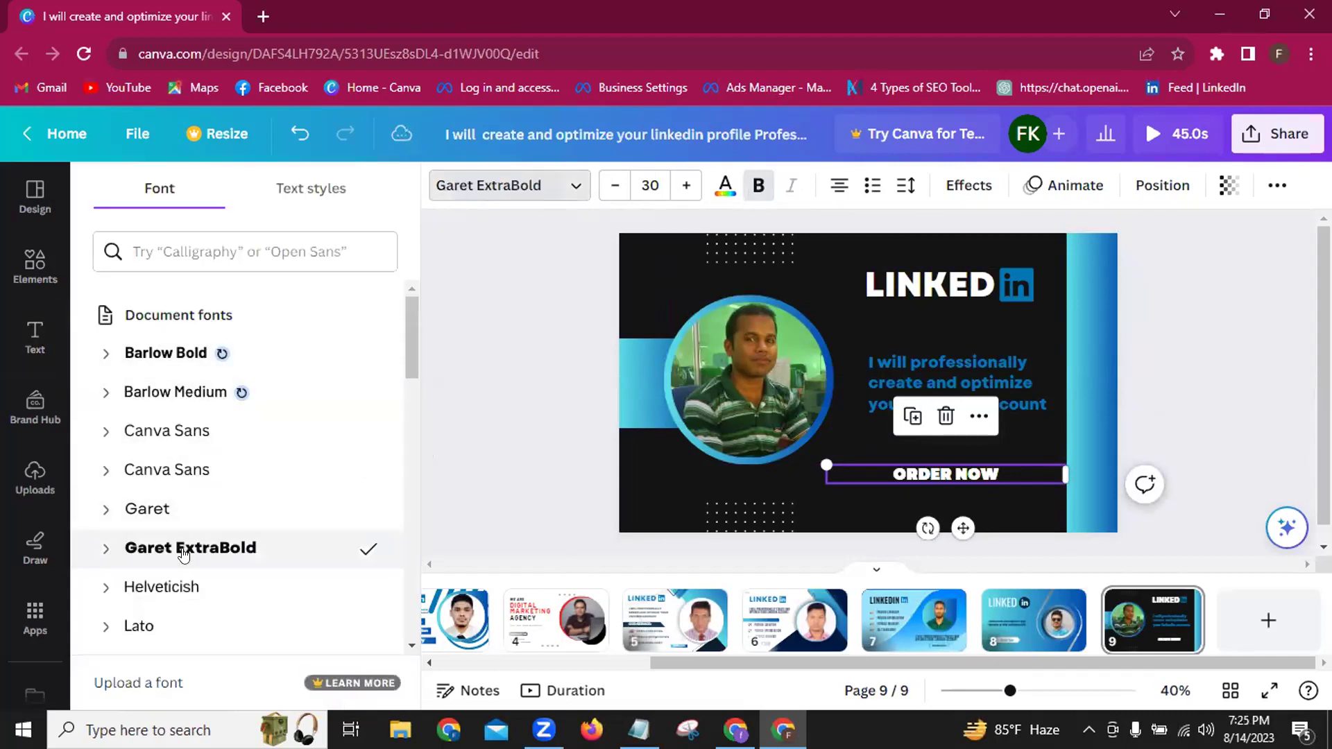
left_click(486, 504)
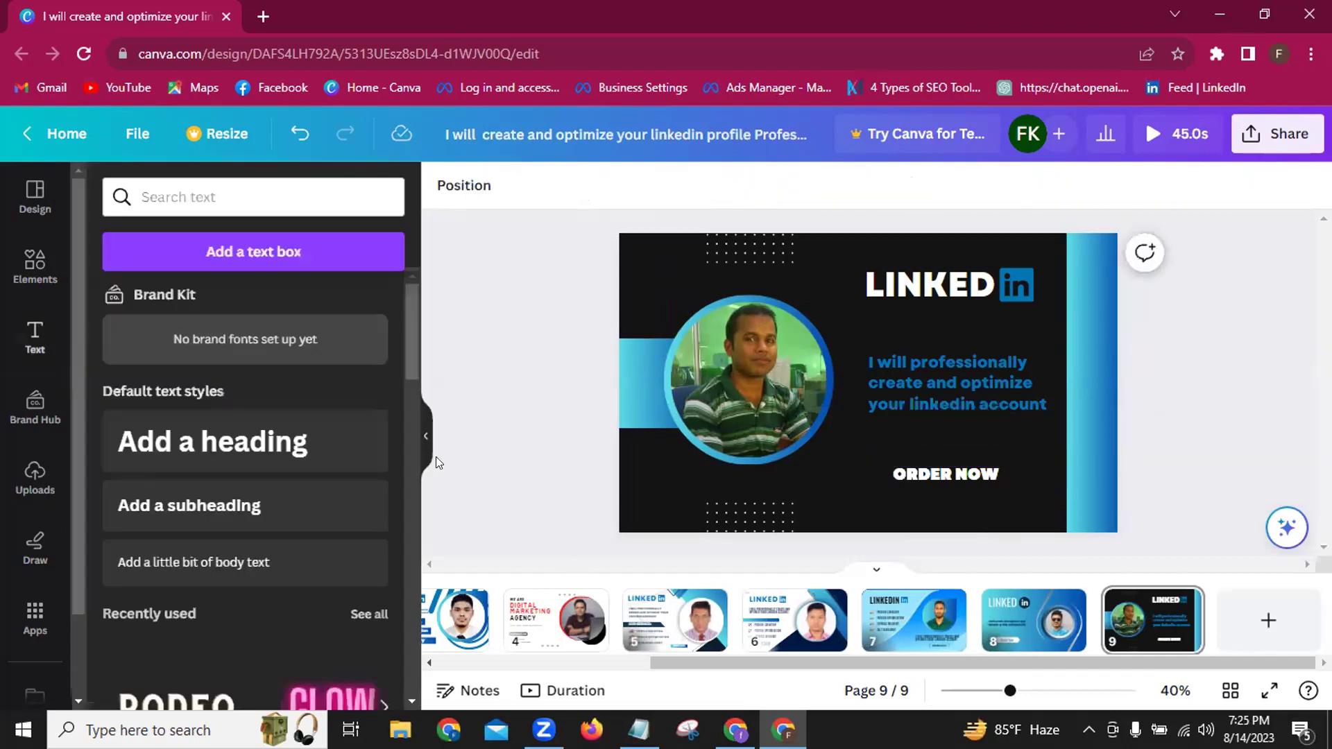
left_click(29, 273)
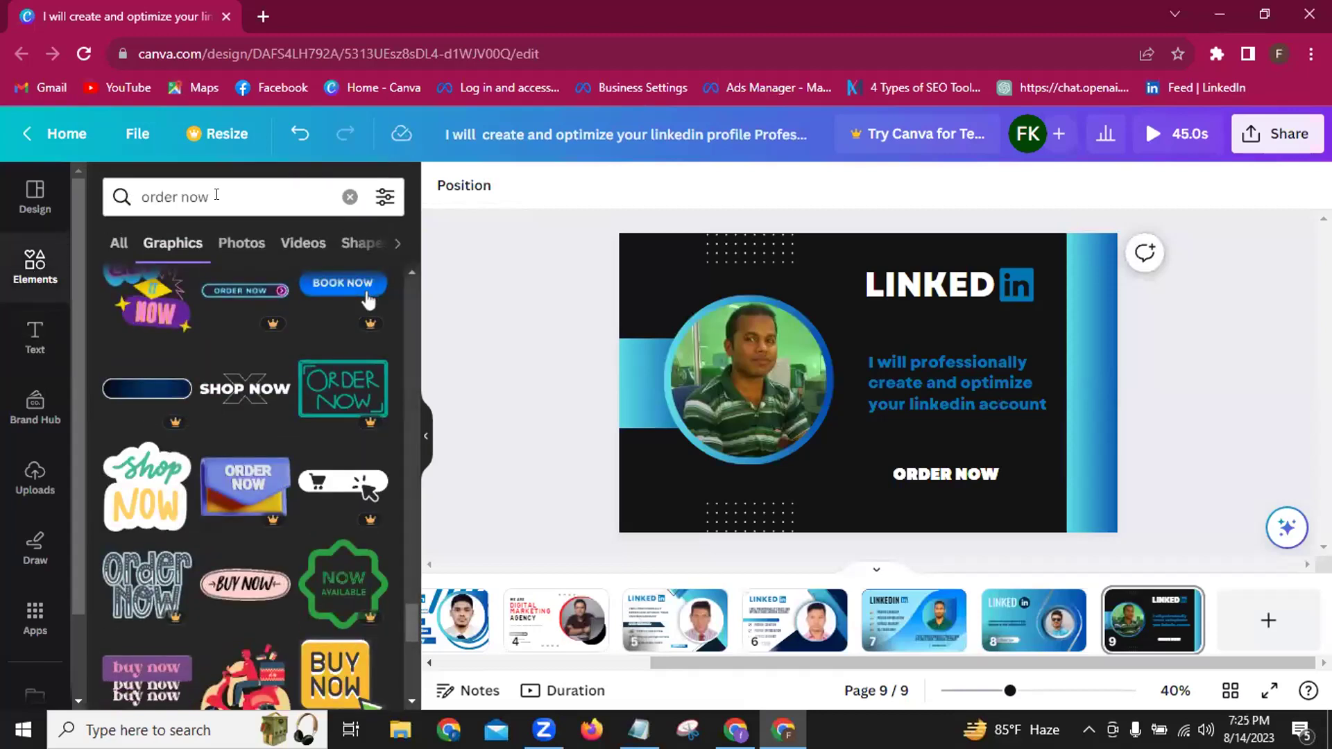
Clear the graphics search, browse the full Shapes collection, and add the pentagon-arrow shape.
left_click(348, 197)
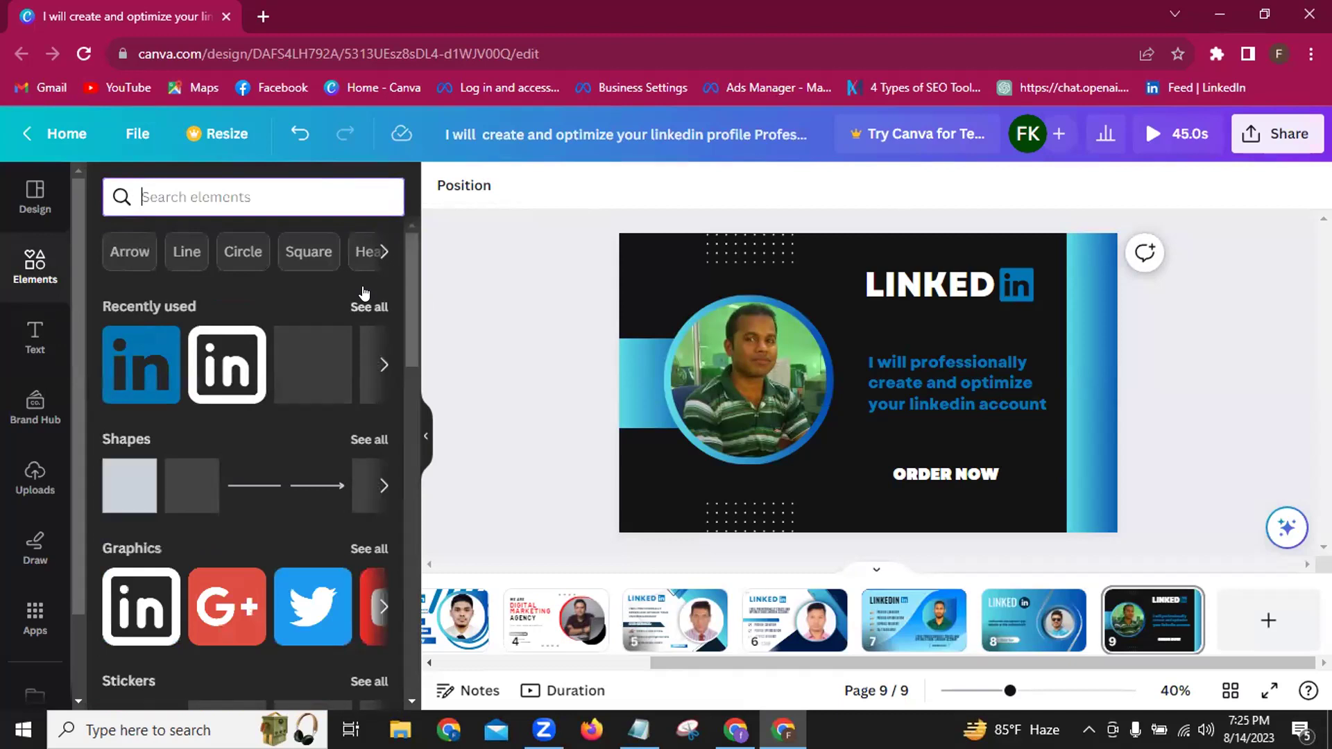
left_click(355, 440)
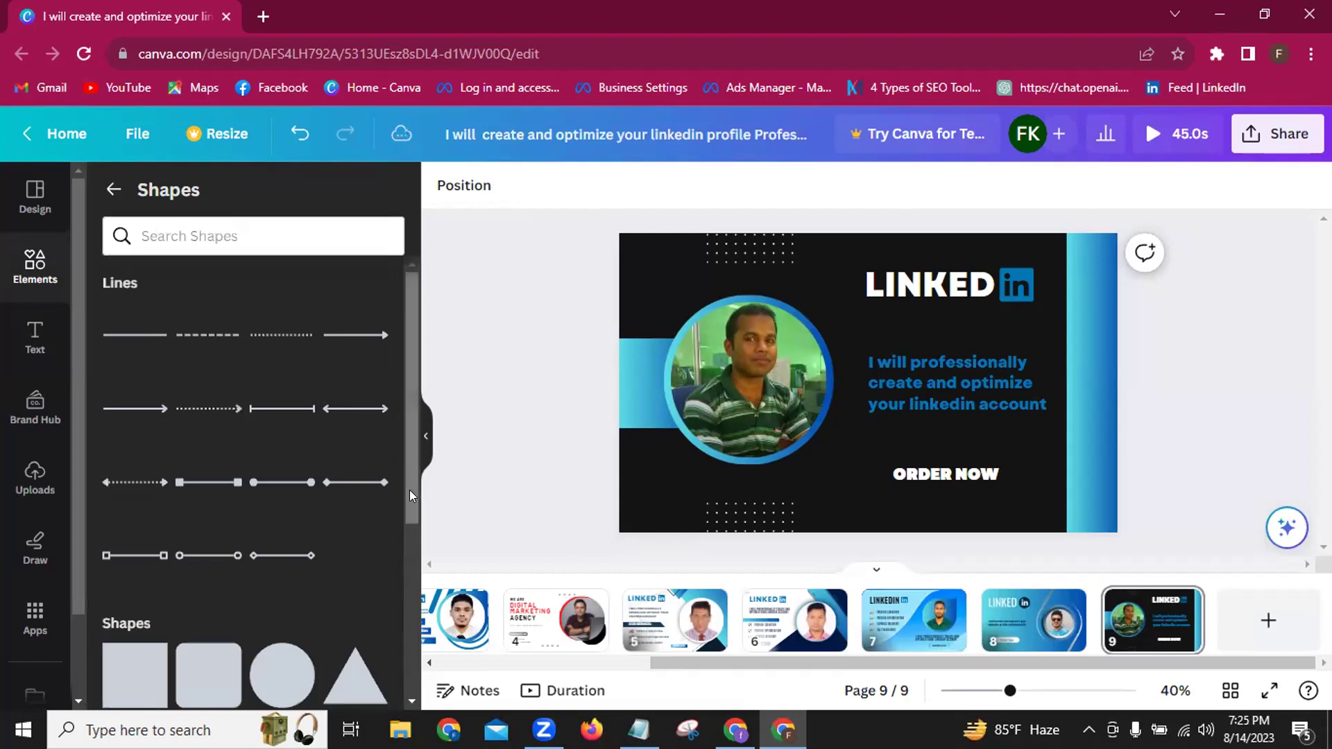
scroll(409, 490, "down", 5)
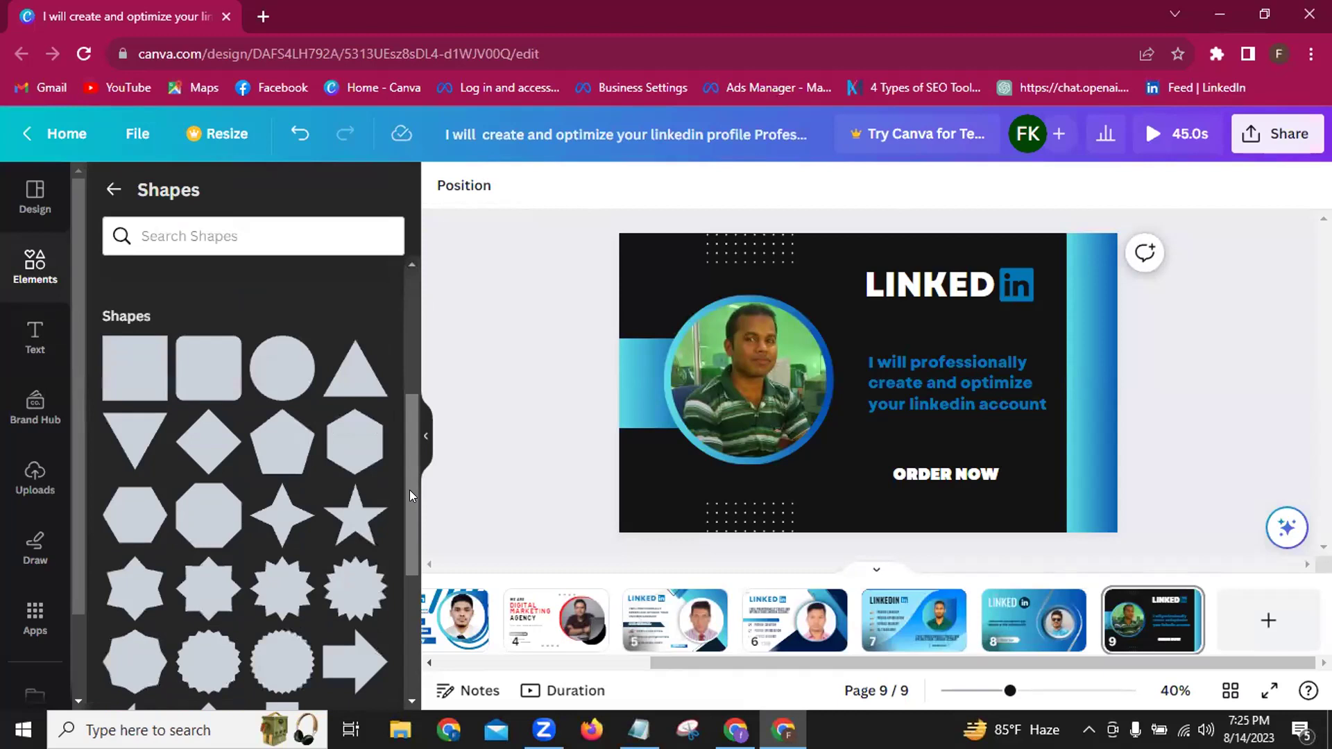
scroll(409, 490, "down", 1)
scroll(409, 490, "down", 1)
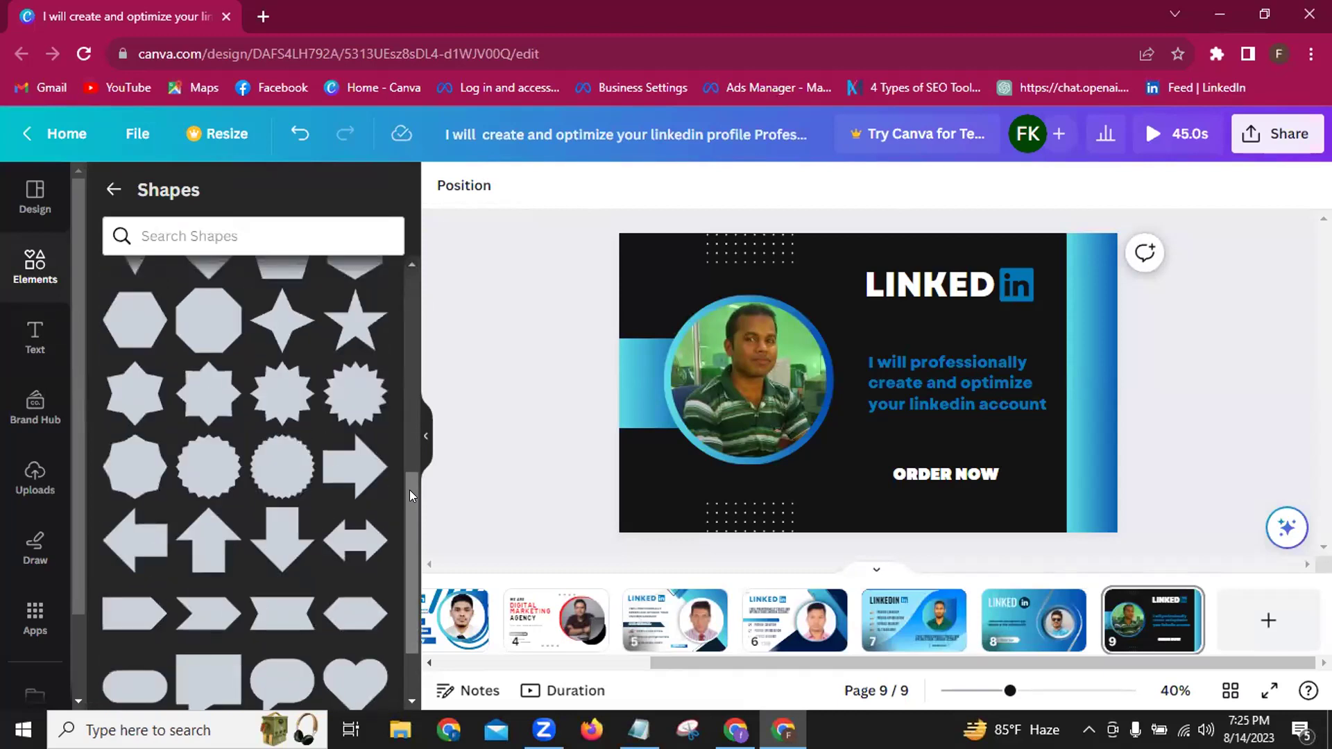
scroll(409, 490, "down", 1)
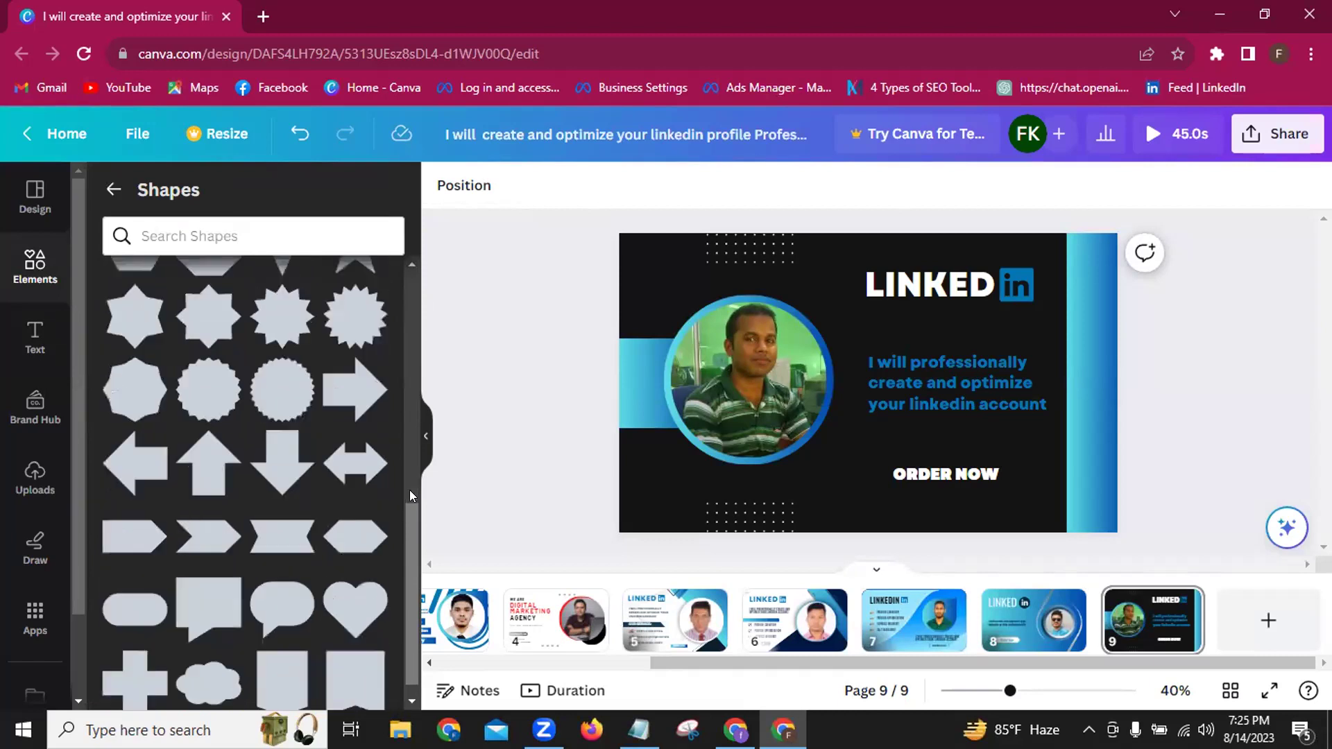
scroll(410, 489, "down", 1)
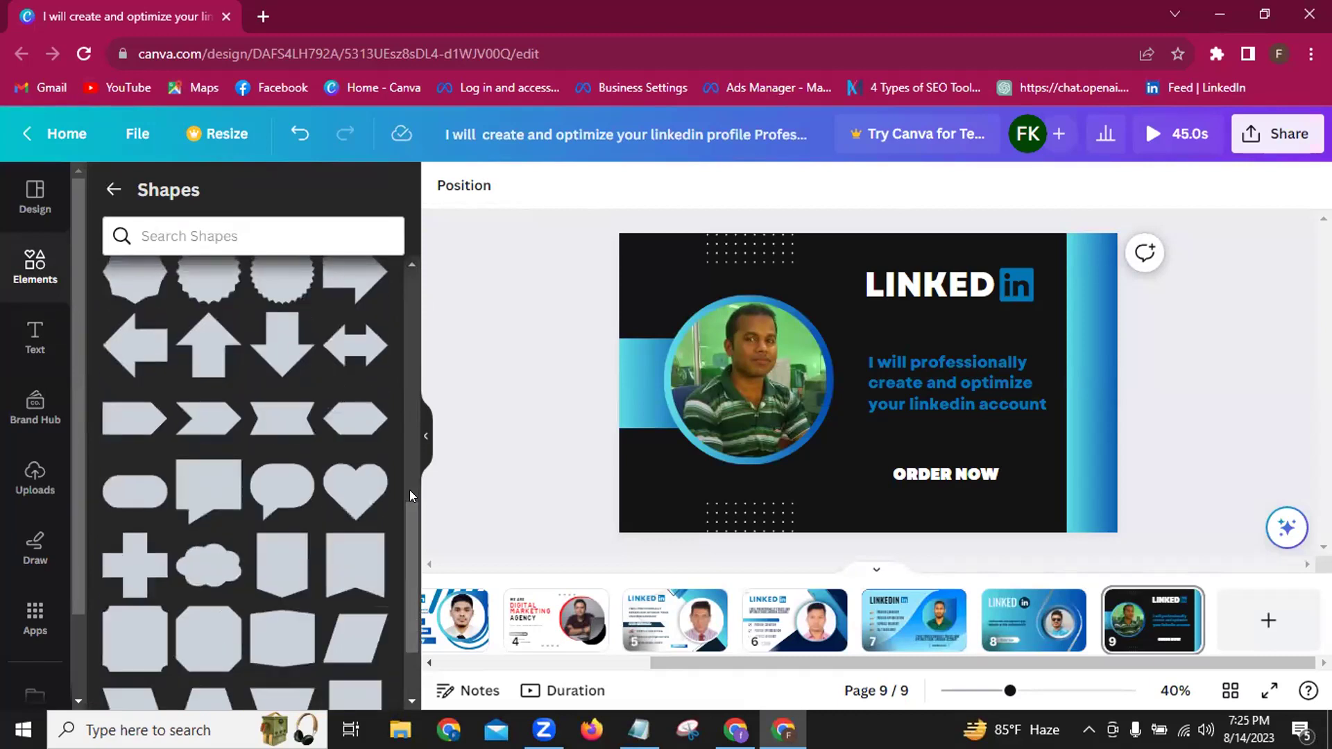
left_click(135, 430)
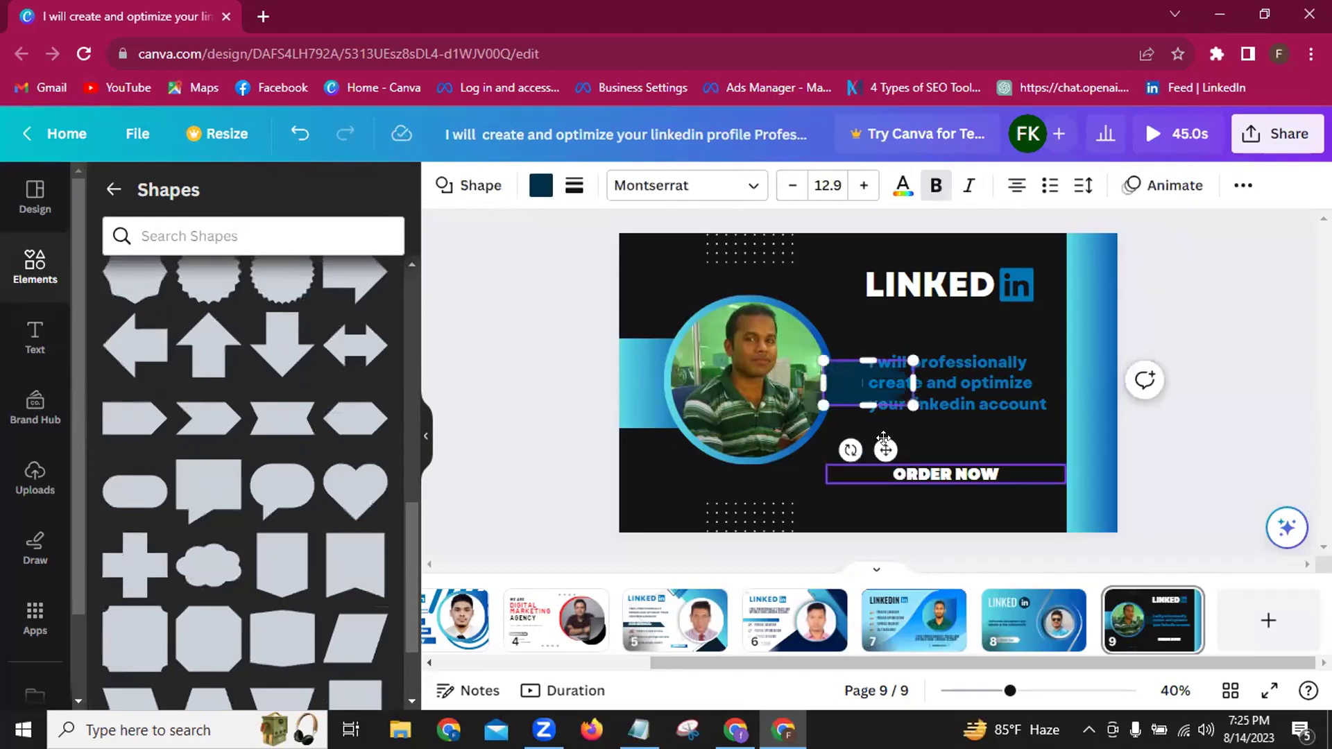
Place the arrow shape behind ORDER NOW, widen it, and fill it with the blue gradient.
left_click_drag(885, 450, 919, 529)
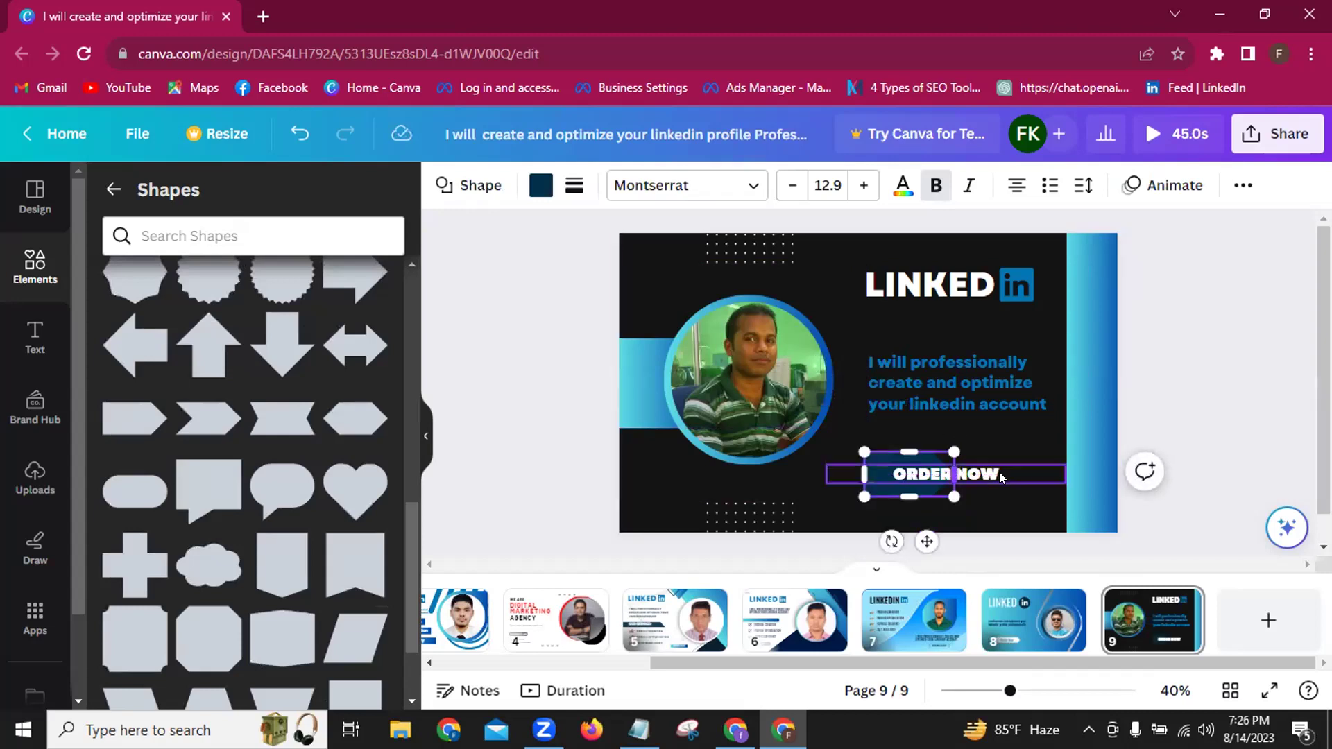
left_click_drag(955, 474, 1030, 468)
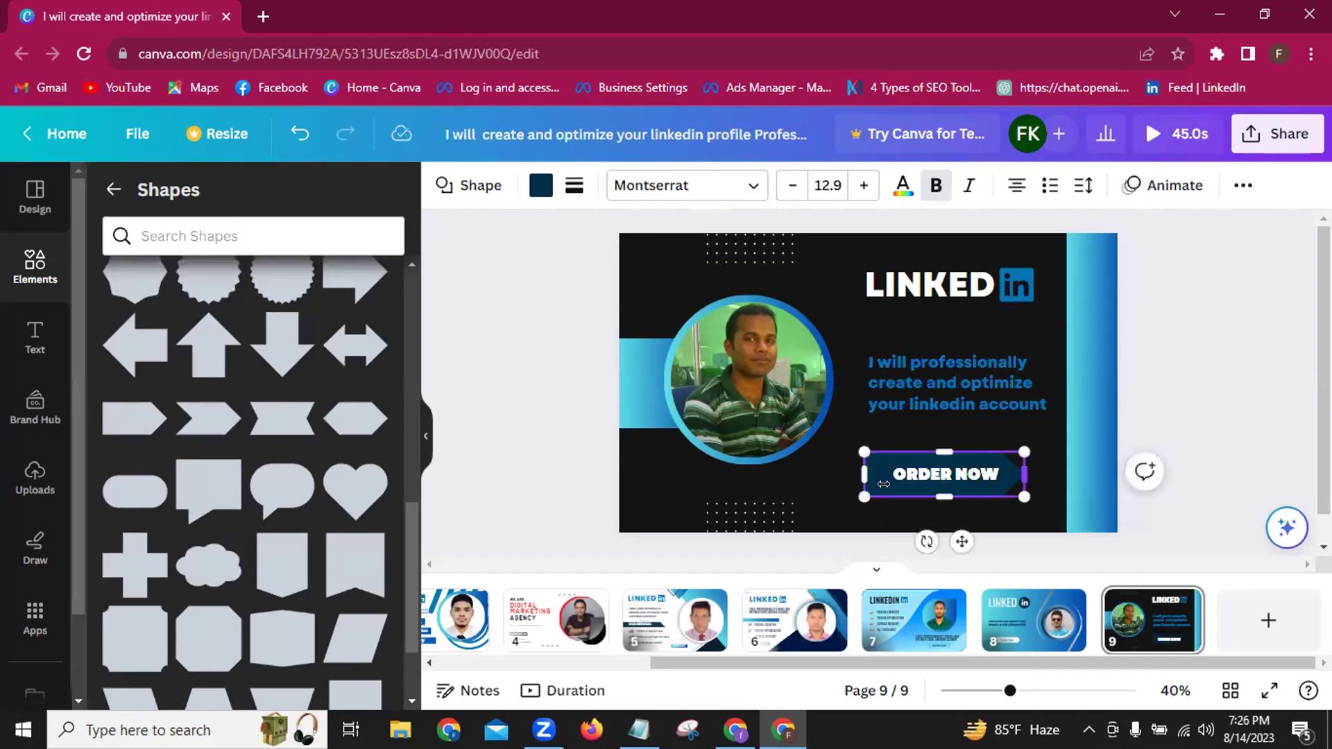
left_click(541, 187)
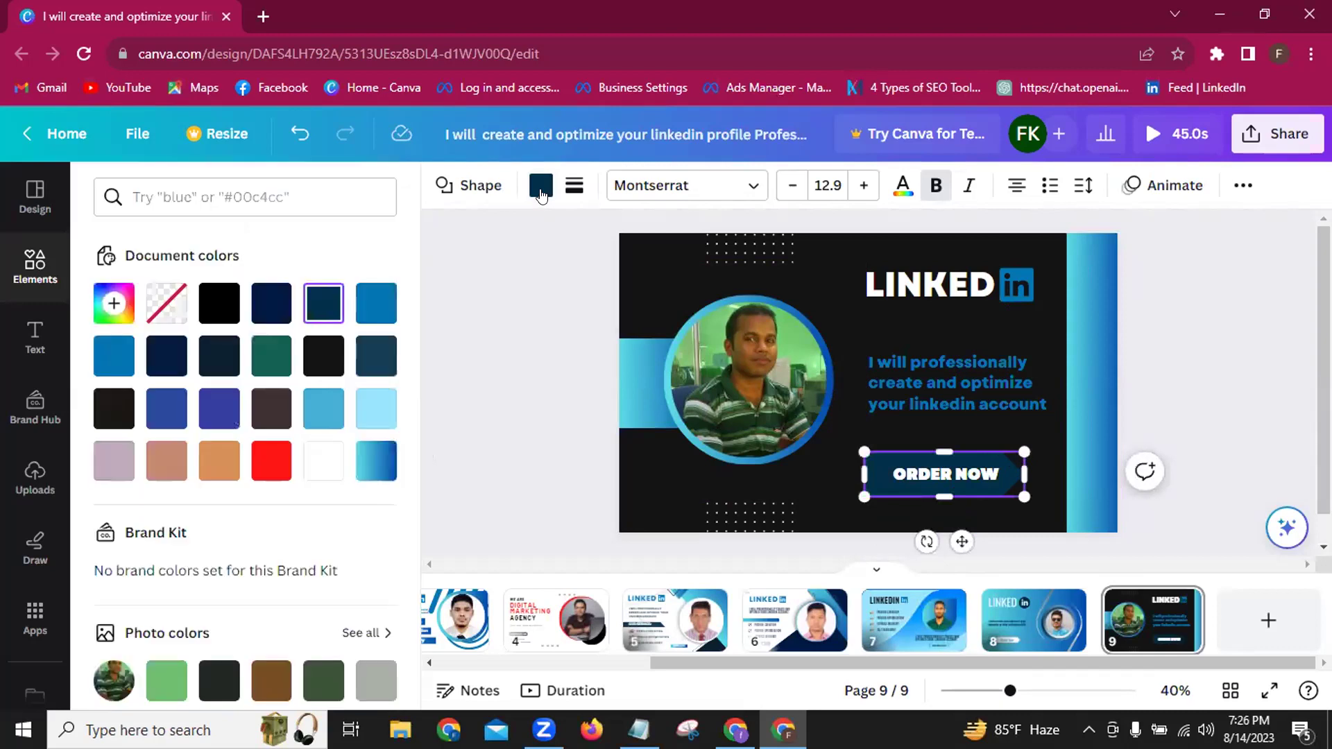
left_click(373, 464)
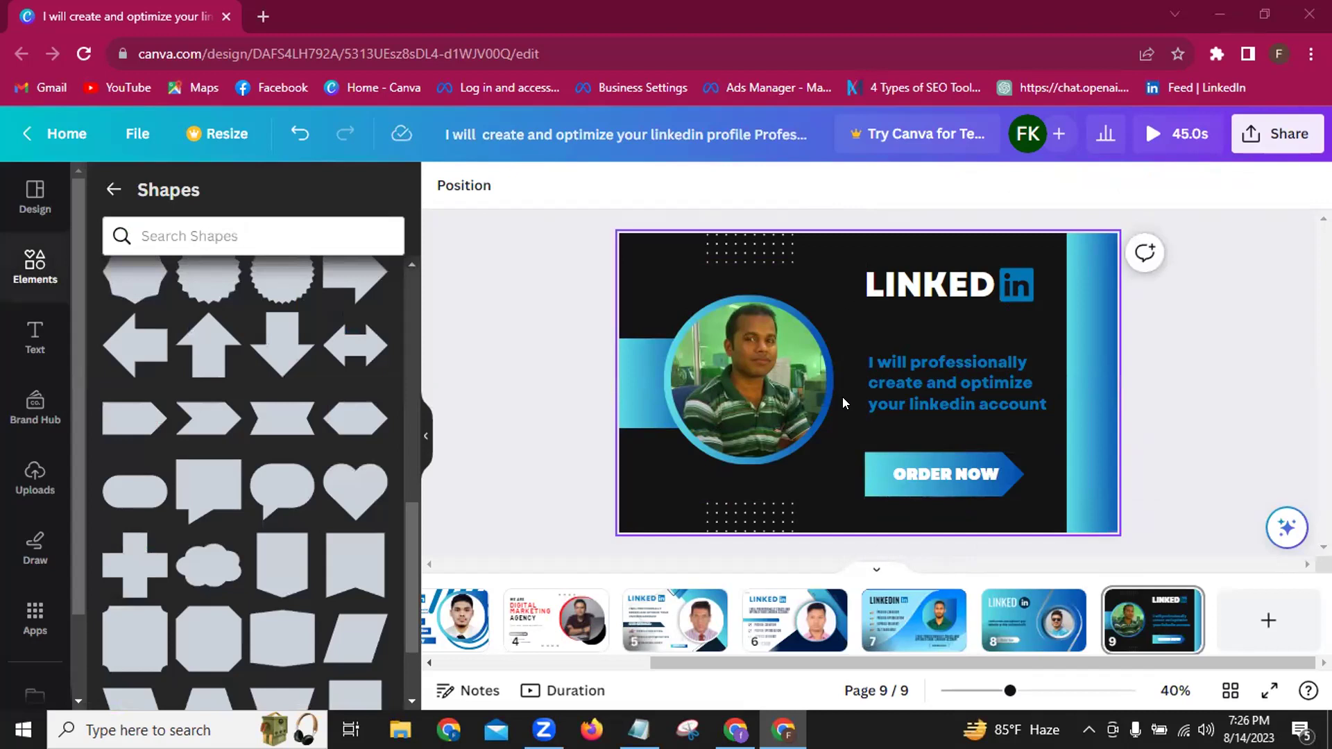
Reposition the ORDER NOW button slightly and change its lettering from white to black.
left_click(869, 483)
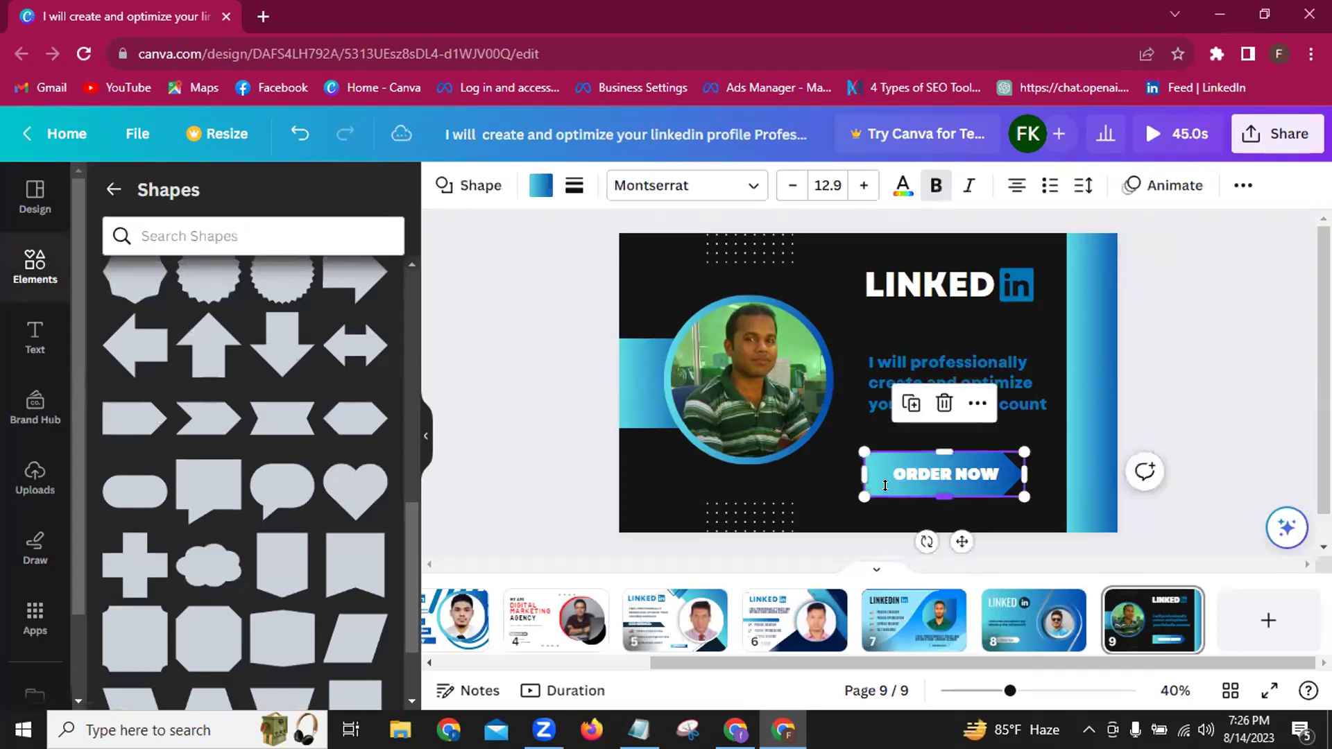
left_click_drag(961, 540, 953, 538)
left_click(922, 477)
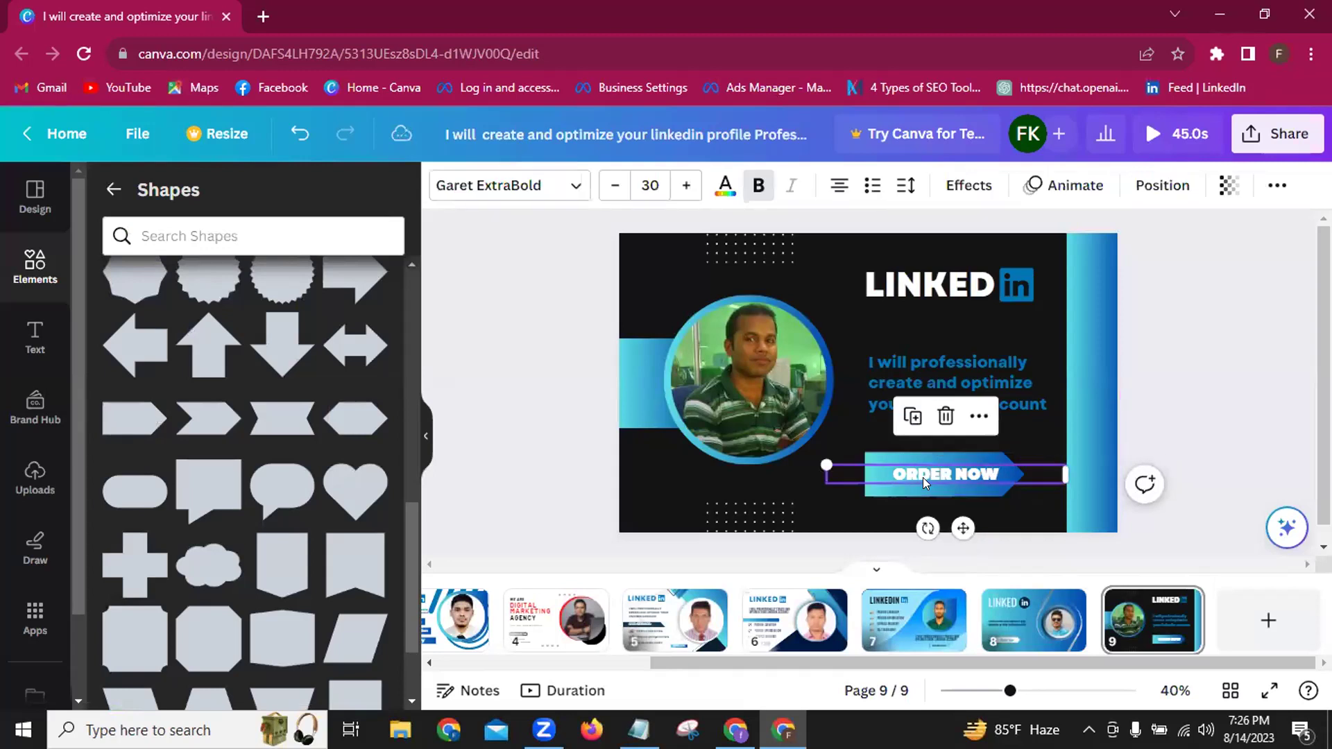
left_click(724, 186)
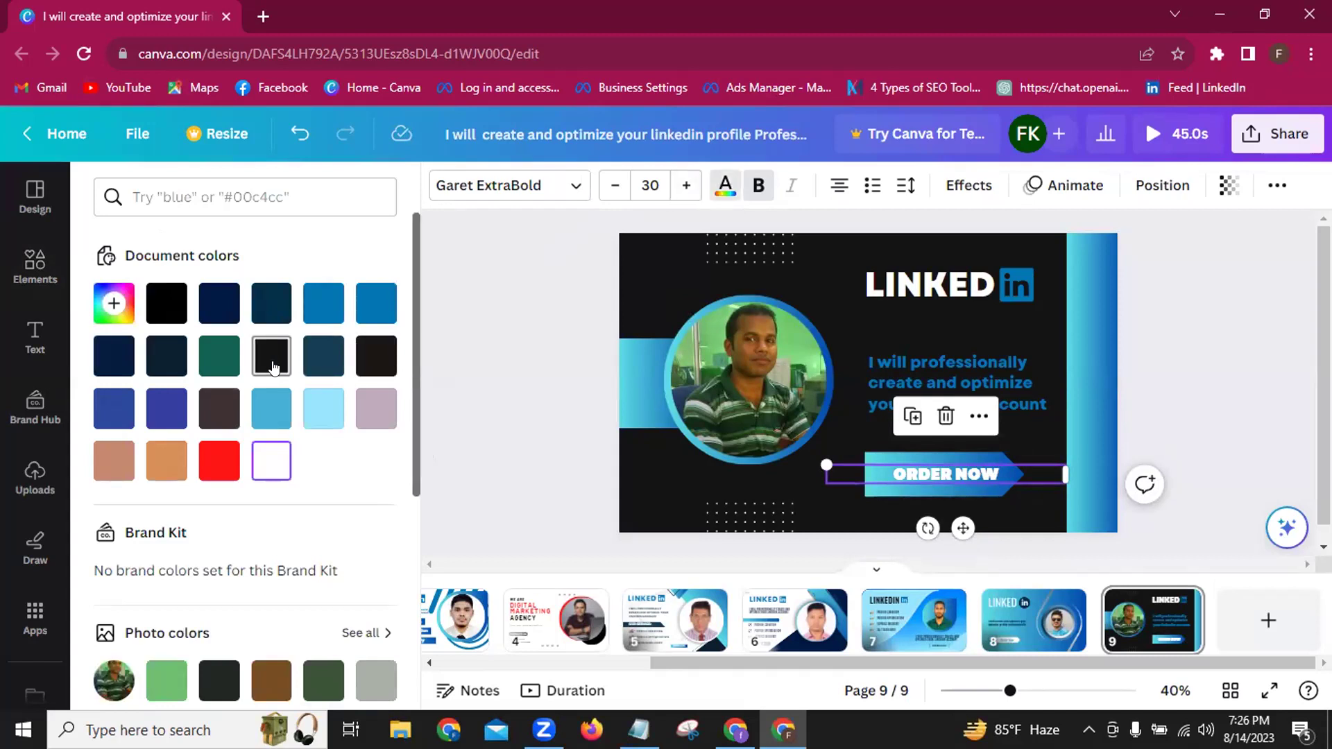
left_click(272, 357)
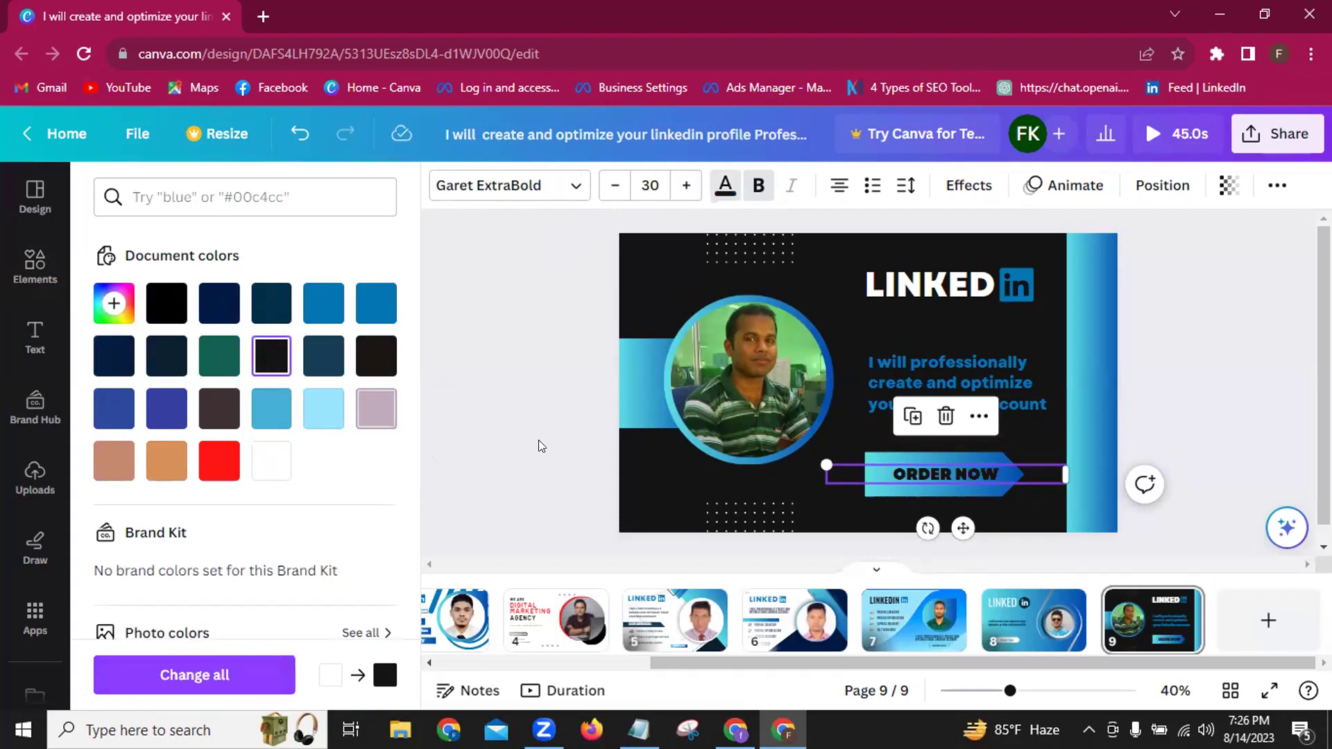
left_click(538, 439)
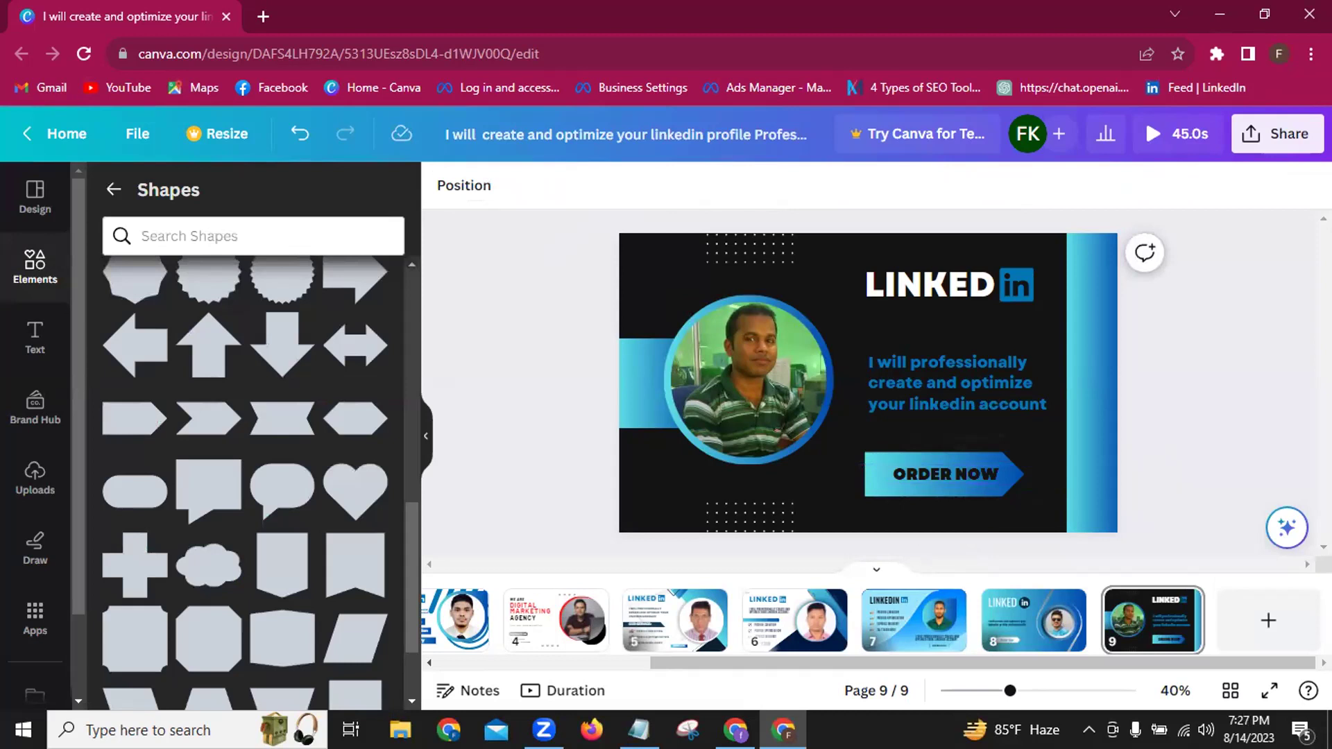
Copy the tagline and paste it as the design title 'I will professionally create and optimize your linkedin account'.
right_click(916, 401)
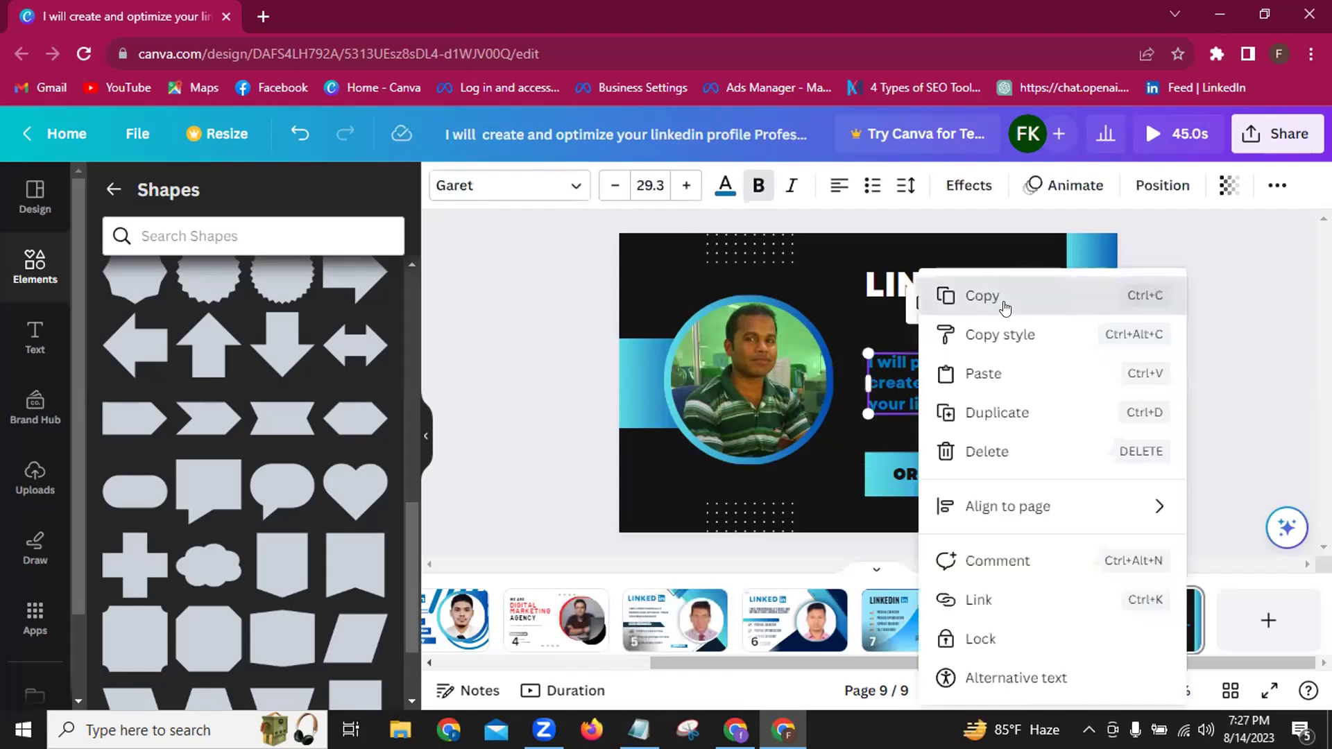
left_click(982, 296)
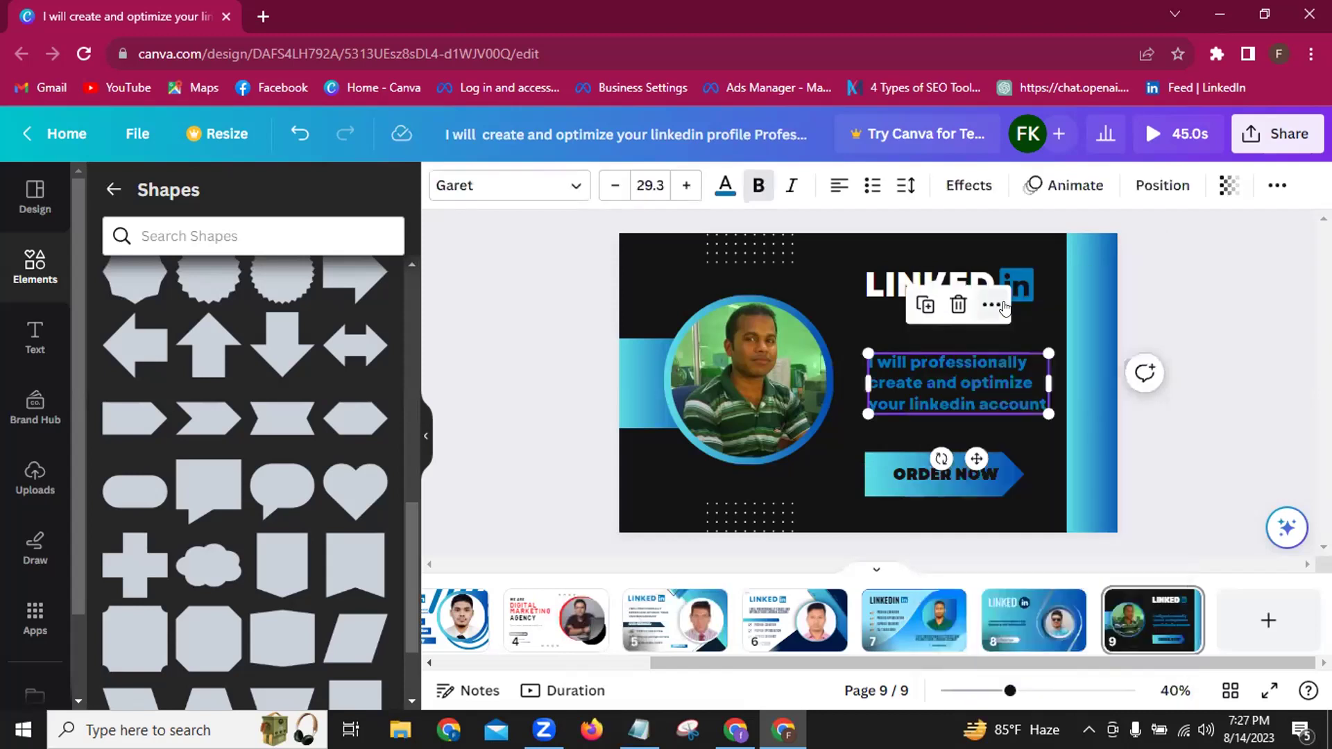
left_click(817, 487)
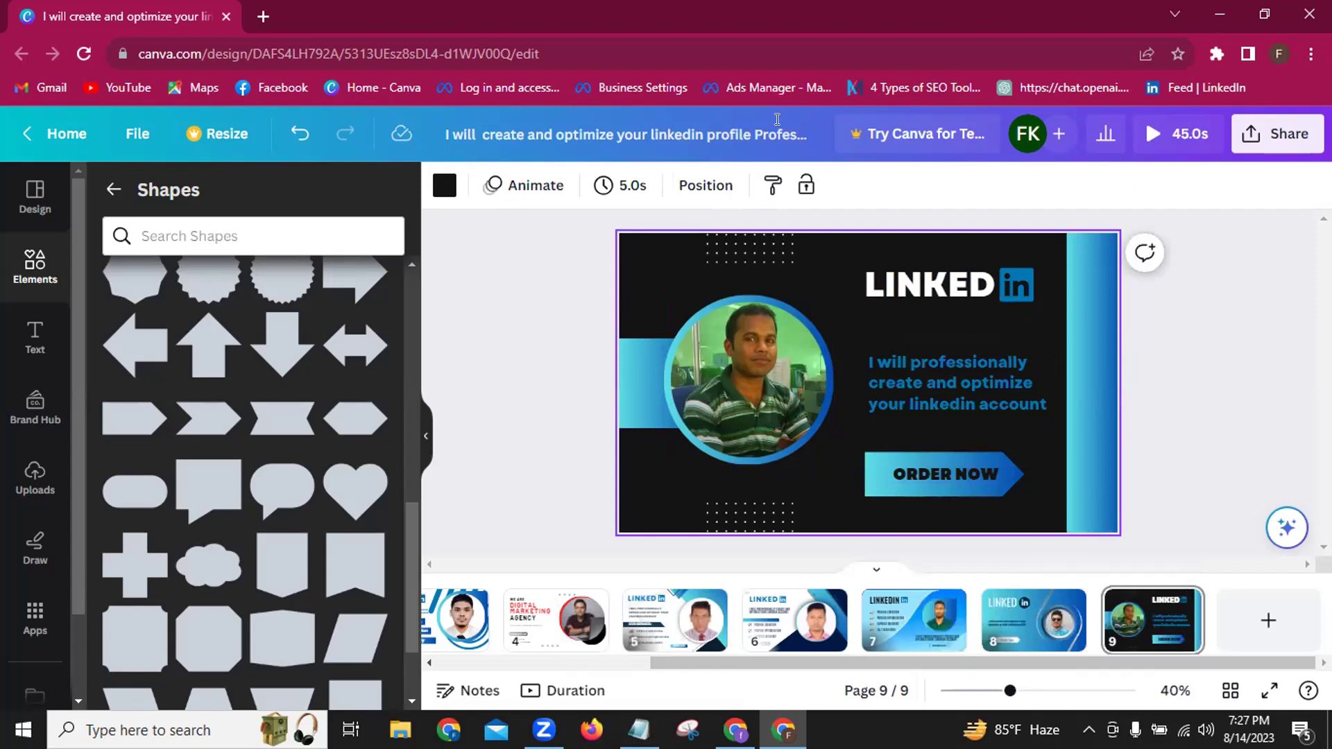
left_click(803, 124)
key("BackSpace")
key("BackSpace")
key("BackSpace")
key("BackSpace")
key("BackSpace")
key("BackSpace")
key("BackSpace")
key("BackSpace")
key("BackSpace")
key("BackSpace")
key("BackSpace")
key("BackSpace")
key("BackSpace")
key("BackSpace")
key("BackSpace")
key("BackSpace")
key("BackSpace")
key("BackSpace")
key("BackSpace")
key("BackSpace")
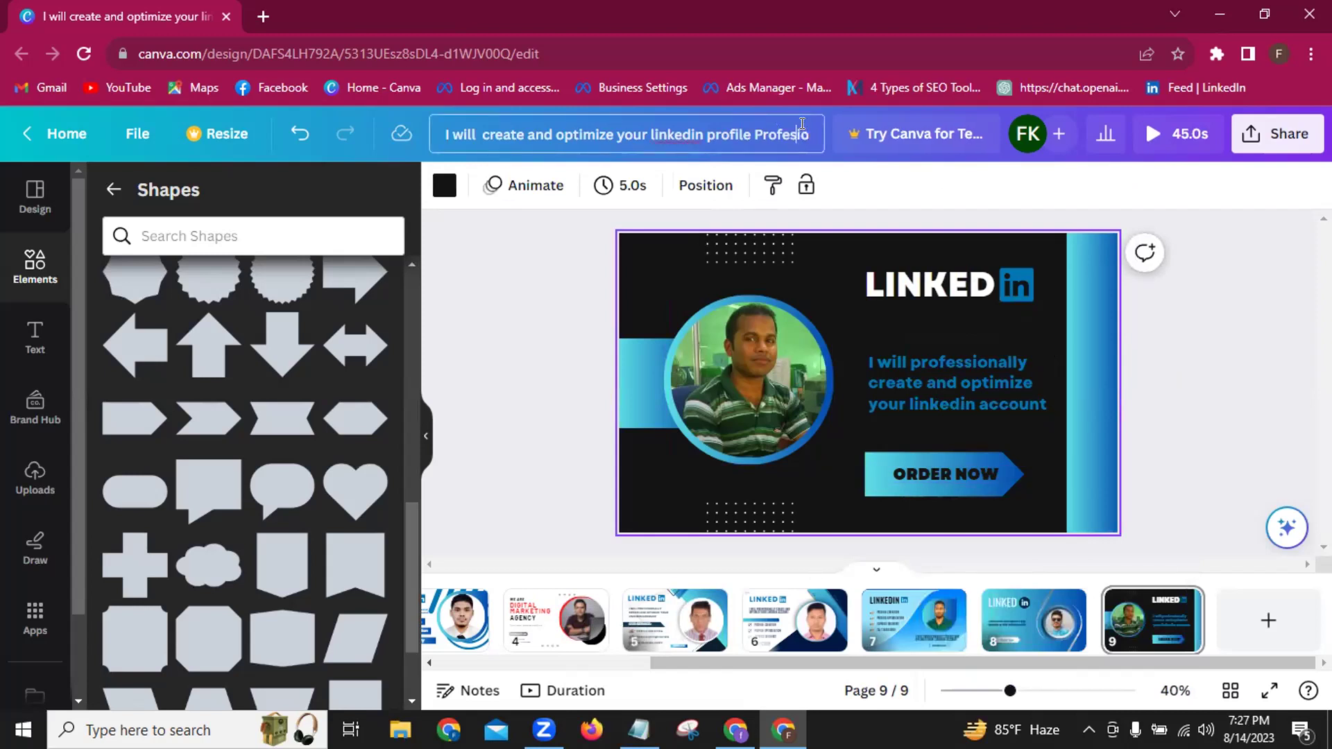
key("BackSpace")
key("BackSpace")
key("BackSpace")
key("BackSpace")
key("BackSpace")
key("BackSpace")
key("BackSpace")
key("BackSpace")
key("BackSpace")
key("BackSpace")
key("BackSpace")
key("BackSpace")
key("BackSpace")
key("BackSpace")
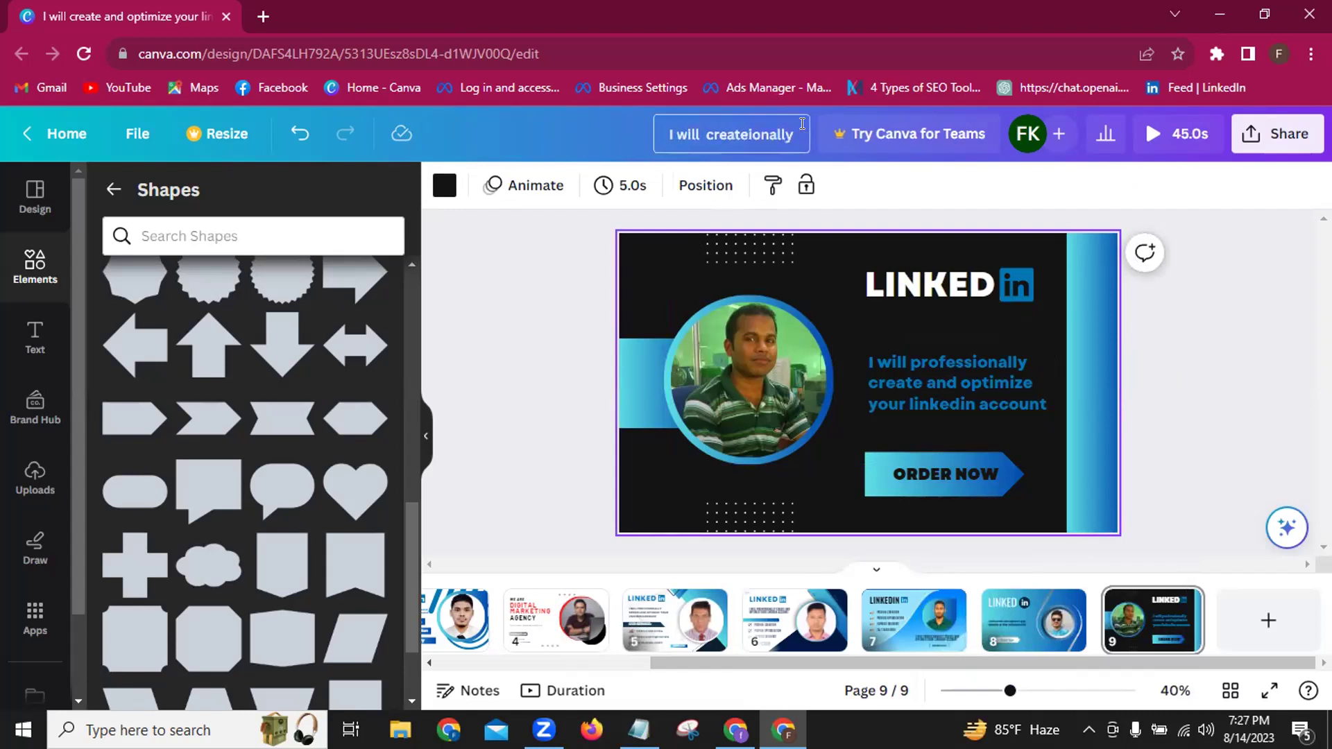
key("BackSpace")
key("BackSpace")
key("BackSpace")
key("BackSpace")
key("BackSpace")
key("BackSpace")
key("BackSpace")
key("BackSpace")
key("BackSpace")
key("BackSpace")
key("BackSpace")
key("BackSpace")
key("BackSpace")
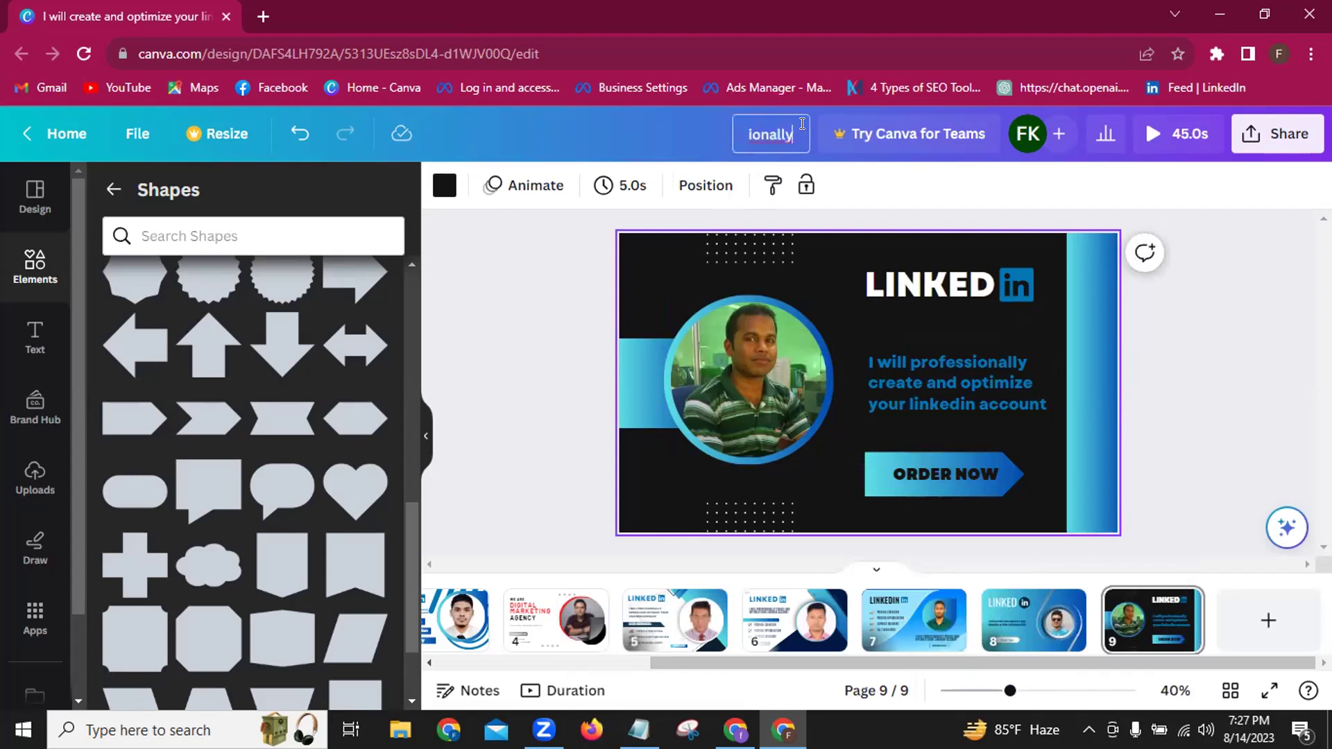
key("Delete")
key("Delete")
key("Delete")
key("Delete")
key("Delete")
key("Delete")
key("Delete")
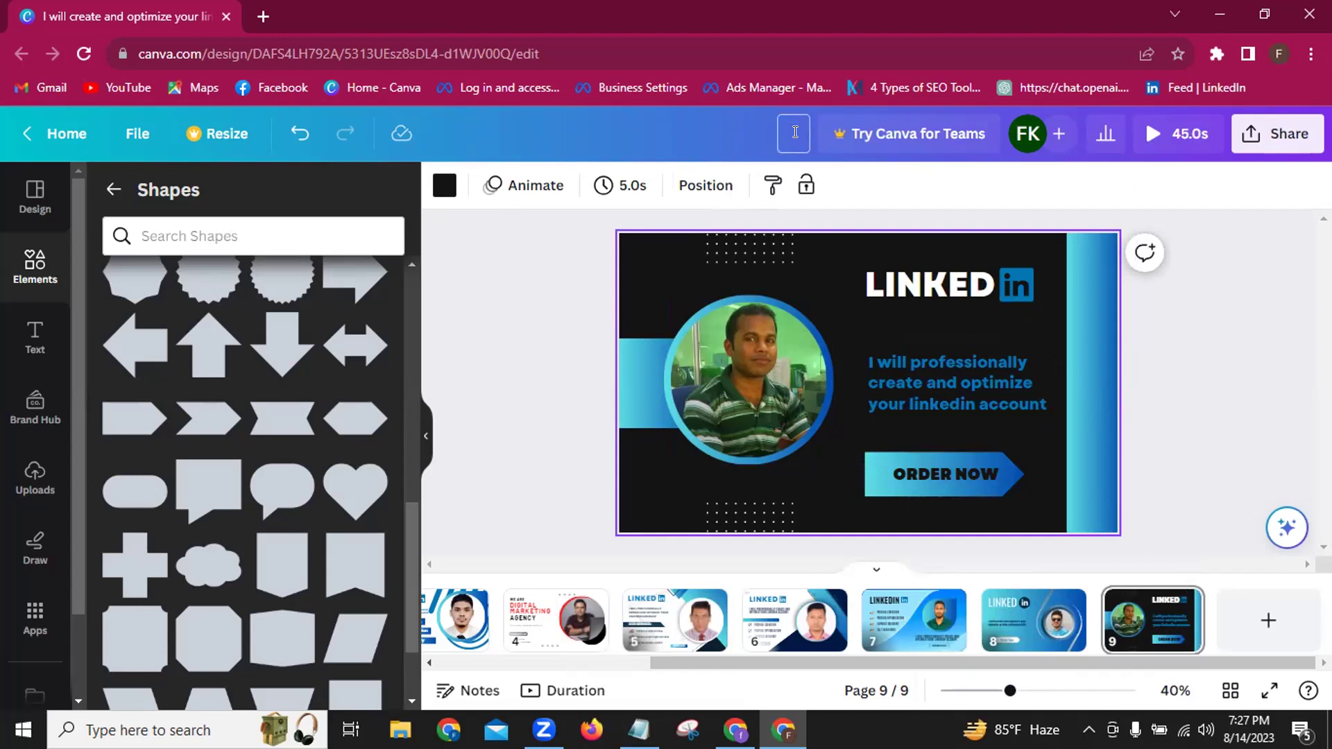
key("ctrl+v")
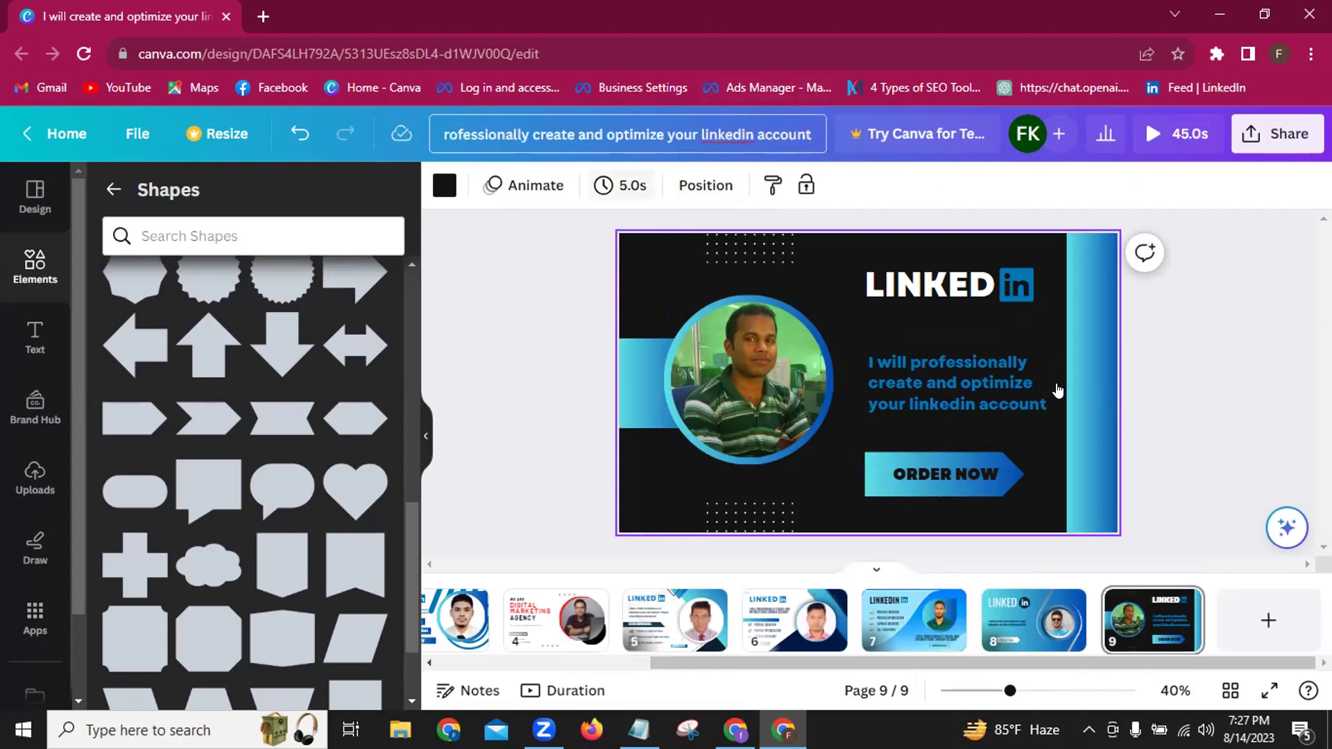
left_click(1208, 367)
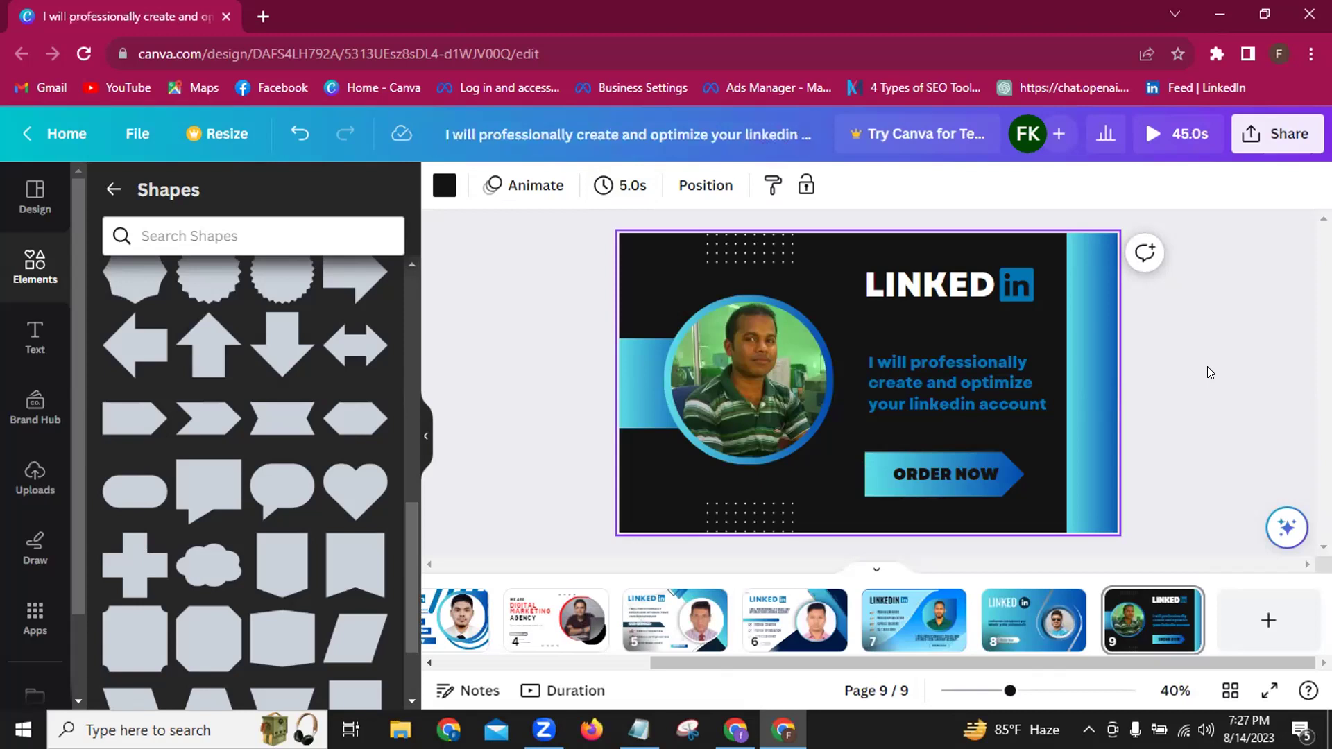
left_click(1206, 330)
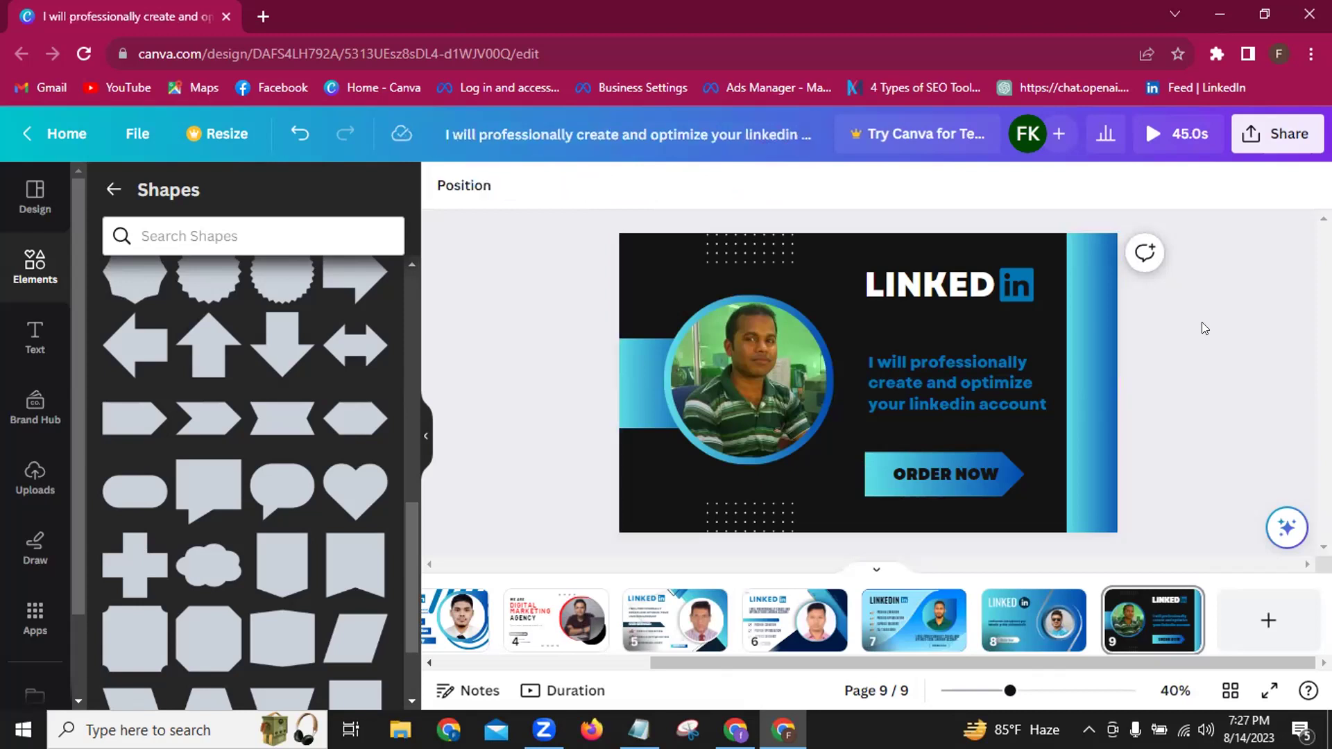
left_click(1274, 136)
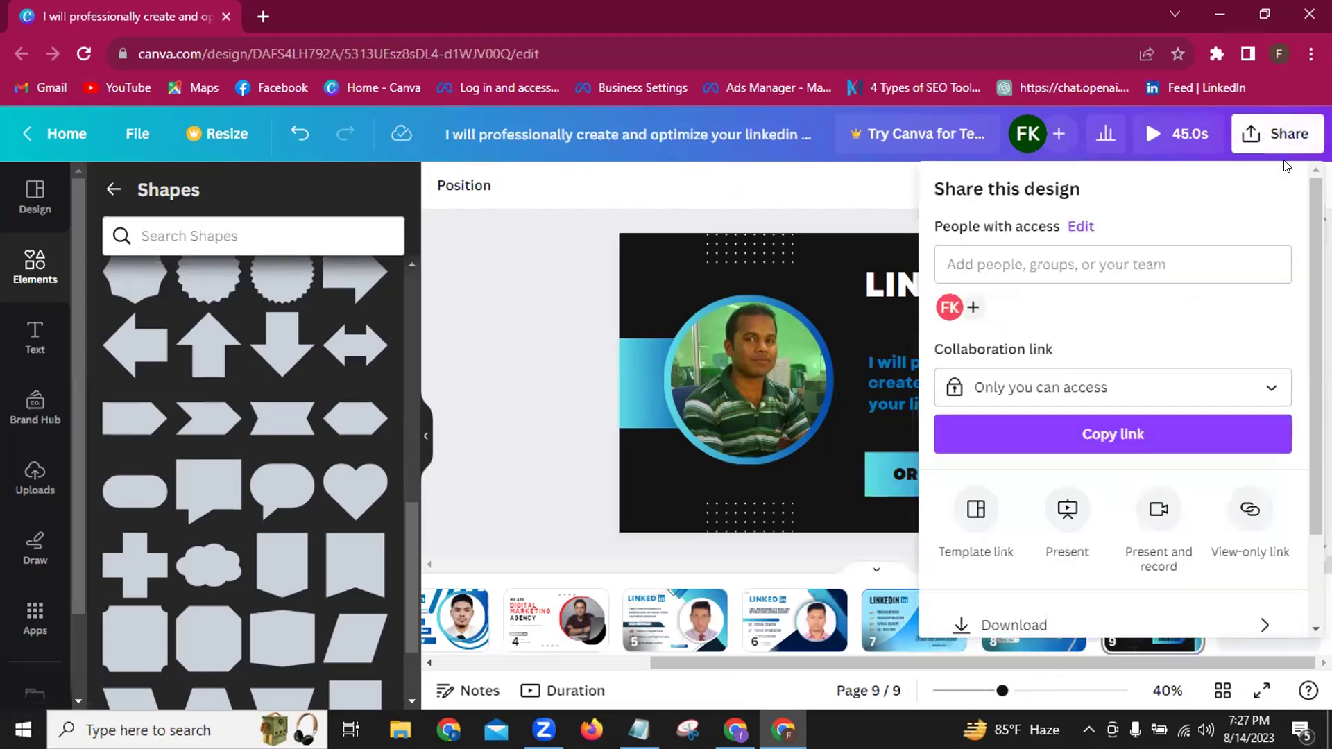
scroll(1118, 538, "down", 2)
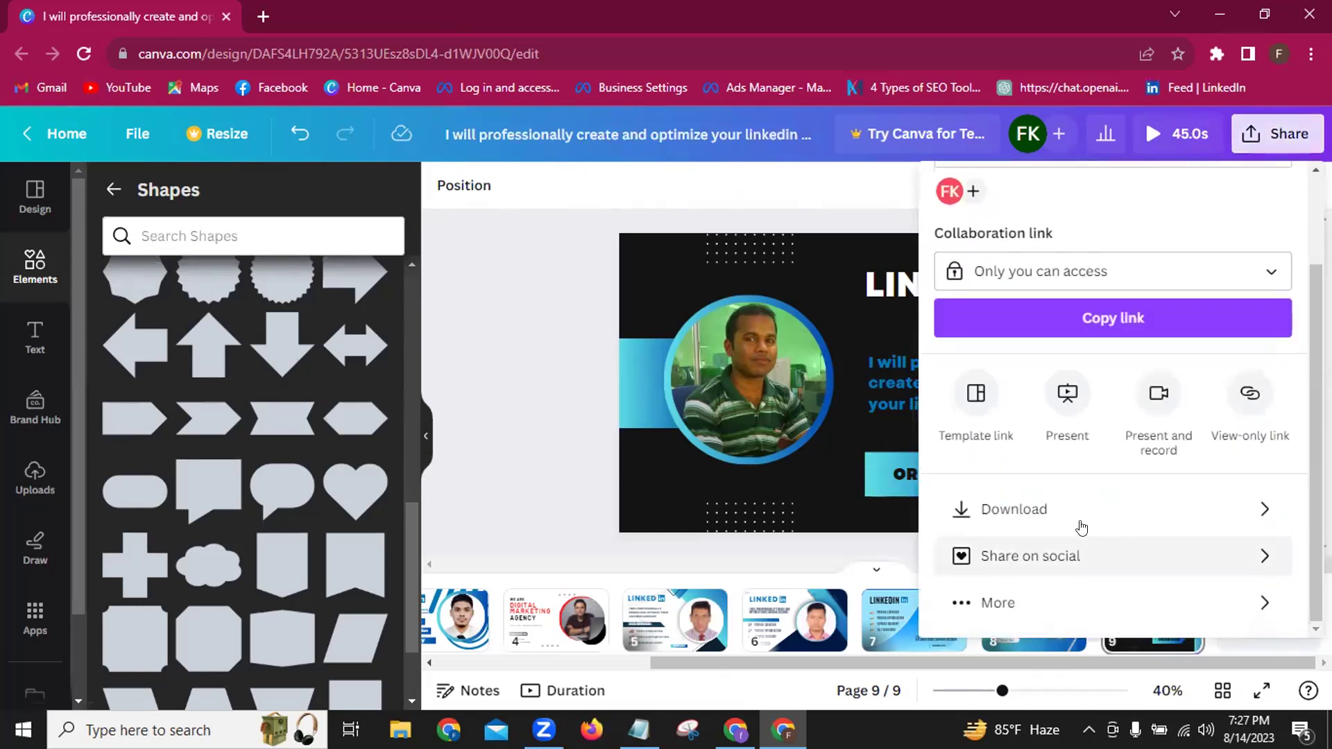
left_click(1038, 511)
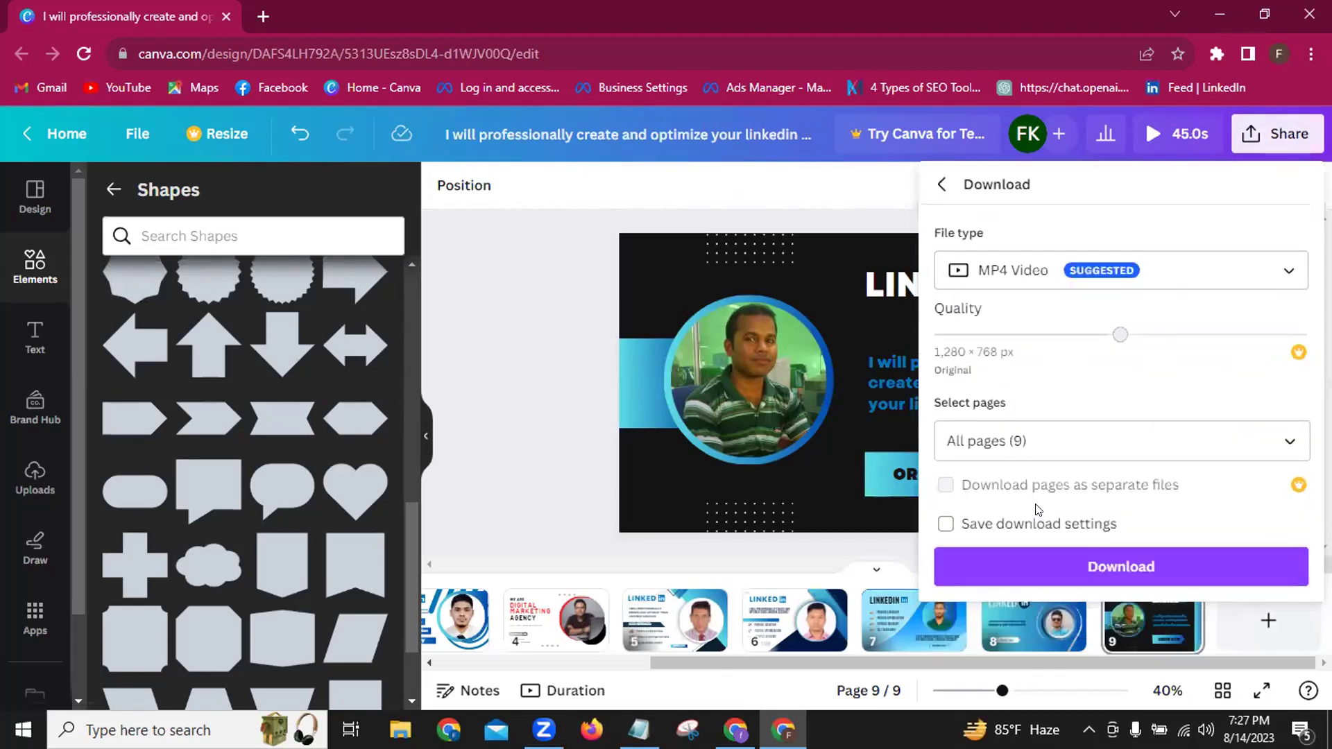
left_click(553, 422)
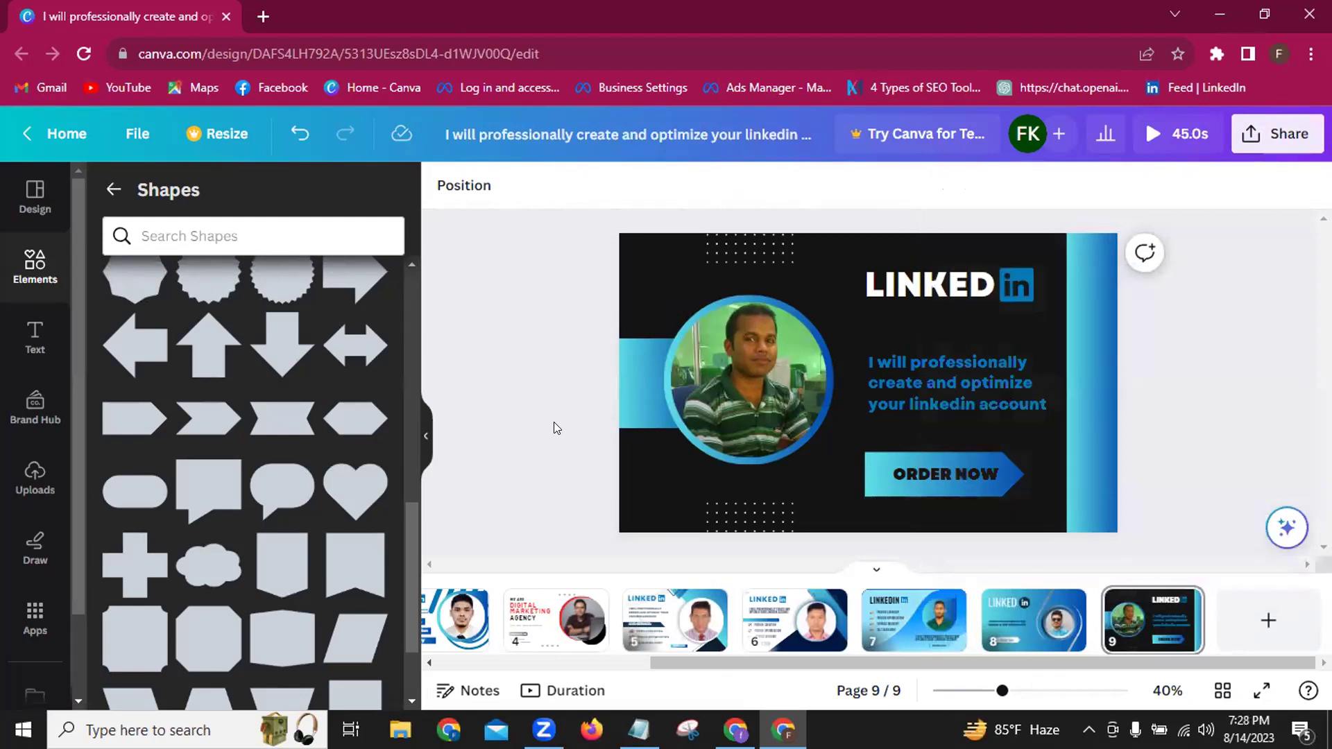
Nudge and drag the LINKED heading up beside the 'in' logo.
left_click(937, 291)
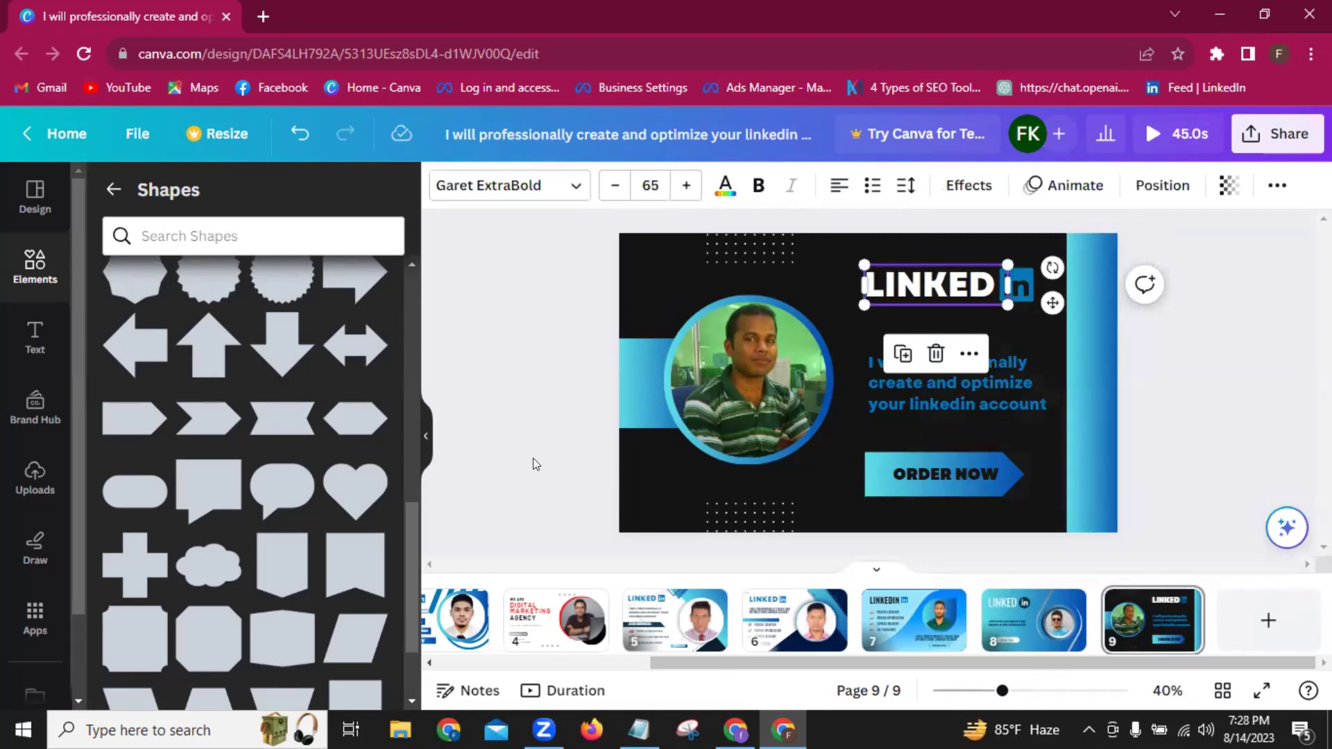
key("Down")
key("Down")
key("Down")
key("Down")
key("Down")
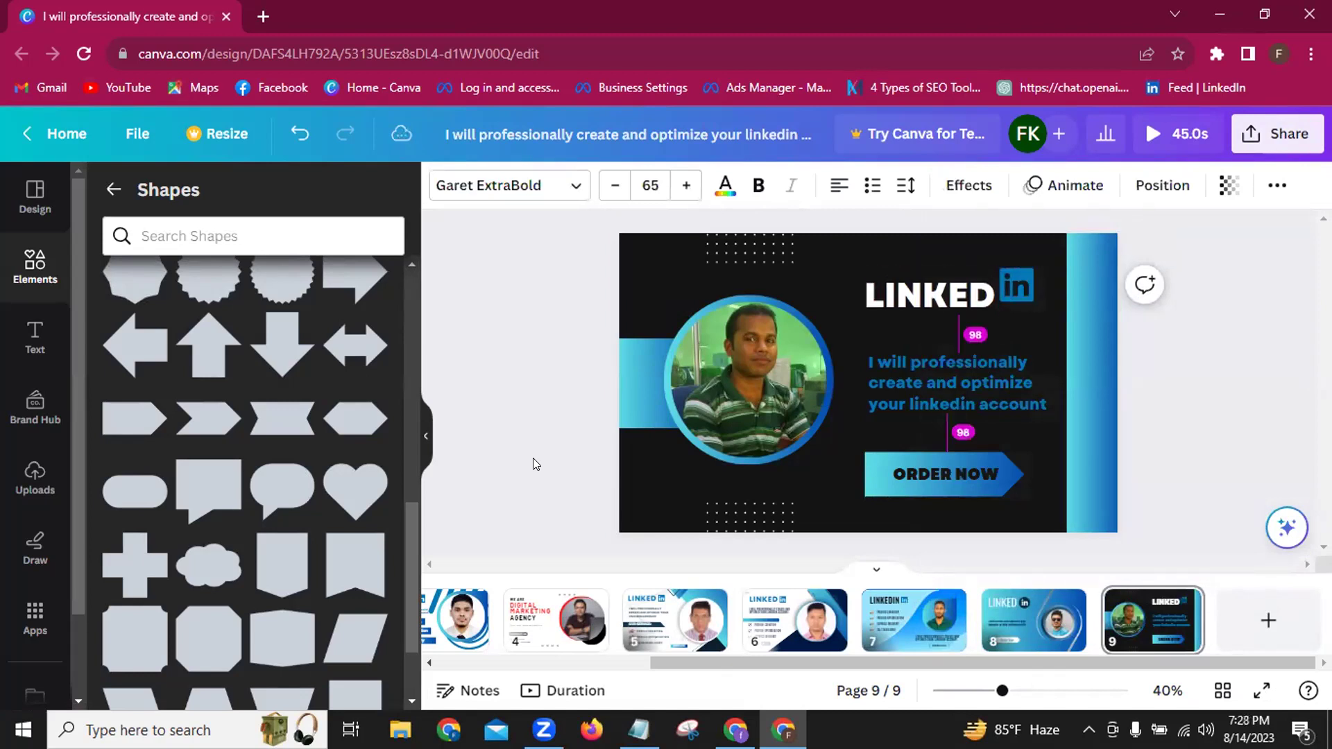
key("Down")
key("Down")
key("Down")
key("Down")
key("Down")
key("Down")
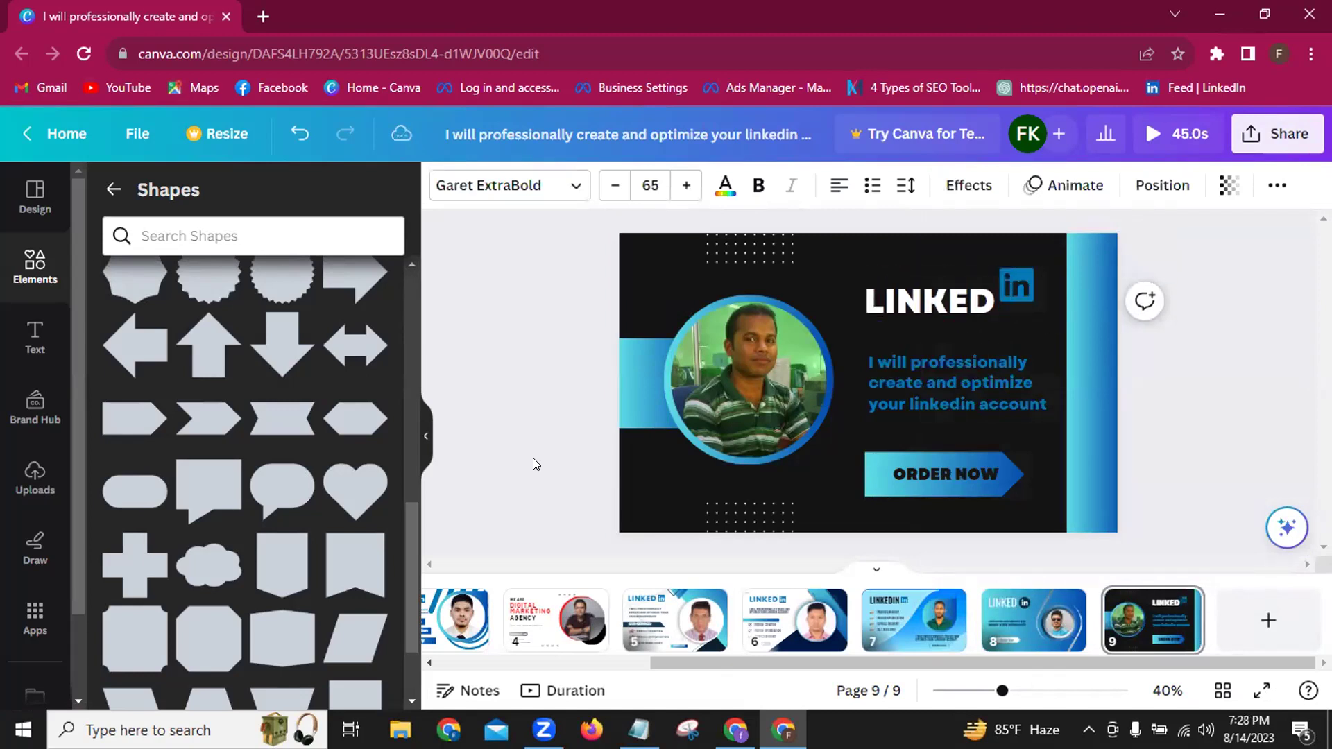
key("Up")
key("Up")
key("Up")
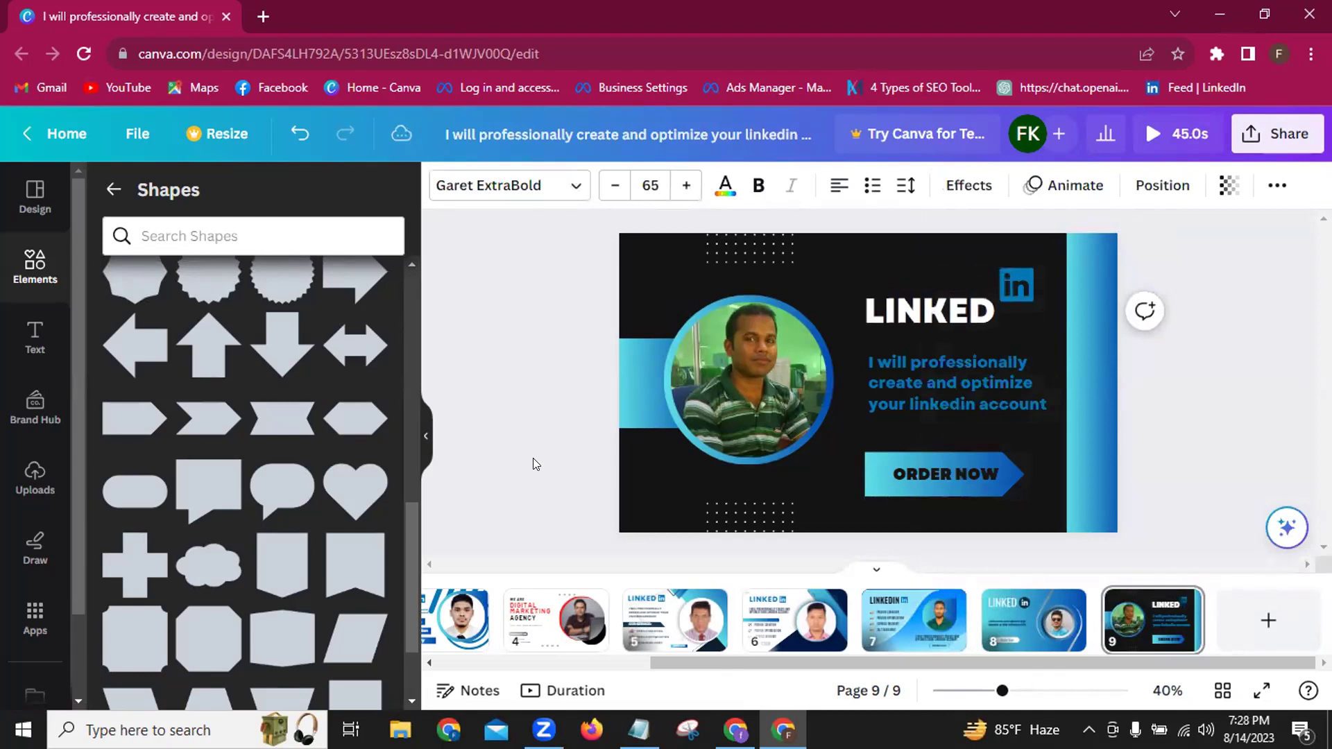
key("Up")
key("Up")
key("Up")
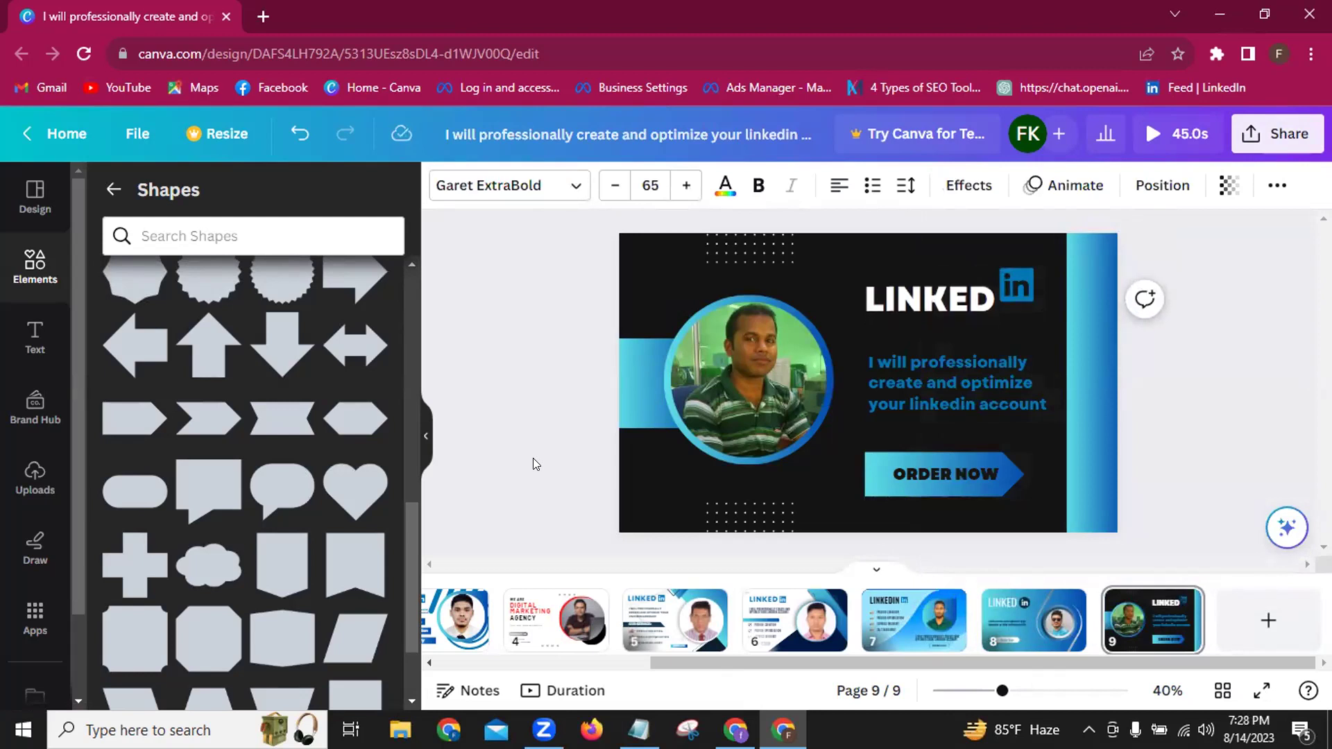
key("Up")
key("Up")
key("Up")
key("Up")
key("Up")
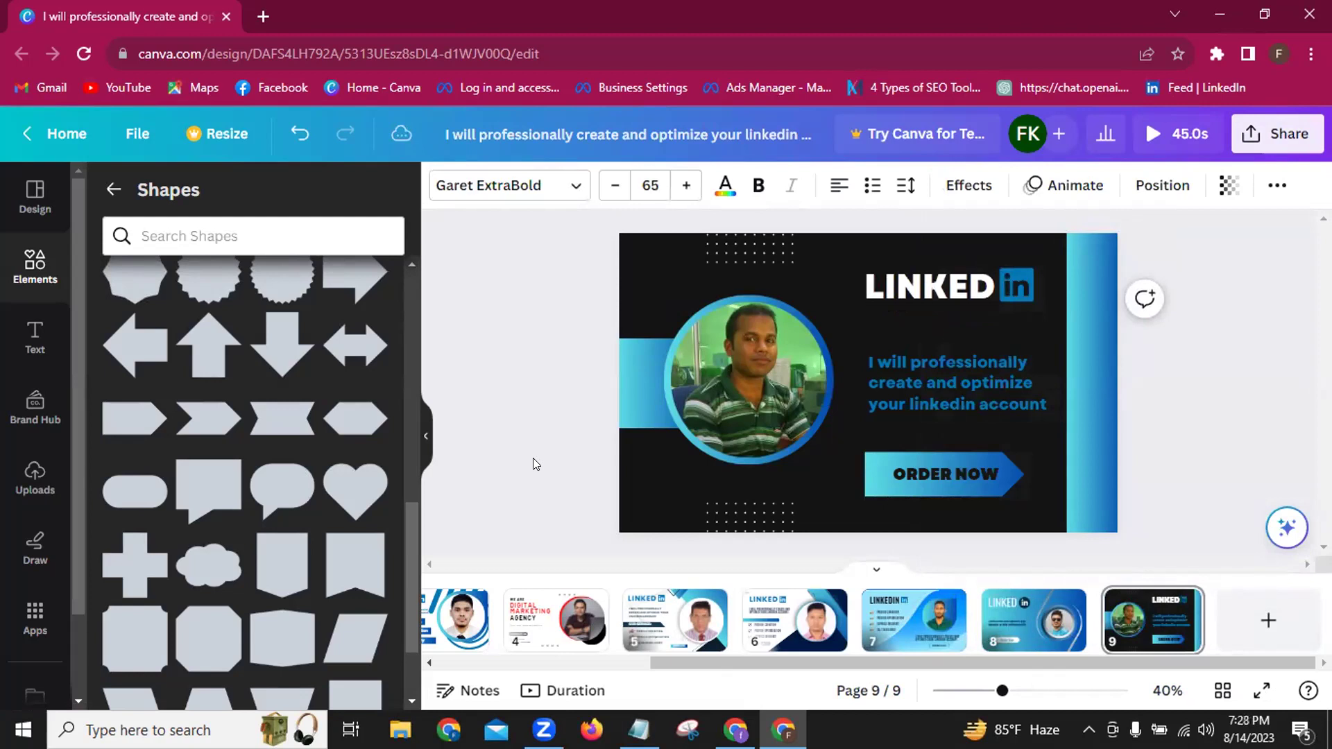
key("Down")
key("Down")
key("Down")
key("Down")
key("Down")
key("Down")
key("Down")
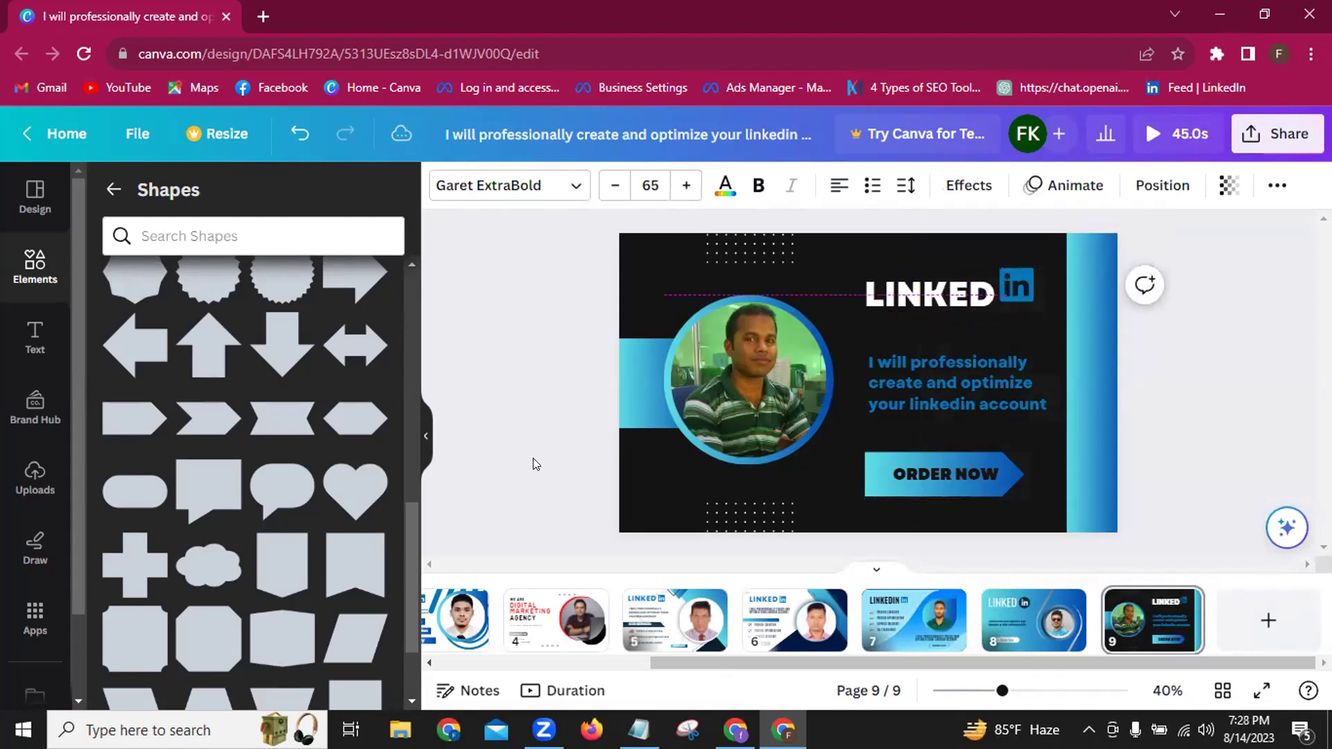
key("Down")
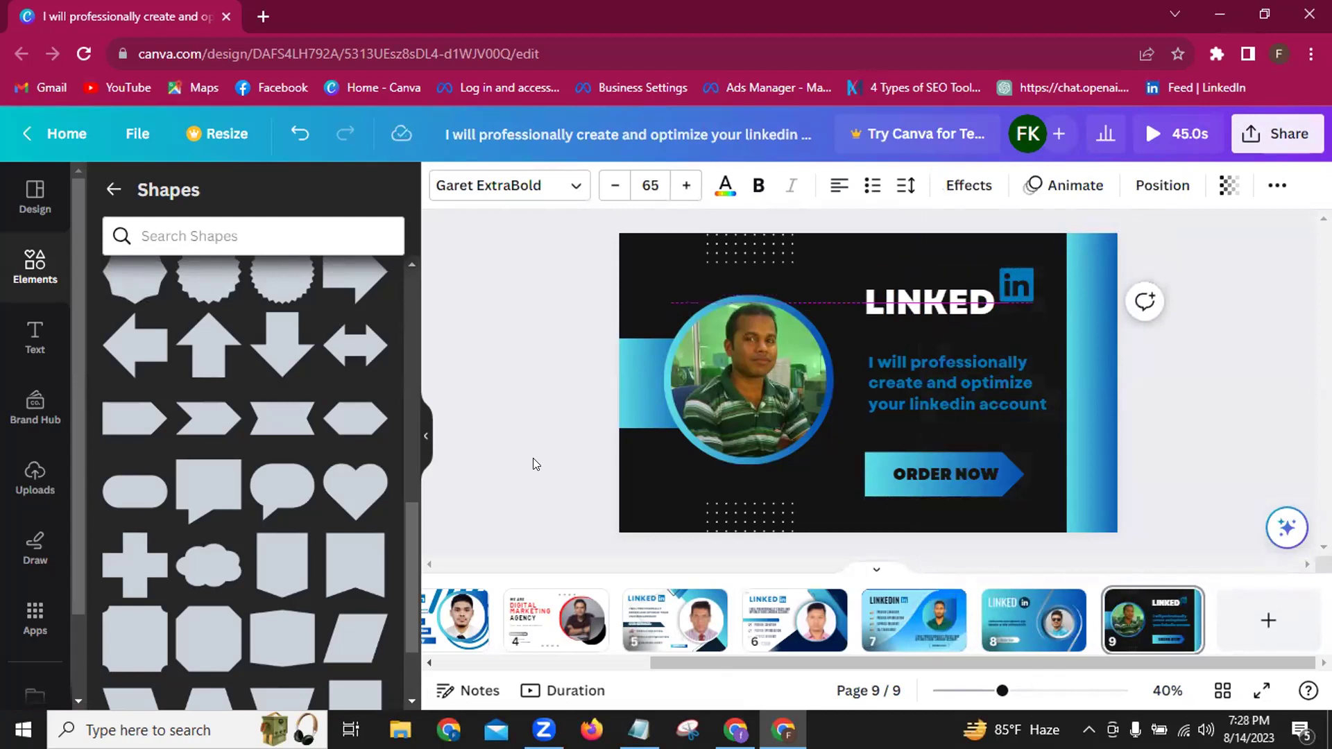
key("Down")
key("Down")
key("Down")
key("Down")
key("Down")
key("Down")
key("Down")
key("Down")
key("Down")
key("Down")
key("Down")
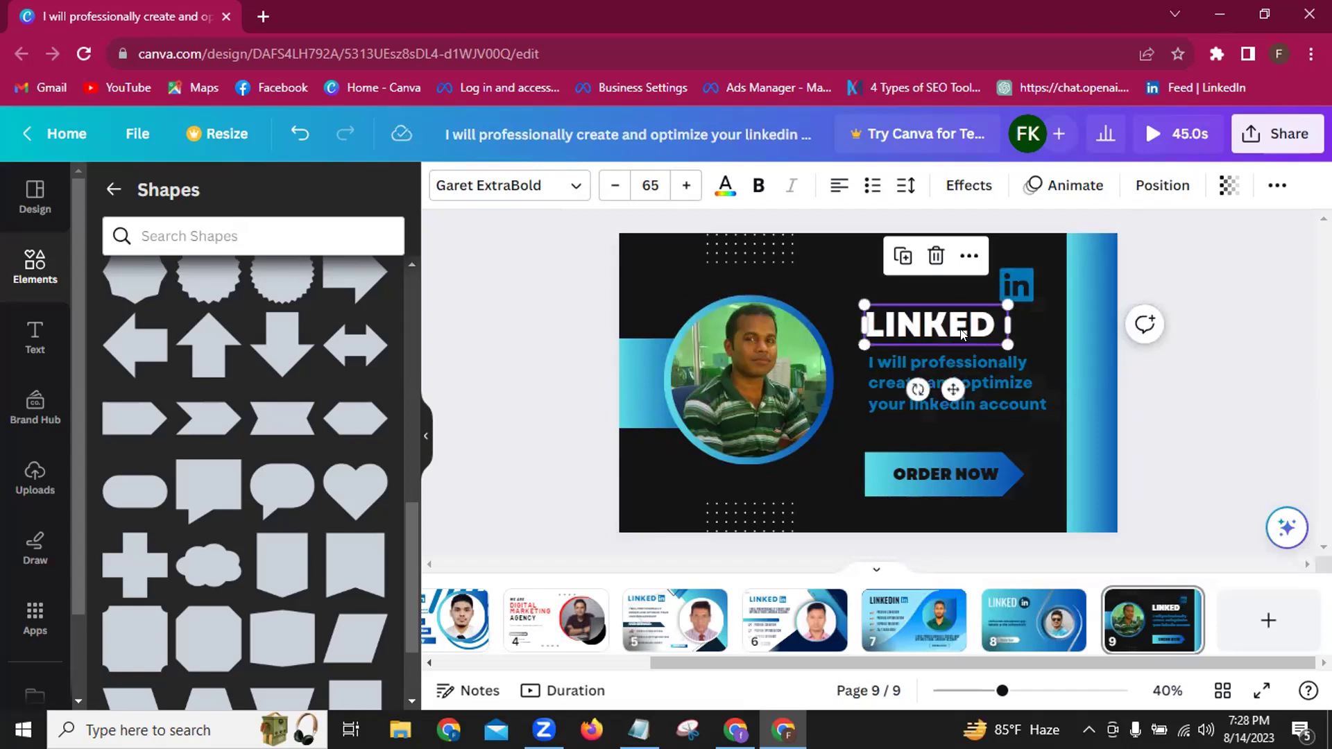
left_click_drag(949, 383, 946, 354)
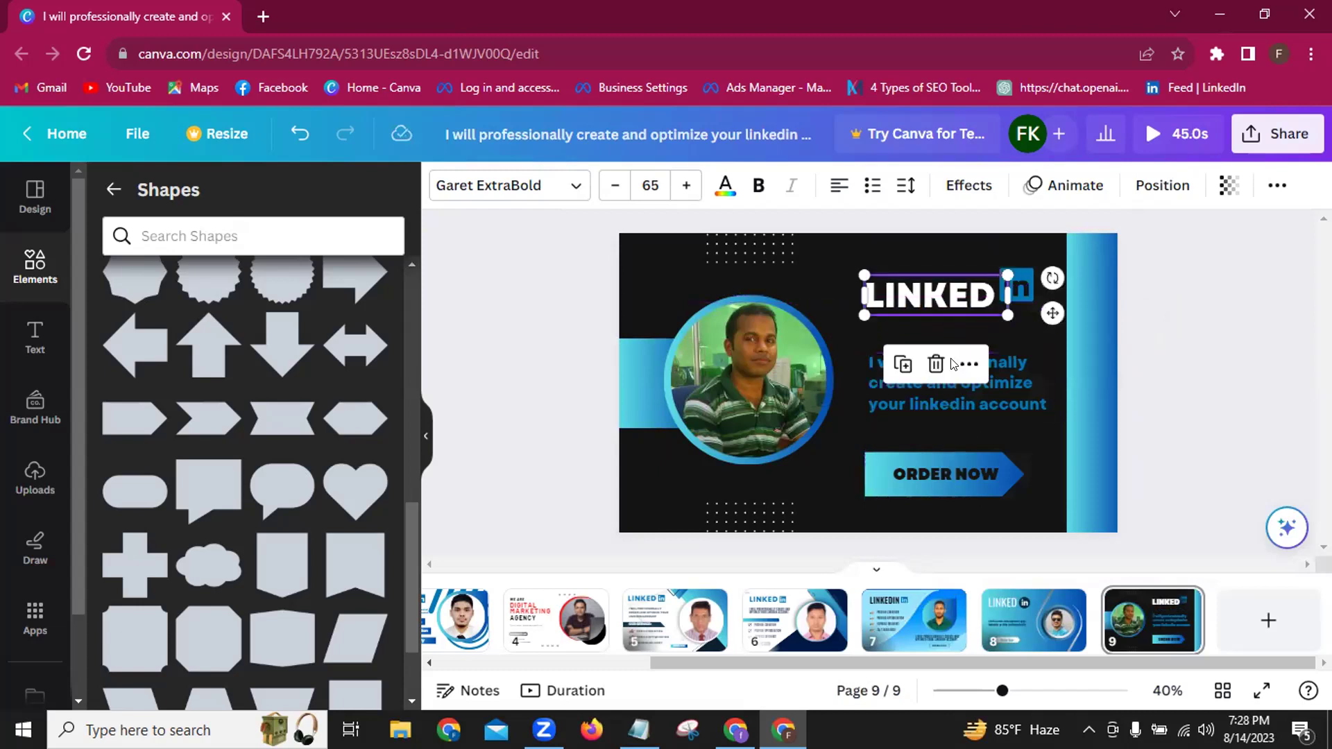
Shift the 'in' logo down so it lines up with LINKED.
left_click(1022, 288)
left_click_drag(1075, 304, 1076, 312)
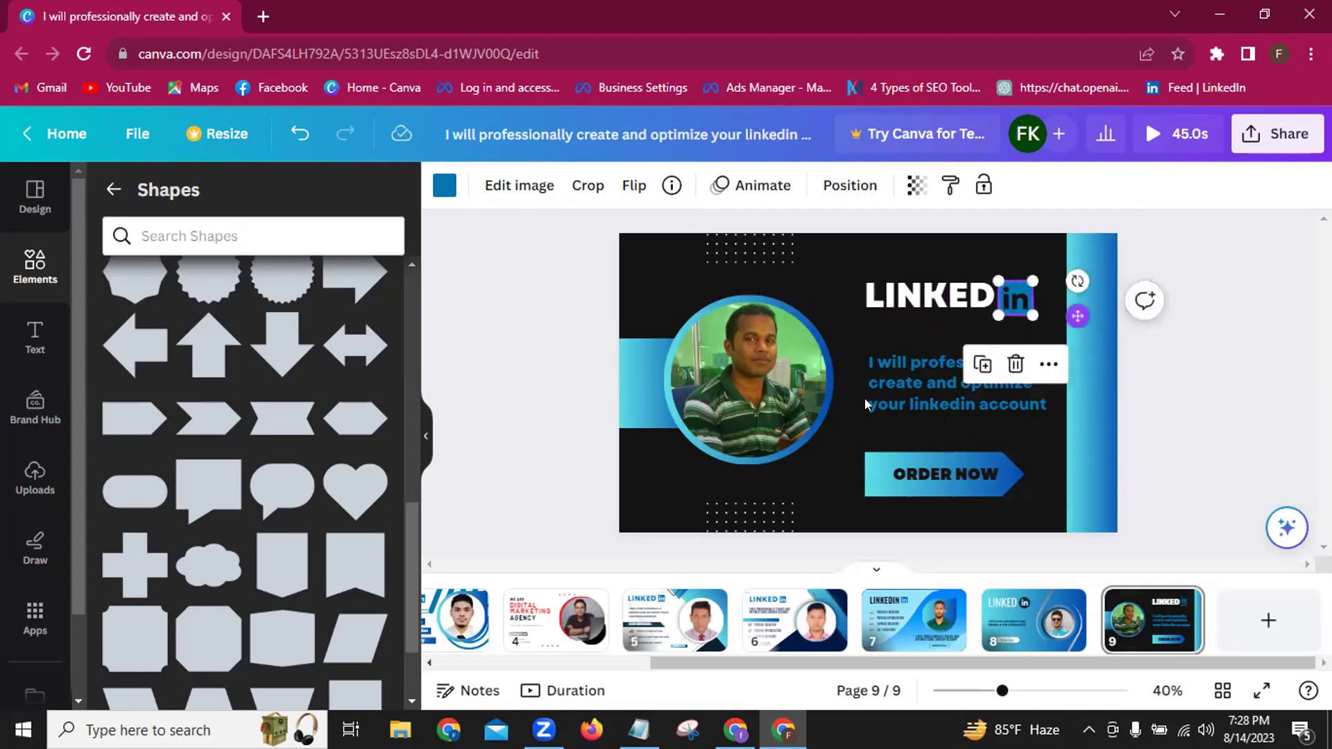
left_click(513, 501)
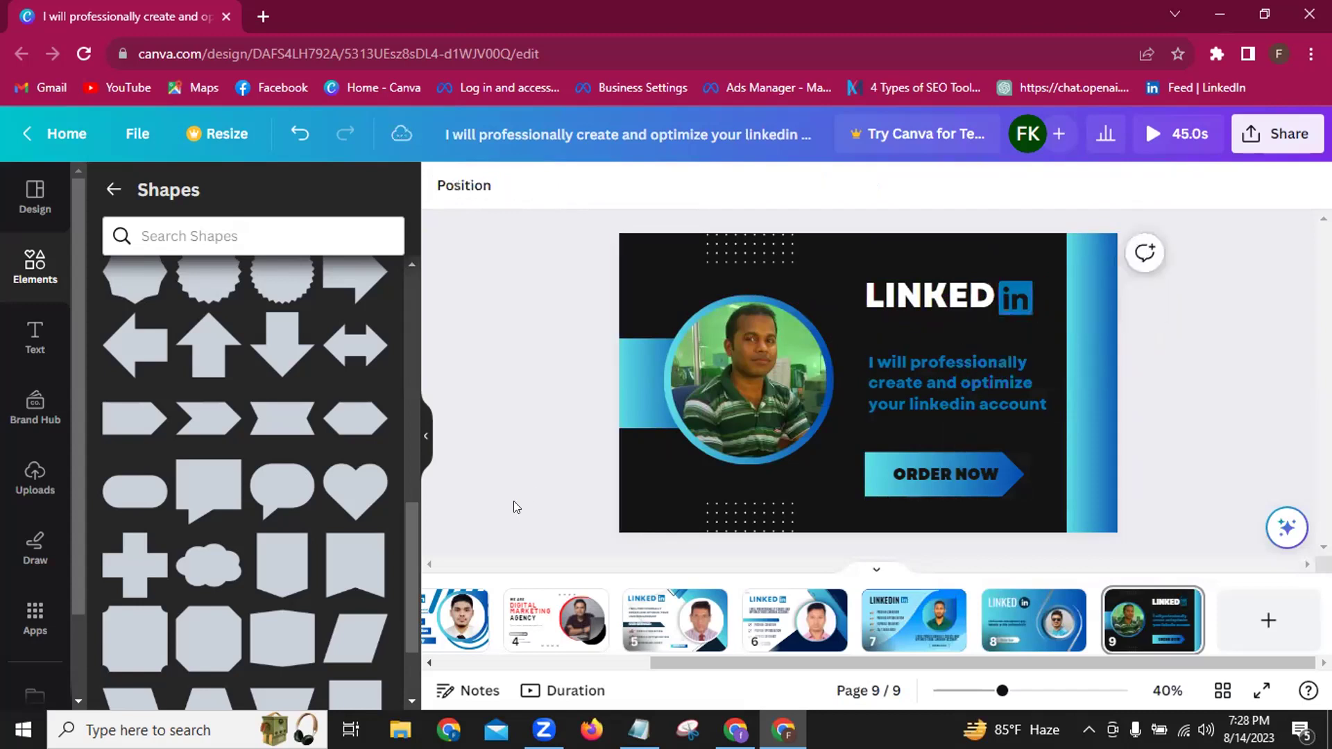
left_click(940, 306)
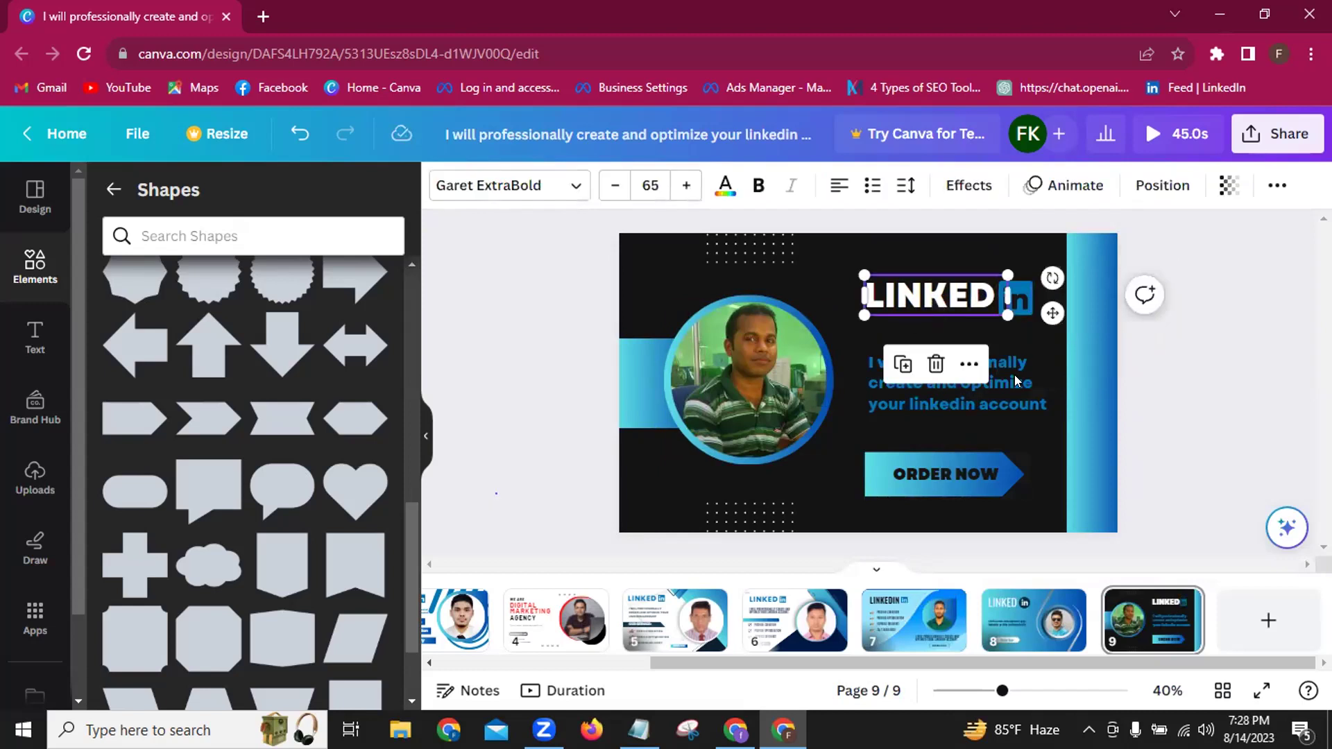
left_click(1027, 329)
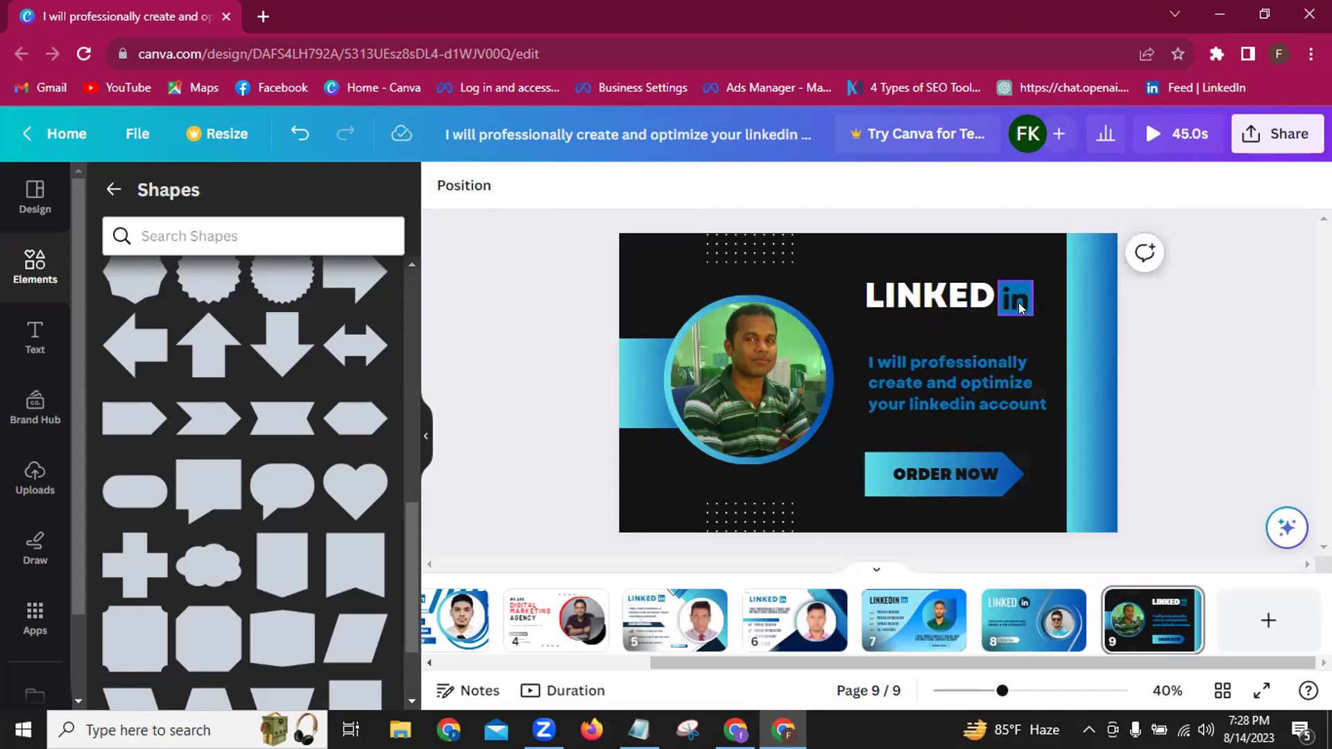
left_click(1020, 308)
left_click_drag(1020, 308, 1020, 308)
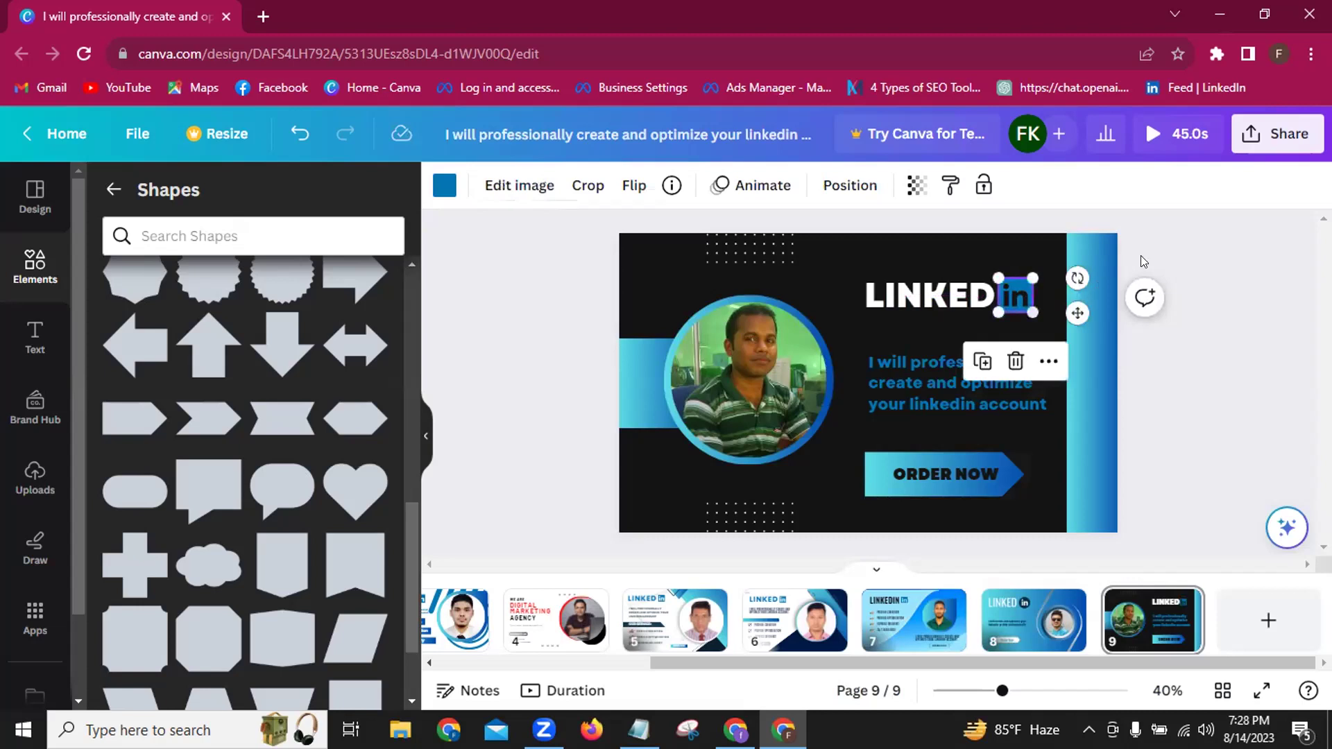
Open the design's download options and set the file type to JPG.
left_click(1275, 135)
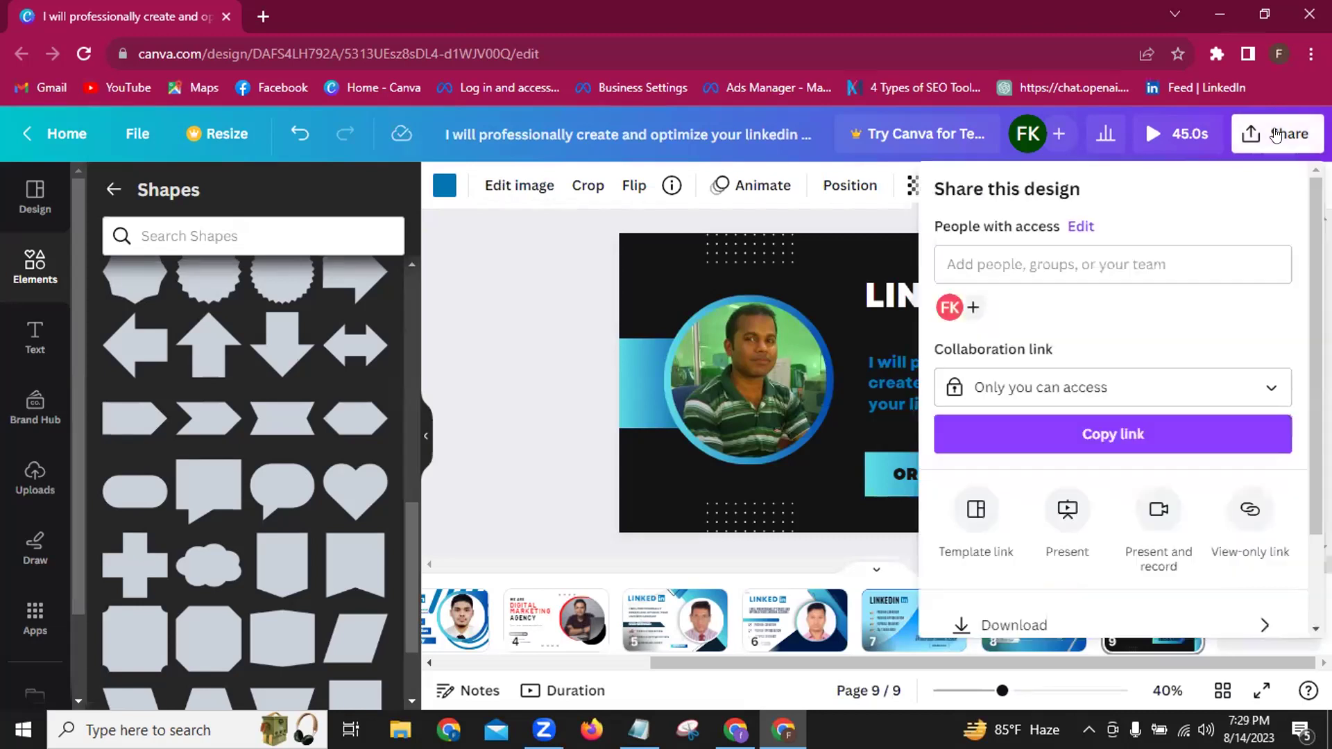
scroll(1152, 527, "down", 2)
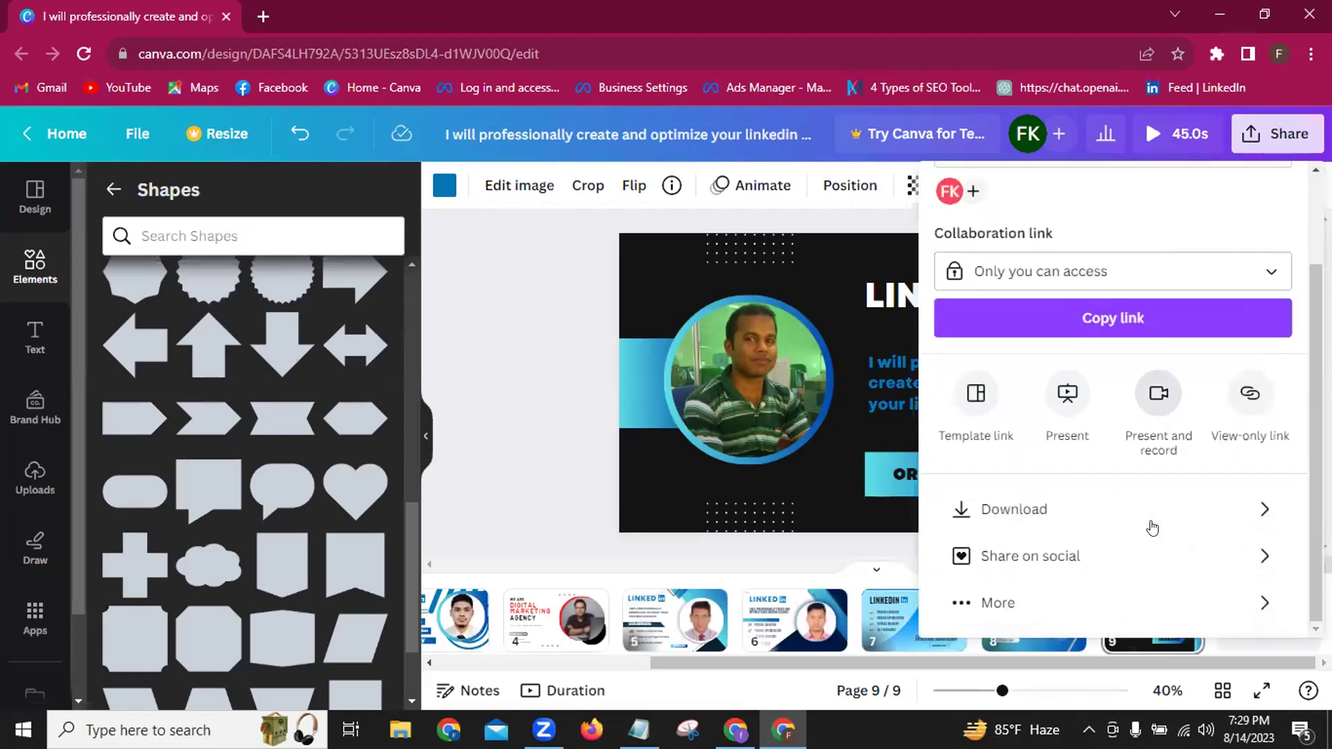
left_click(1039, 512)
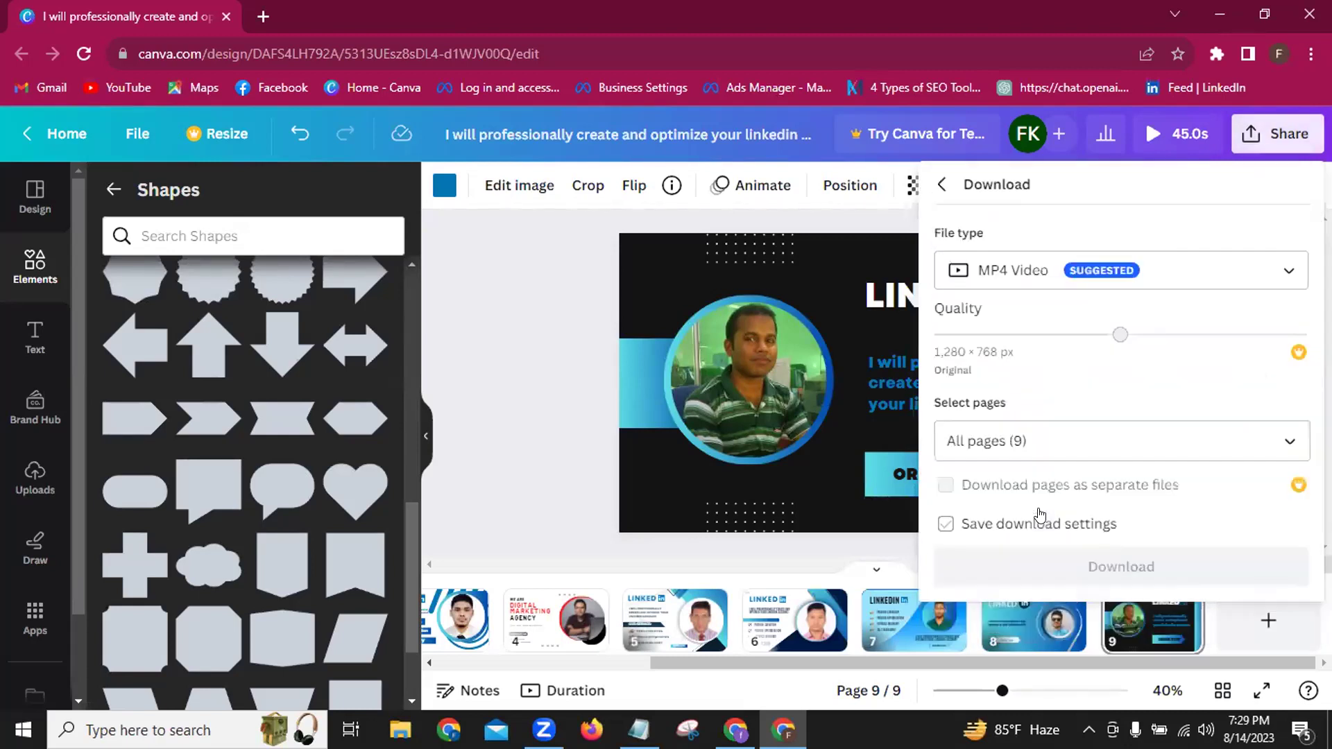
left_click(1287, 272)
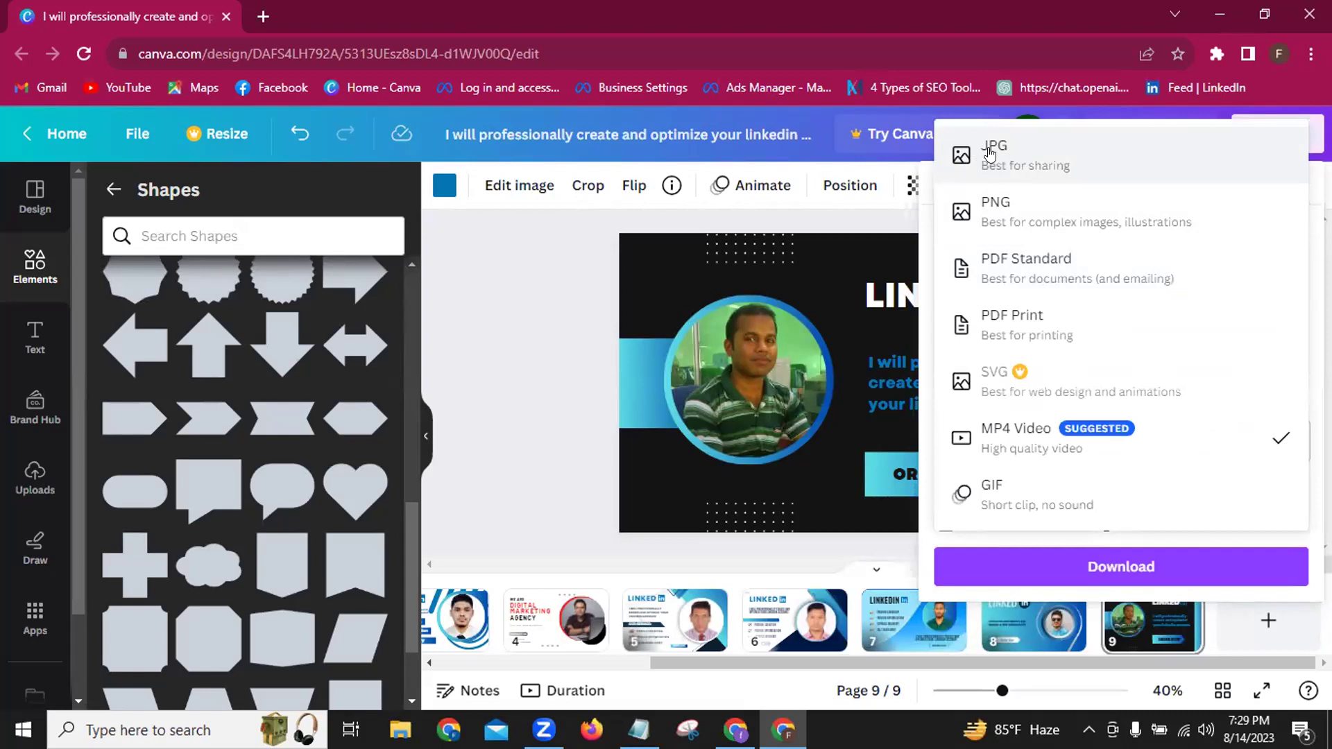
left_click(1056, 160)
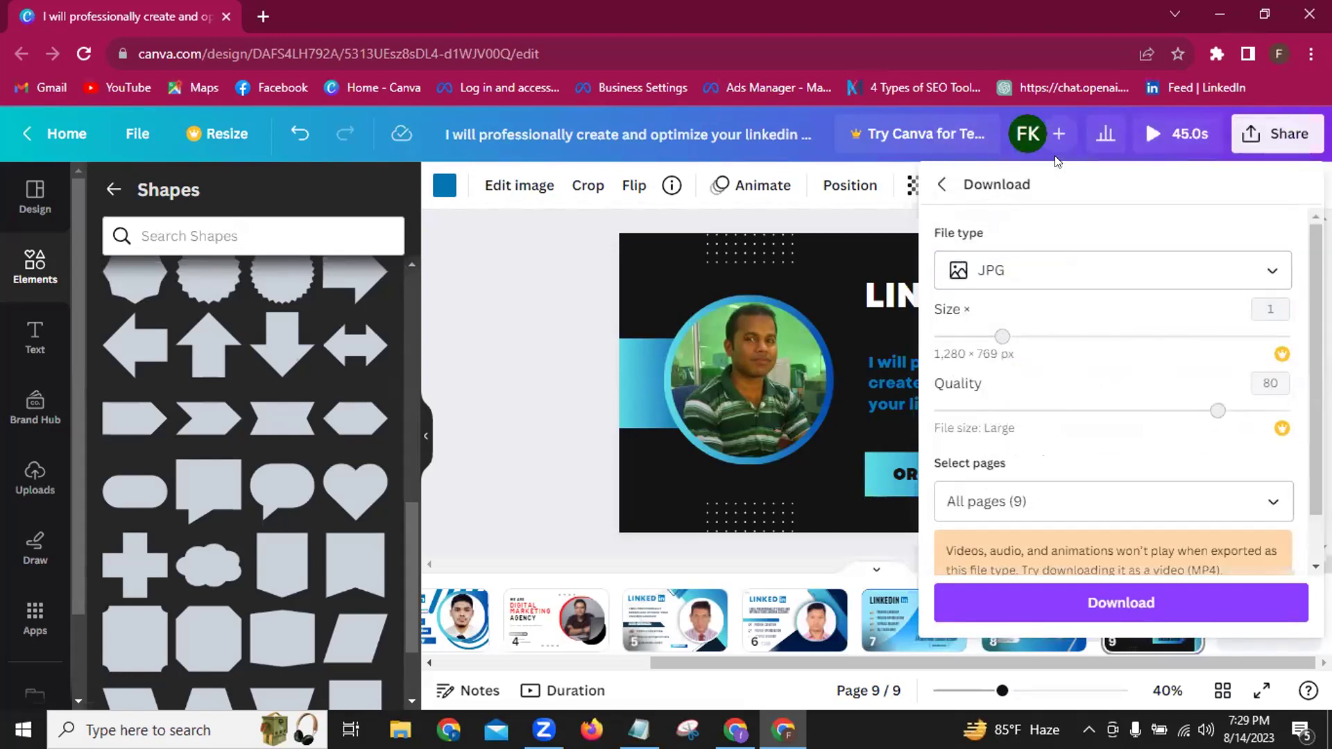
Select only Page 9 for export and download it as a JPG.
left_click(1272, 506)
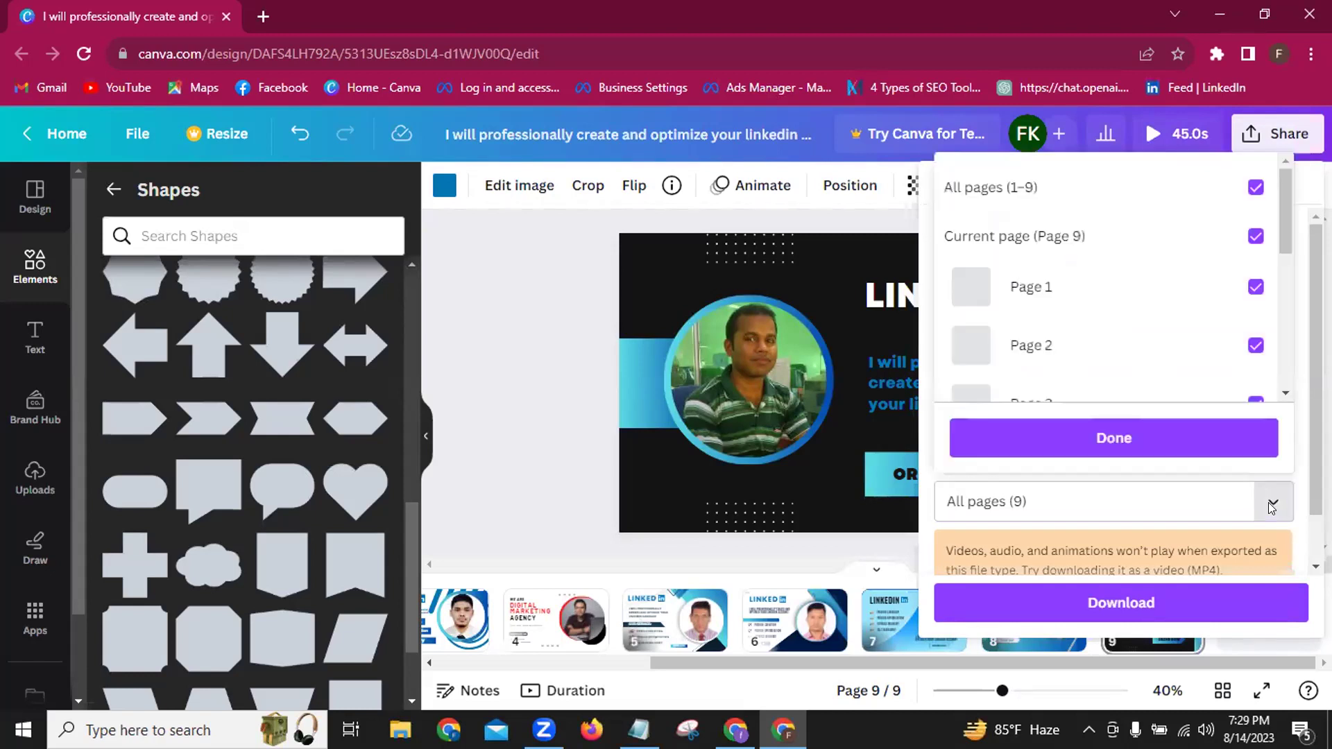
left_click(1255, 188)
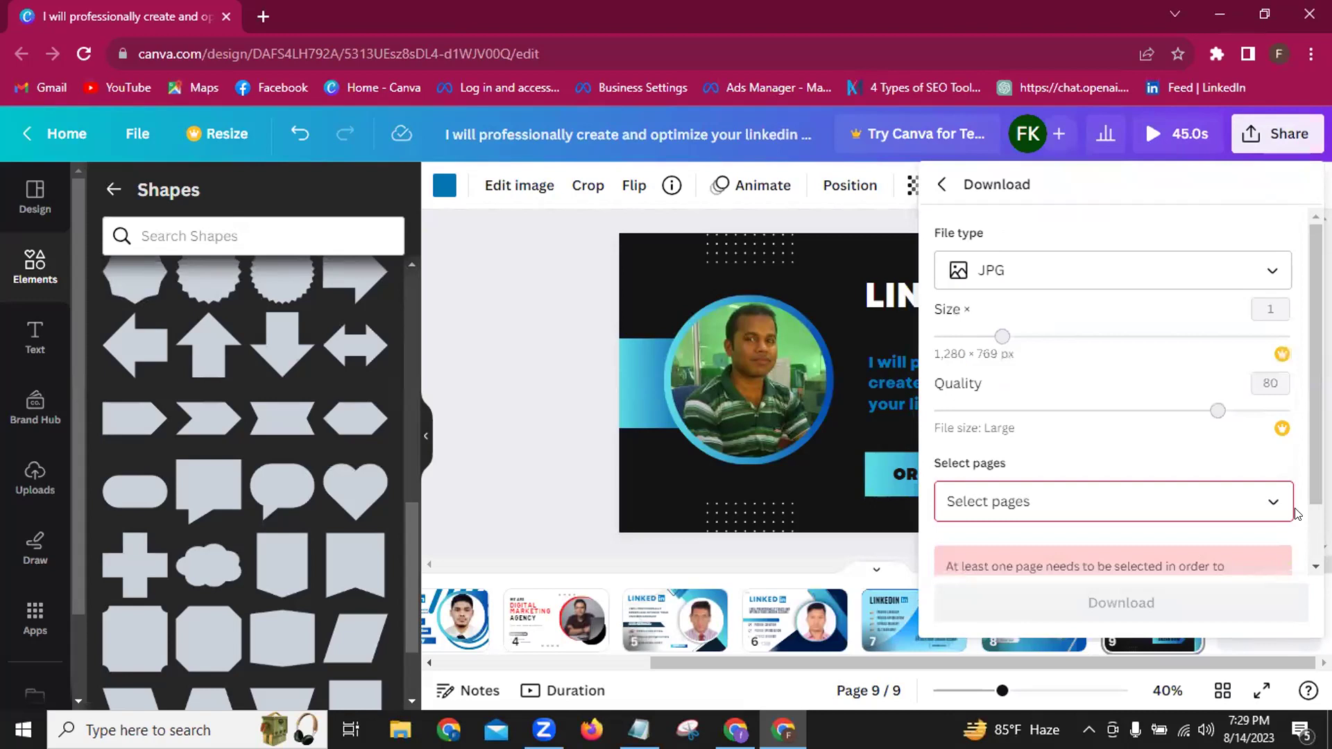
left_click(1272, 503)
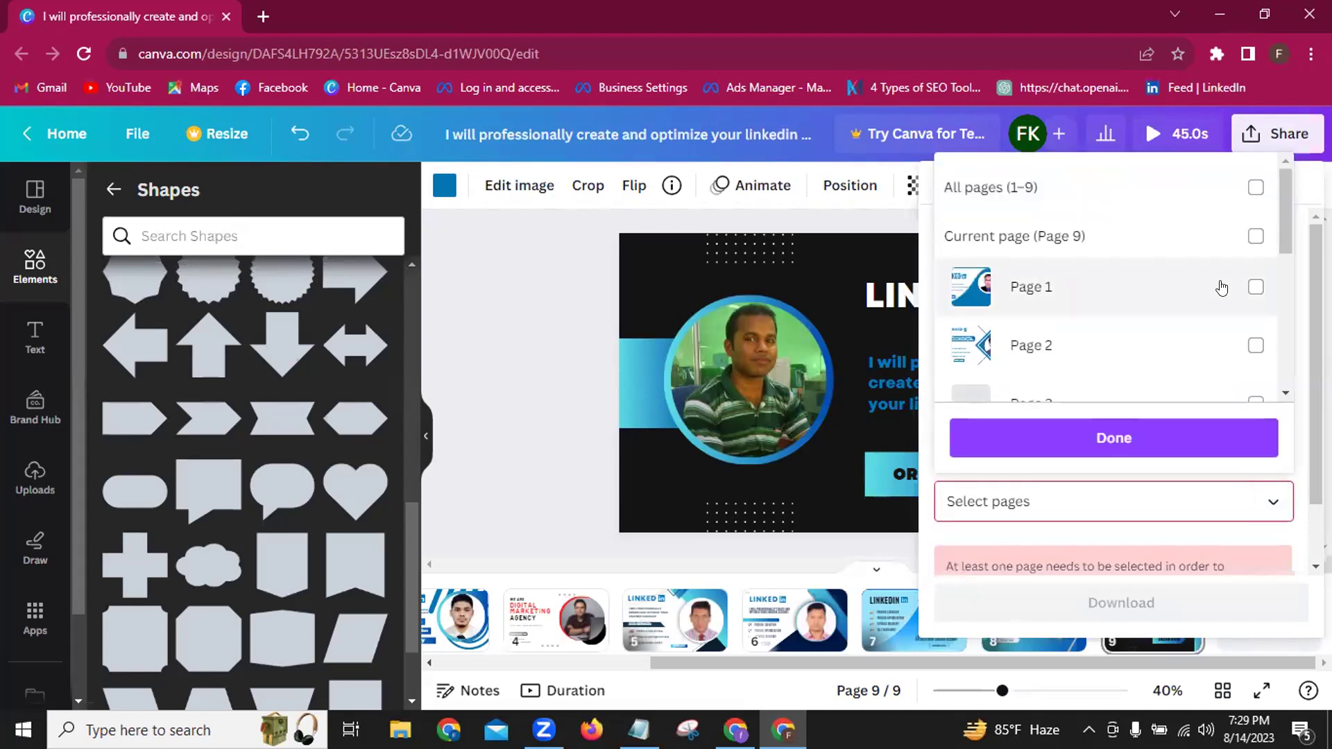
scroll(1221, 287, "down", 5)
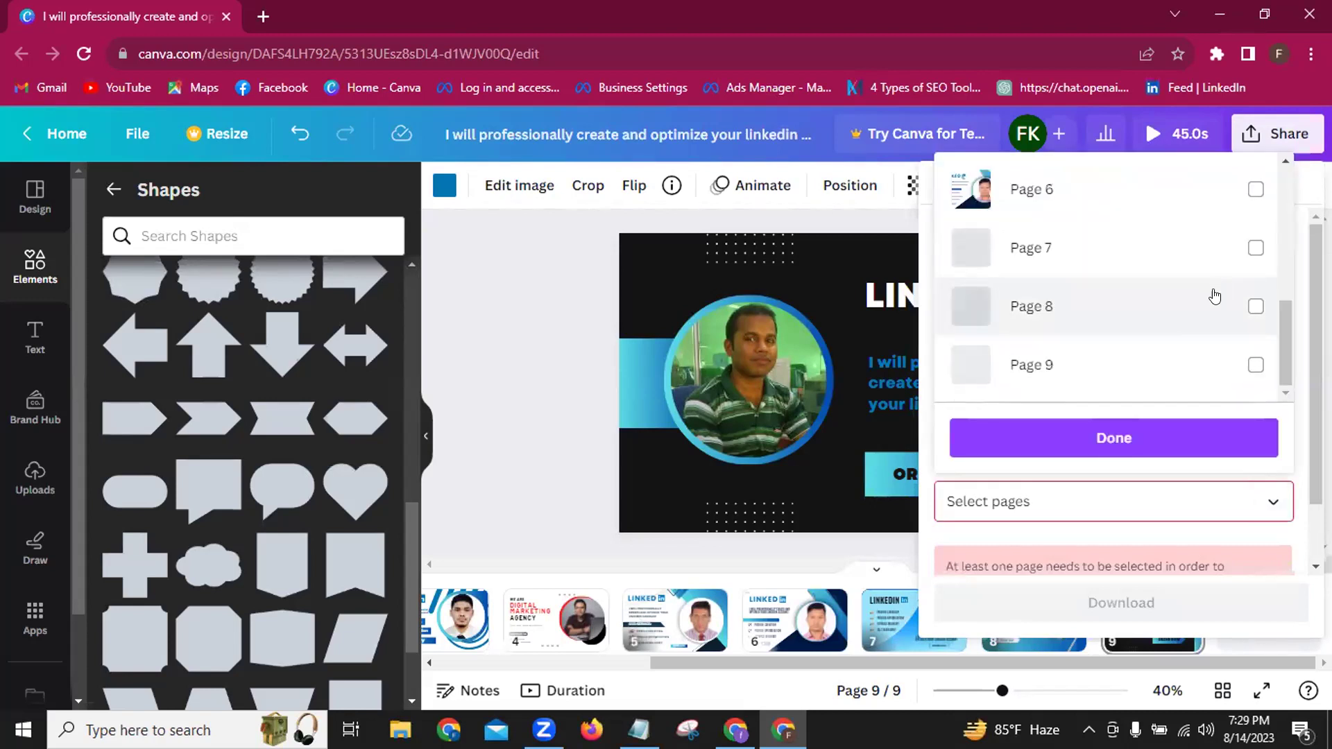
left_click(1254, 366)
left_click(1136, 447)
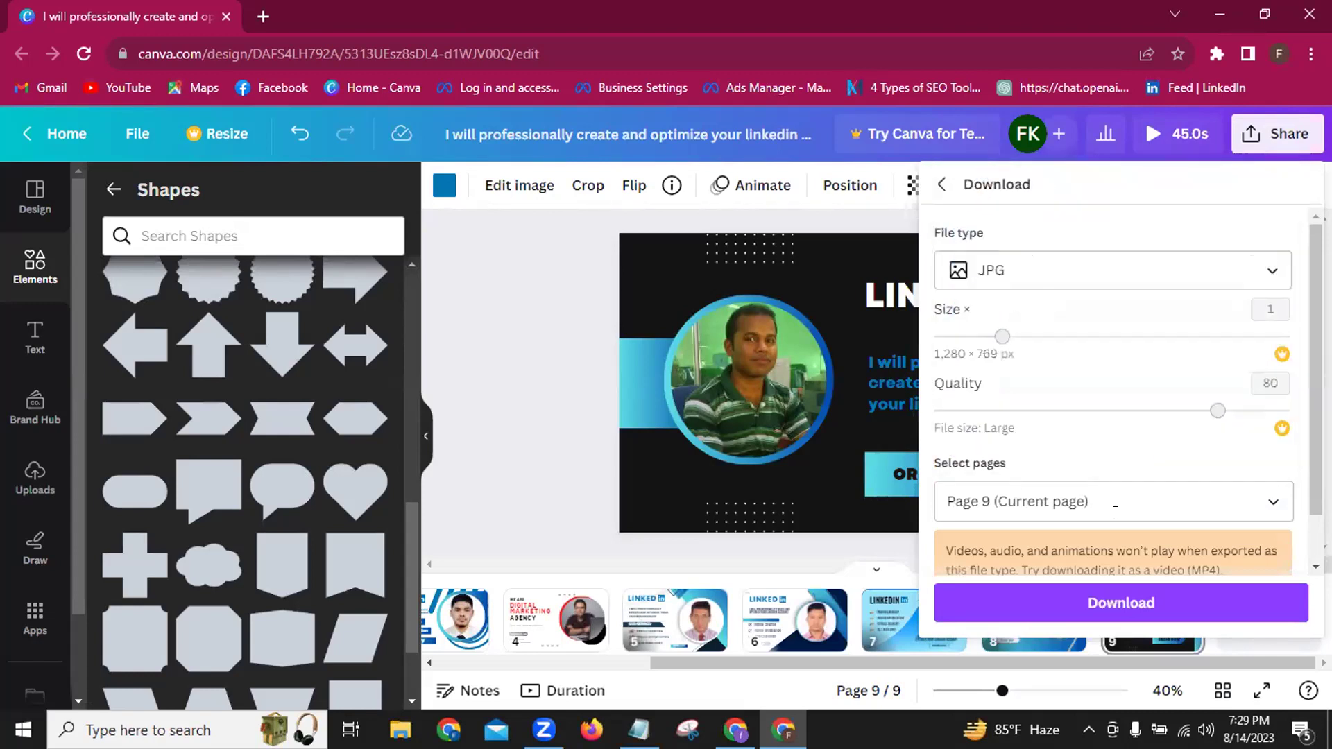
left_click(1100, 601)
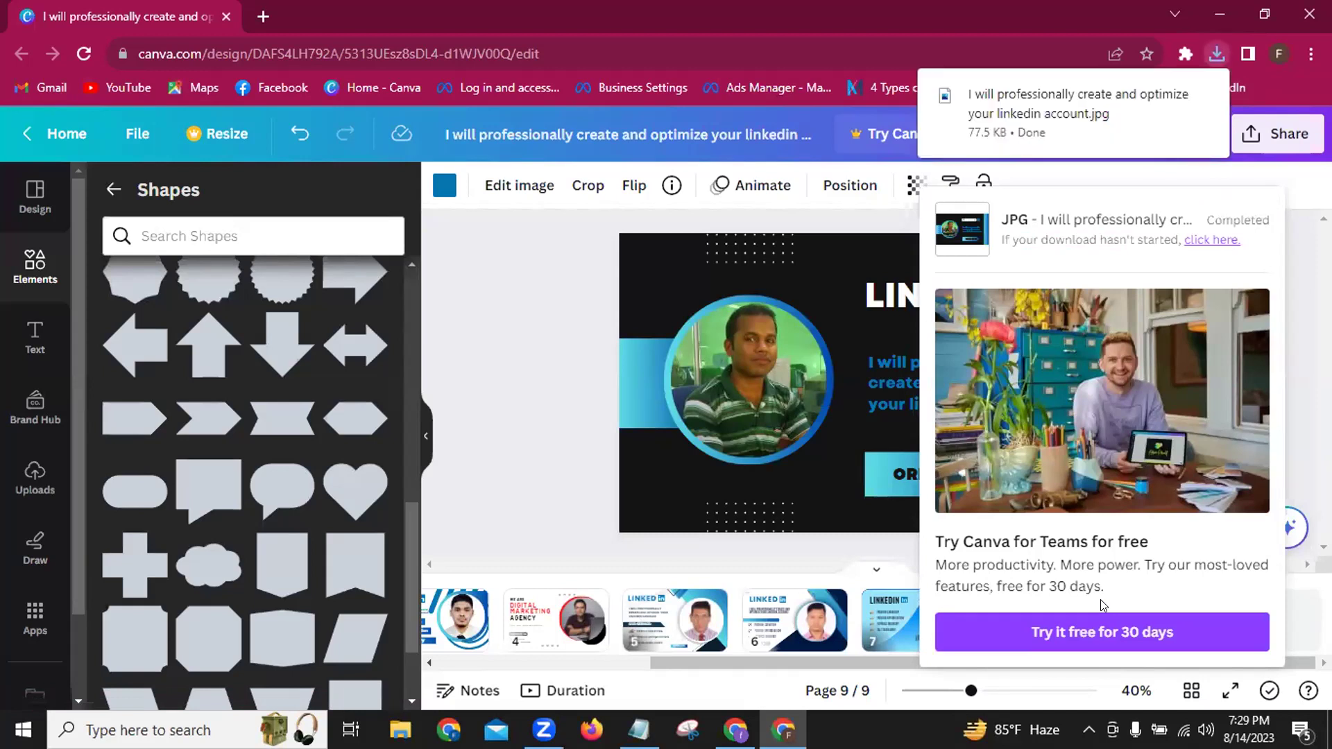
left_click(1306, 16)
Close the browser, refresh the desktop, and open the Downloads folder in File Explorer.
left_click(1307, 17)
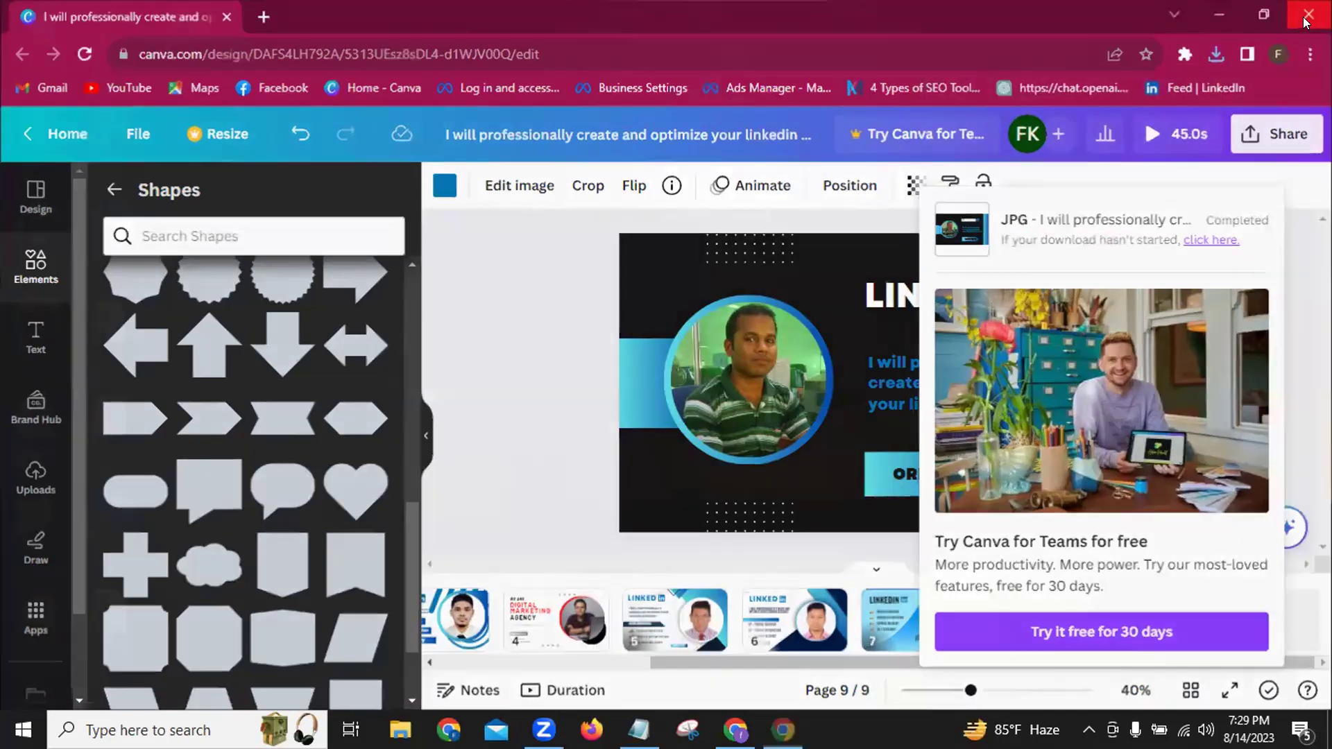
right_click(594, 155)
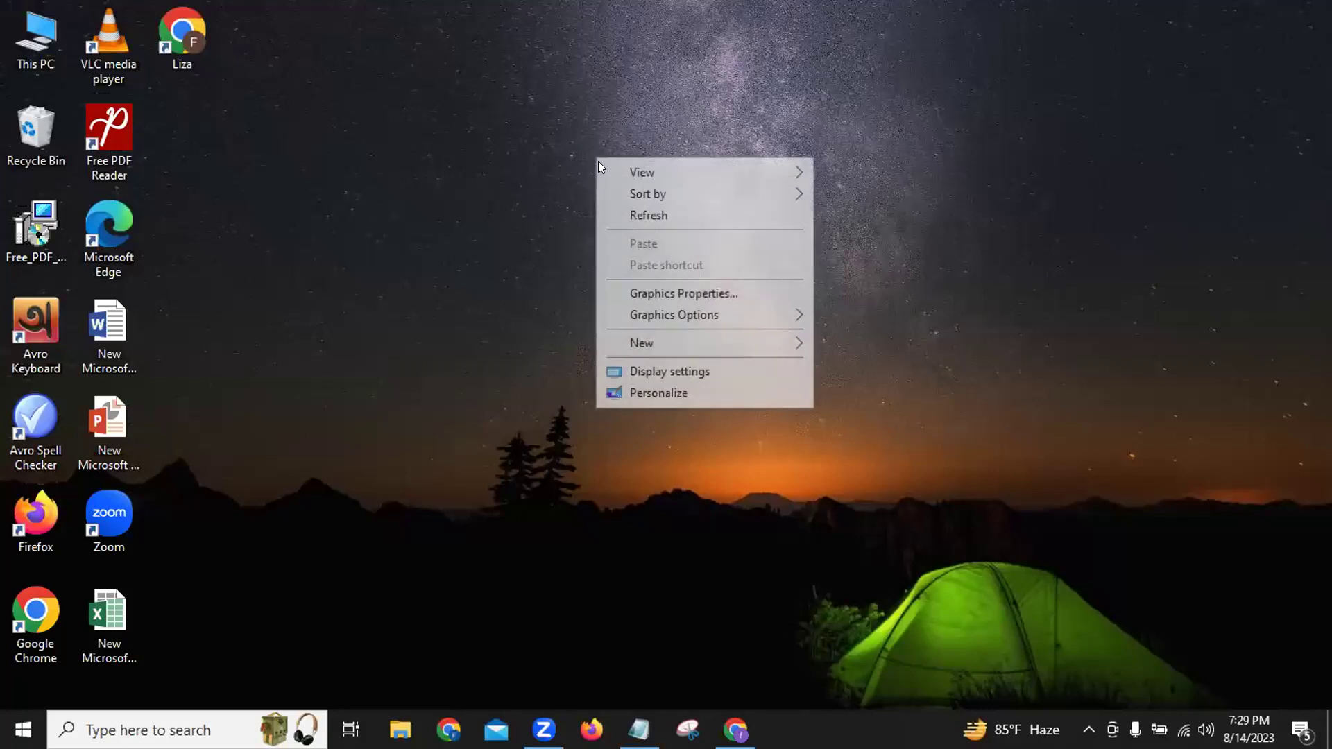
left_click(613, 212)
double_click(22, 47)
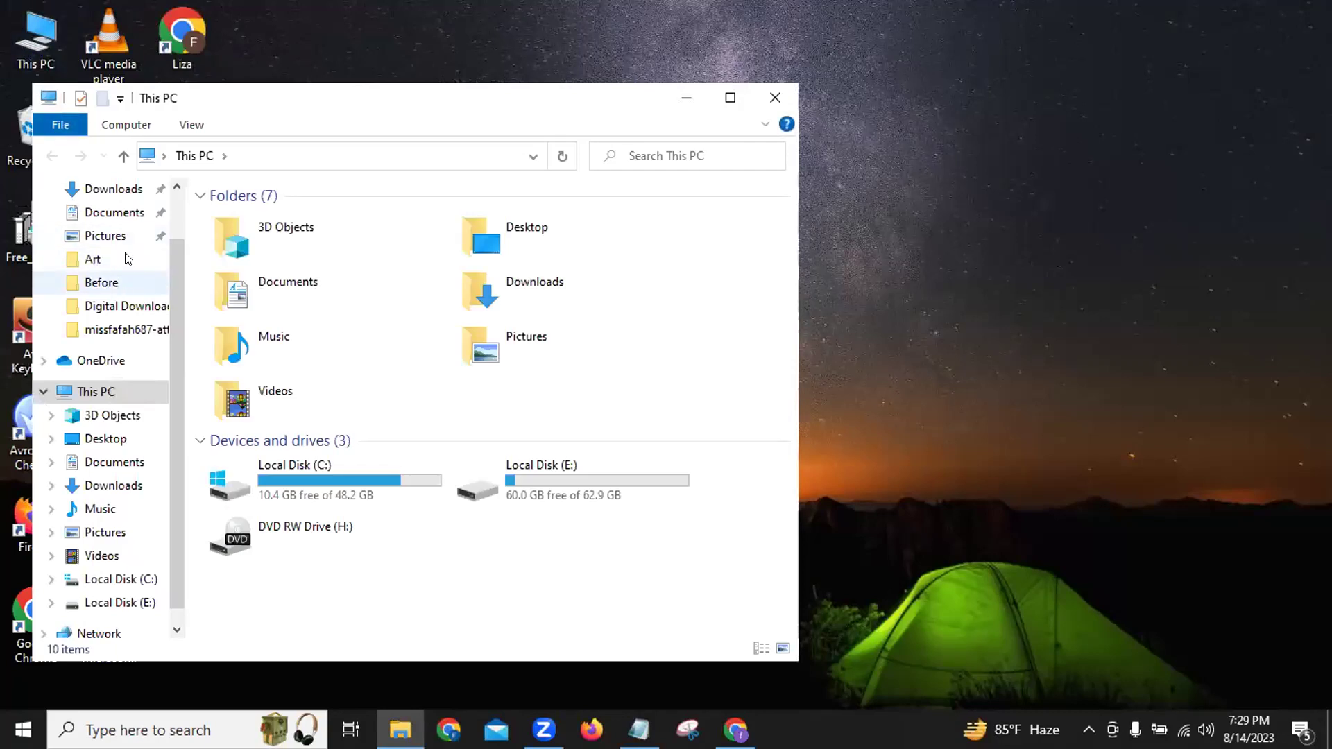
left_click(114, 190)
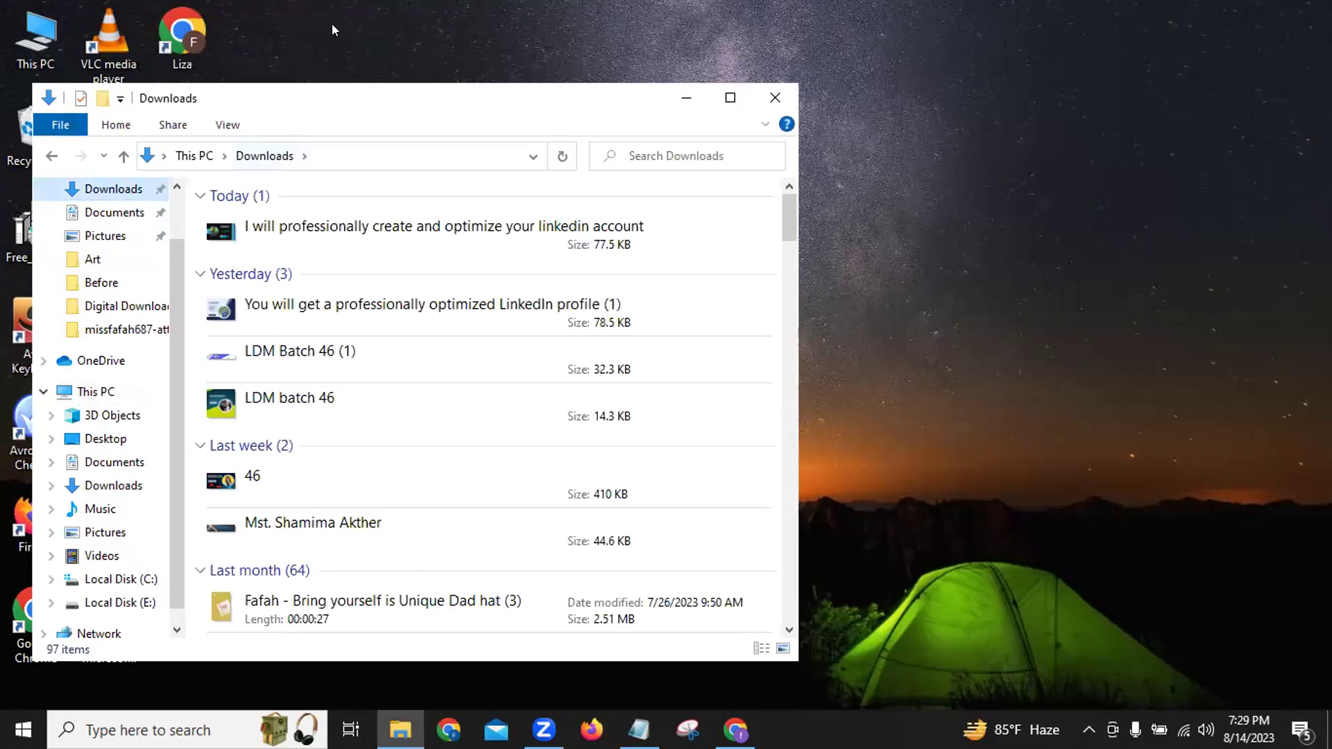
Open the downloaded gig card JPG's Properties and show its Details tab.
left_click(345, 223)
right_click(344, 220)
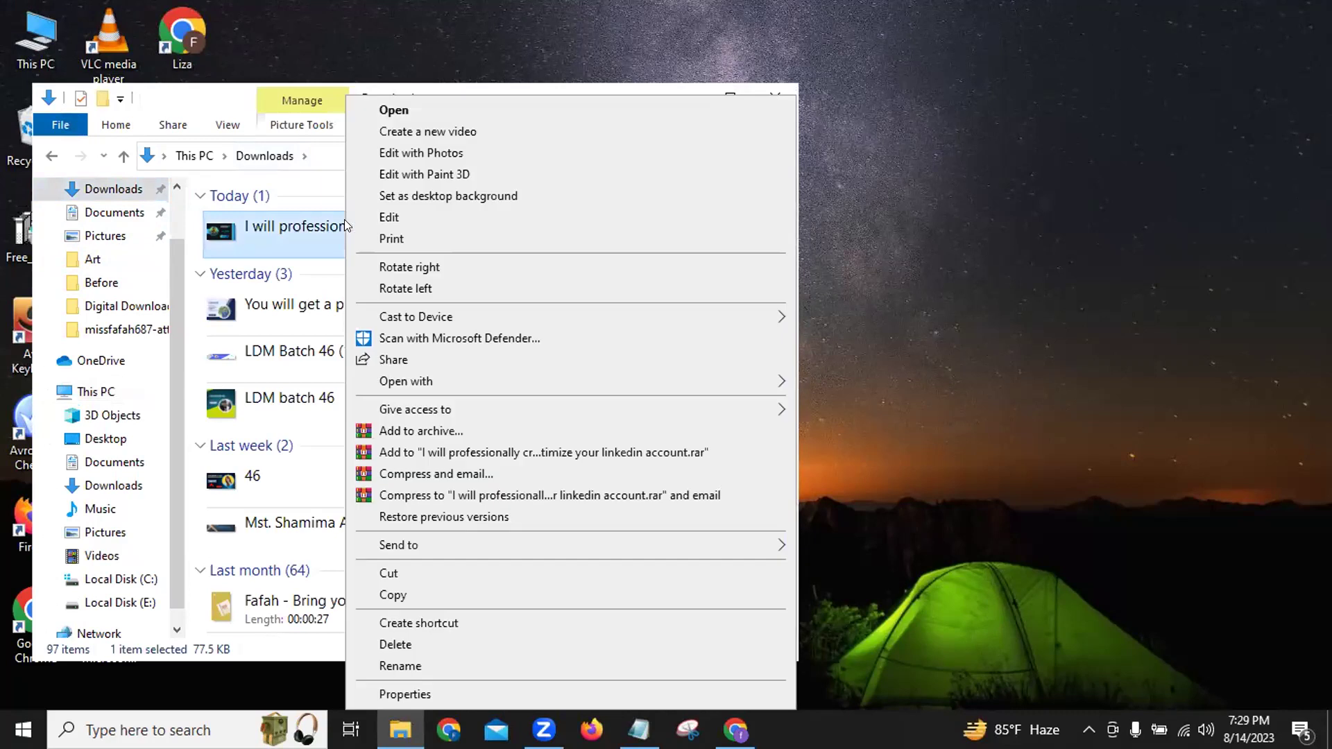
left_click(431, 696)
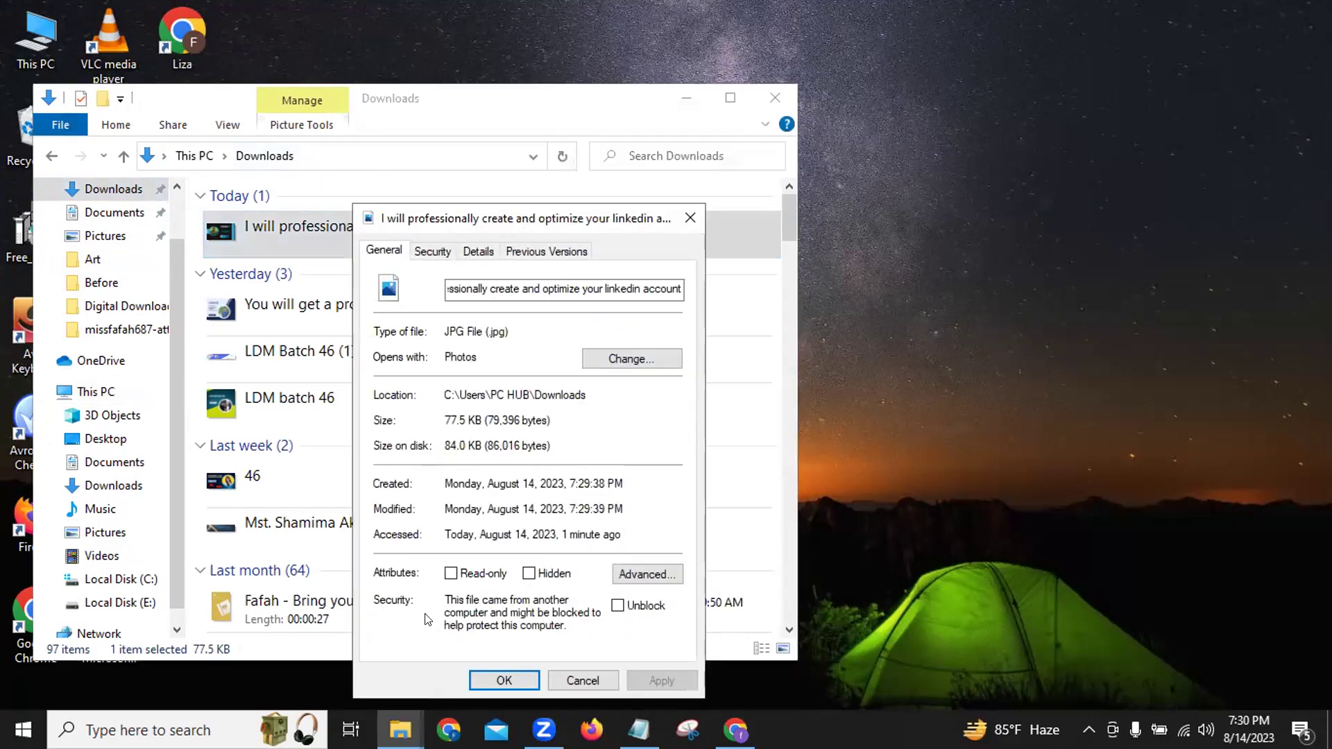
left_click(767, 97)
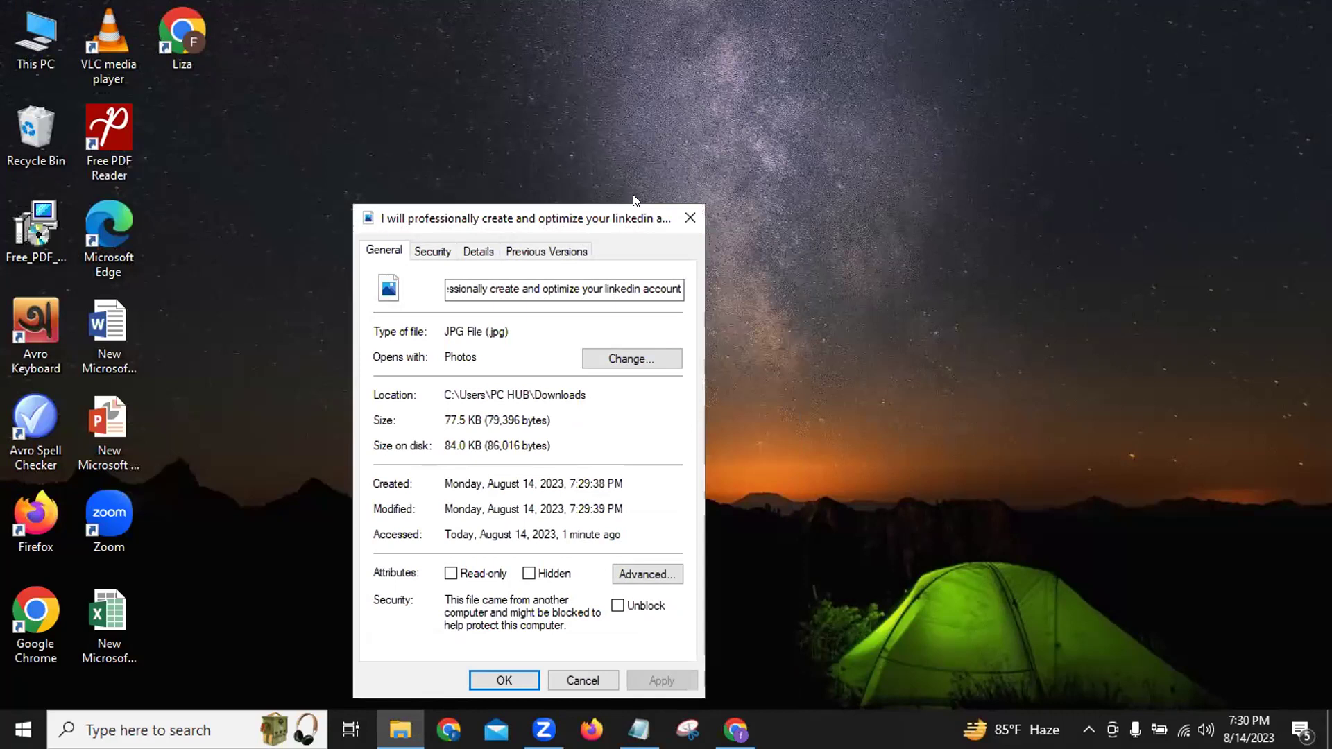
left_click_drag(633, 208, 757, 103)
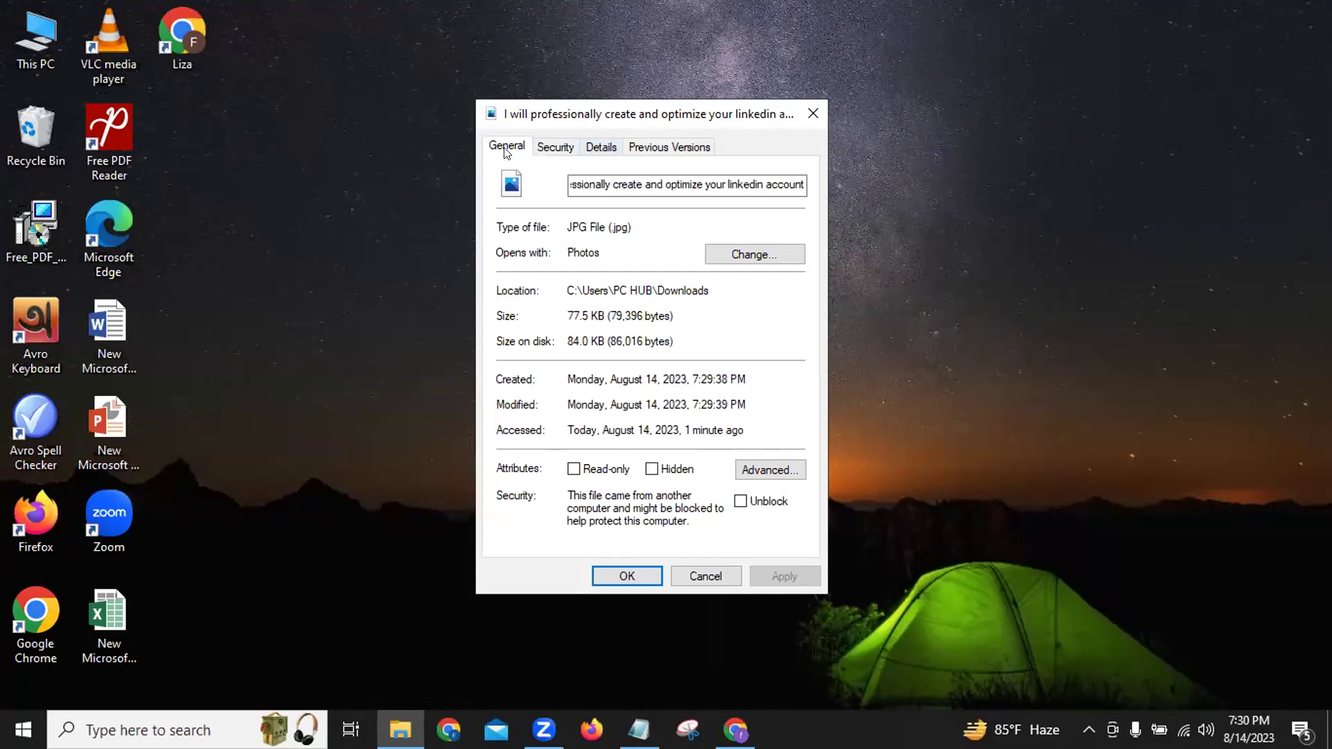
left_click(599, 149)
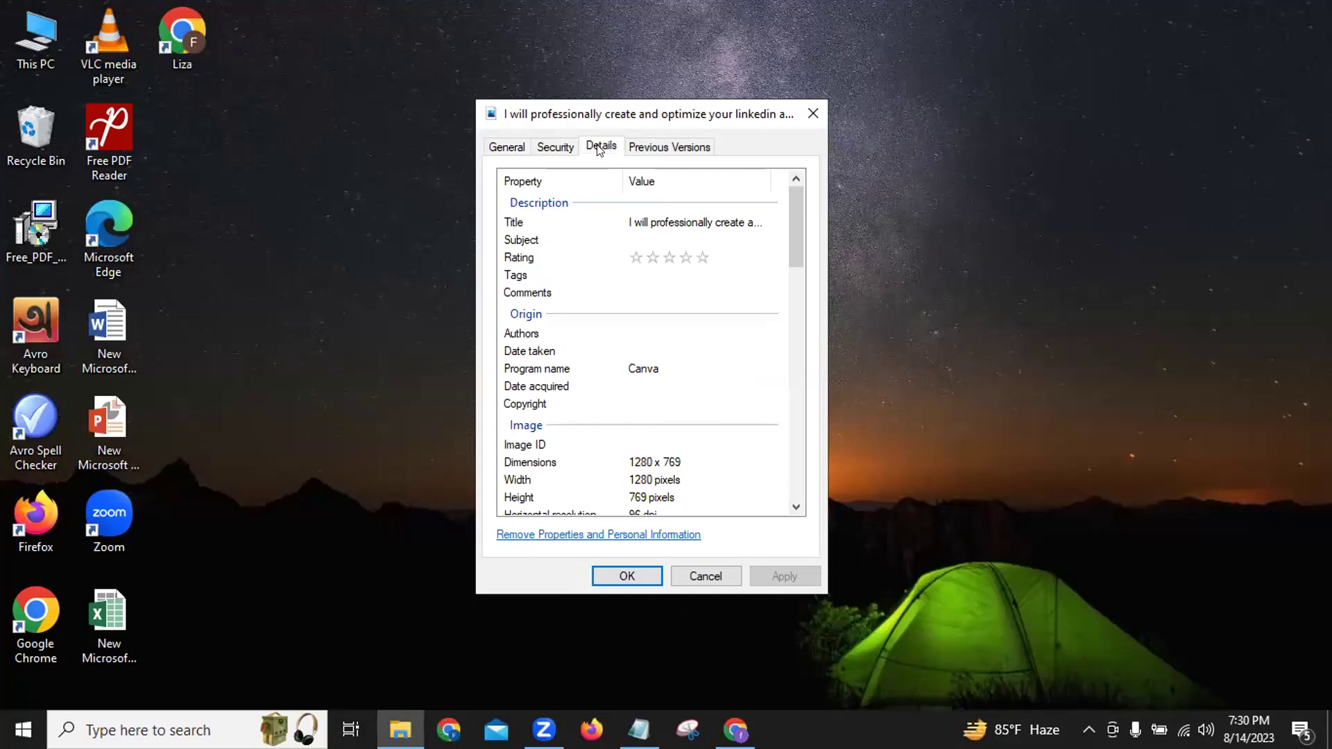
Set the JPG's Title and Subject to the pasted gig title and rate it five stars.
left_click(678, 220)
key("ctrl+c")
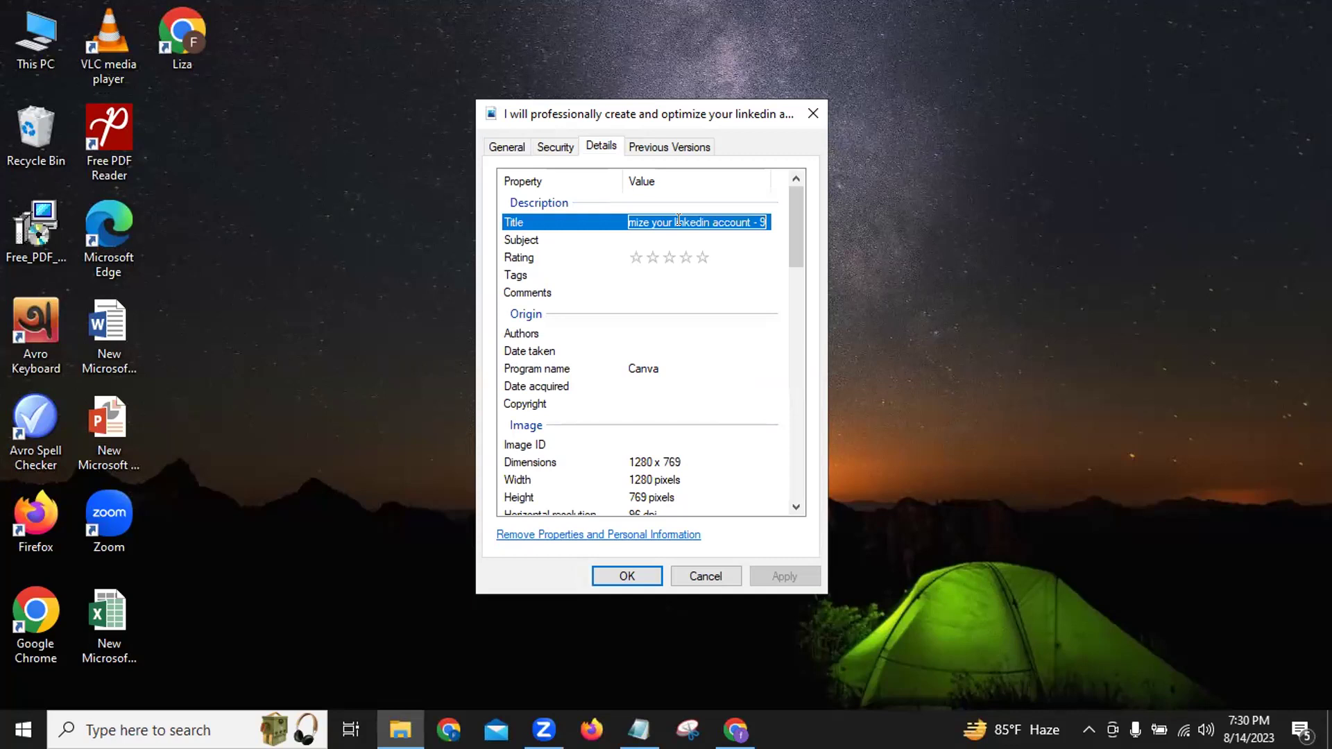
key("BackSpace")
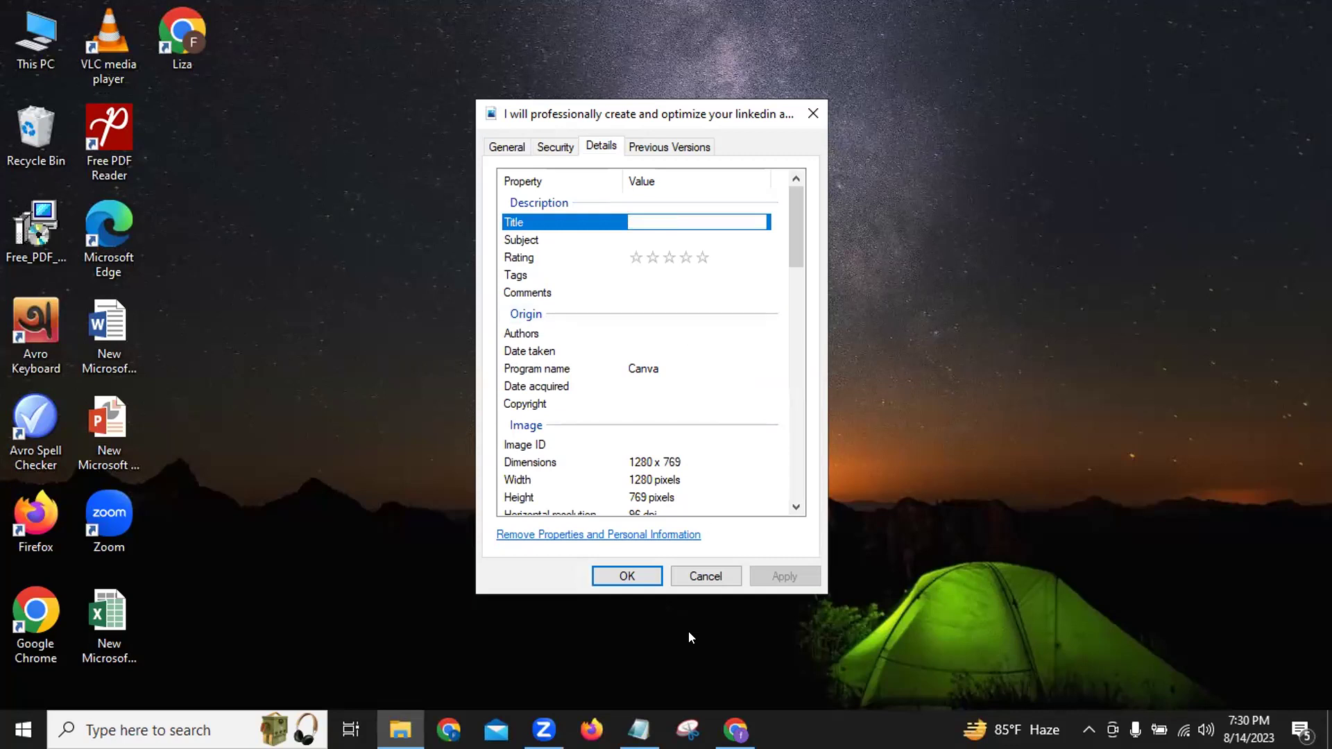
key("ctrl+v")
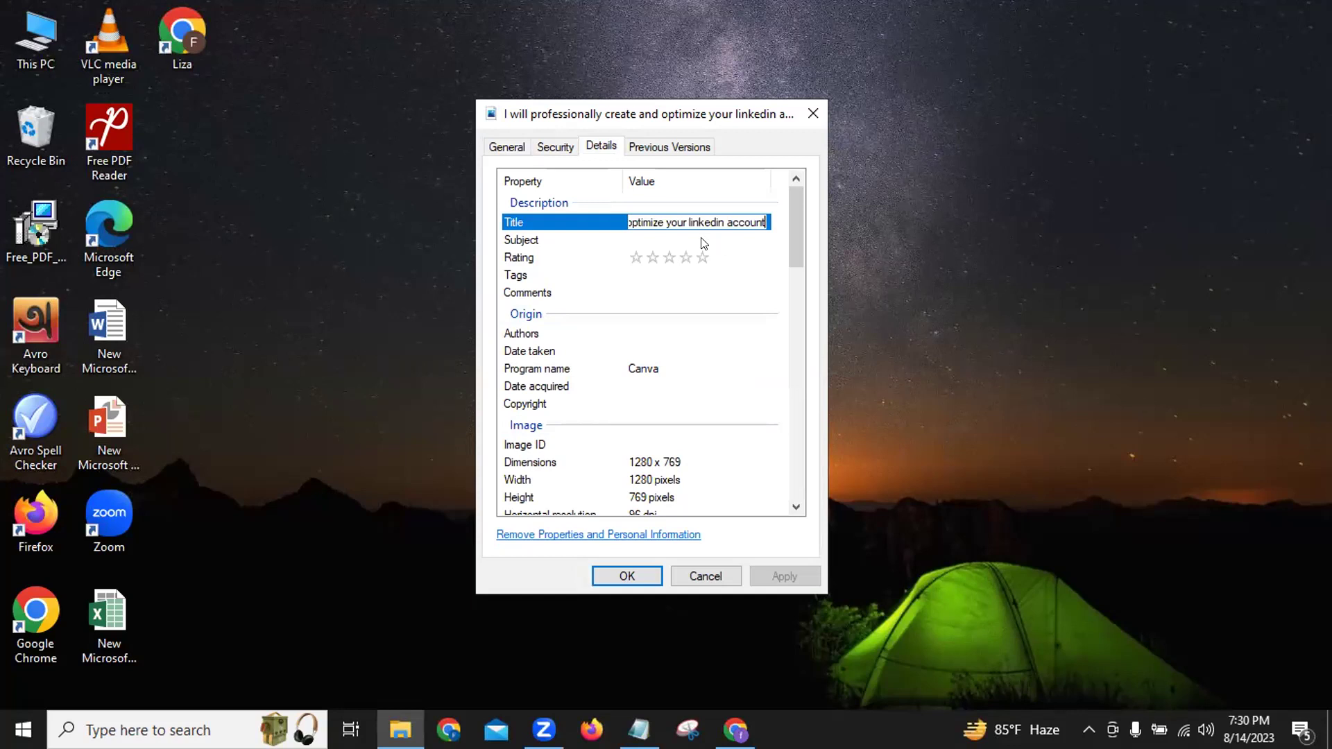
key("Return")
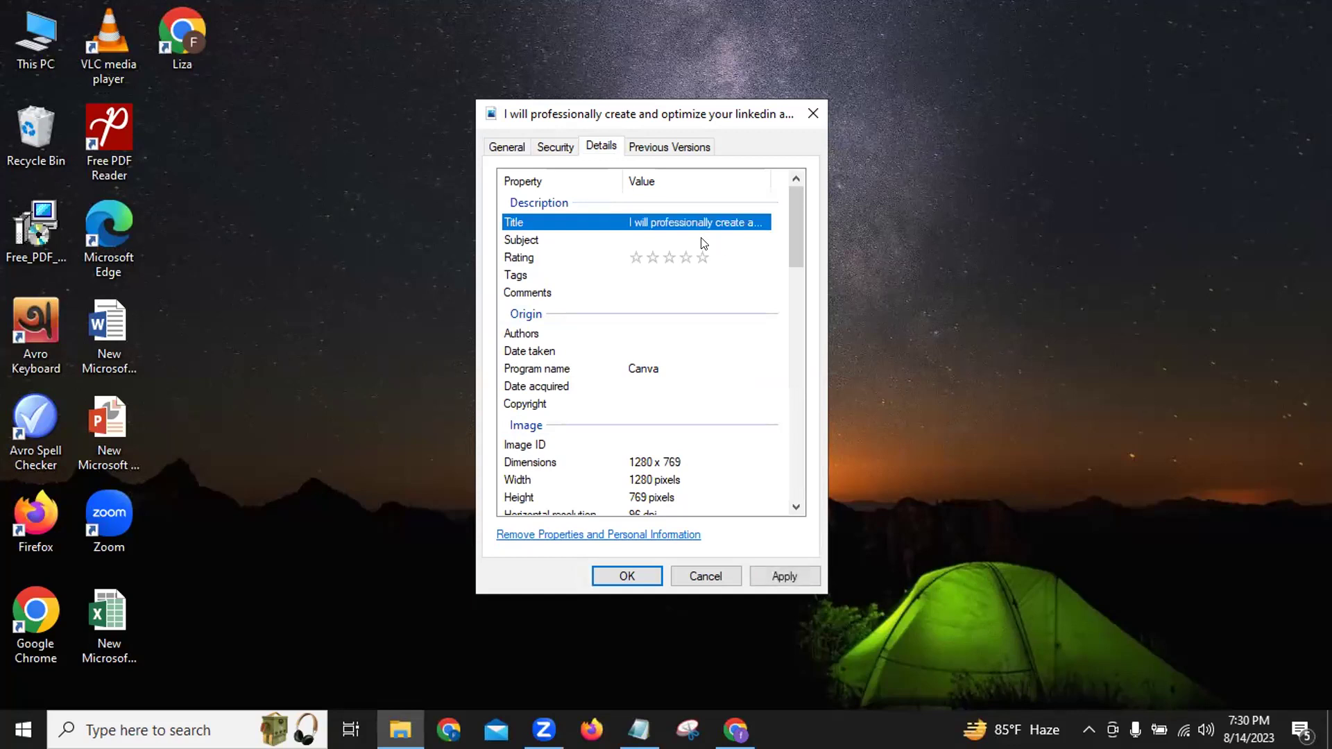
left_click(700, 240)
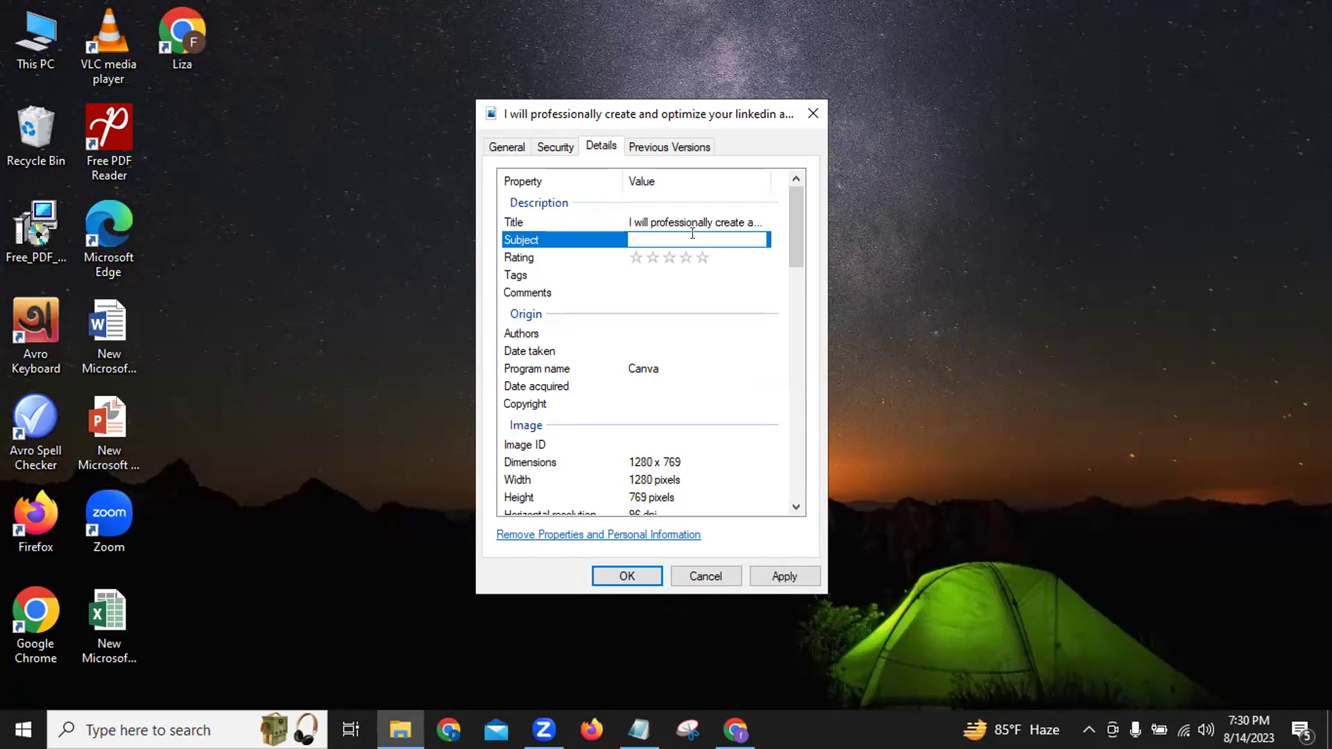
key("ctrl+v")
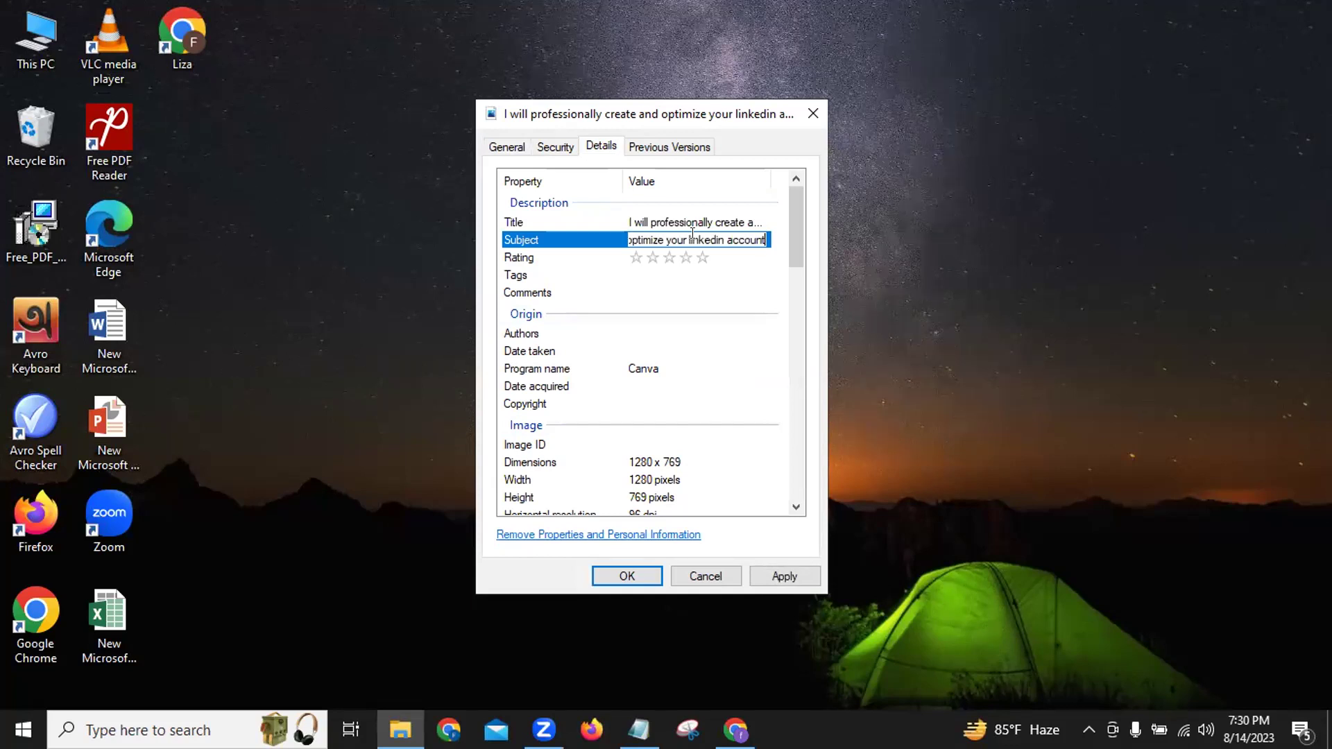
key("Return")
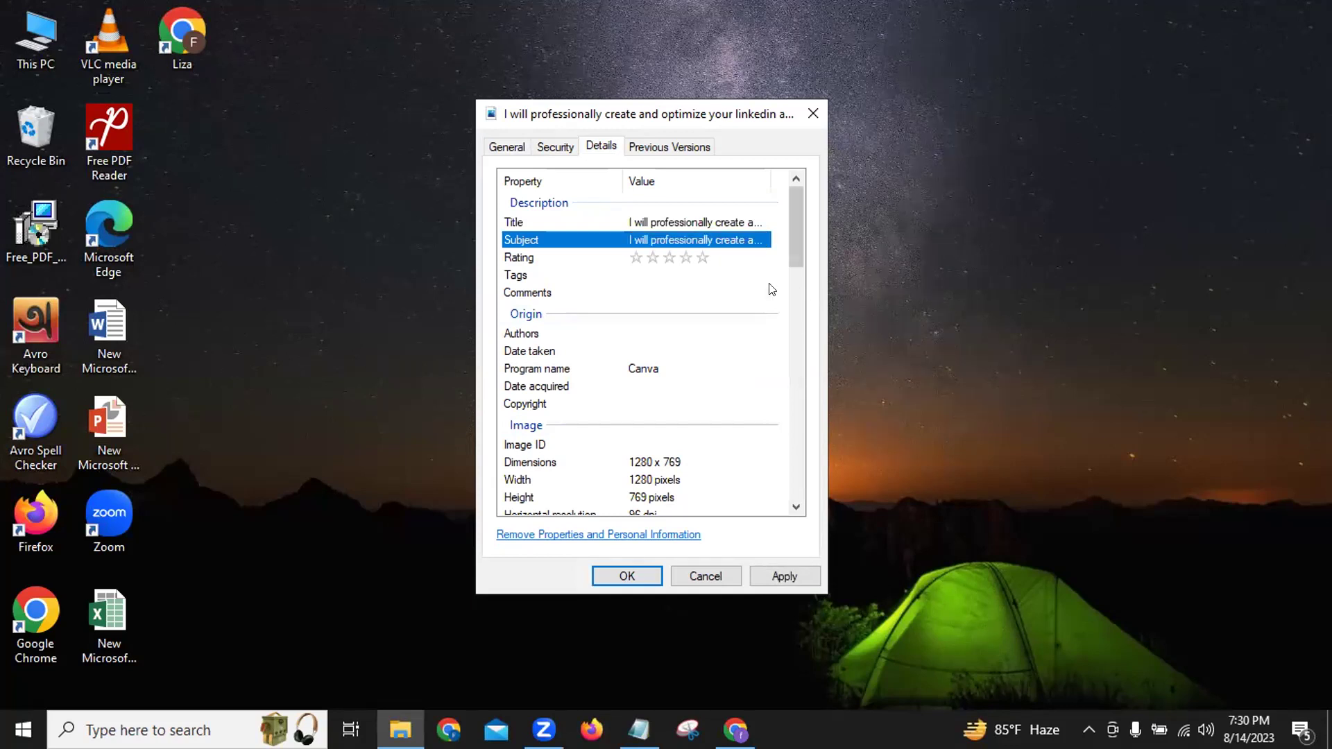
left_click(697, 260)
left_click(611, 272)
Tag the image with the gig title plus LinkedIn, LinkedIn Profile Creation, LinkedIn summary and LinkedIn page.
left_click(634, 274)
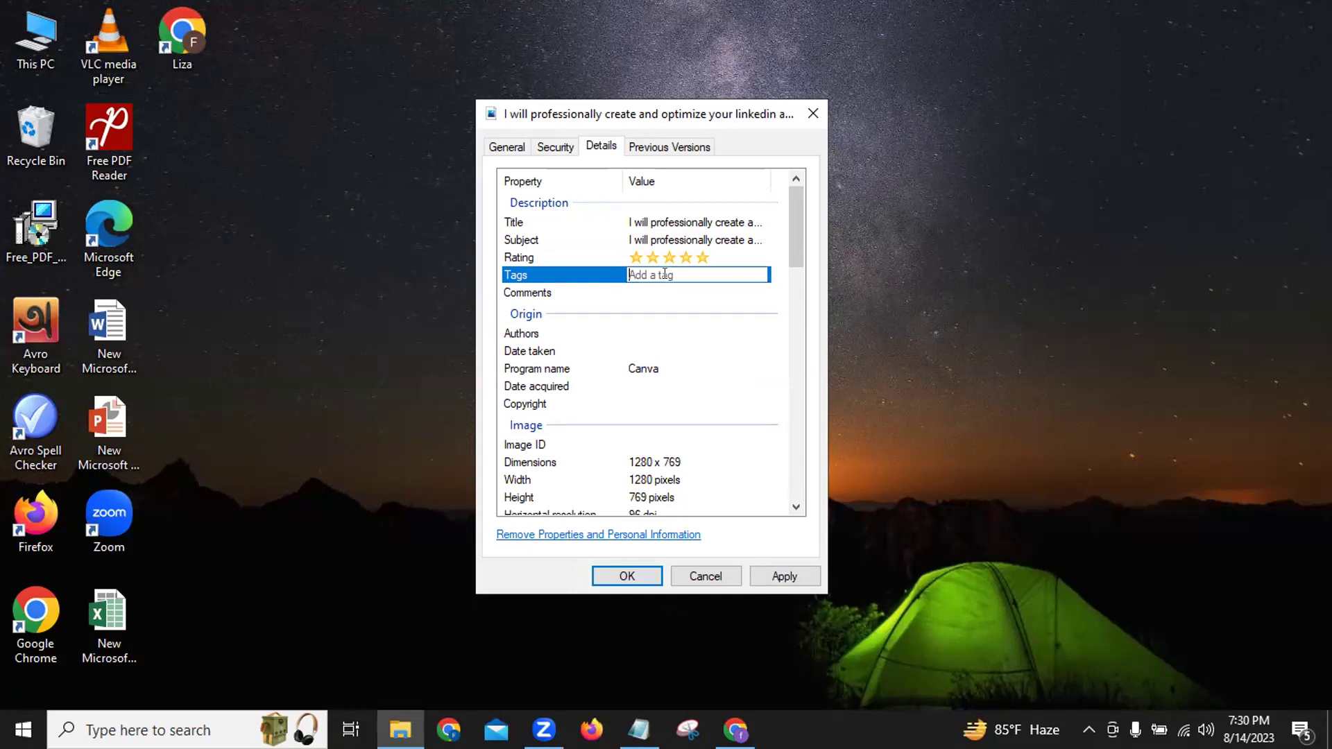
key("ctrl+v")
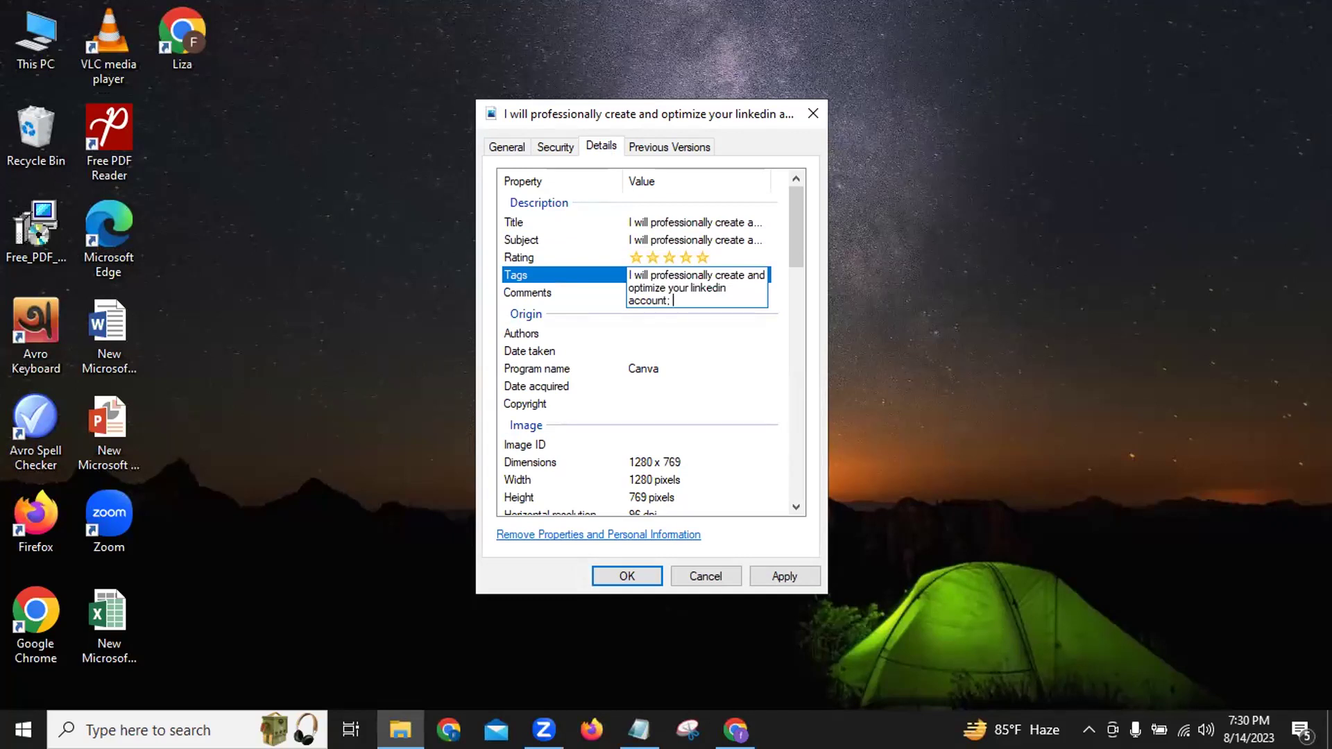
type("Linked")
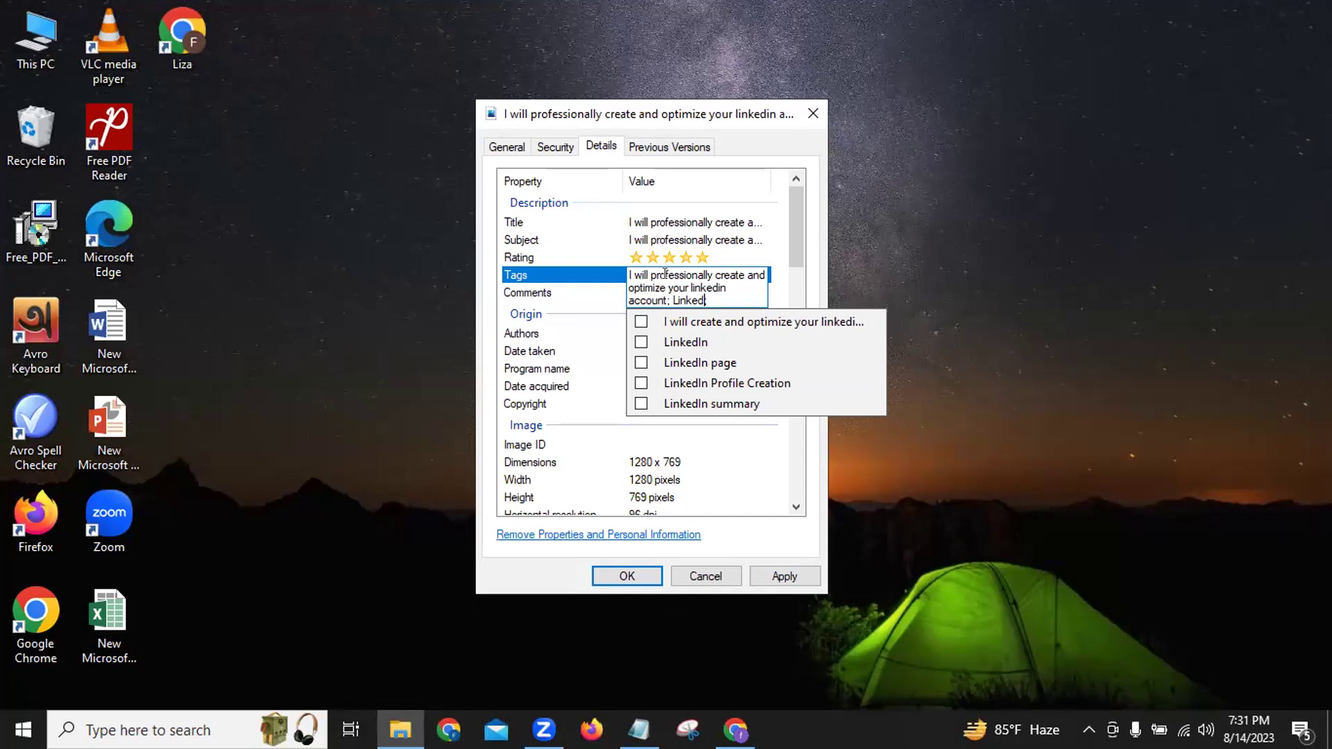
type("i")
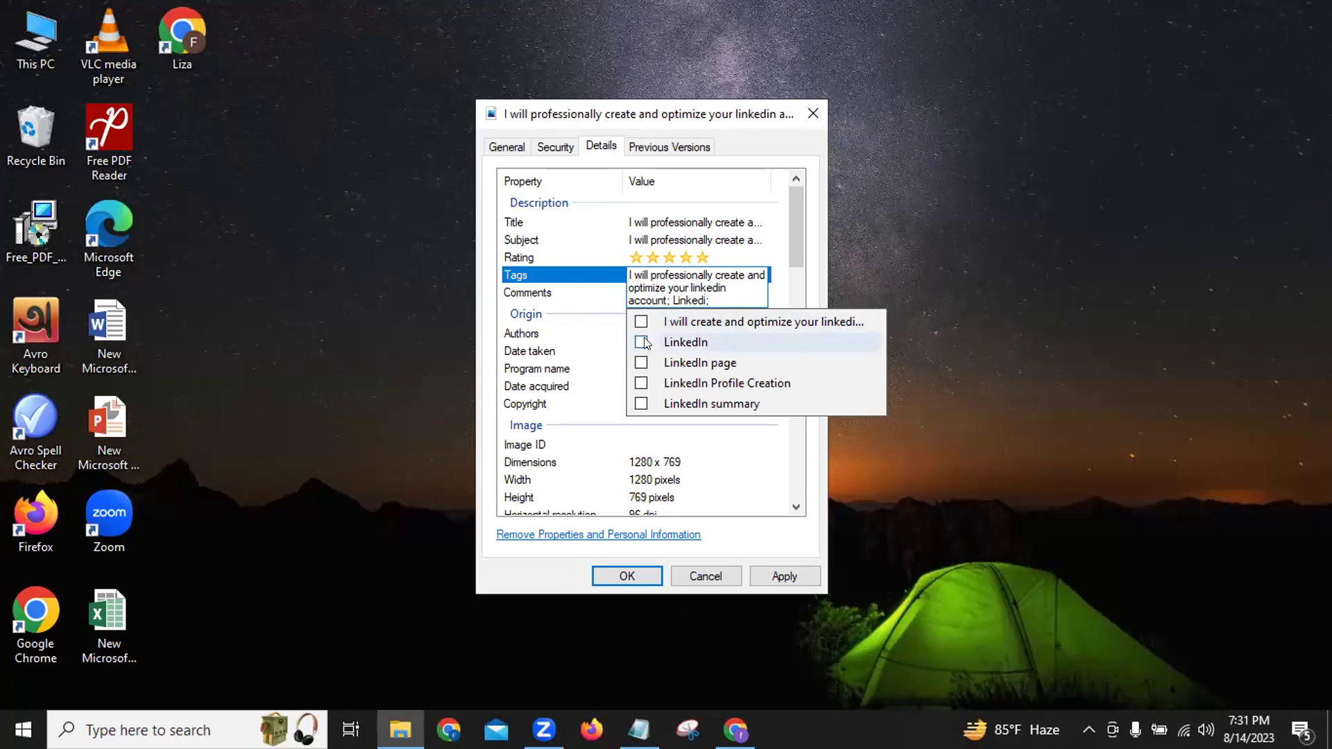
left_click(640, 342)
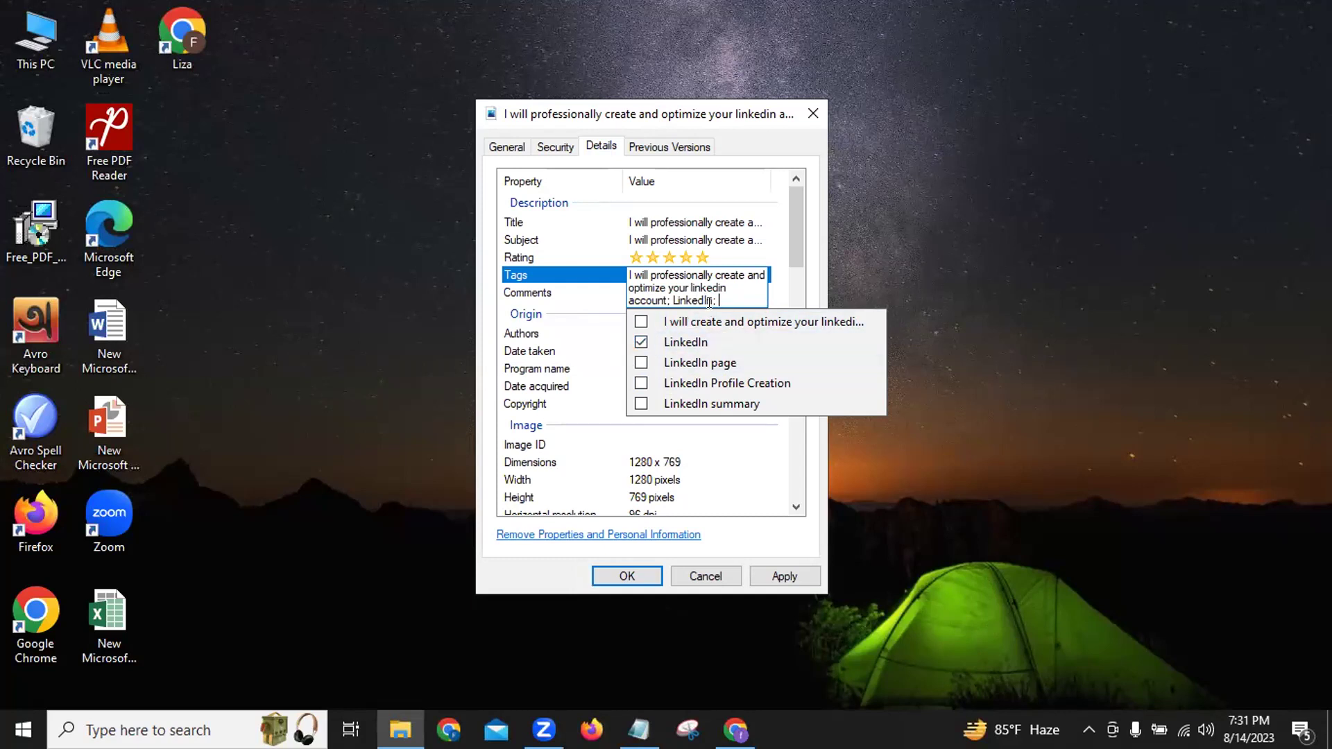
left_click(638, 382)
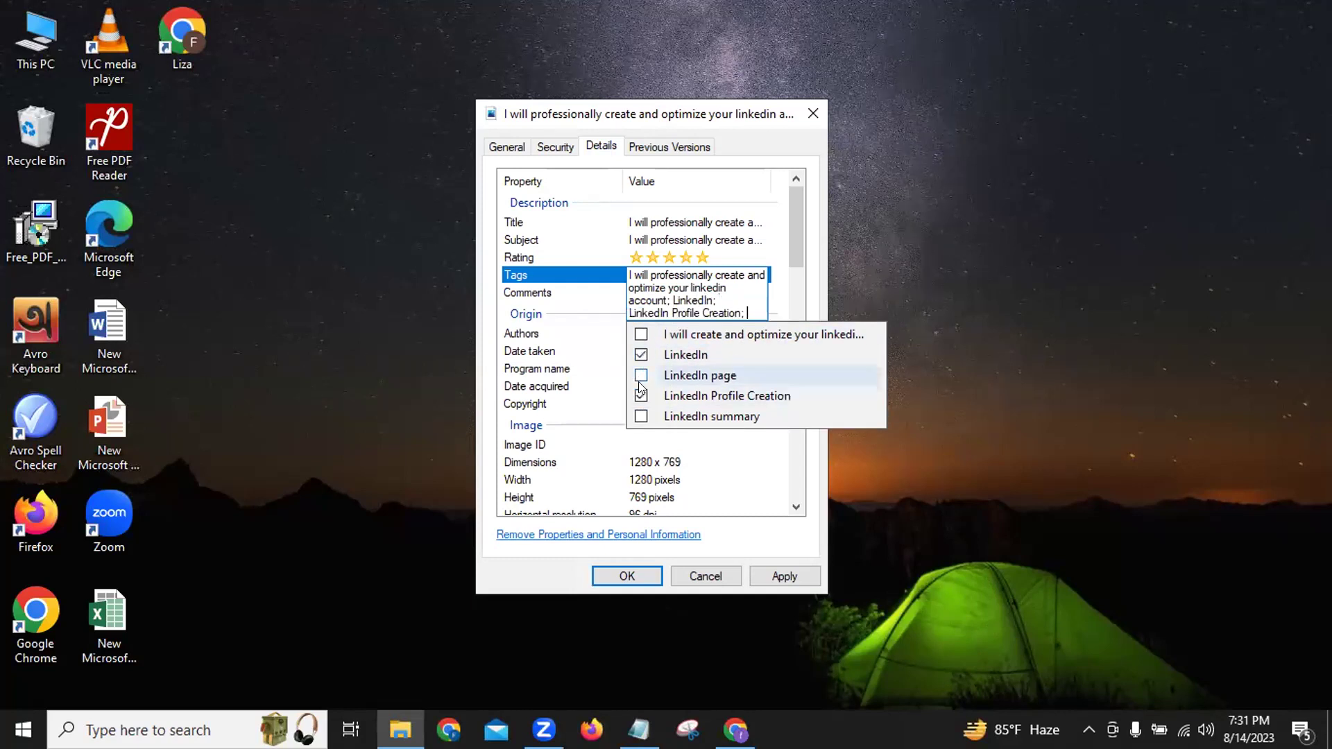
left_click(641, 415)
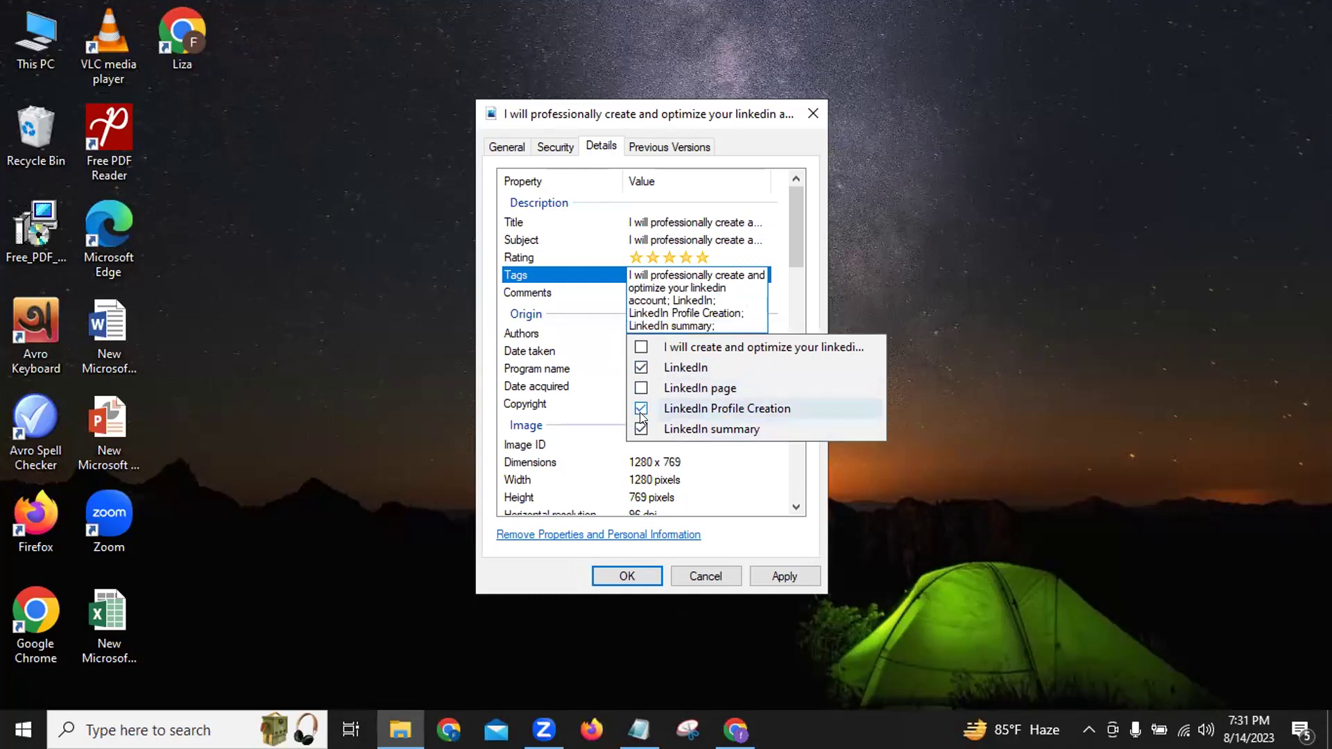
left_click(640, 347)
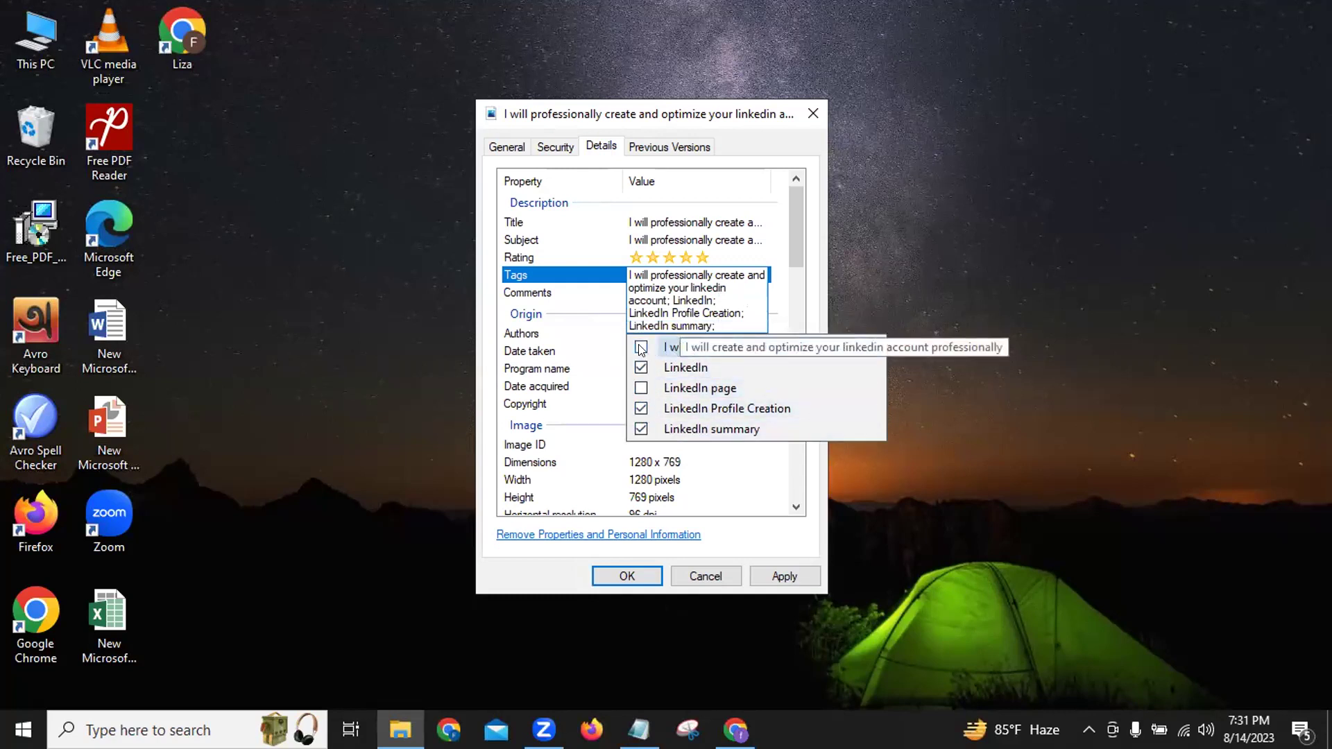
left_click(641, 401)
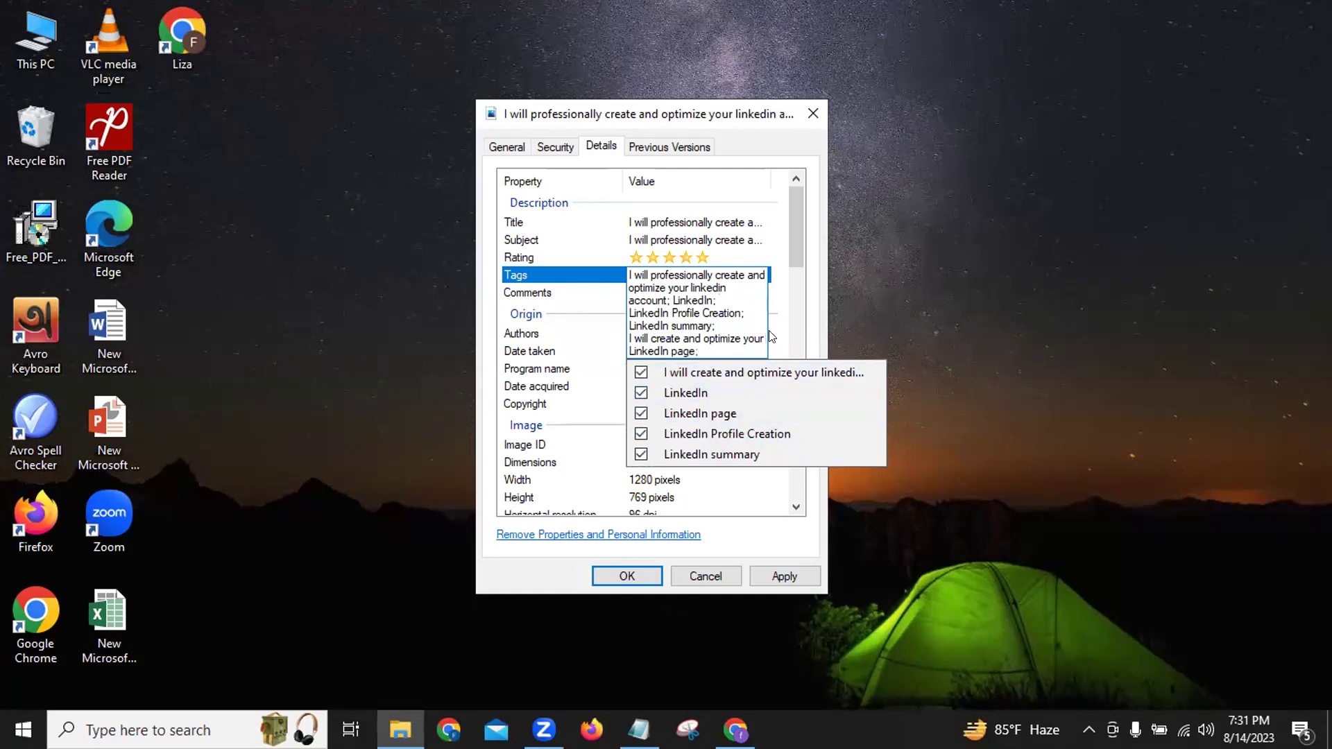
Add the account creation, account optimization and resume tags.
type("acc;")
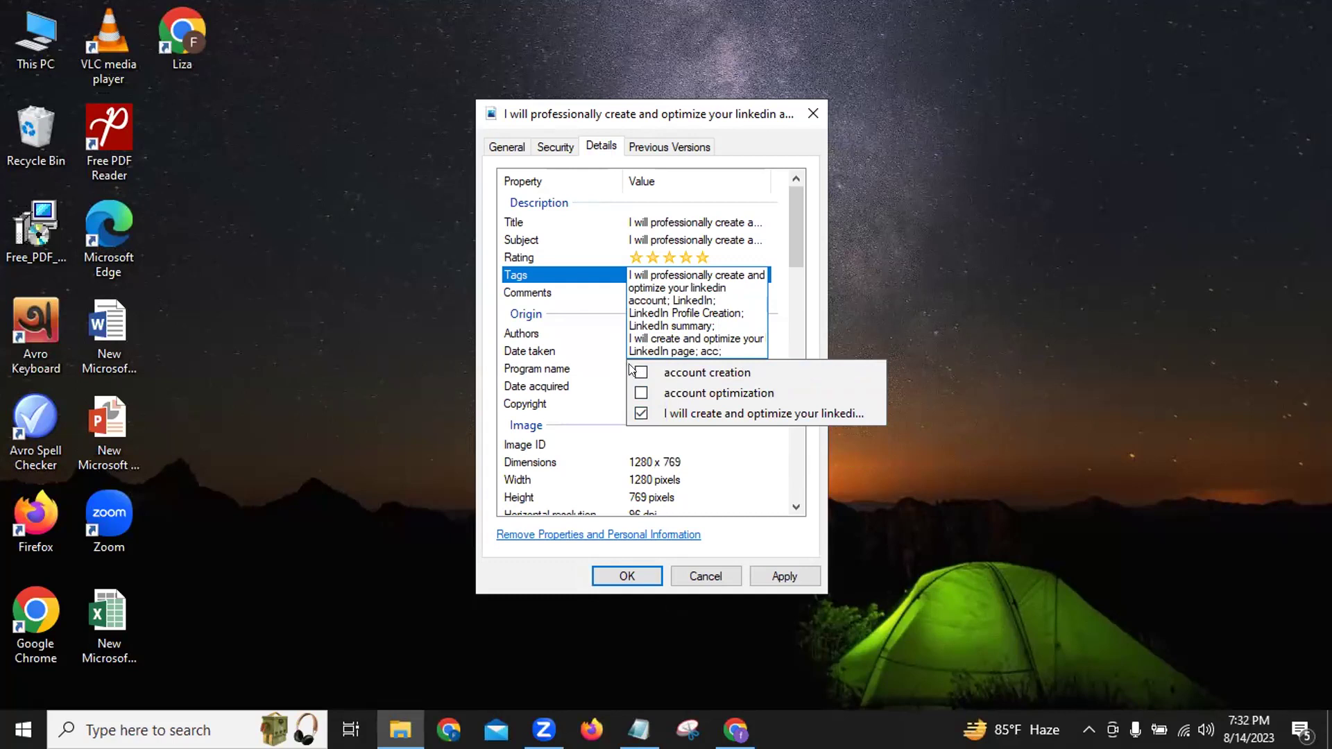
left_click(641, 373)
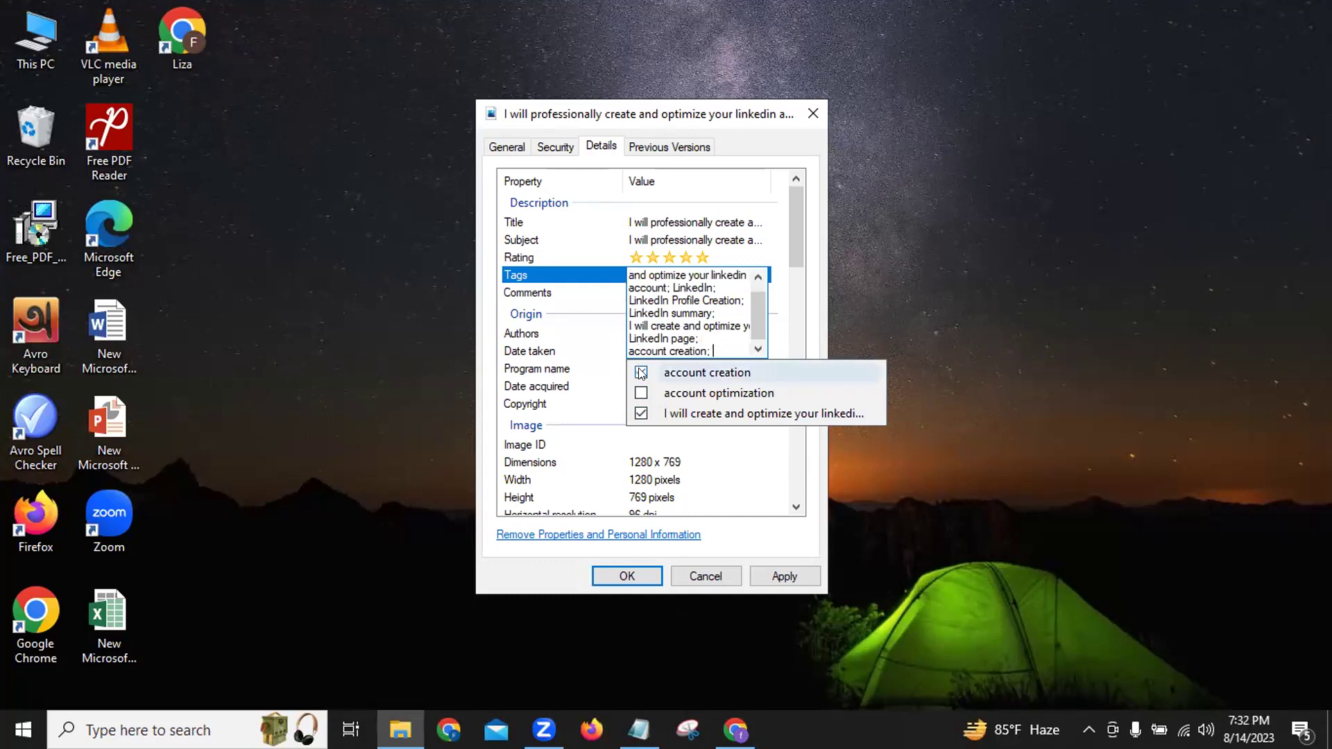
left_click(641, 394)
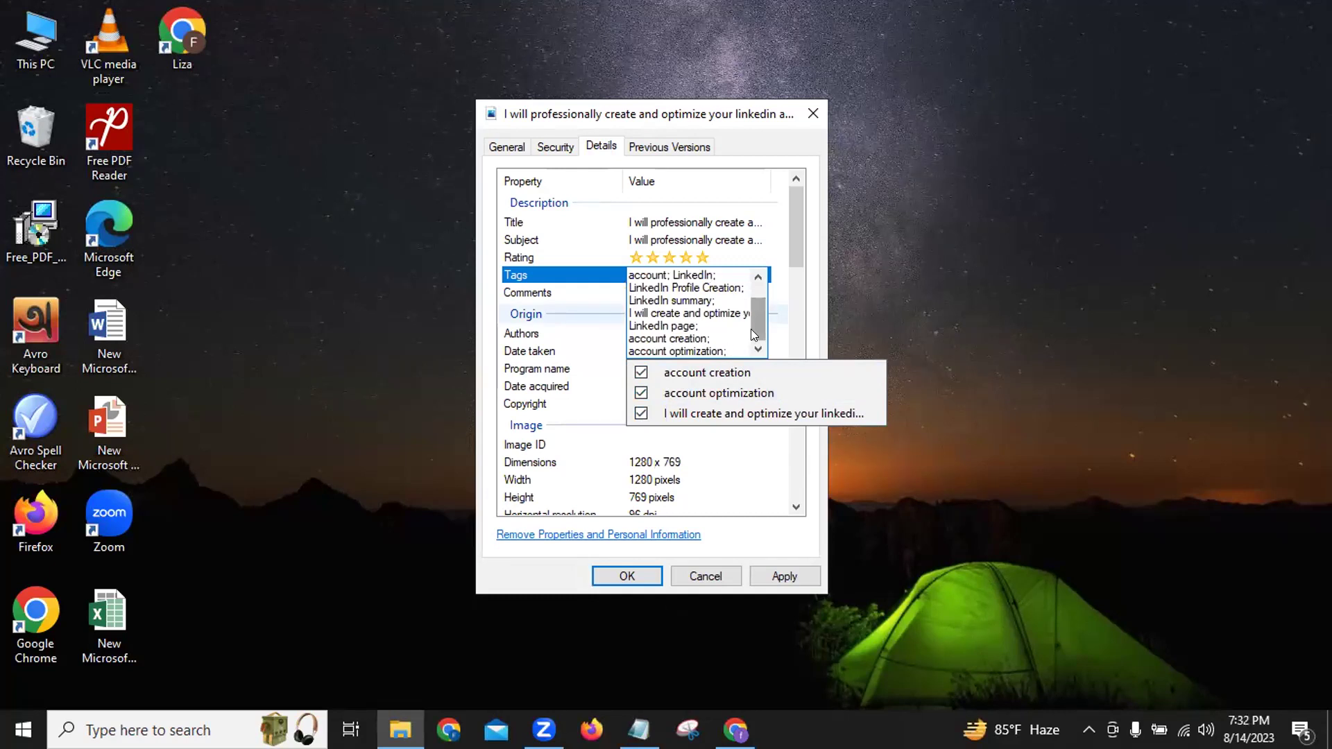
type("r")
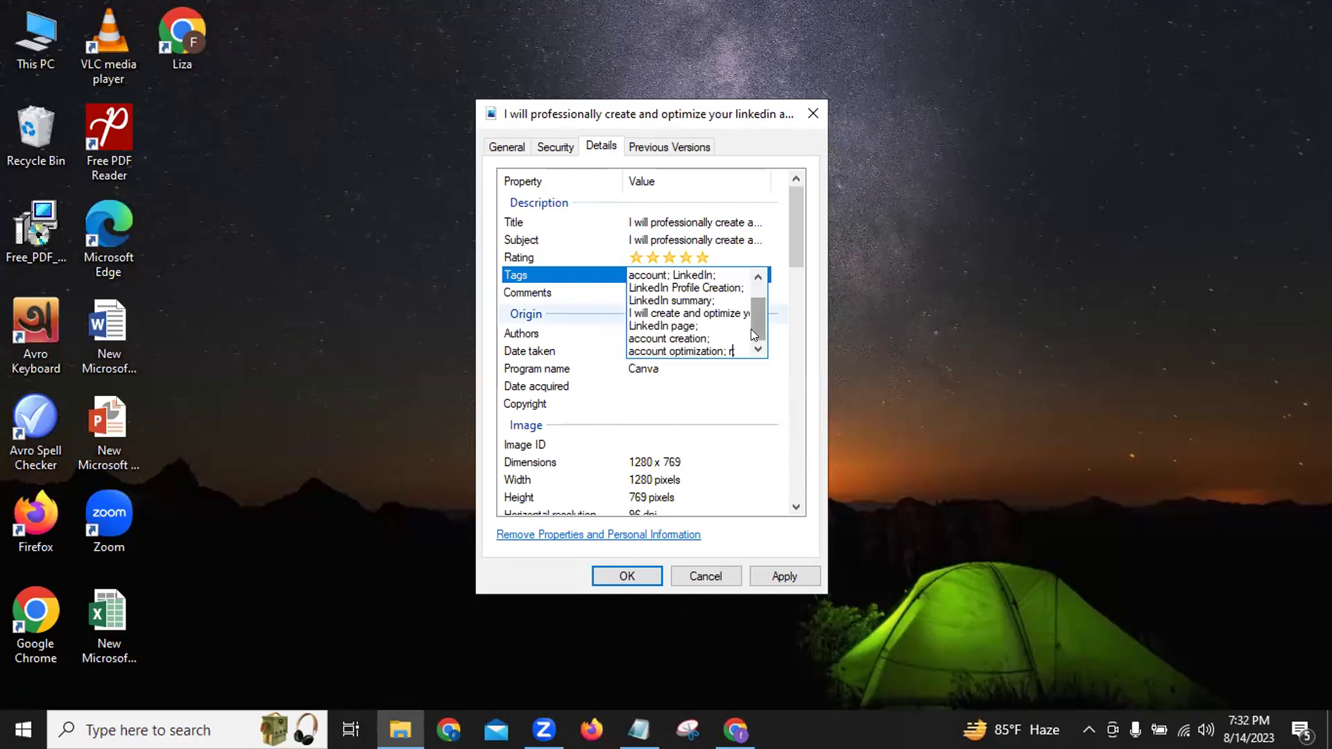
type("esume;")
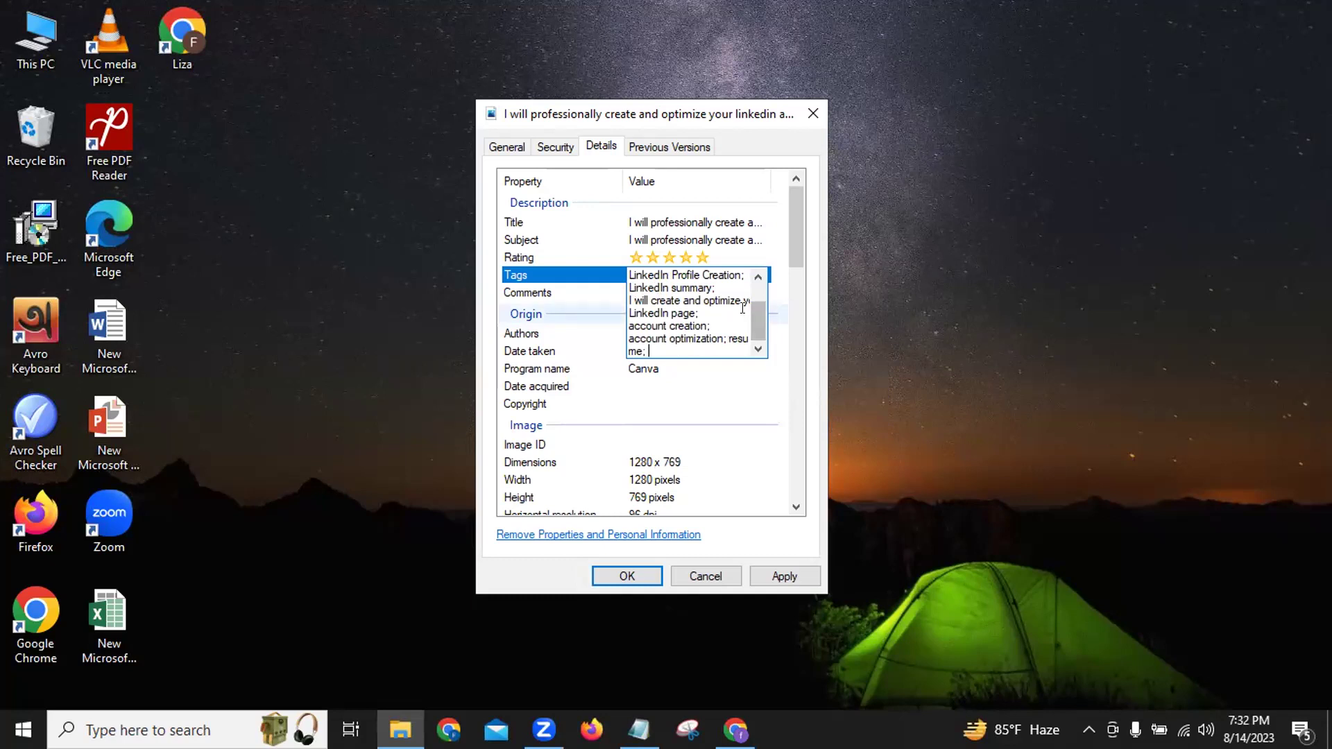
scroll(755, 316, "up", 1)
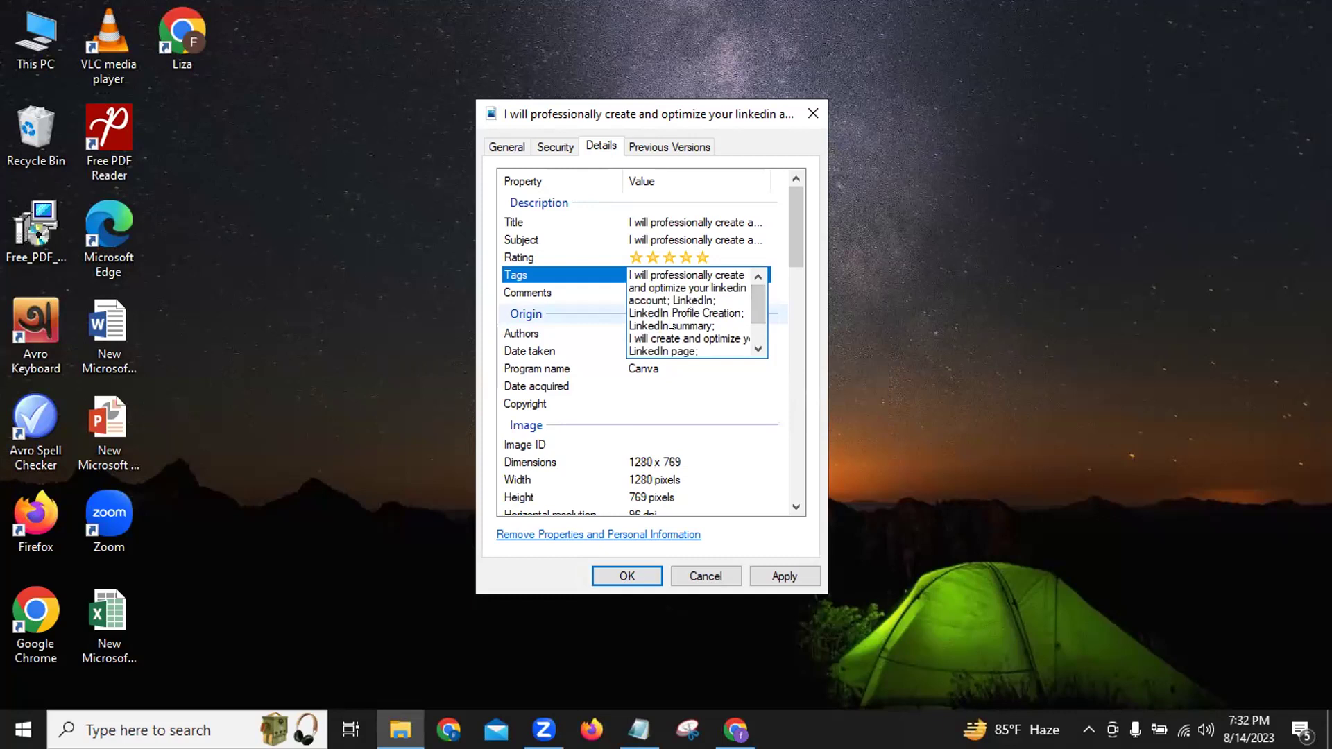
scroll(676, 319, "down", 1)
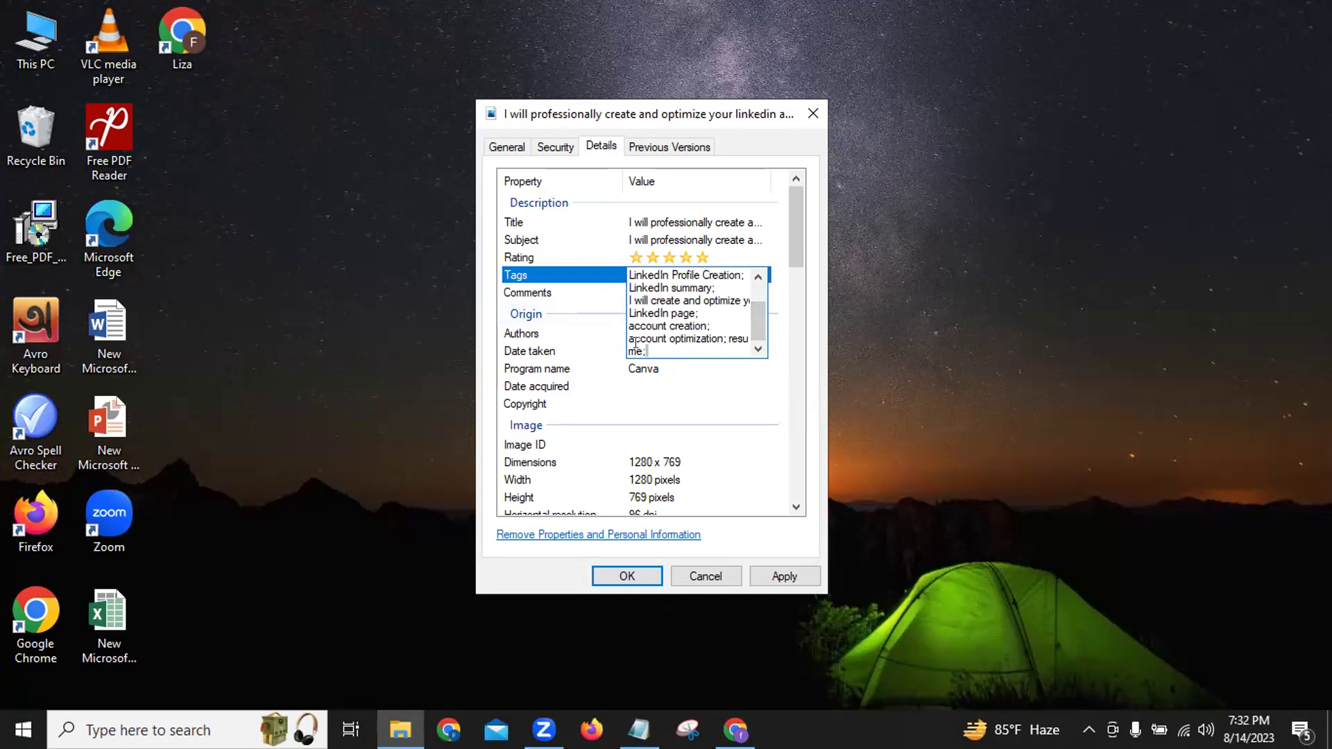
key("ctrl+shift+Left")
key("ctrl+shift+Left")
key("ctrl+shift+Left")
key("ctrl+shift+Left")
key("ctrl+shift+Left")
key("ctrl+shift+Left")
key("ctrl+shift+Left")
key("ctrl+shift+Left")
key("ctrl+shift+Left")
key("ctrl+shift+Left")
key("ctrl+shift+Left")
key("ctrl+shift+Left")
key("ctrl+shift+Left")
key("ctrl+shift+Left")
key("ctrl+shift+Left")
key("ctrl+shift+Left")
key("ctrl+shift+Left")
key("ctrl+shift+Left")
key("ctrl+shift+Left")
key("ctrl+shift+Left")
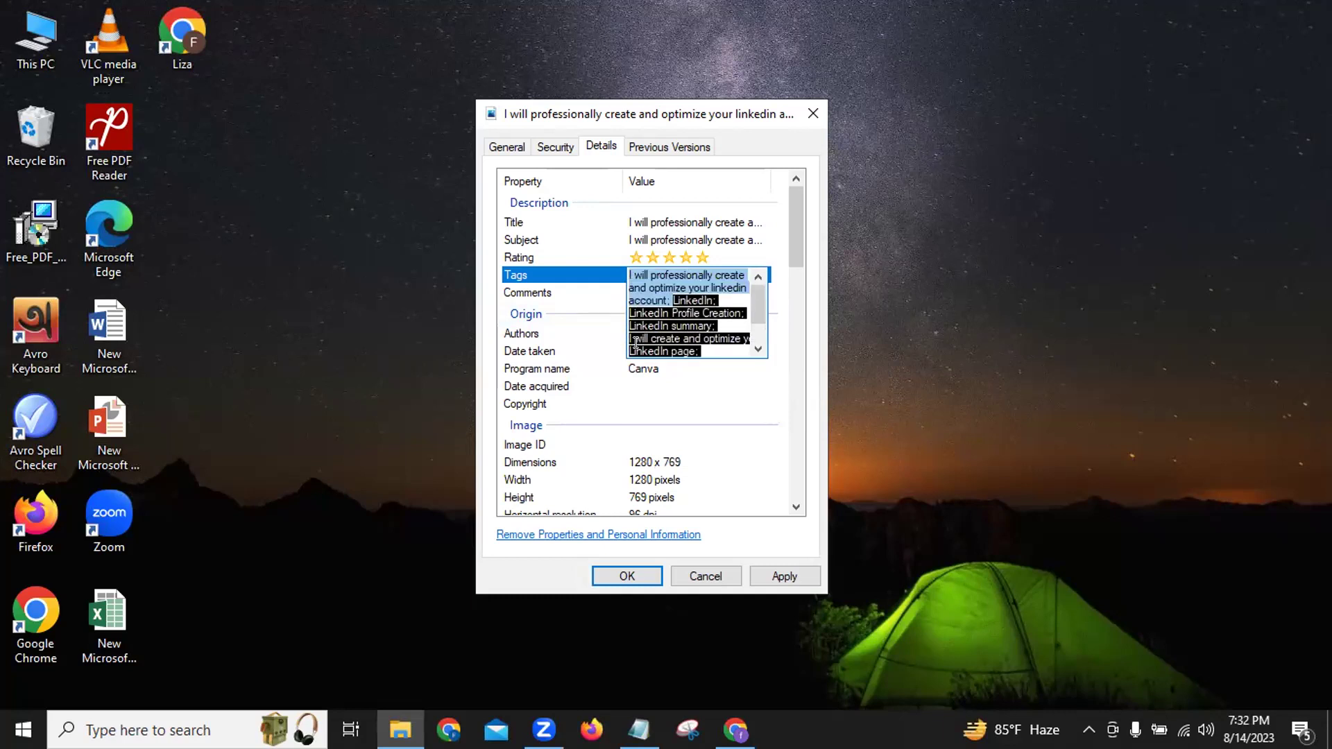
Paste the LinkedIn keyword list into the image's Comments property.
left_click(635, 343)
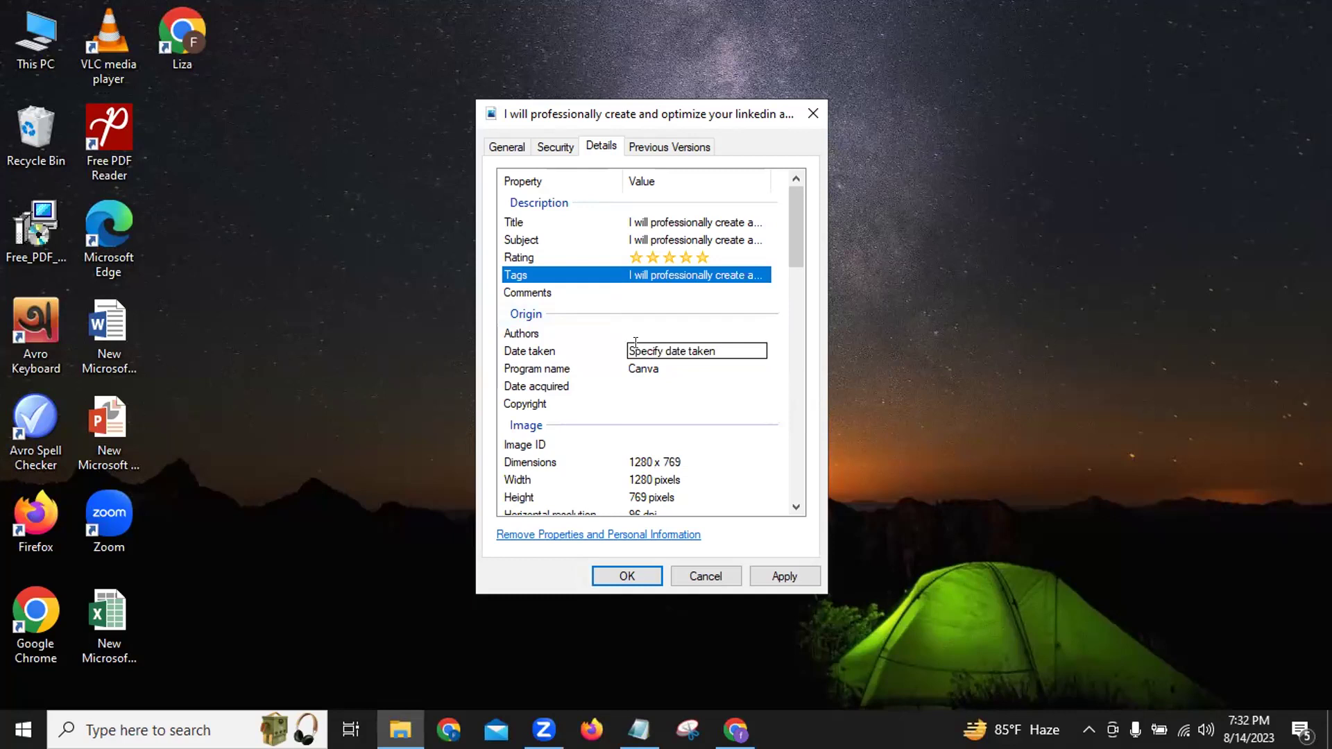
left_click(639, 290)
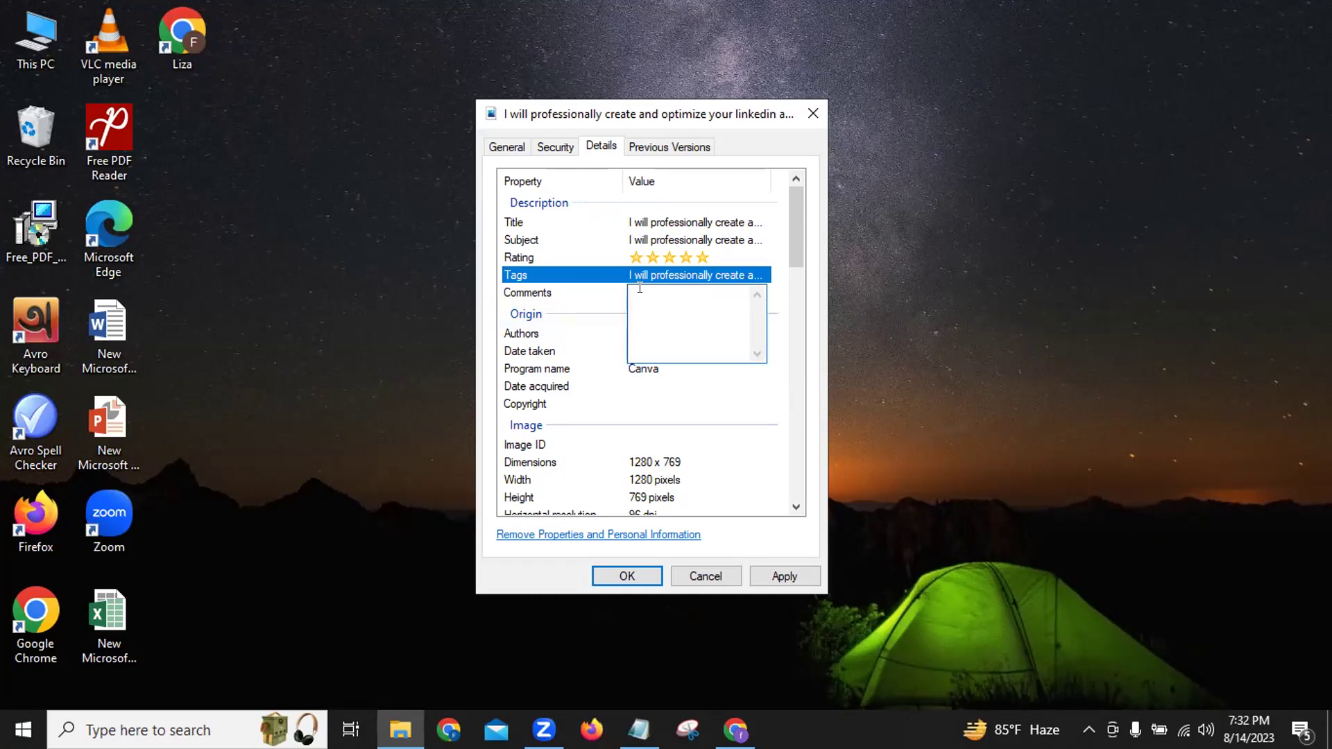
key("ctrl+v")
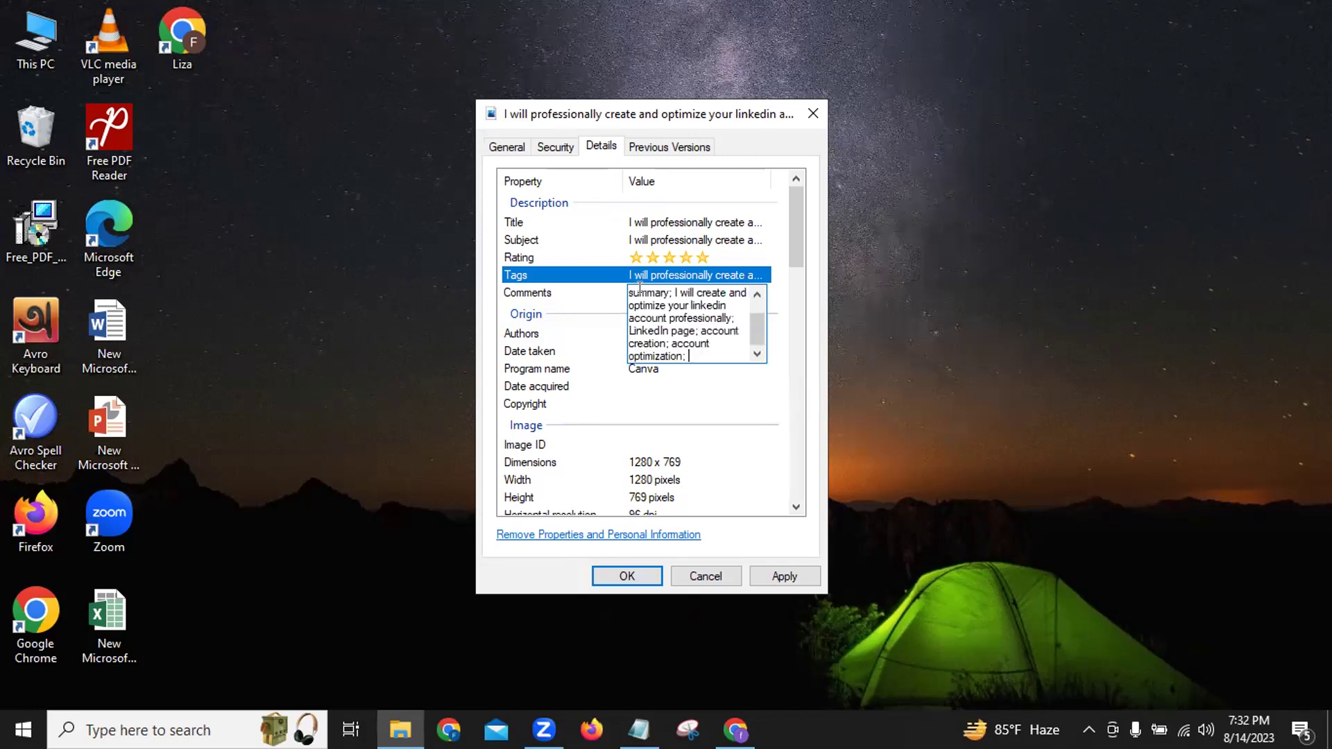
key("Return")
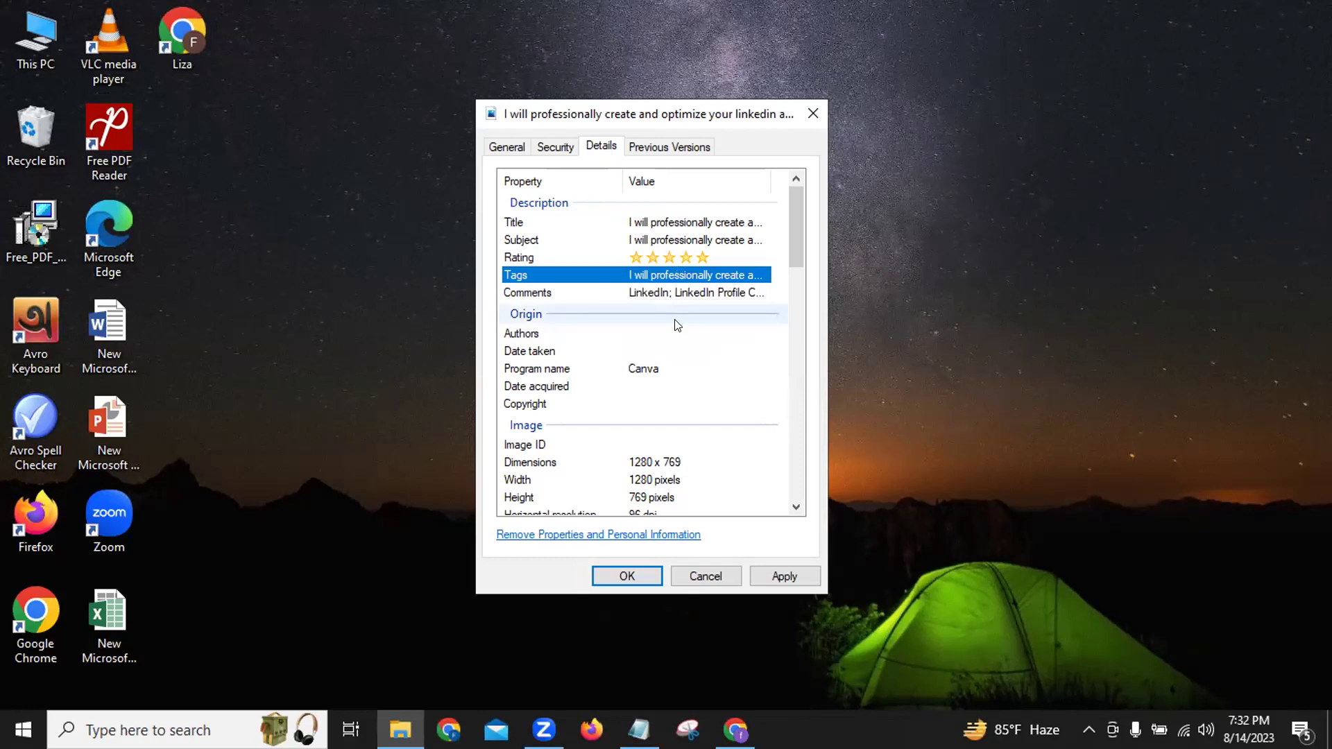
left_click(638, 333)
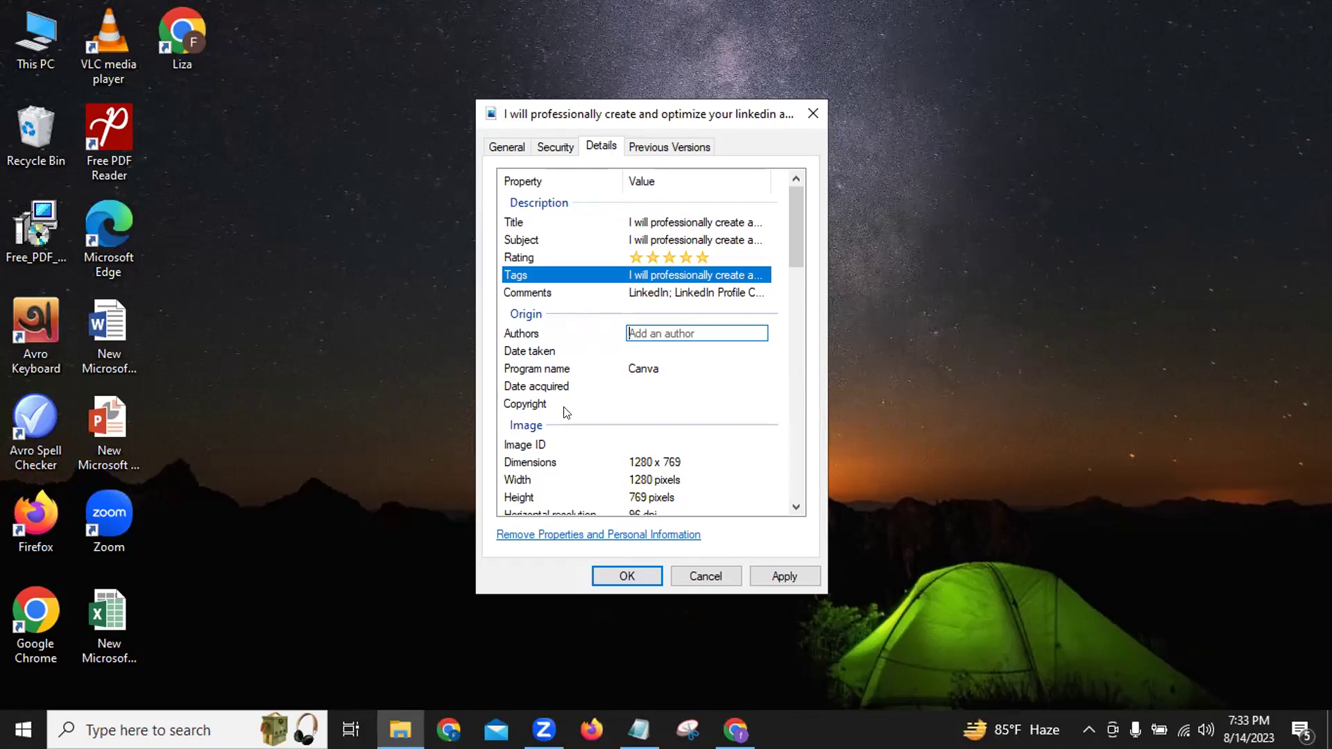
Paste the seller's username into Authors and strip the leading @ sign.
left_click(612, 577)
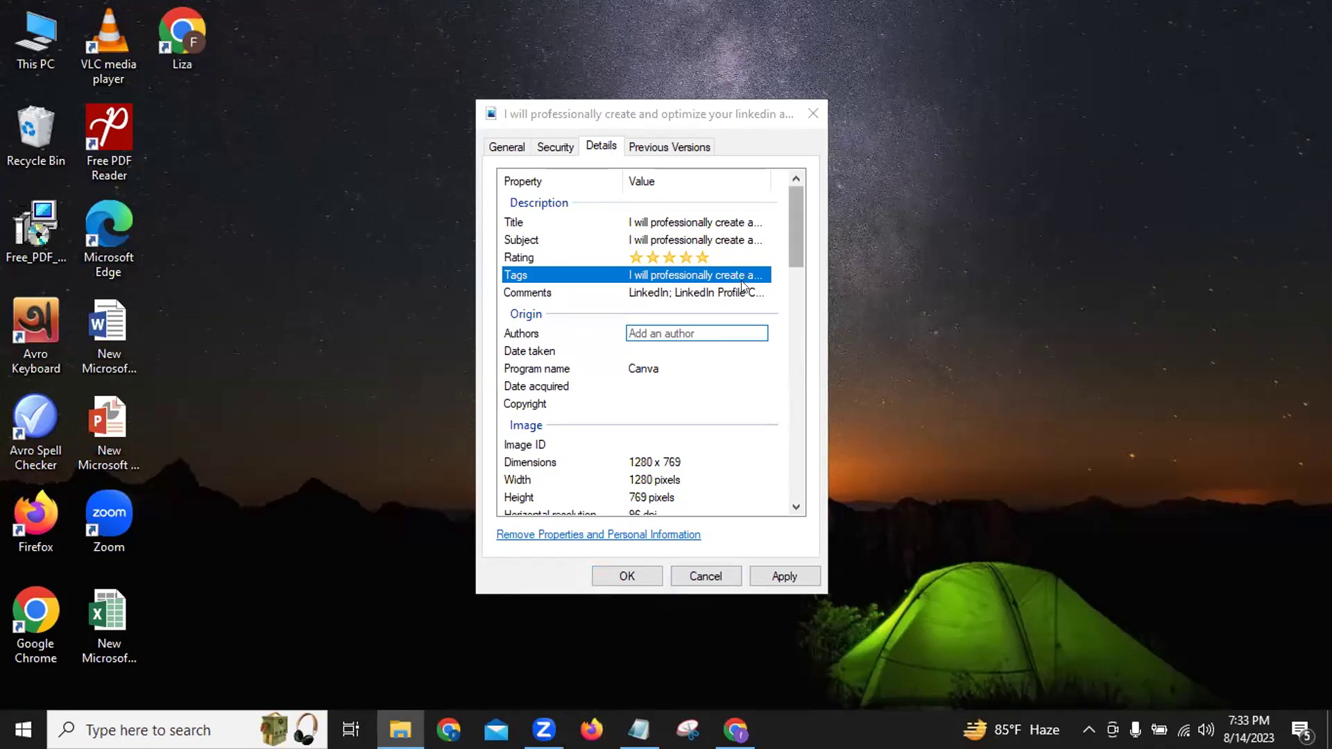
left_click(670, 332)
type("@jayantabiswa541")
key("BackSpace")
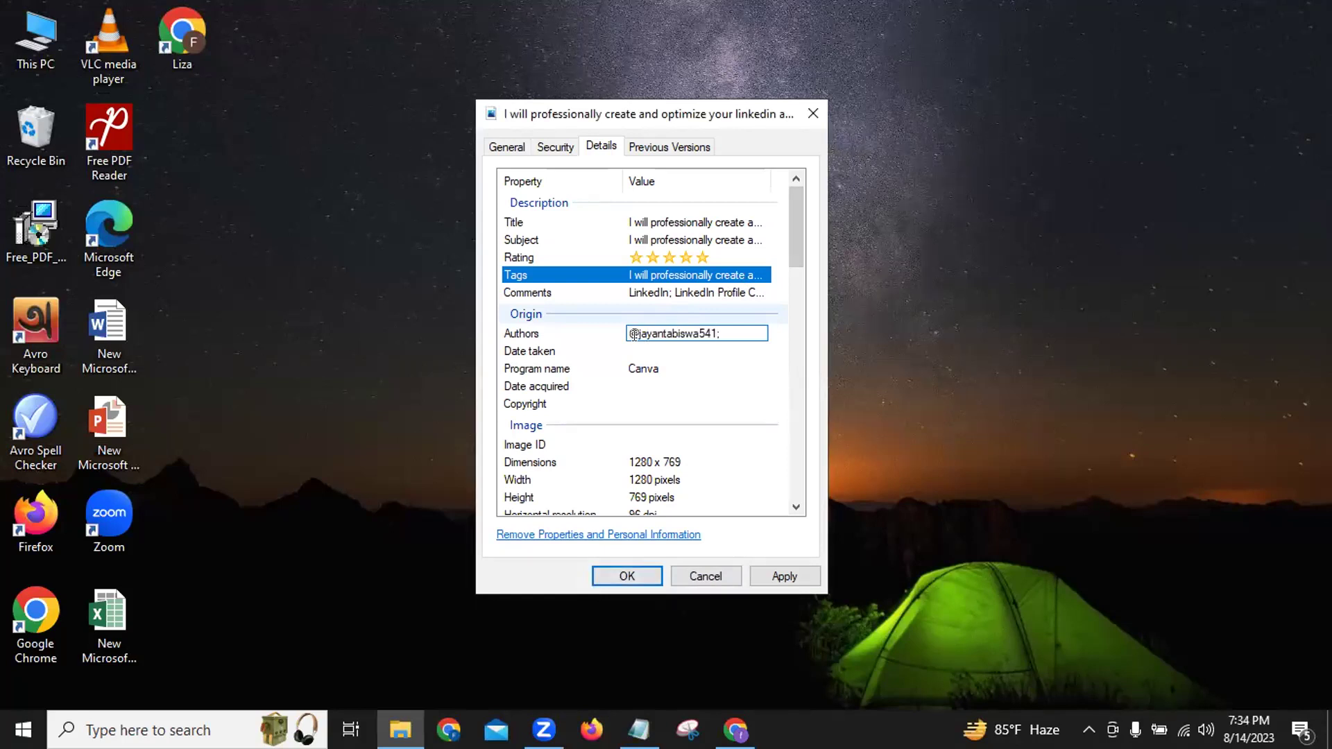
key("BackSpace")
key("Delete")
key("Delete")
type("j")
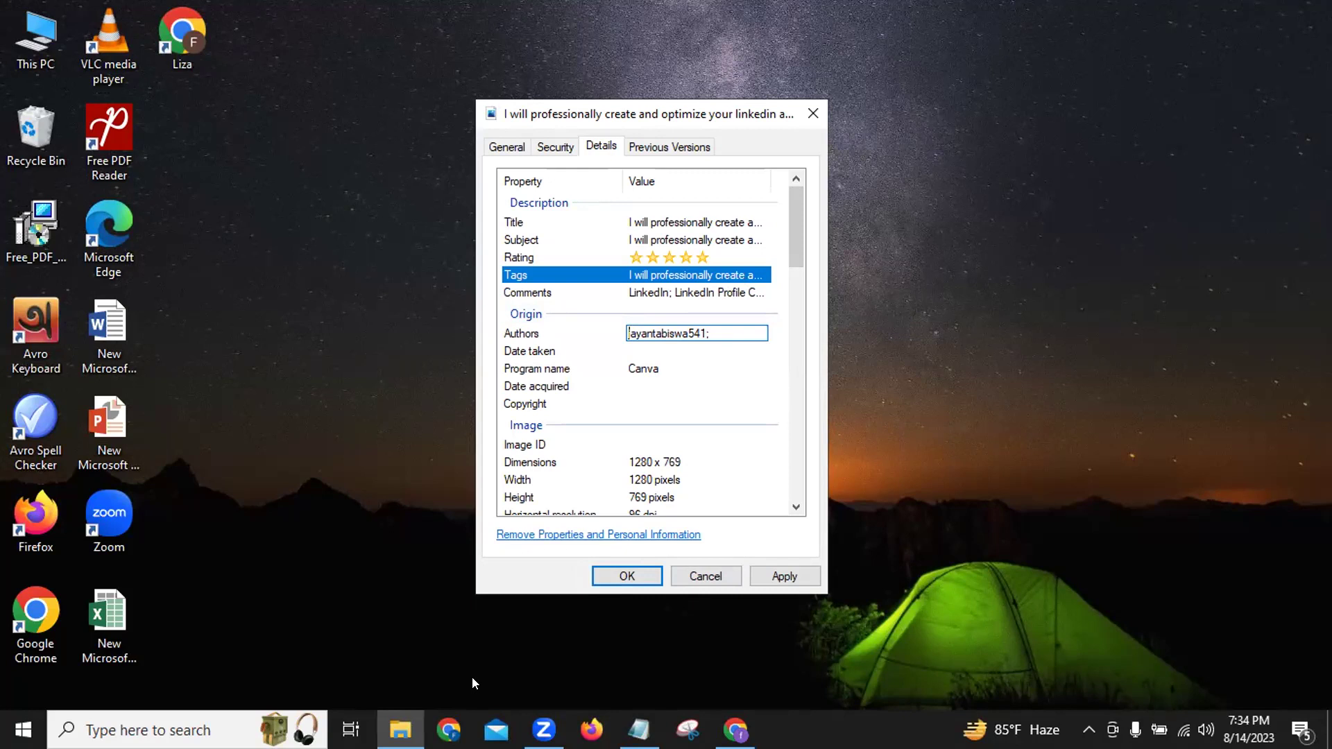
left_click(336, 453)
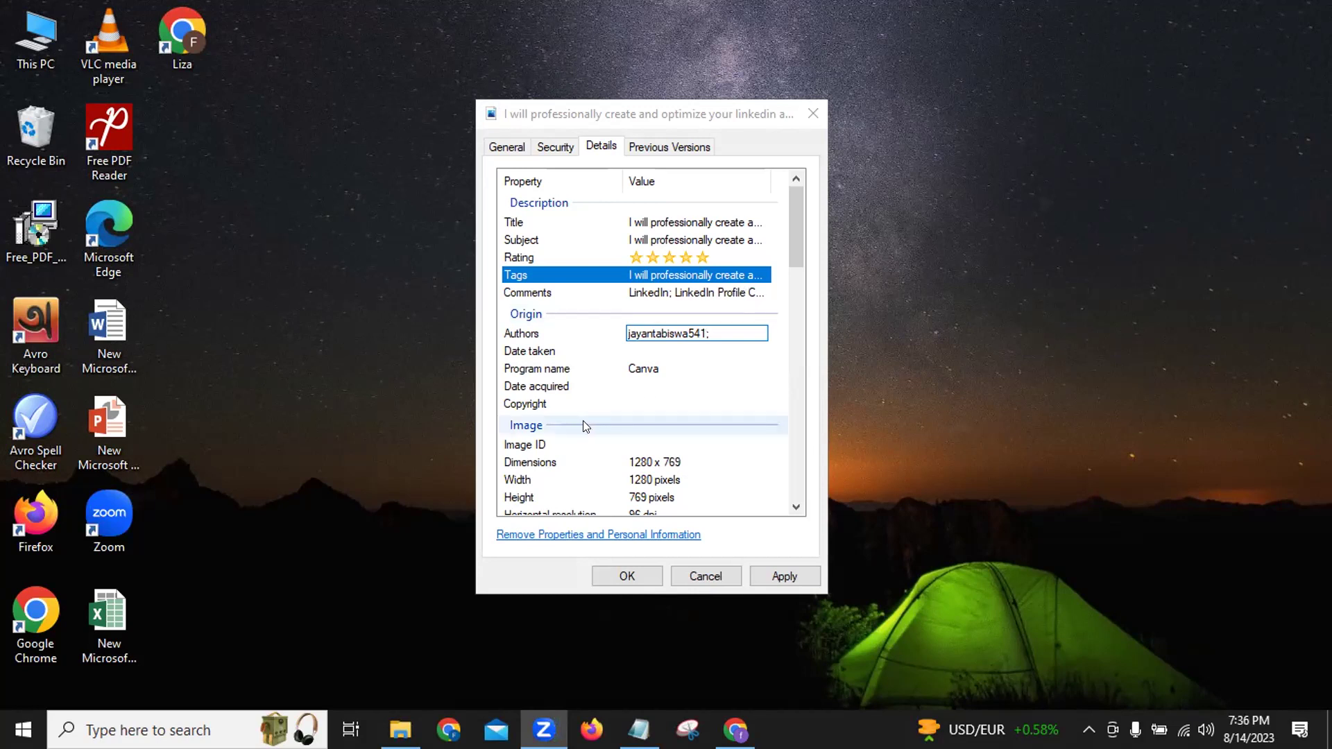
Paste the Fiverr profile URL into the JPG's Copyright property, trimming off the query string.
left_click(632, 402)
key("ctrl+v")
key("Left")
key("Left")
key("Left")
key("Left")
key("Left")
key("Left")
key("Left")
key("Left")
key("Left")
key("Left")
key("Left")
key("Left")
key("Left")
key("Left")
key("Left")
key("Left")
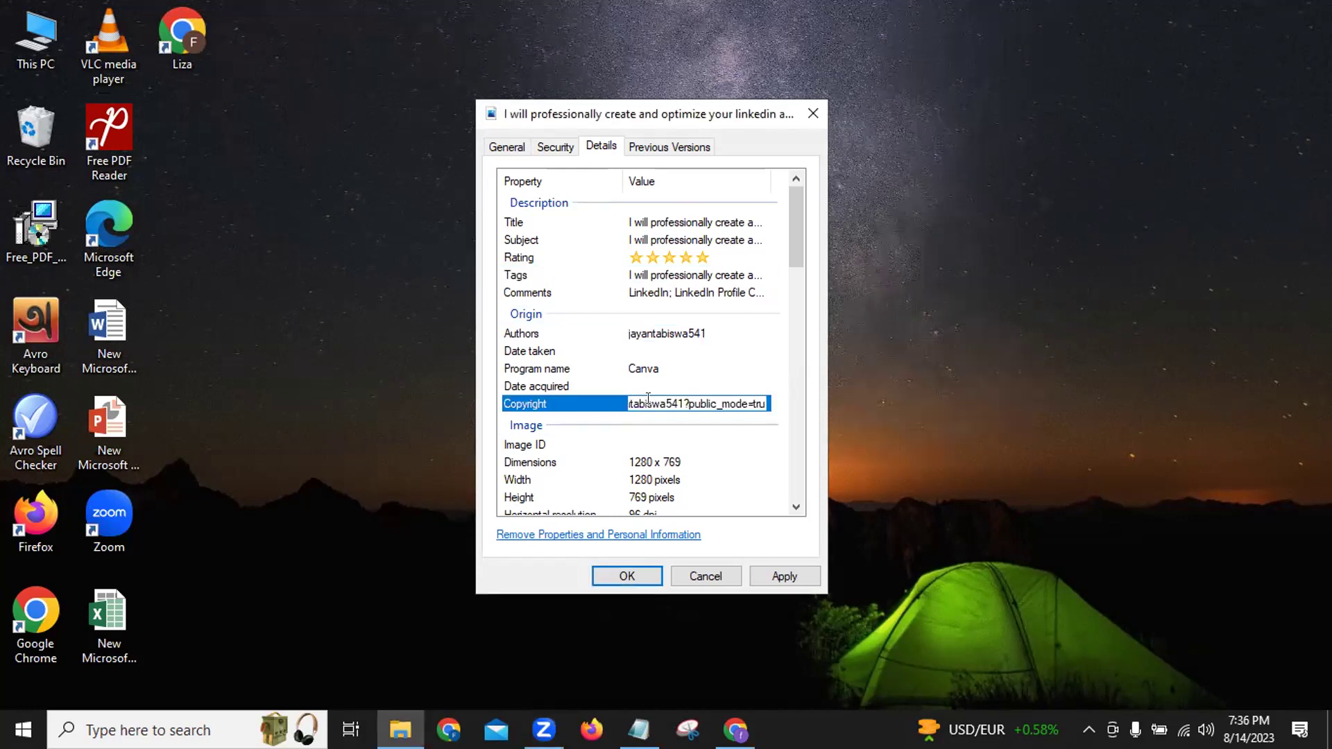
key("BackSpace")
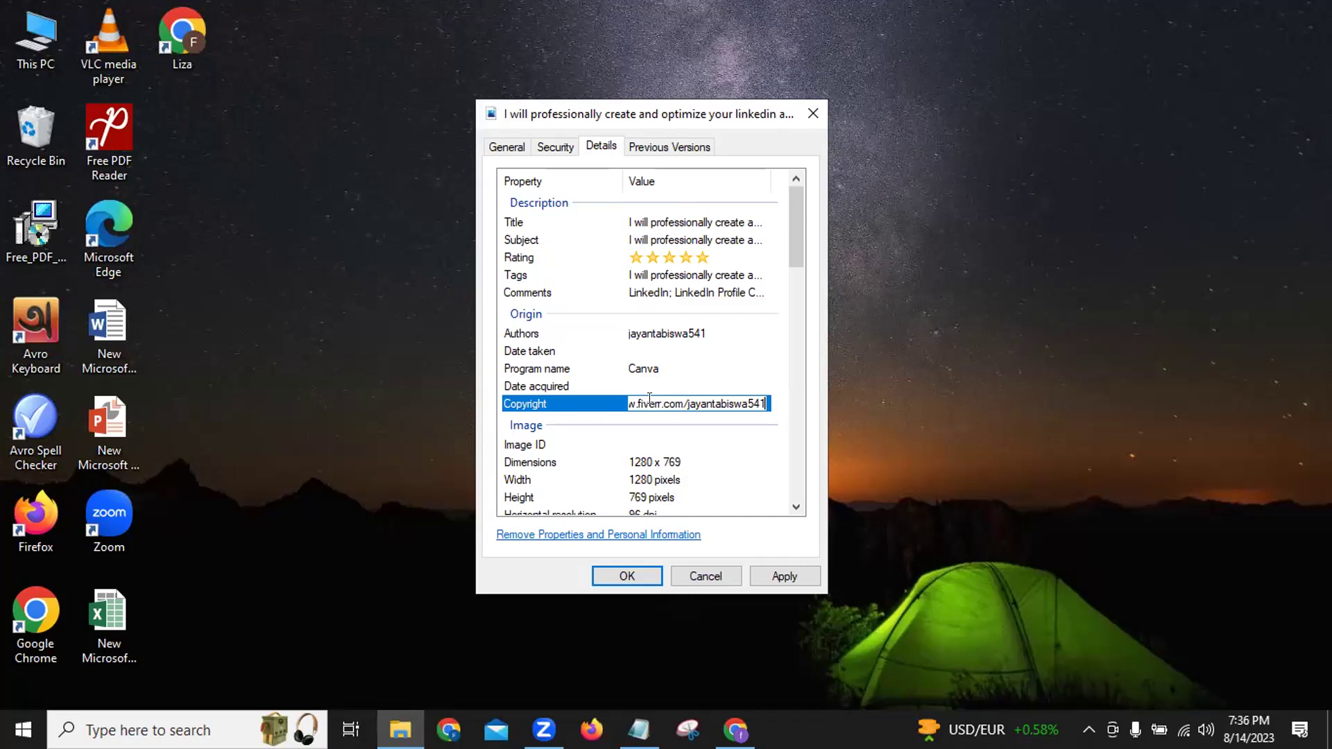
key("Return")
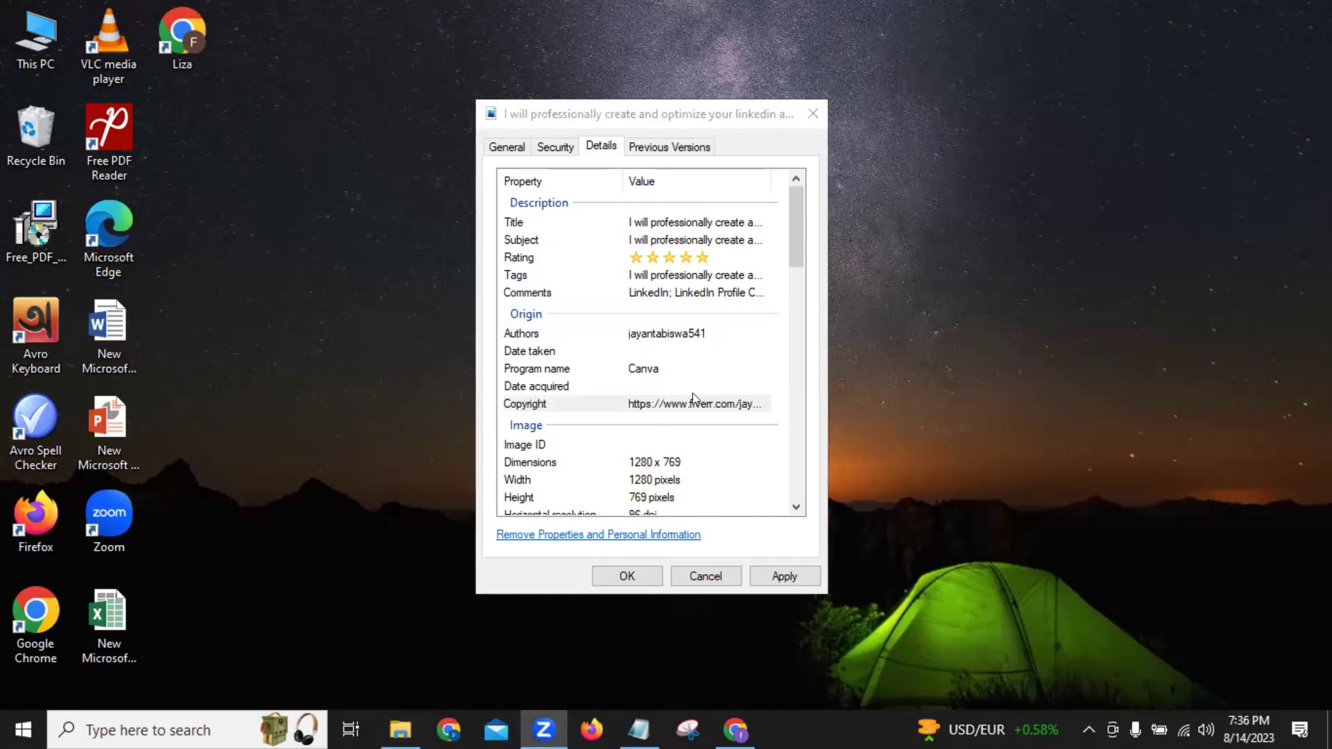
Leave Date taken empty, then apply the edited Details properties and close the Properties dialog.
left_click(661, 351)
left_click(662, 352)
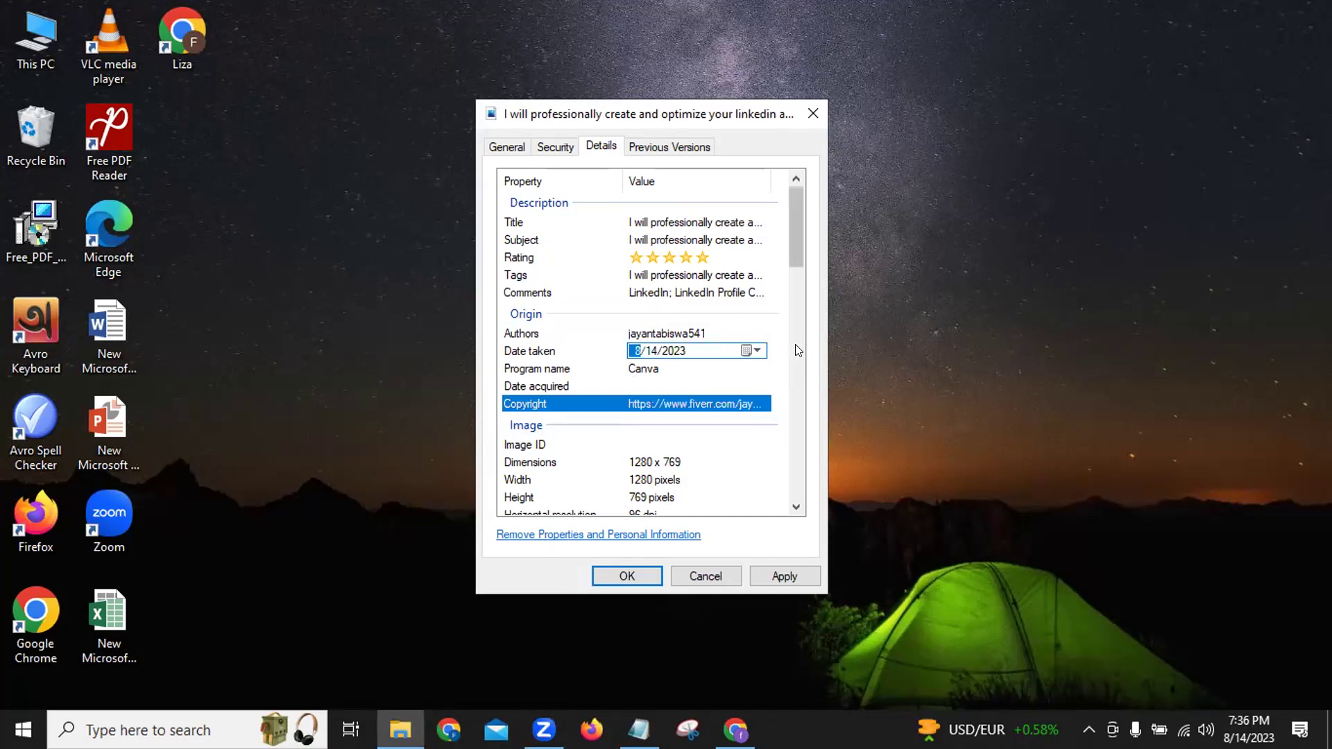
scroll(795, 350, "down", 2)
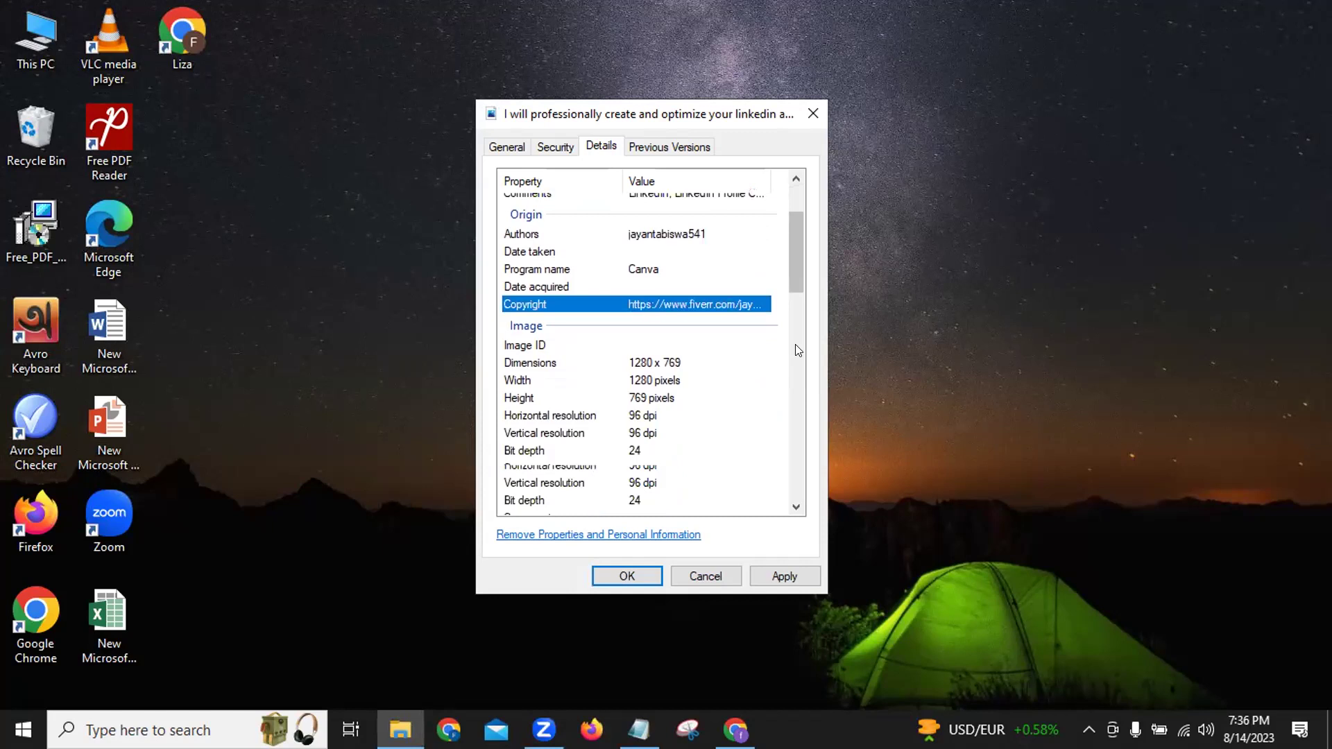
scroll(796, 347, "up", 2)
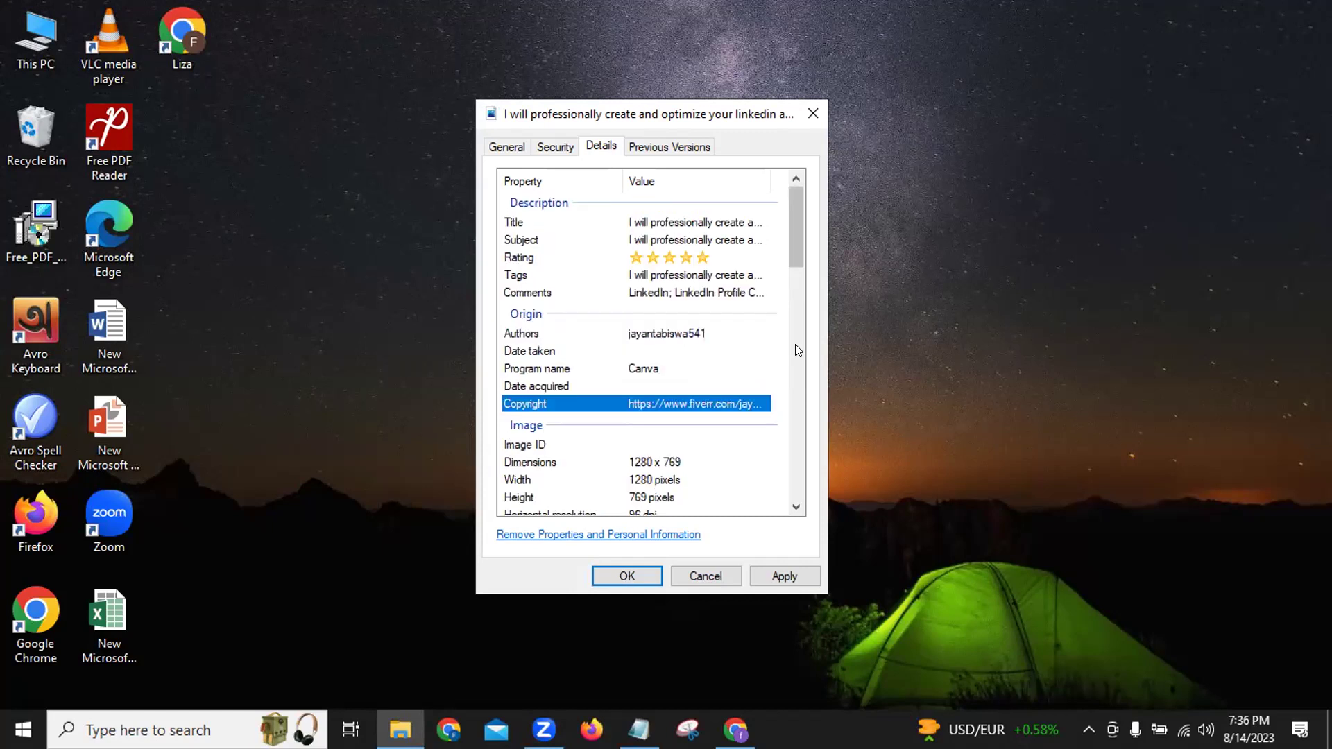
left_click(785, 577)
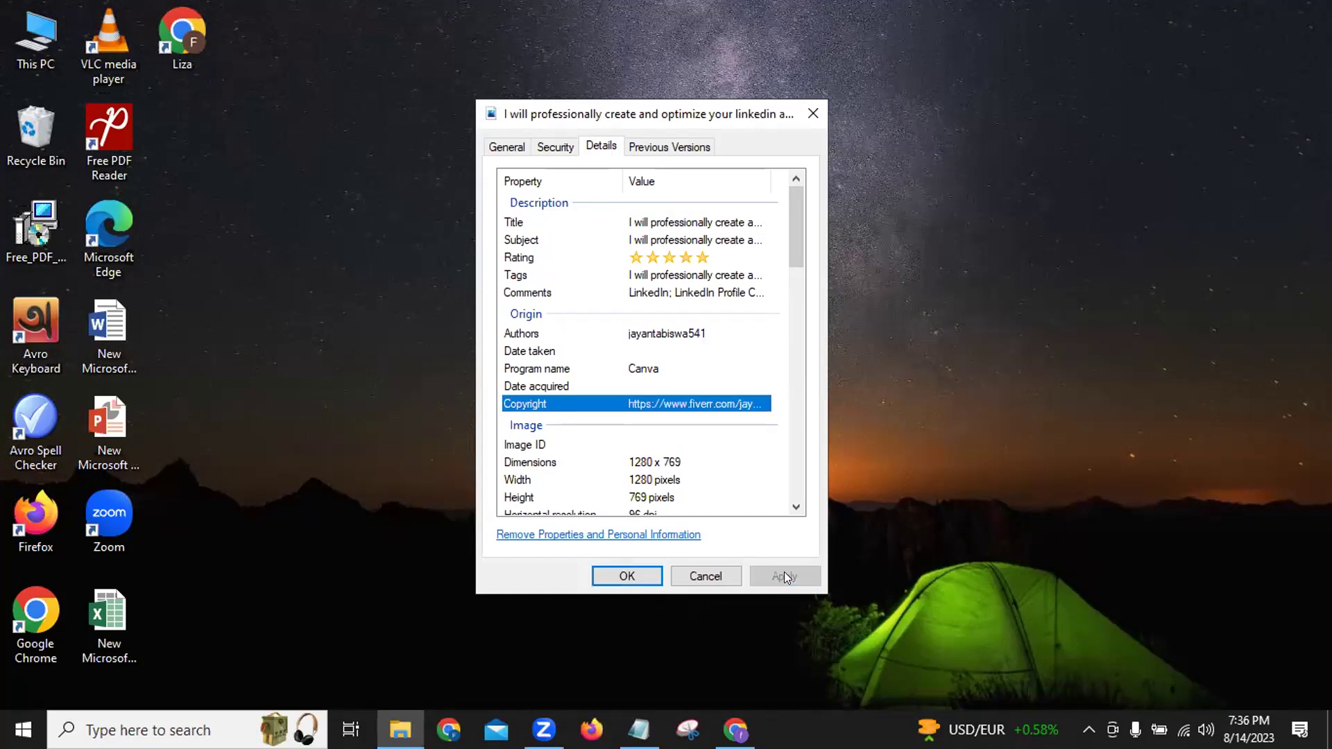
left_click(626, 576)
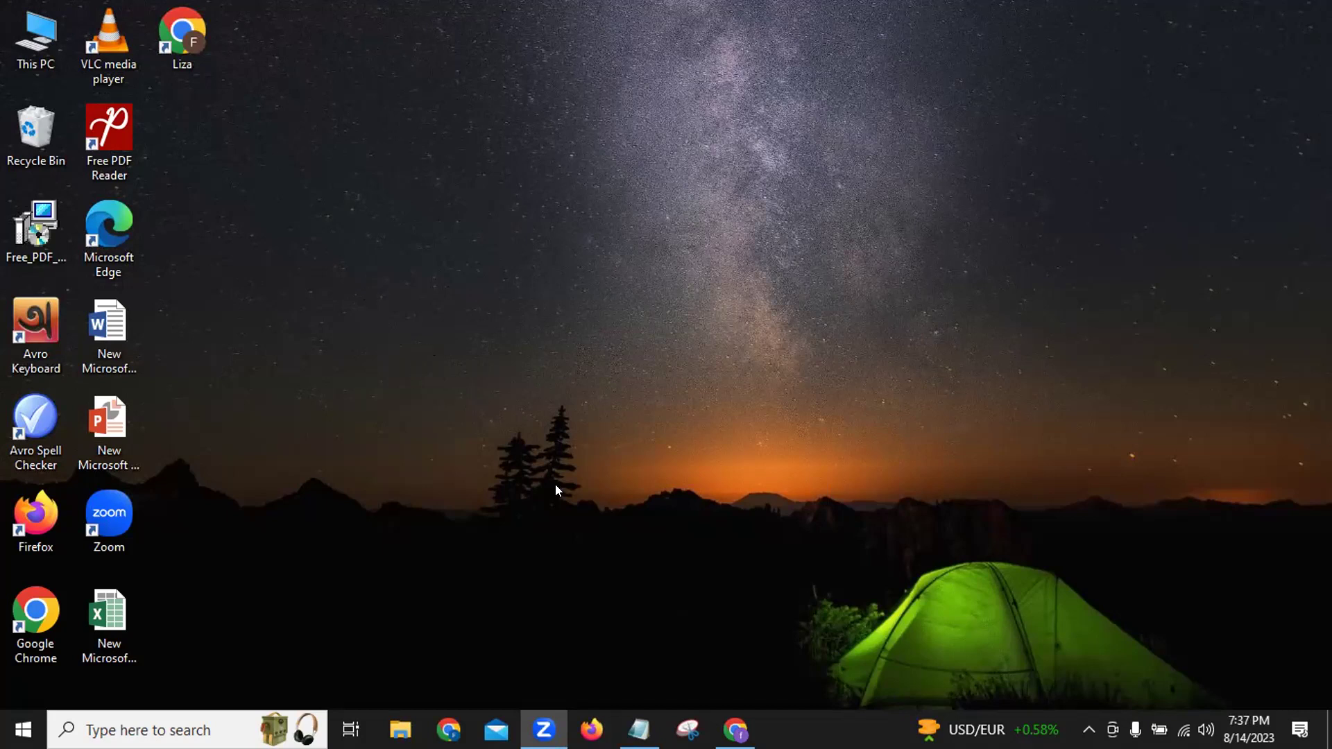
key("alt+Tab")
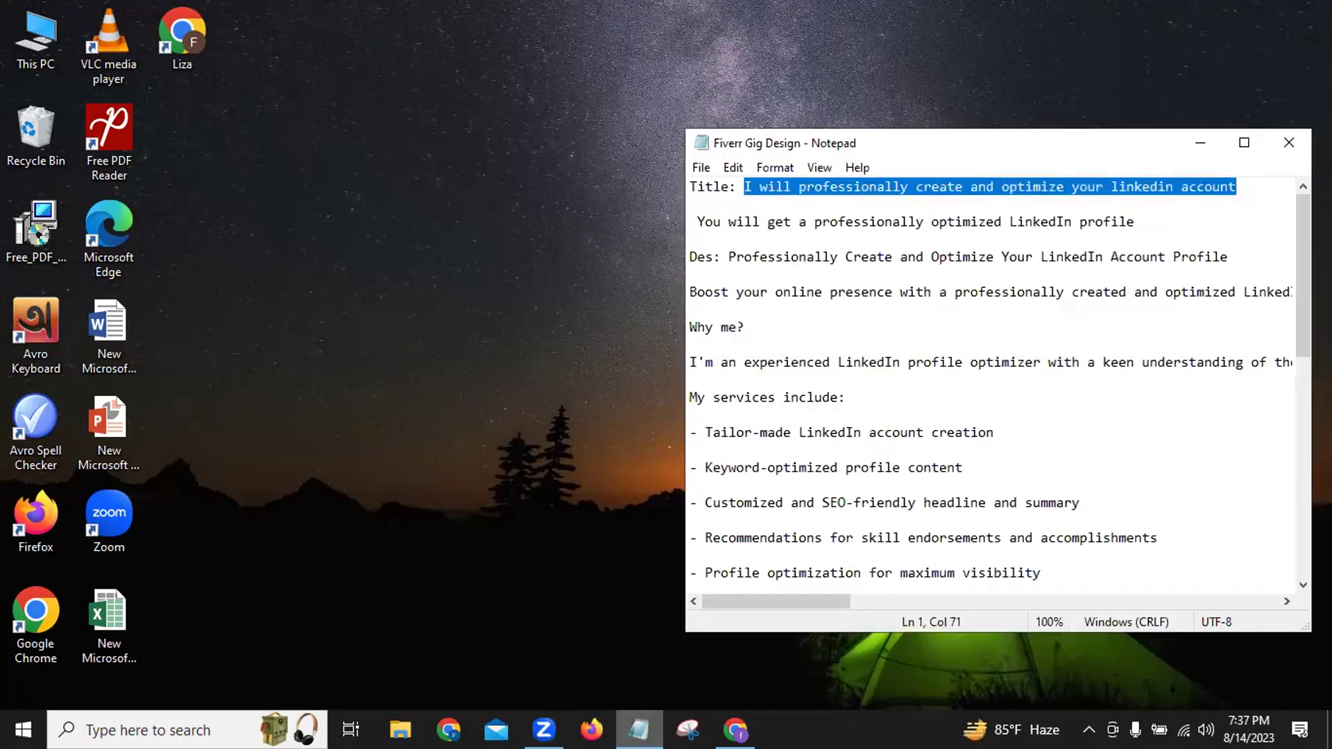
left_click(1199, 142)
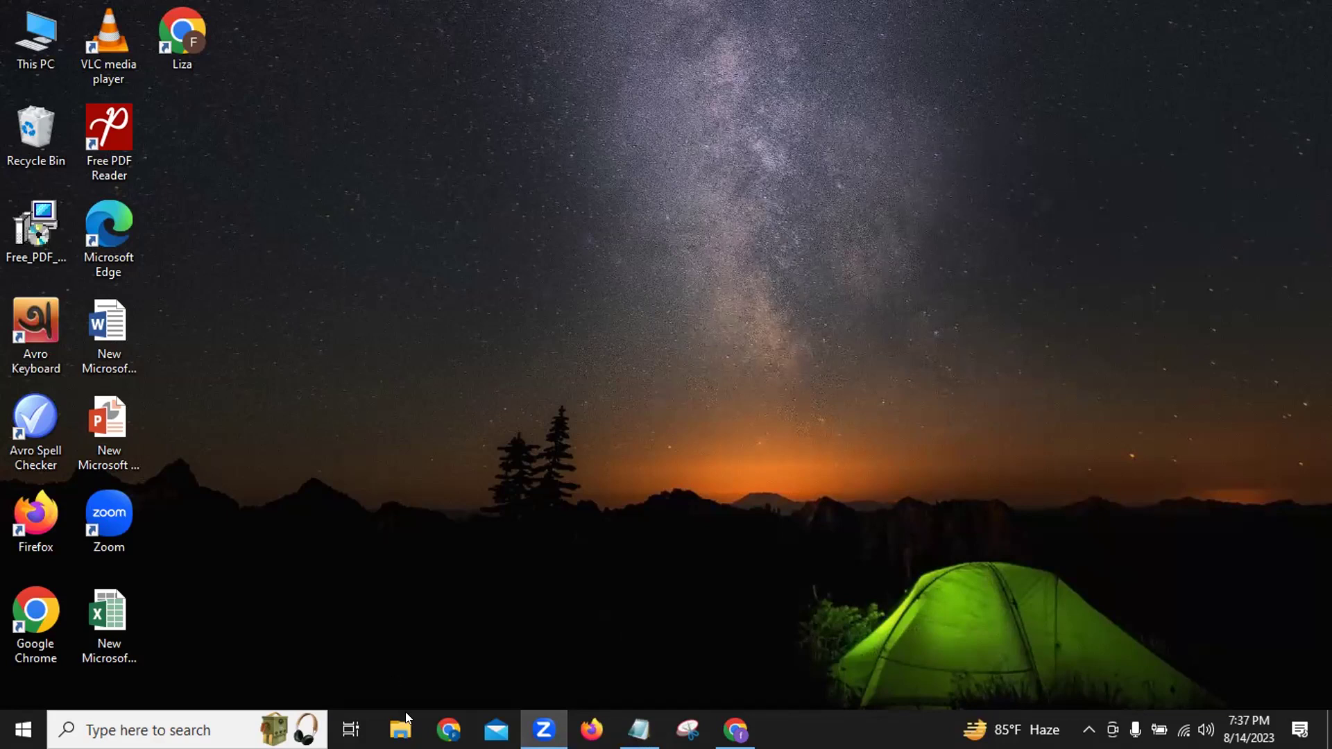
Open a new Chrome window and go to Gmail from the New Tab page.
left_click(448, 729)
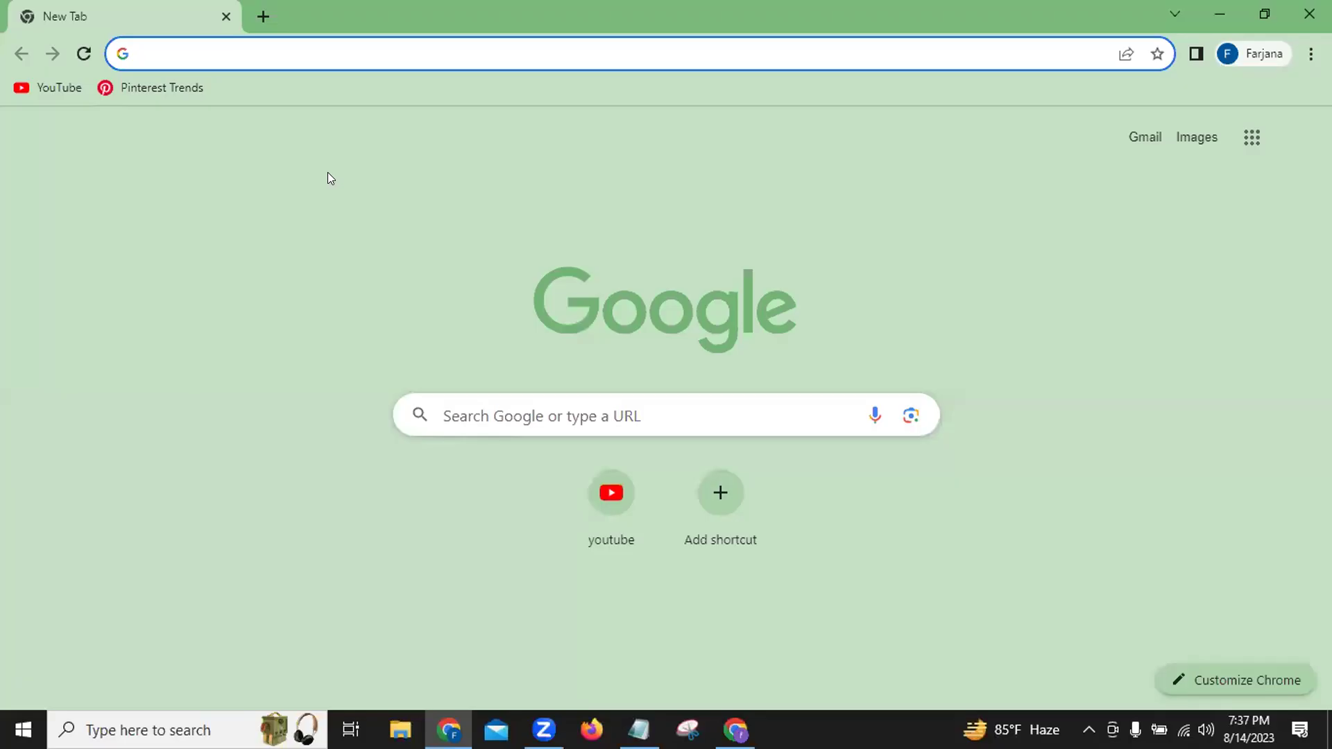
left_click(1138, 137)
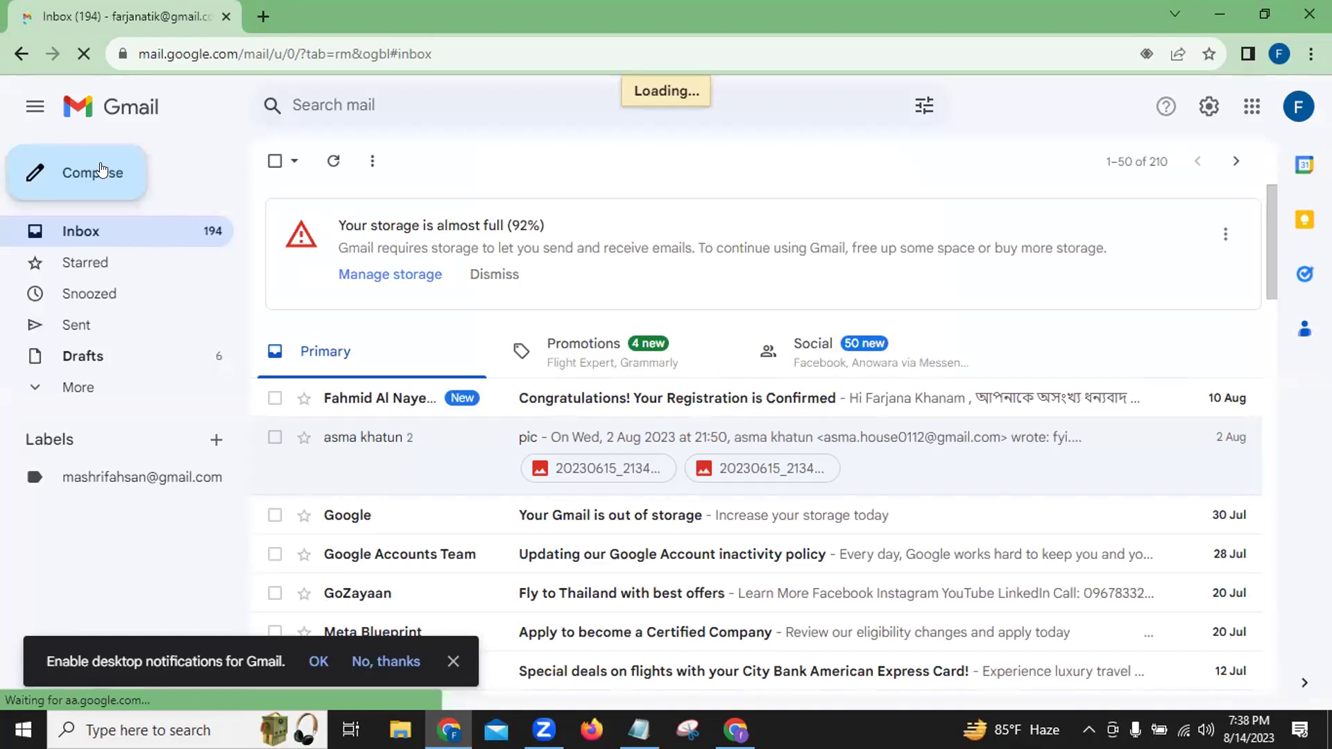
Start a new Gmail message and paste the recipient's e-mail address into To.
left_click(101, 171)
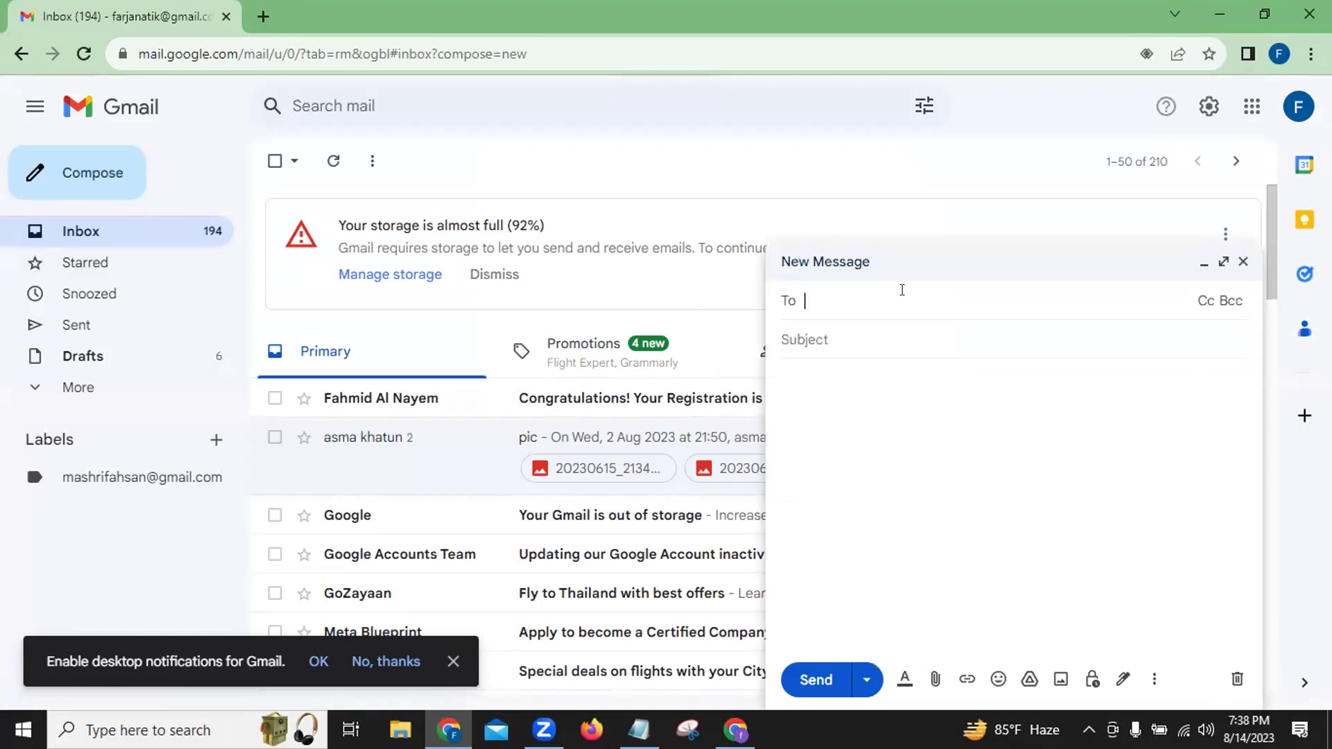
key("ctrl+v")
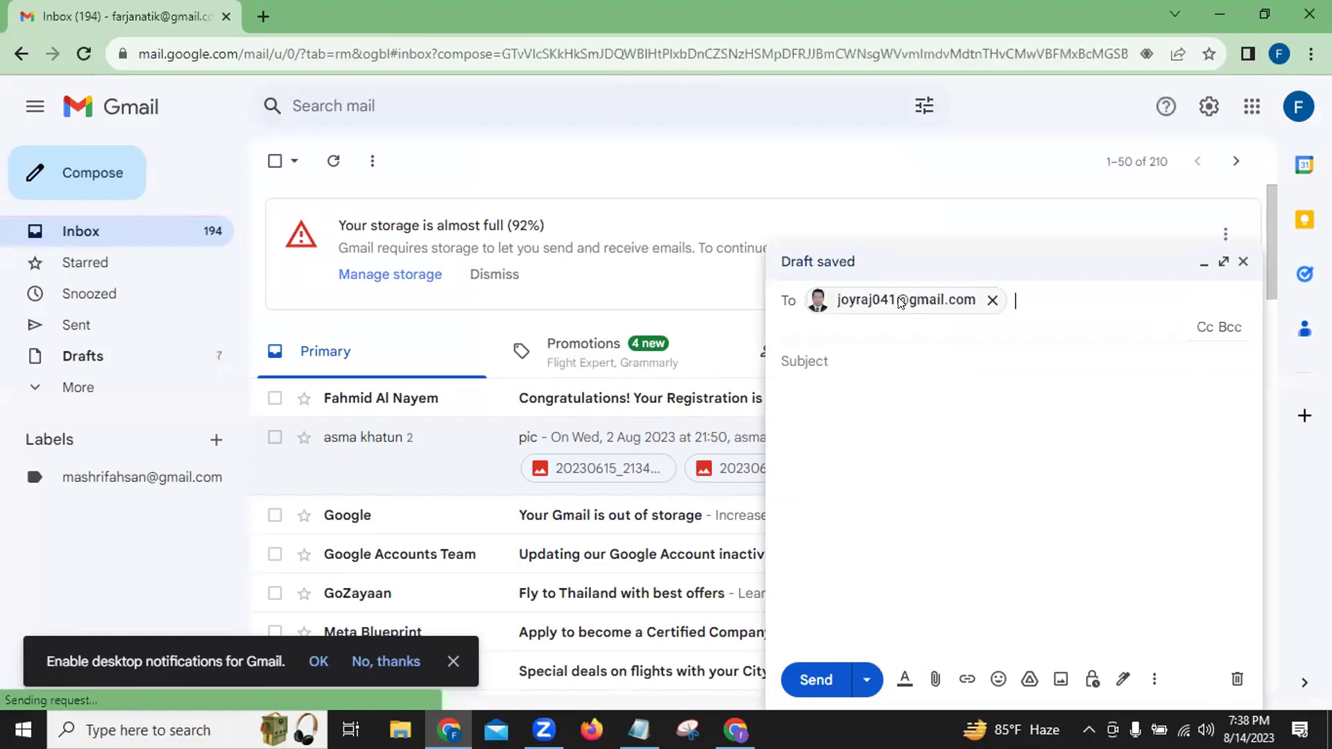
Attach the gig card JPG from Downloads and Fiverr Gig Design.txt from Documents.
left_click(932, 682)
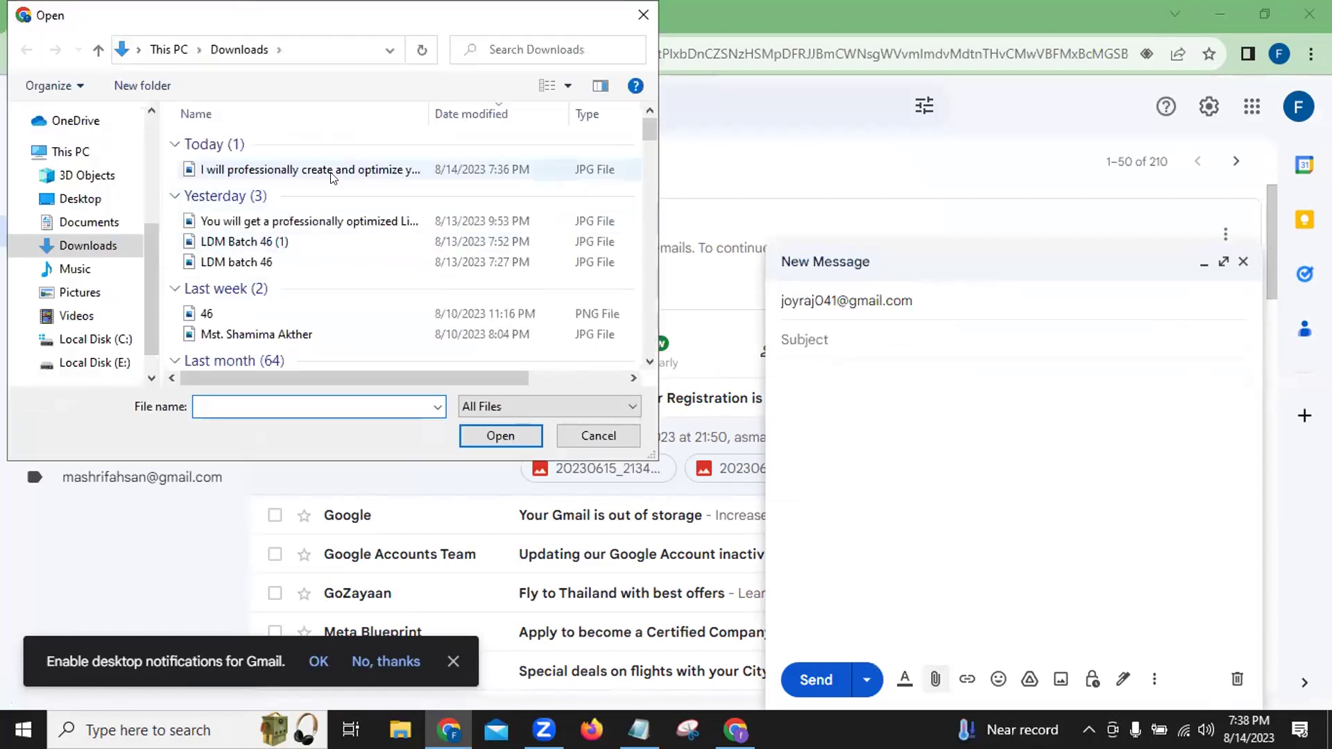
left_click(331, 175)
left_click(484, 441)
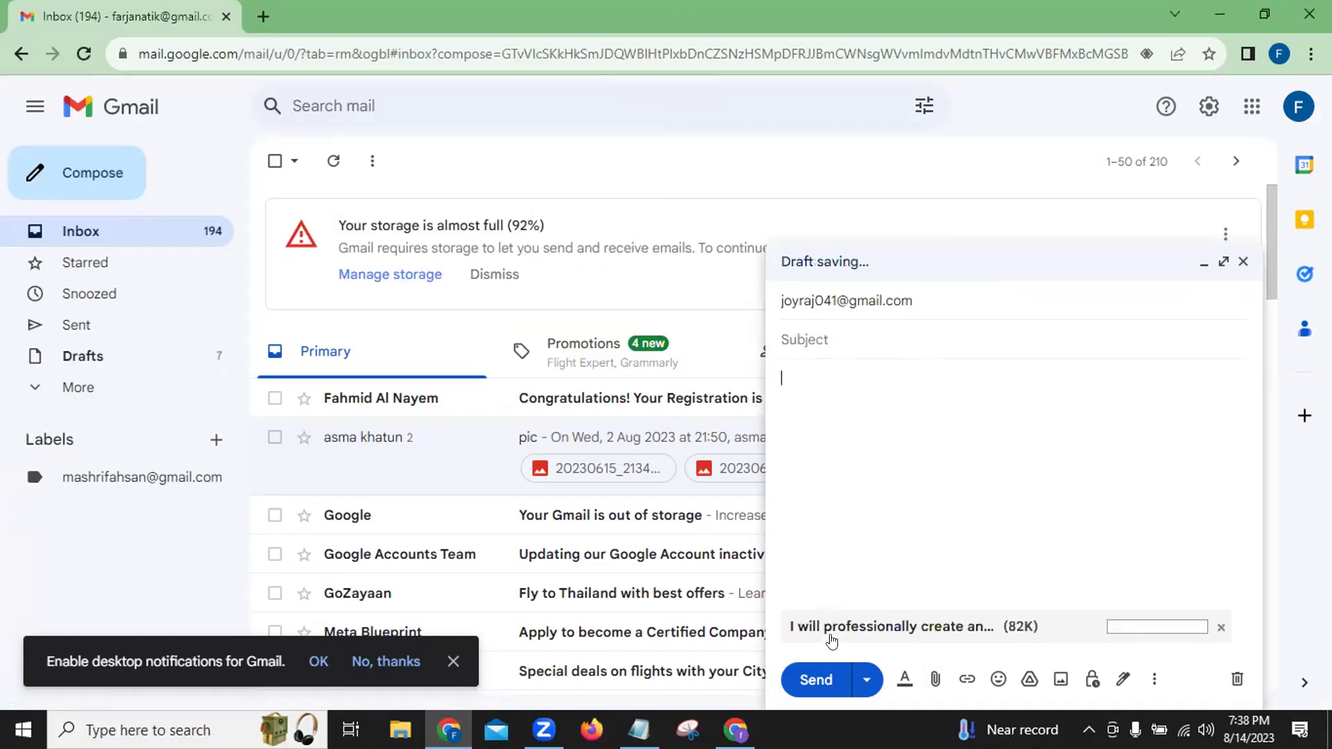
left_click(932, 680)
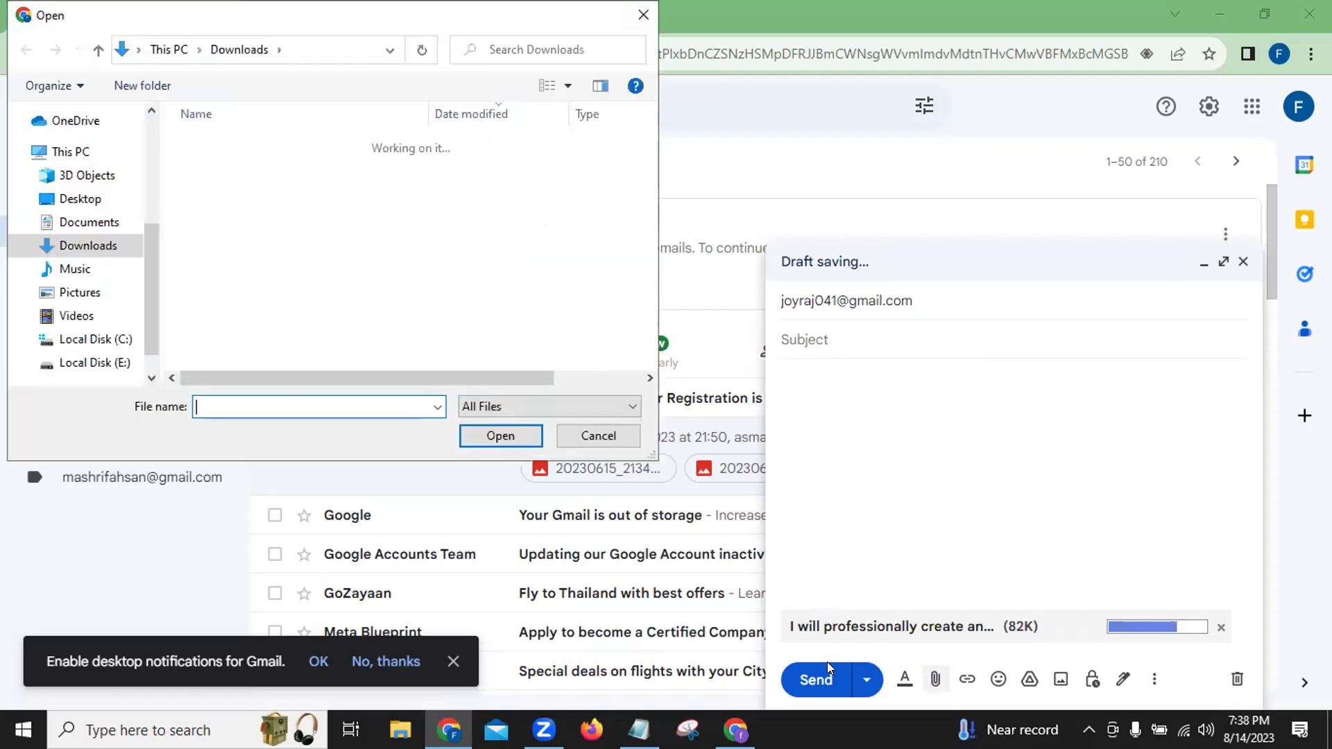
left_click(99, 224)
left_click(567, 202)
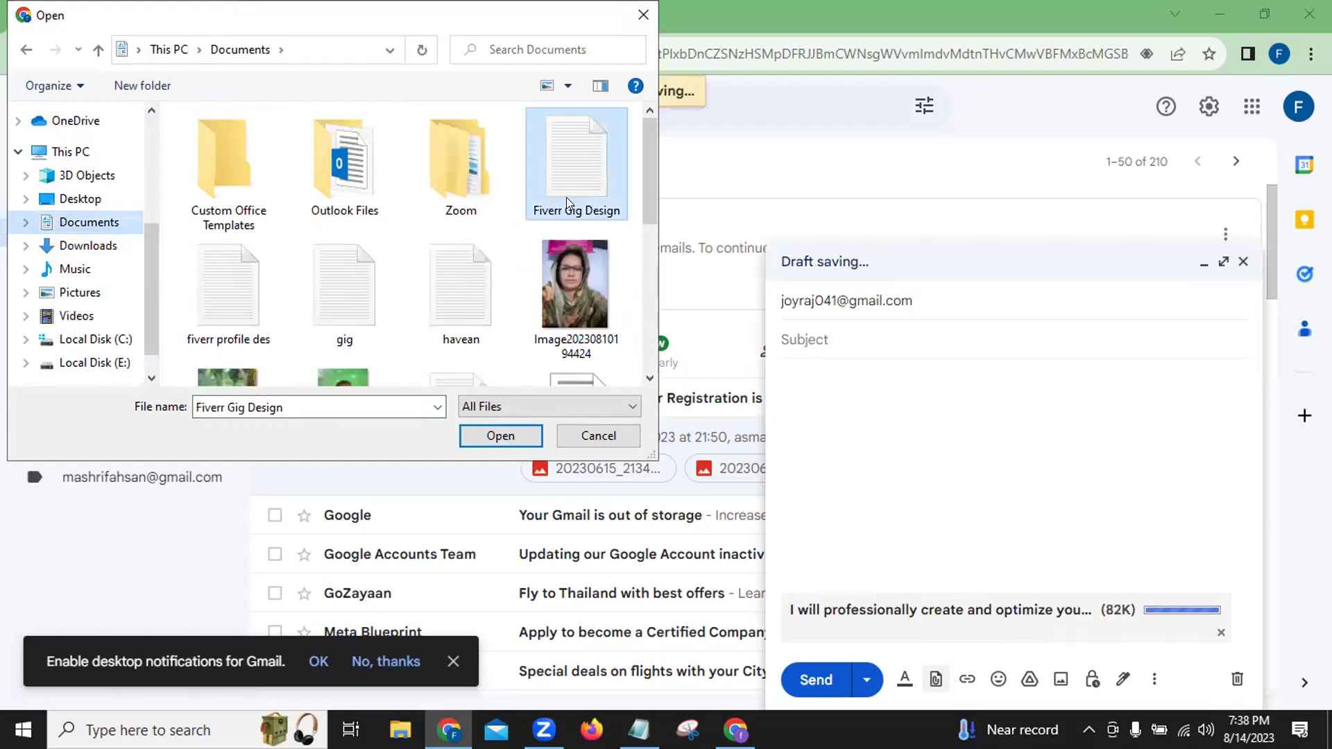
left_click(499, 436)
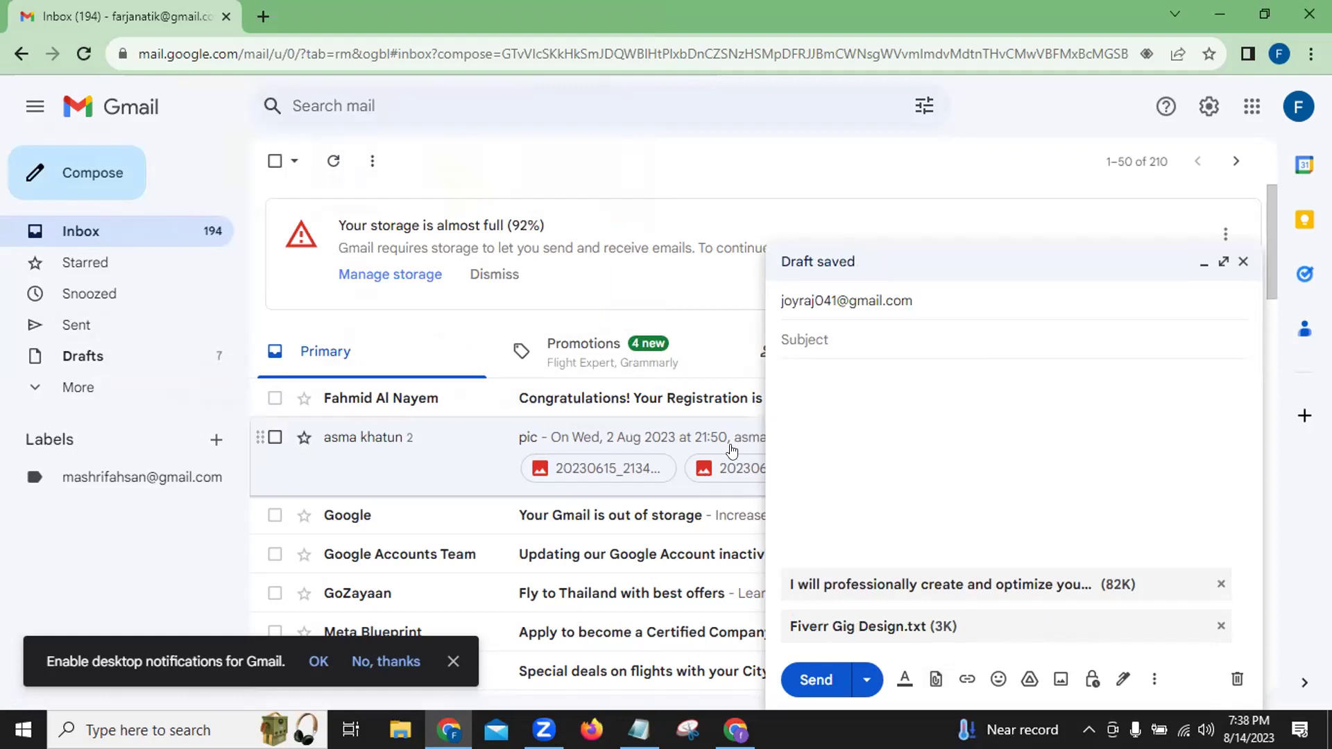
Write 'Please, check this out.' as the body, send the email, and minimize Chrome.
type("Please, check this")
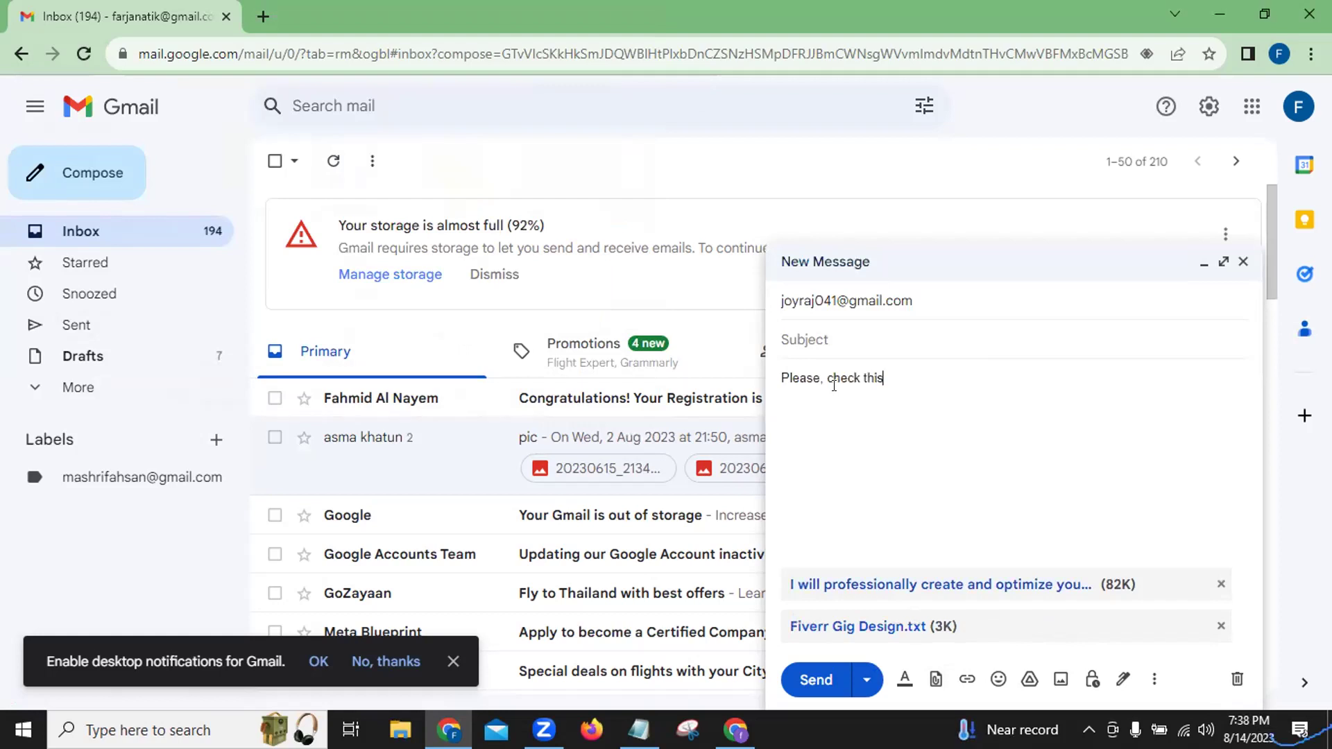
type(" out.")
left_click(823, 673)
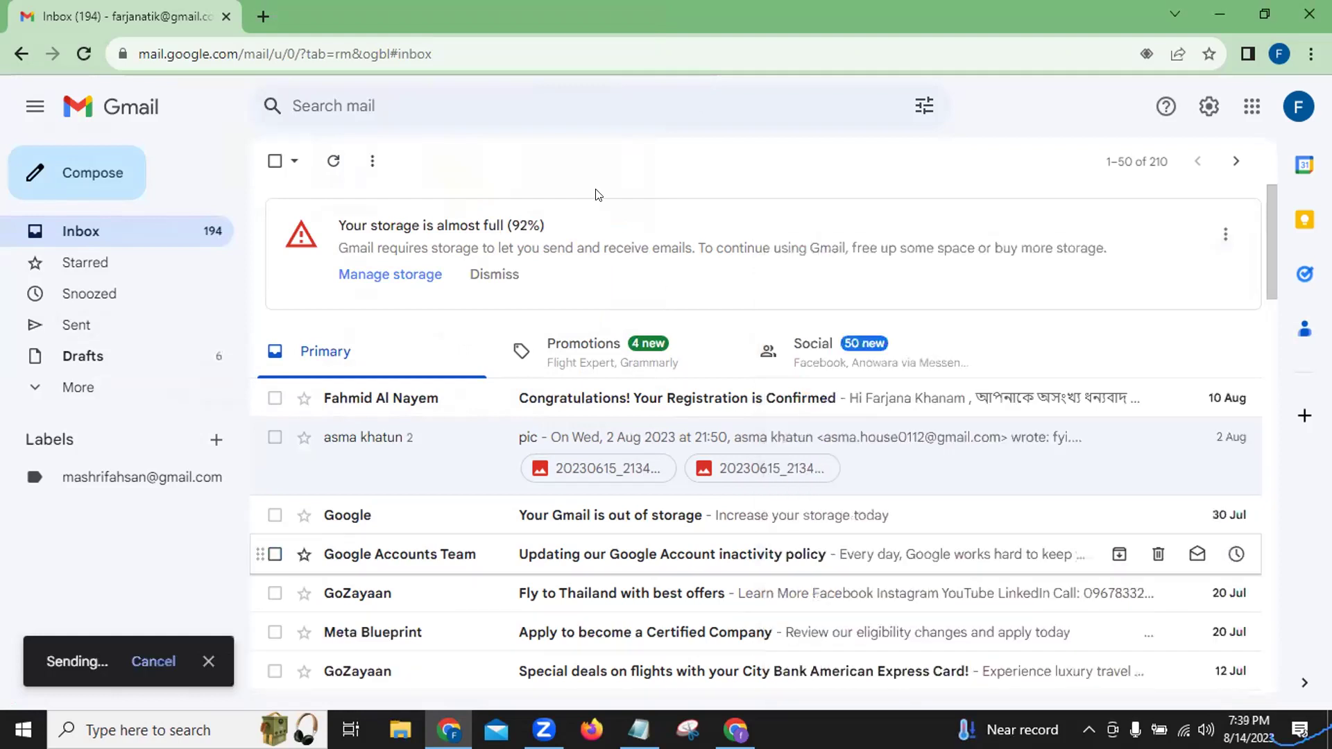
left_click(1222, 12)
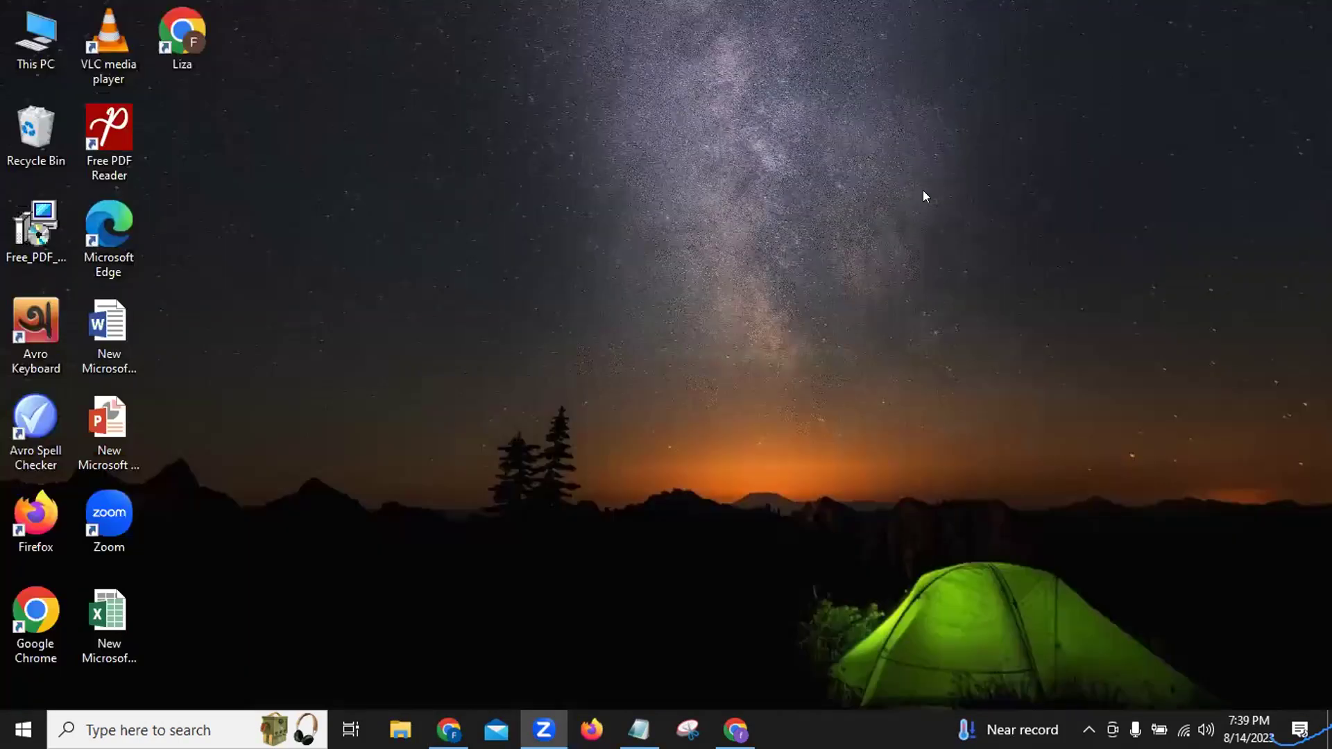
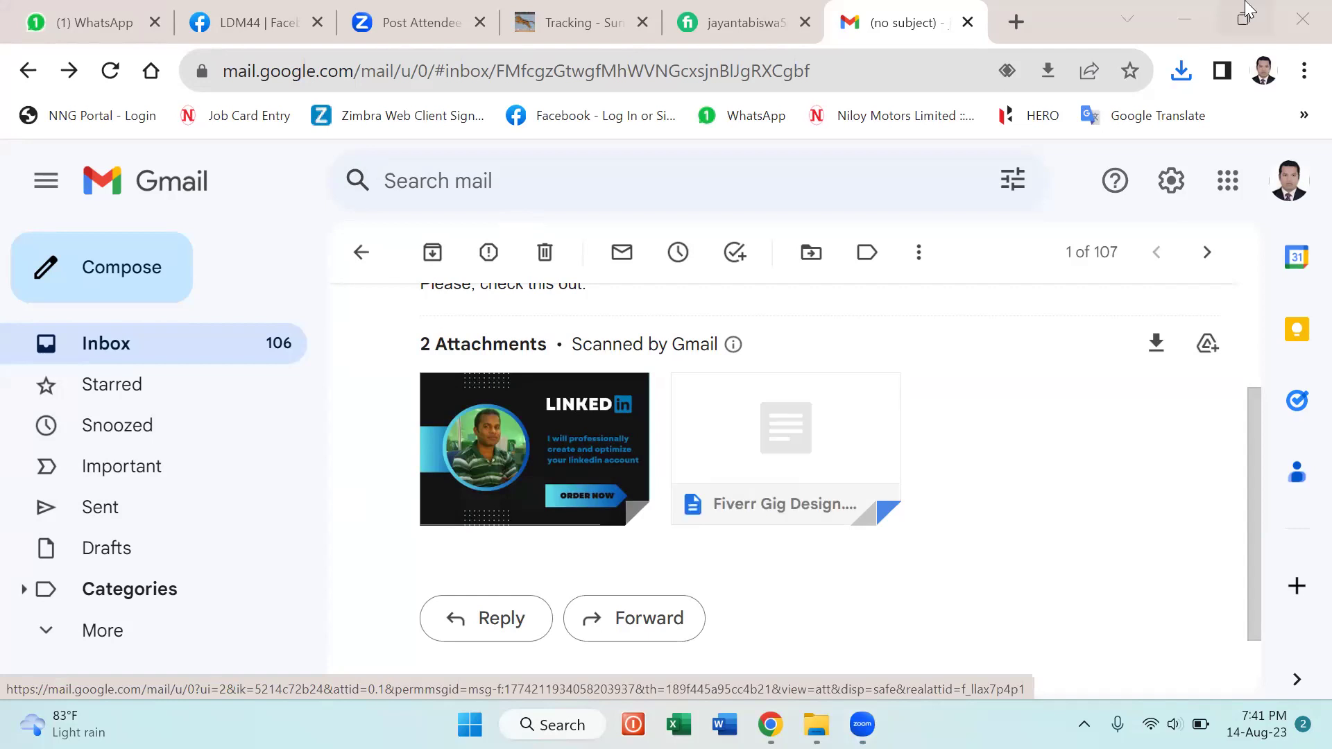
Minimize Chrome and show the Downloads folder in File Explorer.
left_click(1186, 20)
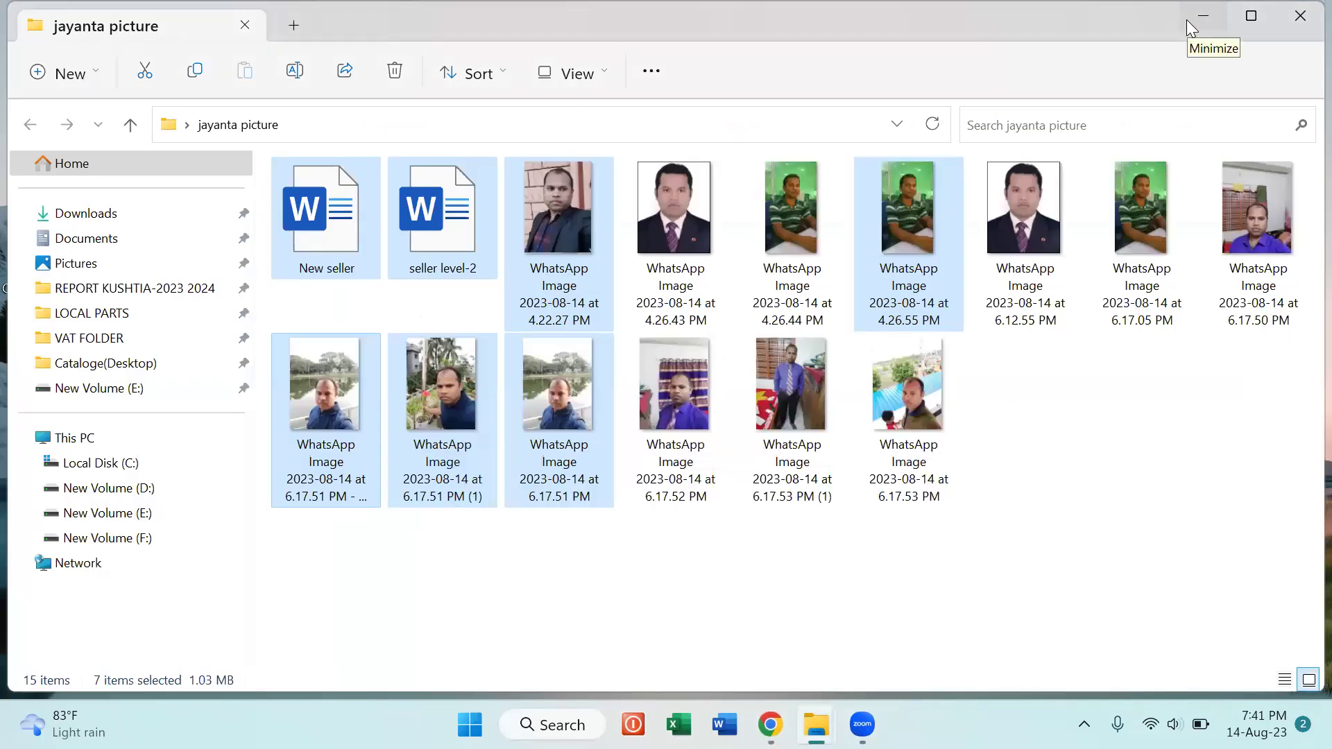
left_click(93, 217)
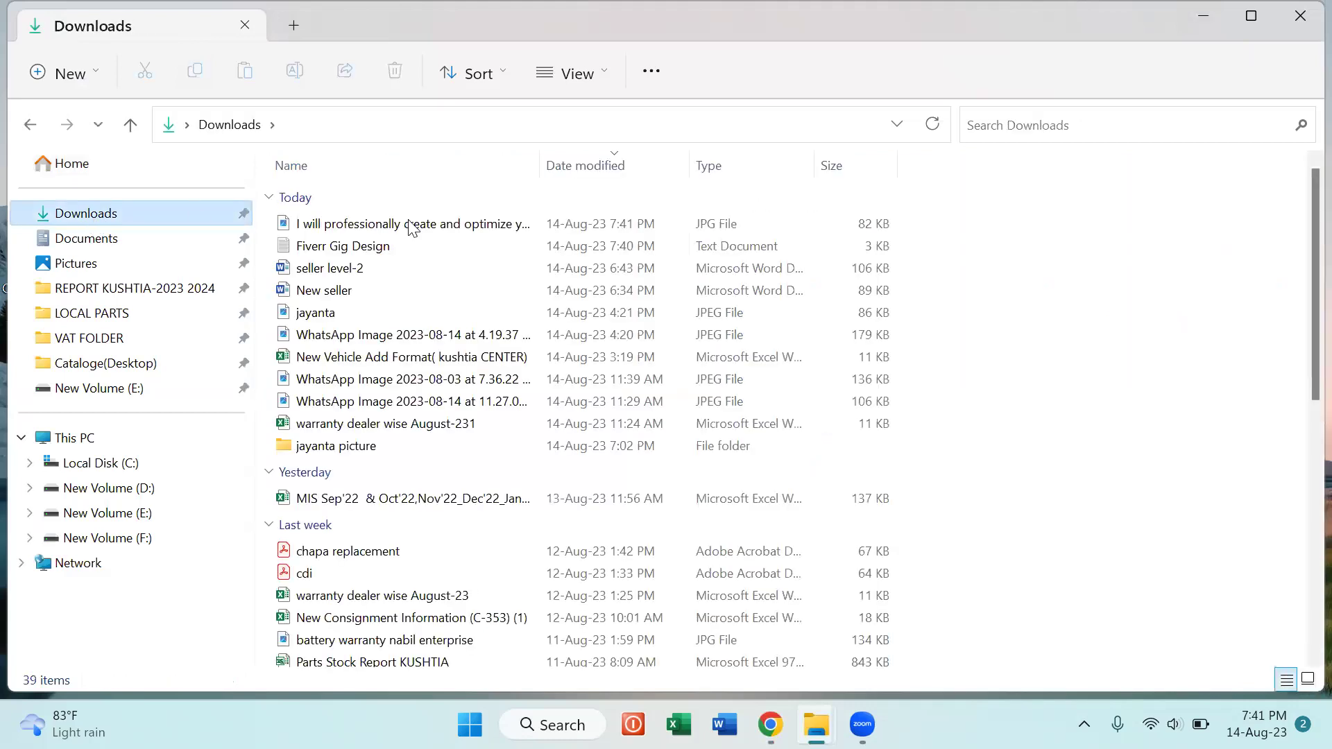
View the downloaded LinkedIn gig banner JPG in Photos, then put it away.
left_click(411, 230)
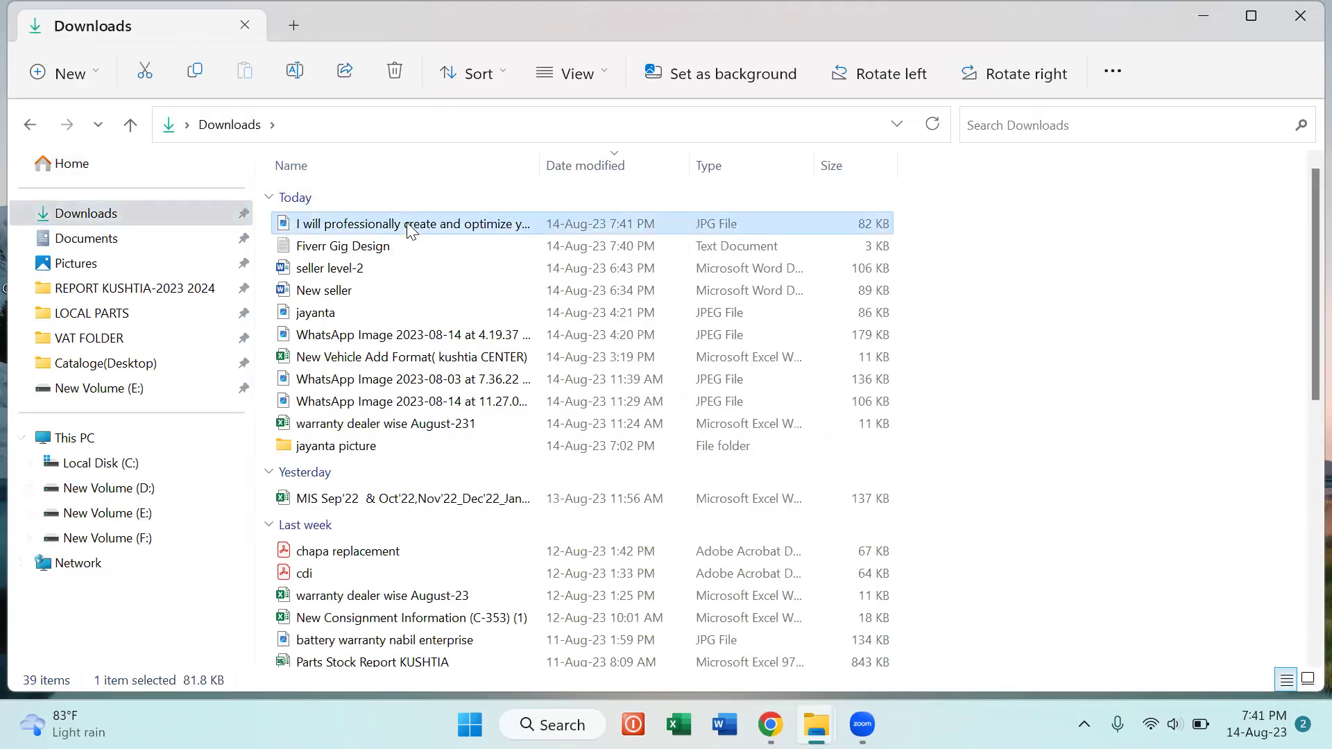
double_click(411, 230)
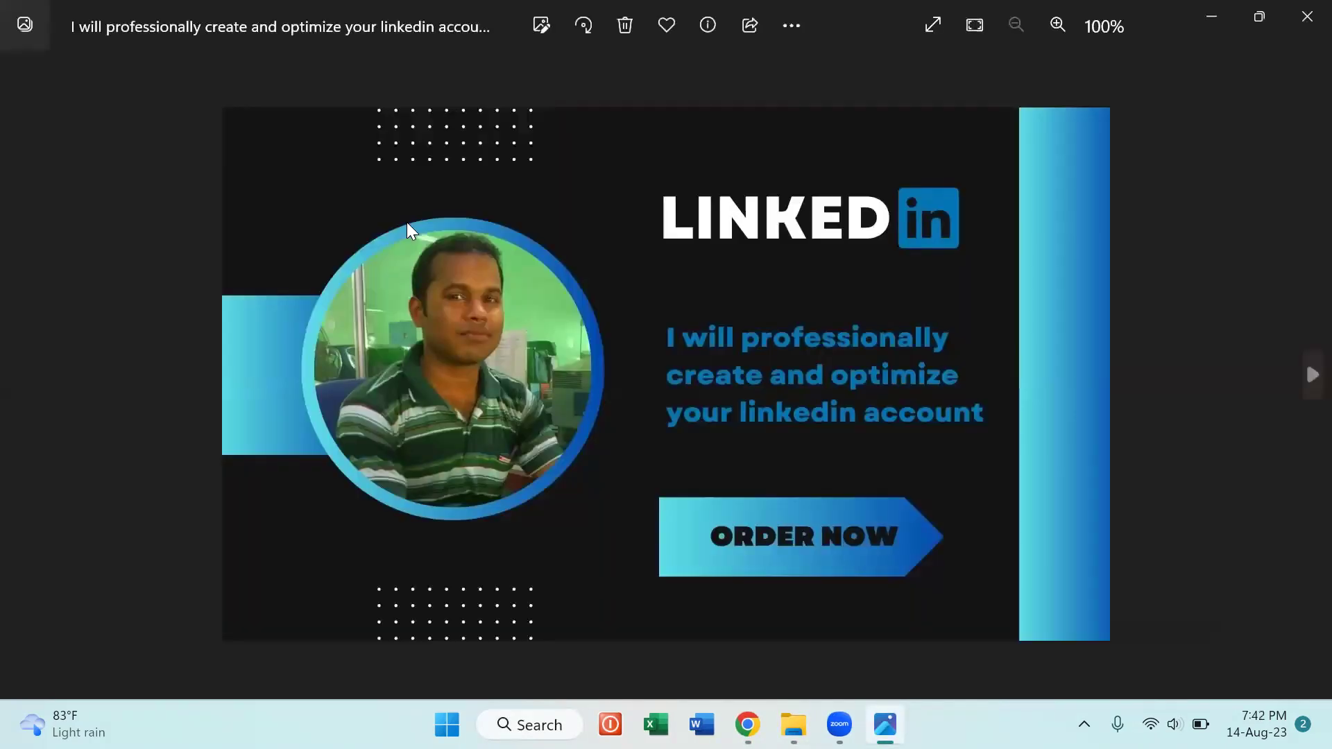
left_click(1210, 18)
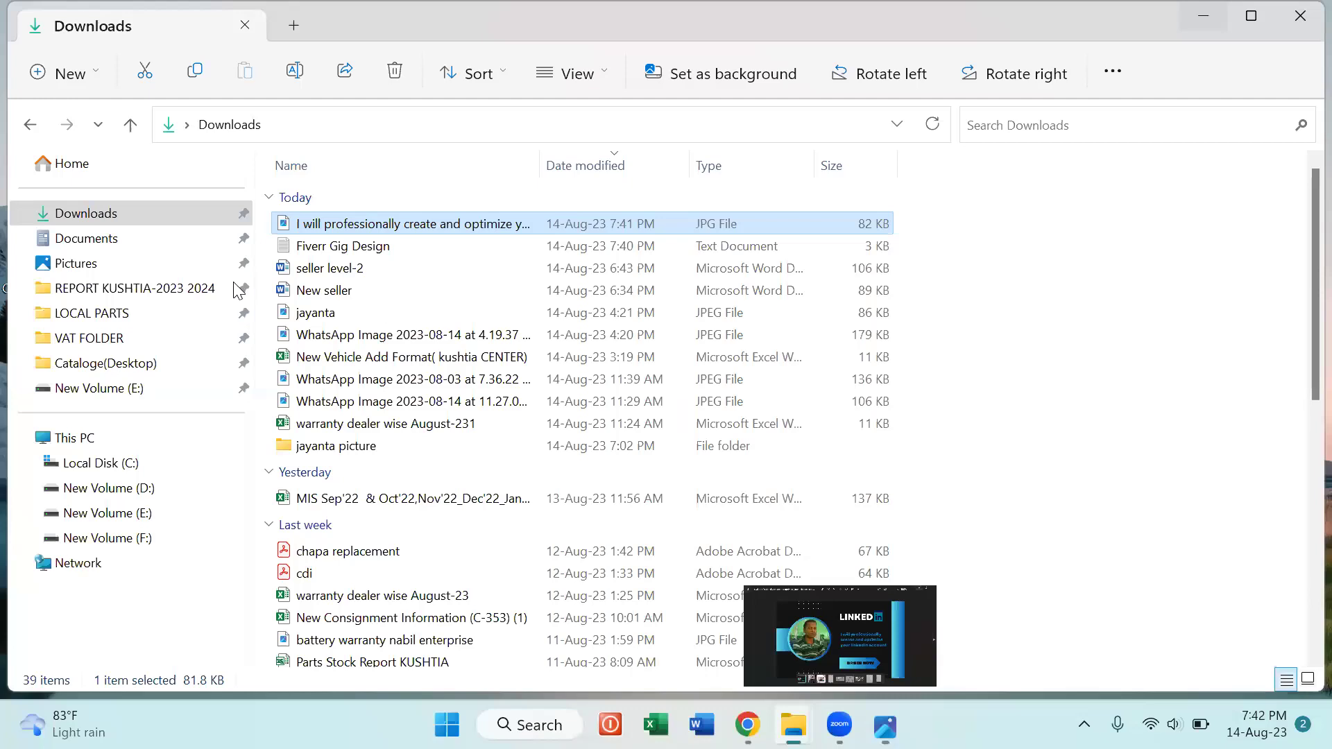
Read the Fiverr Gig Design notes in Notepad, then return to Gmail in Chrome.
left_click(318, 244)
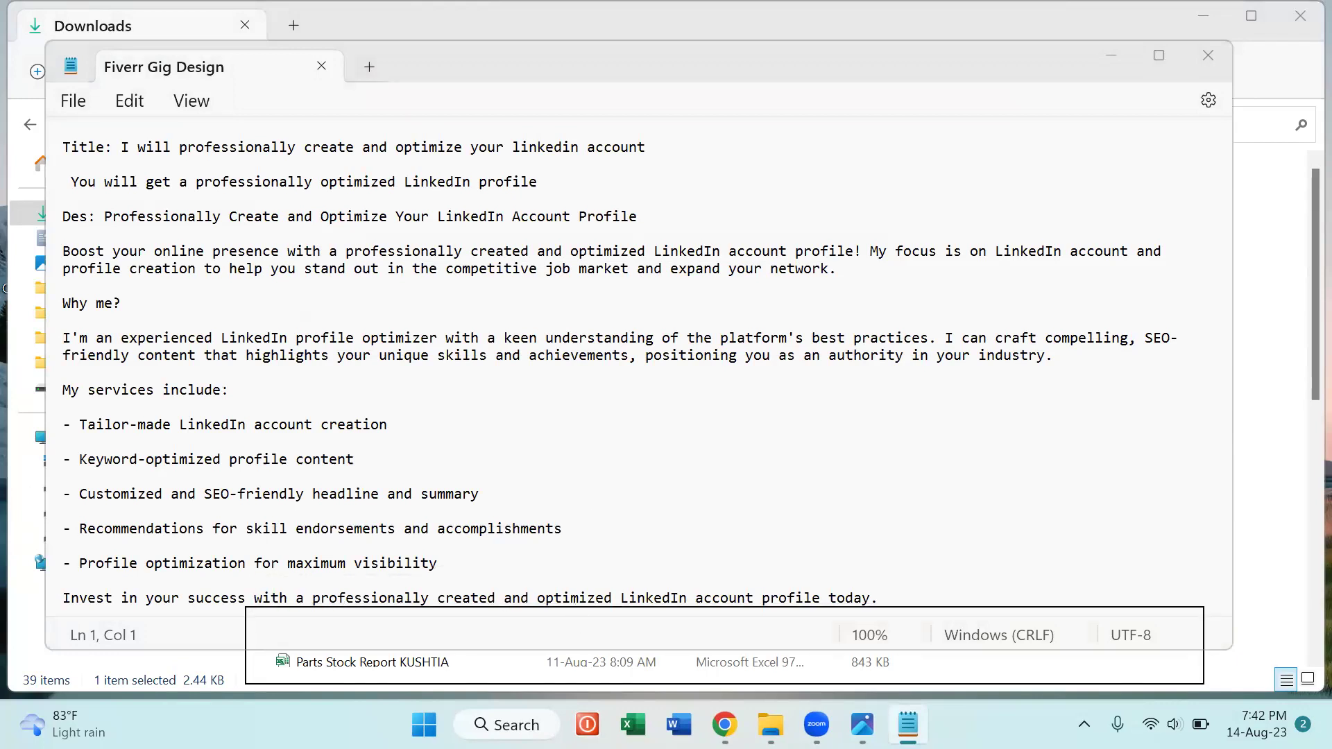
left_click(1110, 59)
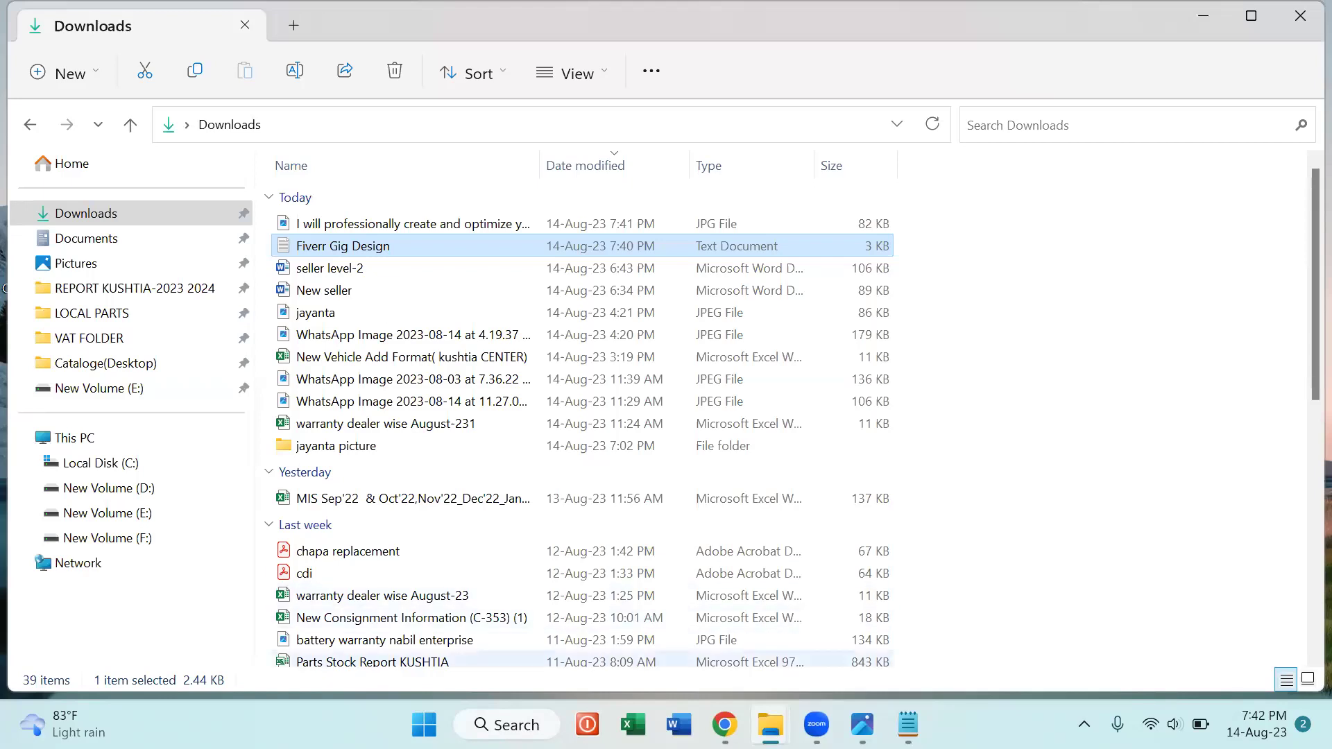
left_click(724, 725)
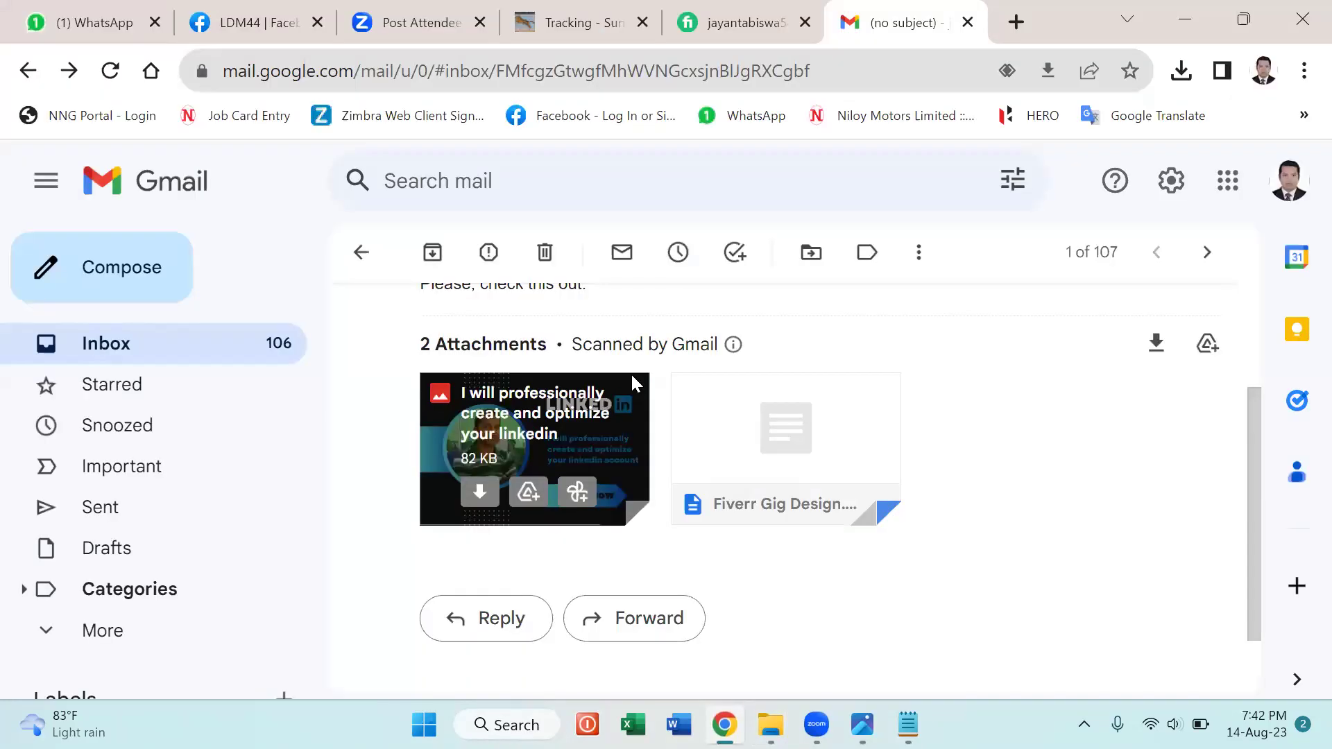
Switch to the Fiverr profile page showing the Become a seller button.
left_click(739, 11)
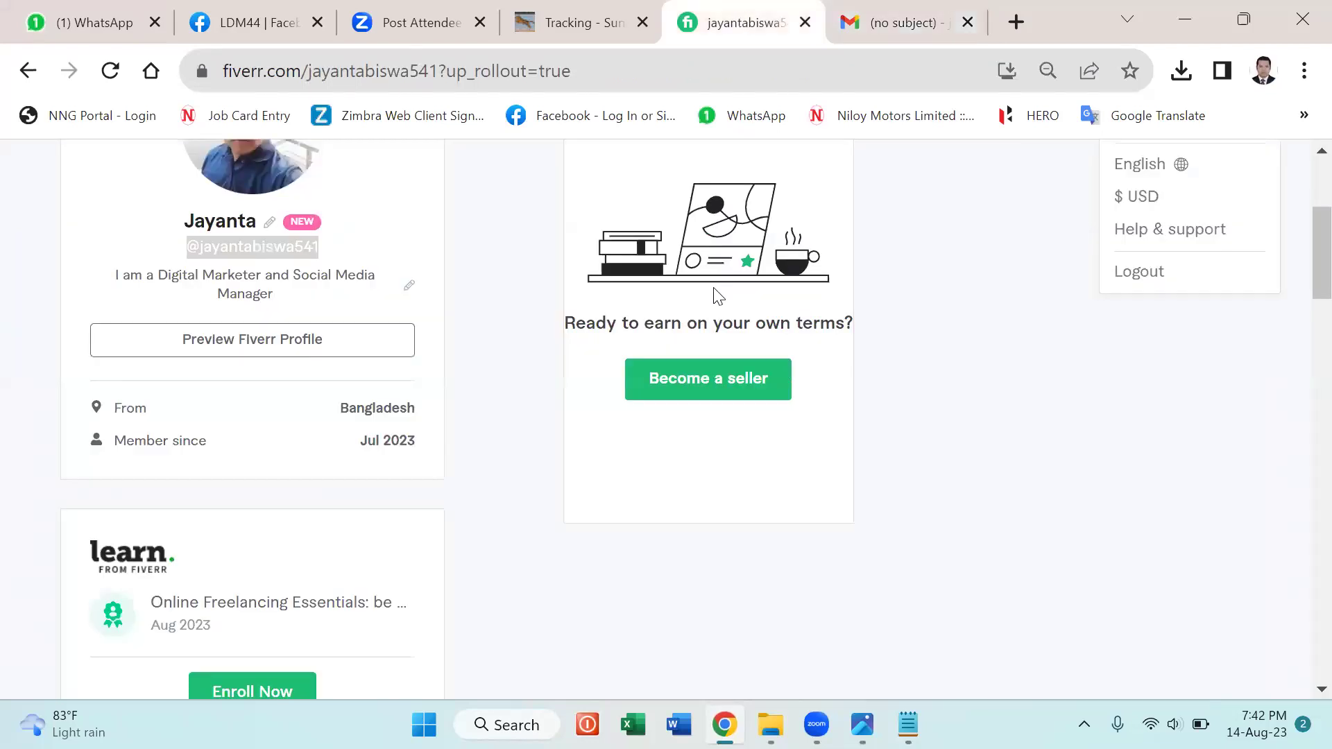
scroll(718, 296, "up", 3)
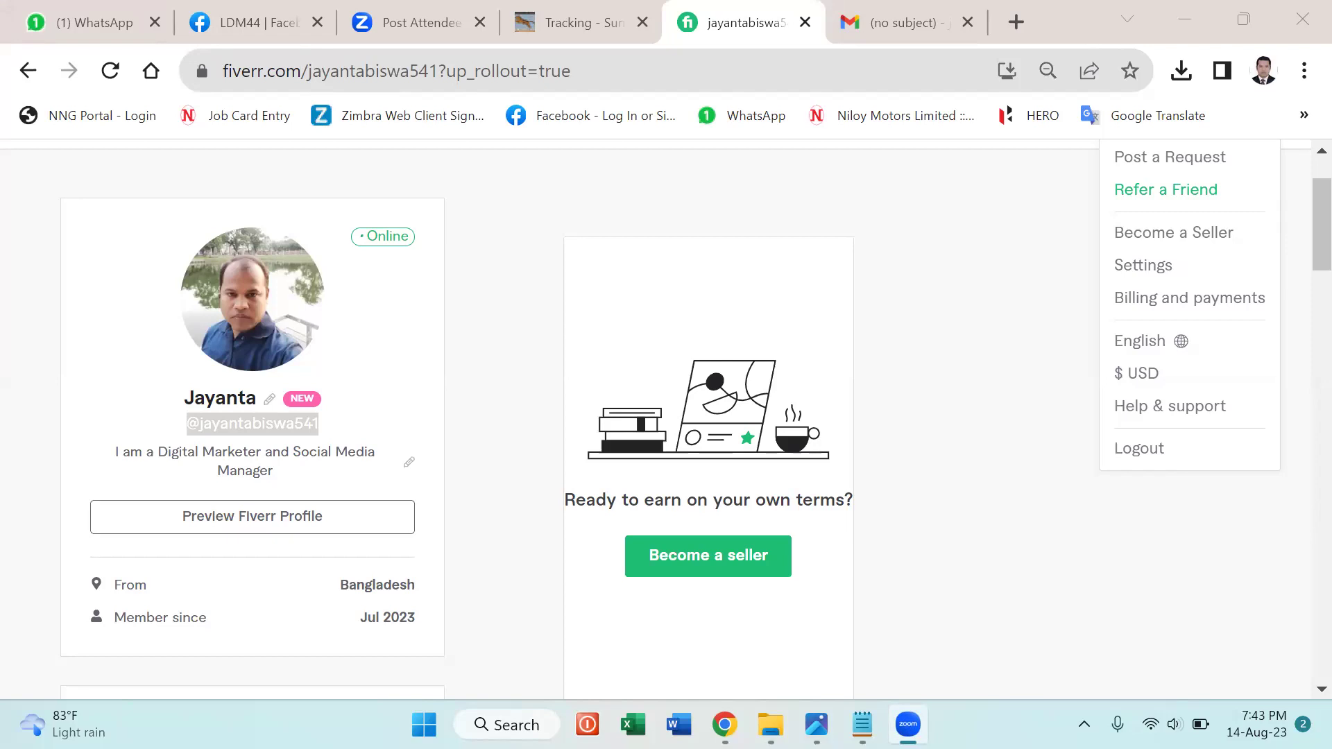
Start seller onboarding and continue past the overview, profile tips and things-to-avoid pages.
left_click(743, 555)
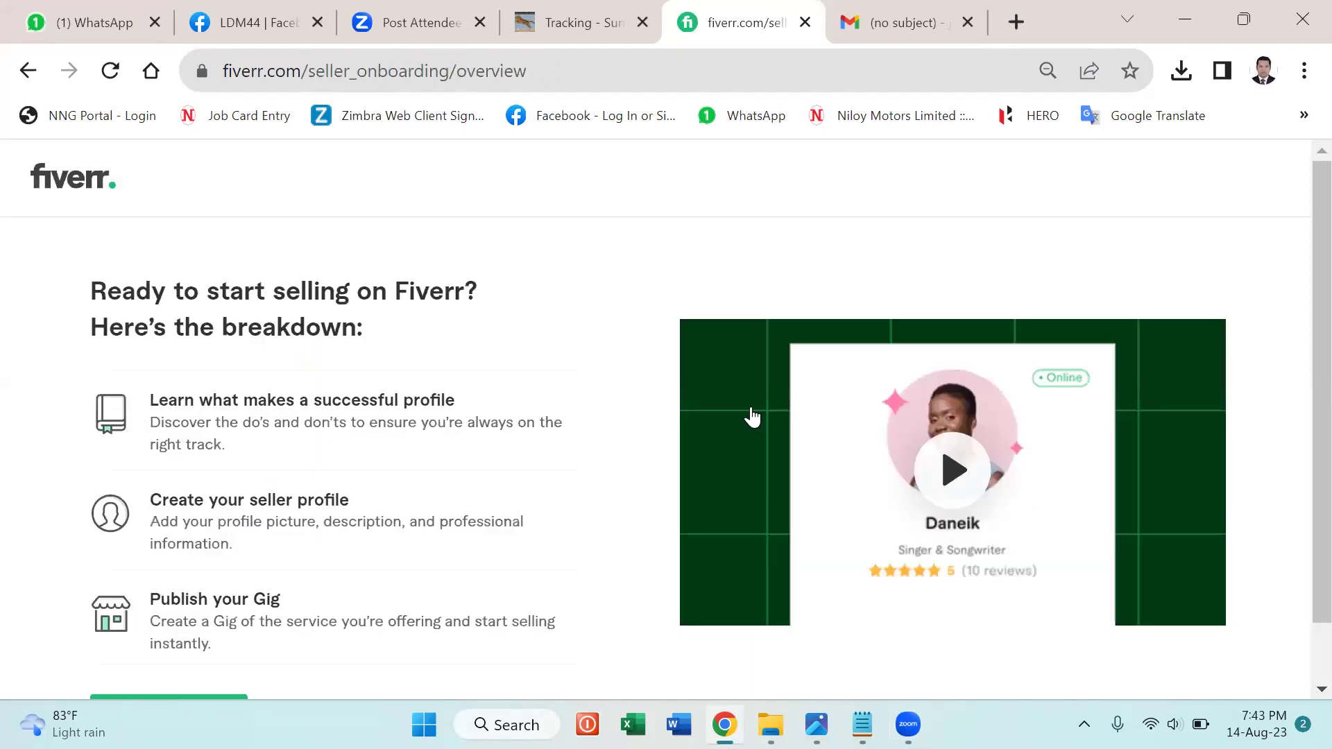
scroll(828, 470, "down", 1)
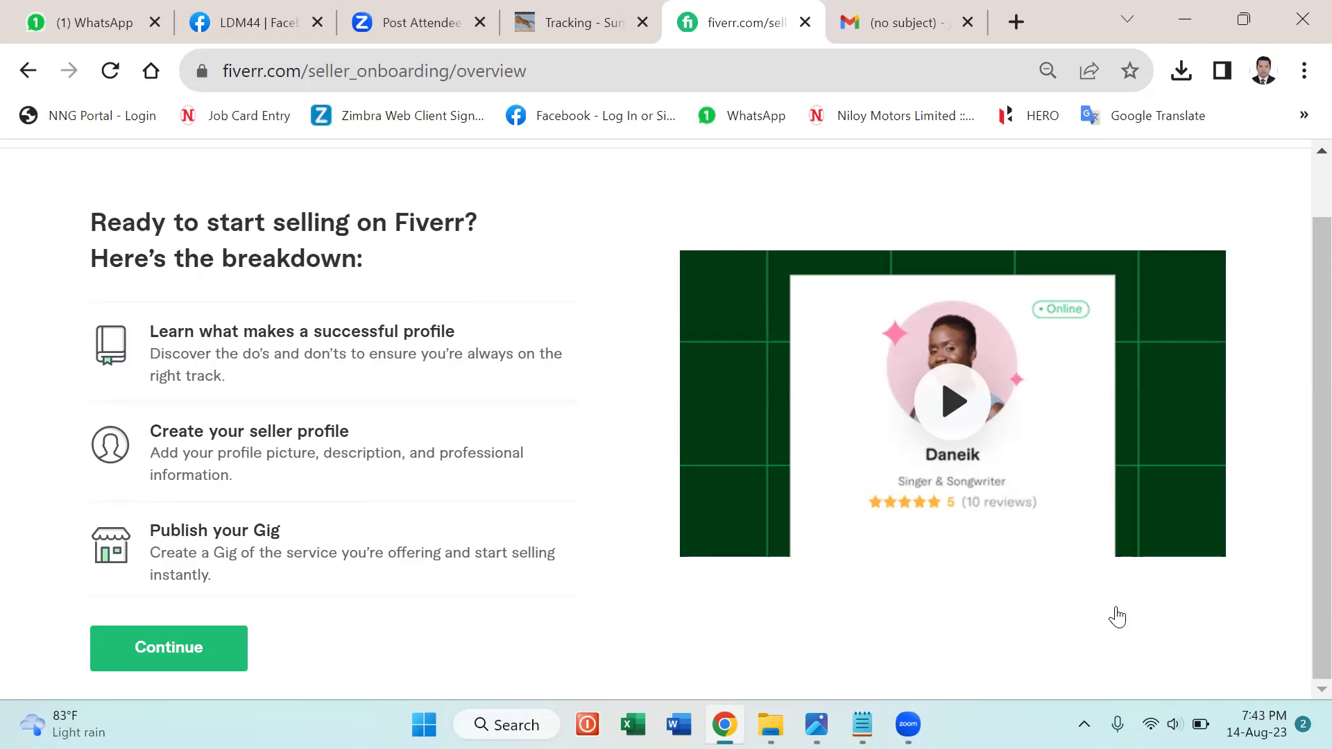
left_click(158, 641)
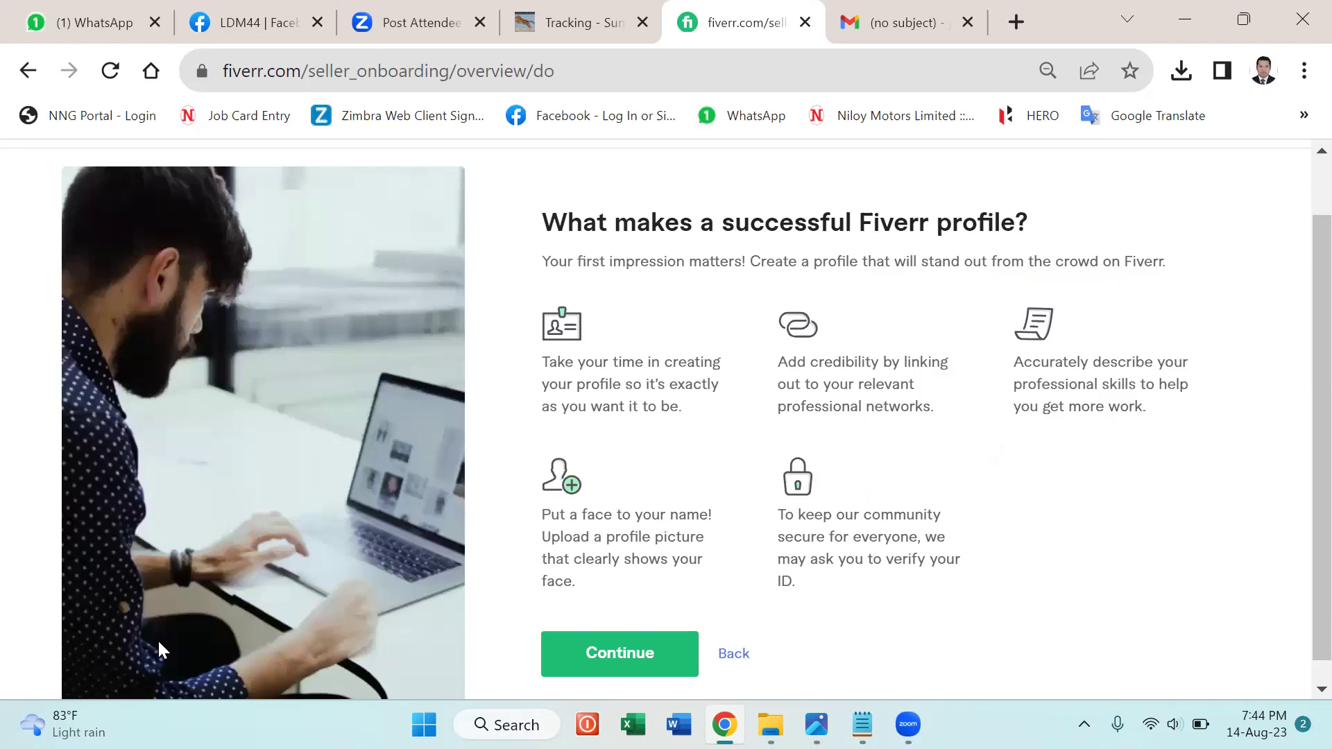
left_click(601, 659)
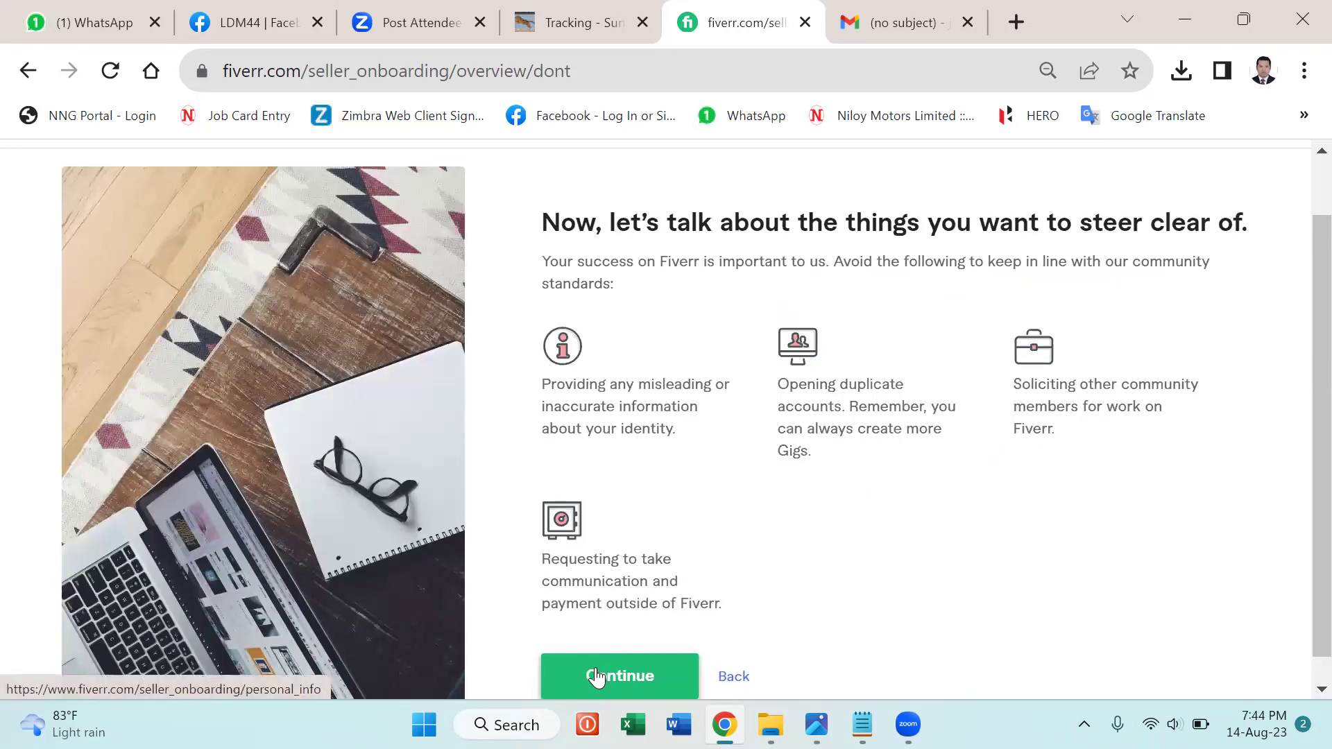
left_click(596, 676)
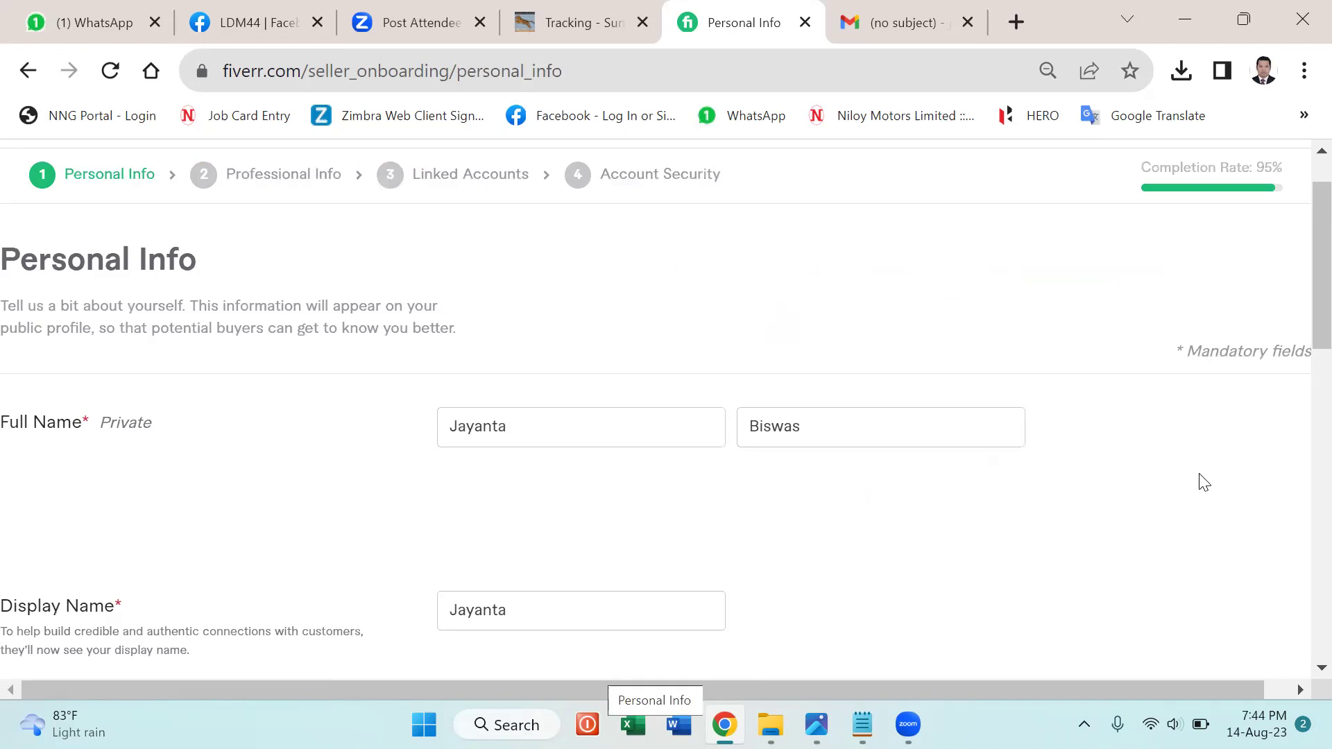
Accept the Personal Info and Professional Info steps of the seller profile.
scroll(1204, 483, "down", 10)
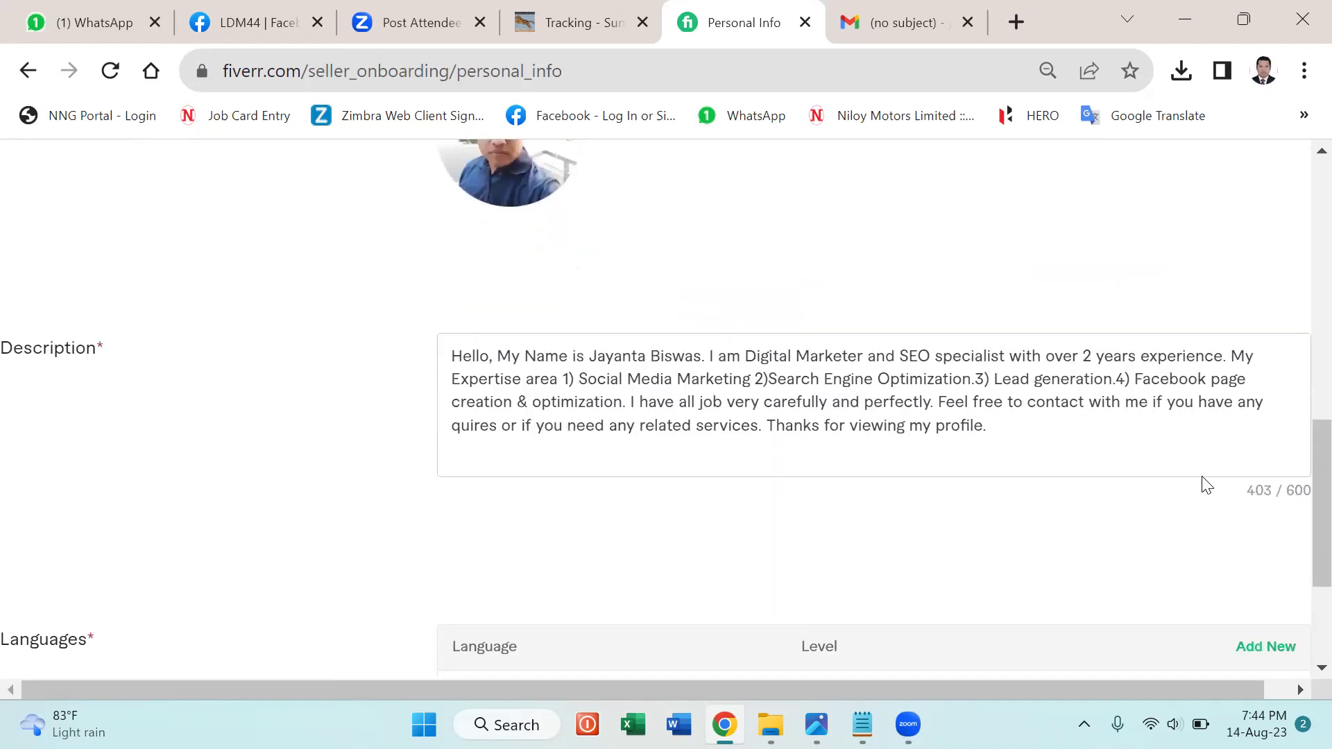
scroll(1205, 483, "down", 3)
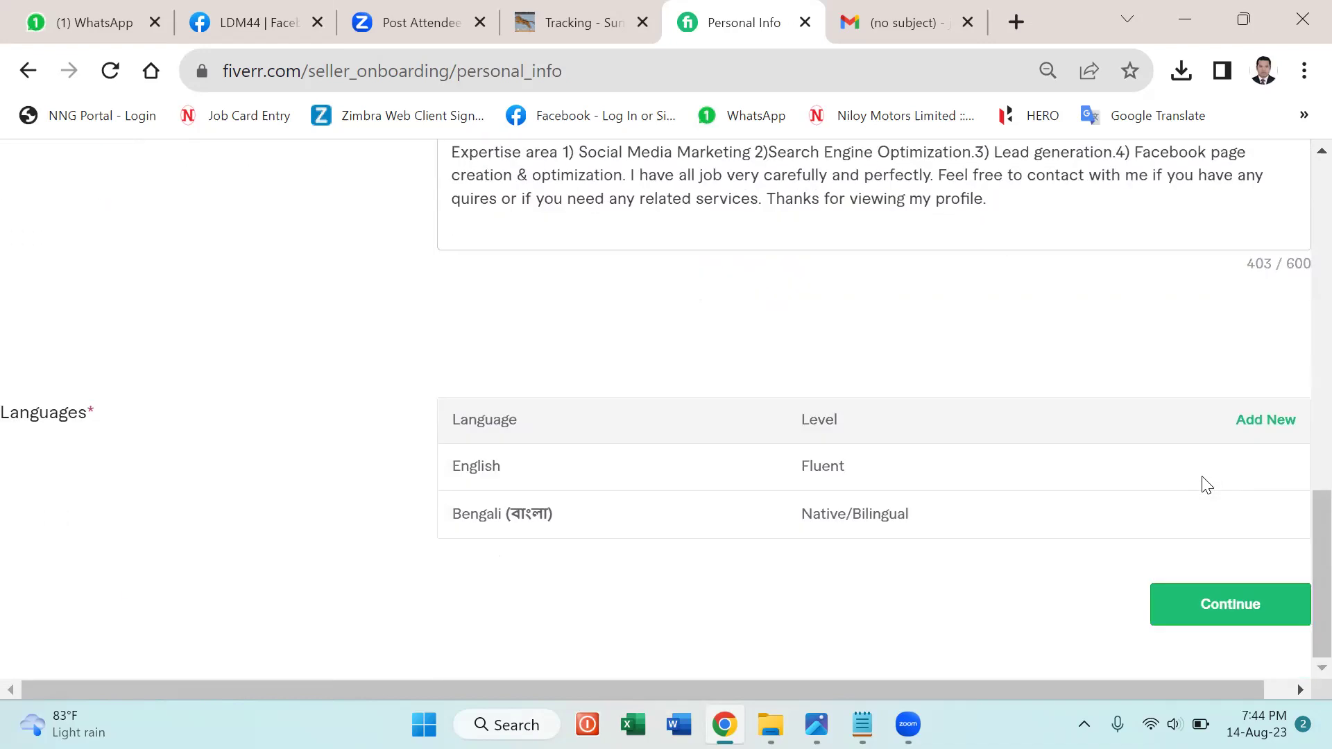
left_click(1221, 618)
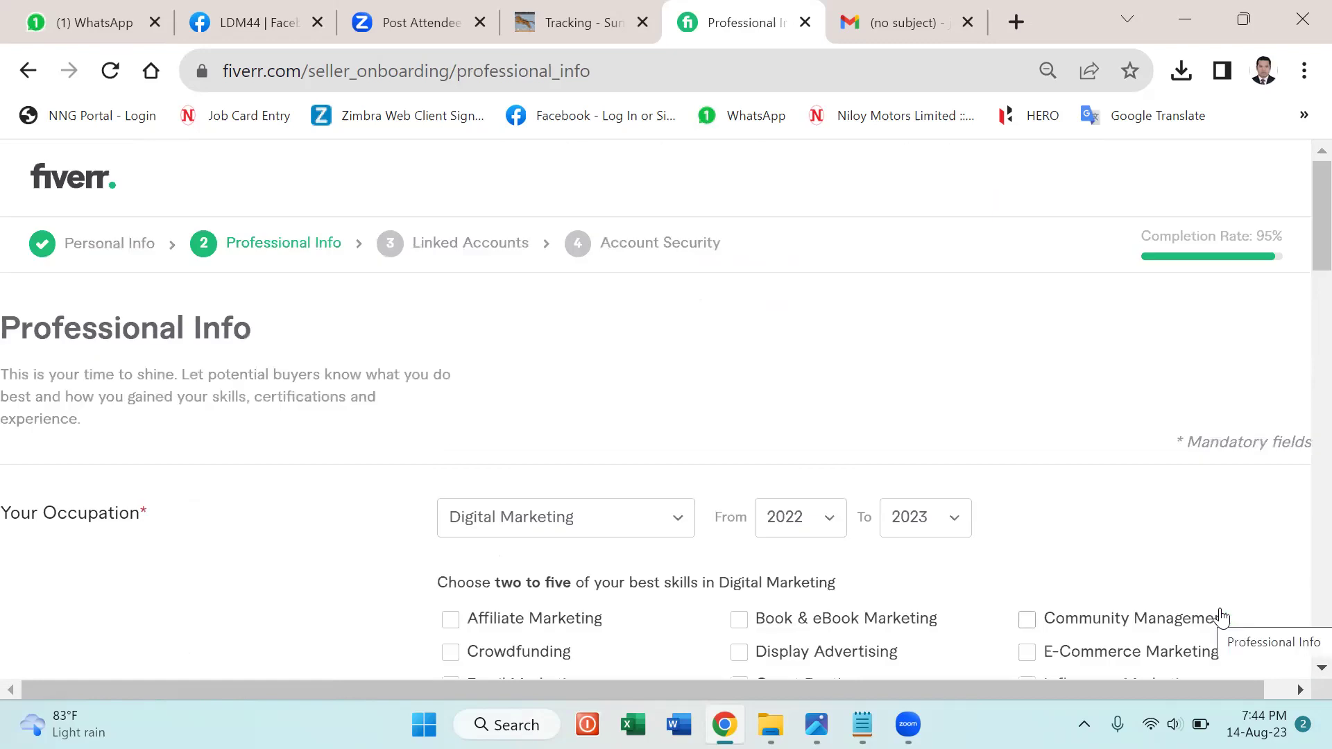
scroll(1267, 544, "down", 2)
scroll(1267, 544, "down", 15)
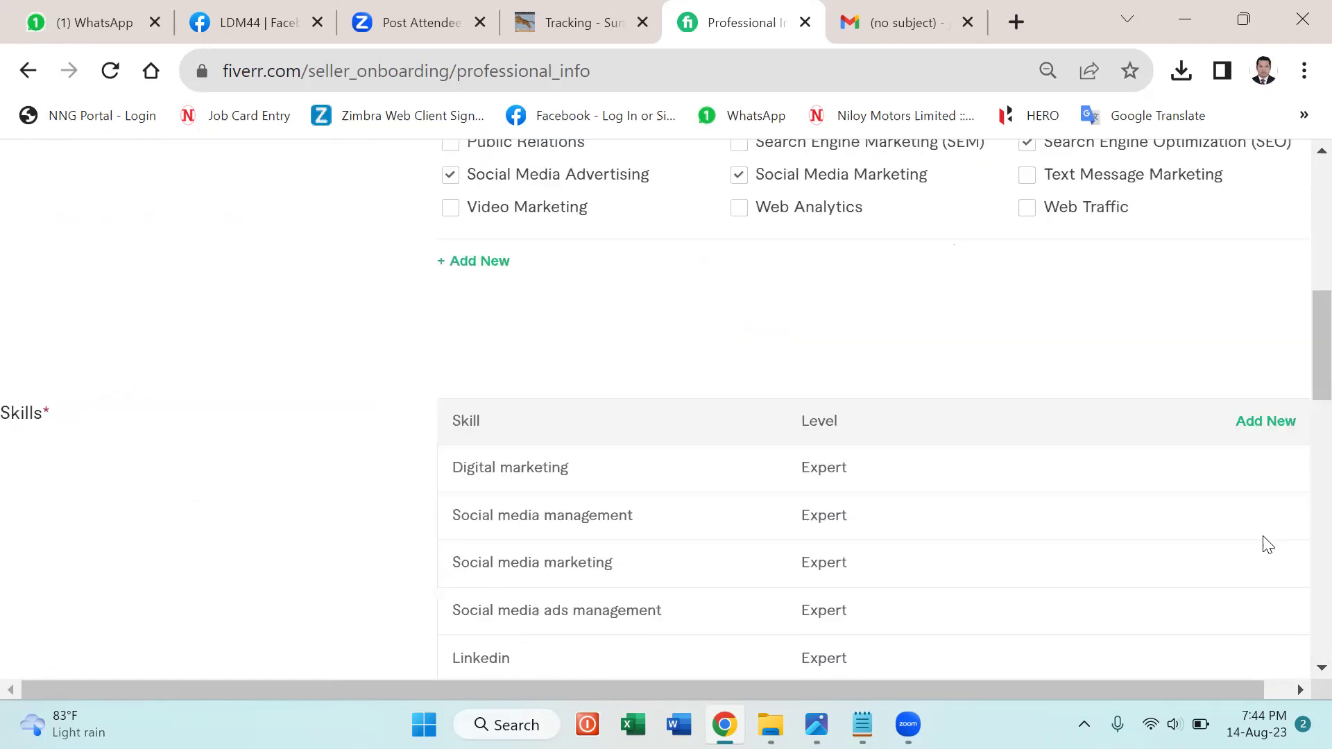
scroll(1267, 545, "down", 10)
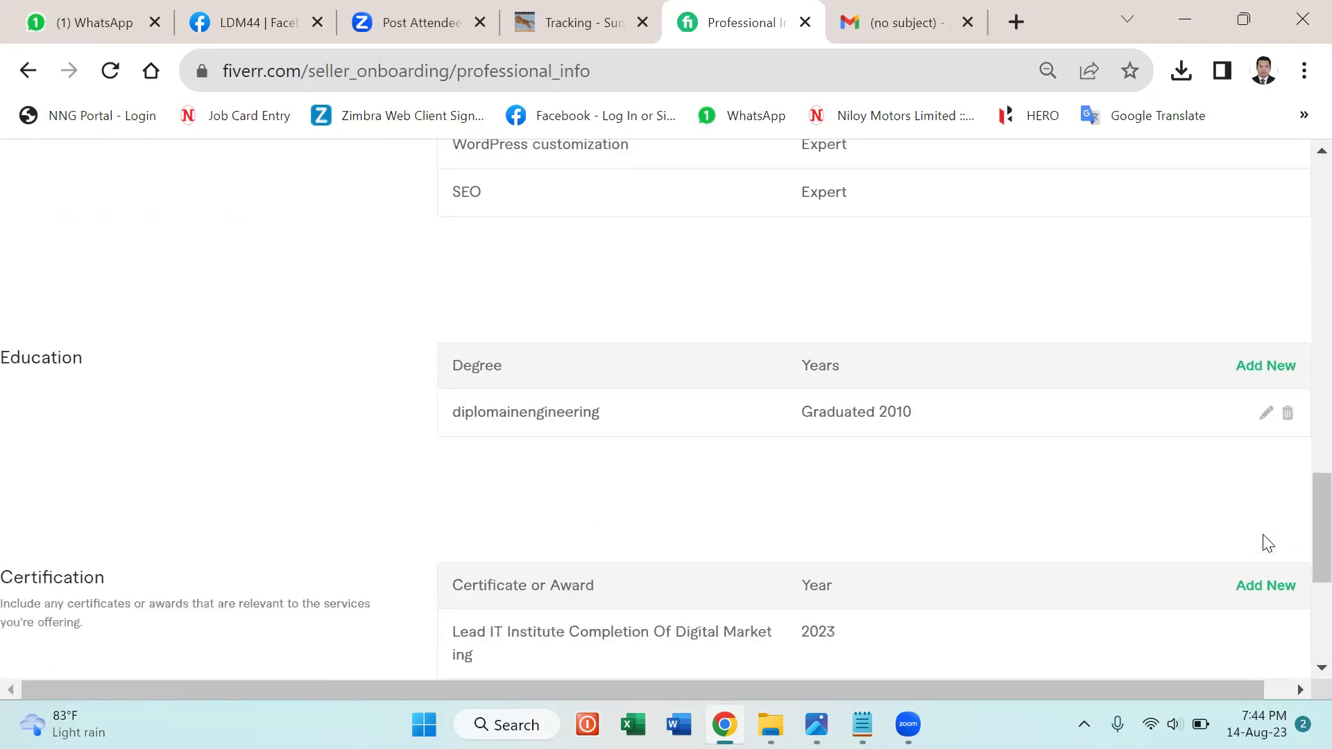
scroll(1257, 547, "down", 1)
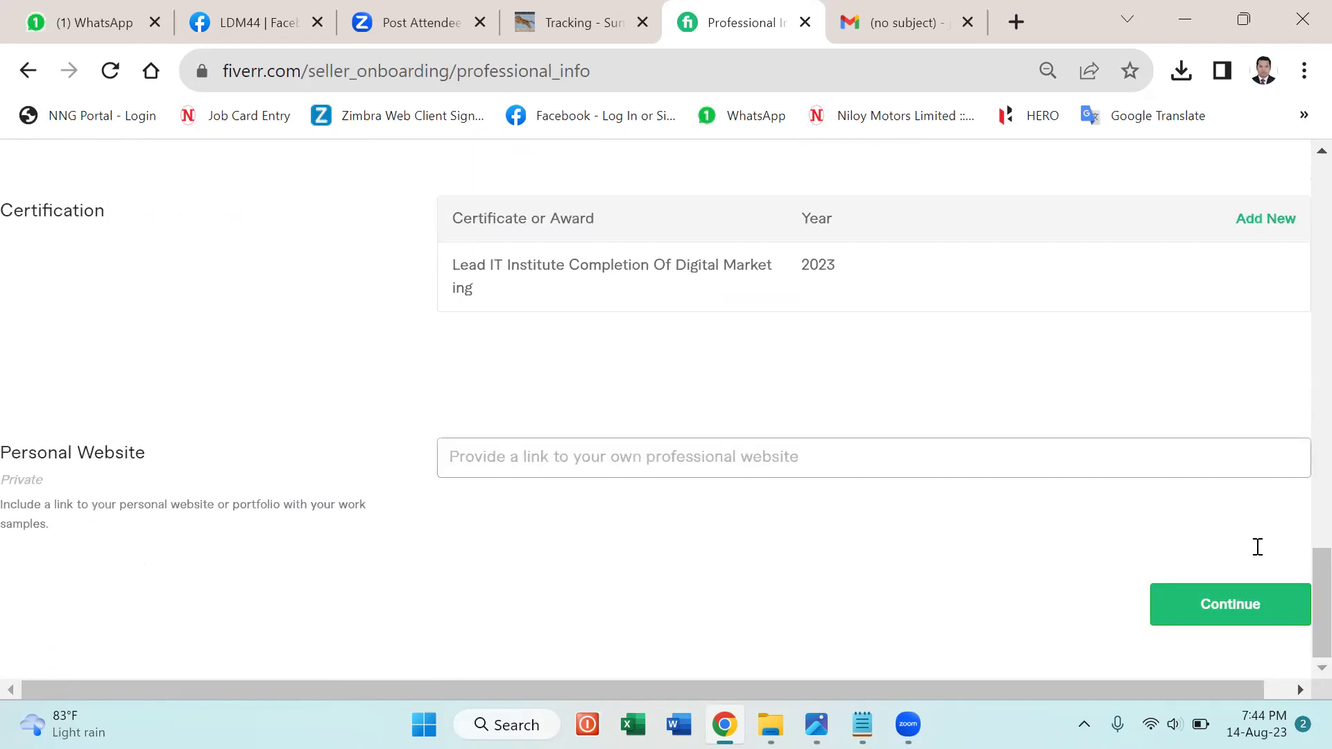
left_click(1236, 609)
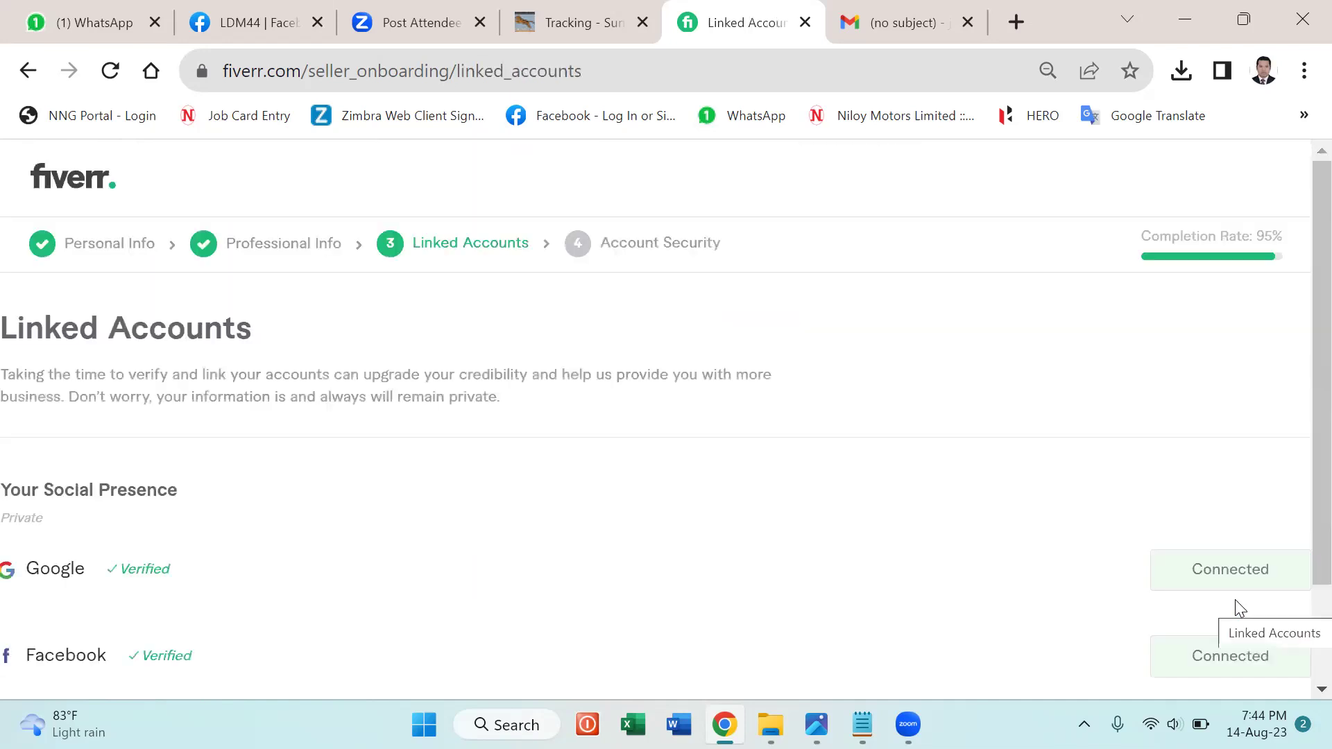
Pass Linked Accounts, finish Account Security, and dismiss the all-set confirmation.
scroll(1292, 471, "down", 2)
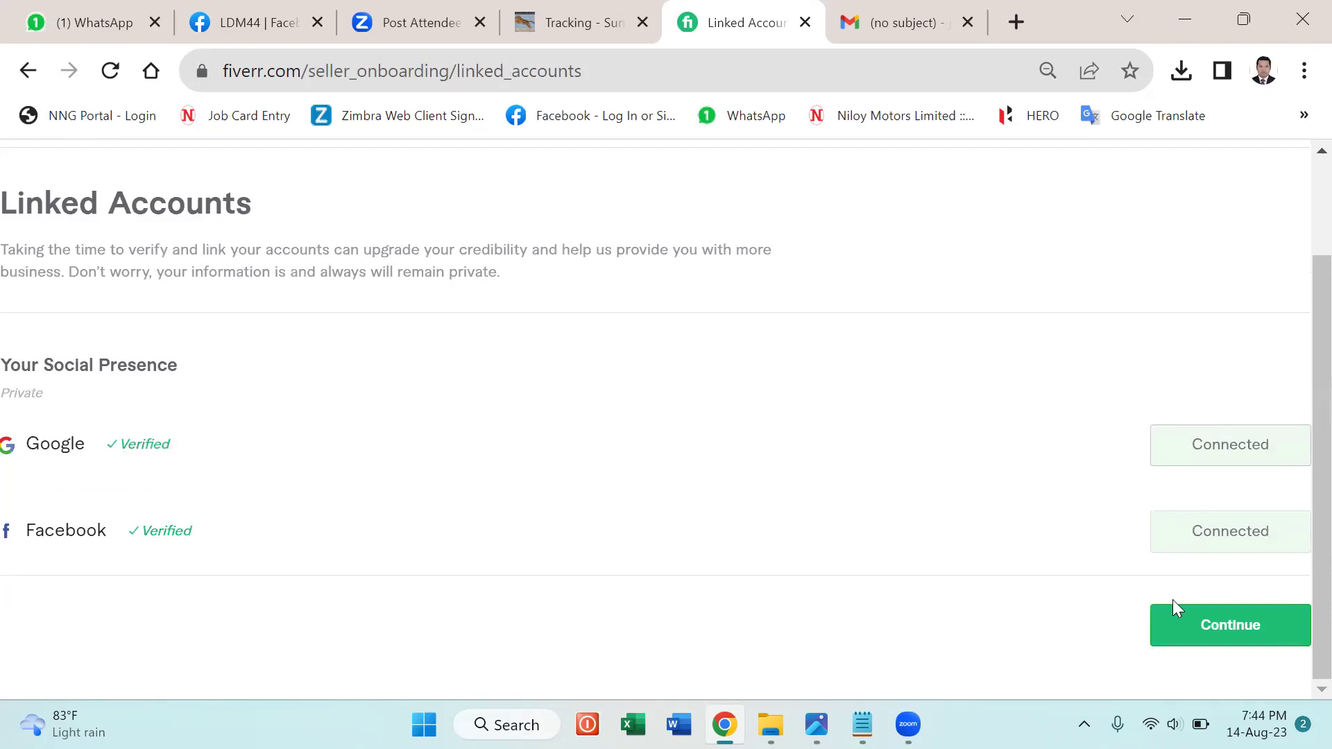
left_click(1172, 626)
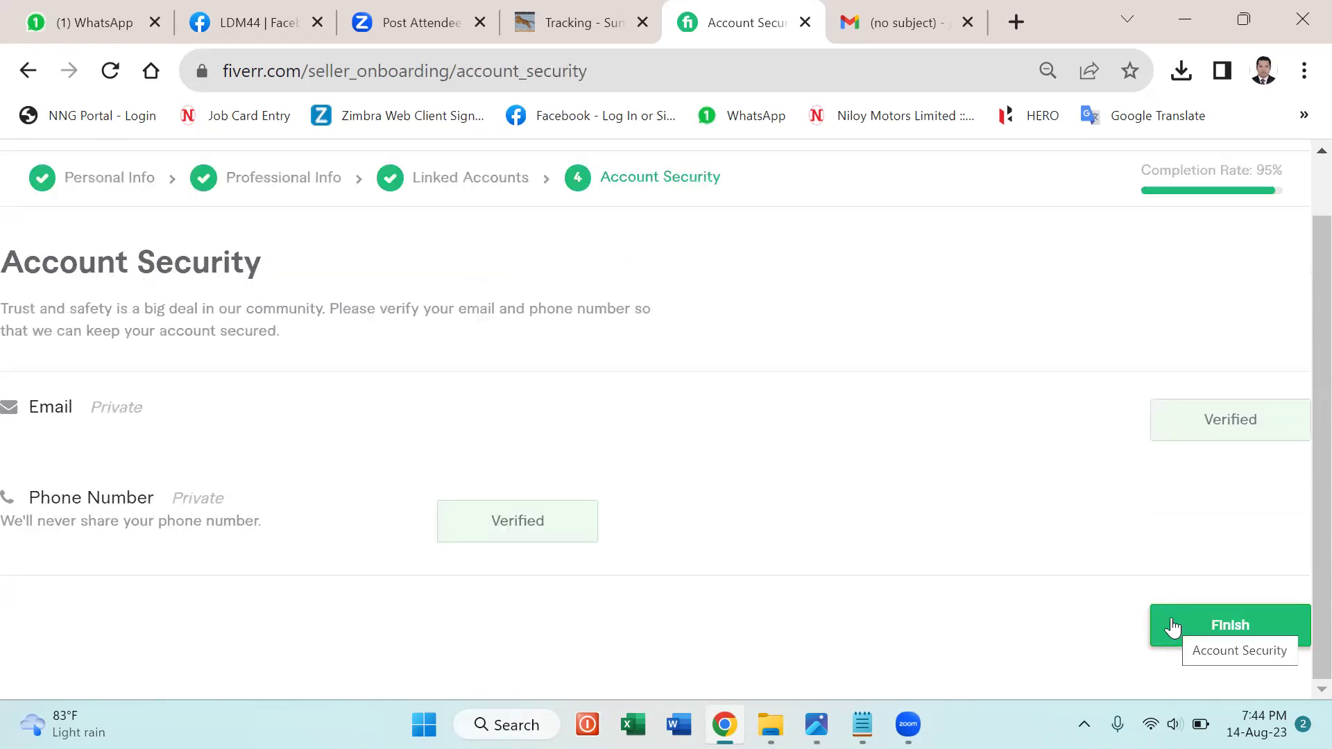
left_click(1171, 626)
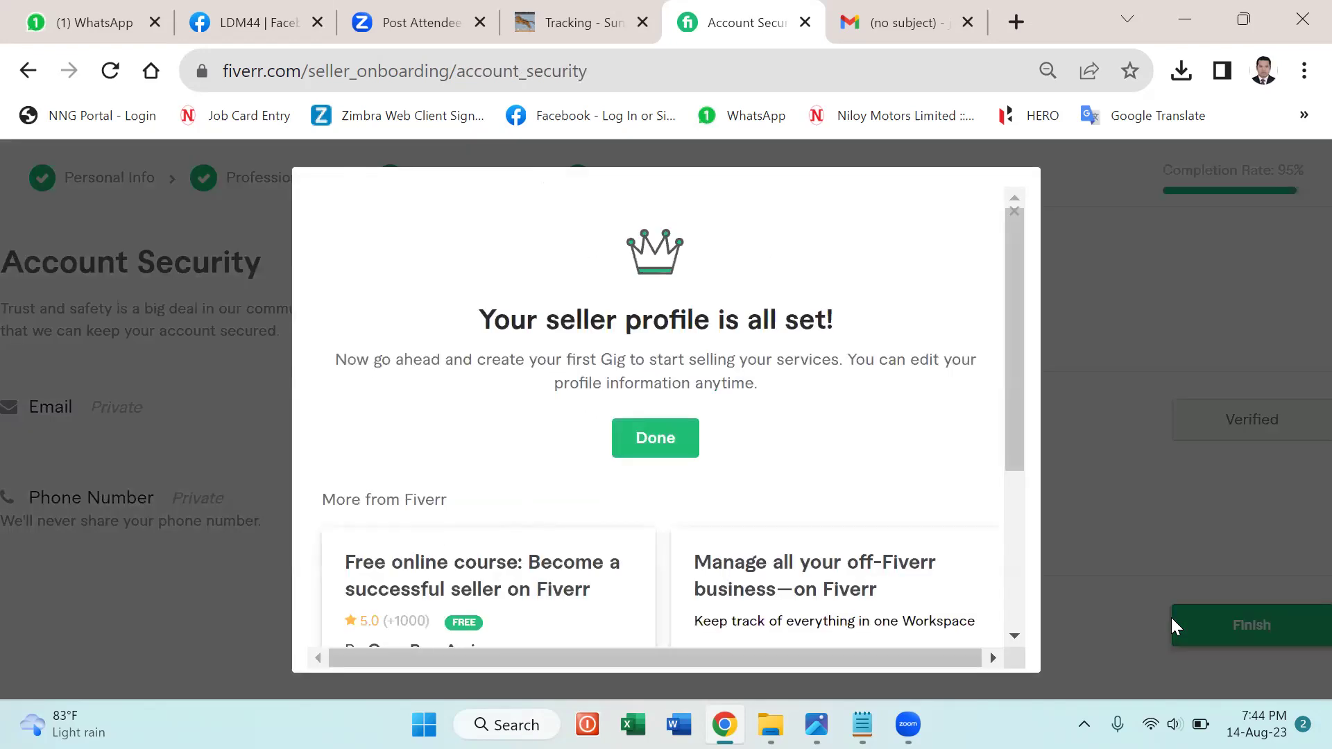
left_click(640, 436)
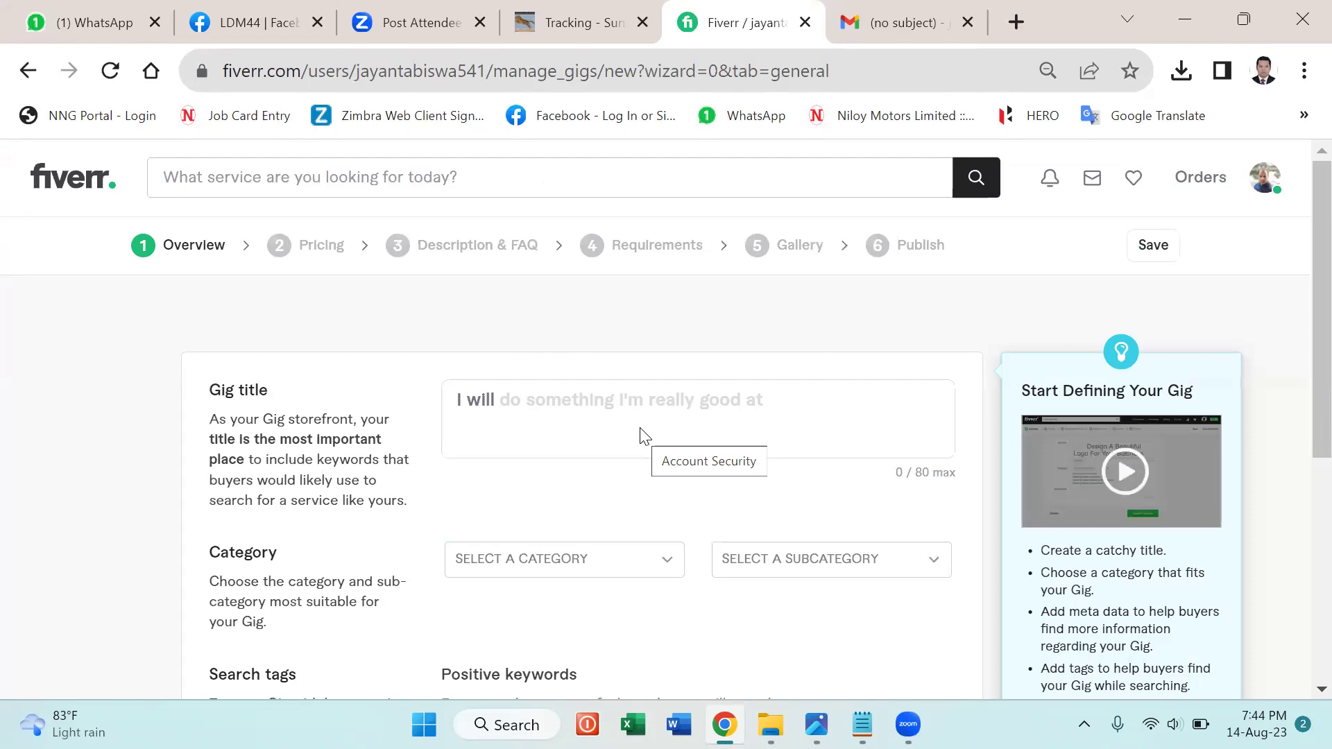
Bring the Fiverr Gig Design notes up in Notepad over the empty gig Overview form.
mouse_move(277, 387)
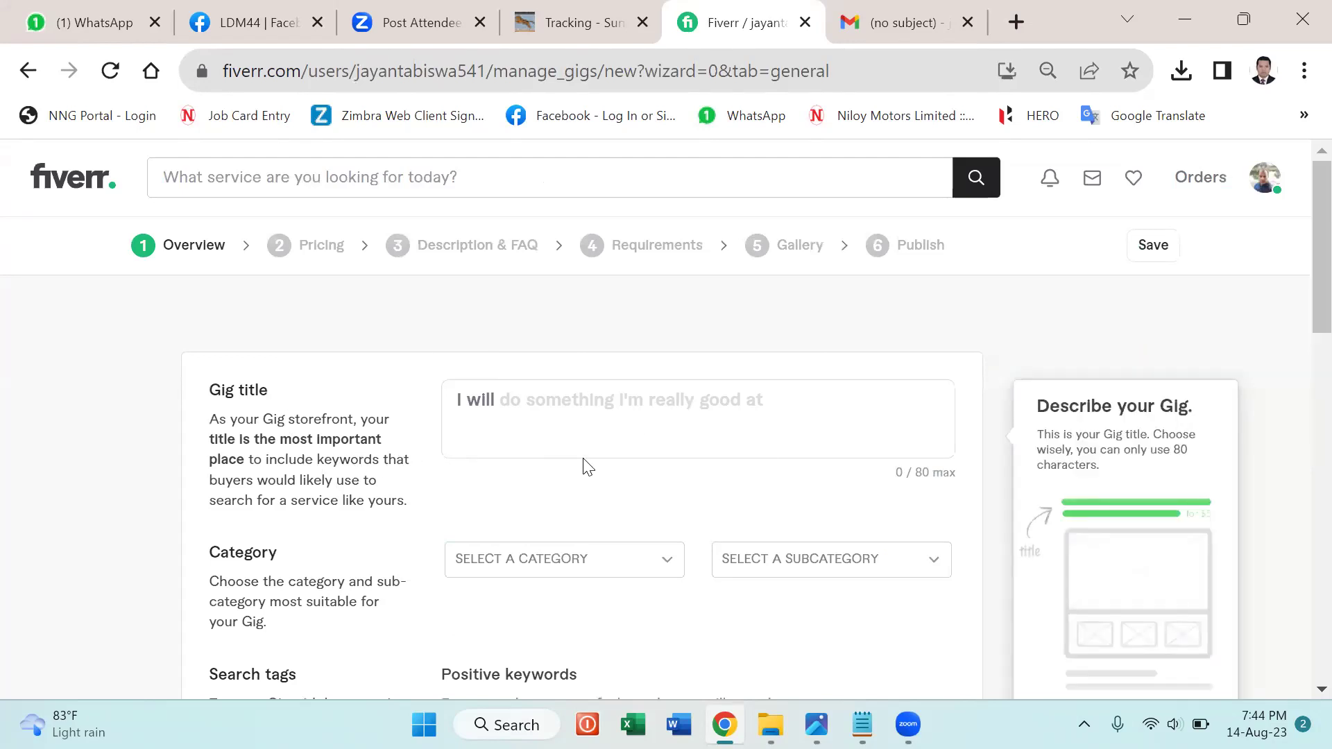
scroll(589, 466, "down", 2)
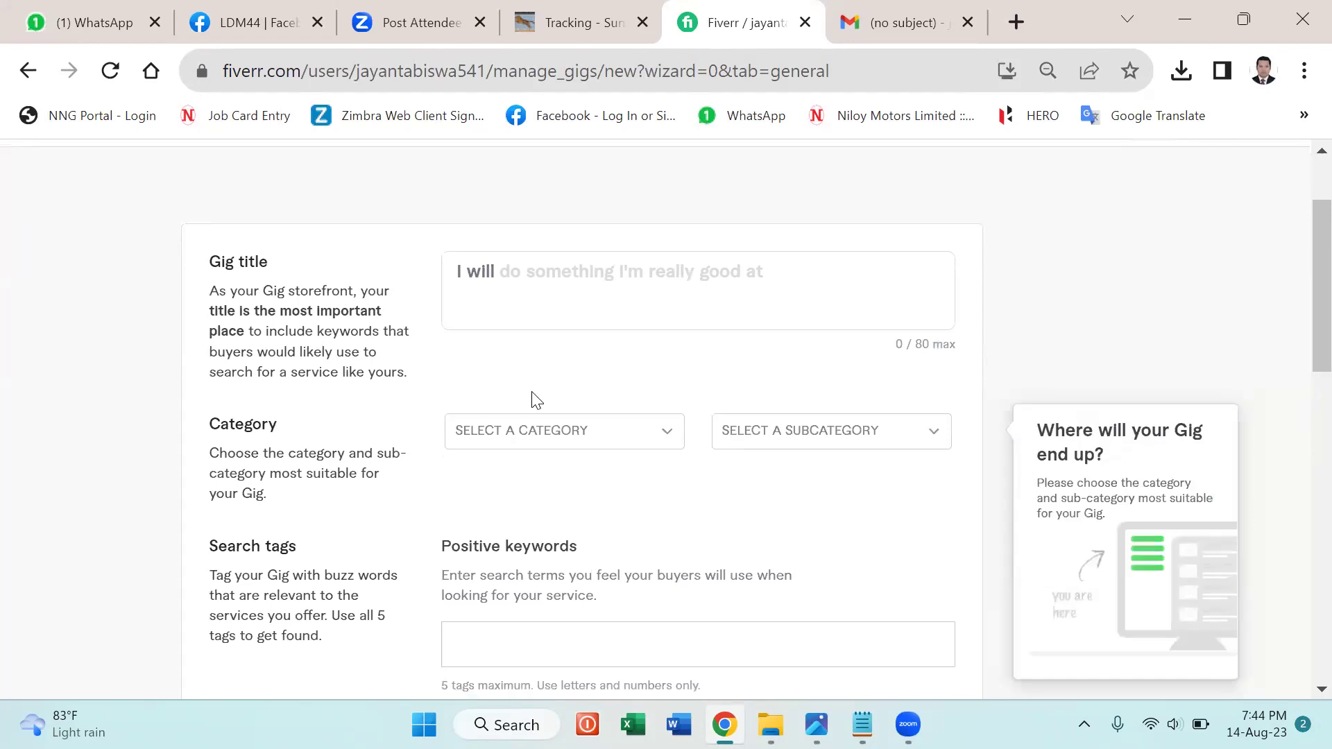
mouse_move(246, 329)
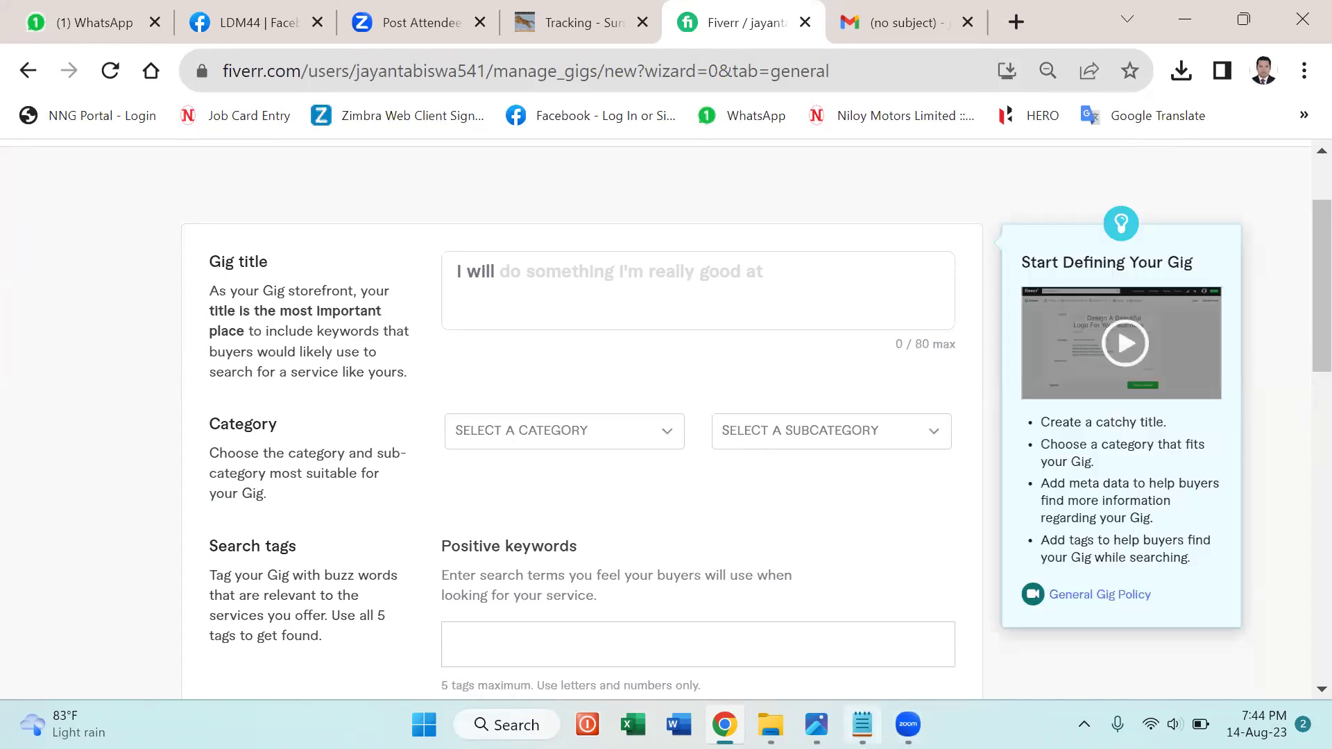
left_click(862, 724)
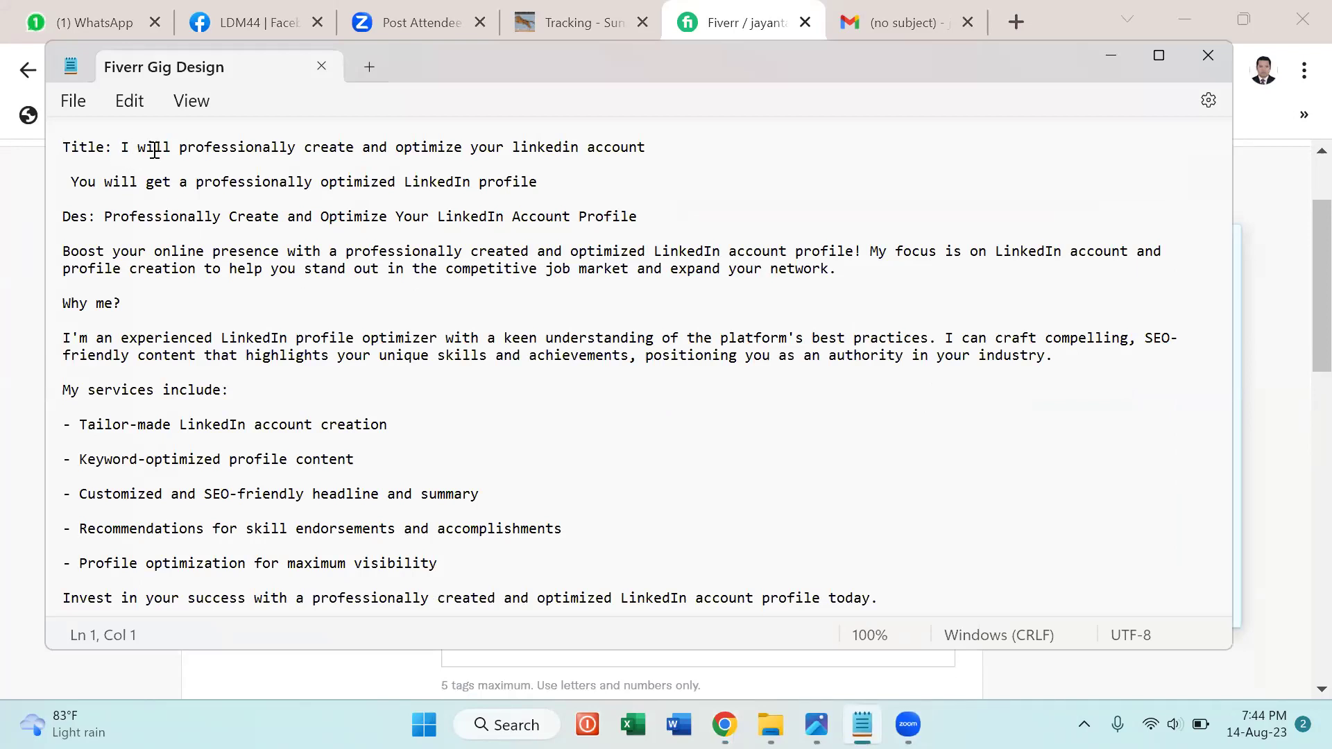
Copy the drafted title from Notepad and paste it into the Fiverr Gig title box.
left_click(179, 148)
left_click(501, 199, "shift")
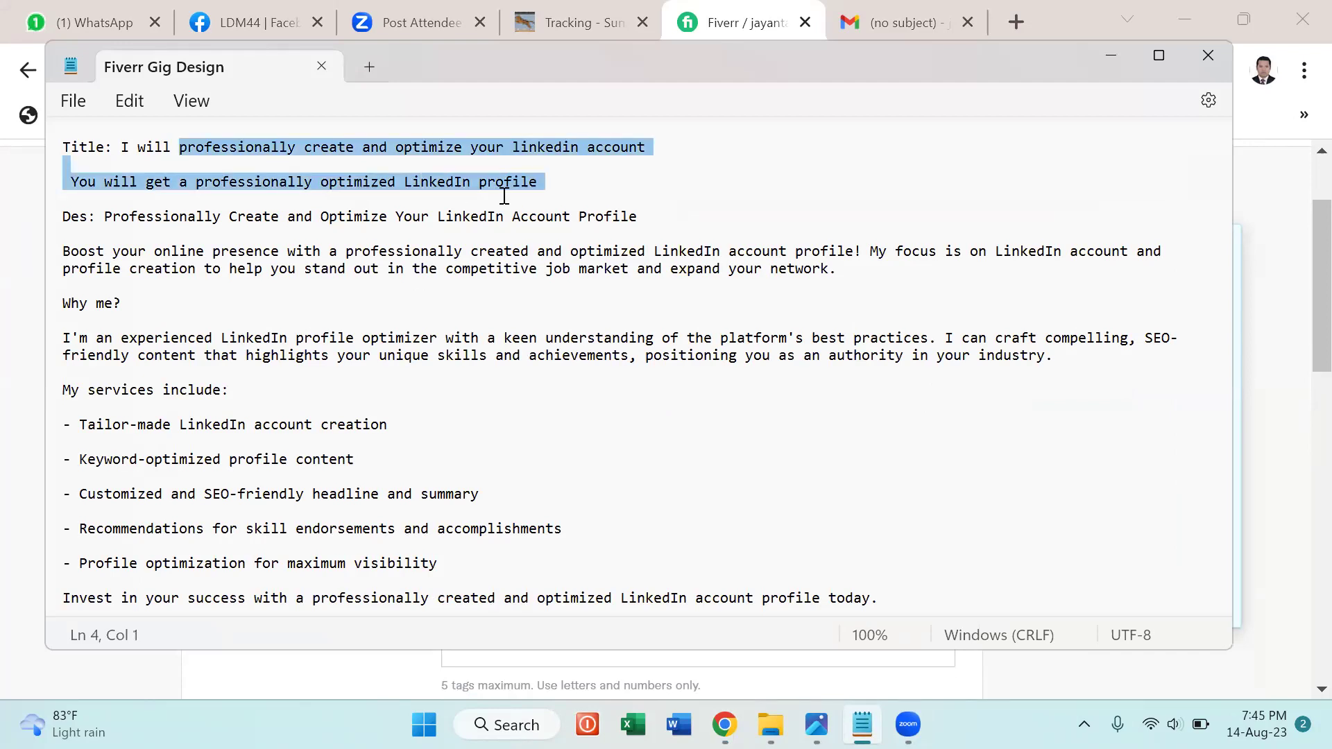
left_click_drag(507, 165, 507, 156)
key("ctrl+c")
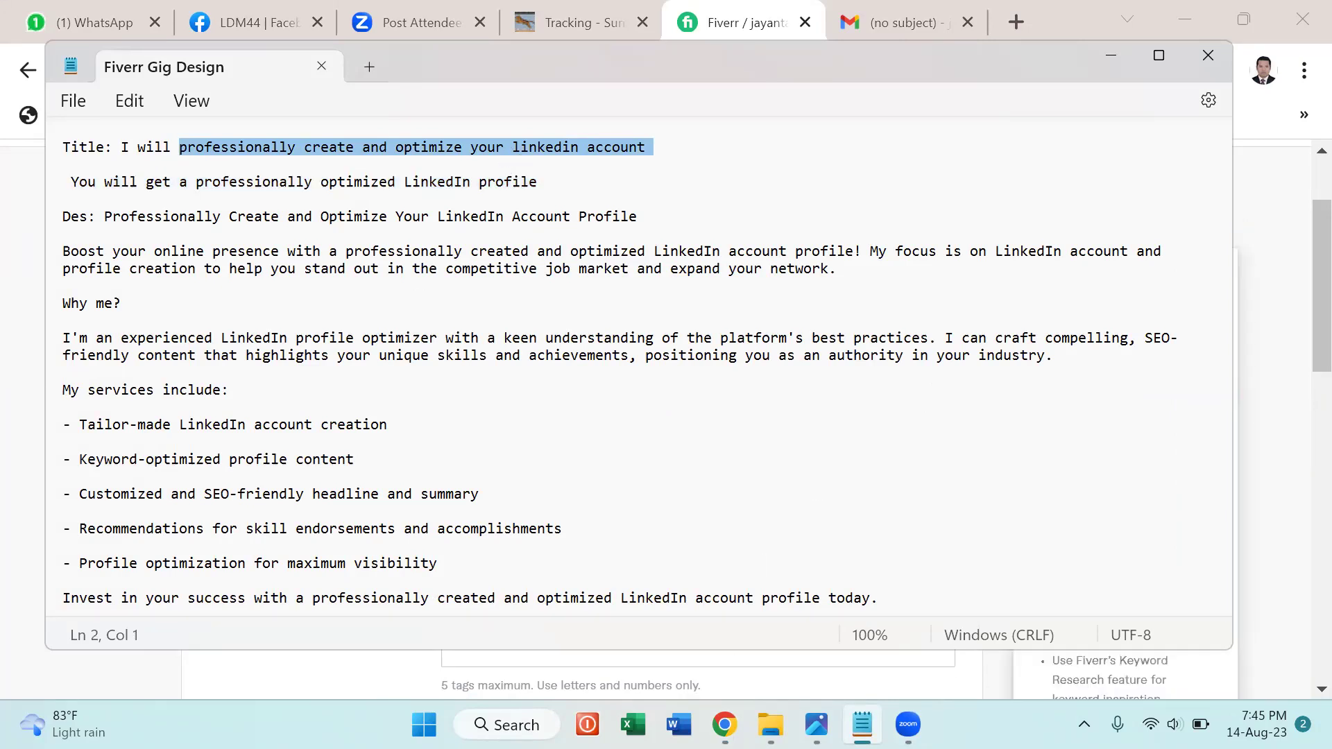
key("alt+Tab")
left_click(500, 272)
key("ctrl+v")
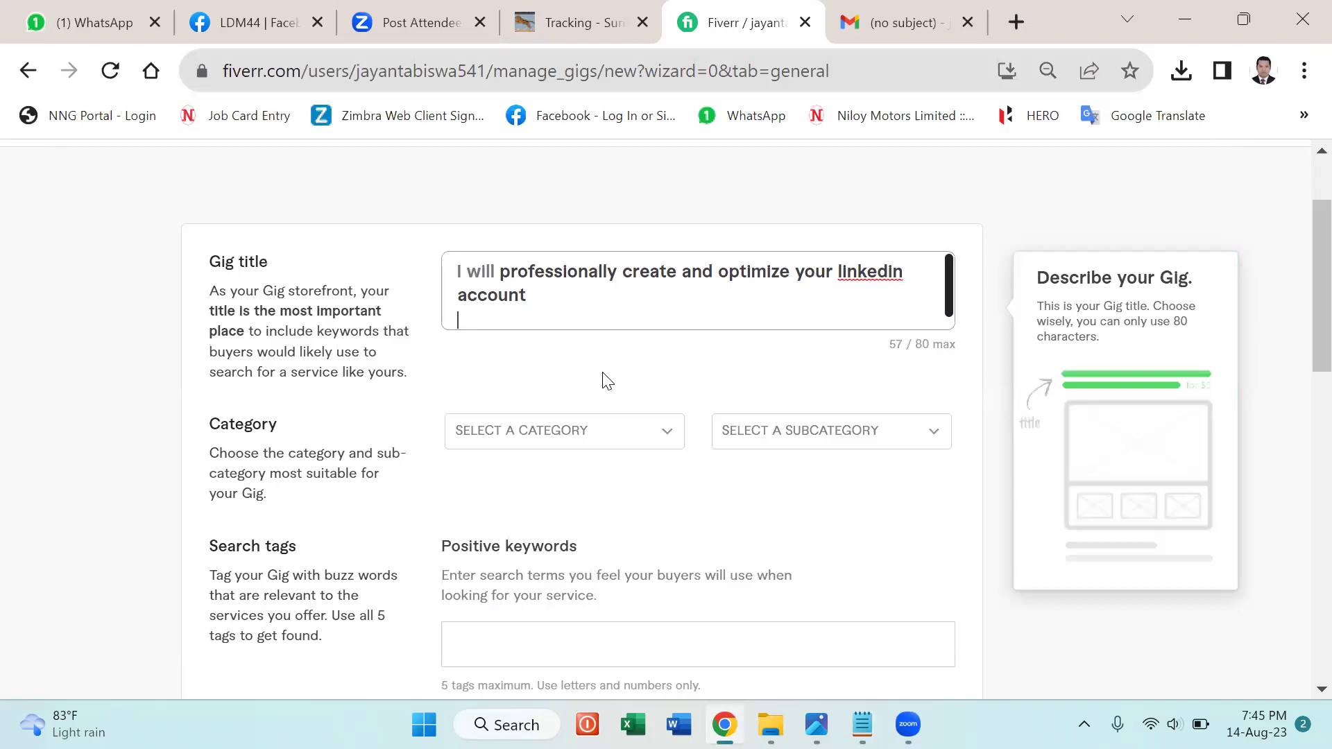
Correct the spelling of linkedin in the gig title using the spelling suggestions.
left_click(536, 300)
right_click(871, 272)
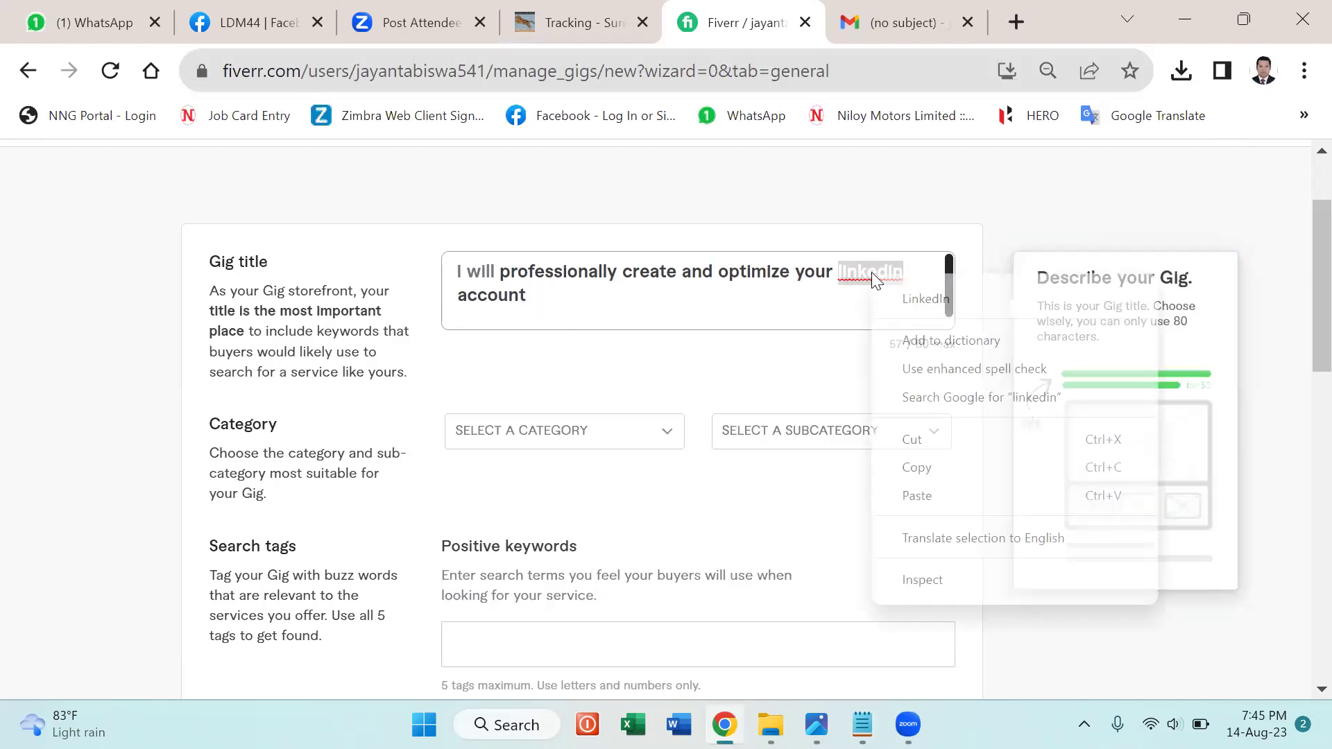
left_click(933, 299)
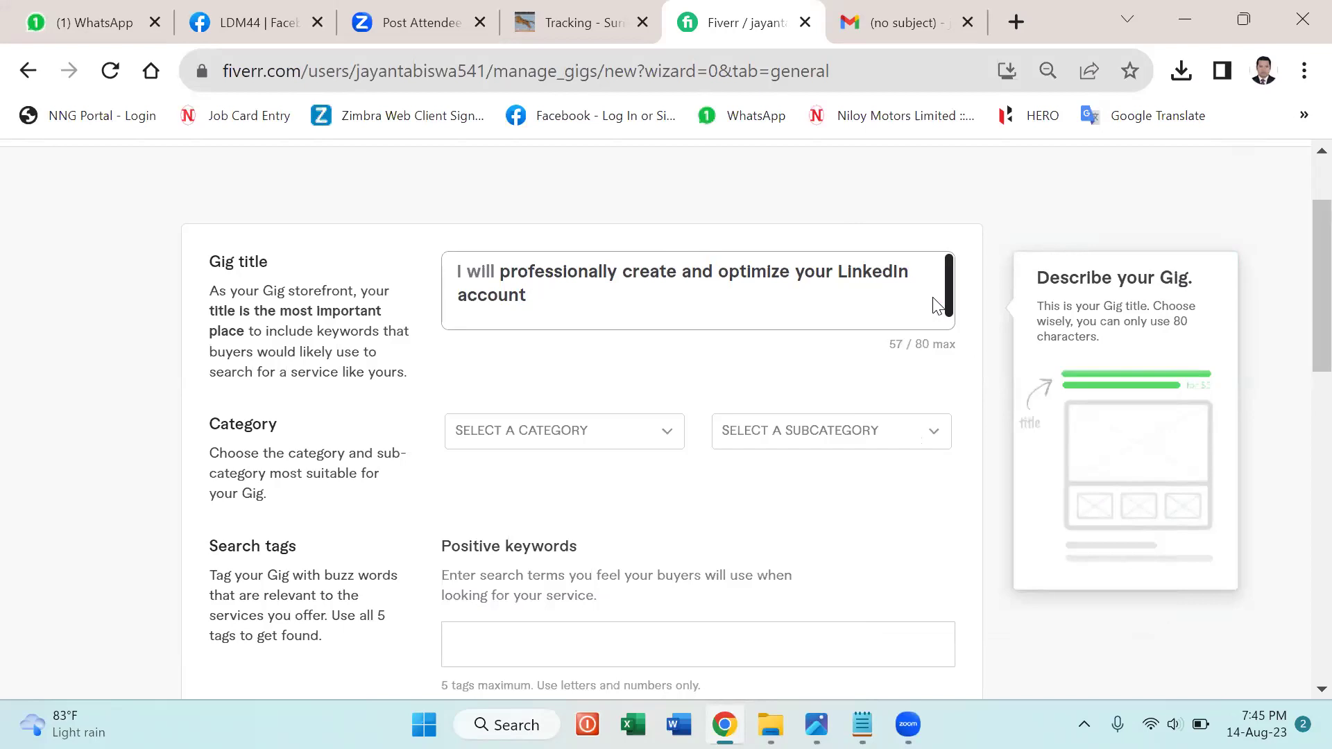
Set the gig category to DIGITAL MARKETING.
mouse_move(668, 435)
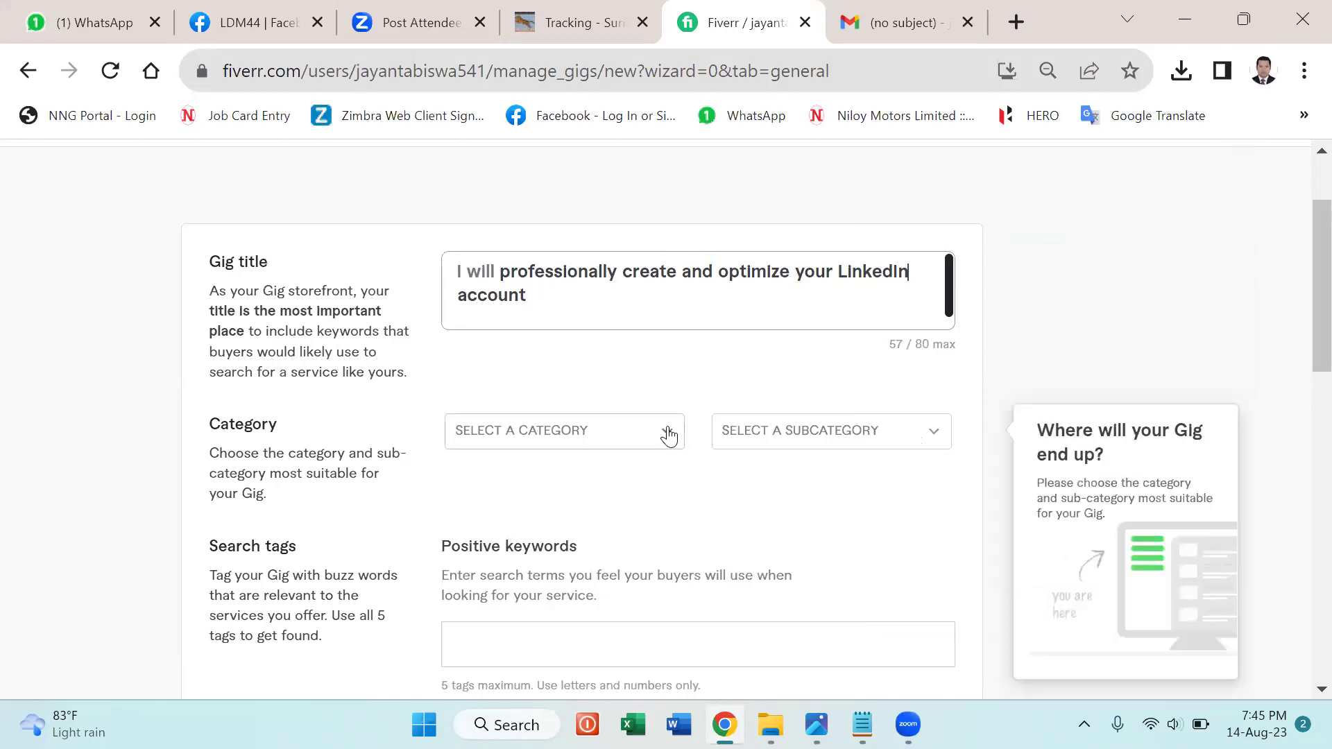
left_click(669, 435)
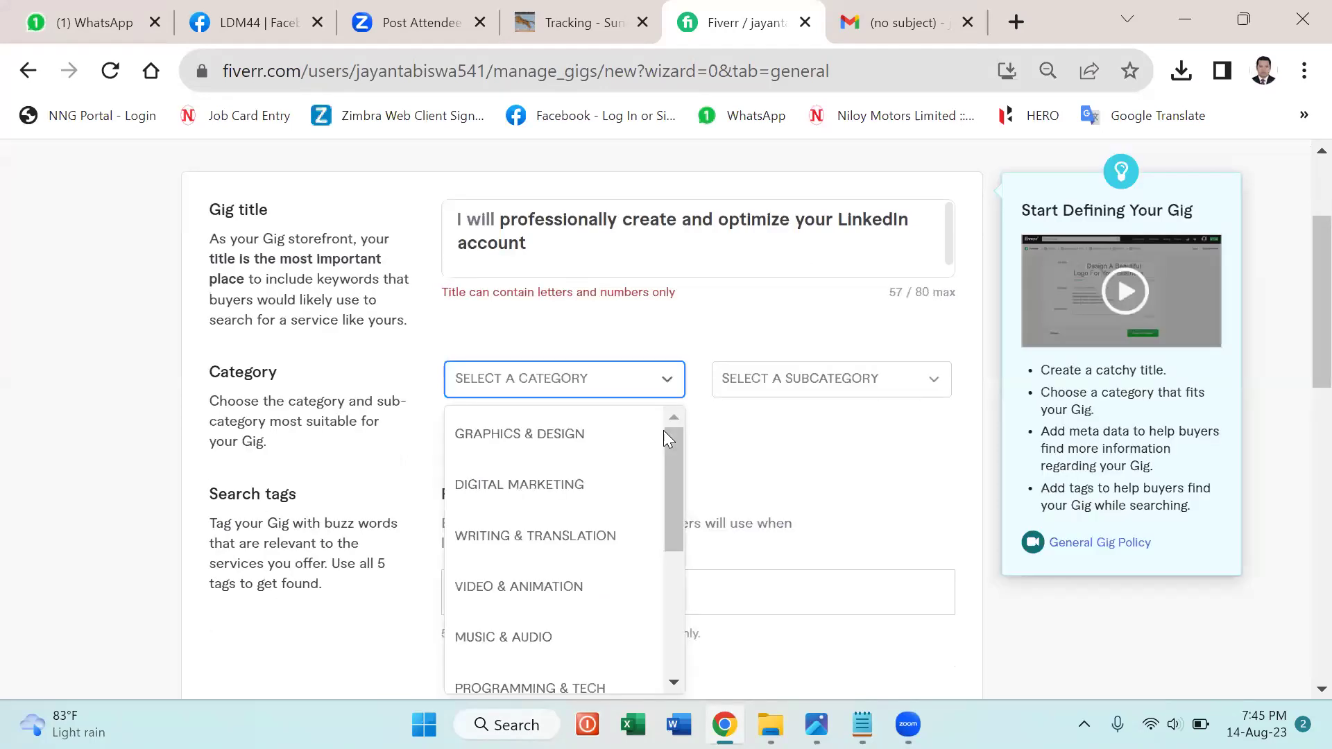
left_click(517, 485)
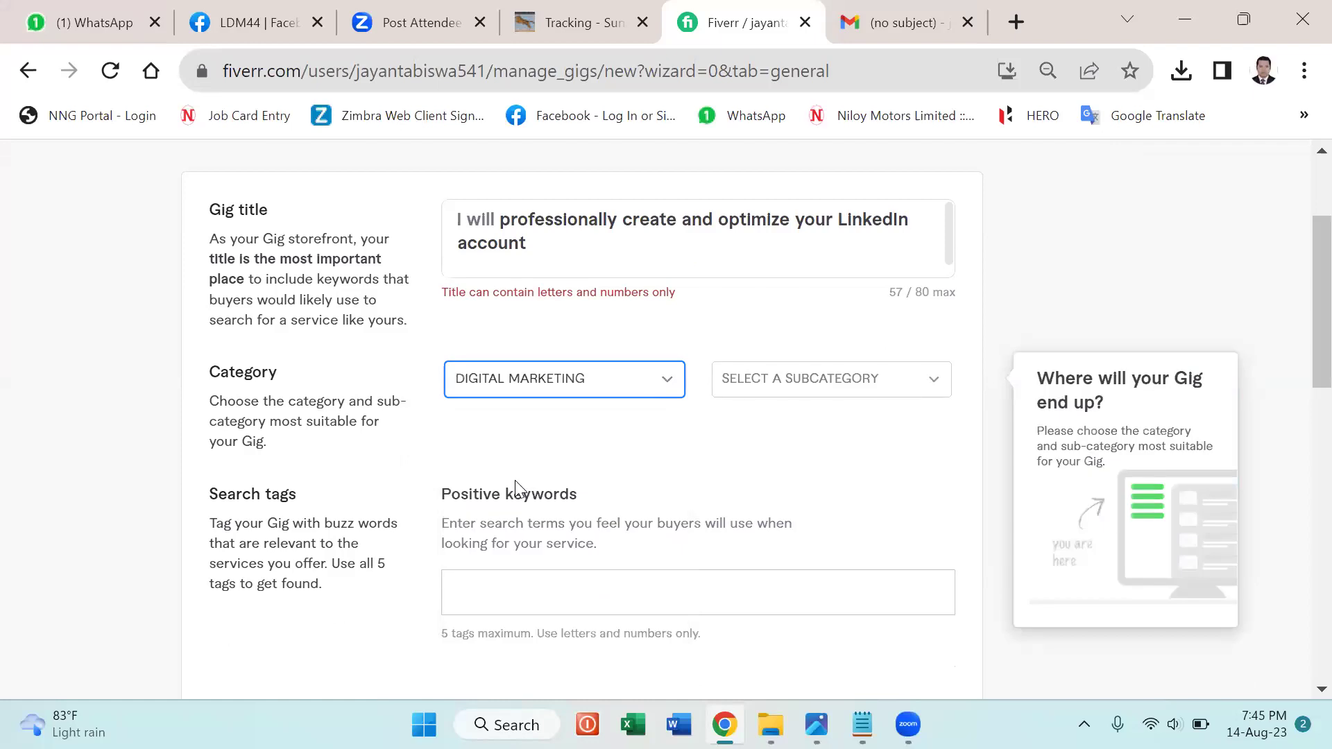
Fix the title's casing, stray character and extra line until it reads 56/80, Just perfect!
left_click(844, 244)
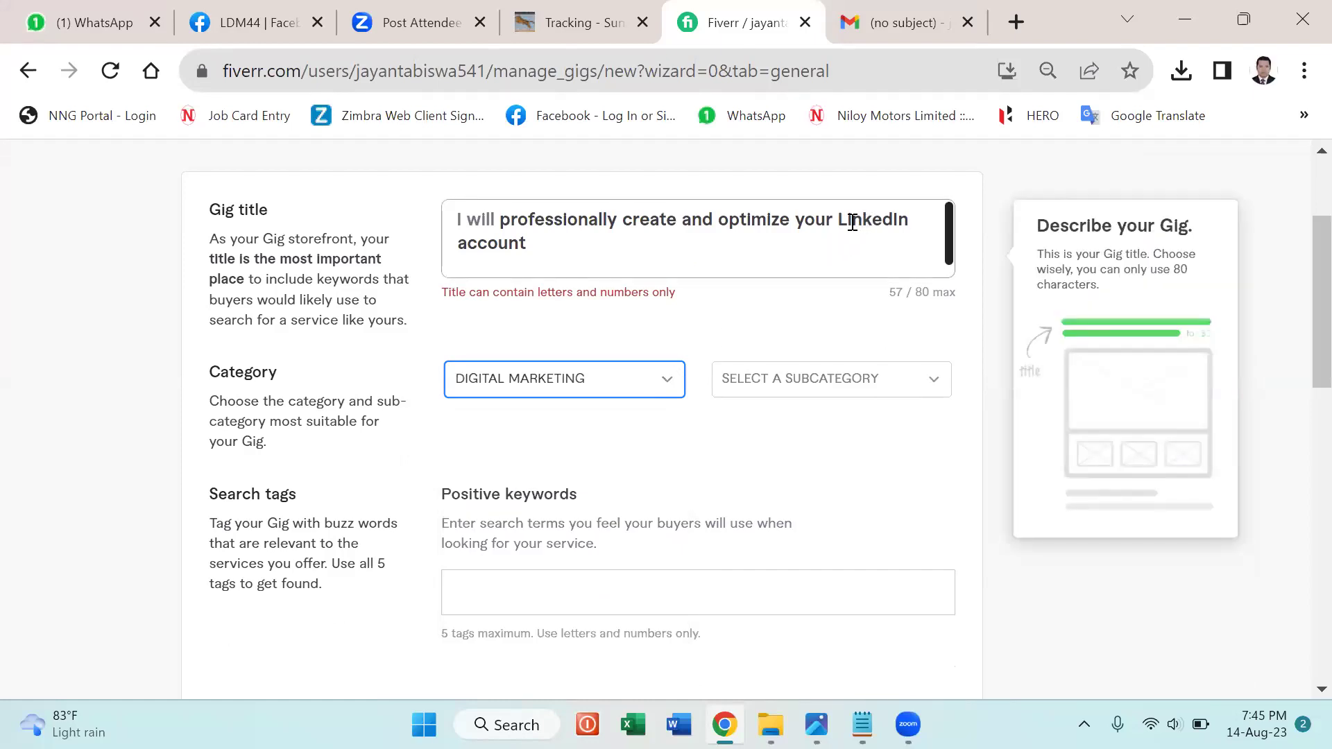
left_click(847, 222)
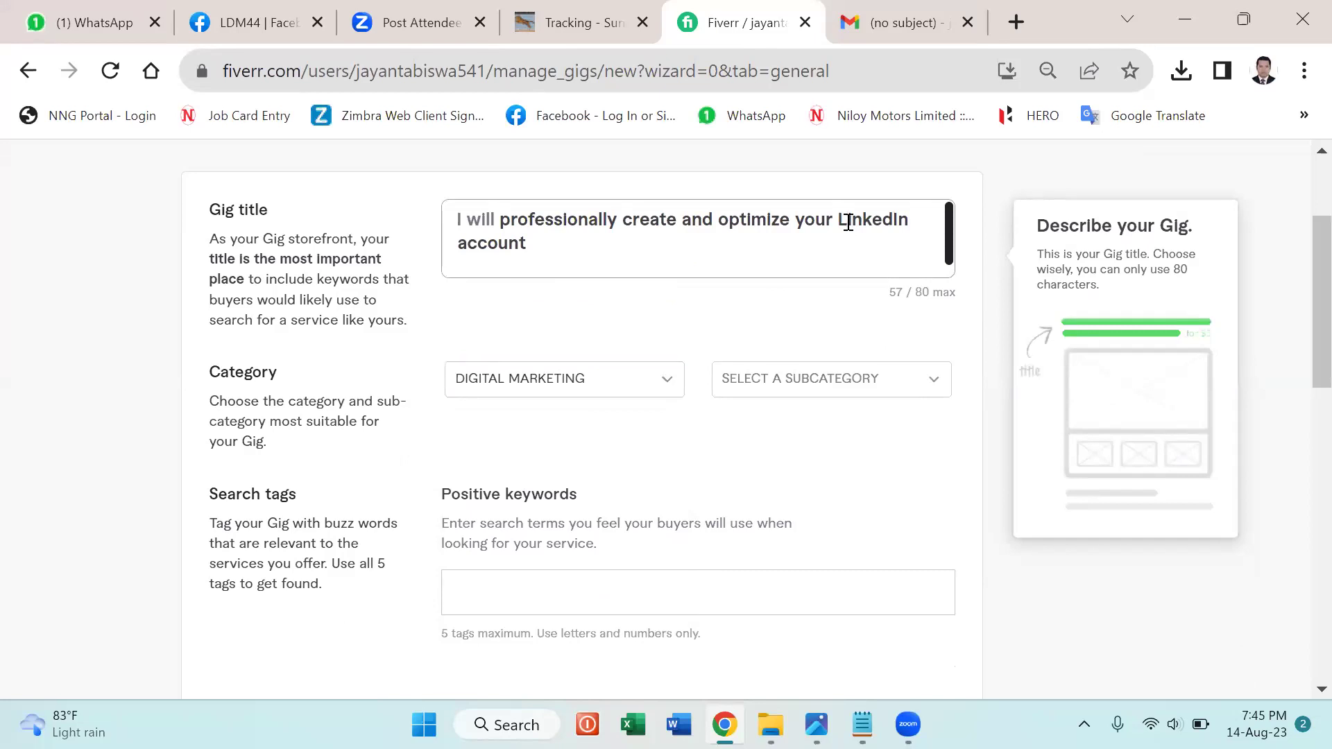
key("BackSpace")
key("BackSpace")
type("l l")
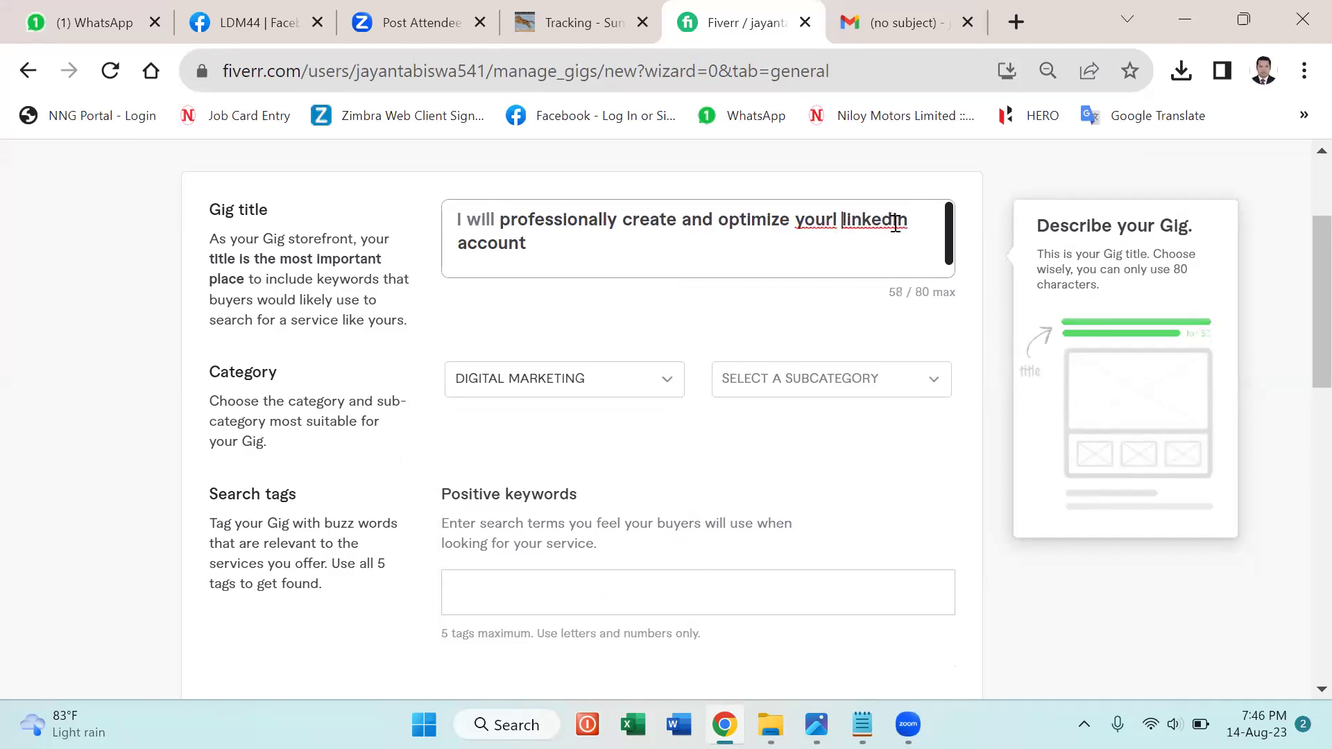
left_click(899, 222)
key("BackSpace")
type("i")
left_click(836, 219)
key("BackSpace")
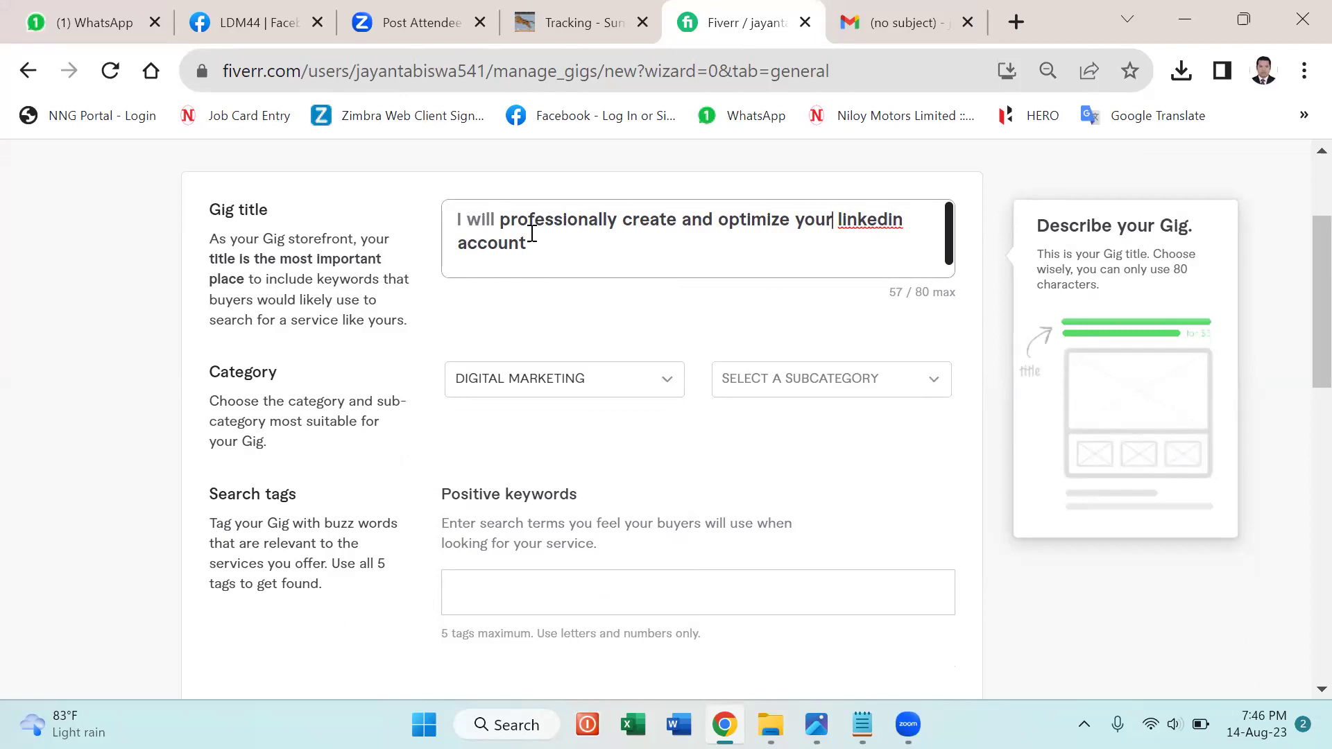
left_click(509, 262)
key("BackSpace")
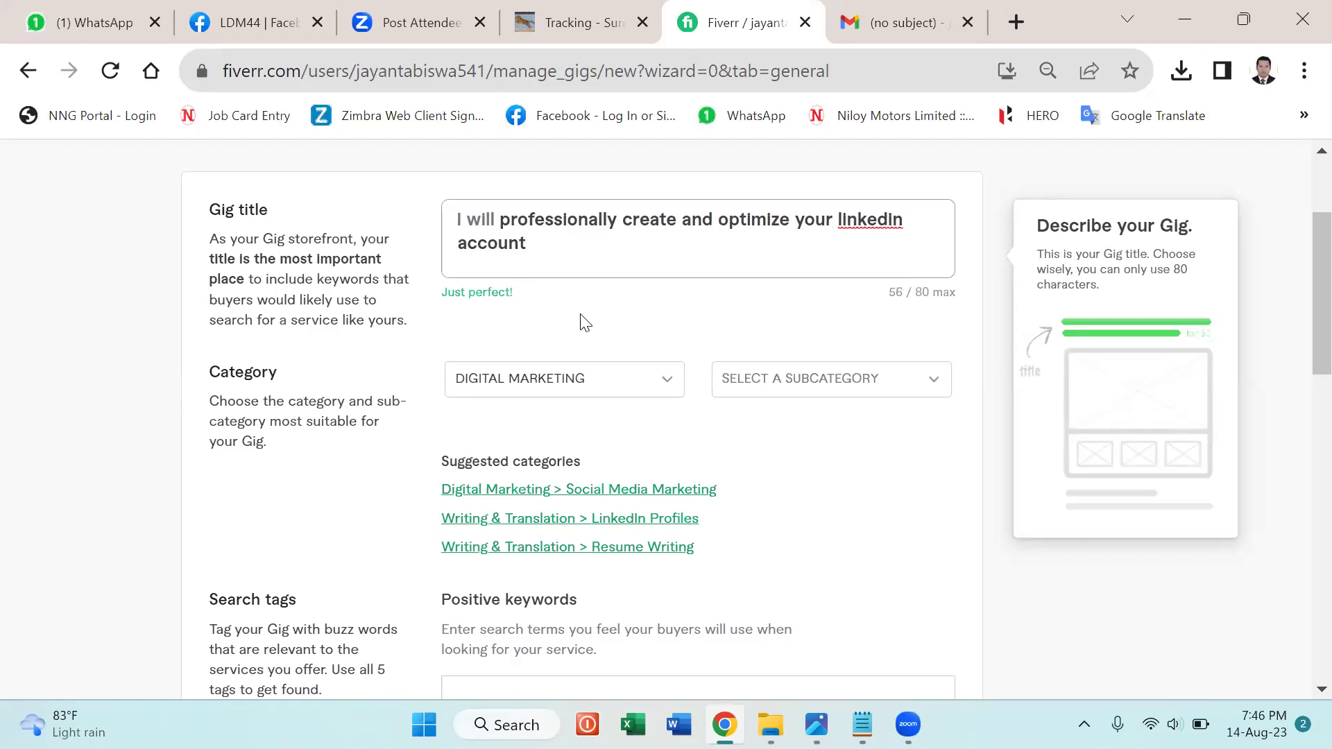
mouse_move(387, 407)
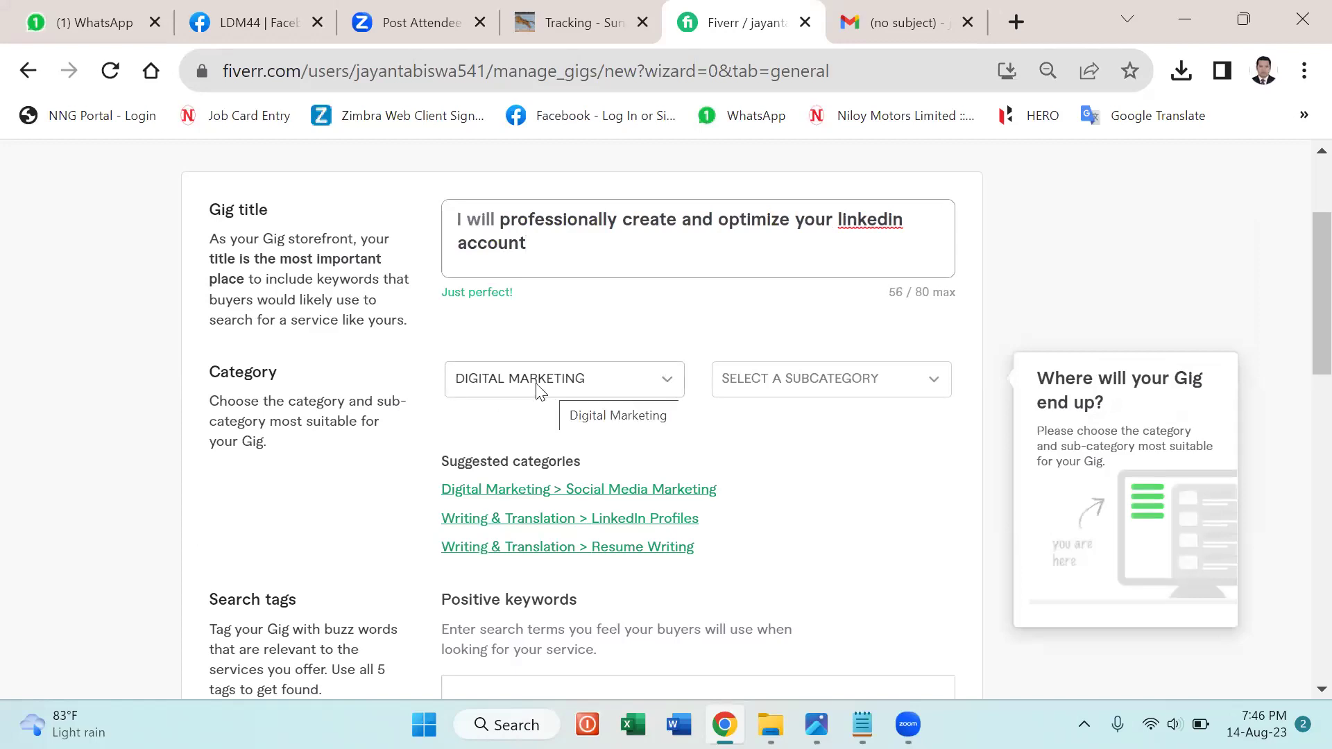
left_click(930, 383)
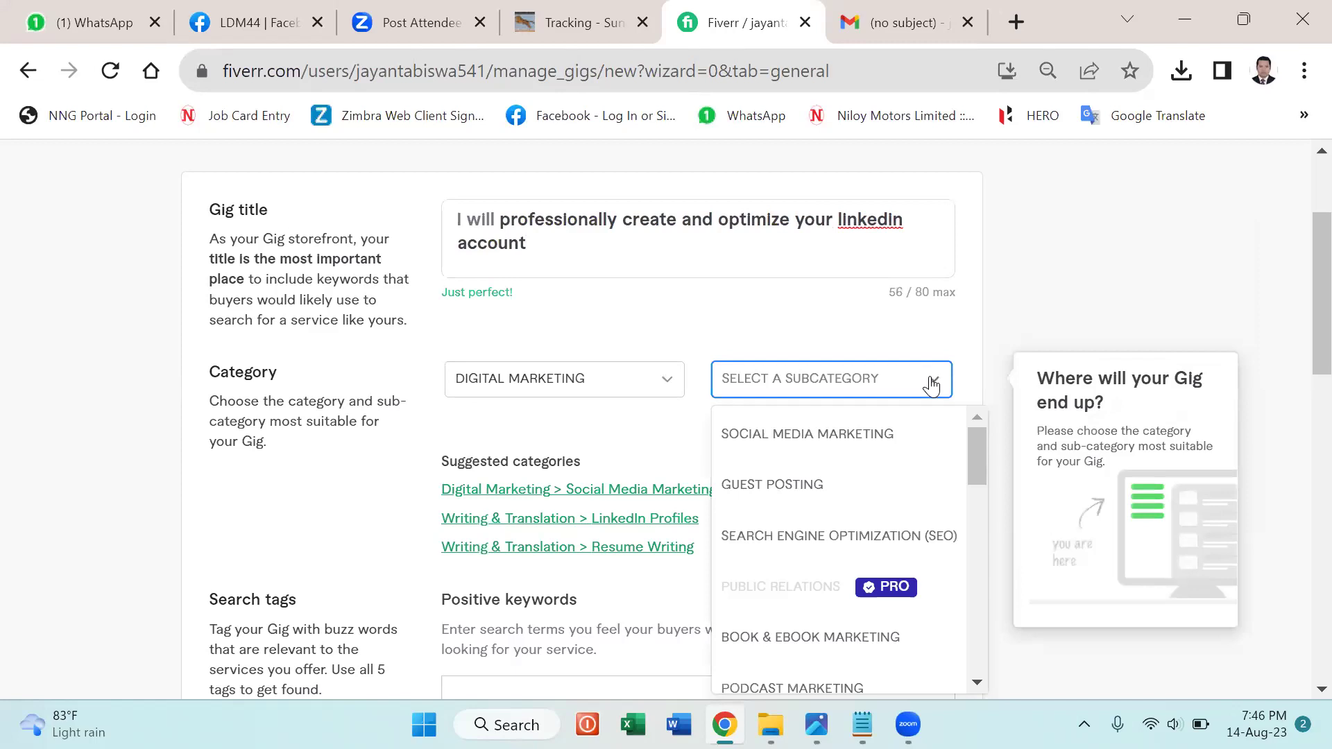
Choose SOCIAL MEDIA MARKETING subcategory and PROFILE SETUP & INTEGRATION service type.
left_click(825, 444)
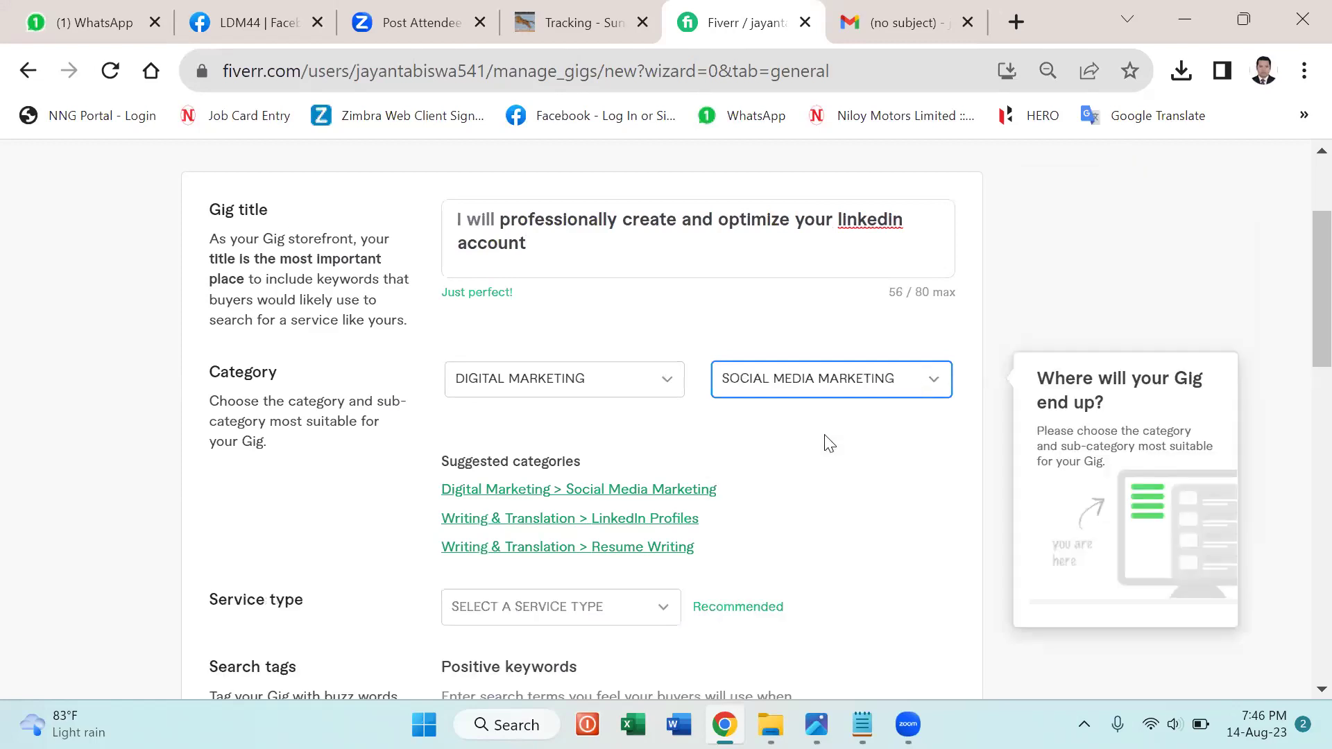
scroll(829, 444, "down", 4)
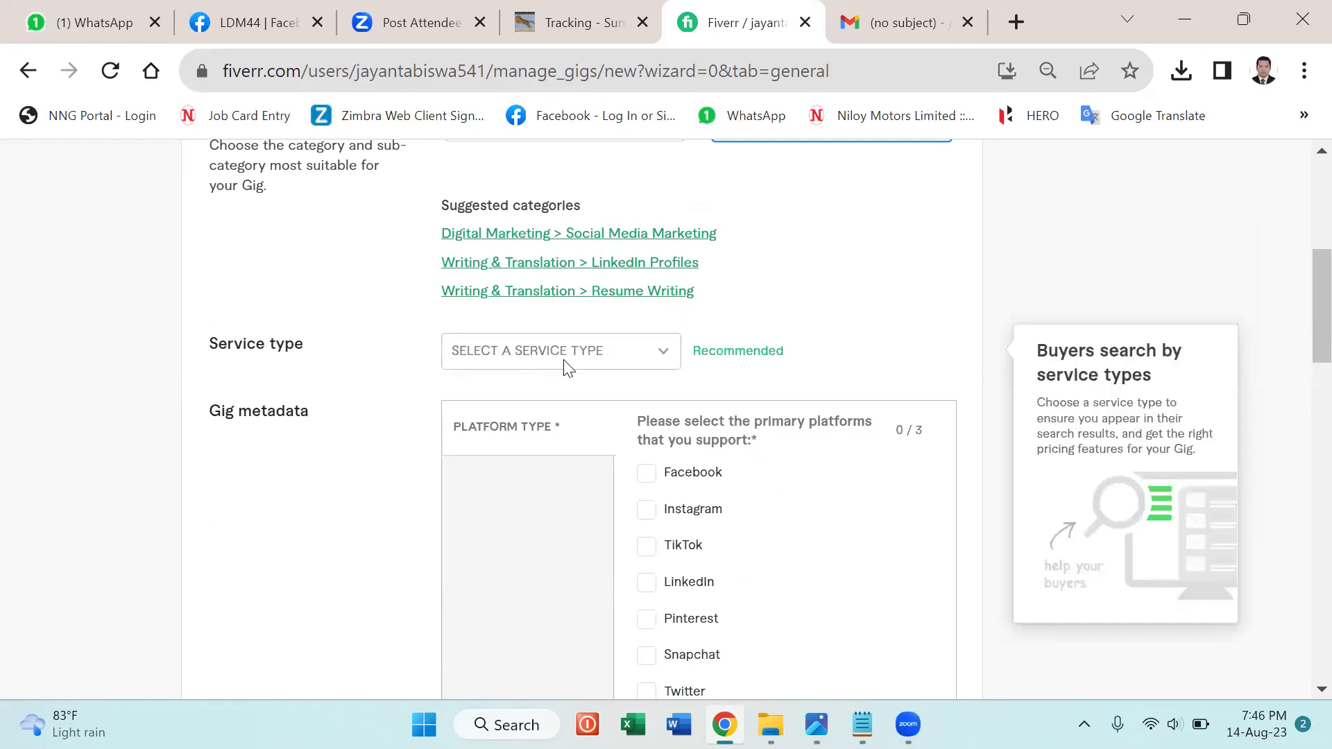
left_click(664, 358)
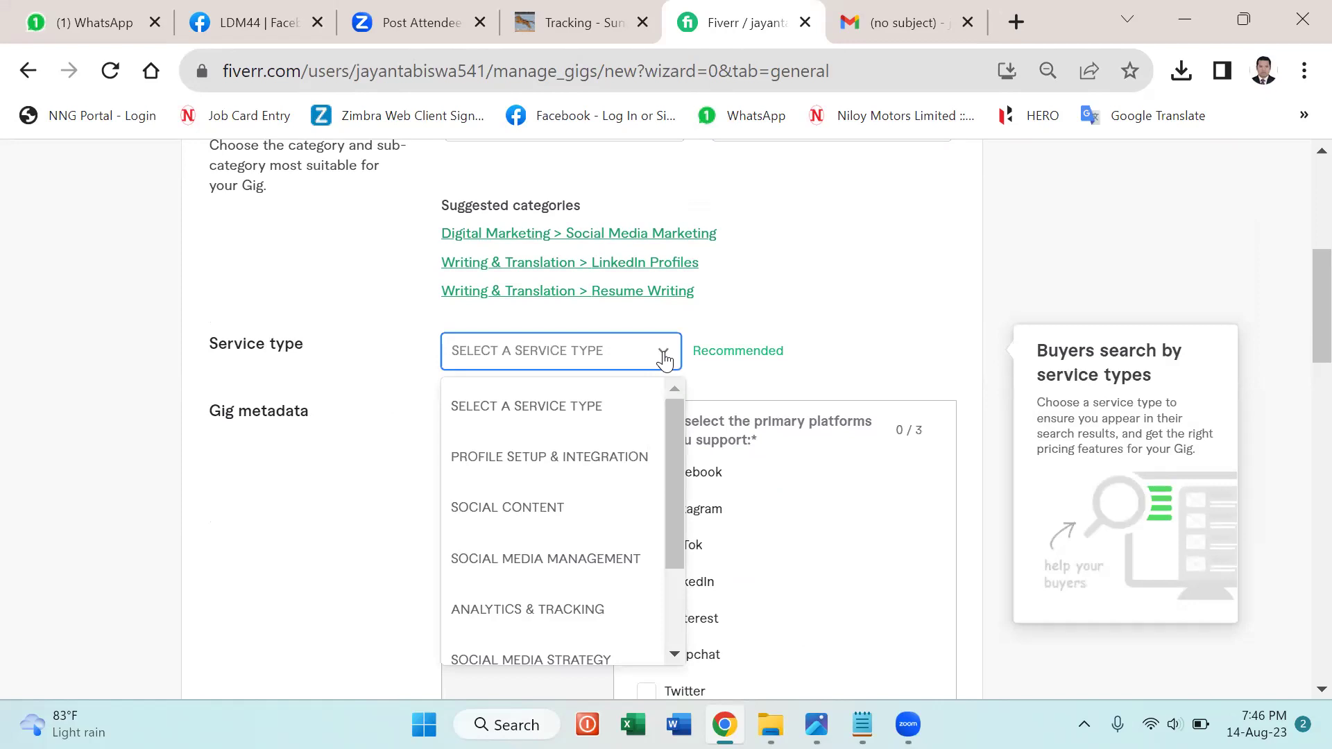
left_click(557, 458)
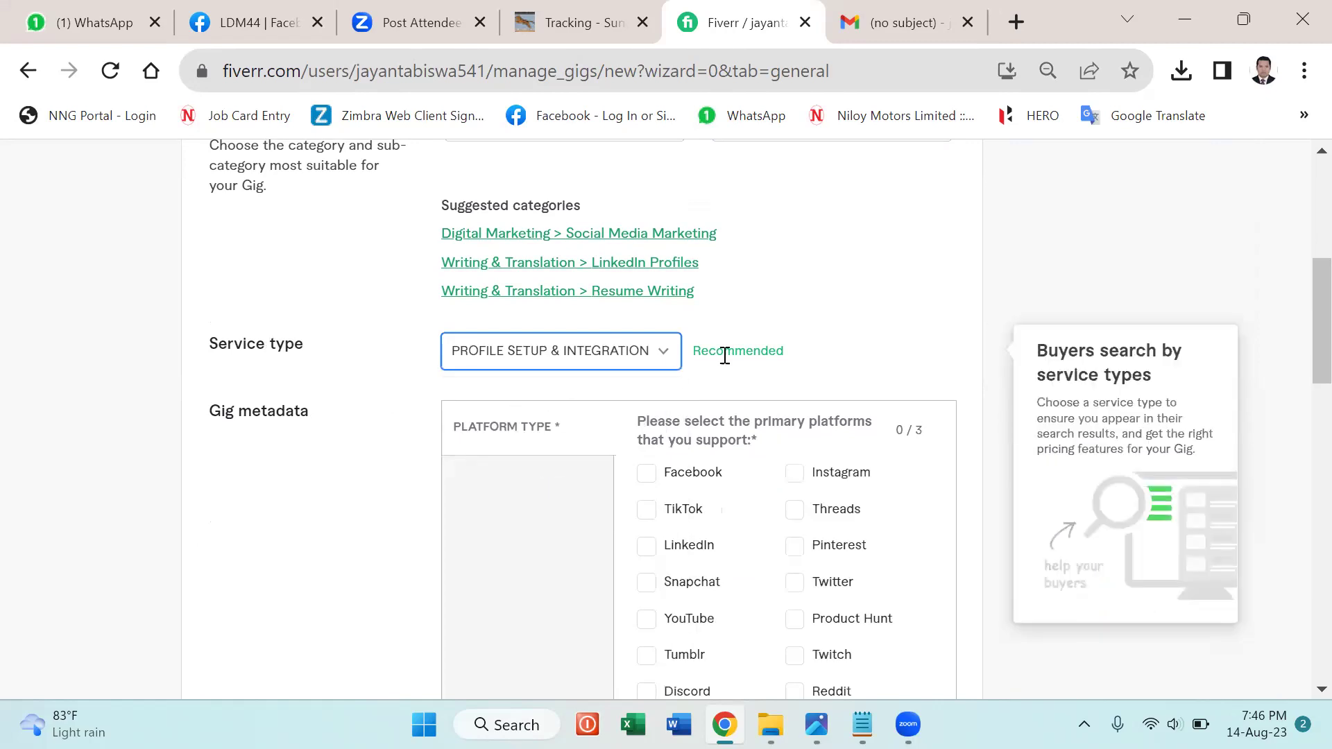
Tick LinkedIn as the platform in the gig metadata and scroll to Search tags.
scroll(724, 356, "down", 4)
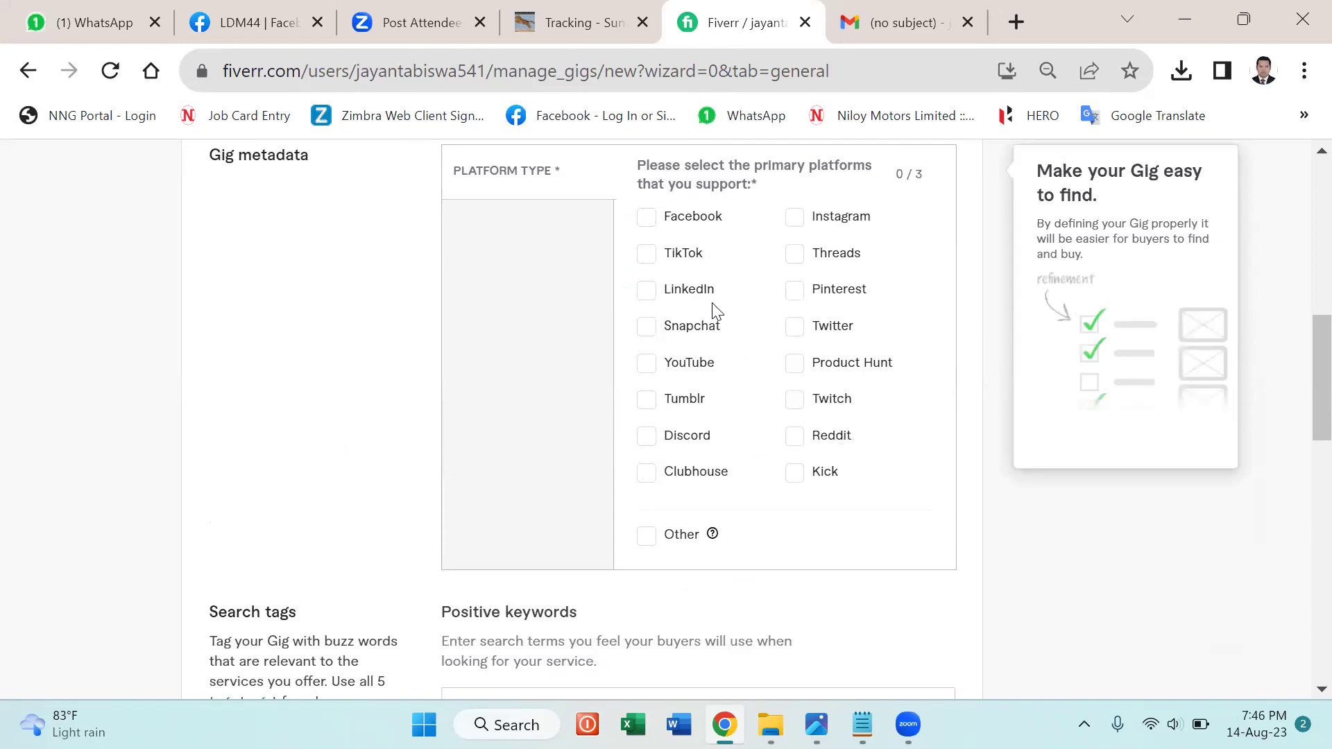
left_click(641, 294)
scroll(731, 289, "up", 4)
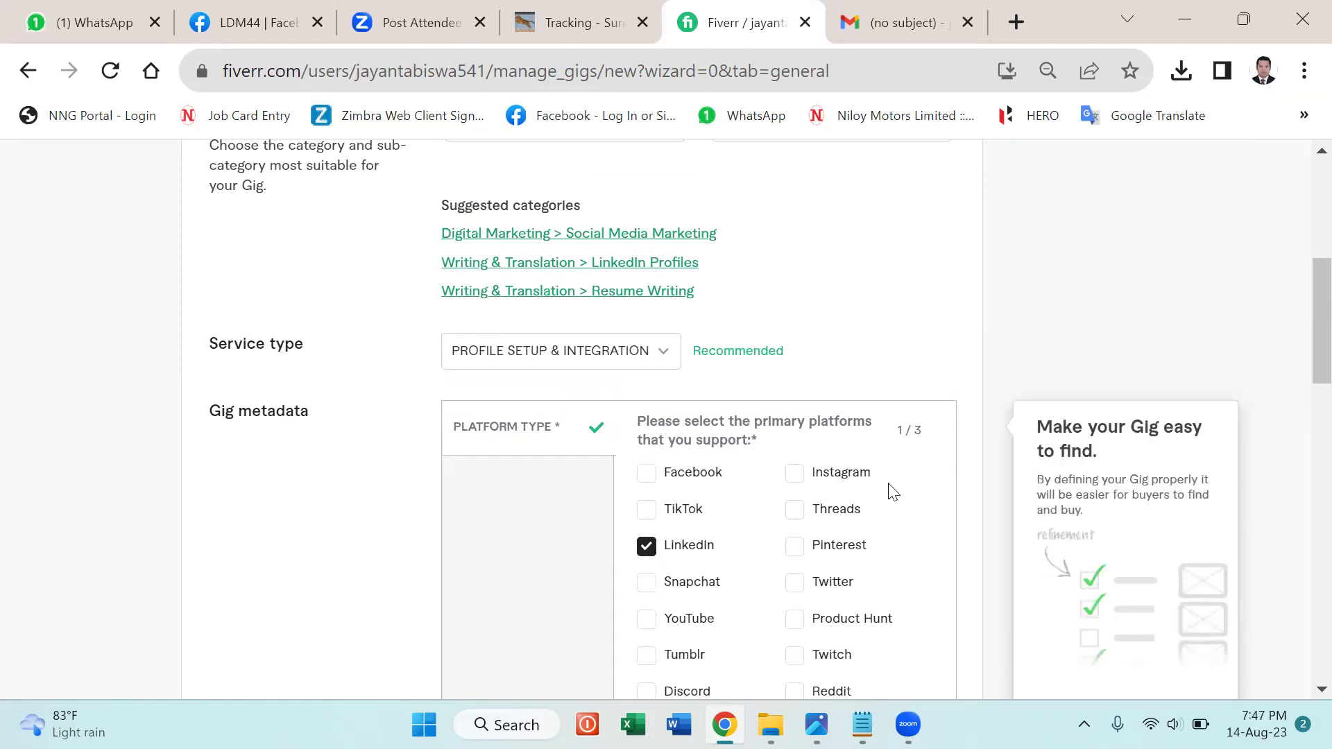
scroll(890, 491, "down", 1)
scroll(893, 491, "down", 2)
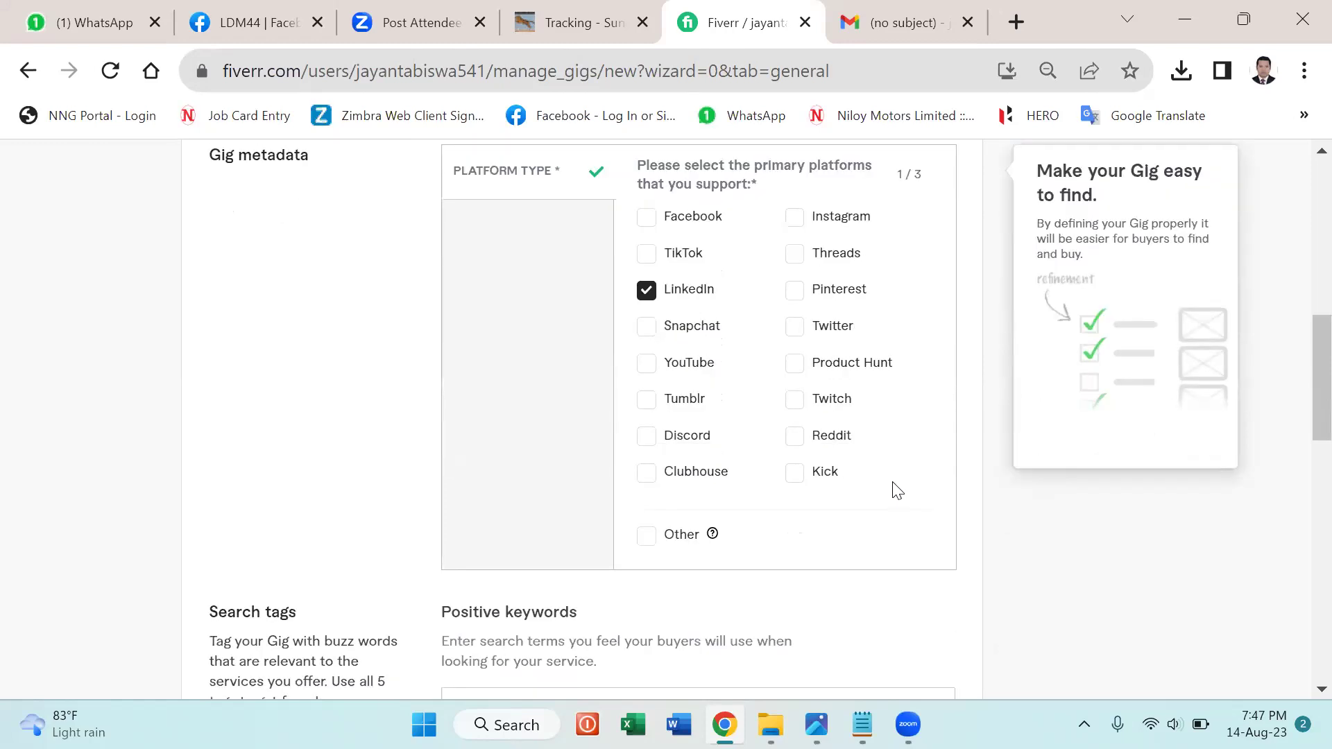
scroll(897, 491, "down", 5)
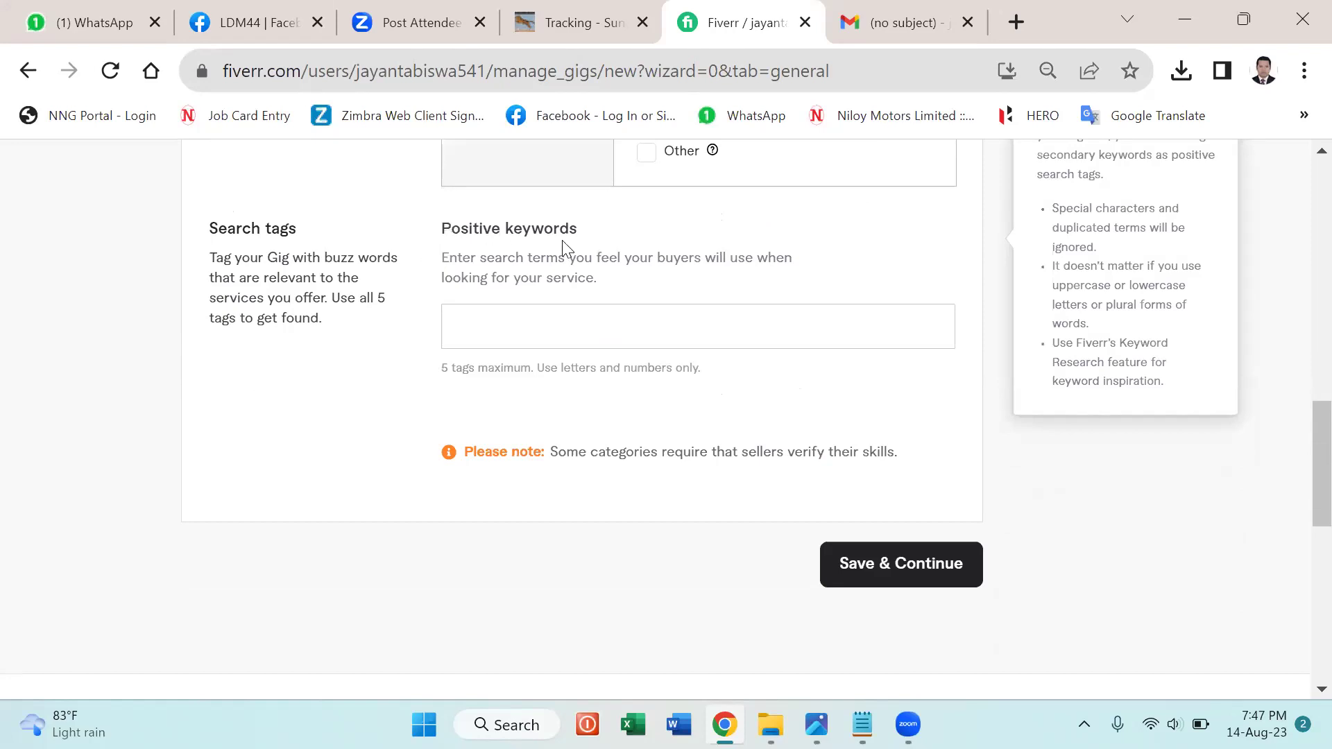
Discard the trial 'page create' keyword and add LINKEDIN as the first positive keyword tag.
left_click(470, 320)
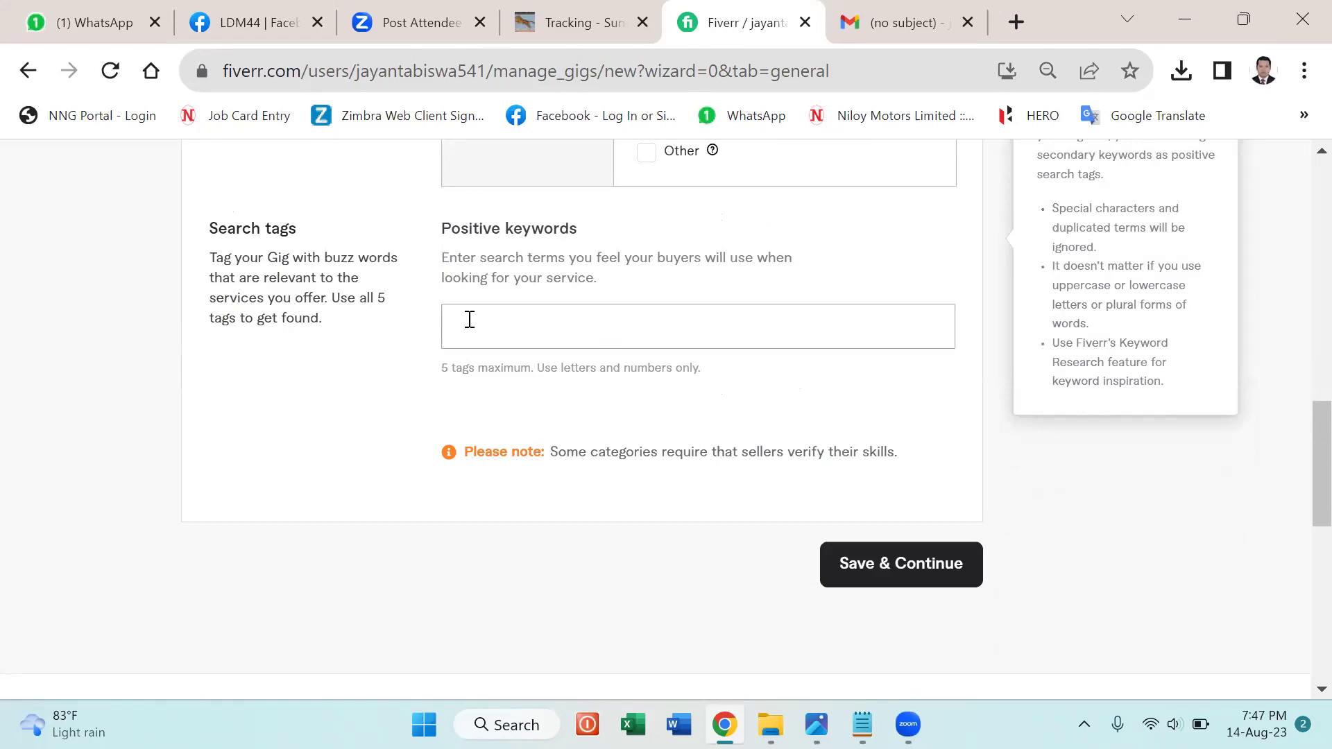
type("page")
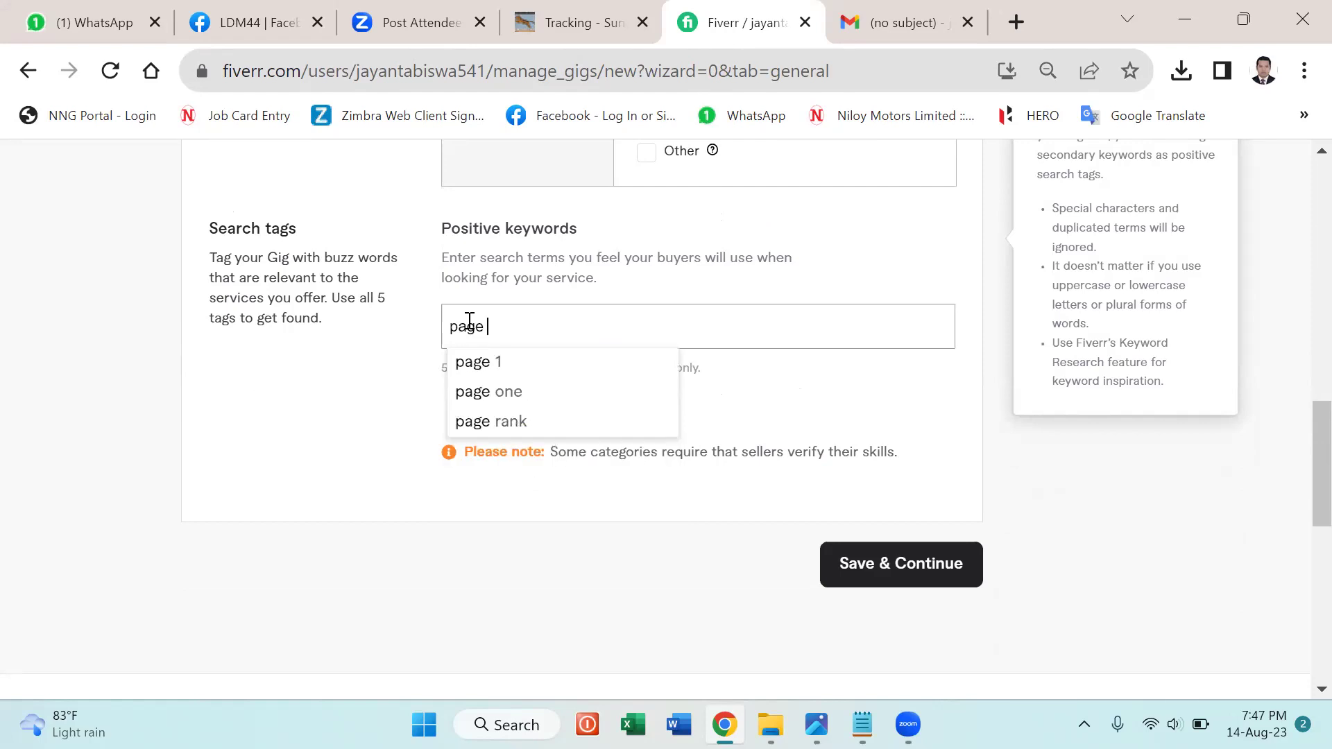
type(" set")
key("BackSpace")
key("BackSpace")
key("BackSpace")
key("BackSpace")
type("crea")
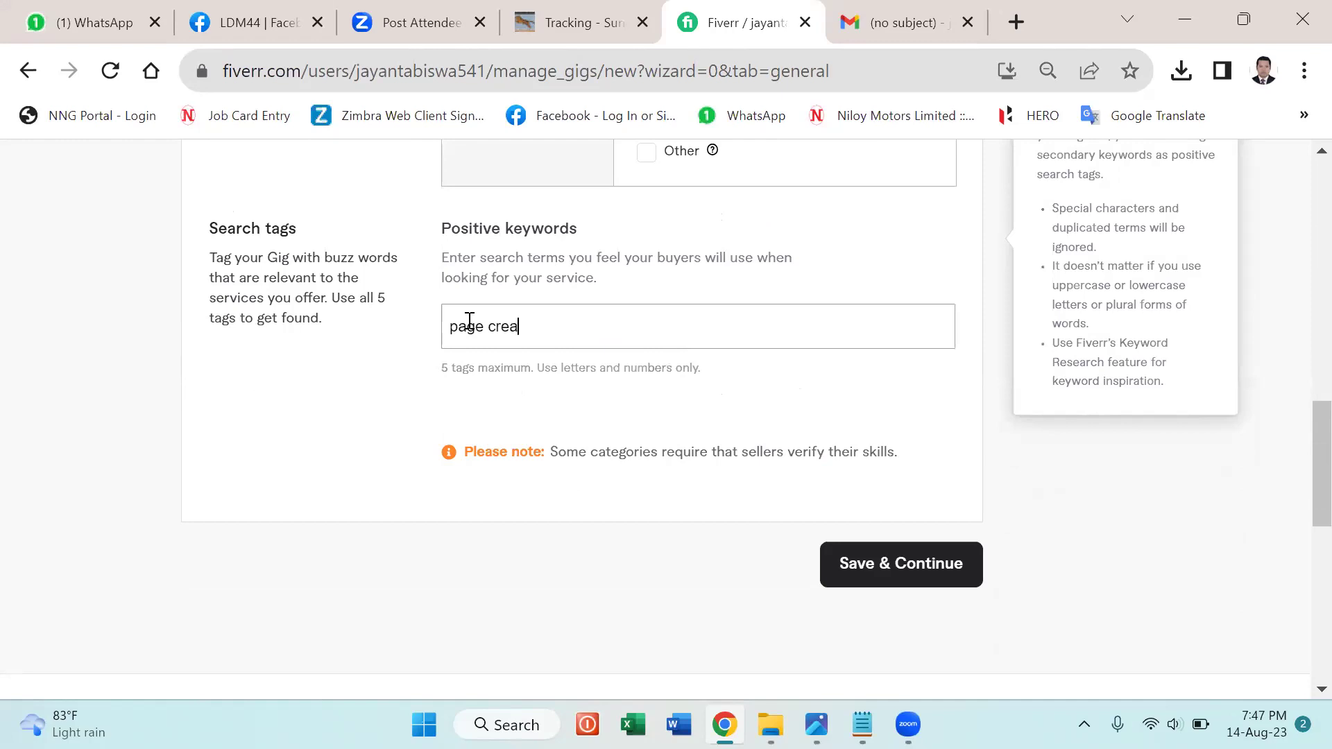
type("te")
key("BackSpace")
key("BackSpace")
key("BackSpace")
key("BackSpace")
key("BackSpace")
key("BackSpace")
key("BackSpace")
key("BackSpace")
key("BackSpace")
key("BackSpace")
key("BackSpace")
type("create")
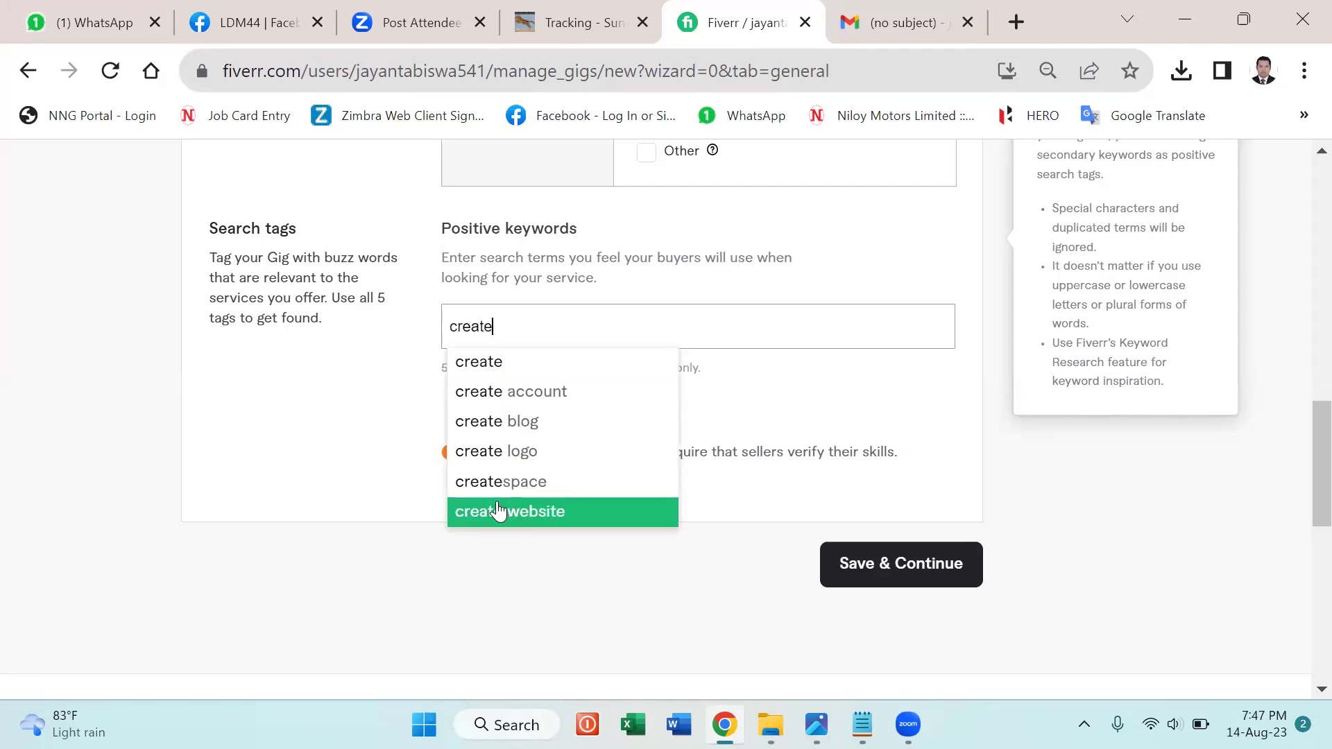
scroll(497, 485, "down", 2)
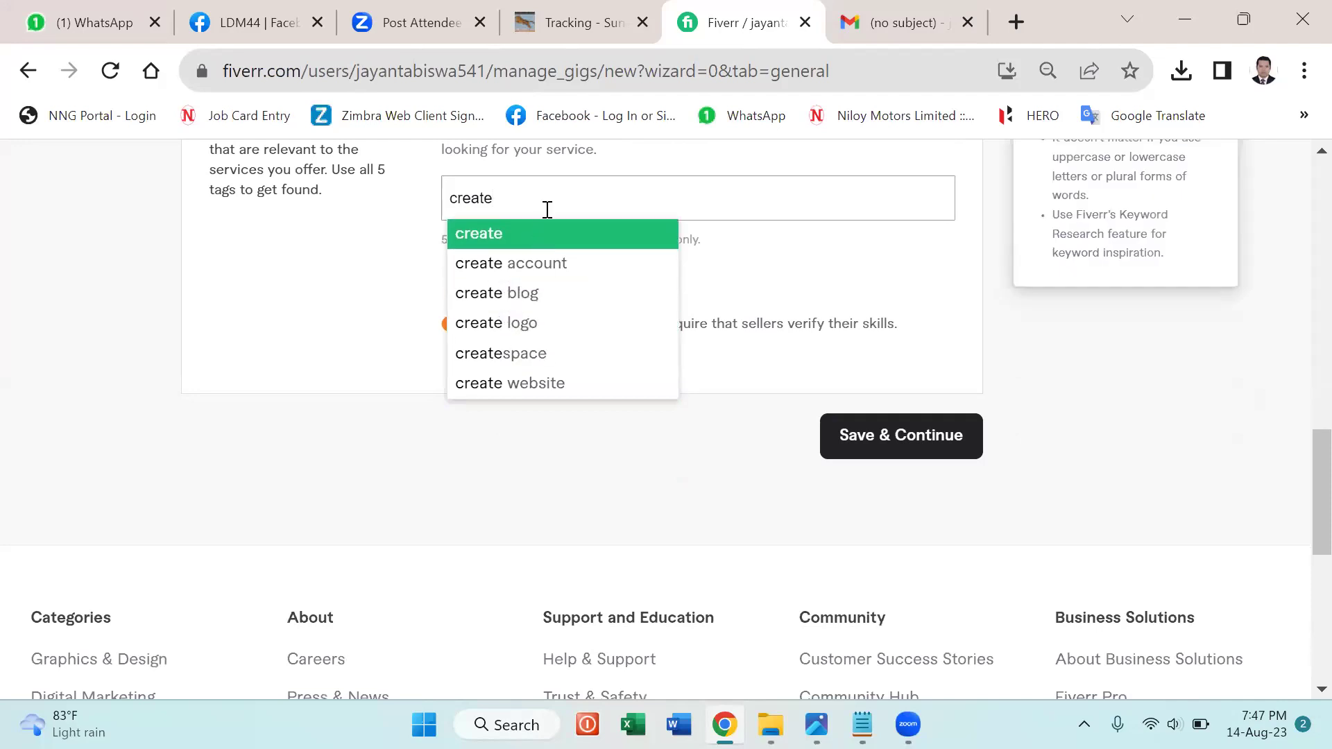
key("BackSpace")
key("BackSpace")
key("BackSpace")
key("BackSpace")
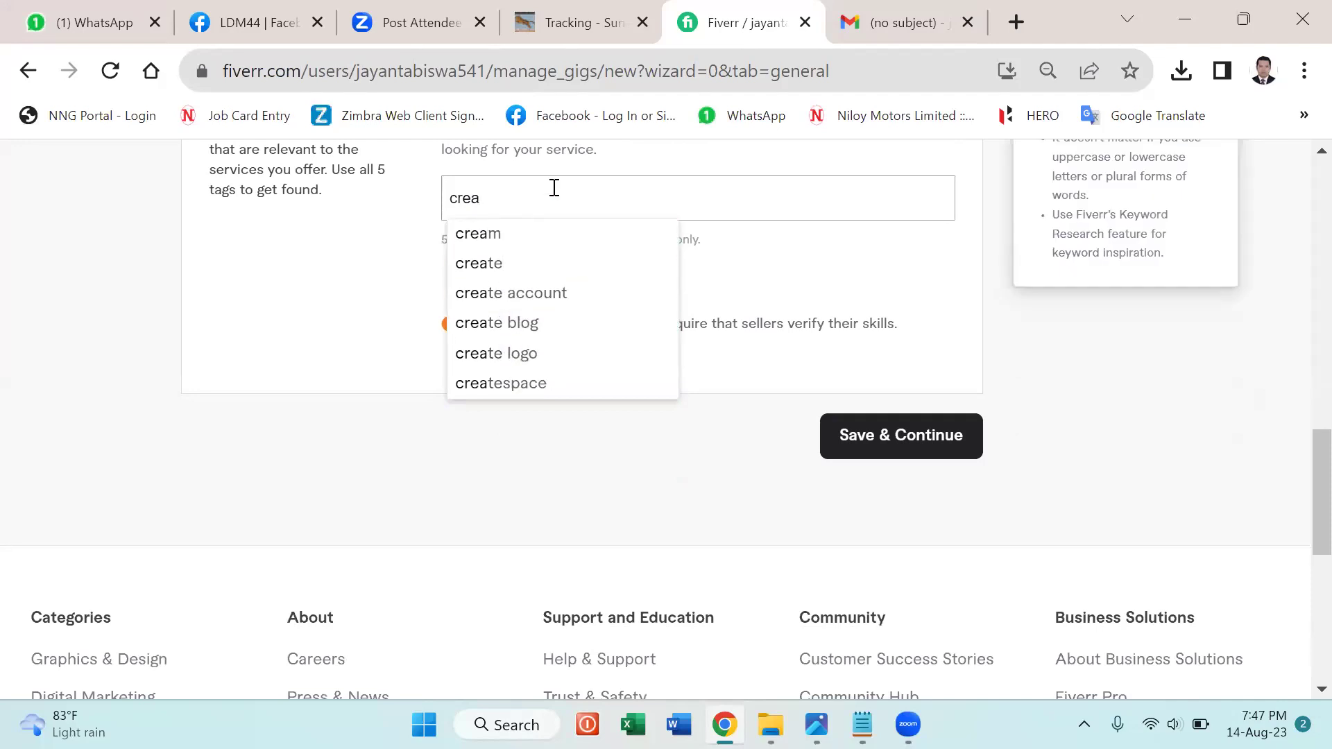
key("BackSpace")
key("BackSpace")
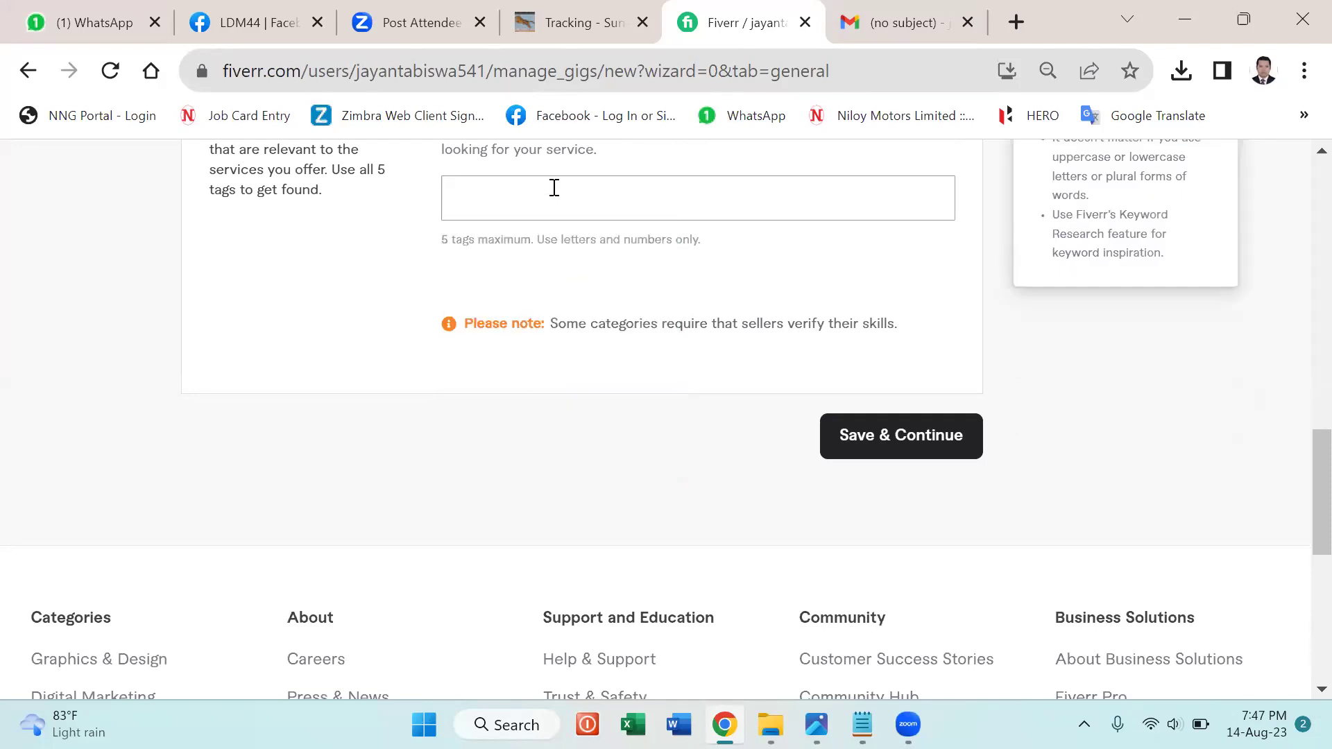
type("linked")
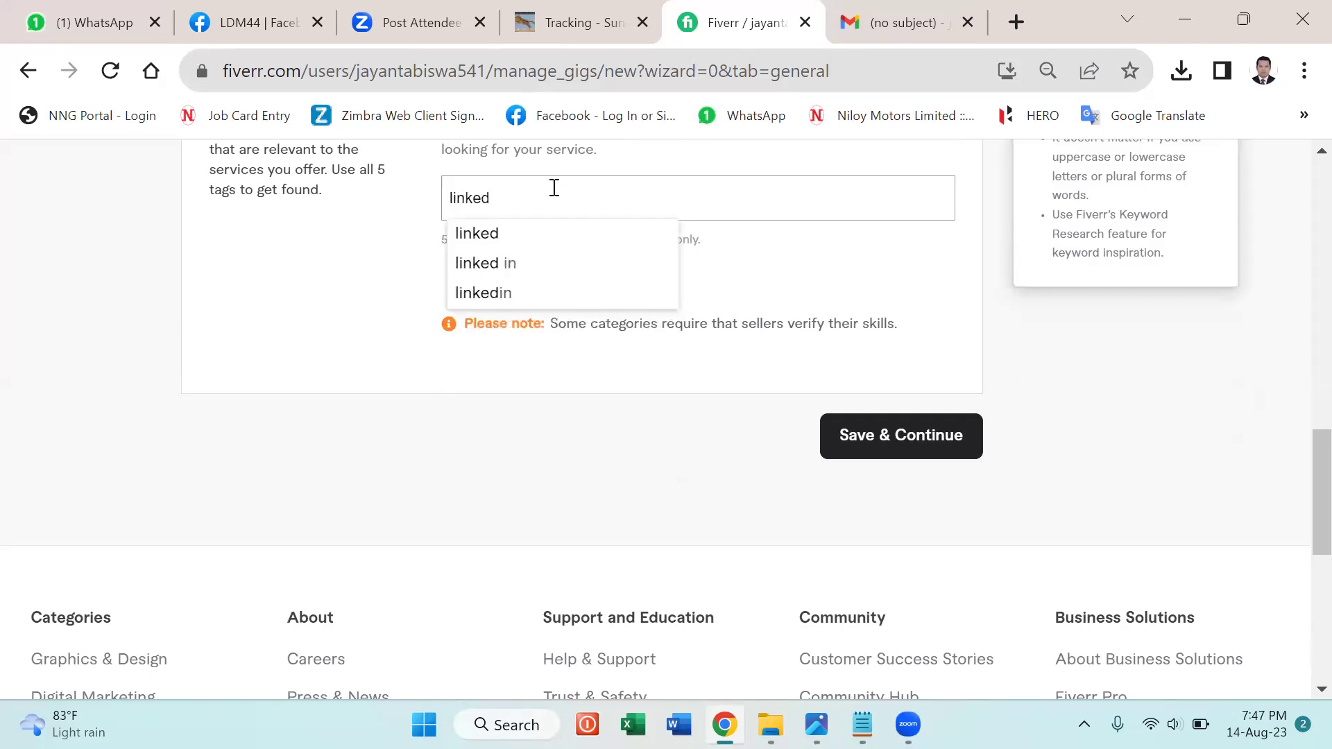
type("in")
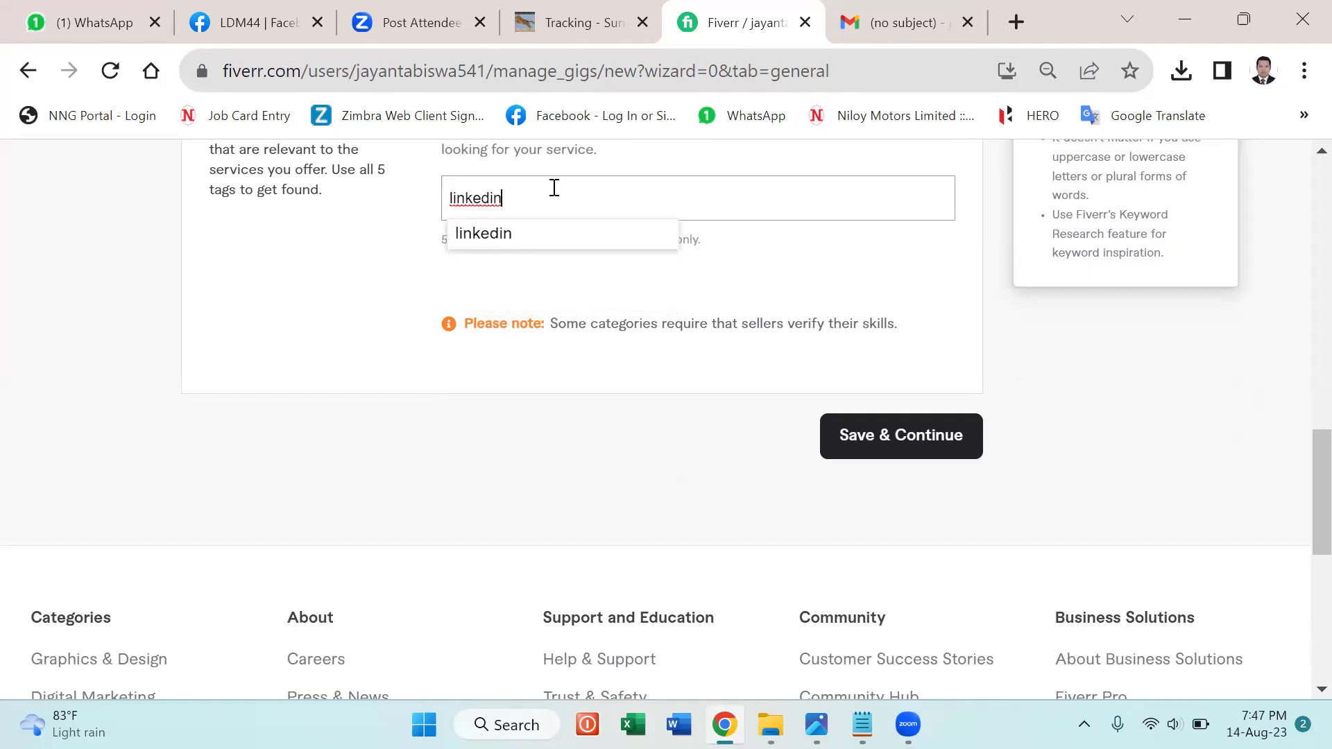
left_click(474, 233)
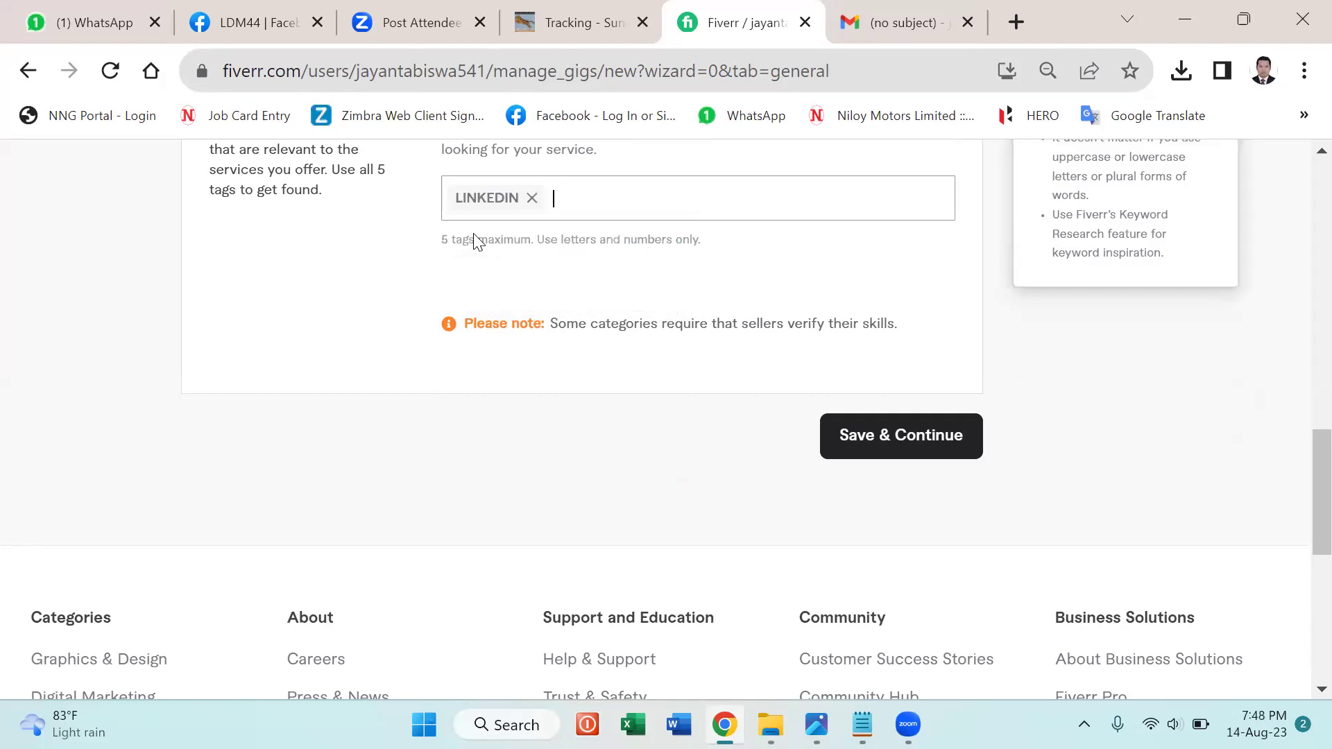
Add the tags PROFILE CREATE, PROFILE OPTIMIZATION, SUMMERY and RESUME WRITING after LINKEDIN.
scroll(565, 307, "up", 3)
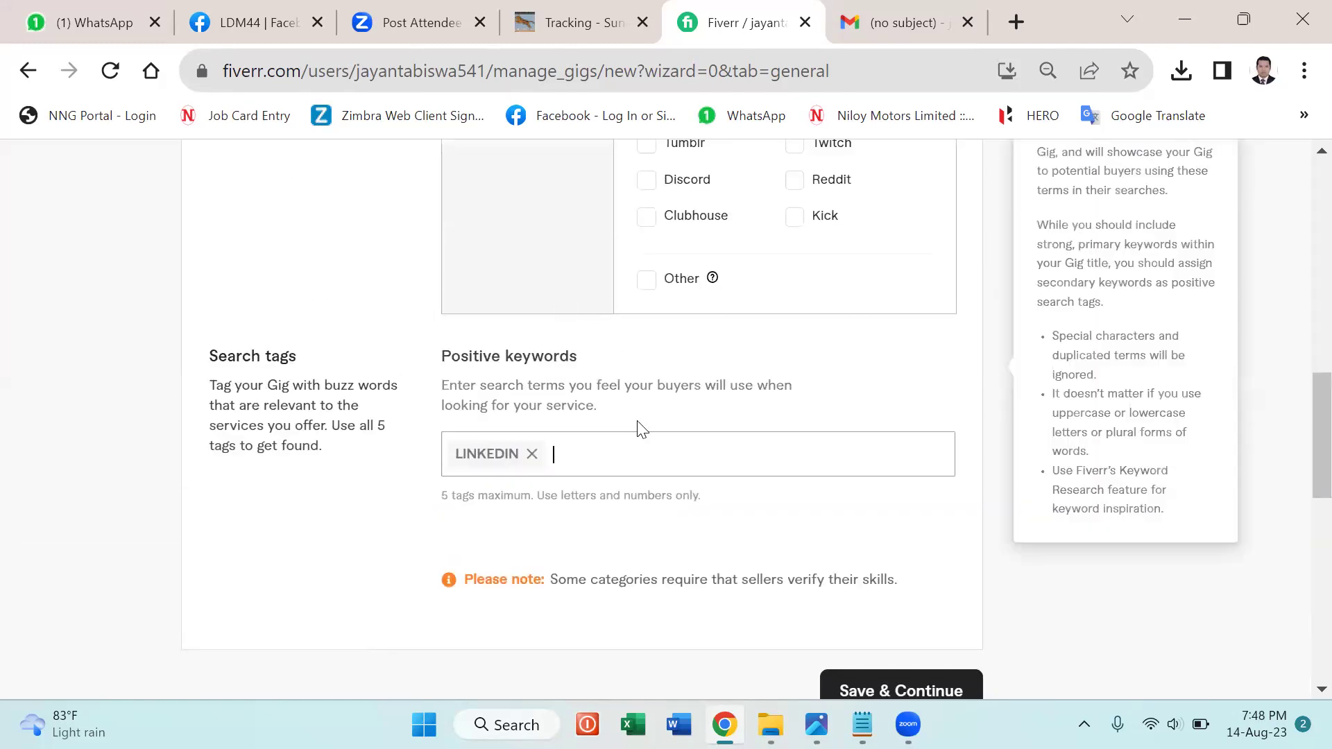
type("profile")
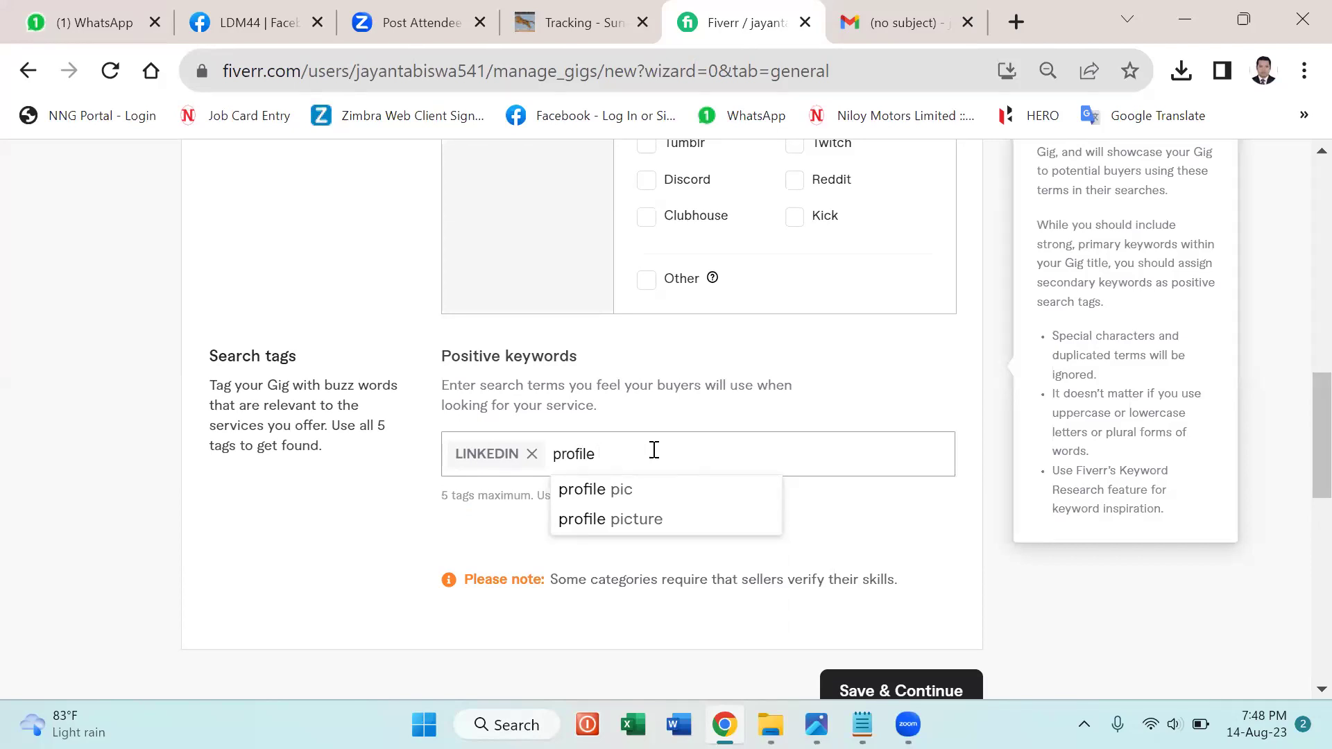
type(" create")
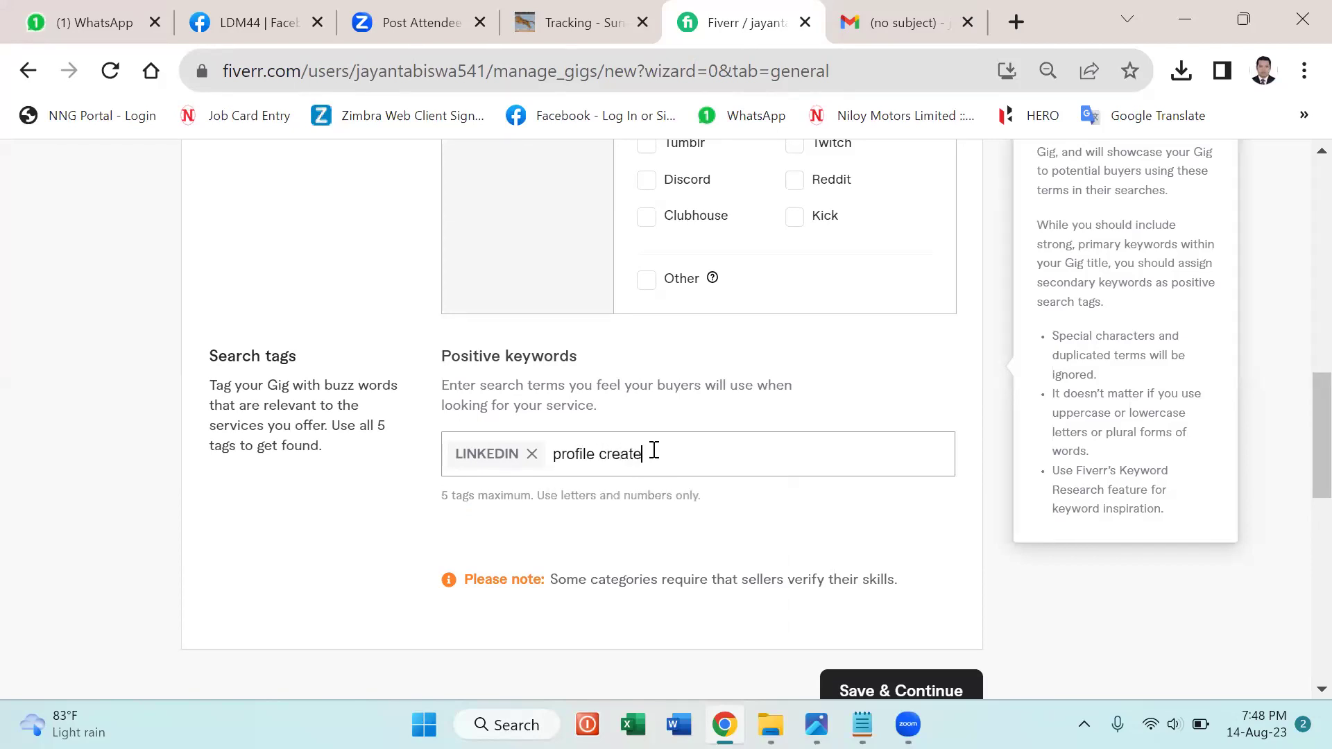
key("Return")
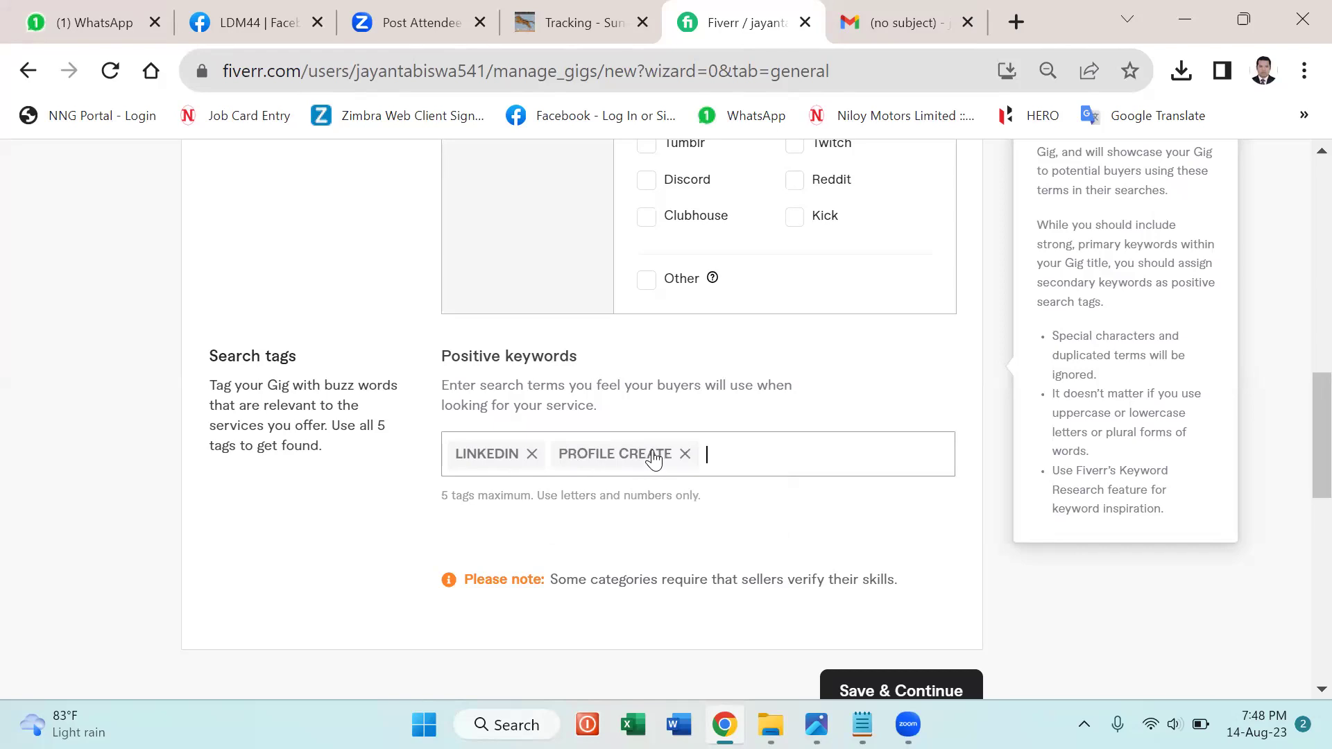
type("profil")
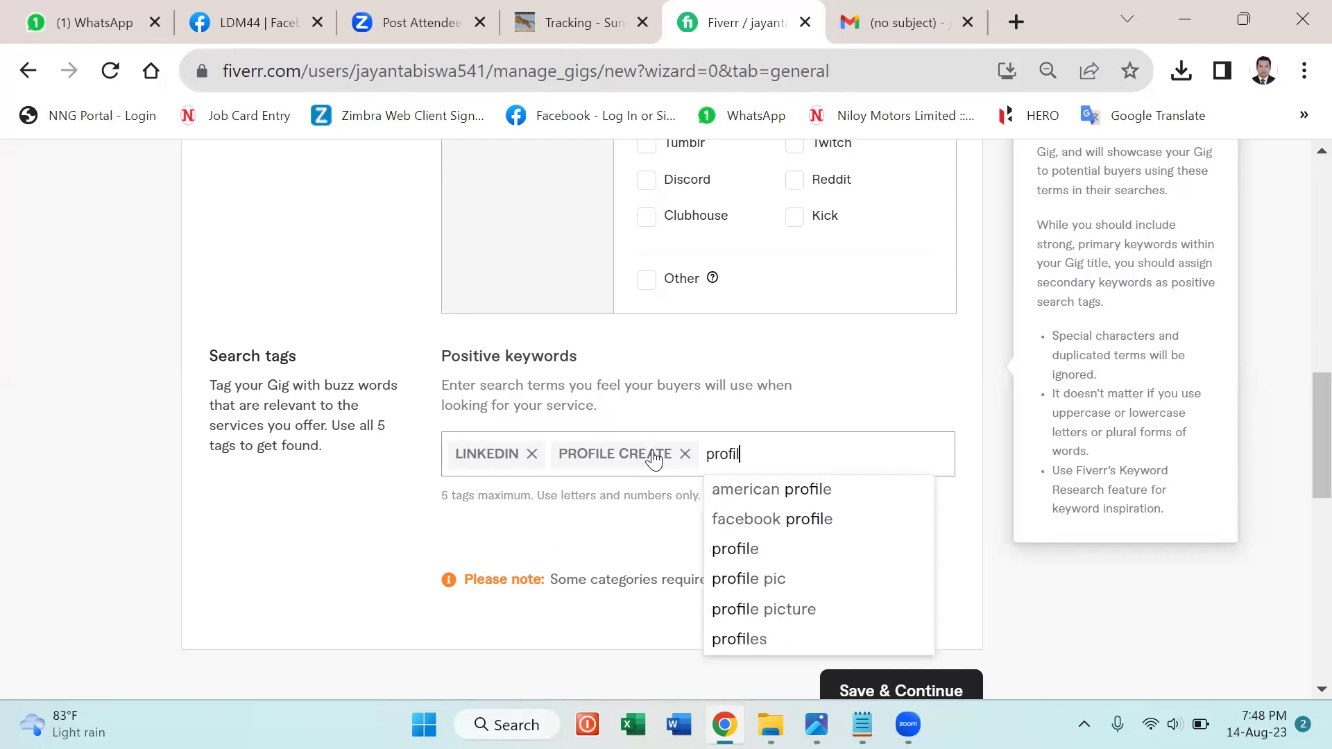
type("e optimization")
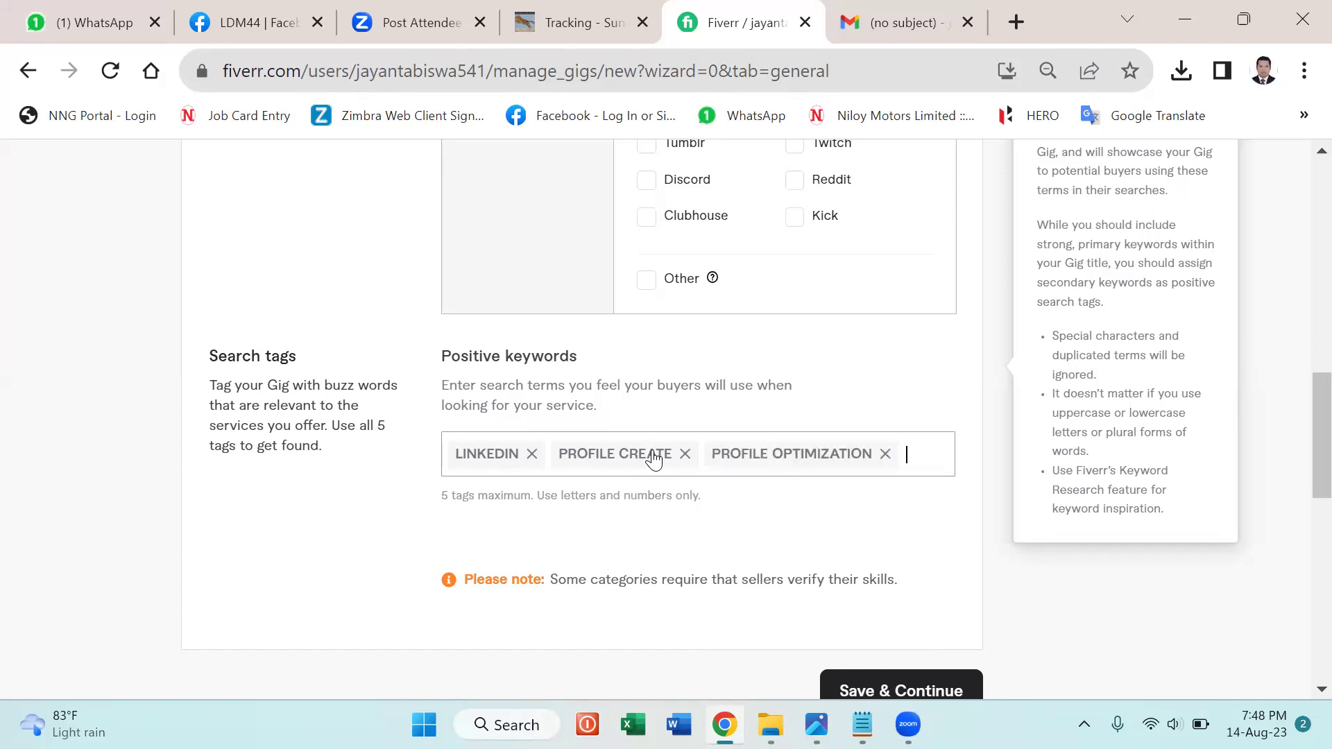
type("summery")
key("Return")
type("resume")
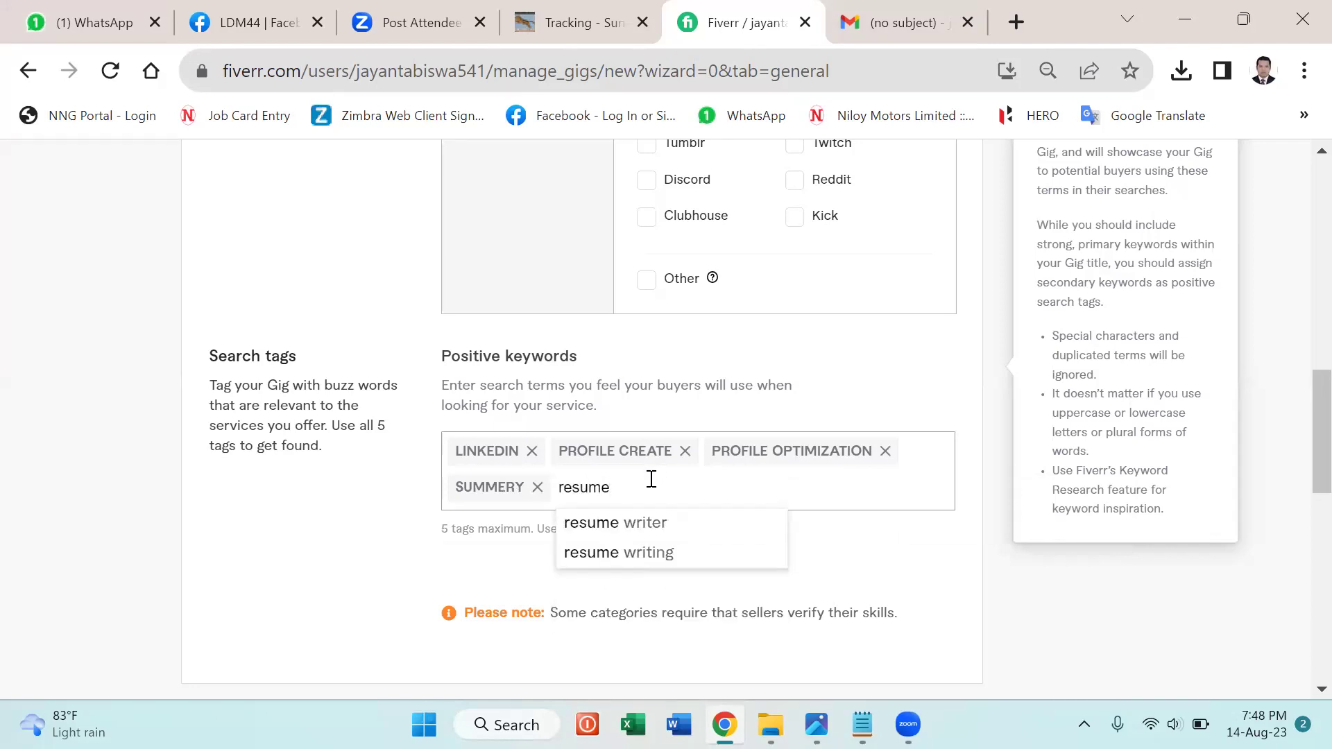
left_click(631, 555)
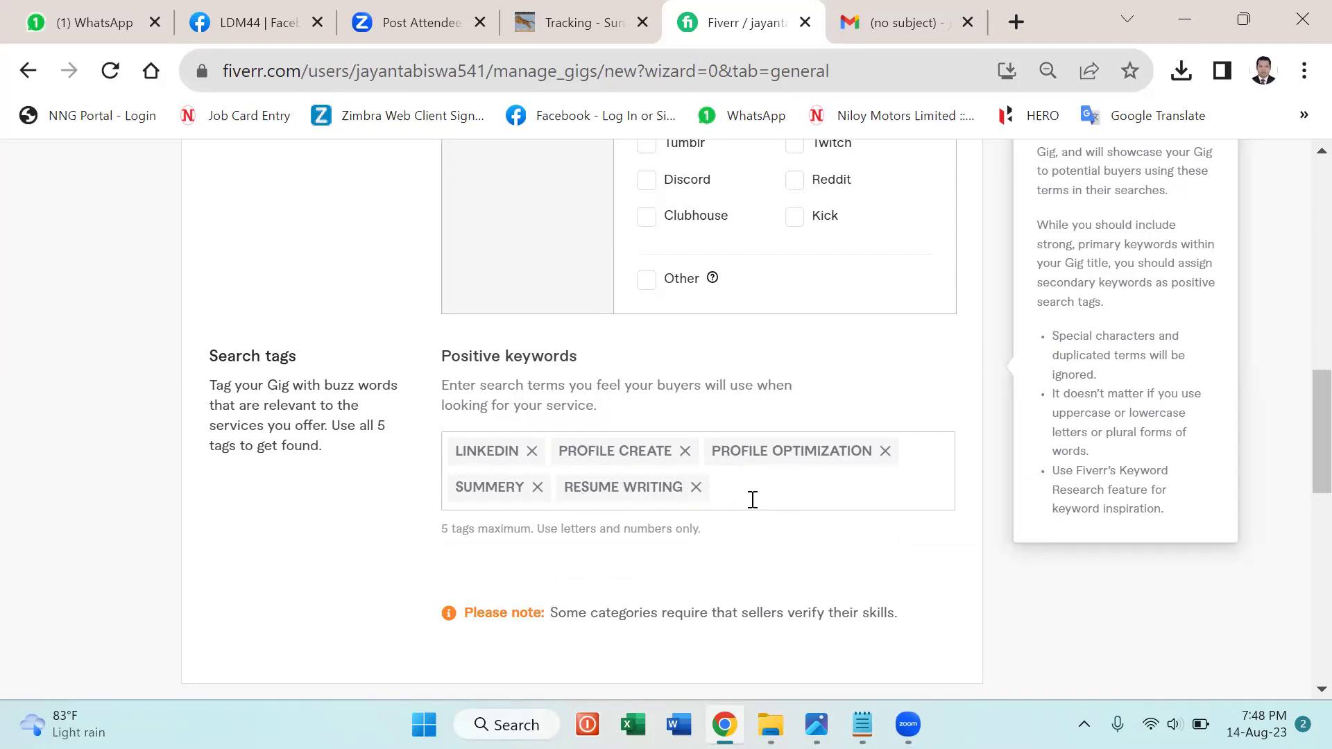
scroll(928, 465, "down", 4)
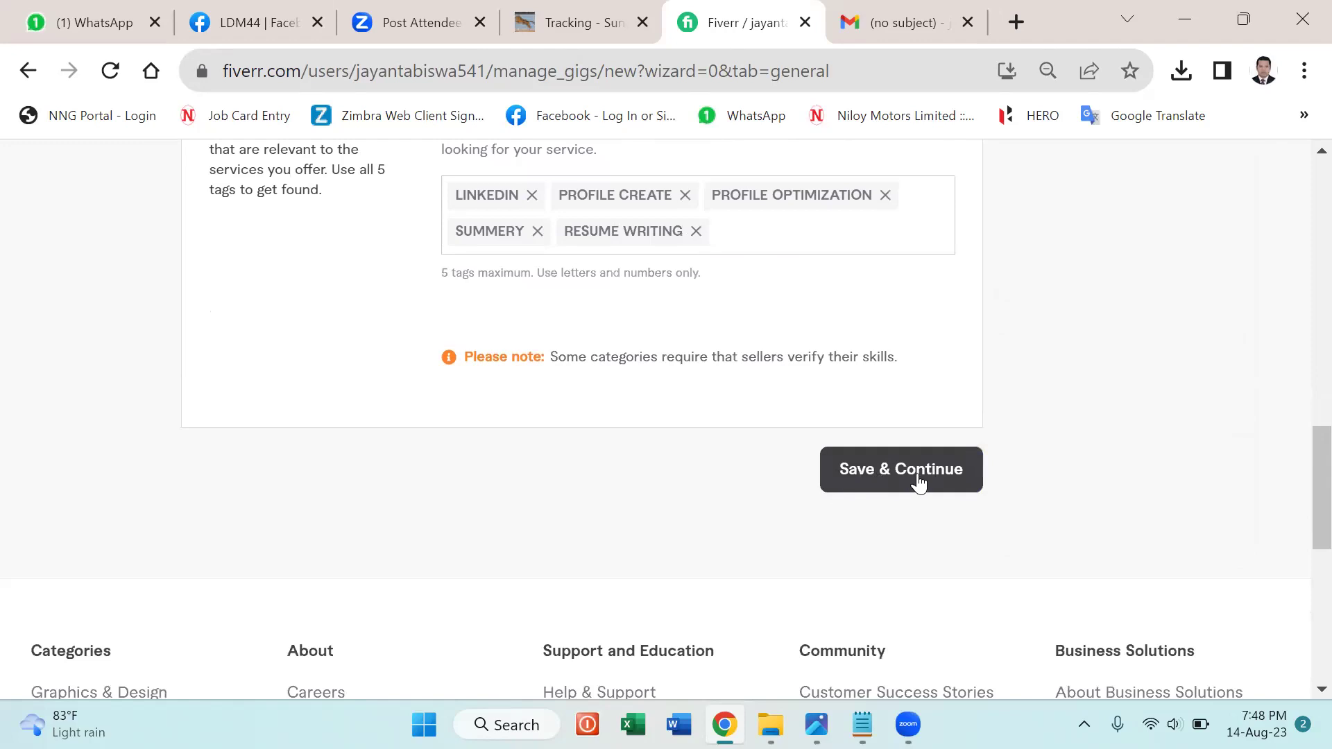
Save the overview and continue to the Scope & Pricing step.
left_click(918, 478)
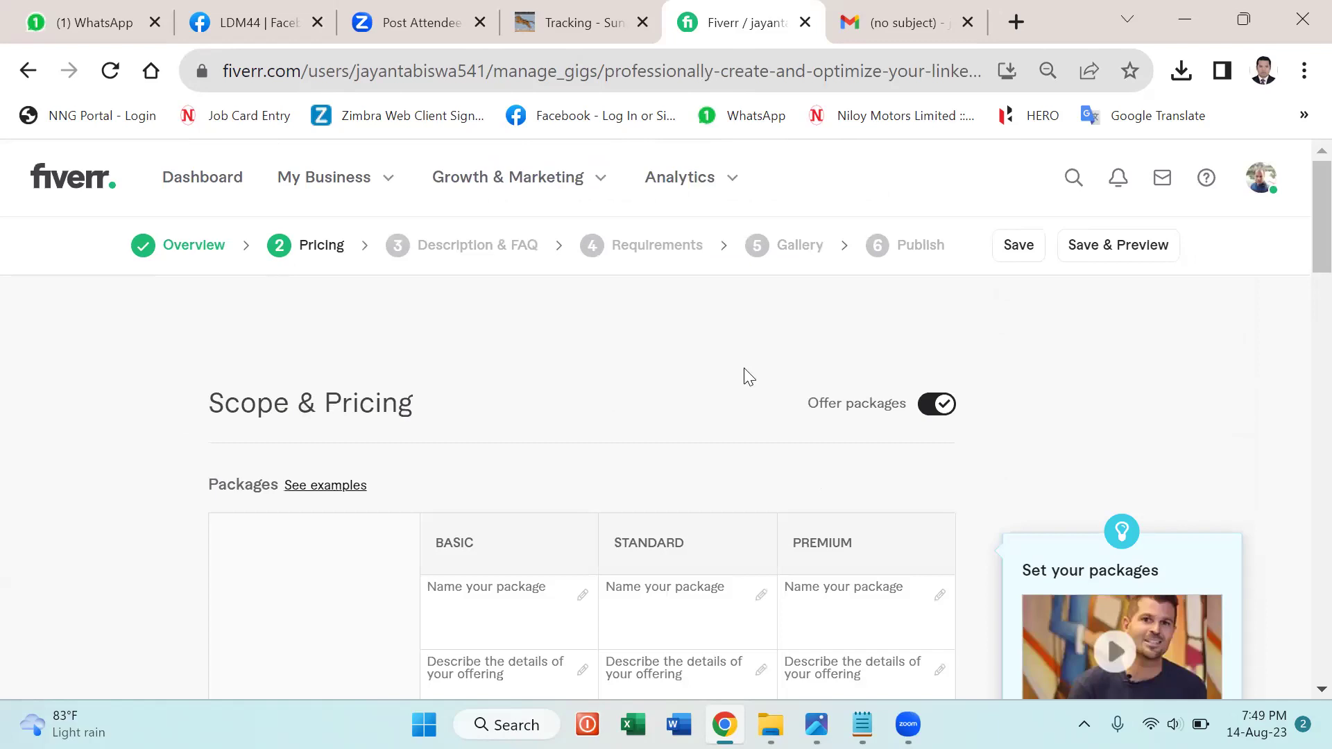
scroll(1045, 386, "down", 5)
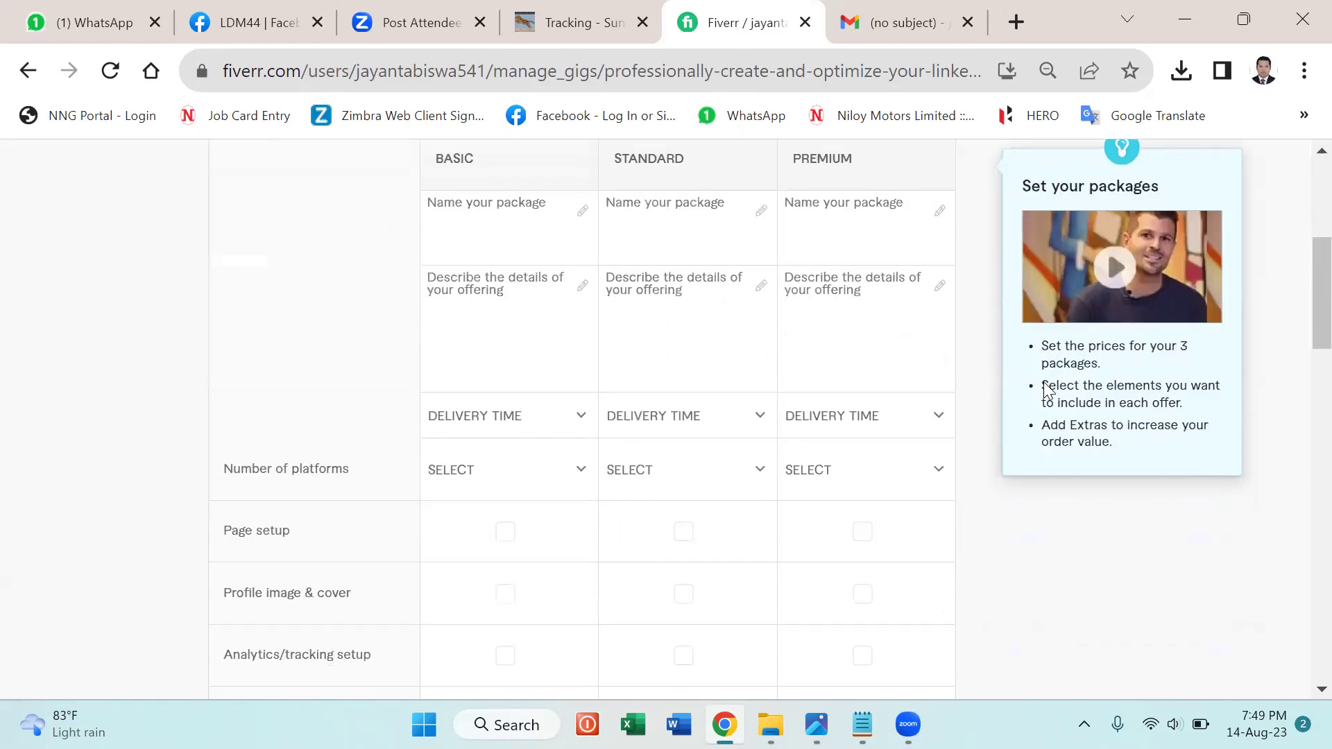
scroll(993, 433, "up", 2)
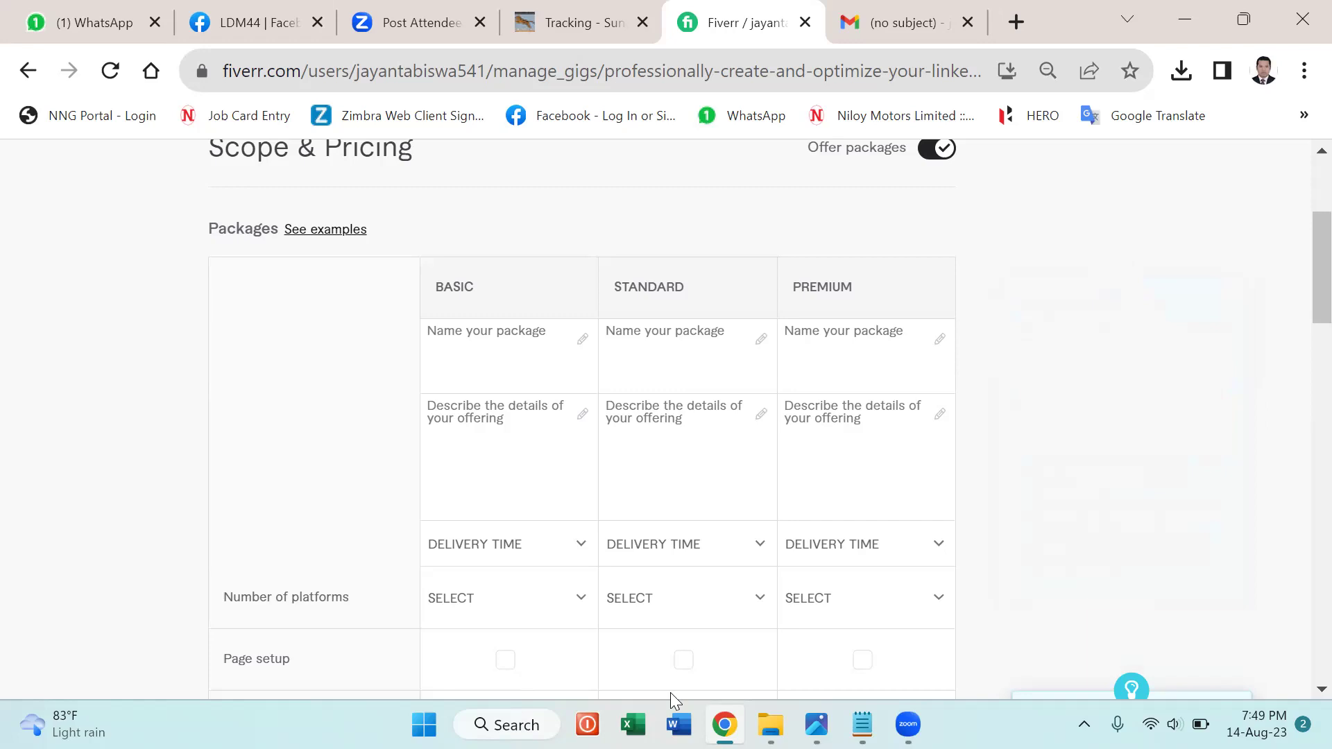
Name the Basic, Standard and Premium packages Silver, Gold and Platinum.
mouse_move(584, 342)
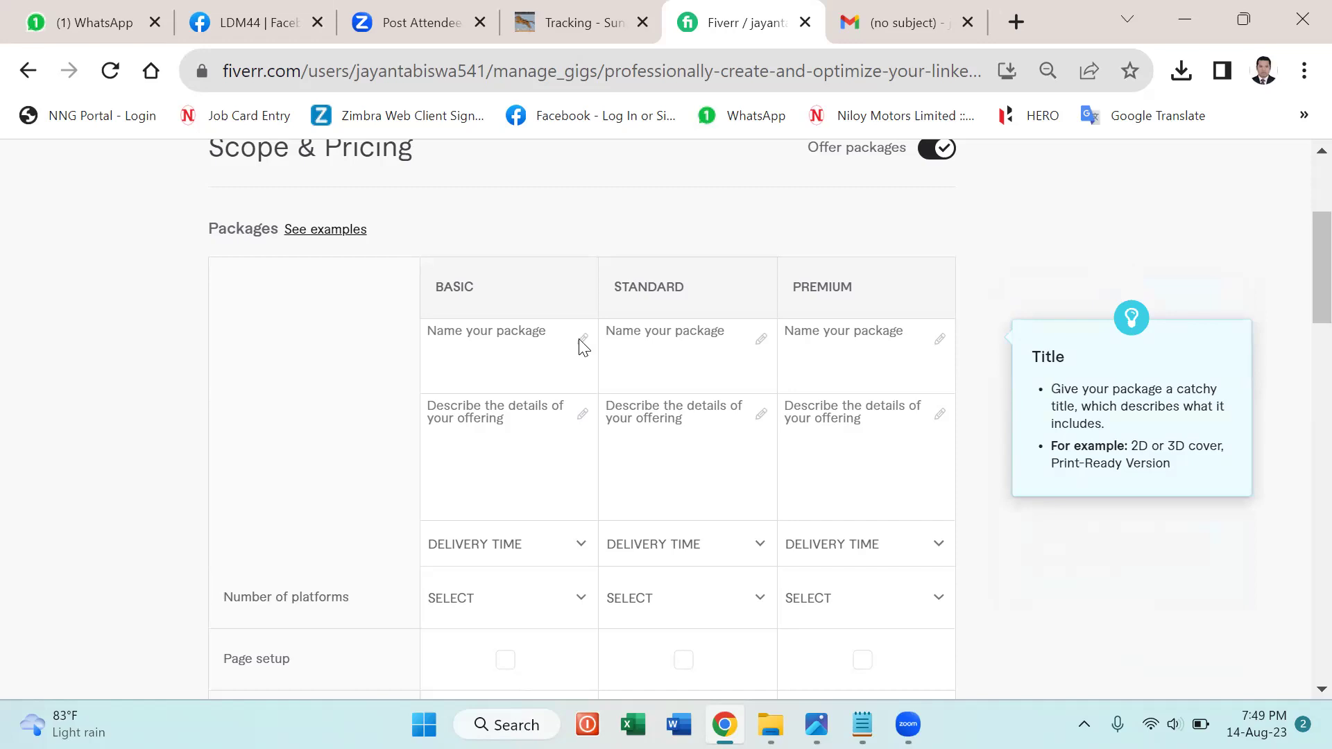
left_click(514, 334)
type("Silver")
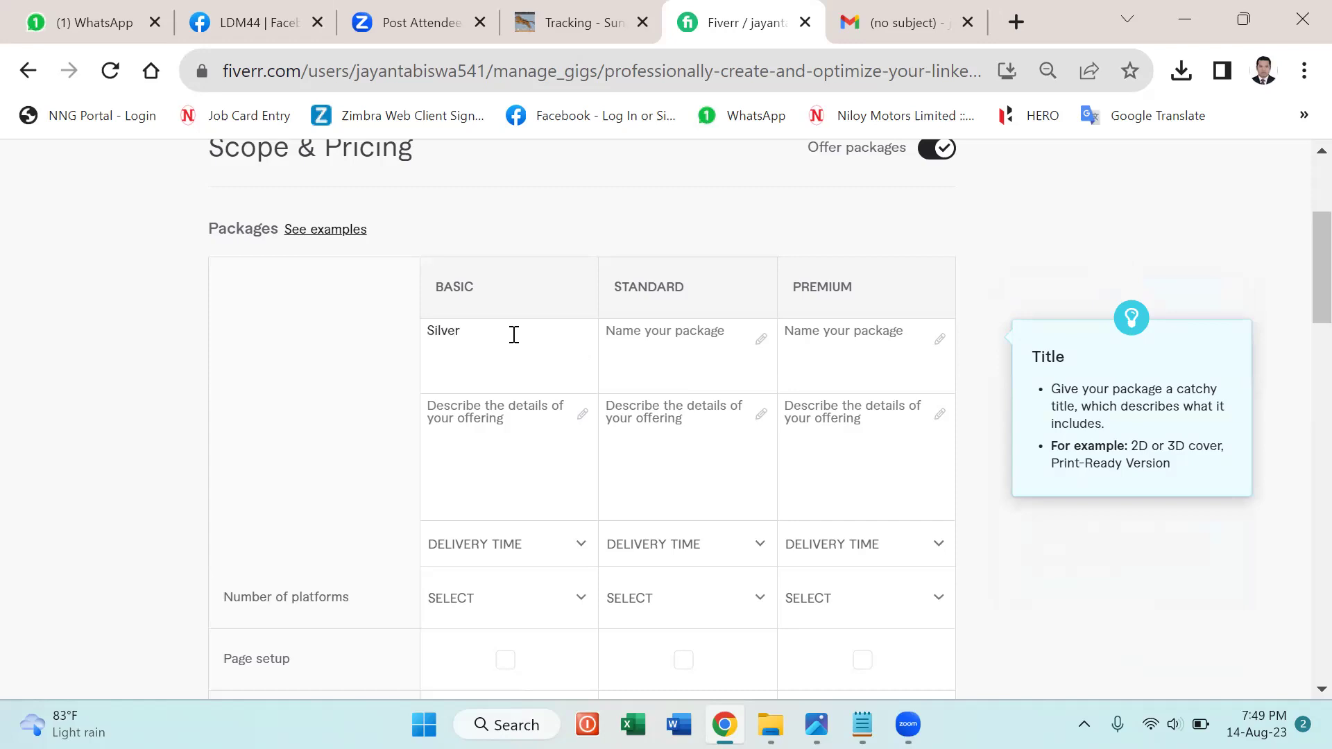
left_click(660, 338)
type("Gold")
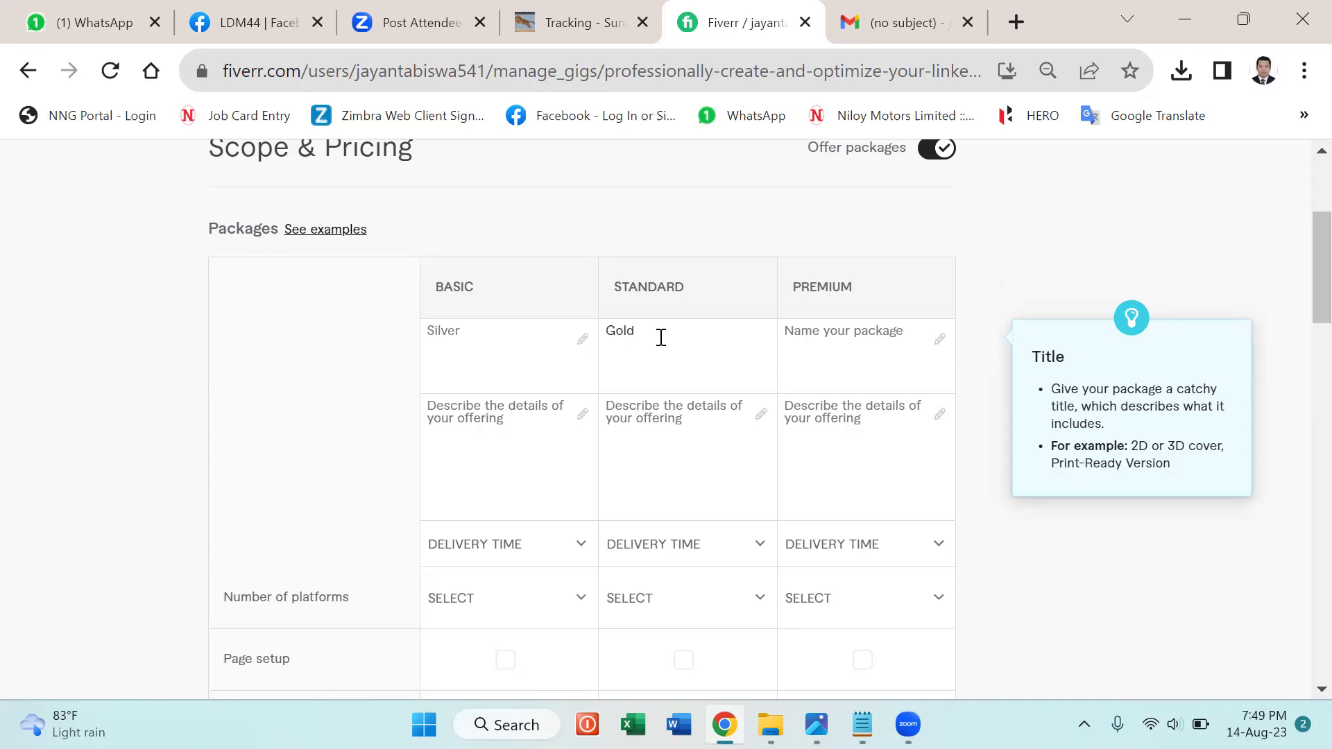
left_click(810, 329)
type("Platinum")
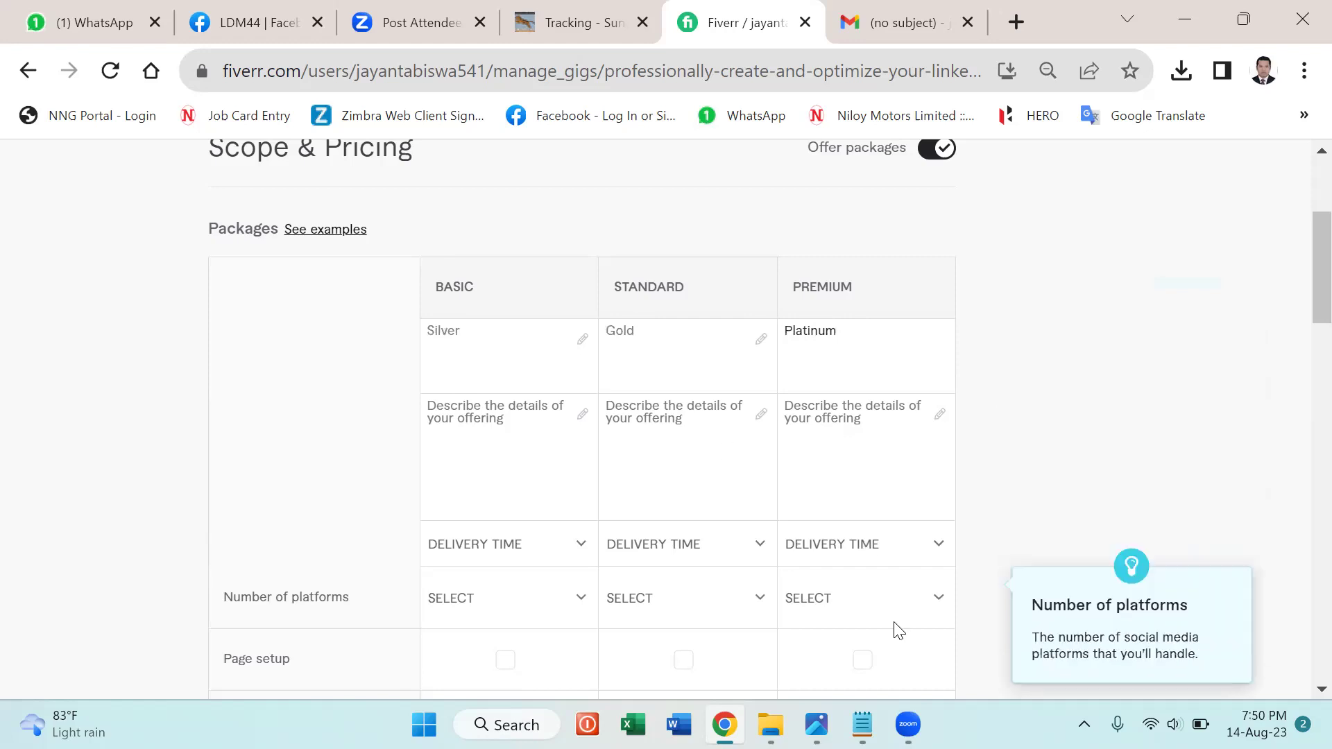
Copy the Notepad line 'Setup of the Linkedin profile plus full page optimization' and return to Chrome.
left_click(863, 724)
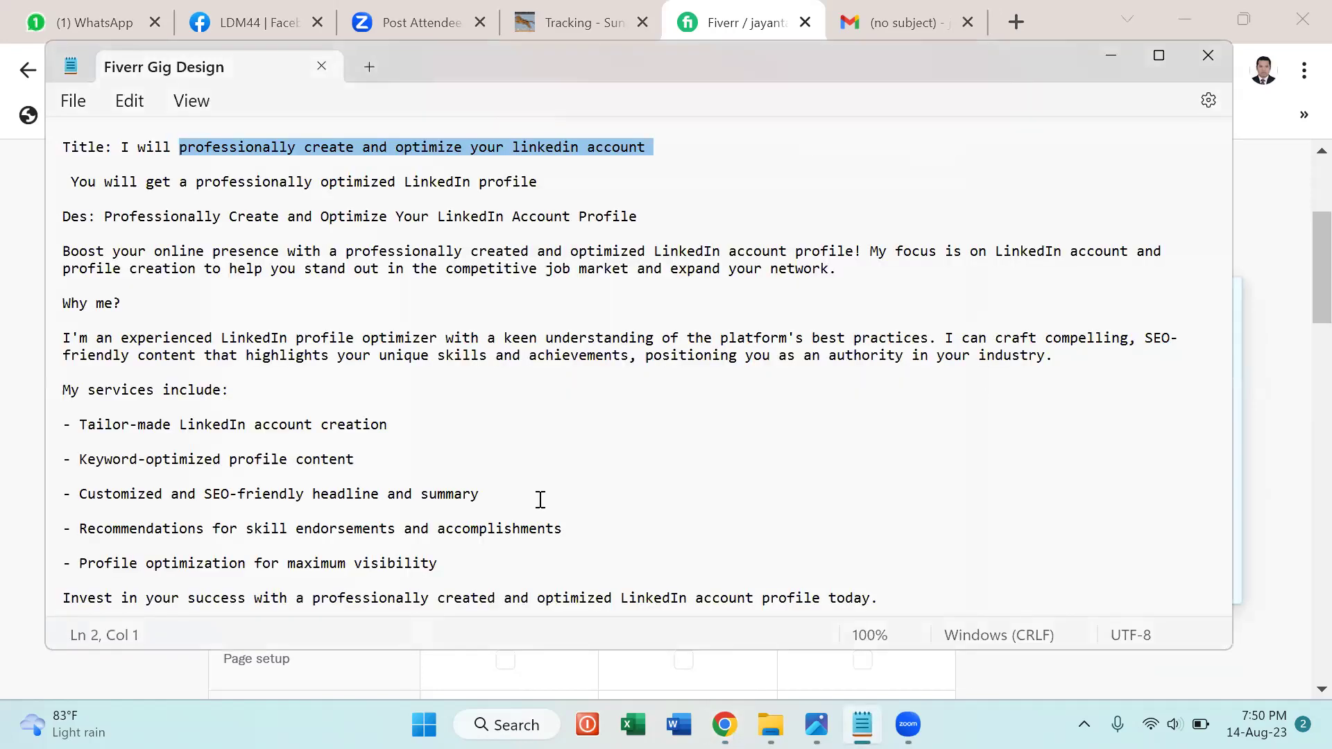
scroll(542, 505, "down", 7)
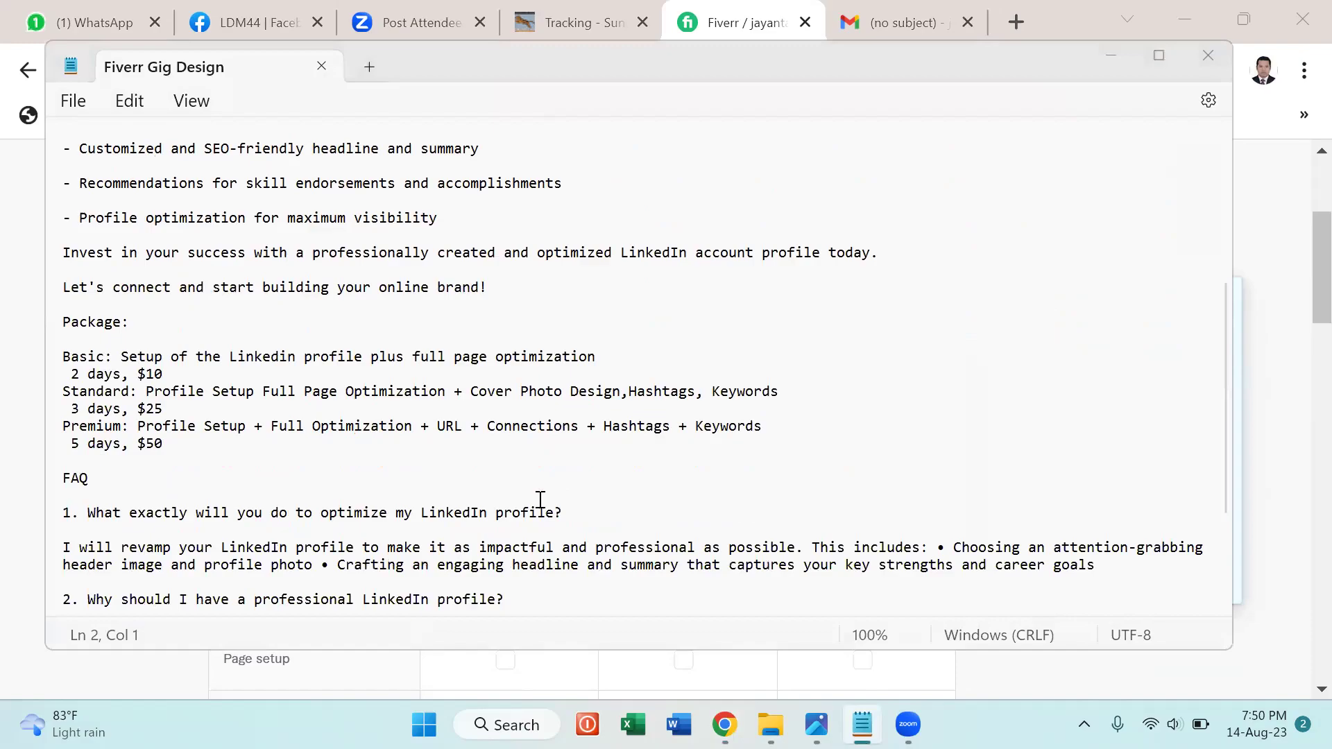
key("super+Tab")
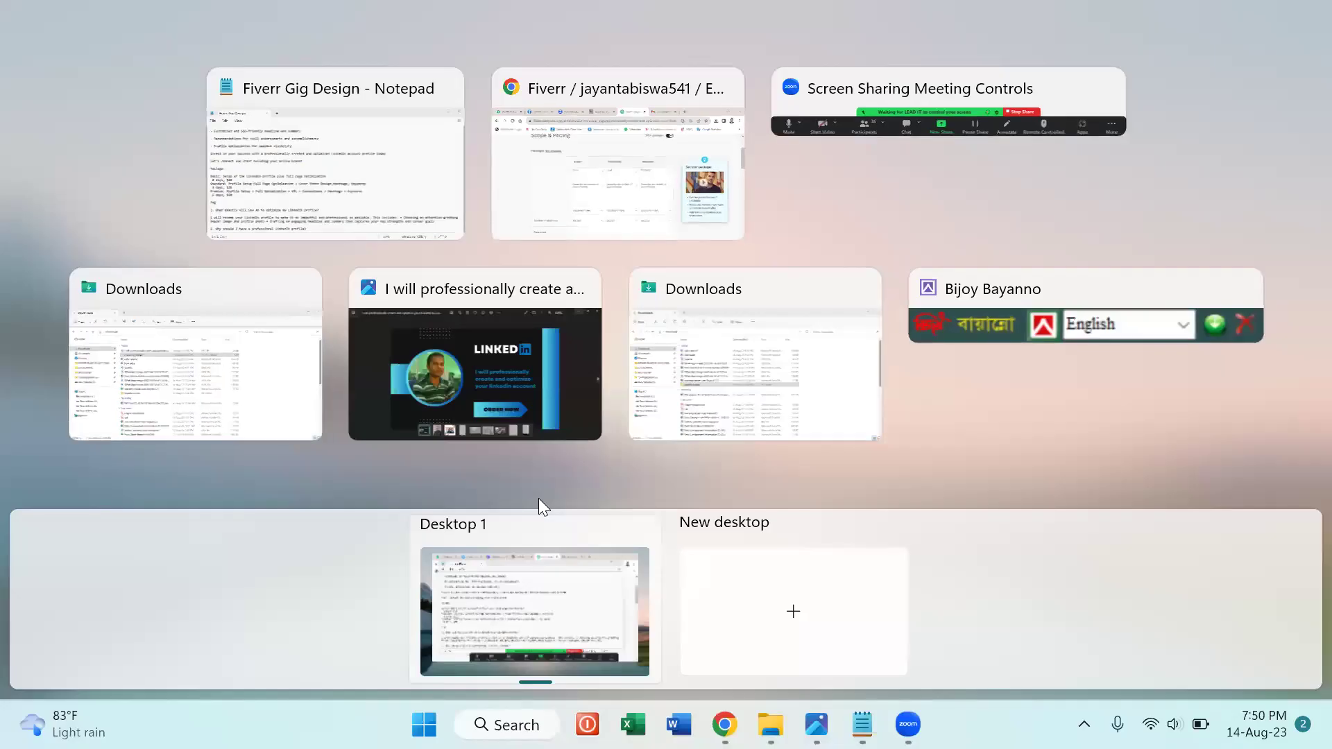
left_click(348, 173)
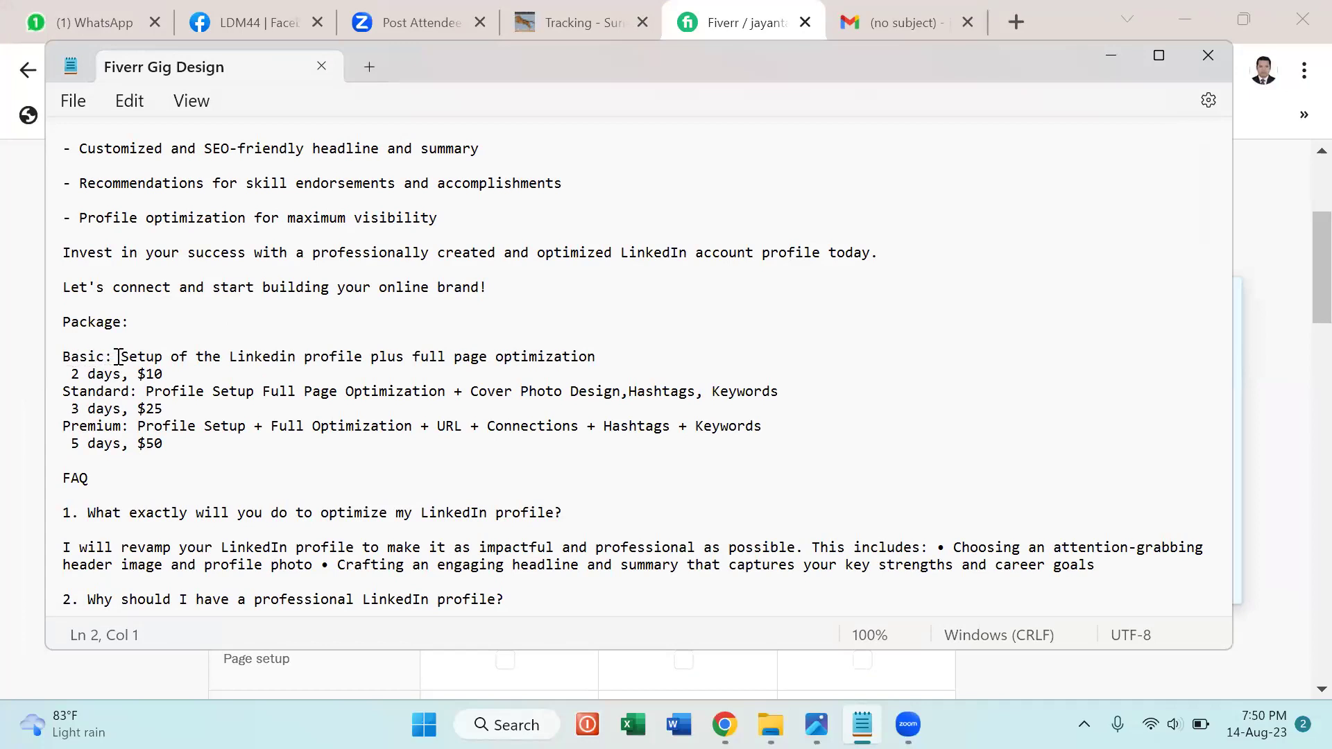
left_click_drag(121, 357, 220, 370)
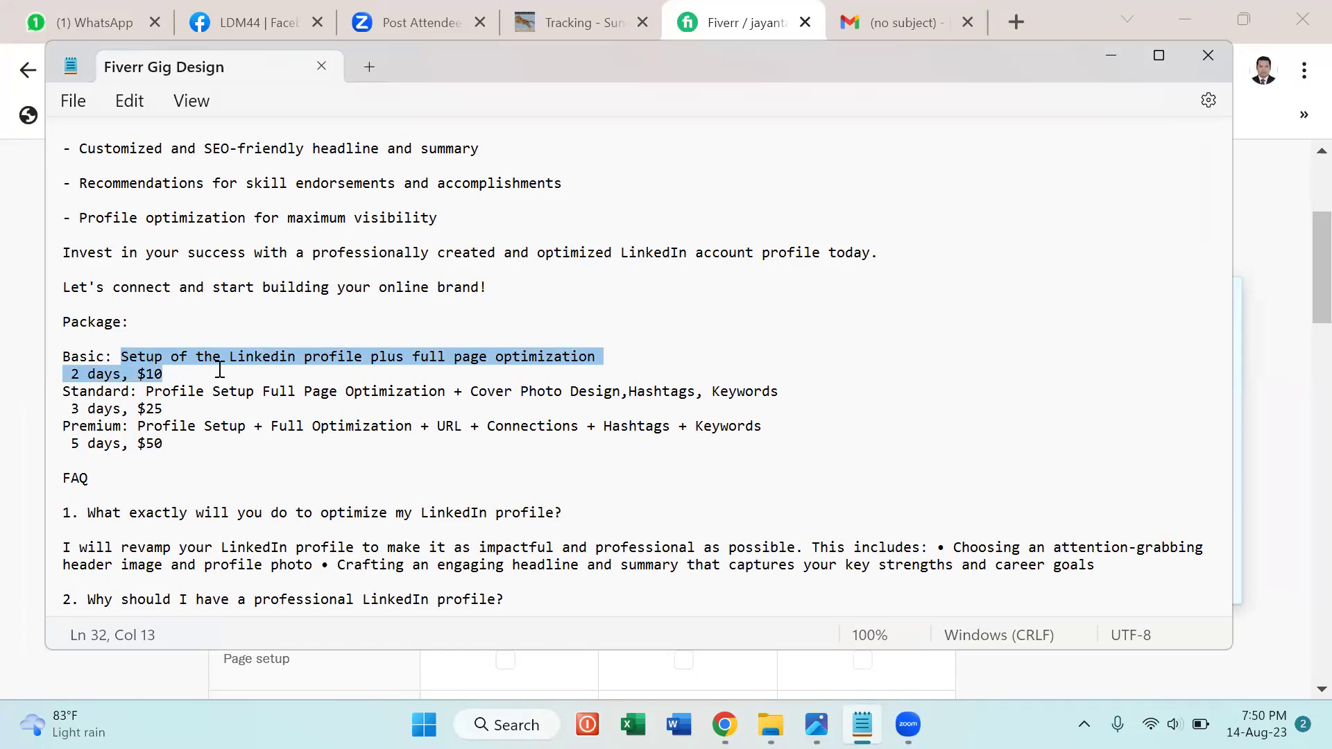
left_click(601, 356)
left_click(121, 357)
left_click(379, 357, "shift")
left_click_drag(508, 375, 711, 355)
key("ctrl+c")
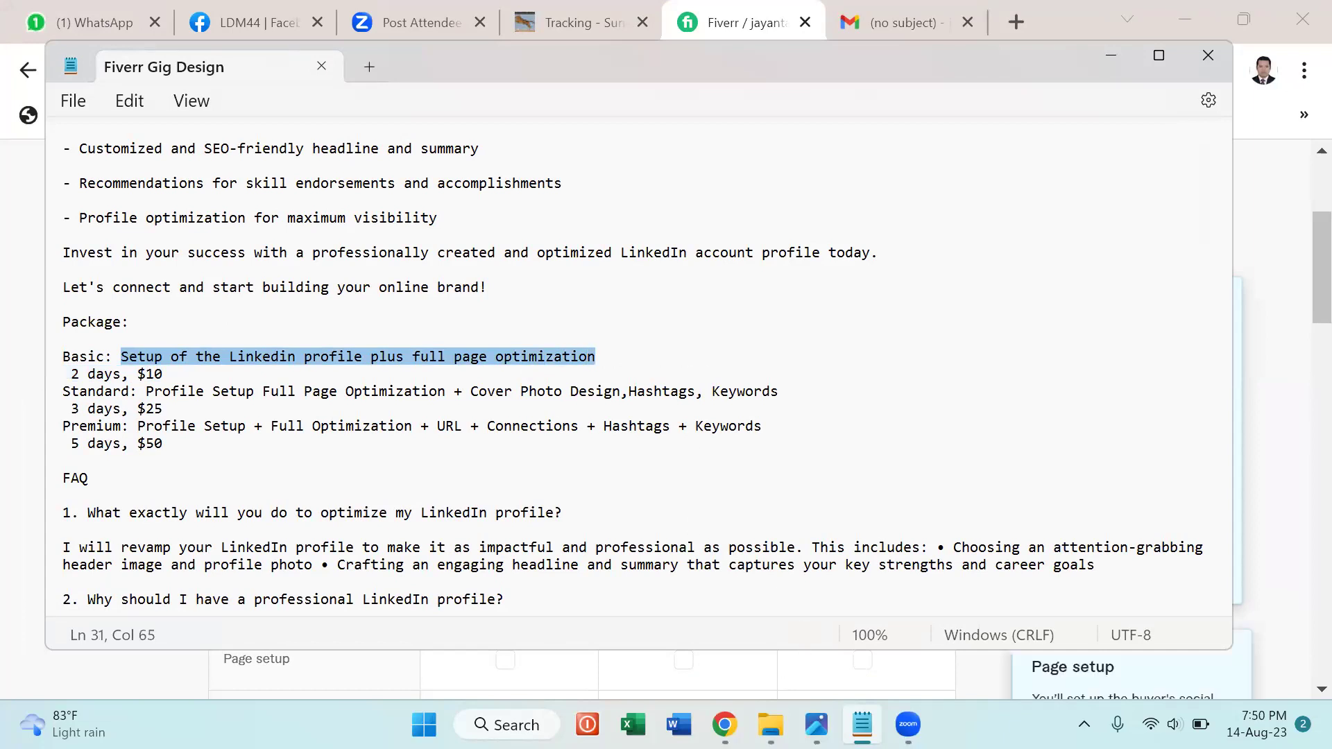
key("alt+Tab")
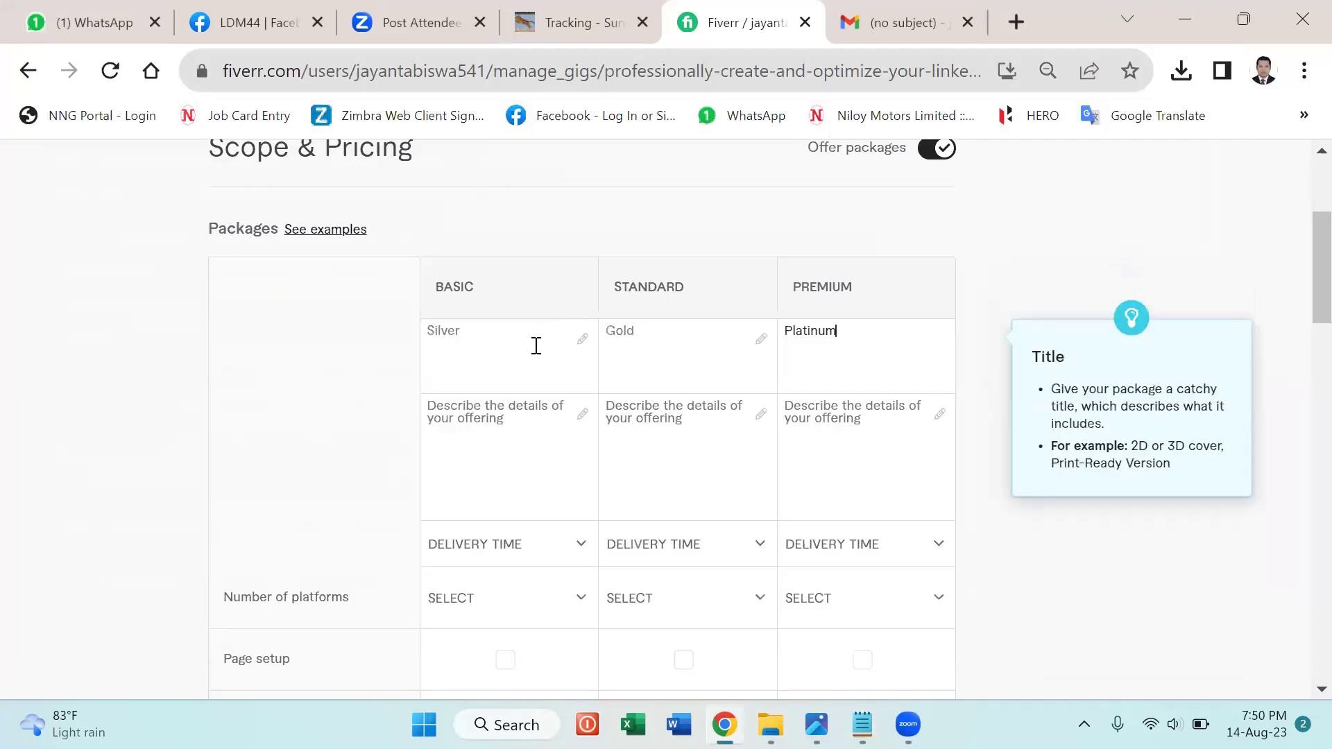
Paste the Basic description and correct 'Linkedin' to LinkedIn via spell-check.
left_click(536, 345)
left_click(527, 414)
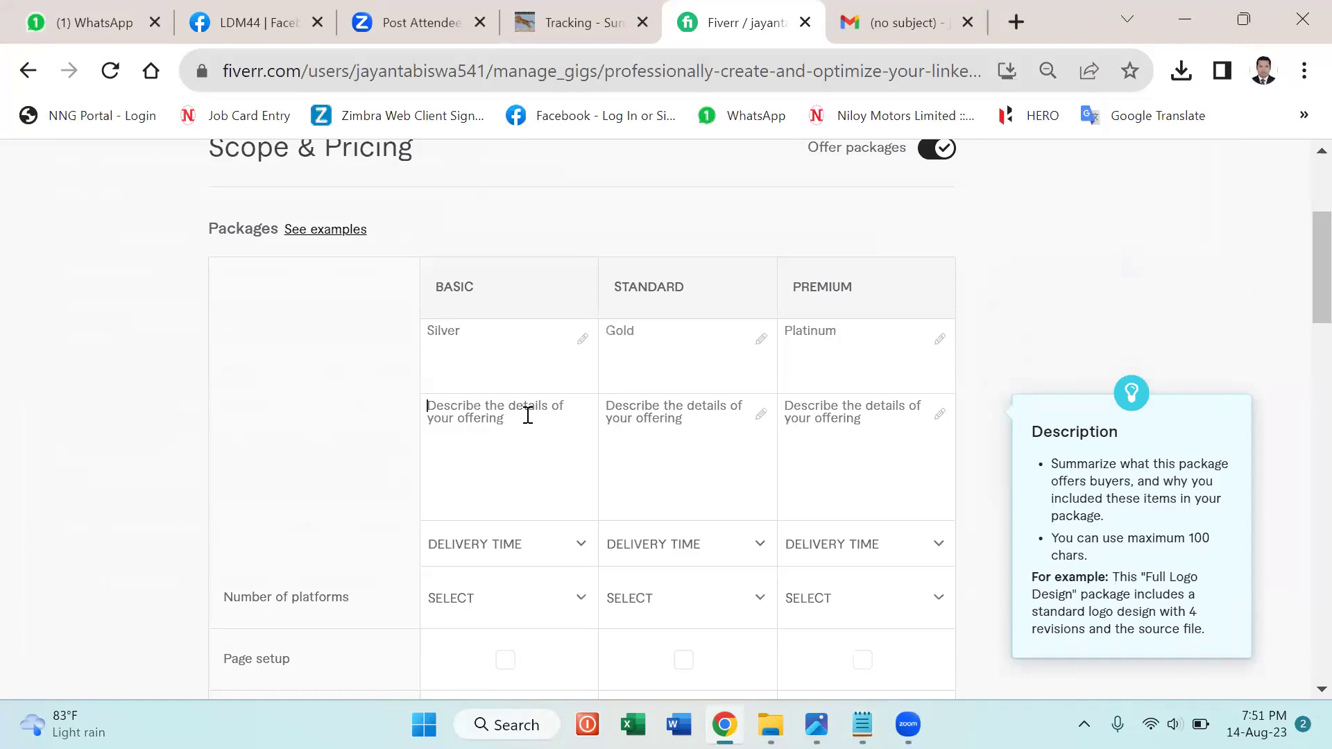
key("ctrl+v")
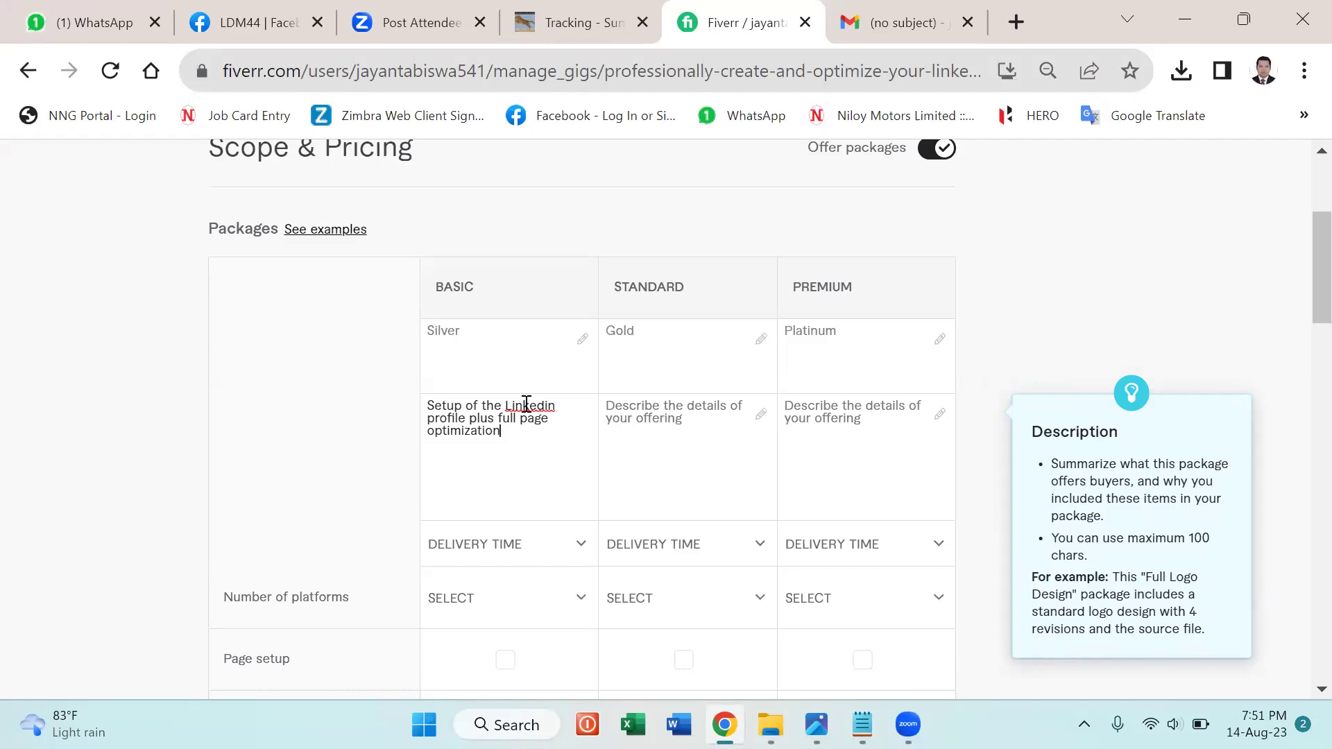
right_click(526, 403)
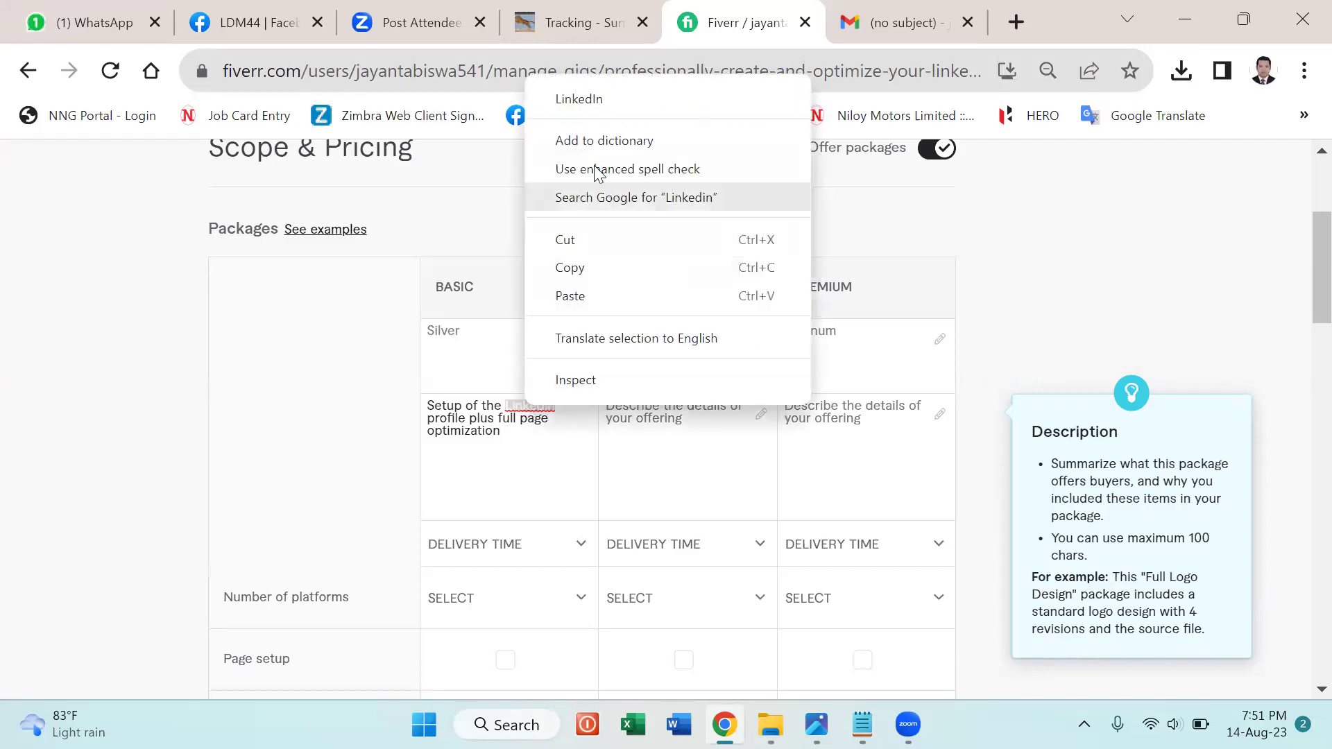
left_click(568, 100)
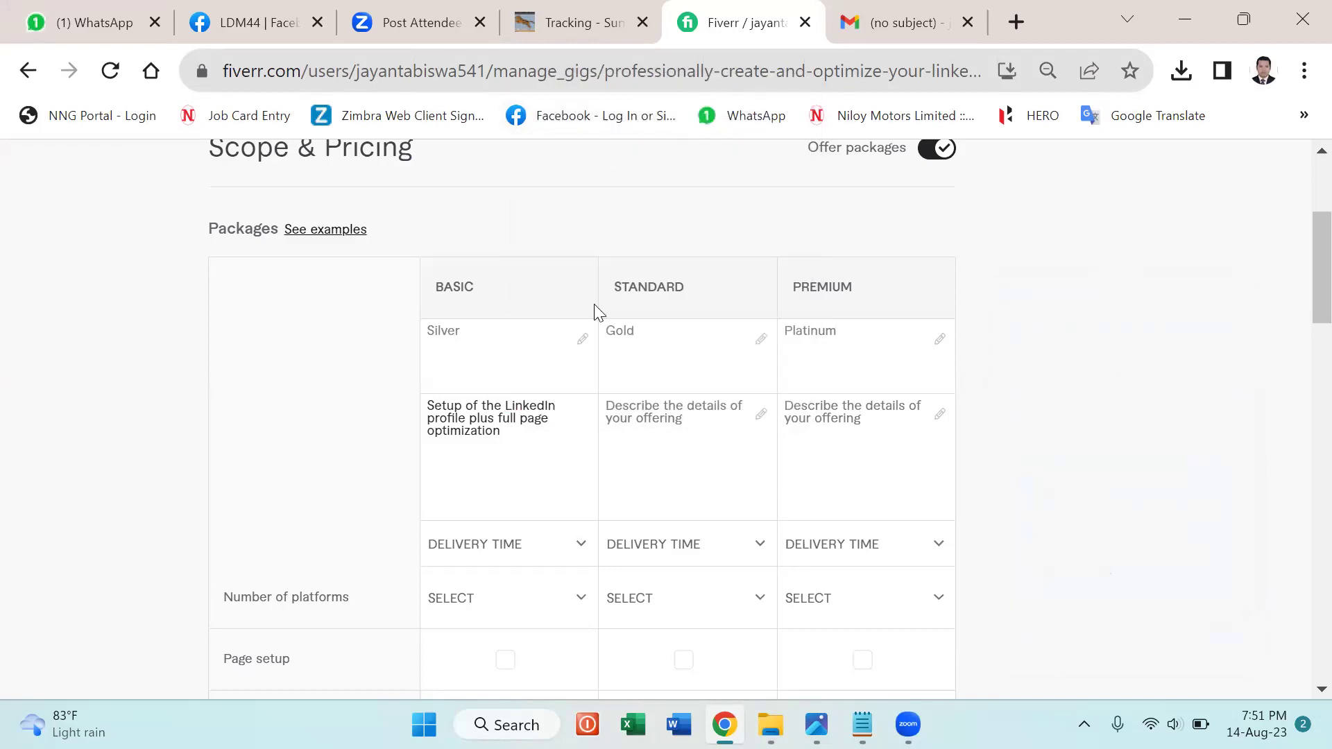
left_click(642, 441)
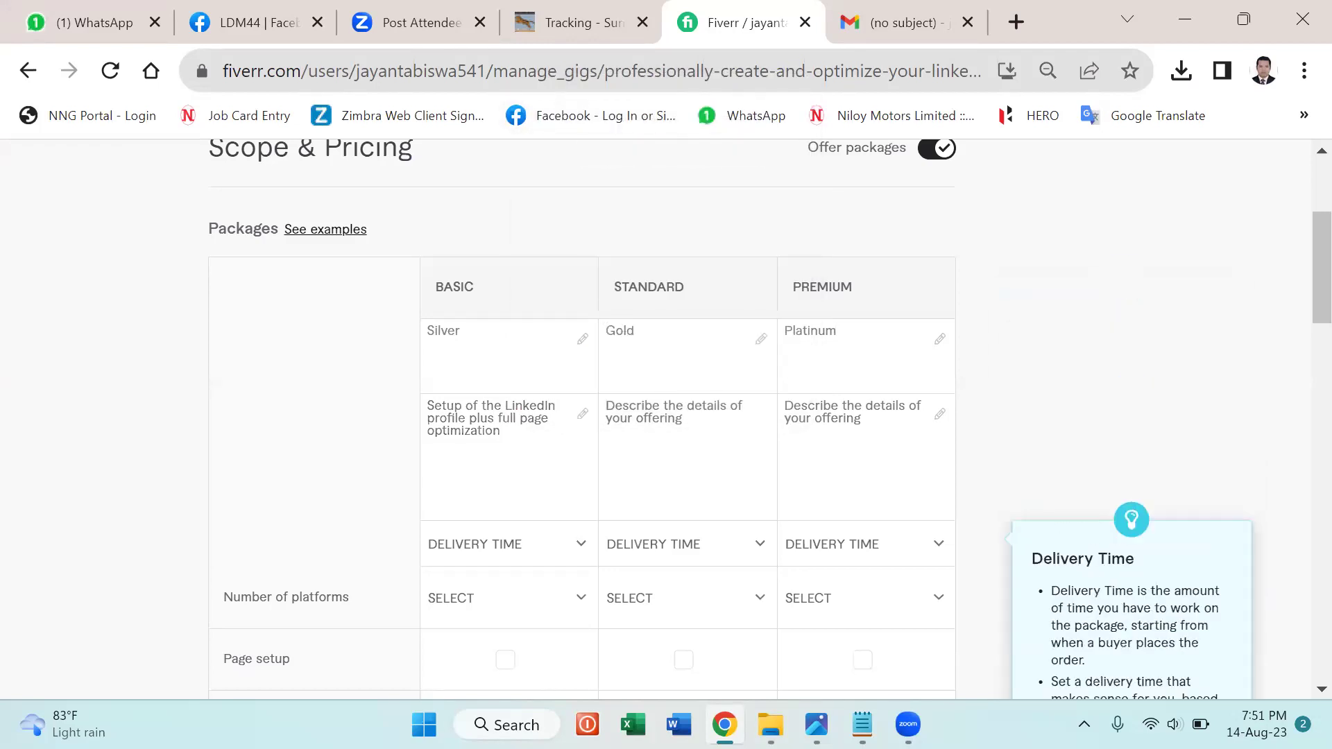
Copy the Standard line from Notepad into the Standard package description.
key("alt+Tab")
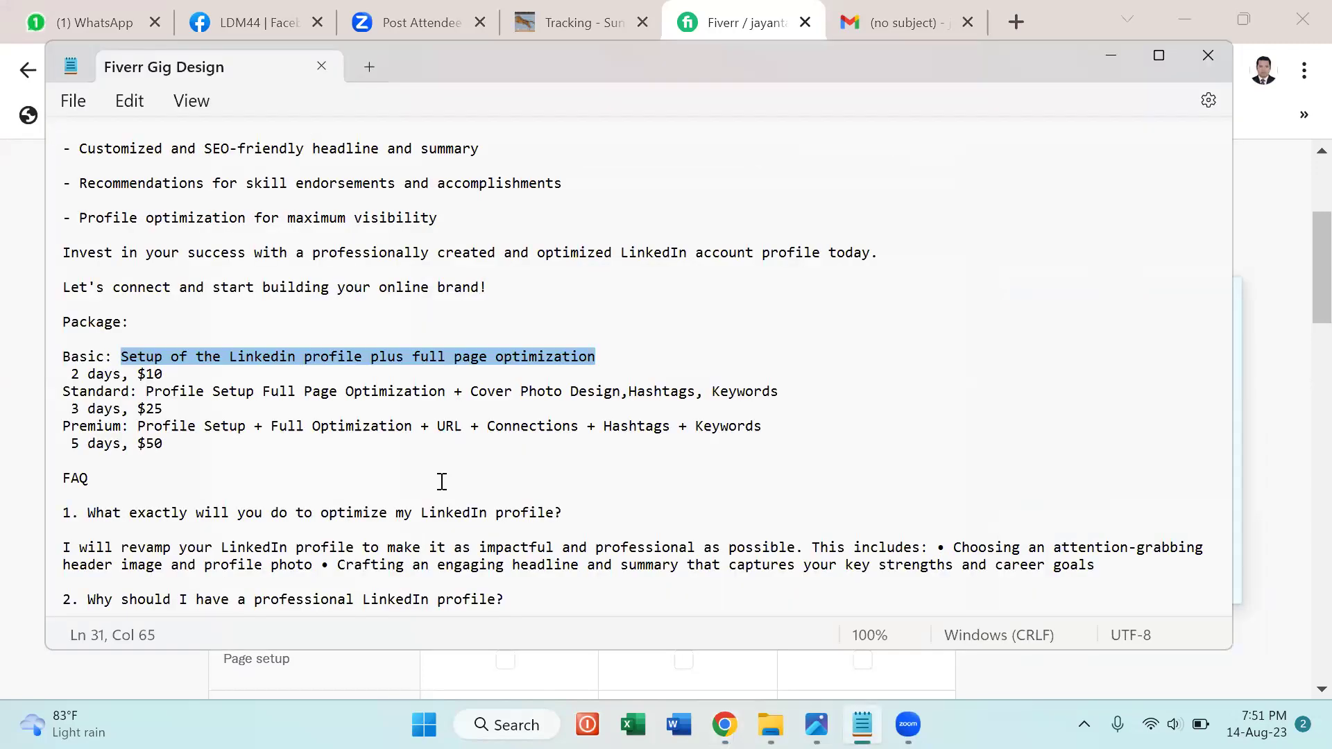
scroll(442, 482, "down", 1)
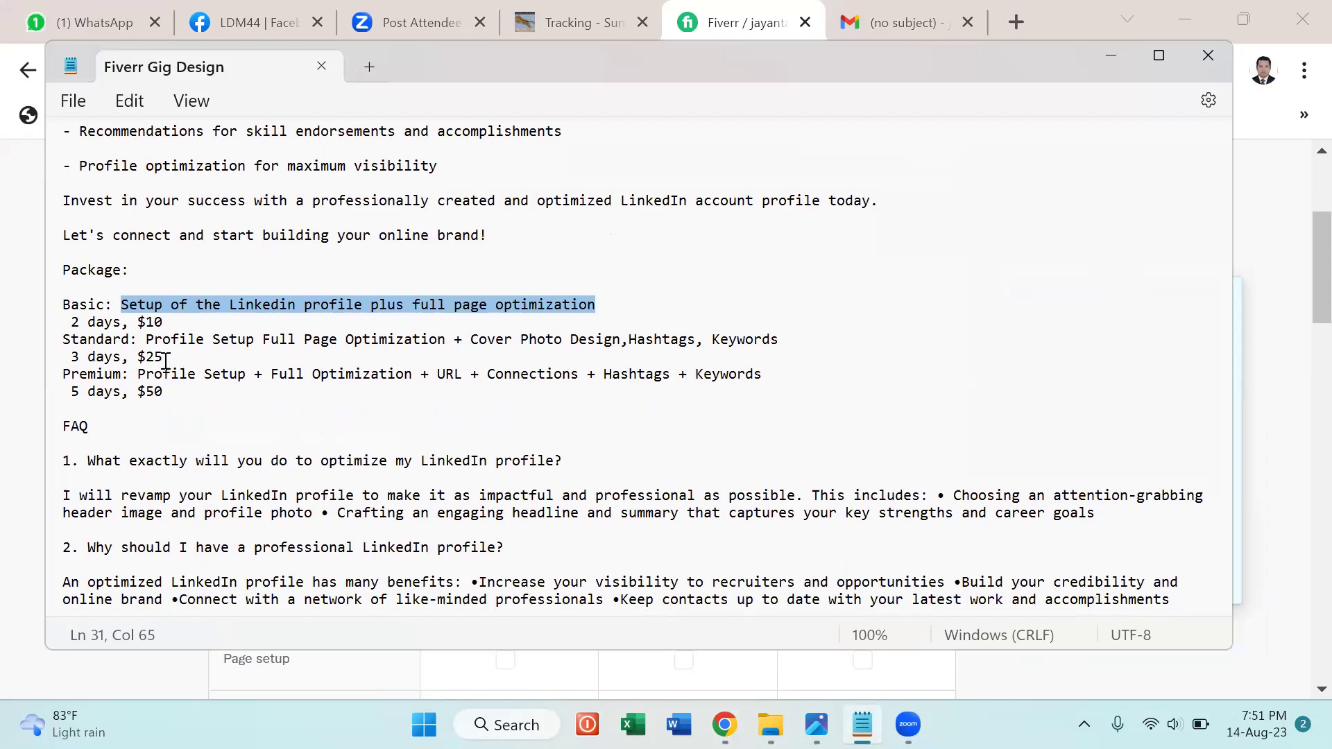
left_click_drag(145, 339, 164, 357)
left_click_drag(535, 327, 957, 346)
key("ctrl+c")
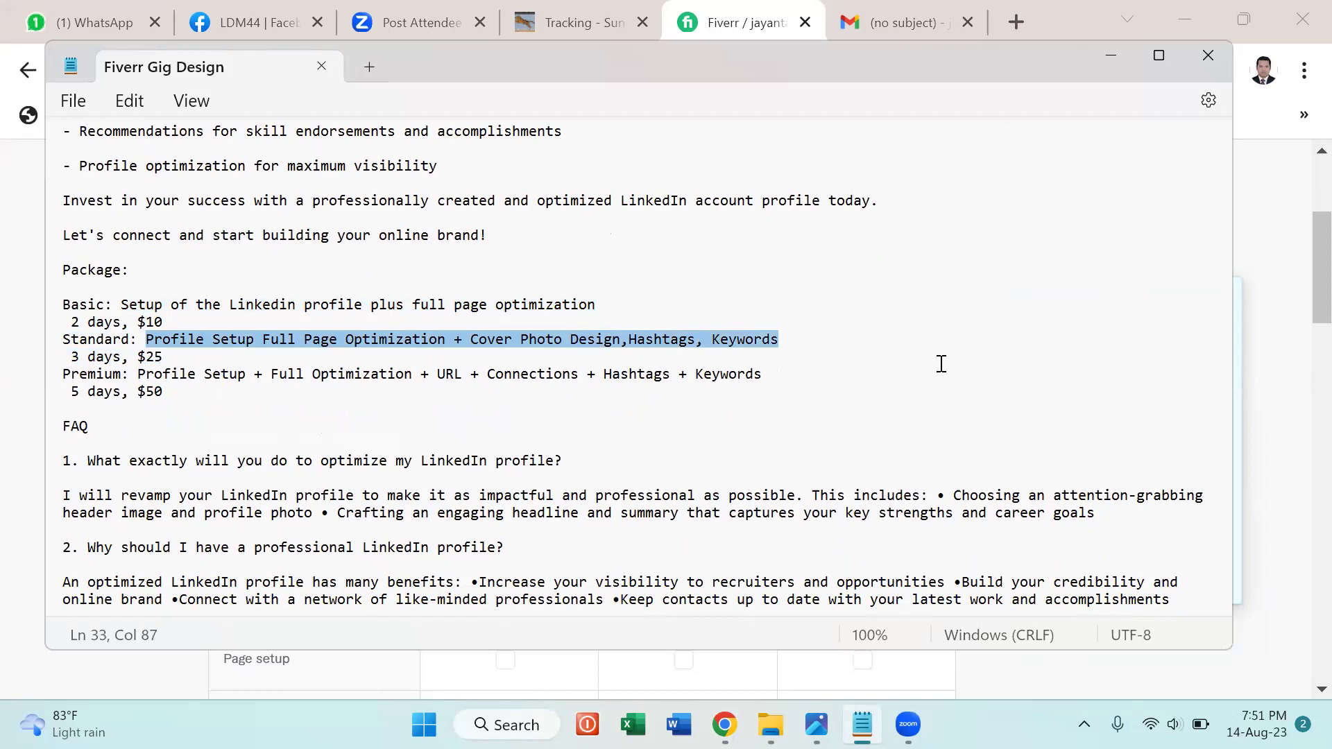
key("alt+Tab")
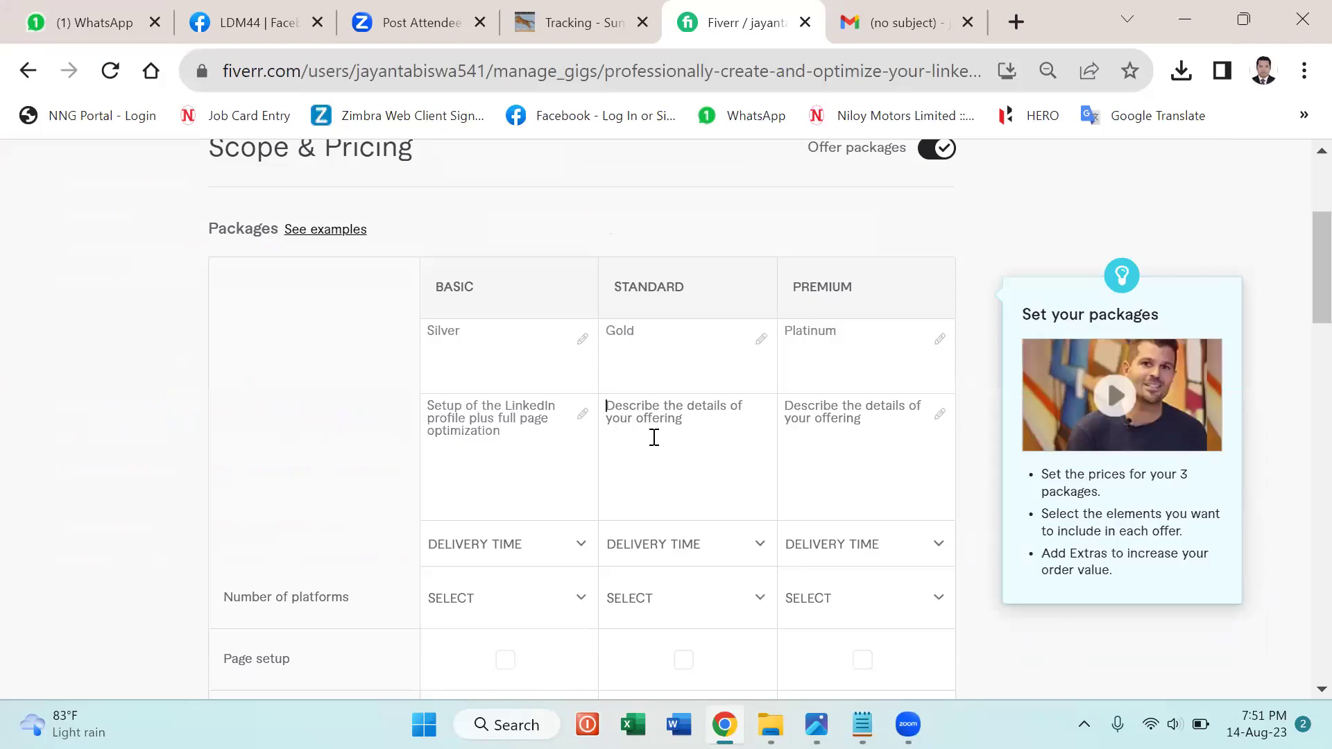
key("ctrl+v")
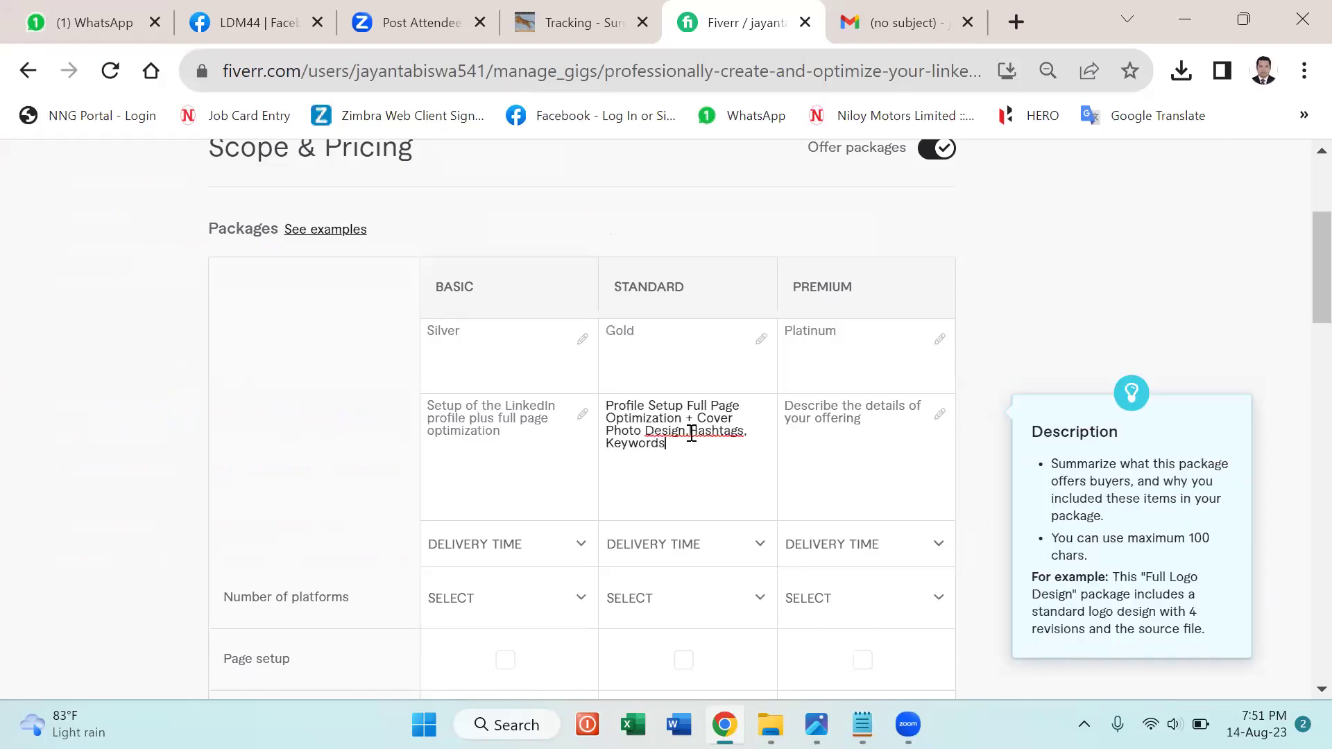
right_click(694, 432)
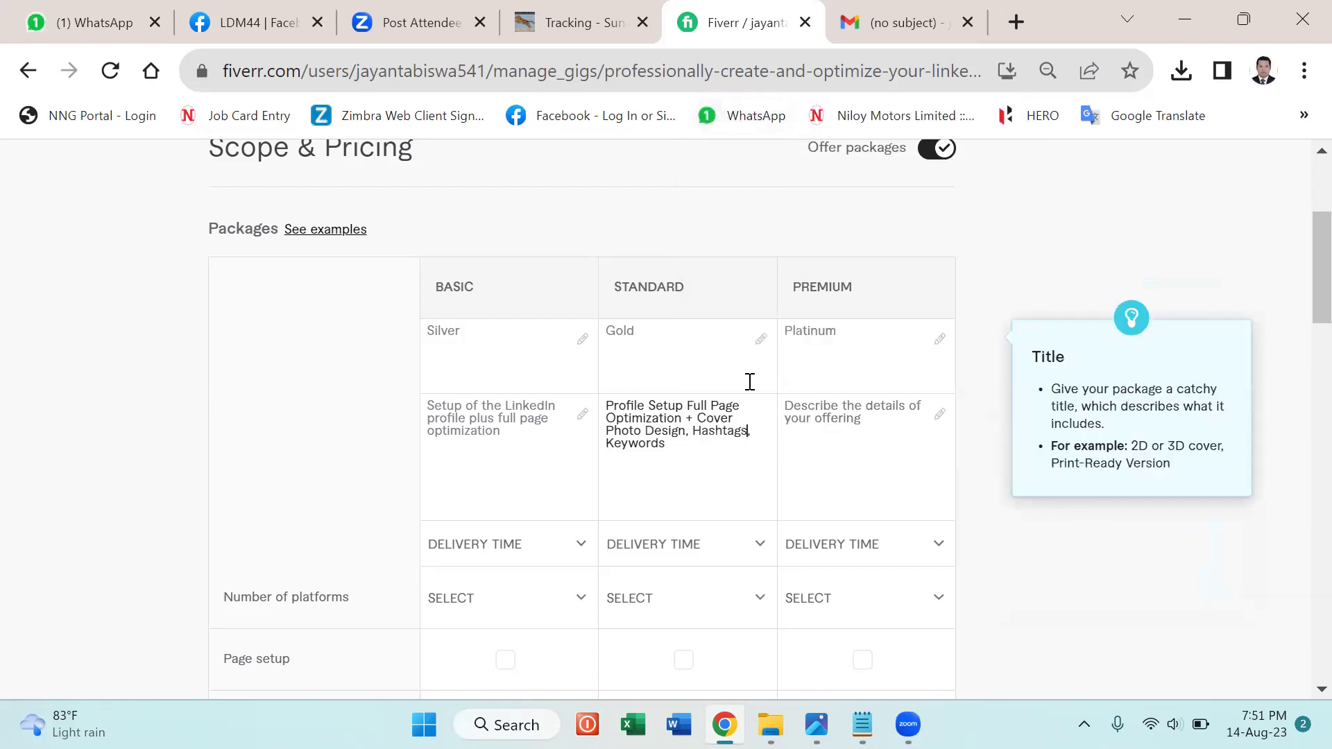
Copy the Premium line from Notepad into the Premium package description.
left_click(830, 440)
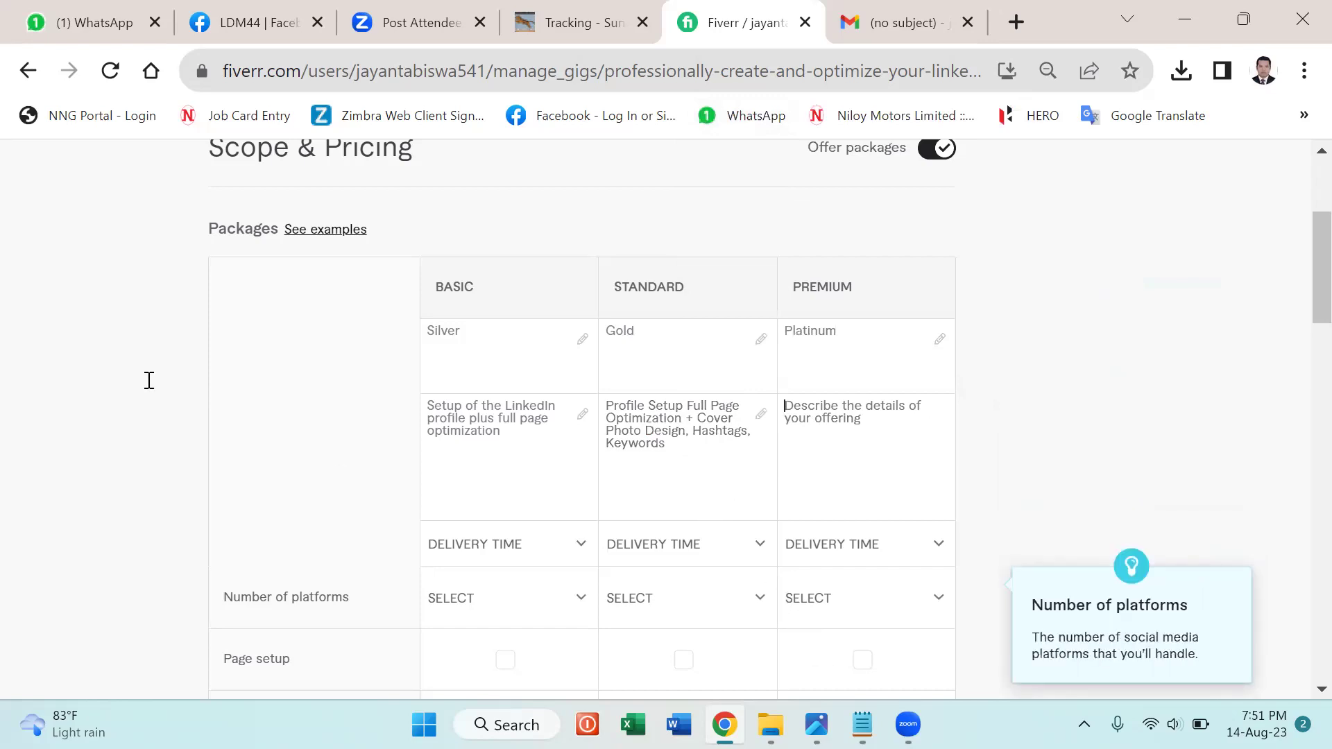
key("alt+Tab")
left_click_drag(137, 374, 761, 380)
key("ctrl+c")
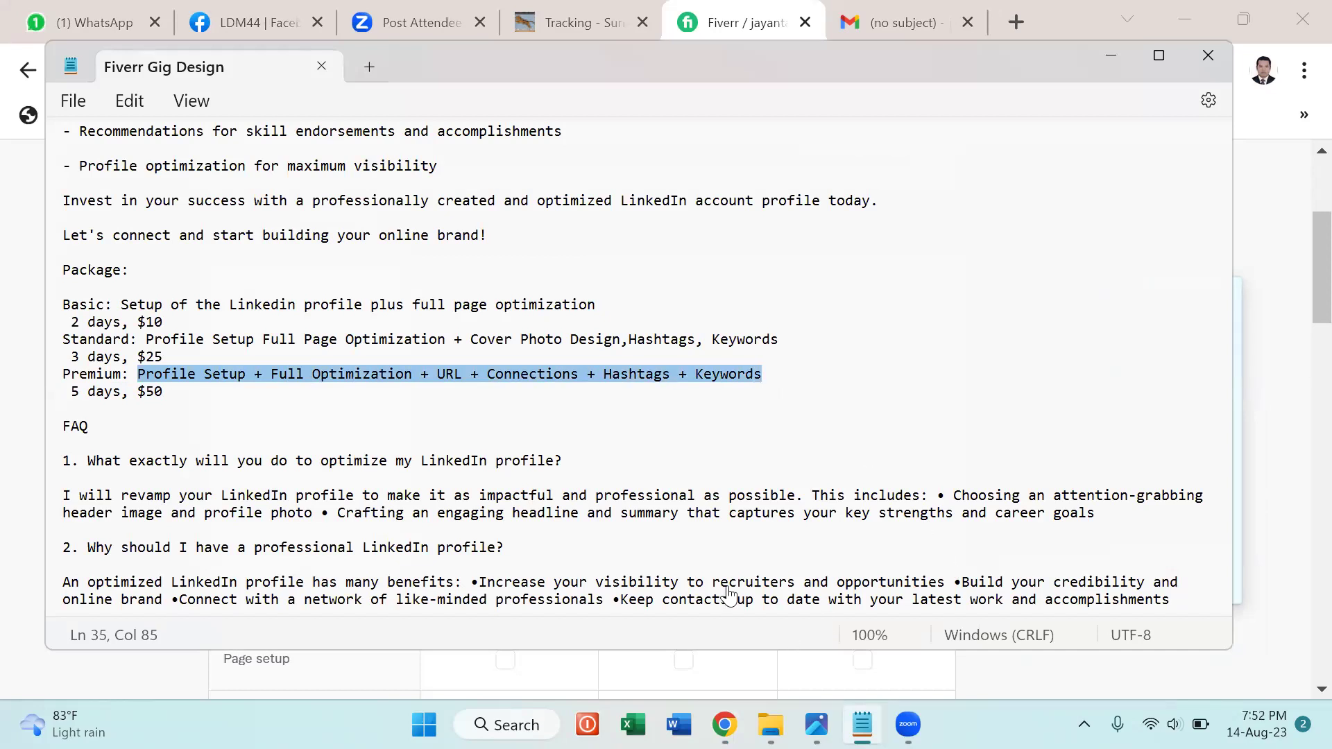
key("alt+Tab")
key("ctrl+v")
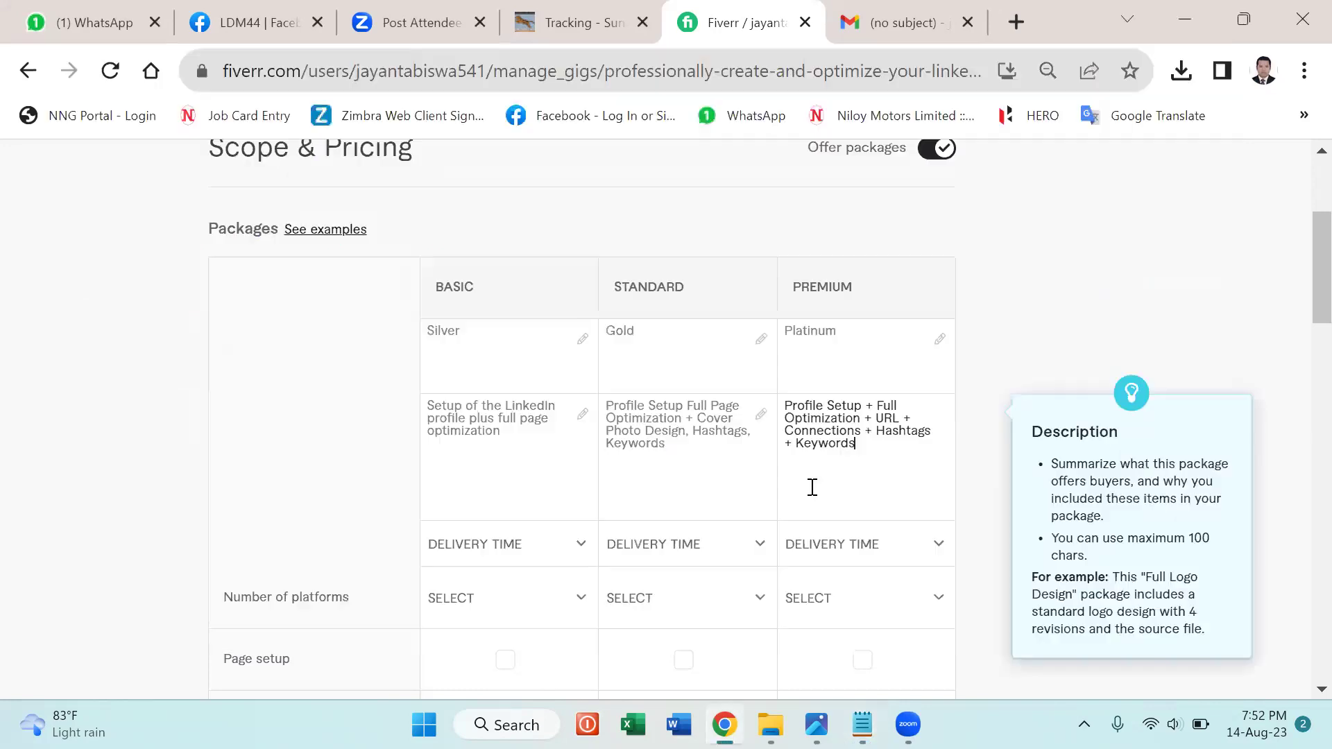
left_click(747, 482)
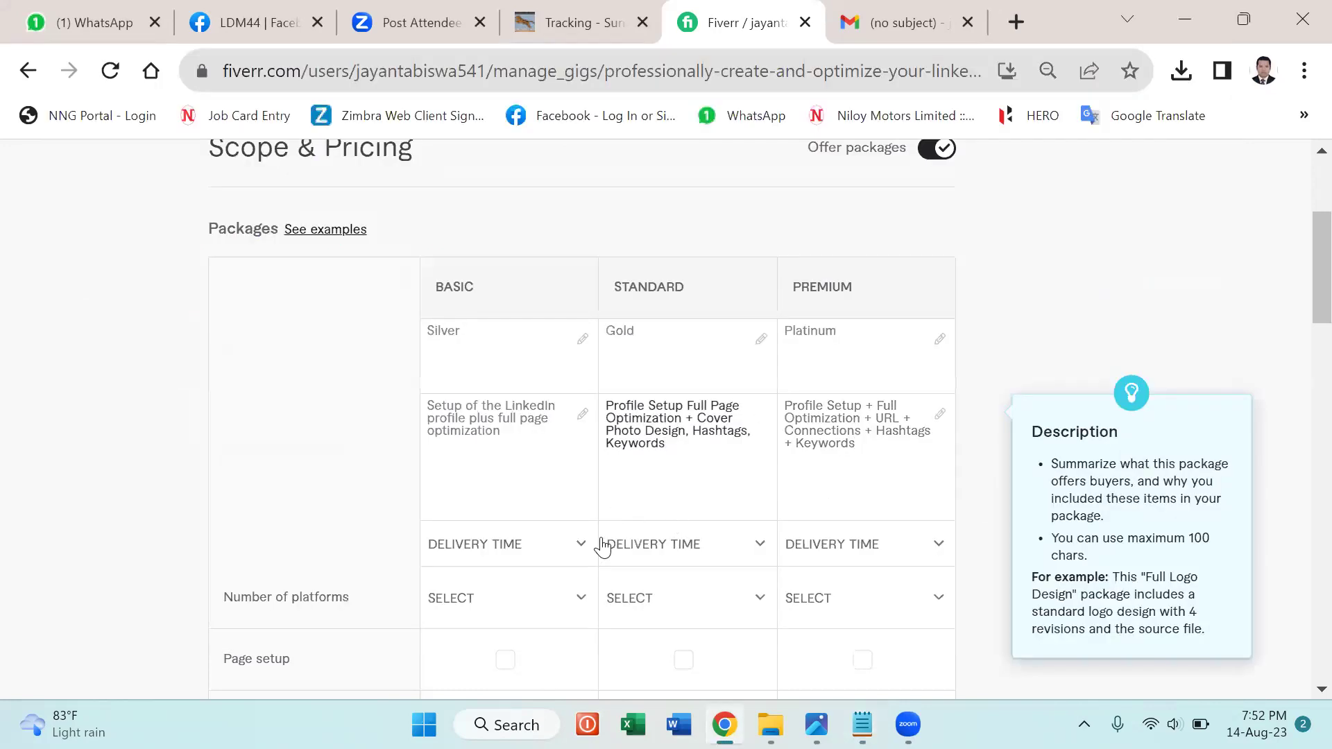
left_click(577, 544)
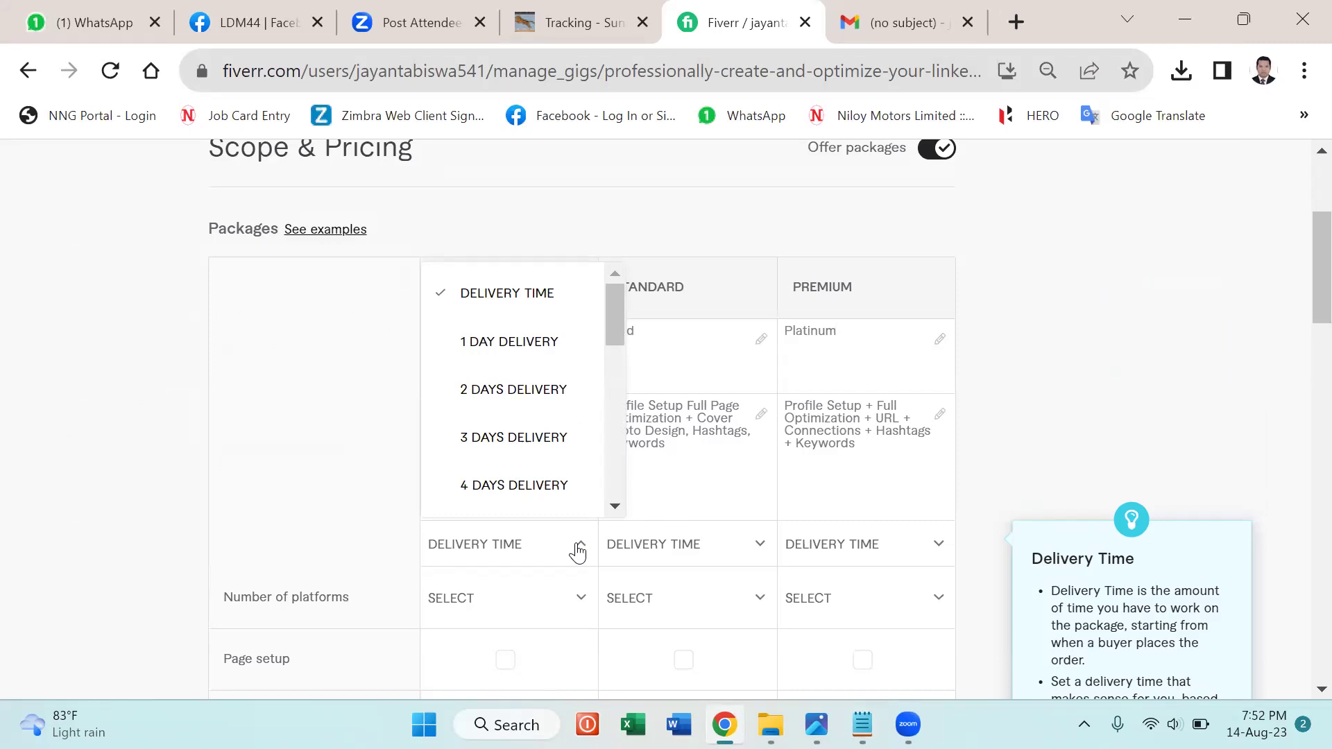
Set delivery times to 2 days for Basic, 3 for Standard and 5 for Premium.
left_click(507, 389)
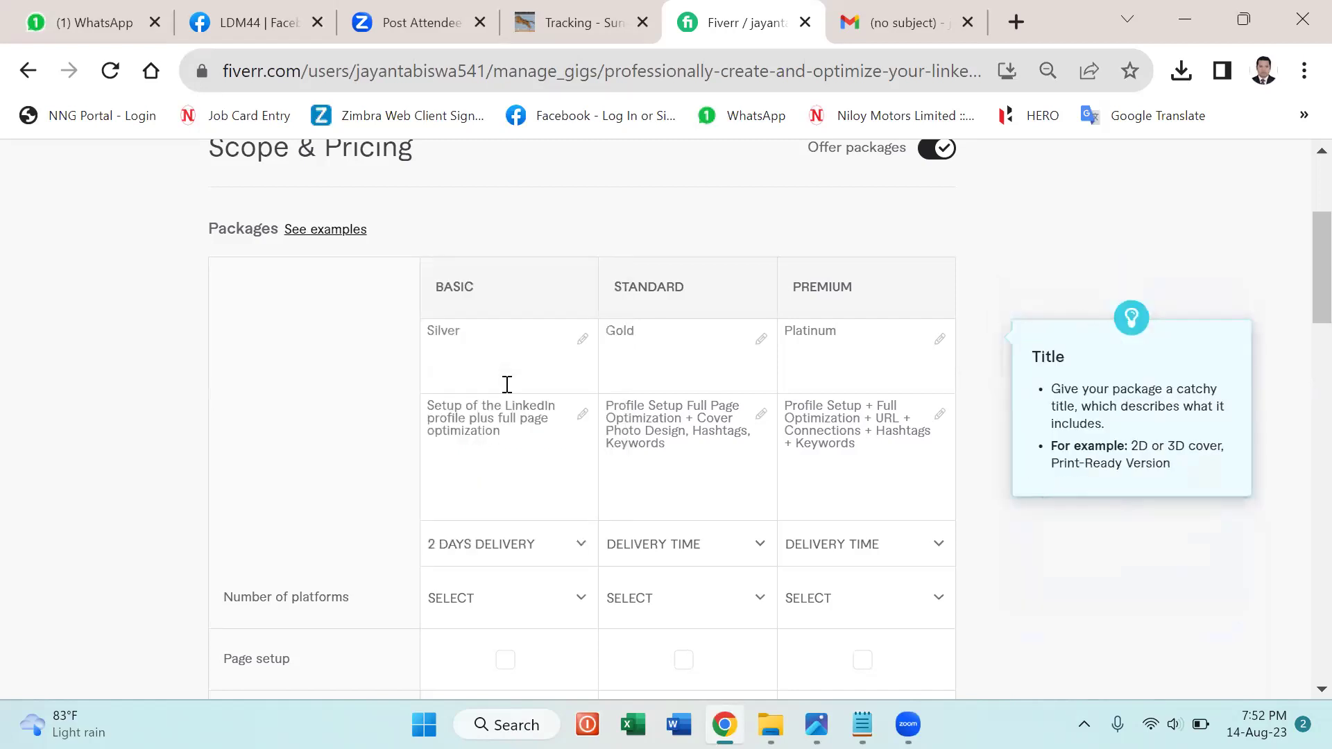
left_click(732, 558)
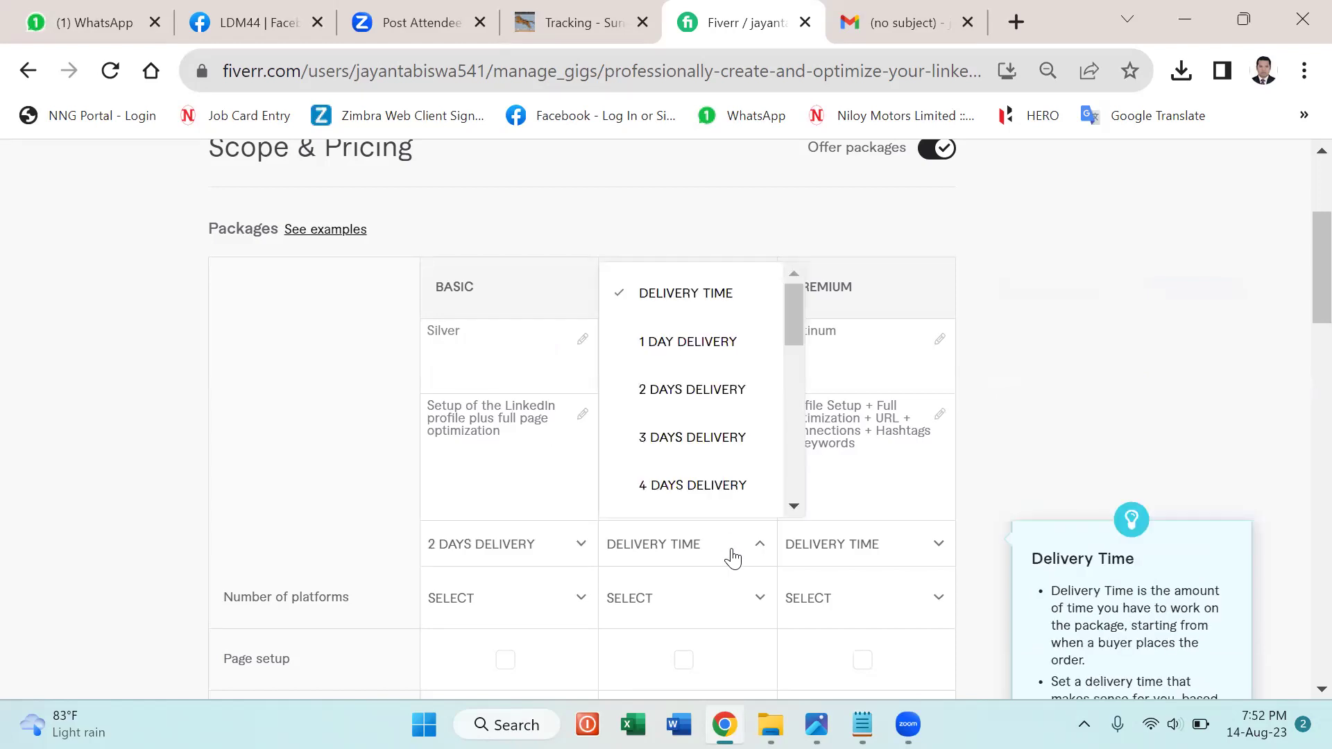
left_click(668, 437)
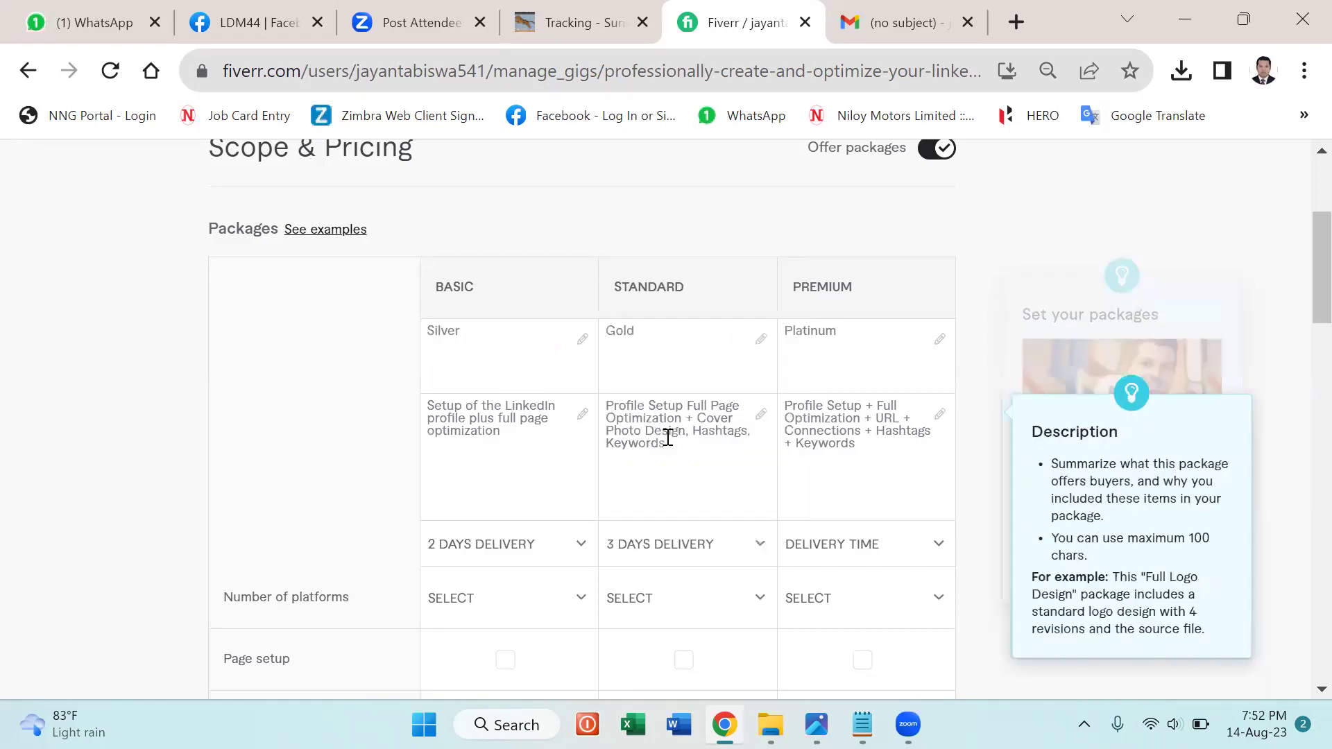
left_click(853, 546)
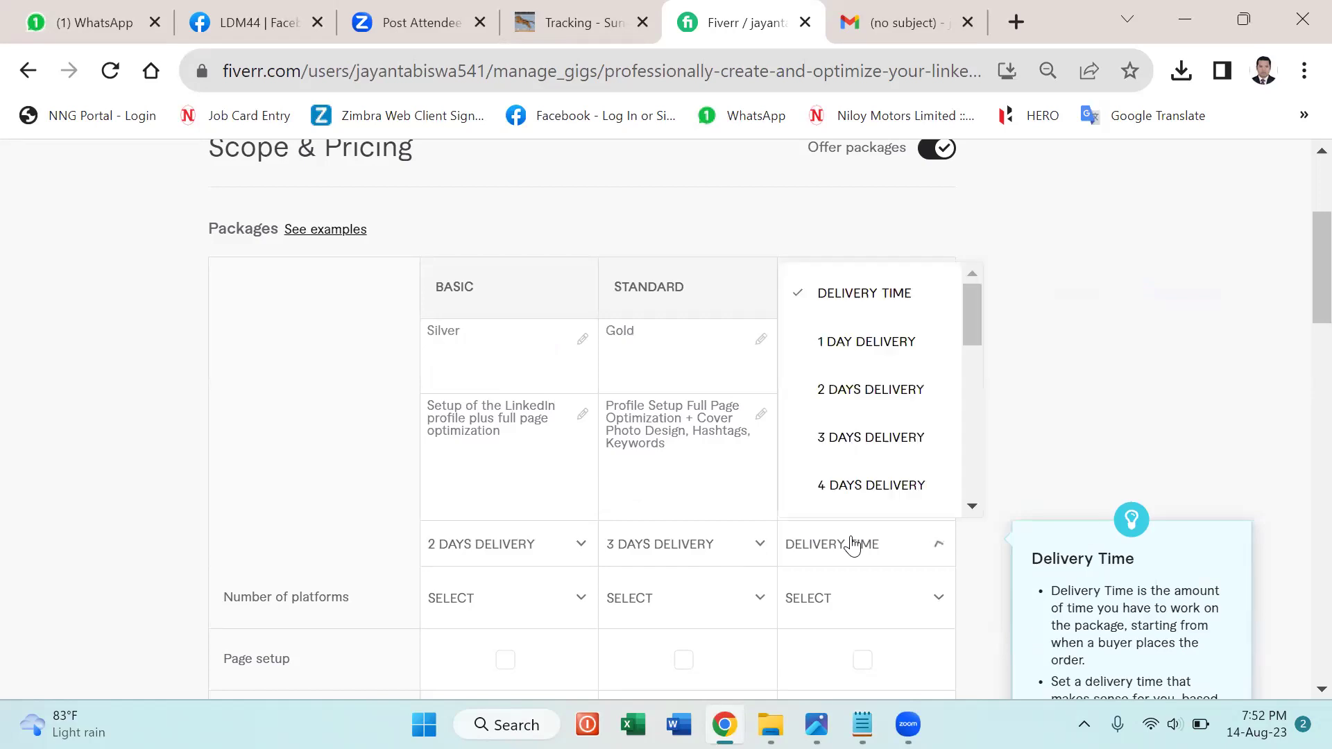
left_click(848, 486)
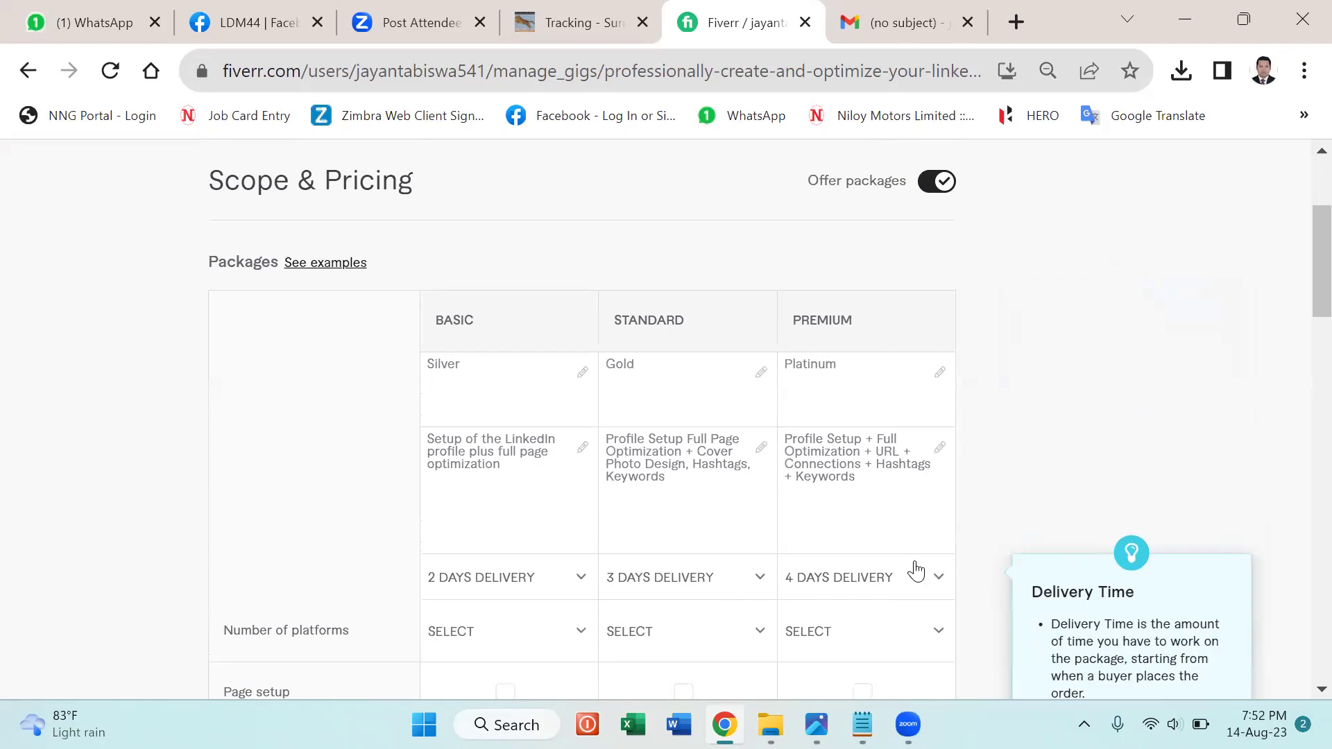
left_click(925, 563)
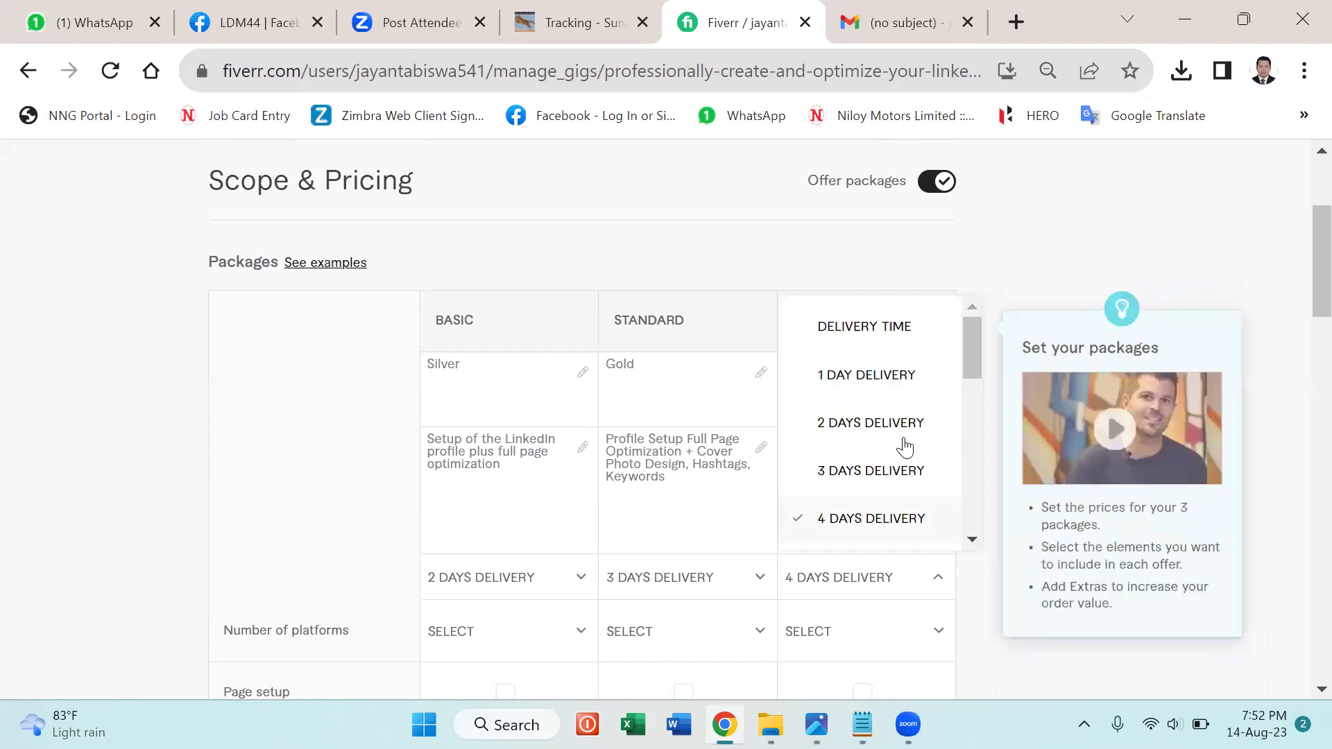
scroll(874, 479, "down", 1)
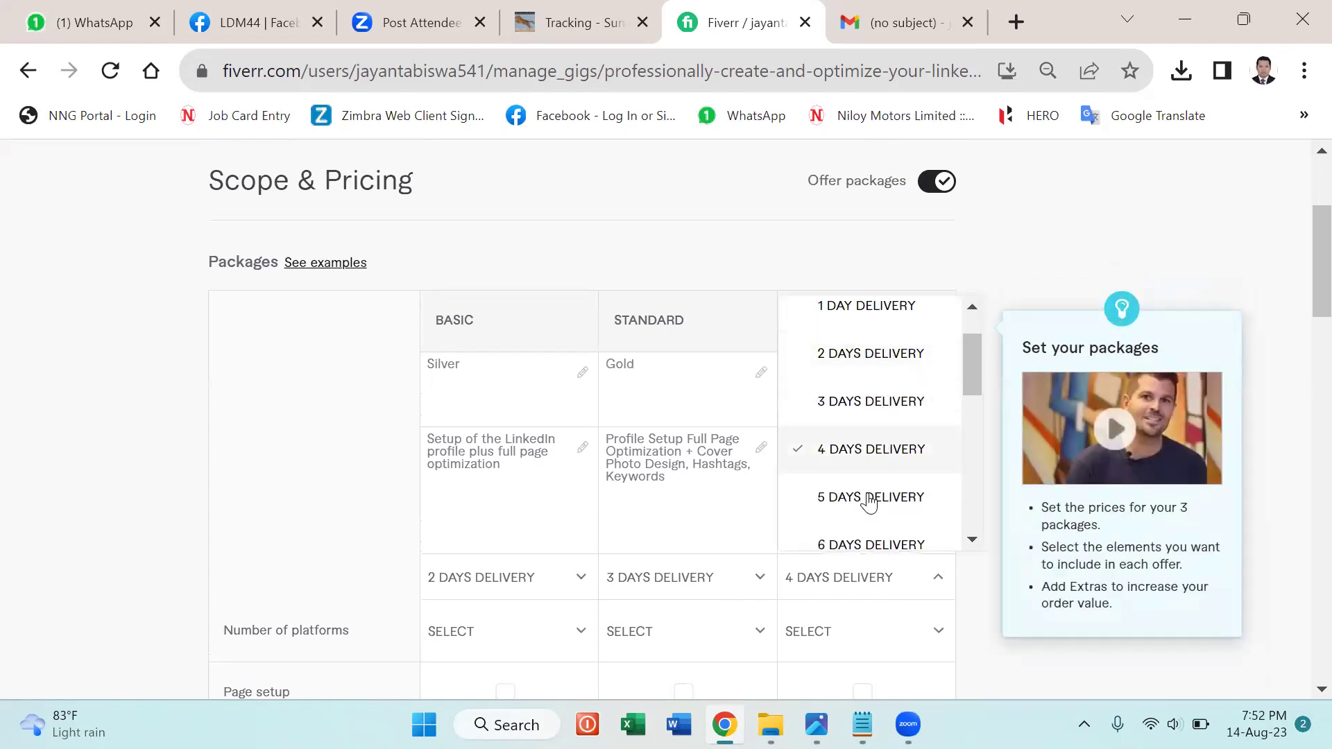
left_click(868, 494)
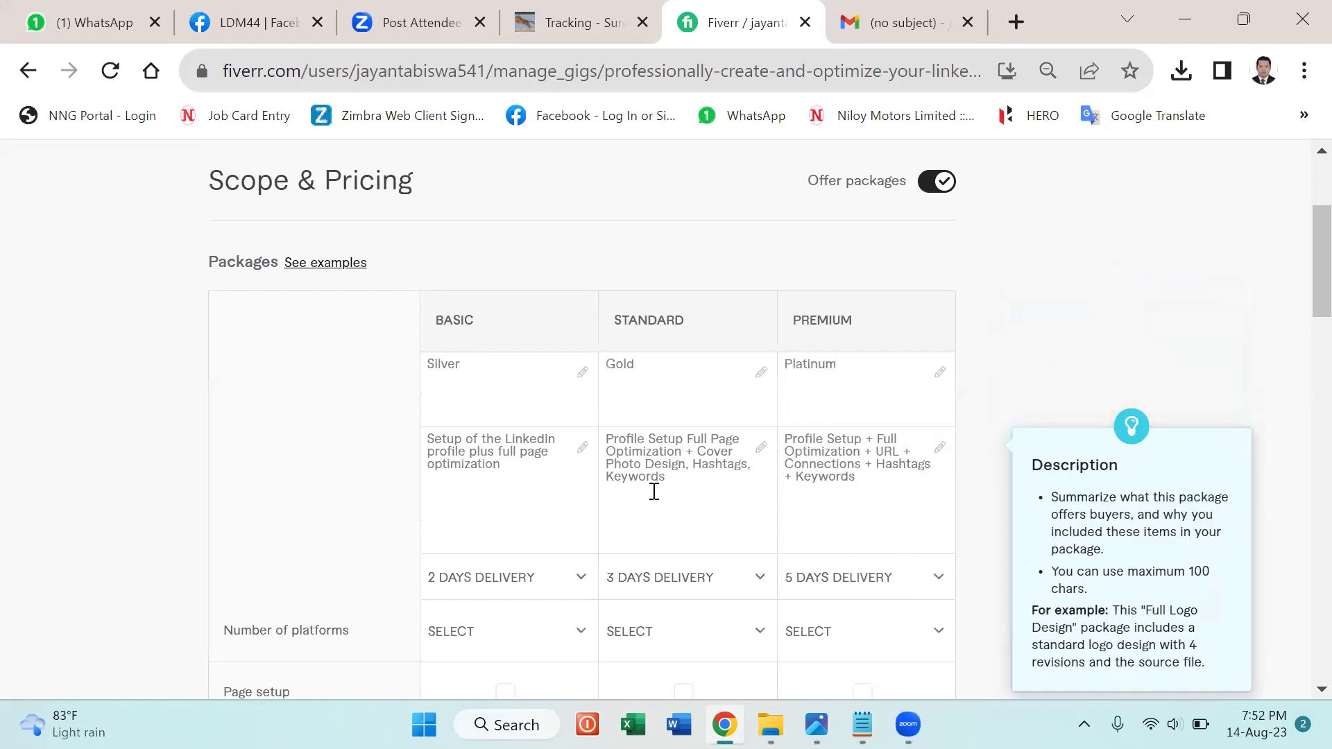
scroll(487, 617, "down", 2)
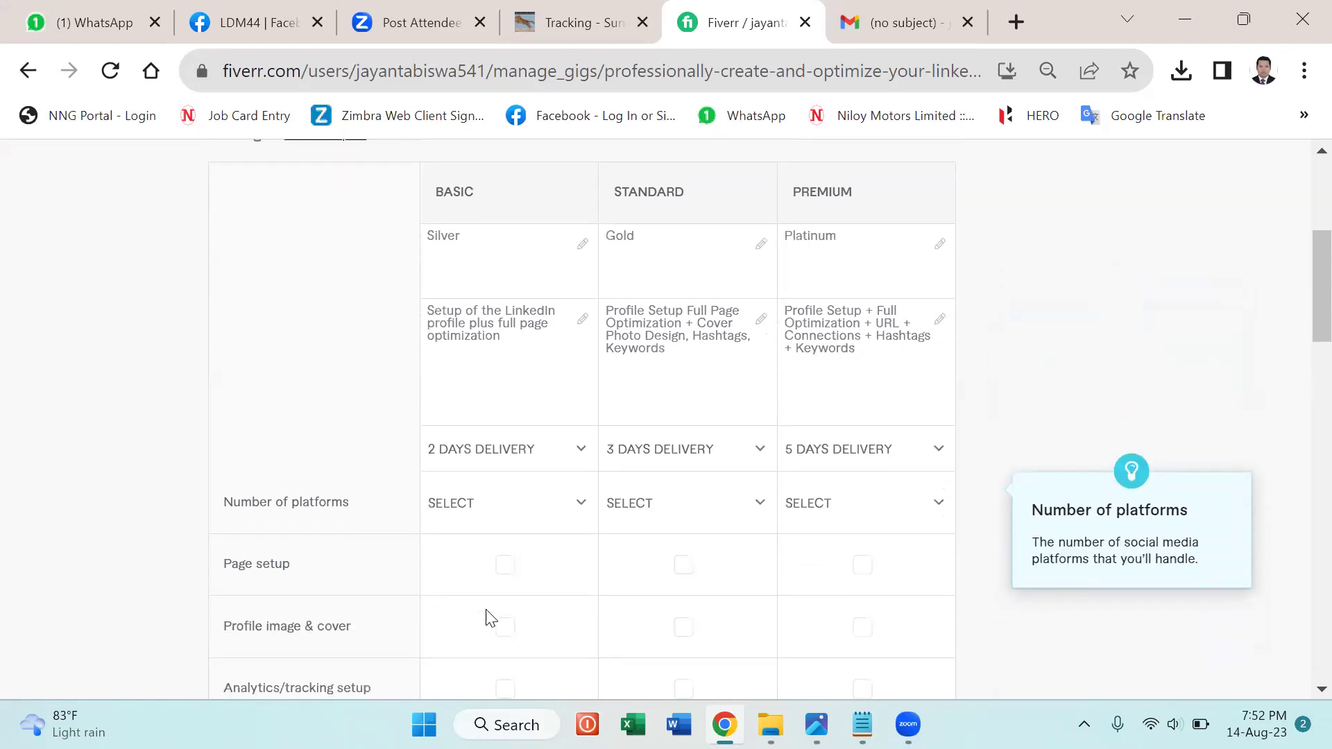
Choose 1 for Number of platforms in all three packages.
left_click(578, 490)
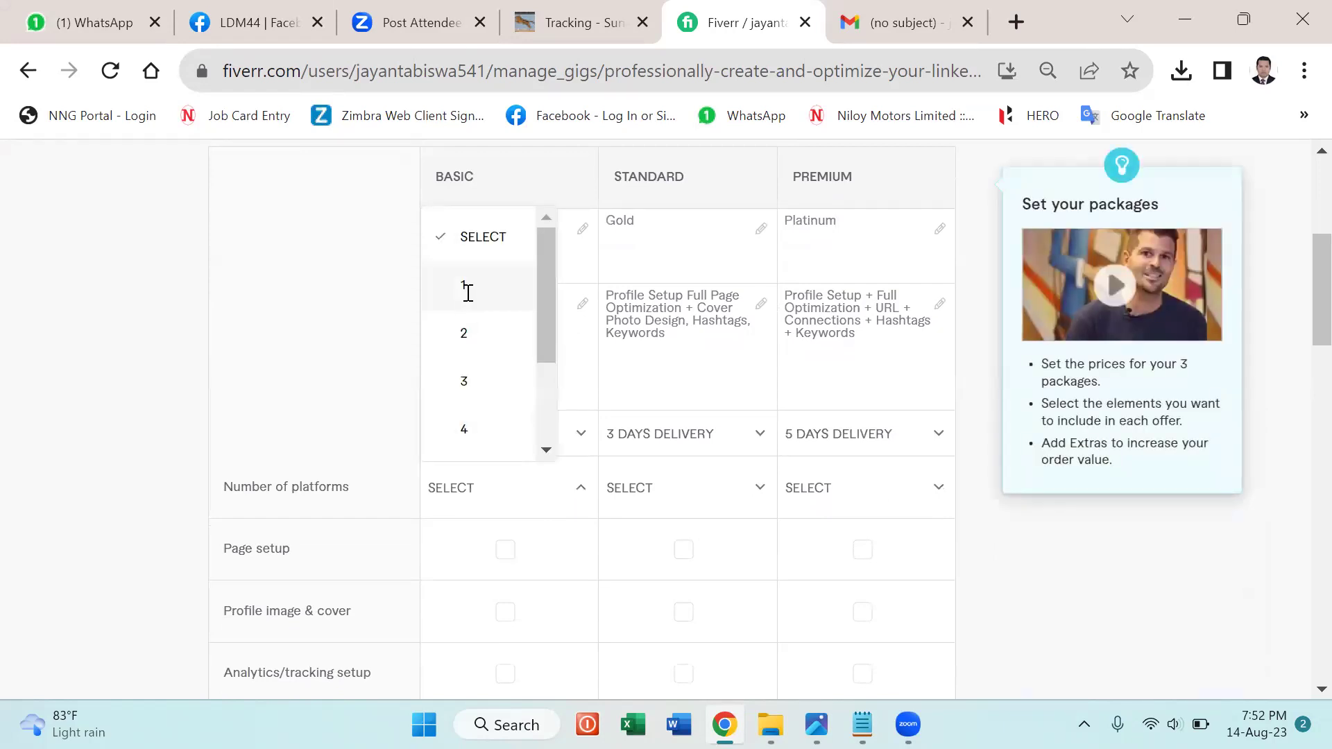
left_click(632, 425)
left_click(639, 486)
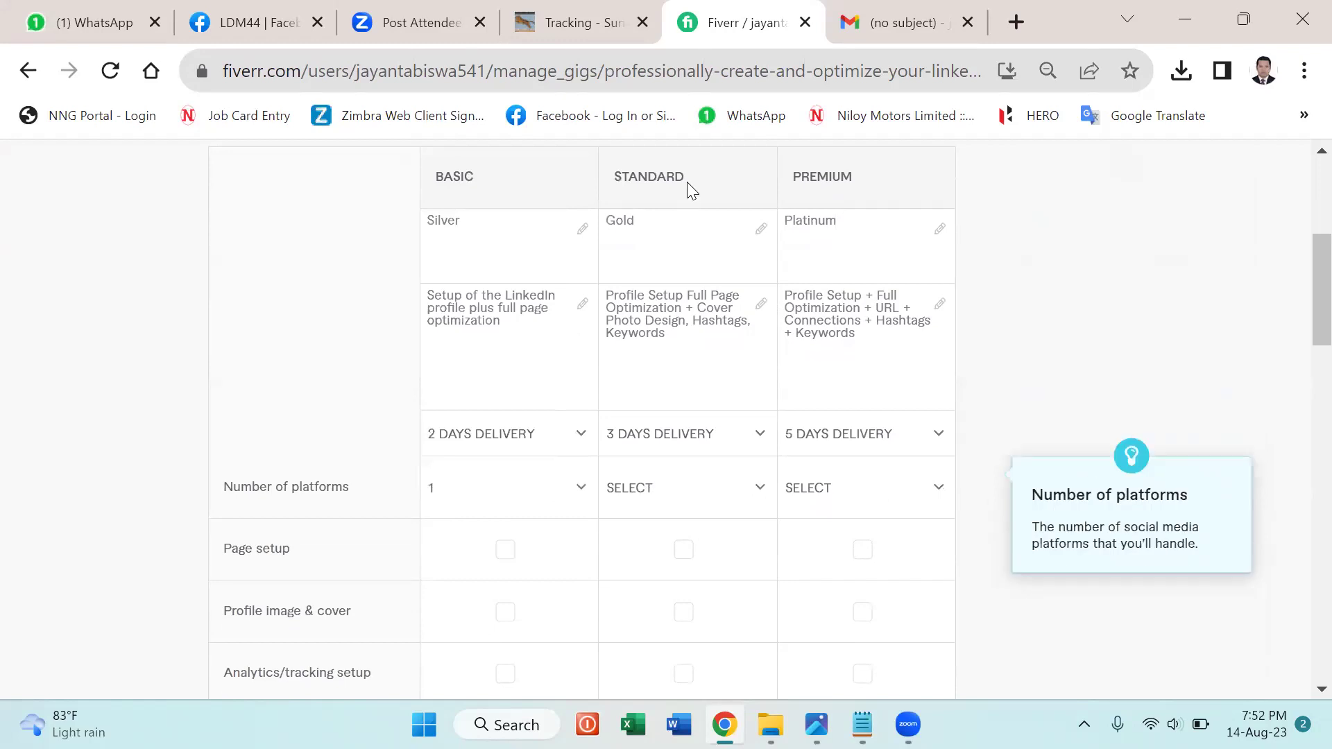
left_click(660, 283)
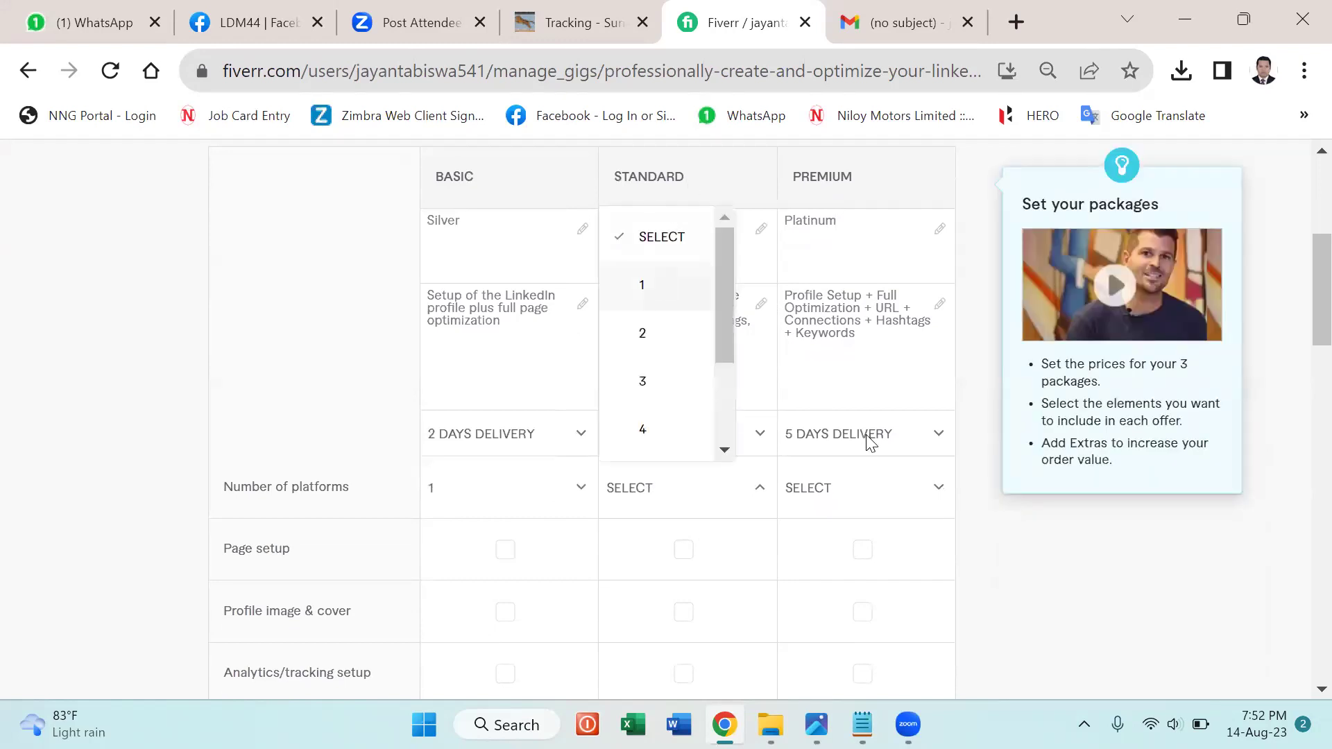
left_click(873, 487)
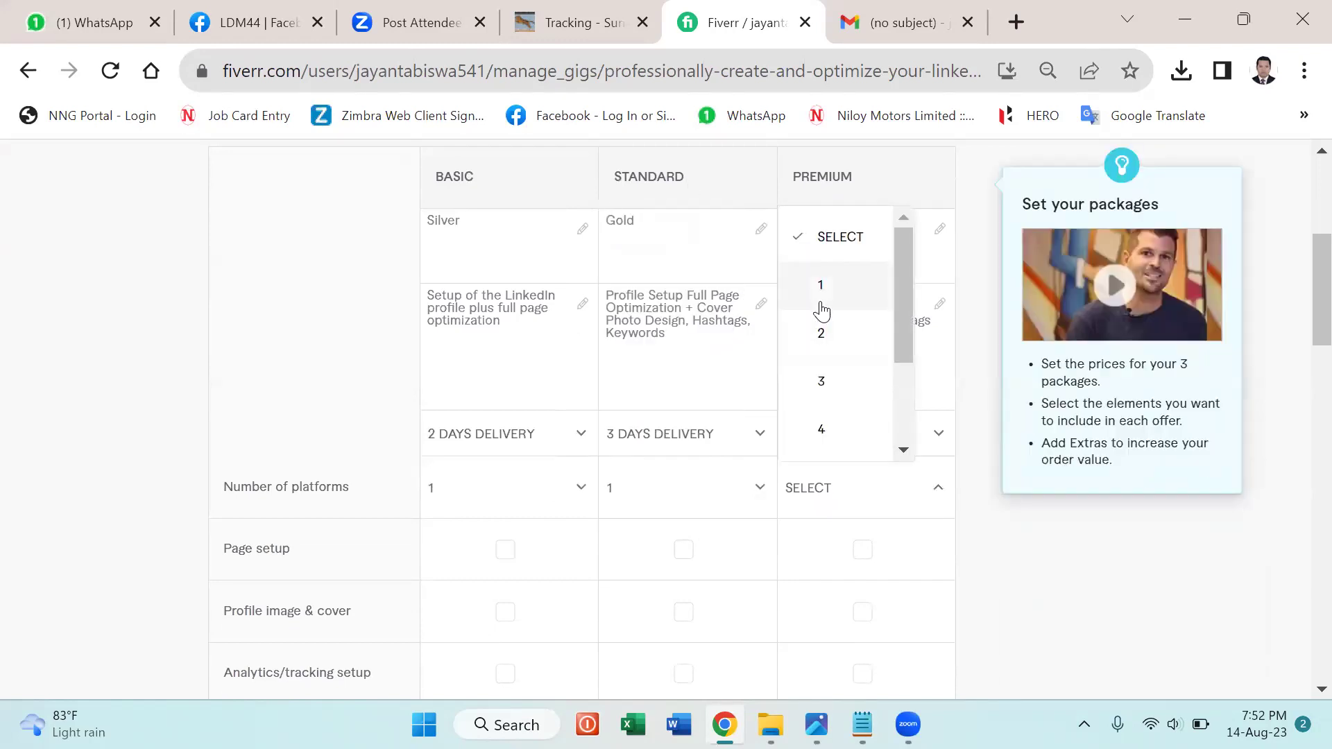
left_click(821, 302)
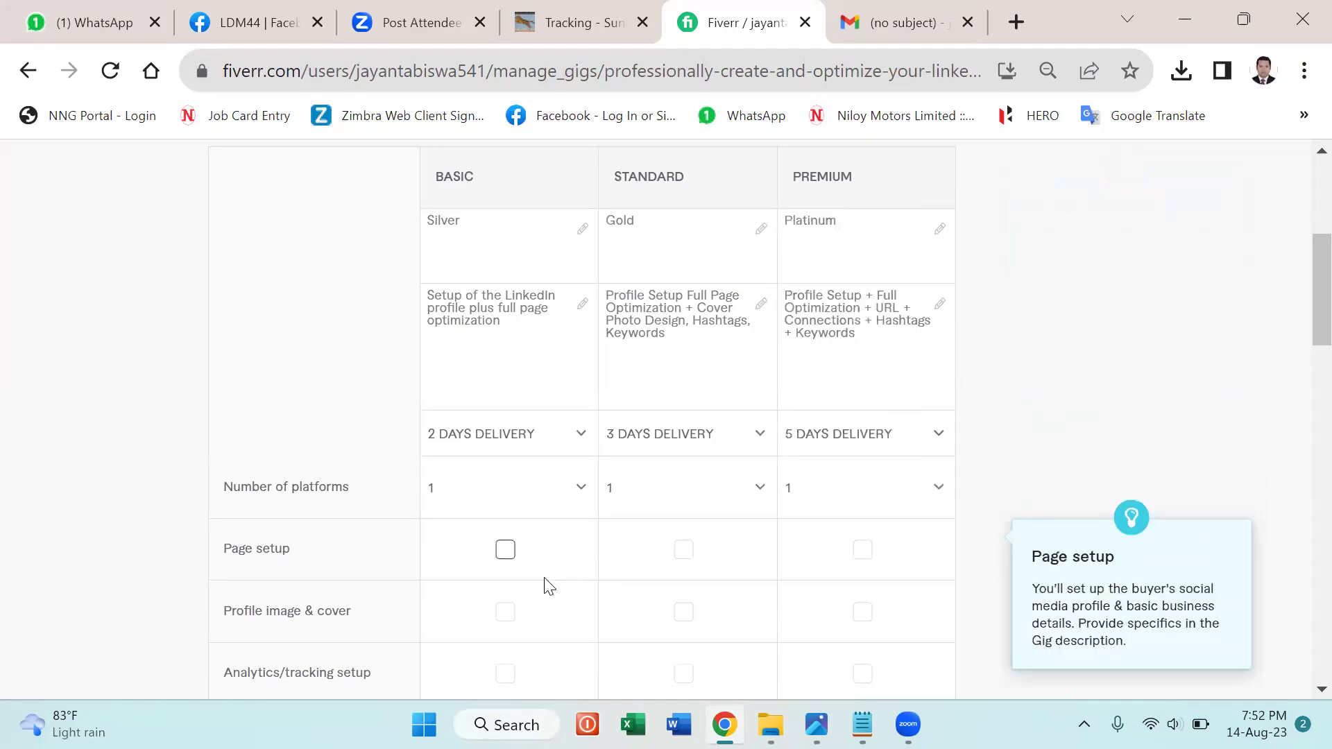
Tick Page setup for all packages and Profile image & cover for Standard and Premium.
scroll(545, 586, "down", 1)
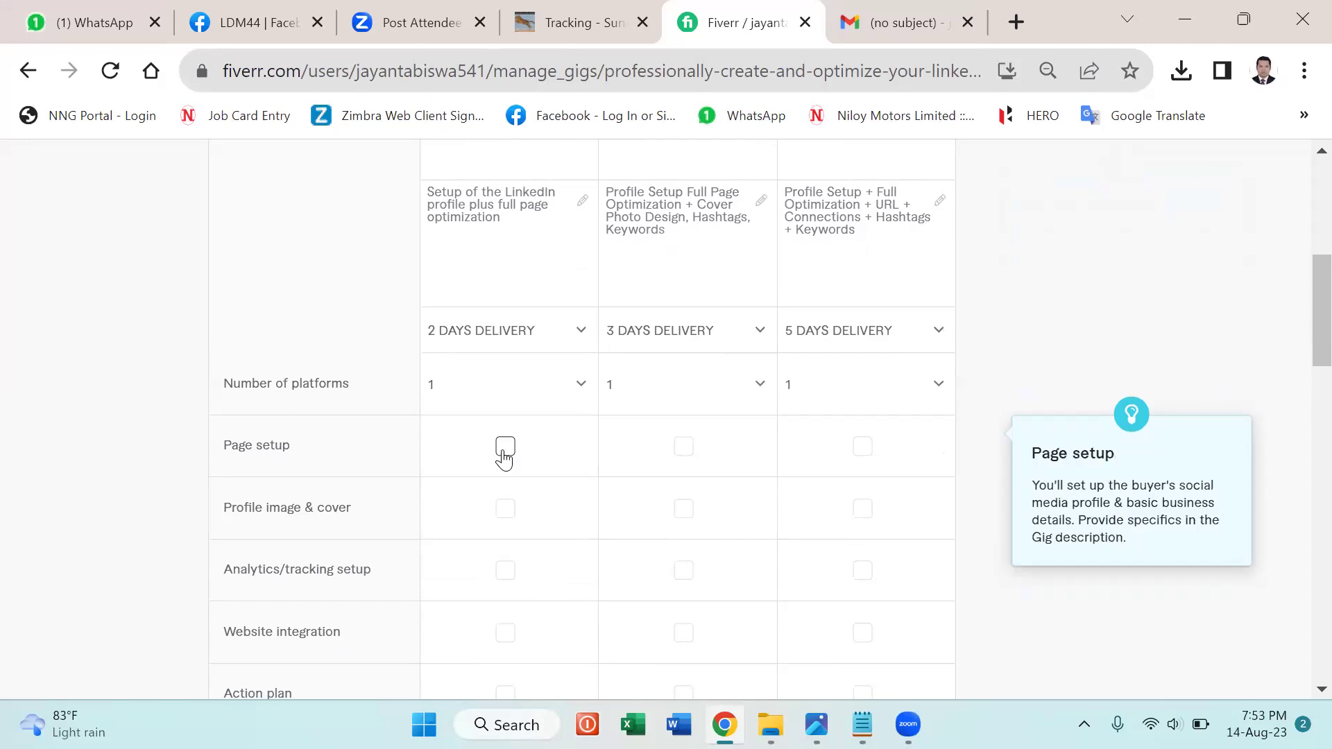
left_click(685, 448)
left_click(861, 448)
left_click(503, 455)
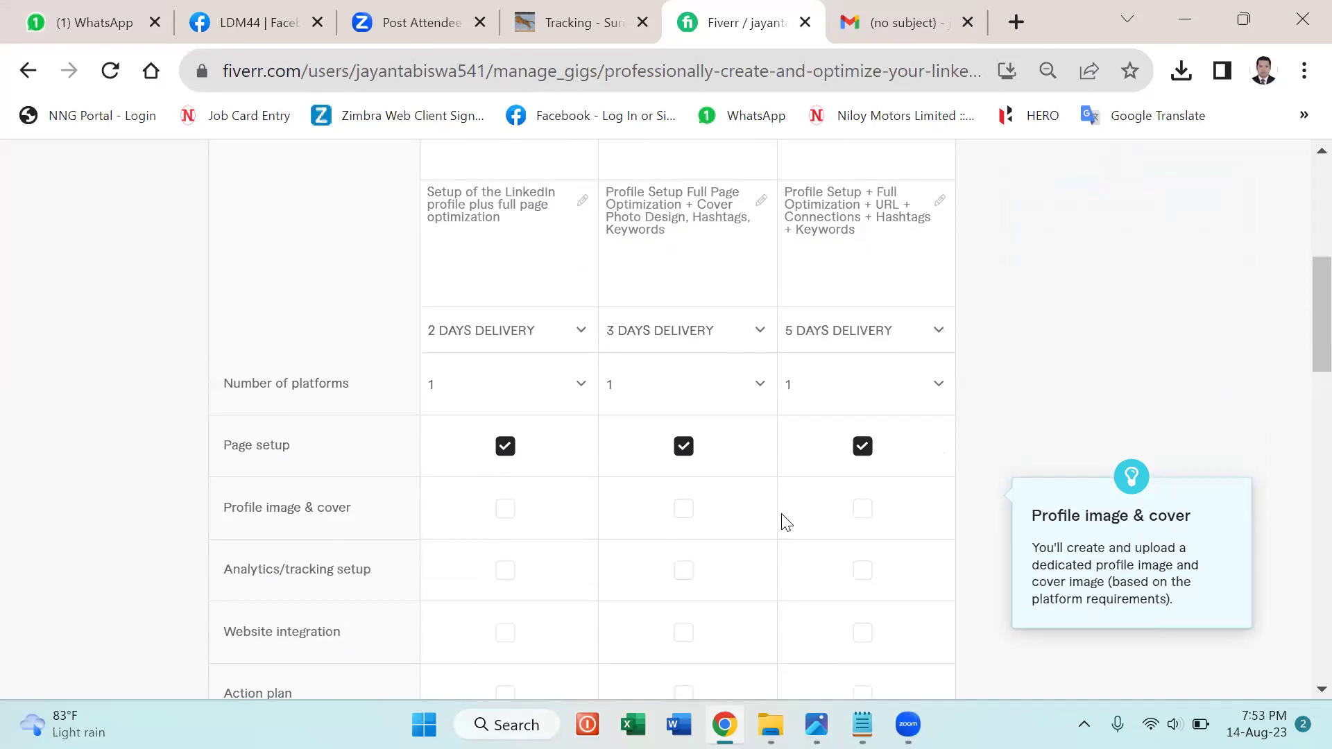
left_click(863, 510)
left_click(684, 512)
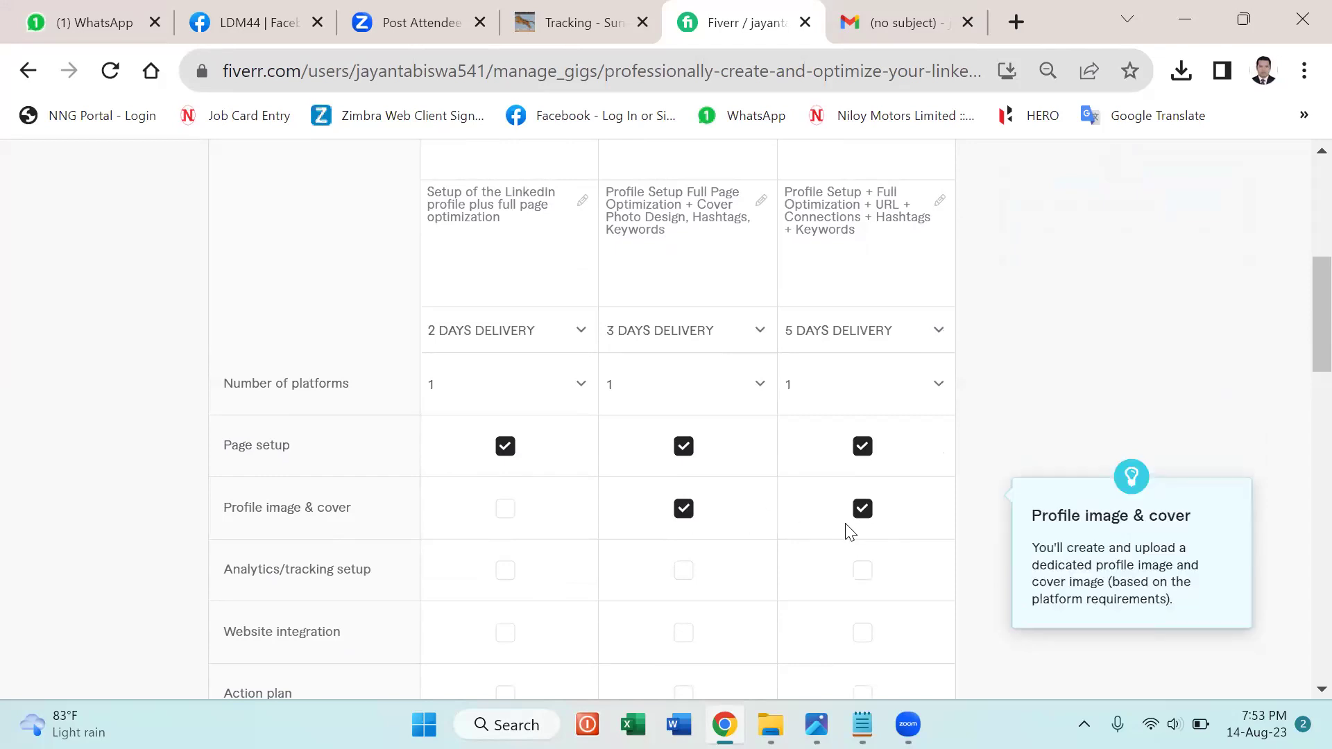
Tick Analytics/tracking and Website integration for Premium, and Action plan for Standard and Premium.
scroll(850, 532, "down", 2)
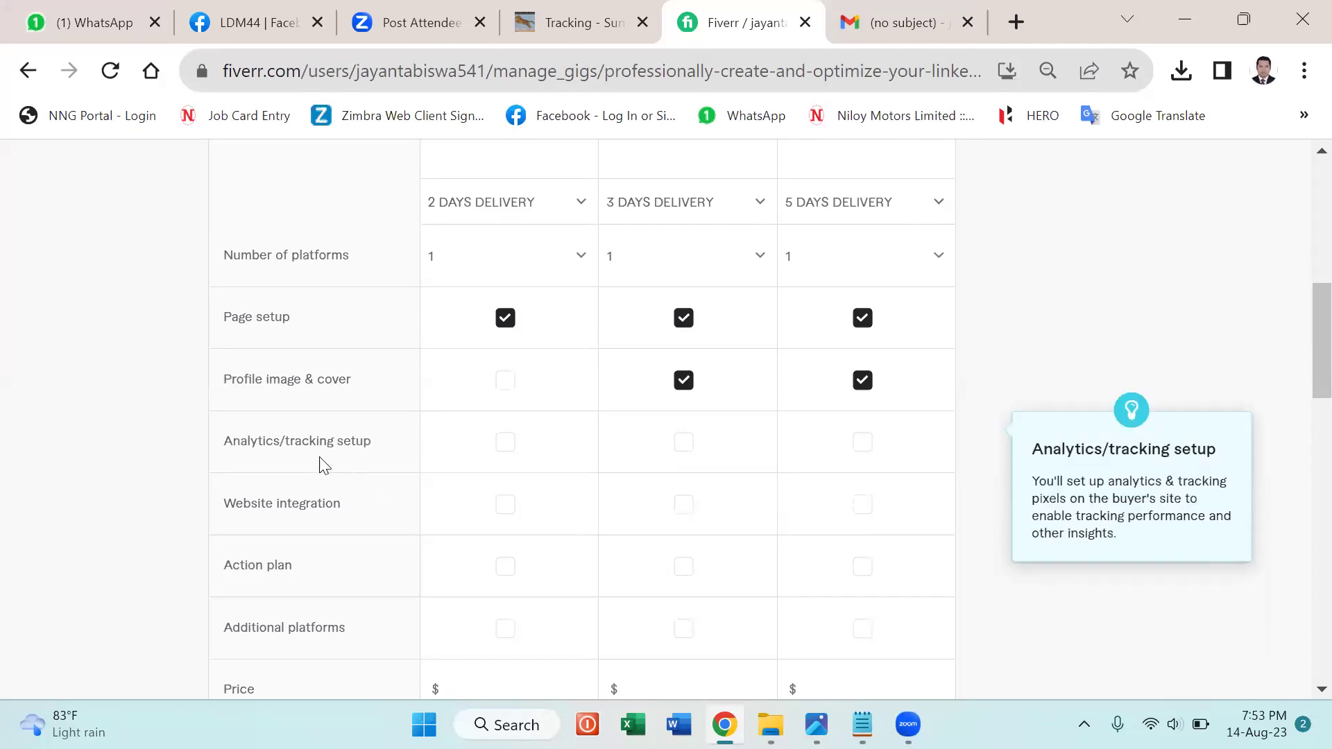
left_click(862, 446)
left_click(864, 511)
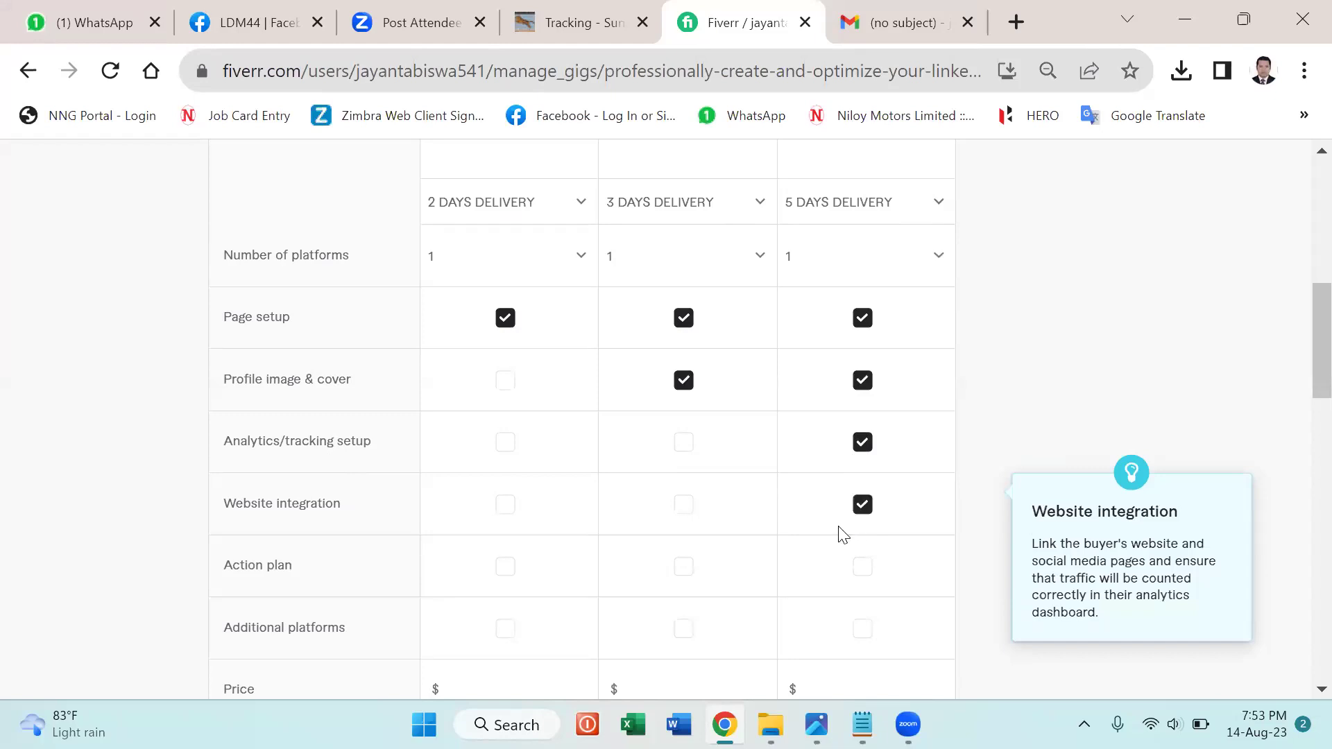
left_click(670, 576)
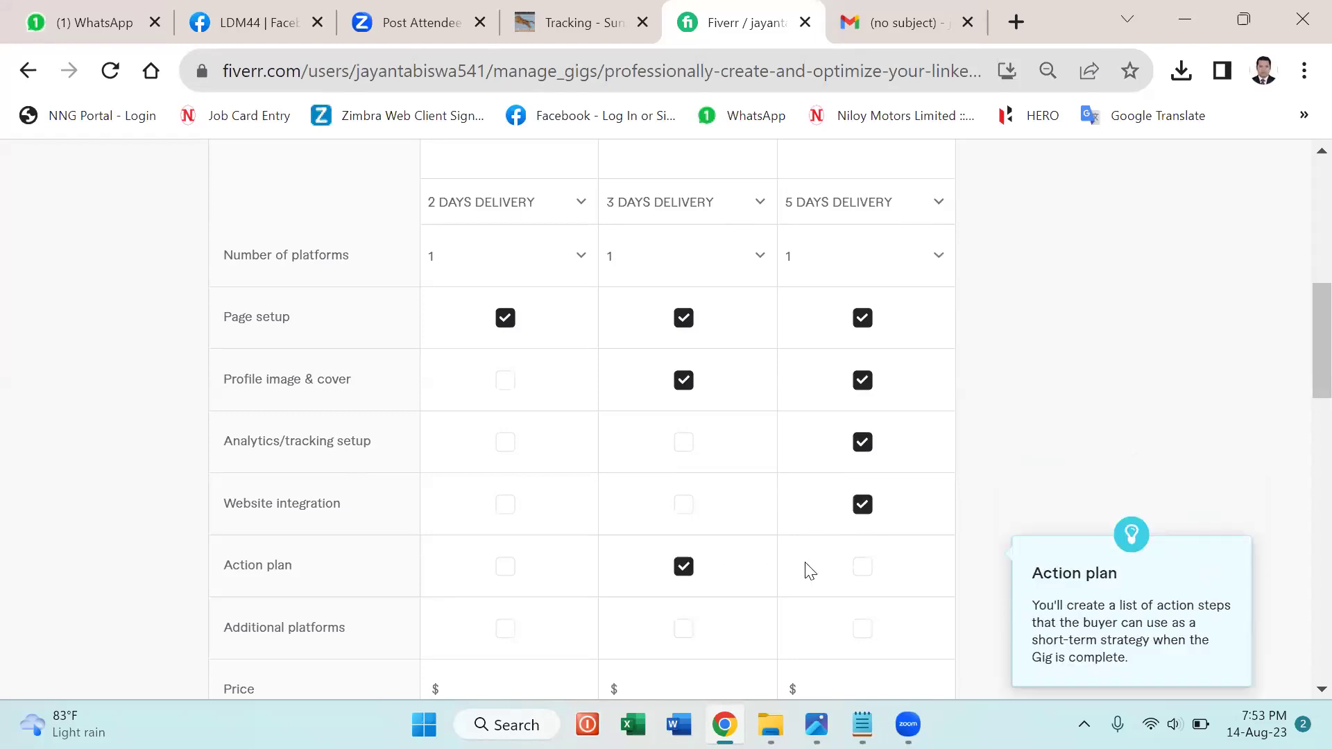
left_click(862, 570)
scroll(859, 574, "down", 5)
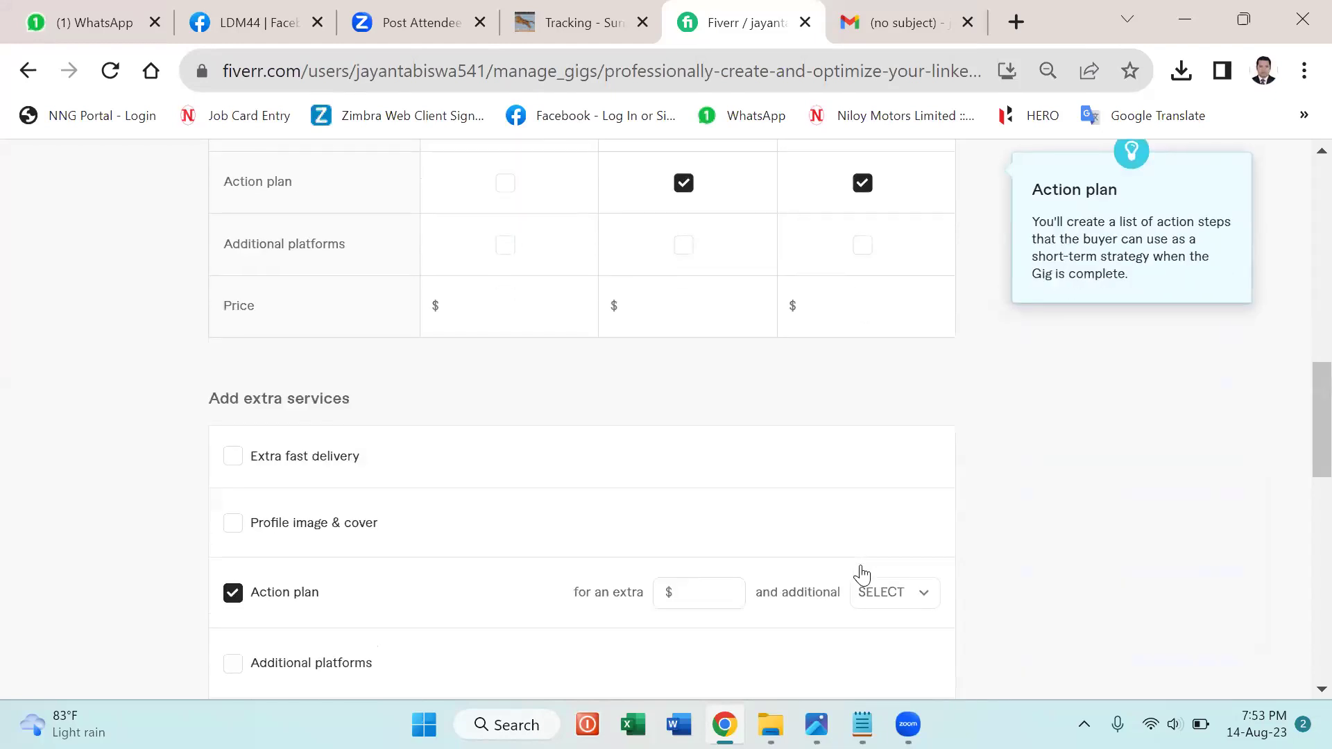
scroll(847, 529, "up", 4)
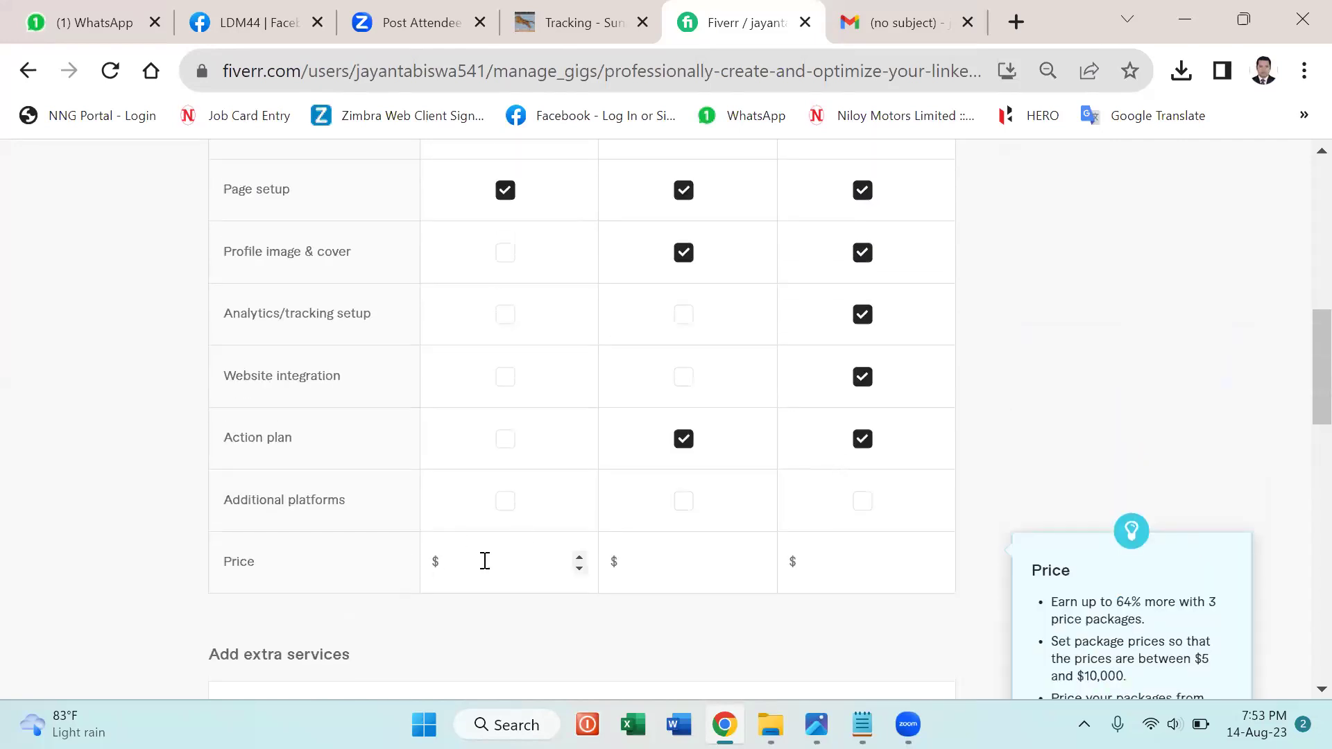
Start the Basic package price with its spinner, leaving it at $5.
left_click(580, 557)
left_click(580, 557)
scroll(580, 559, "down", 1)
scroll(583, 561, "up", 9)
scroll(583, 558, "up", 1)
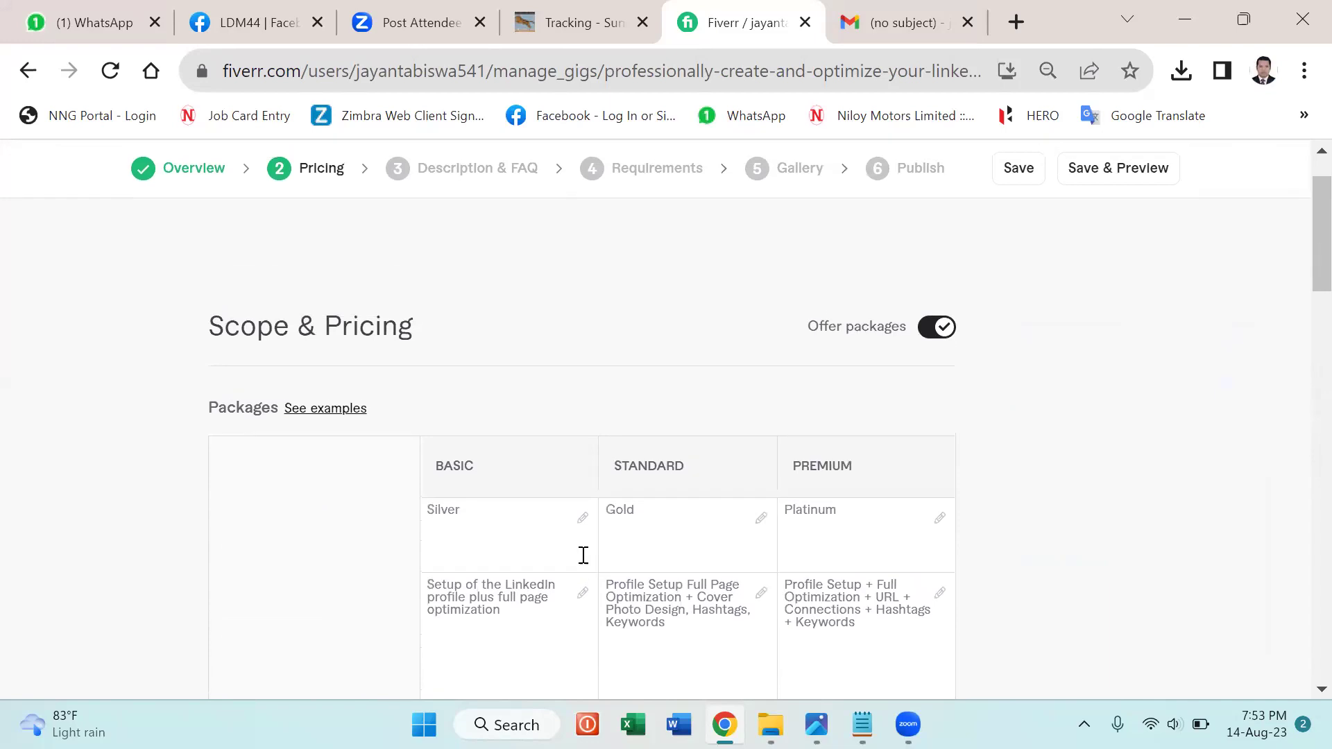
scroll(582, 559, "down", 5)
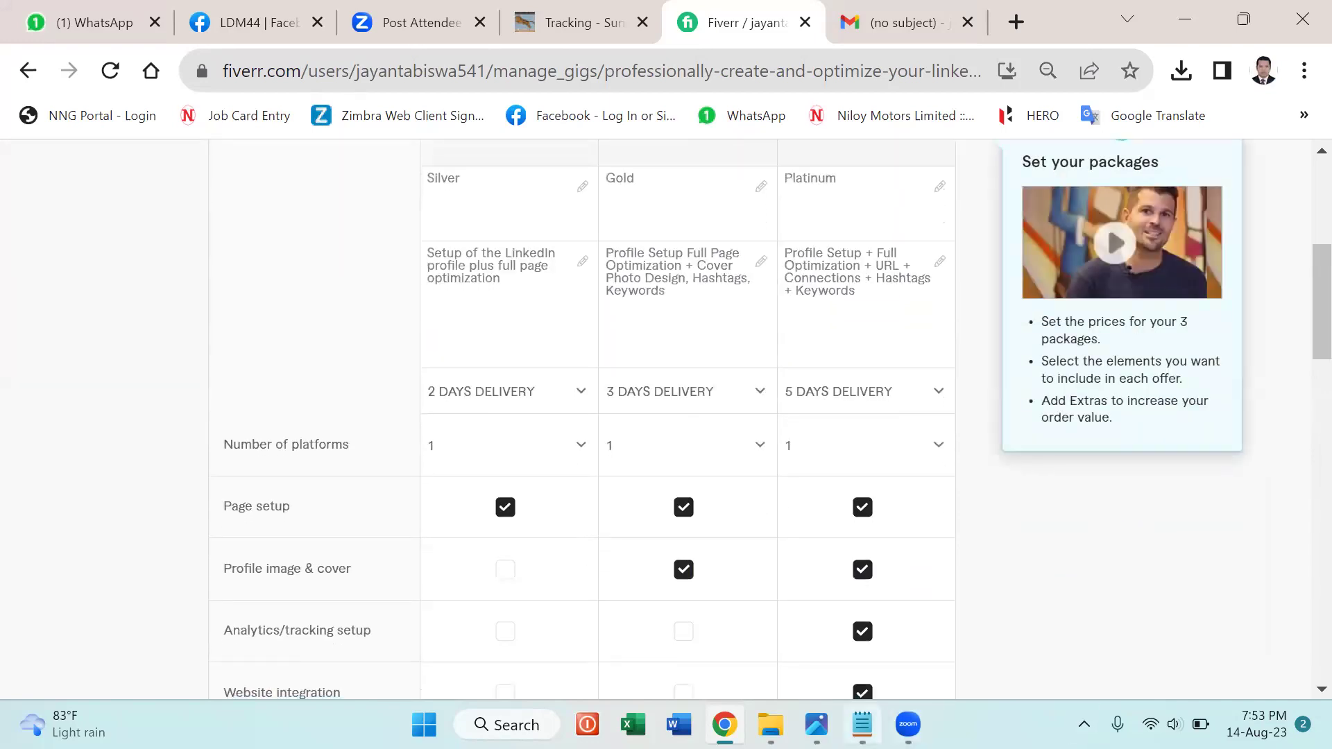
Check the prices in the Notepad notes and set the Basic price to $10.
left_click(862, 725)
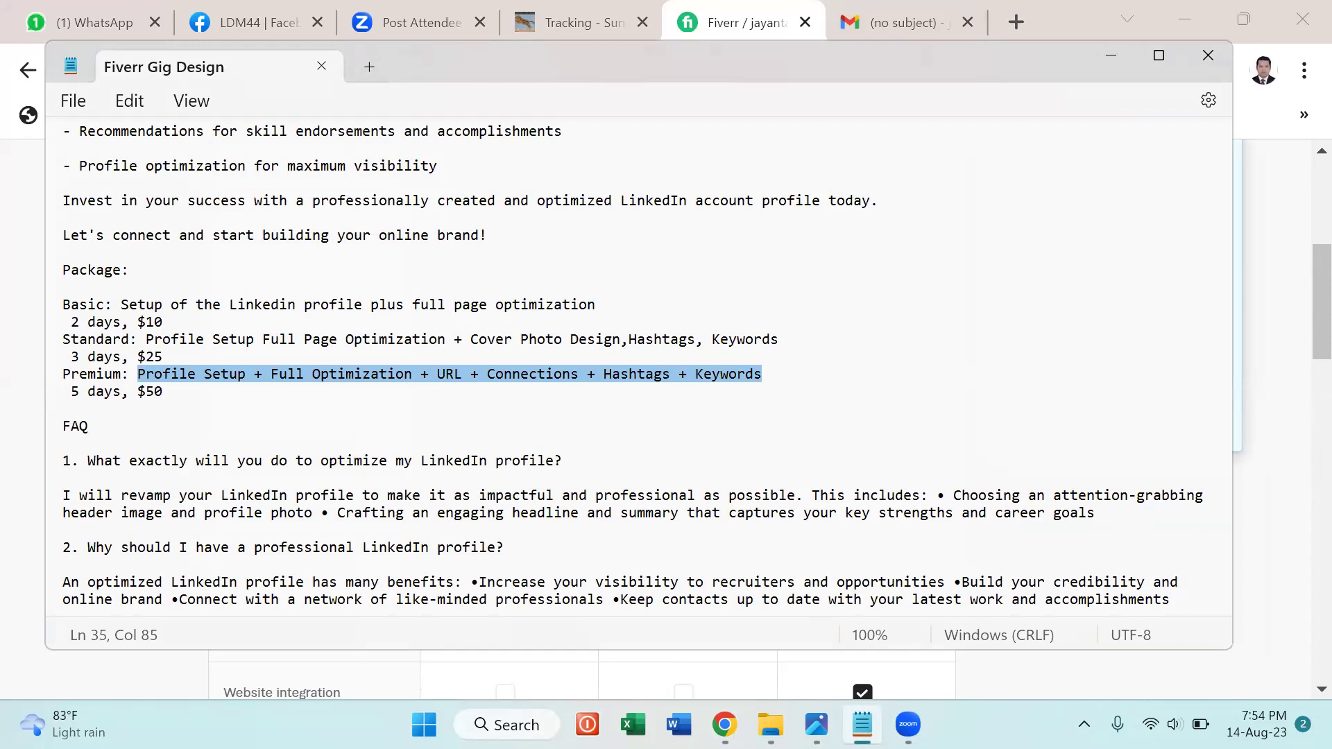
key("alt+Tab")
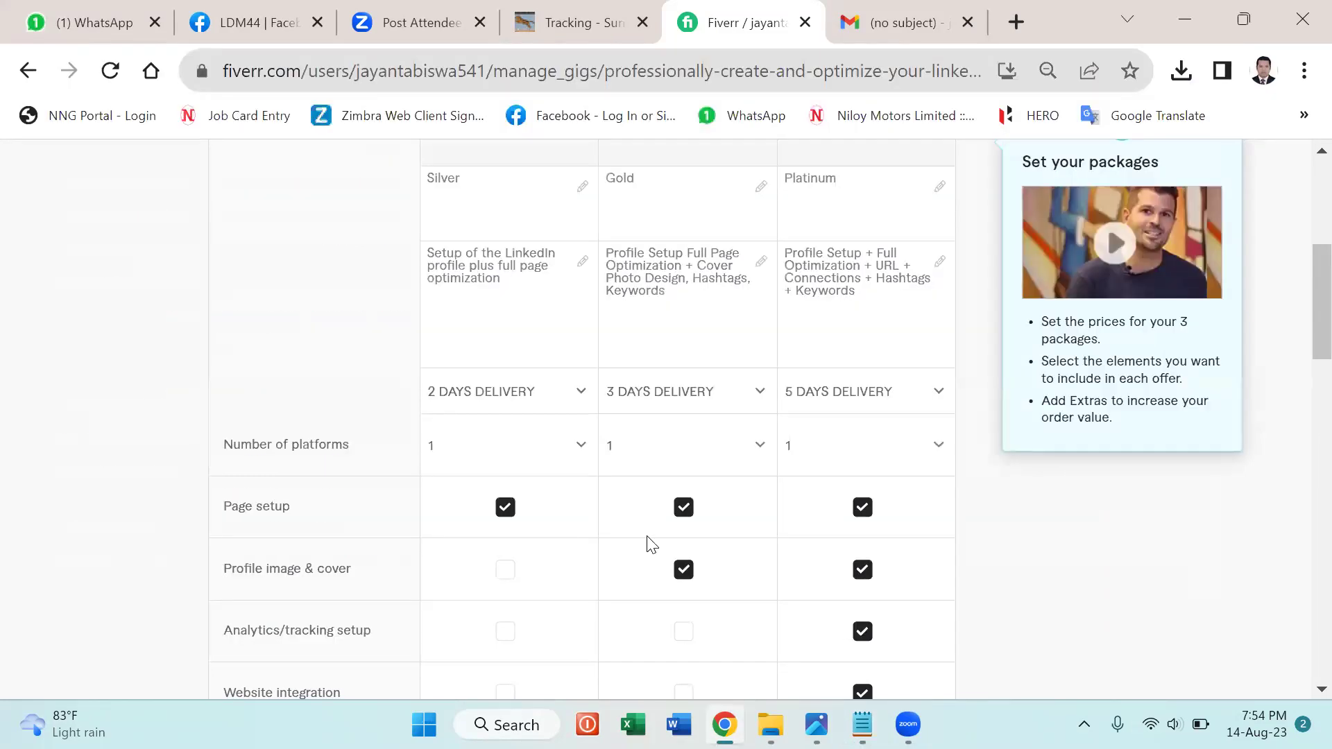
scroll(651, 544, "down", 5)
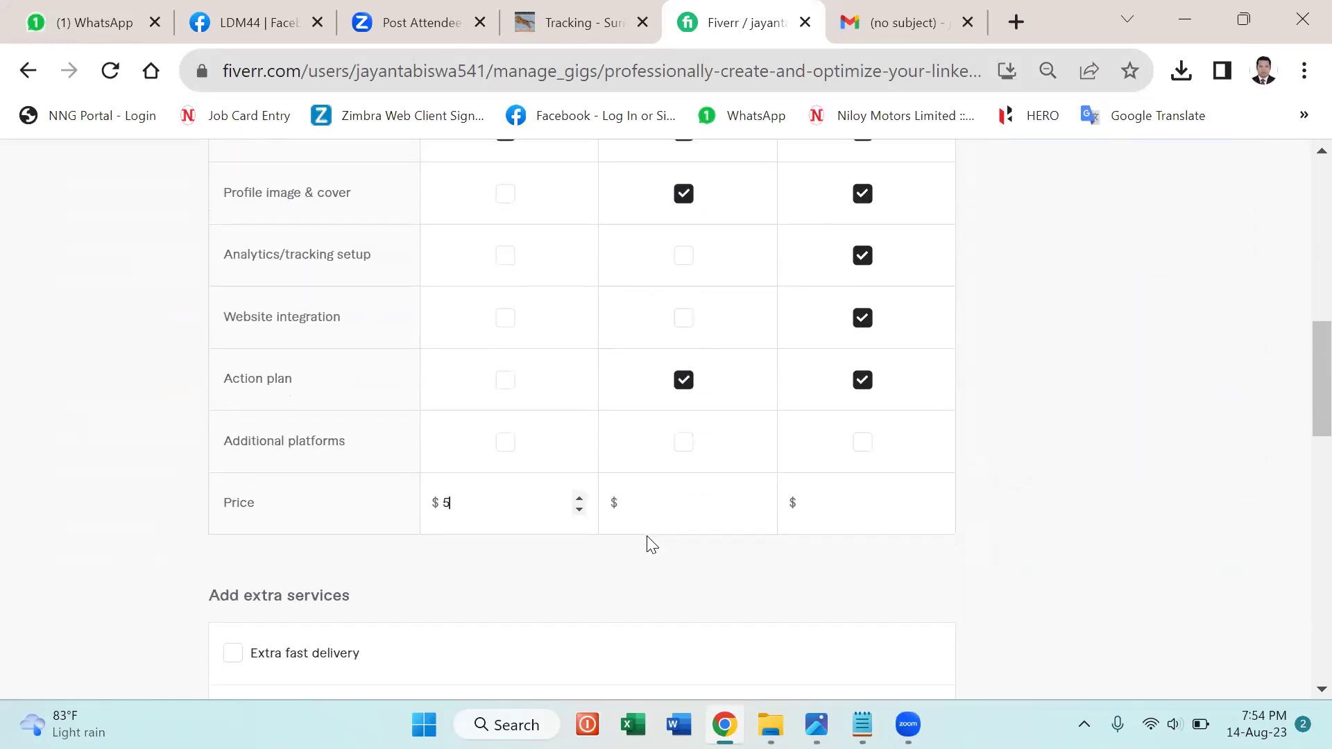
key("BackSpace")
left_click(580, 494)
type("50")
left_click(579, 498)
left_click(578, 499)
left_click(579, 509)
left_click(578, 509)
key("BackSpace")
key("ctrl+a")
left_click(578, 495)
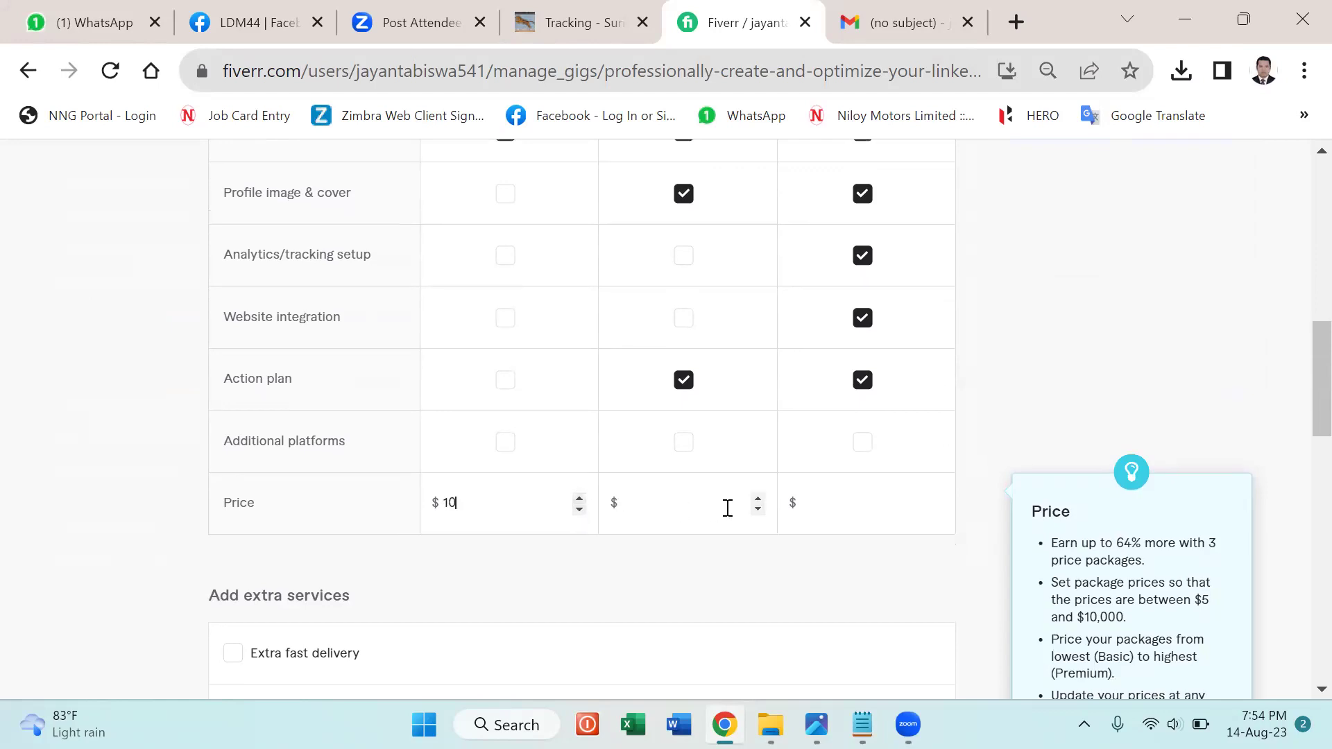
Raise the Standard package price to $25 with the spinner.
left_click(756, 498)
left_click(757, 498)
left_click(756, 498)
left_click(757, 498)
left_click(757, 498)
Raise the Premium package price to $50 with the spinner.
left_click(937, 497)
left_click(937, 497)
left_click(936, 496)
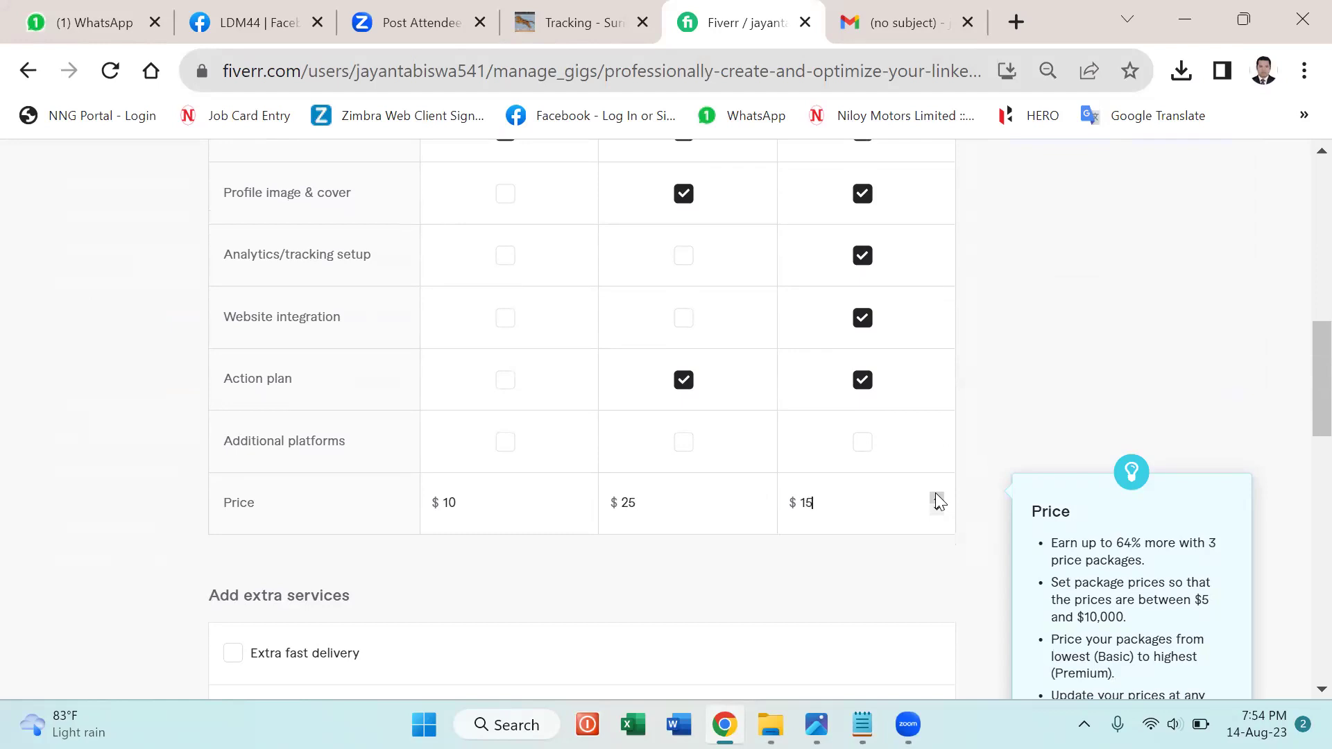
left_click(936, 497)
left_click(936, 496)
left_click(936, 496)
left_click(936, 496)
left_click(936, 496)
left_click(936, 496)
left_click(936, 496)
left_click(868, 556)
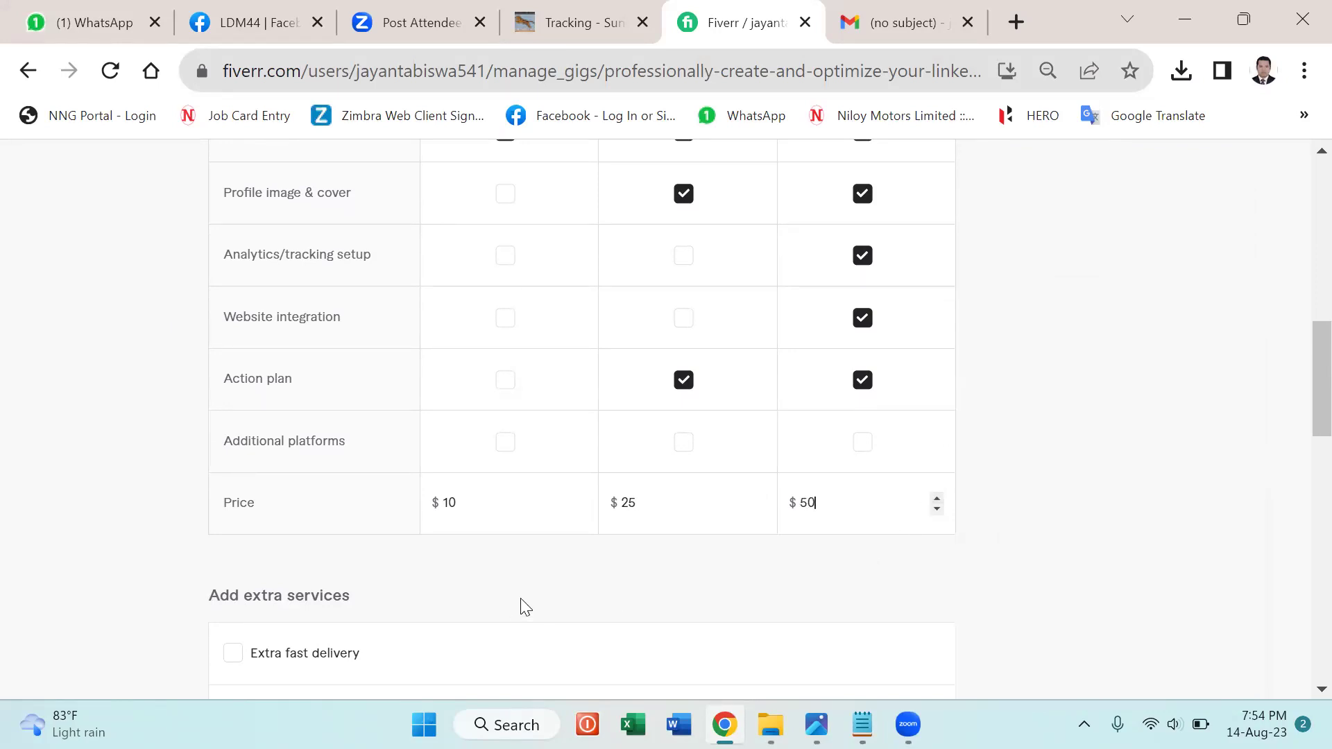
scroll(645, 564, "down", 2)
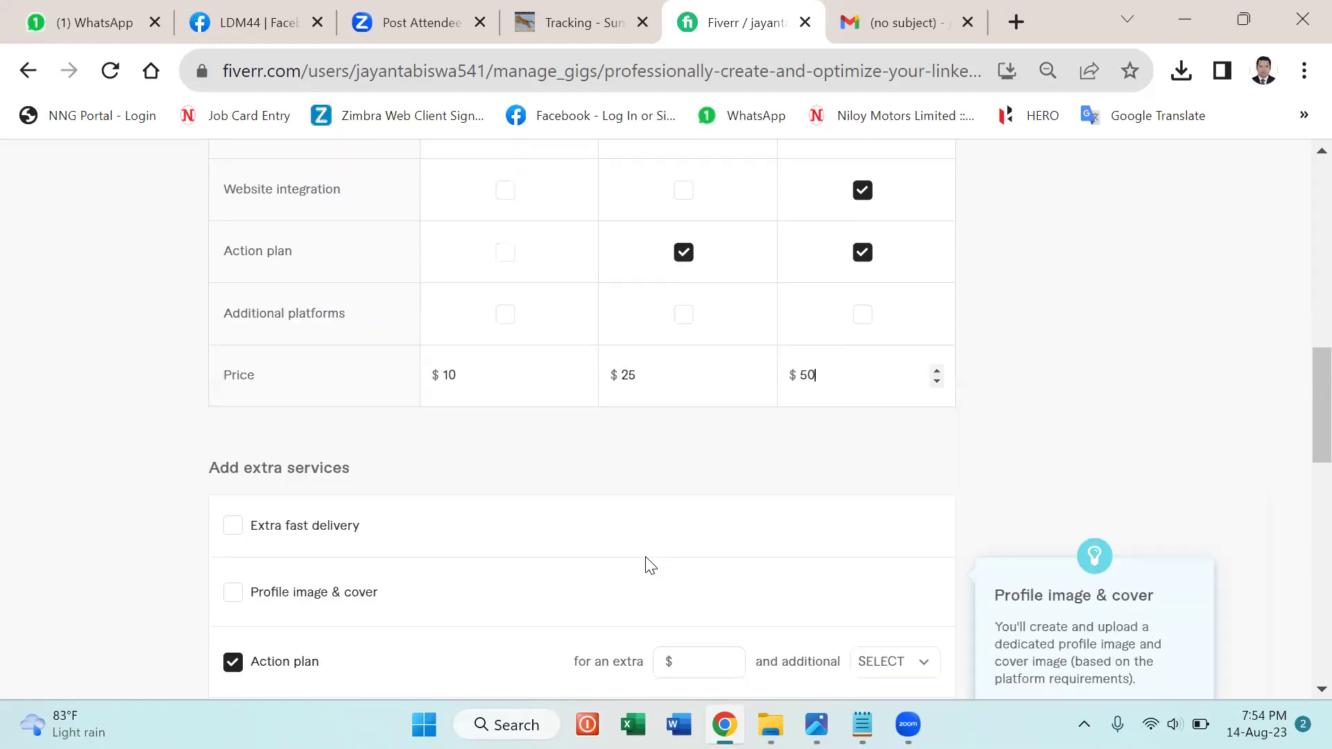
scroll(648, 565, "down", 4)
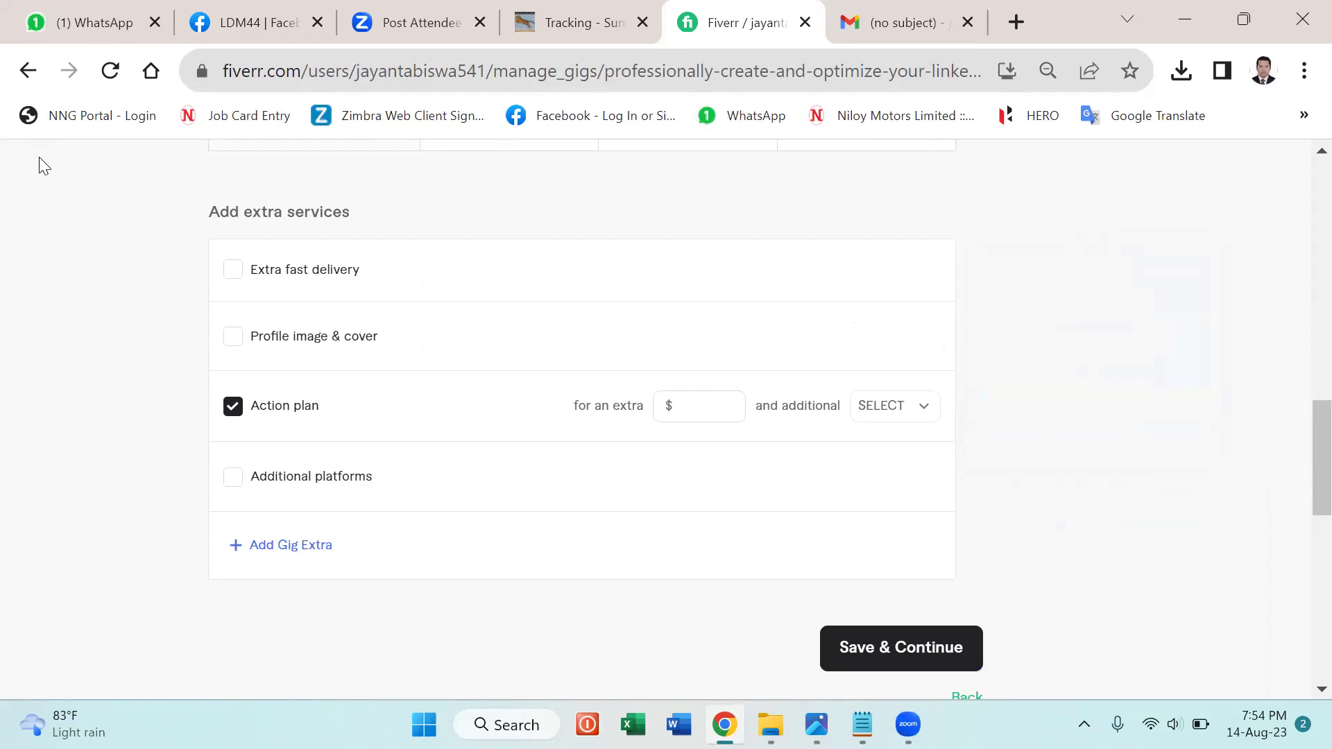
Enable the Extra fast delivery extra with a 1-day option and price for Basic.
mouse_move(226, 277)
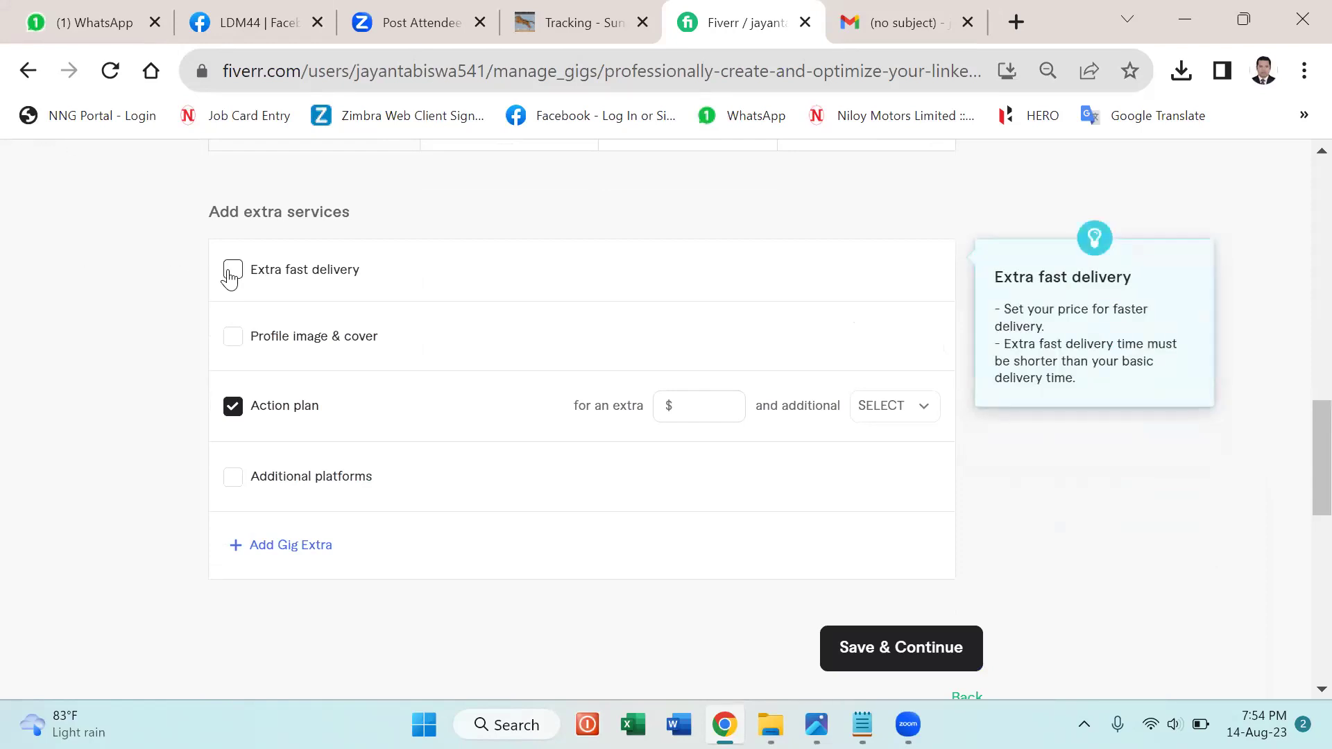
left_click(231, 275)
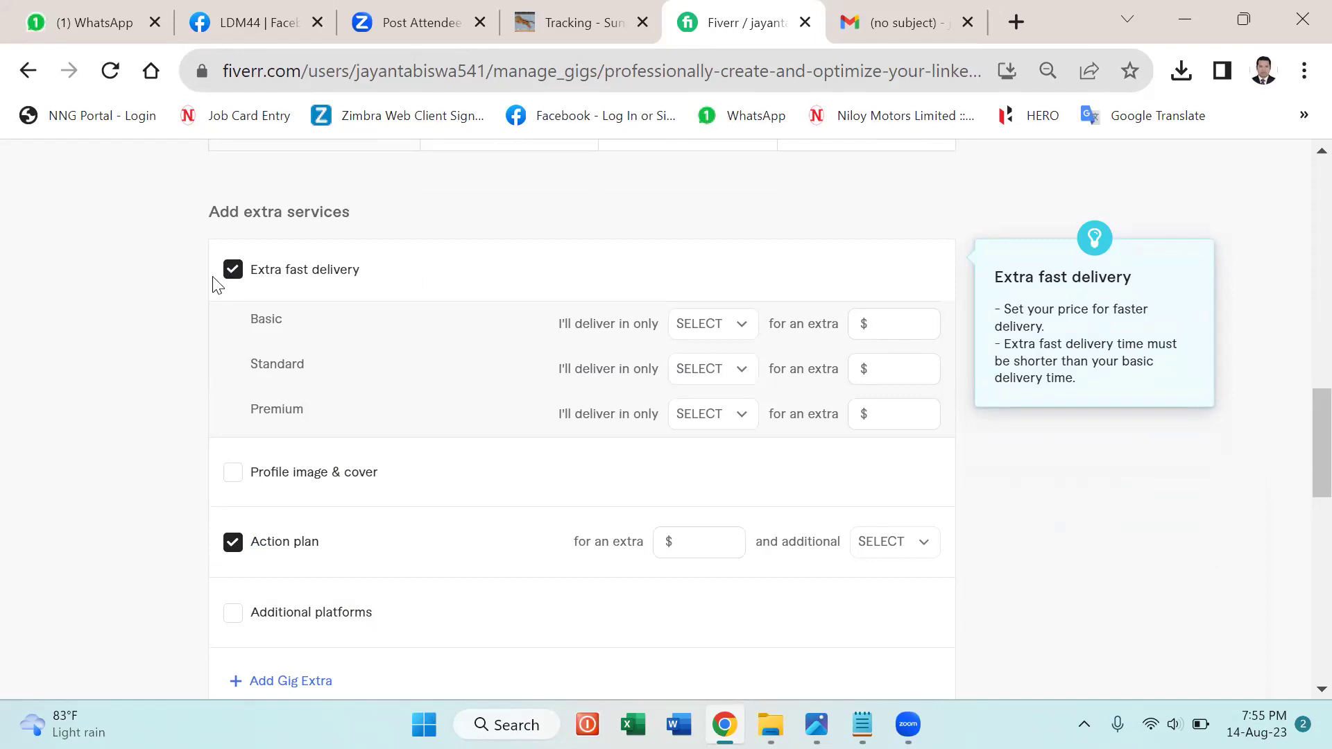
mouse_move(277, 345)
left_click(743, 329)
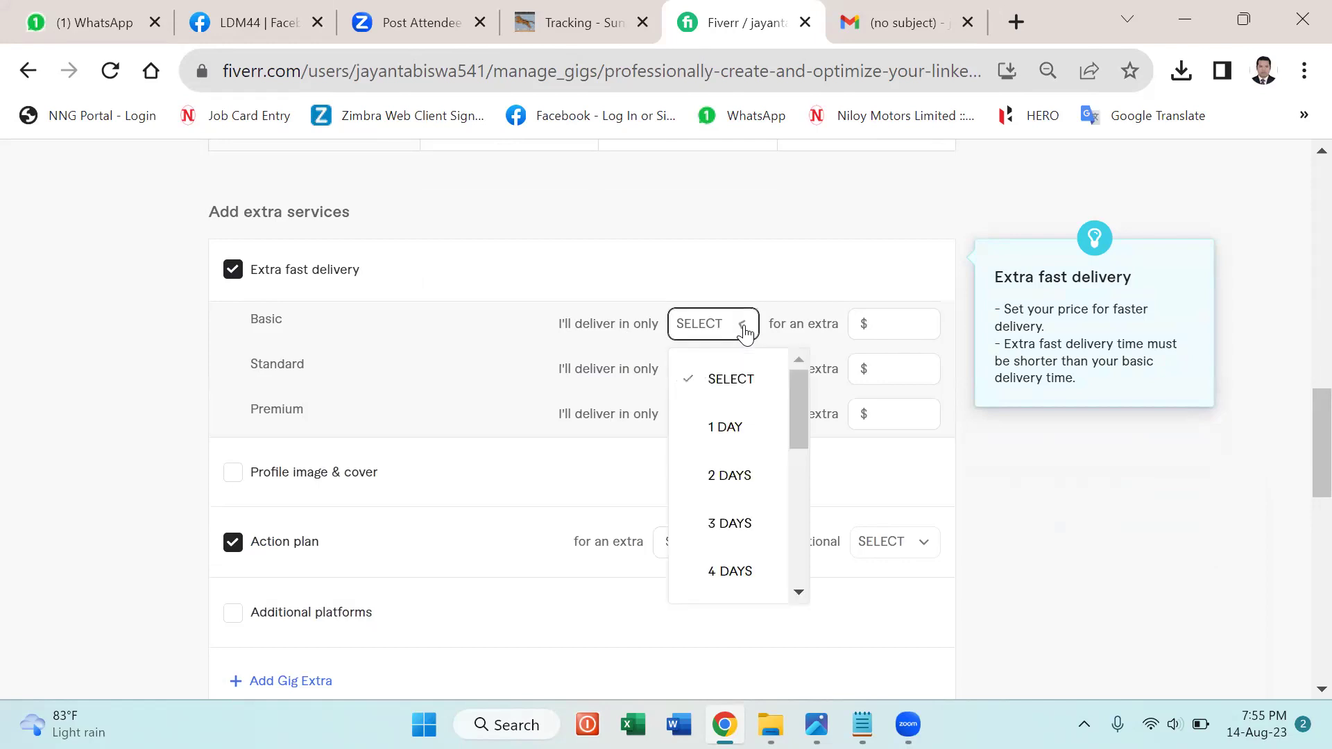
left_click(730, 428)
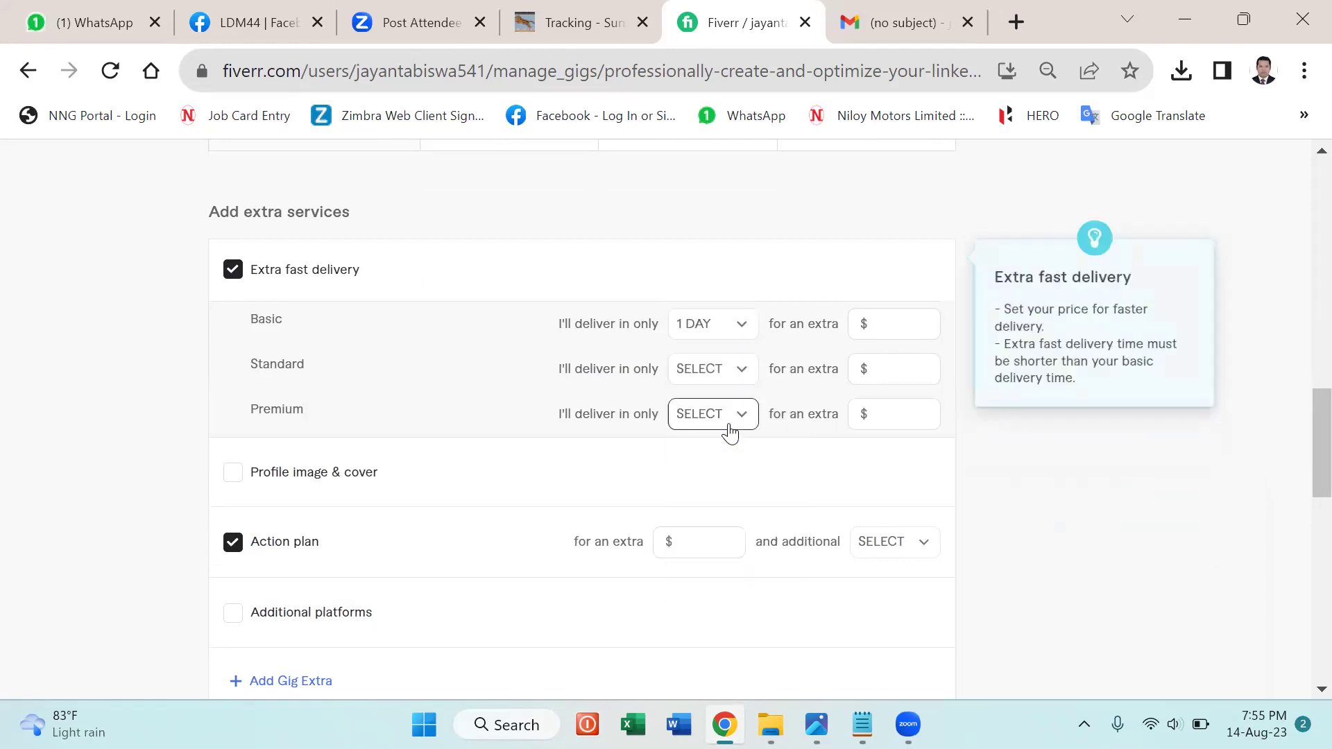
left_click(920, 318)
type("0")
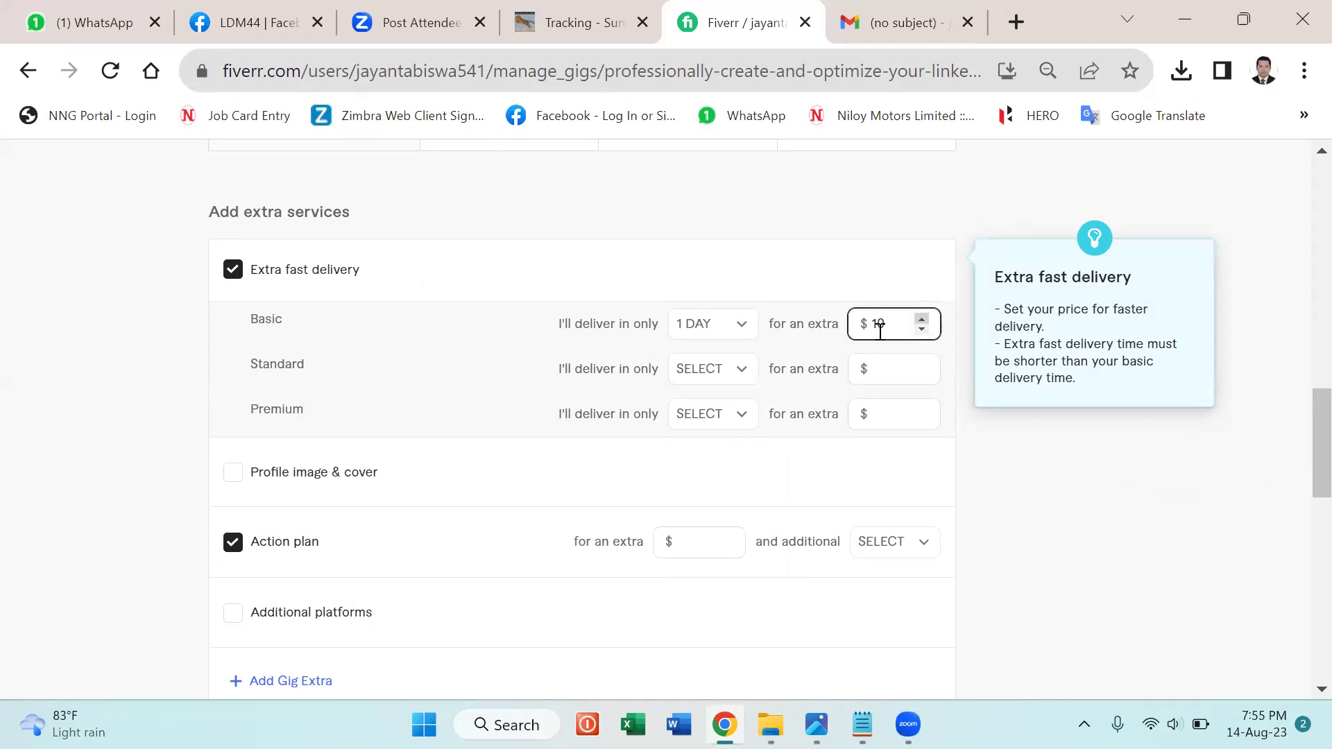
Give Standard and Premium 1-day extra fast delivery at $10.
left_click(745, 375)
left_click(746, 375)
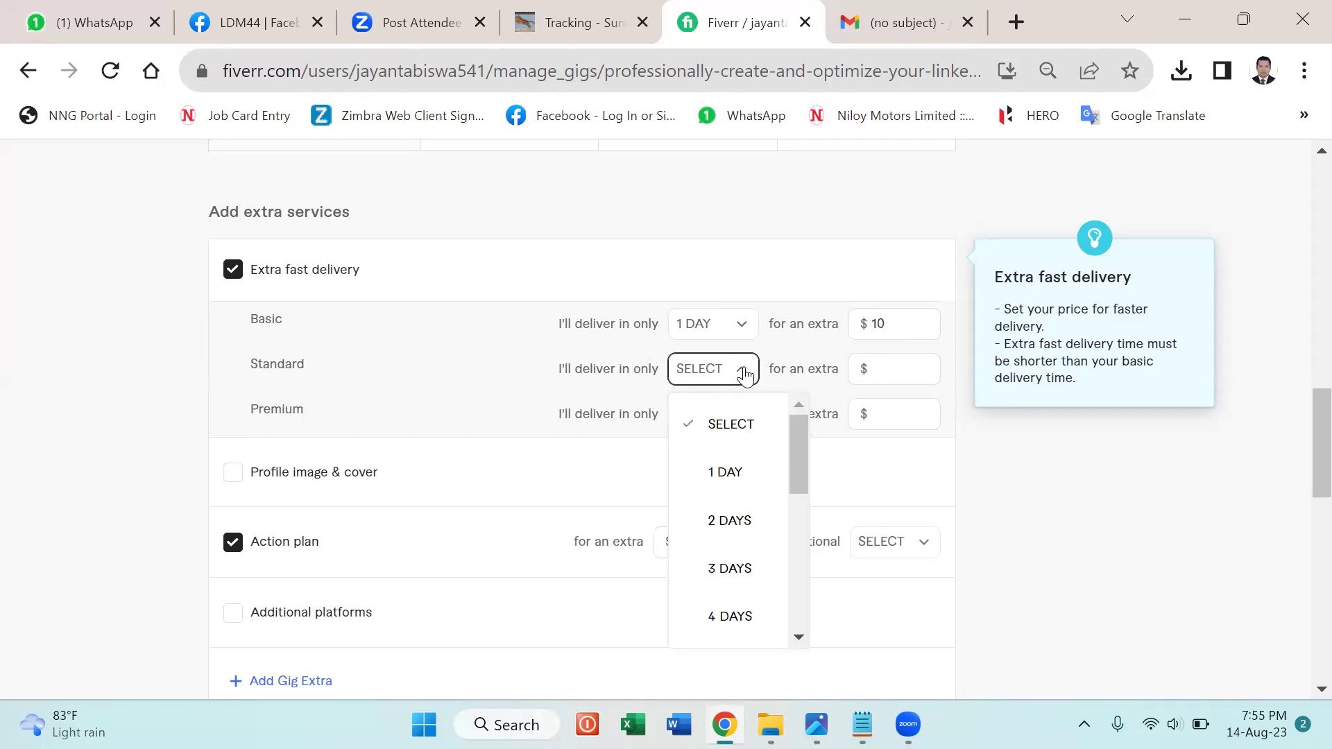
left_click(726, 471)
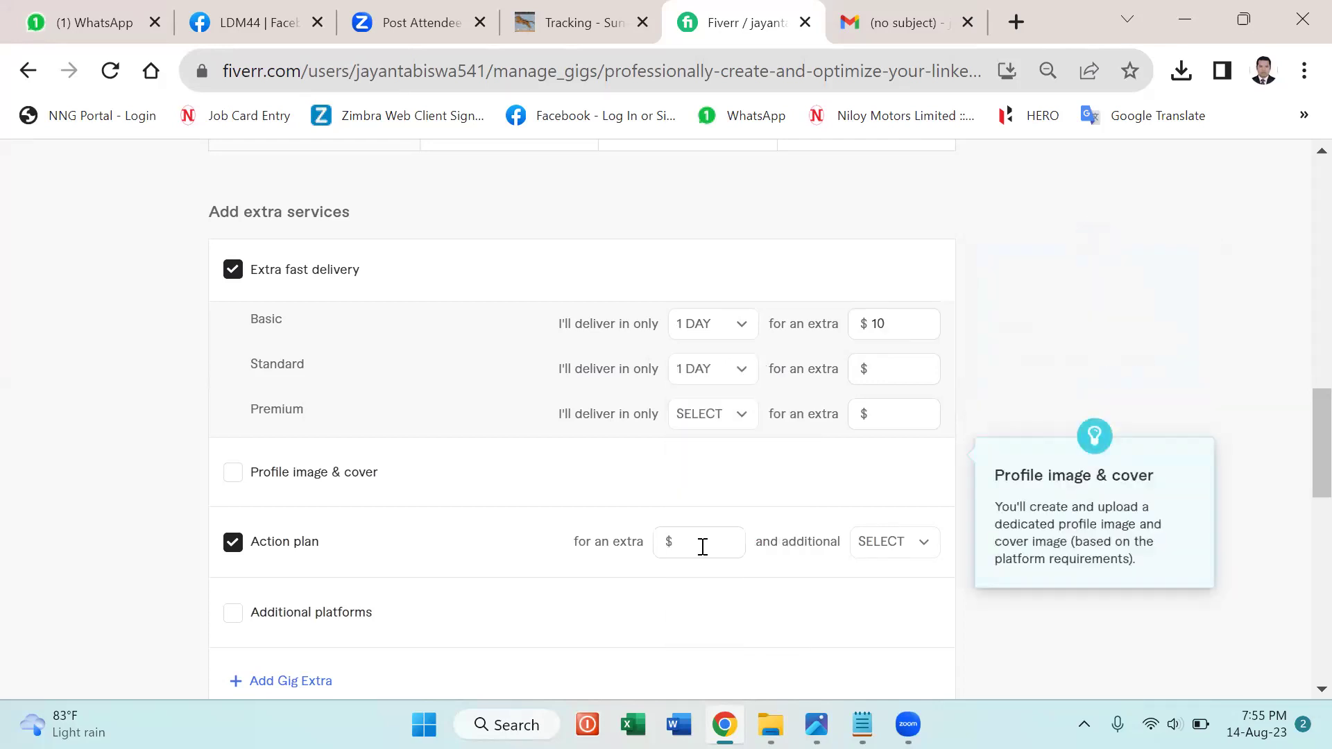
left_click(936, 379)
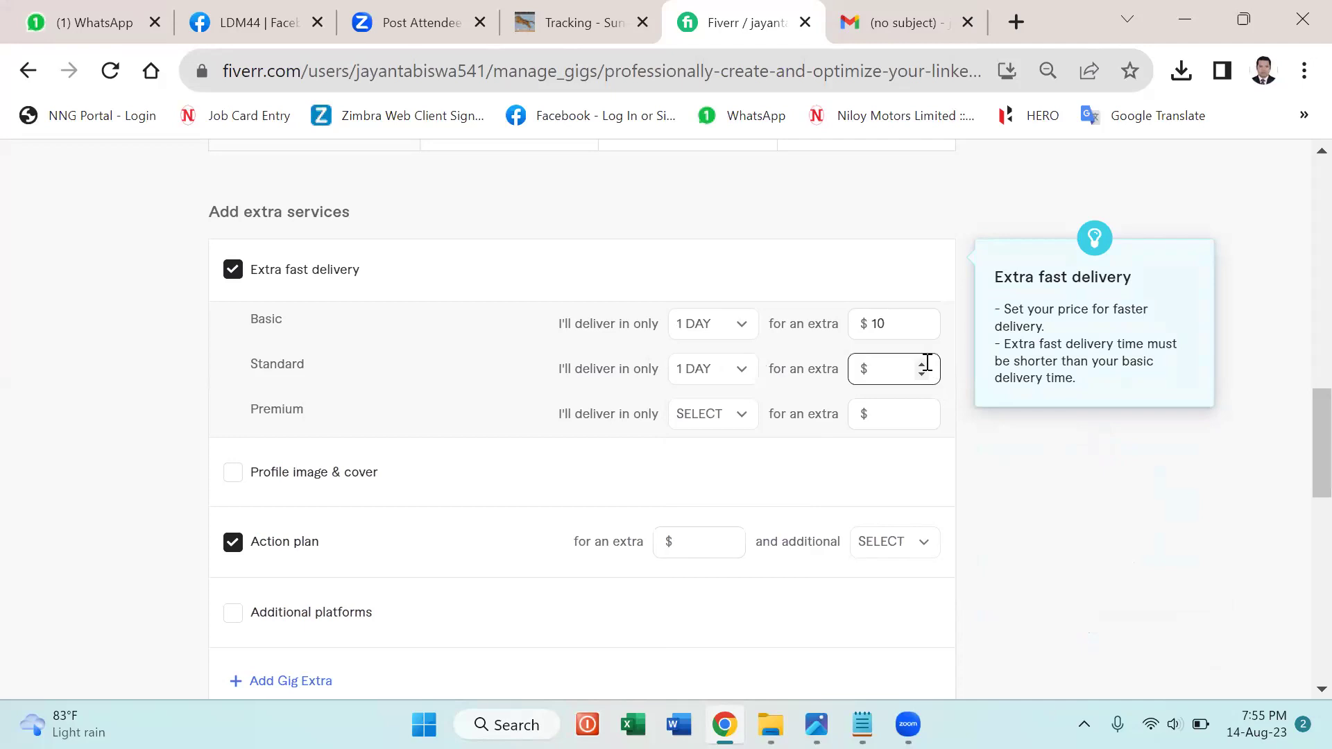
left_click(921, 363)
left_click(736, 415)
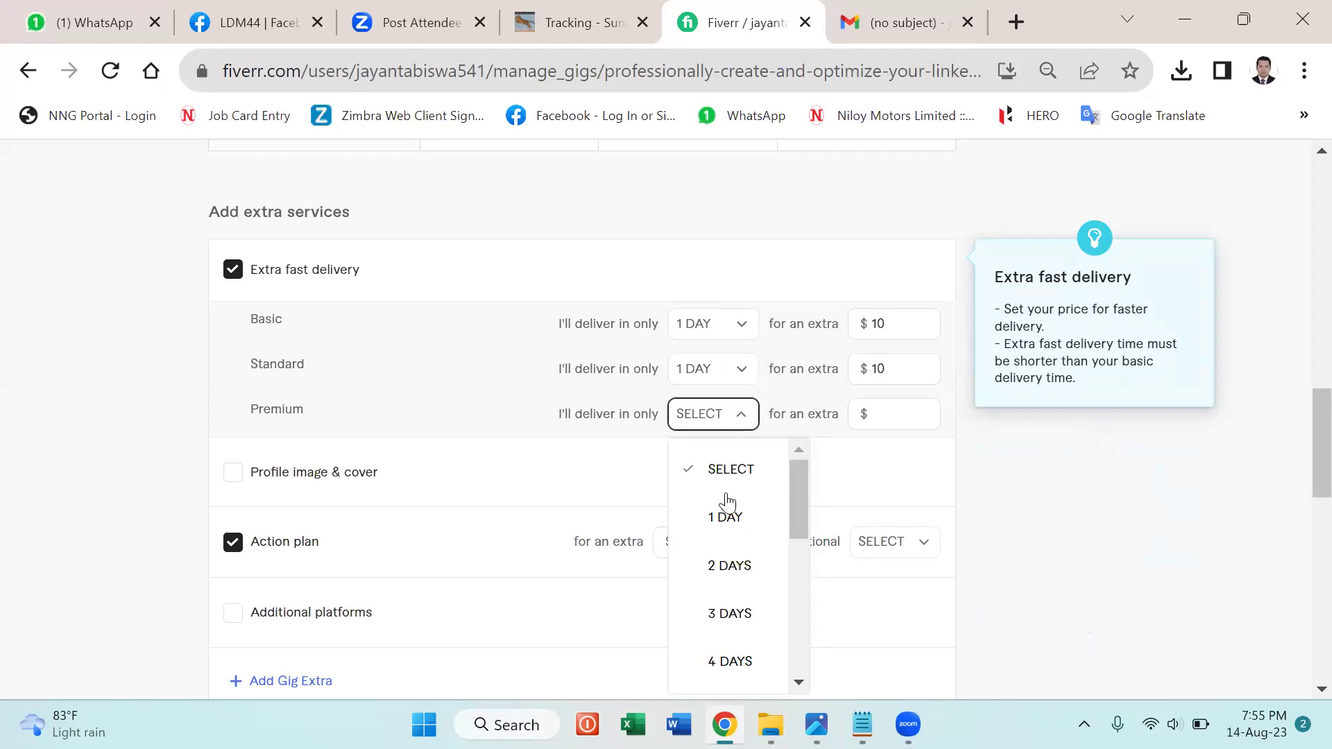
left_click(722, 521)
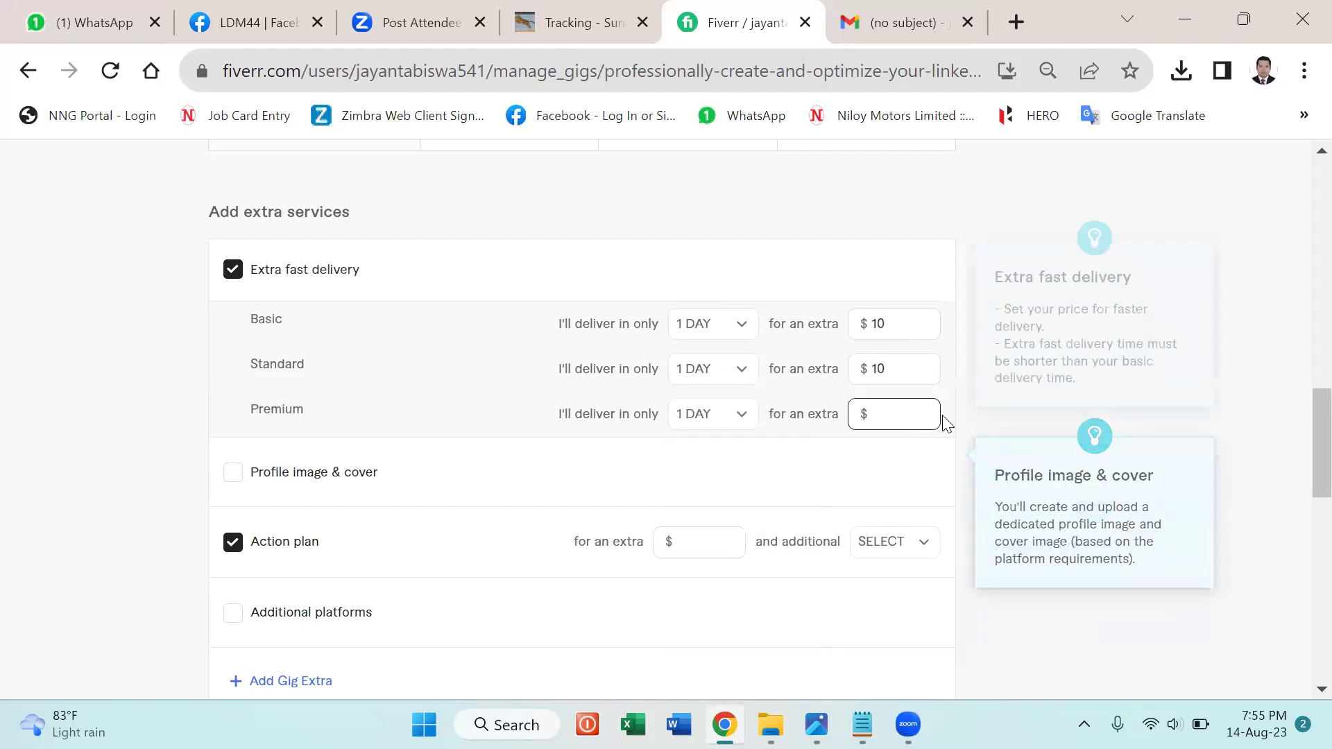
left_click(918, 404)
type("5")
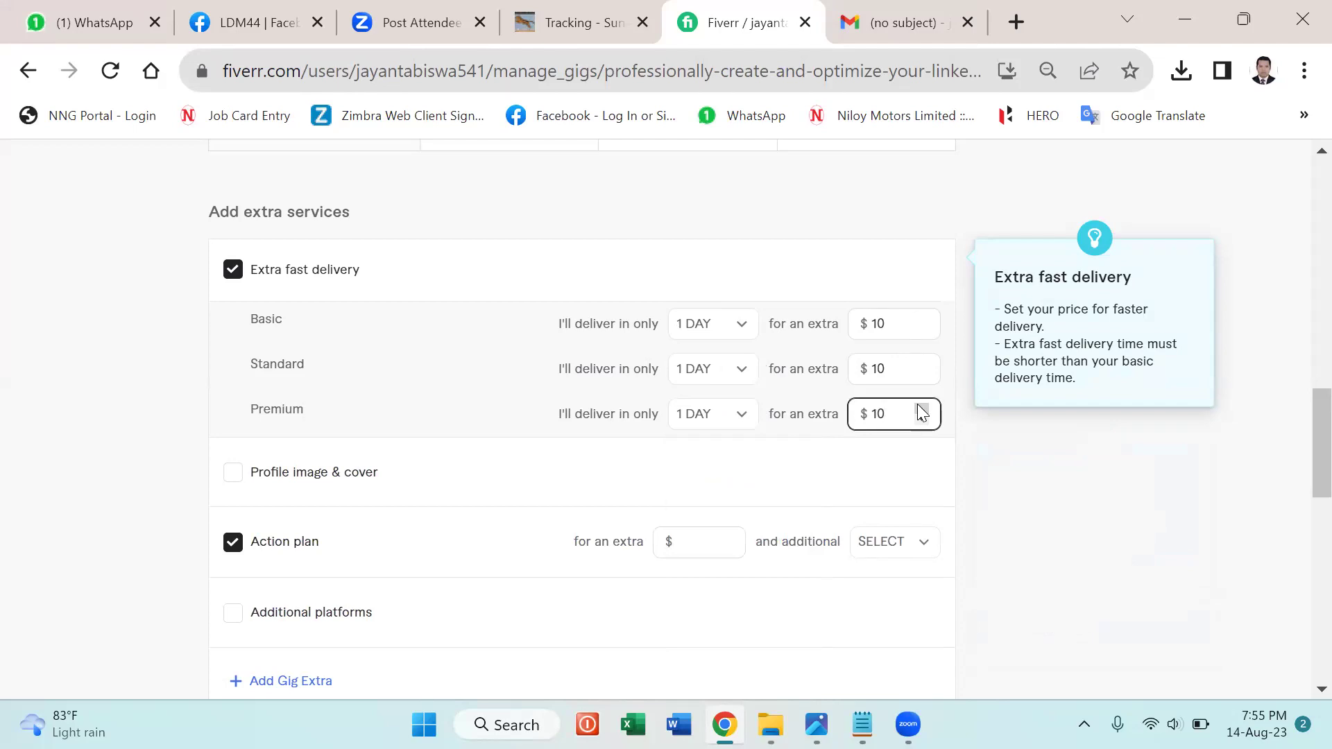
Add the Profile image & cover extra at $10 with 1 additional day.
left_click(233, 478)
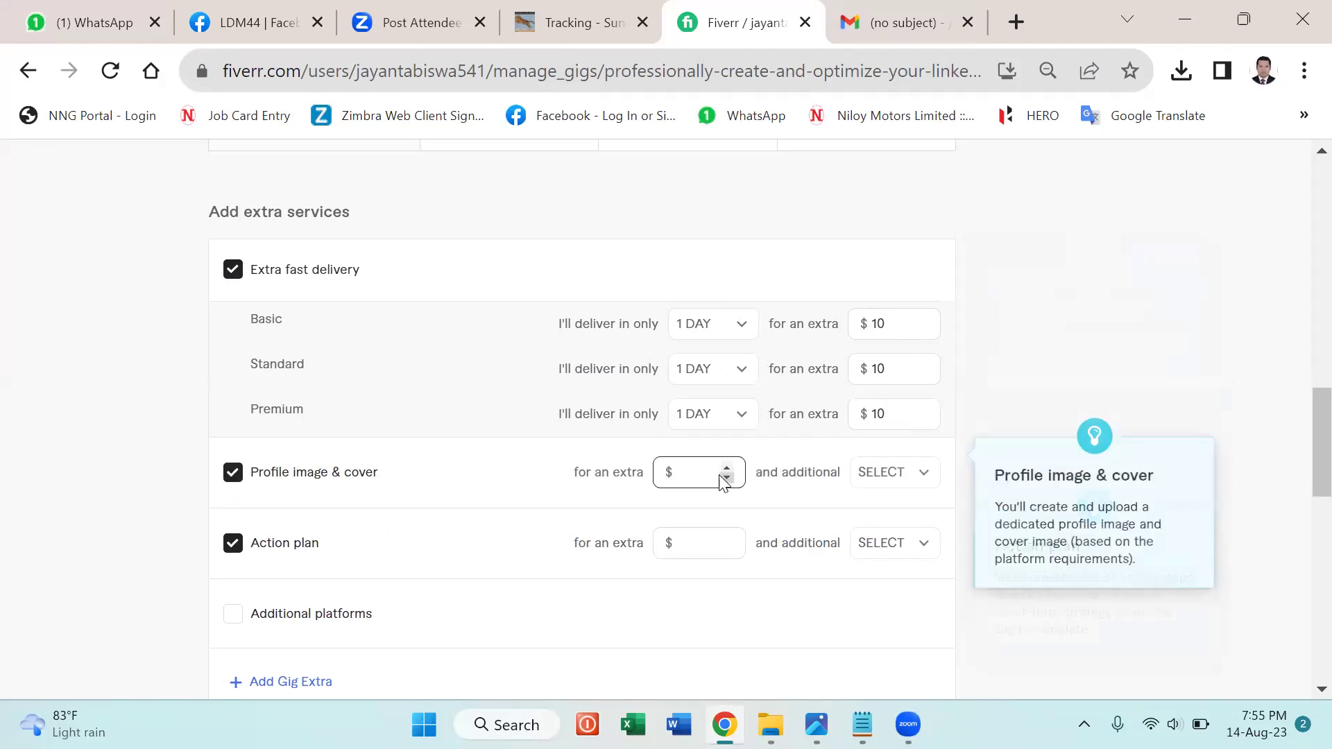
left_click(729, 474)
type("5")
left_click(728, 468)
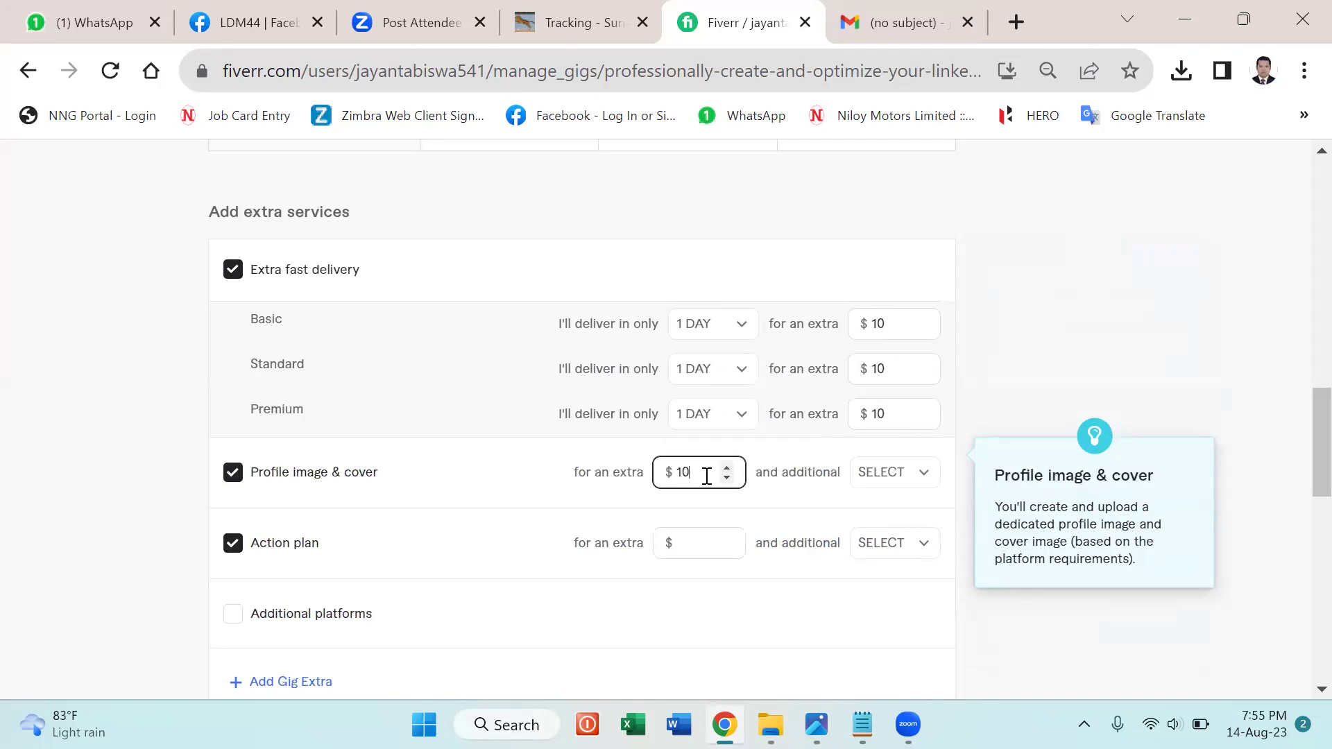
left_click(923, 482)
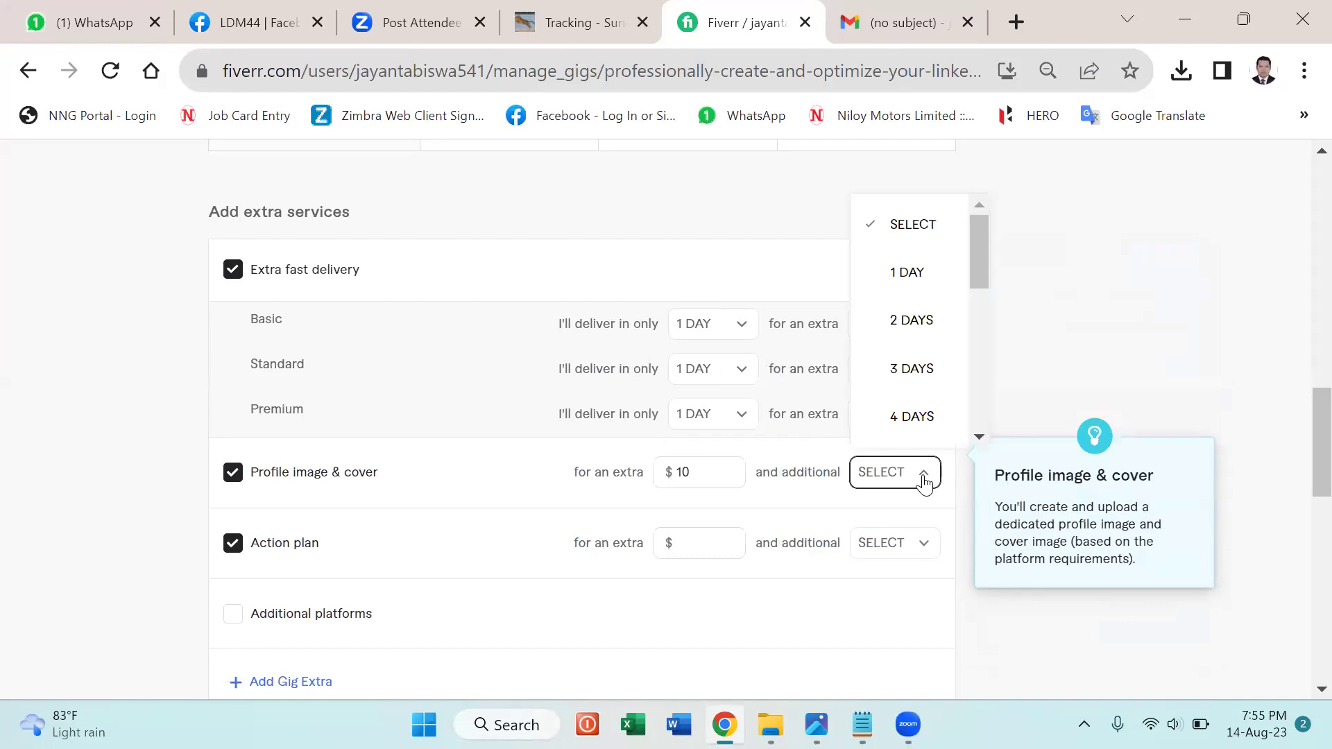
left_click(927, 279)
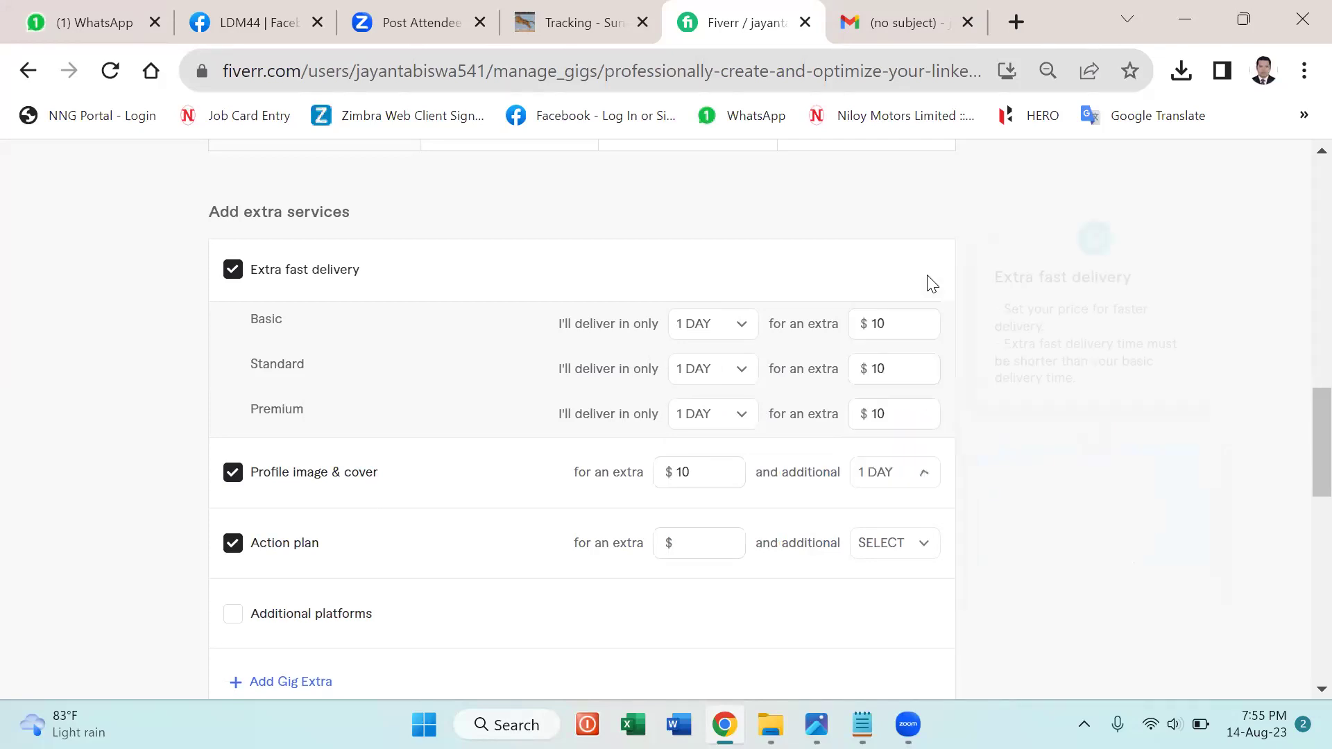
Price the Action plan extra at $10.
left_click(727, 543)
type("5")
left_click(727, 539)
left_click(727, 539)
left_click(727, 539)
left_click(727, 539)
left_click(727, 539)
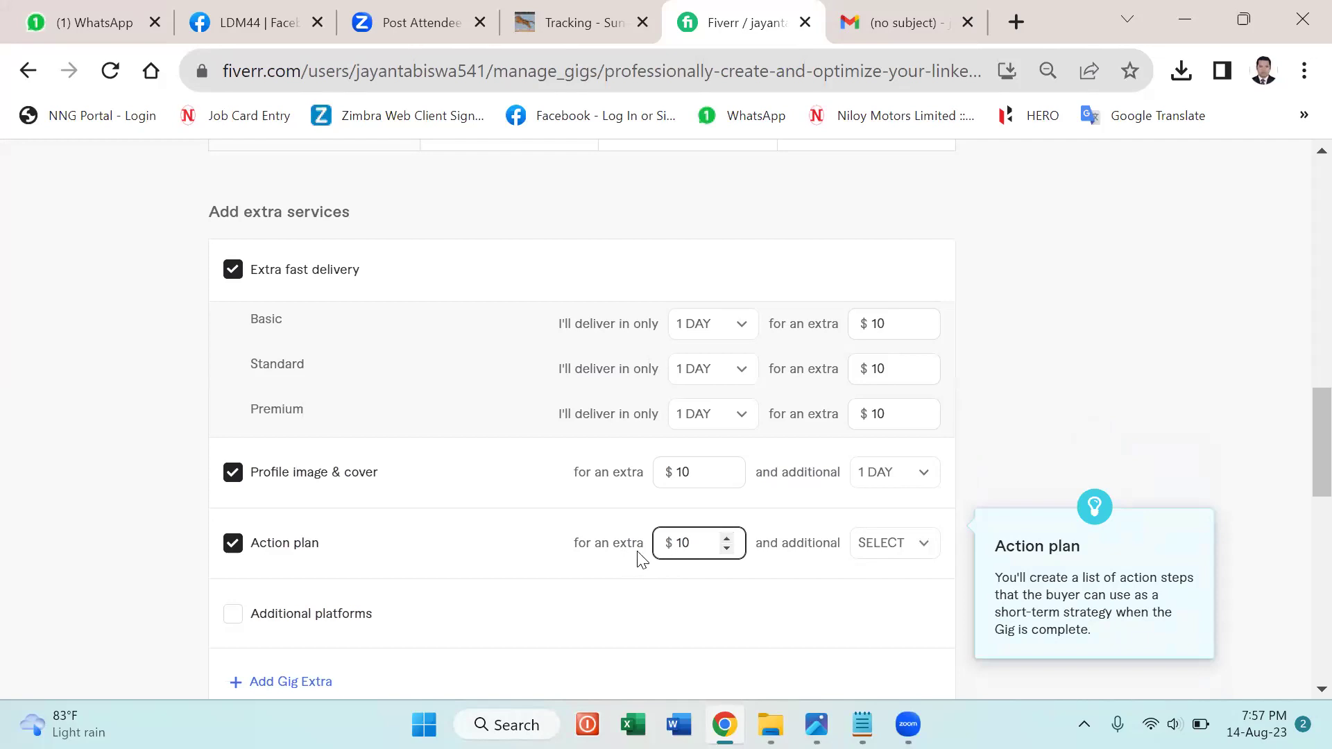
Give the Action plan extra 1 additional day and save the pricing step.
left_click(917, 548)
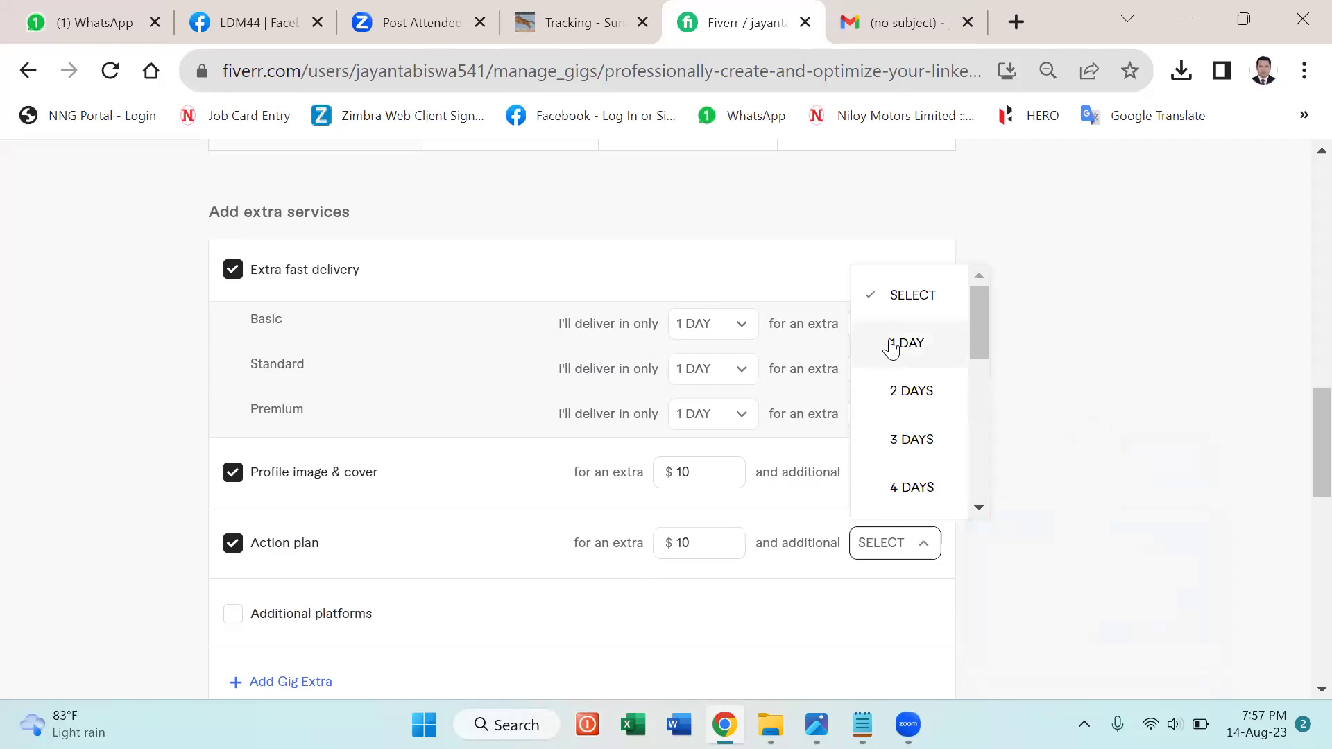
left_click(887, 345)
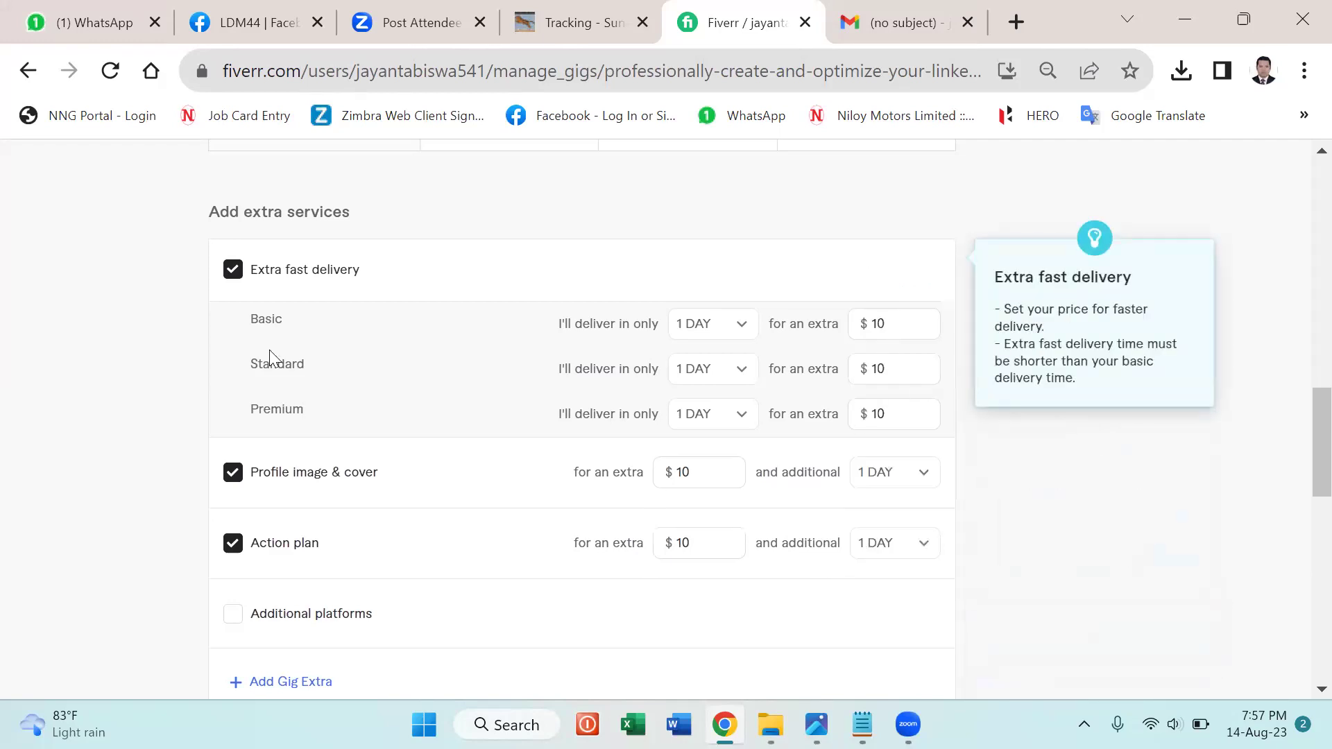
scroll(938, 542, "down", 1)
scroll(938, 542, "down", 3)
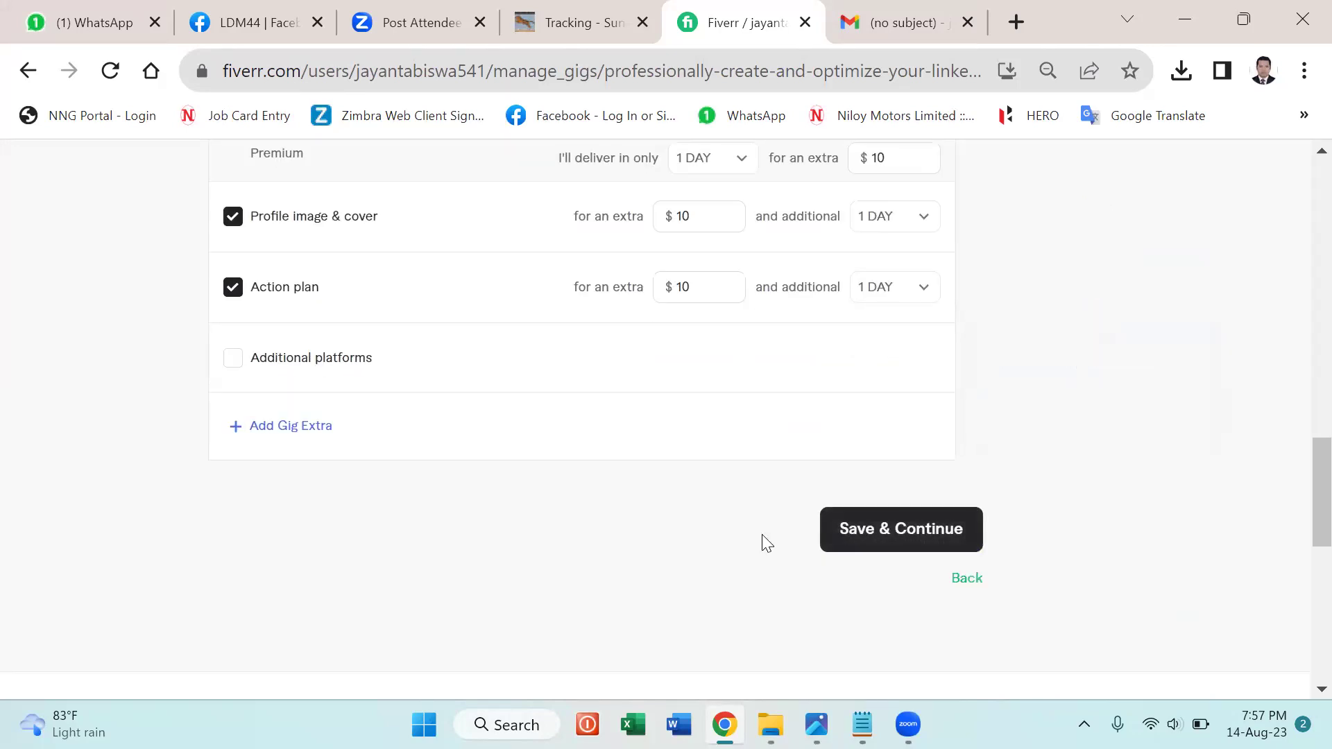
left_click(871, 534)
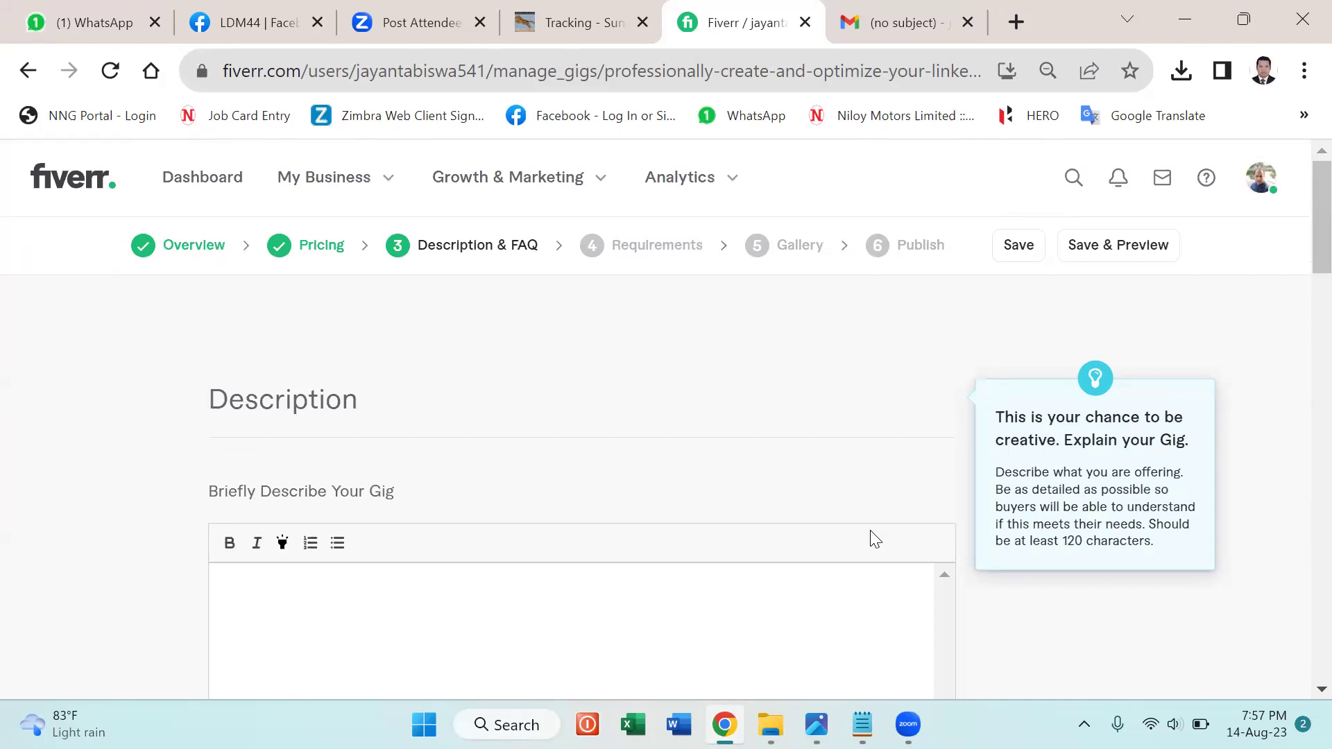
Bring the empty 0/1200 gig description box into view, then switch to the Fiverr Gig Design notes.
scroll(611, 415, "down", 3)
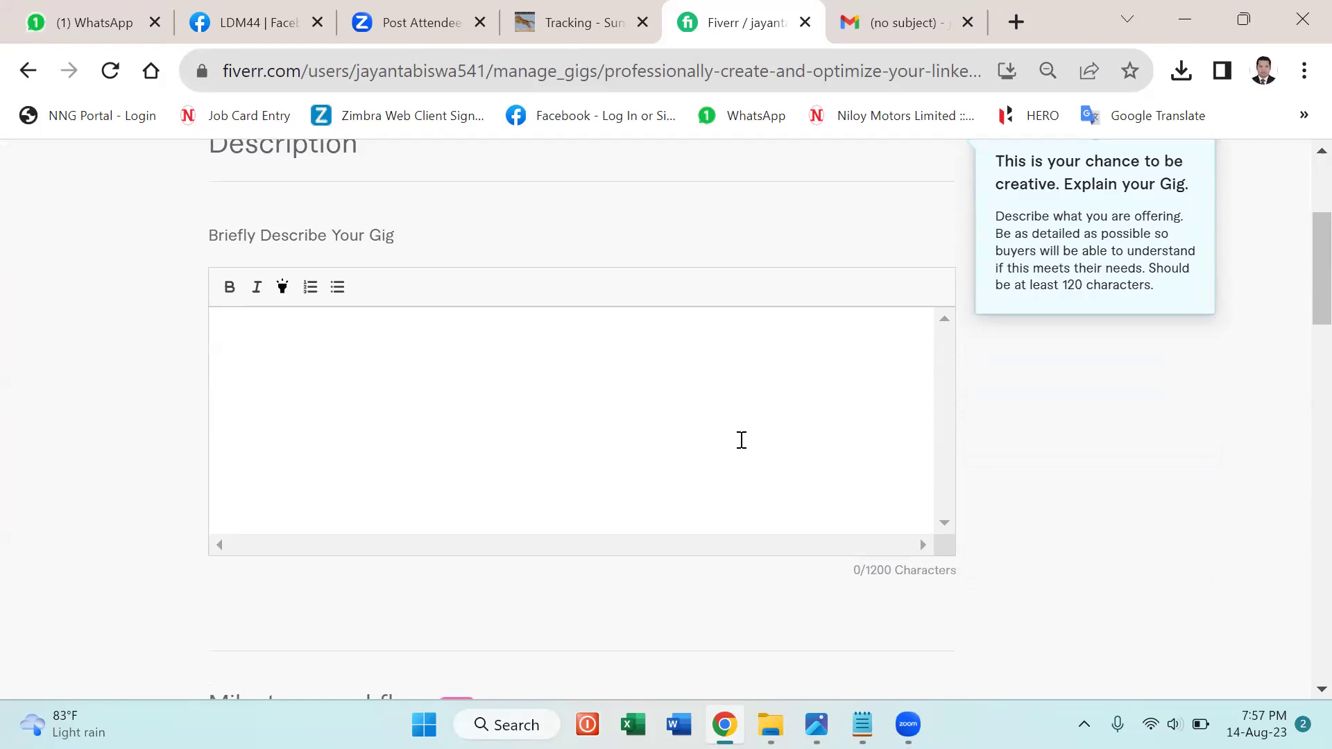
mouse_move(862, 724)
left_click(860, 621)
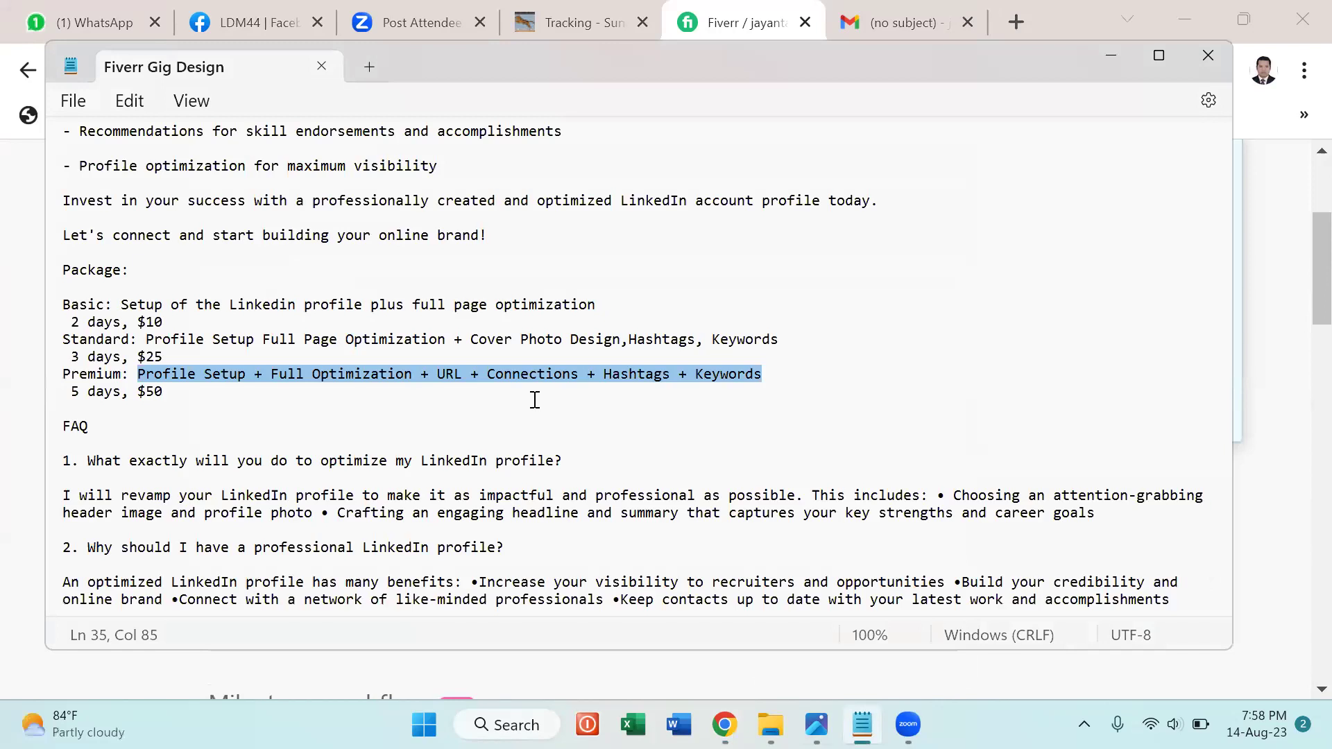
Select the notes' description text from after 'Des:' through the Why me? line.
scroll(535, 401, "up", 8)
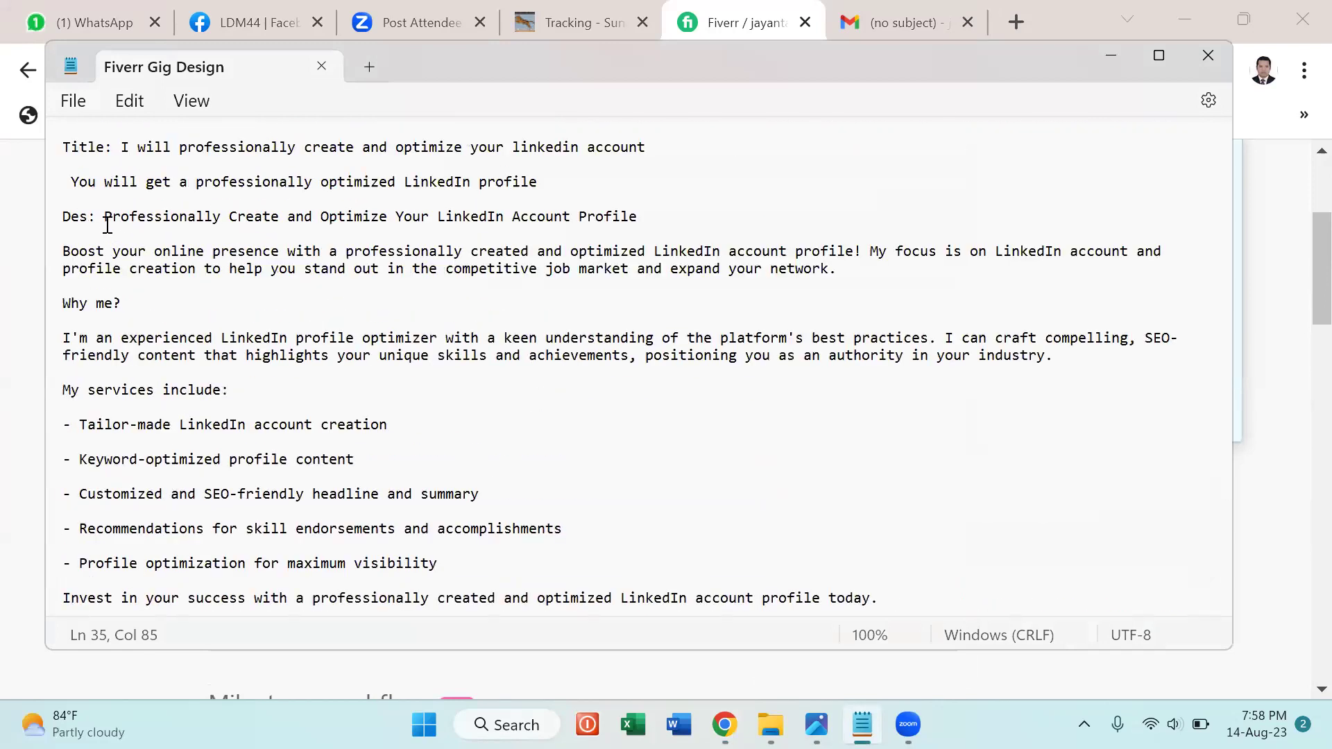
left_click_drag(104, 217, 369, 291)
left_click_drag(701, 262, 619, 232)
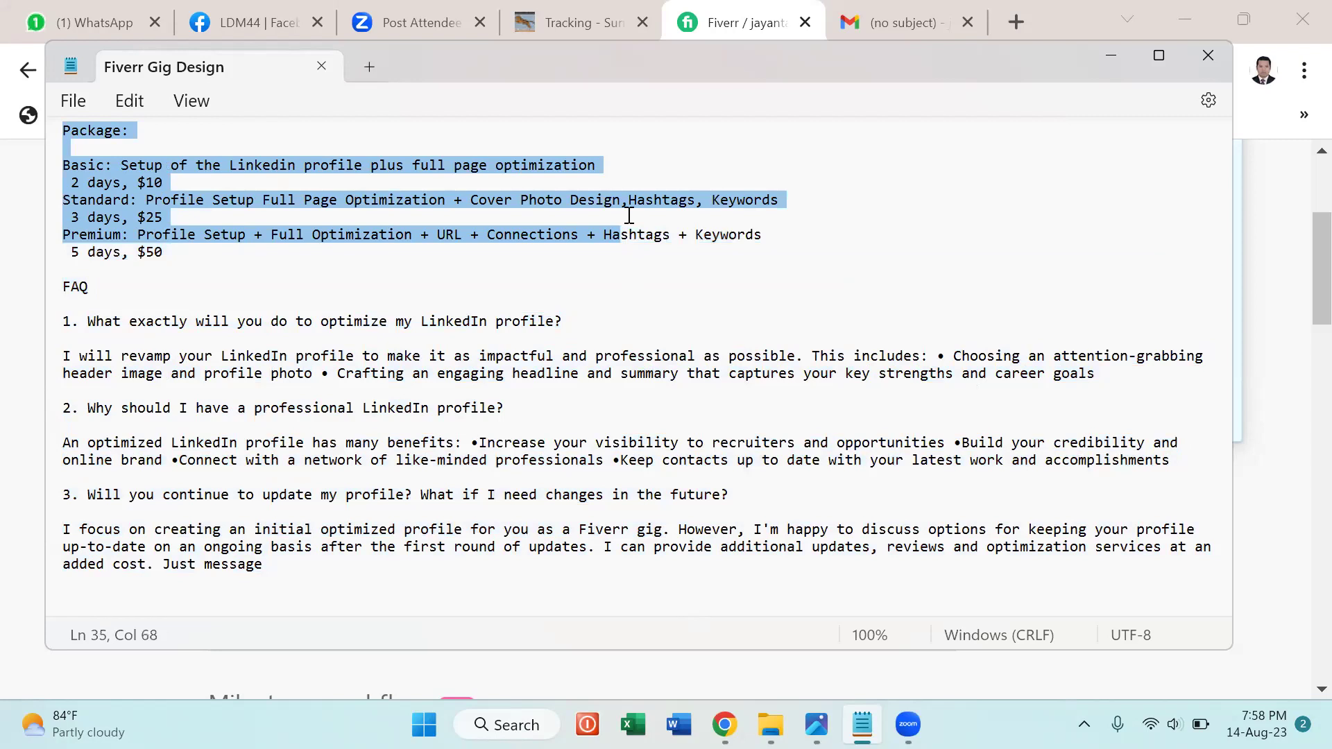
left_click(836, 240)
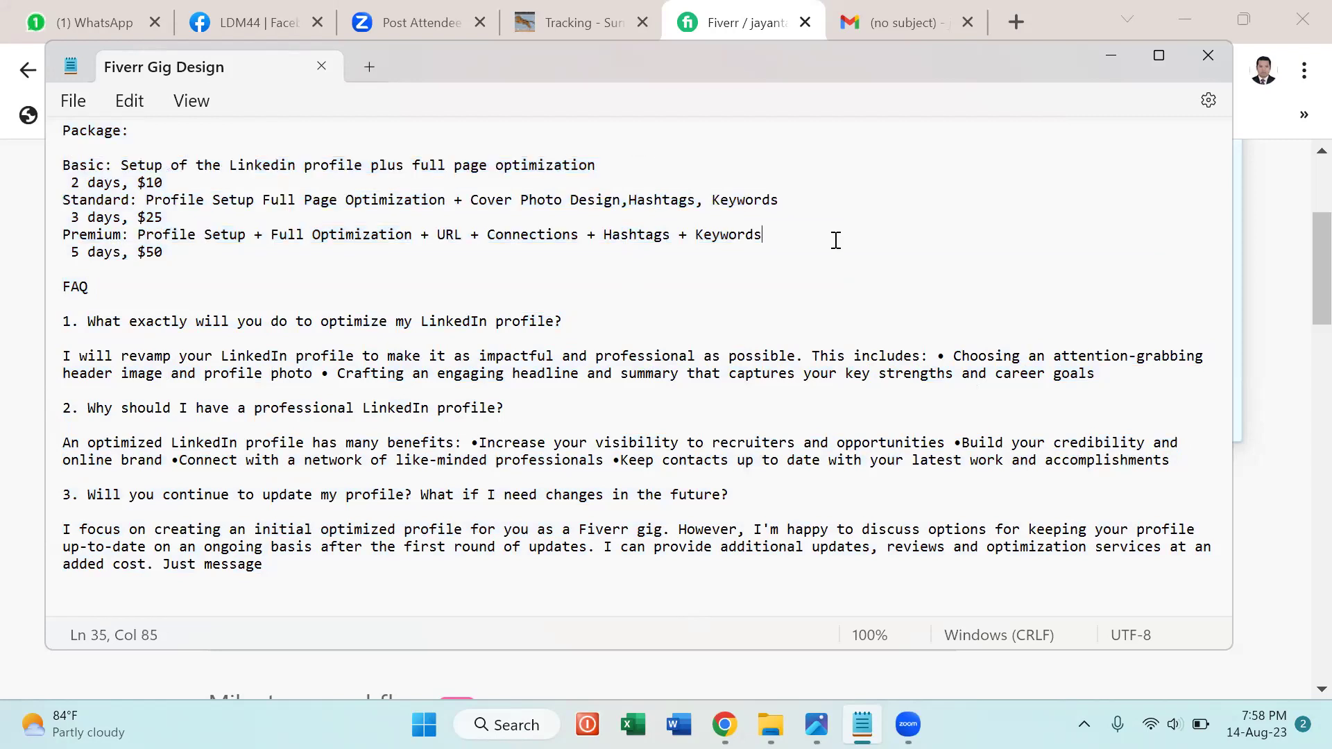
scroll(837, 240, "up", 10)
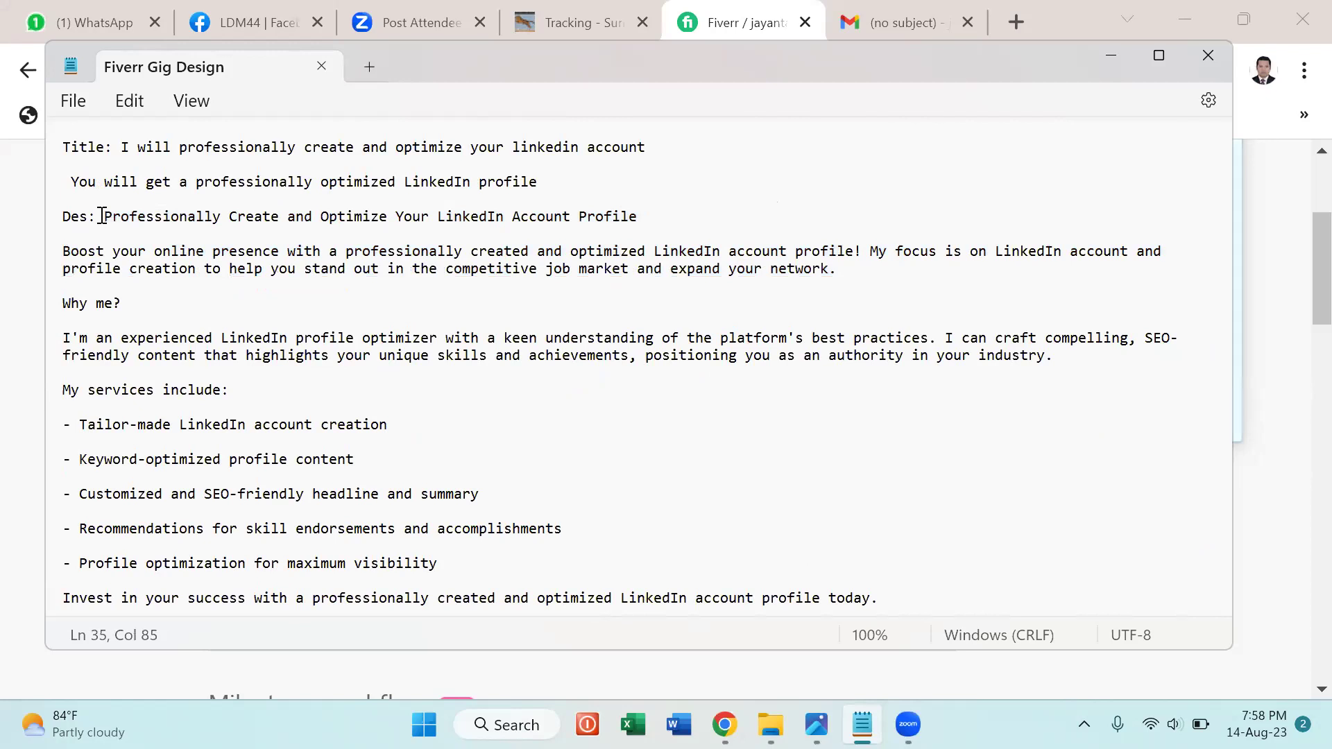
left_click_drag(97, 216, 283, 131)
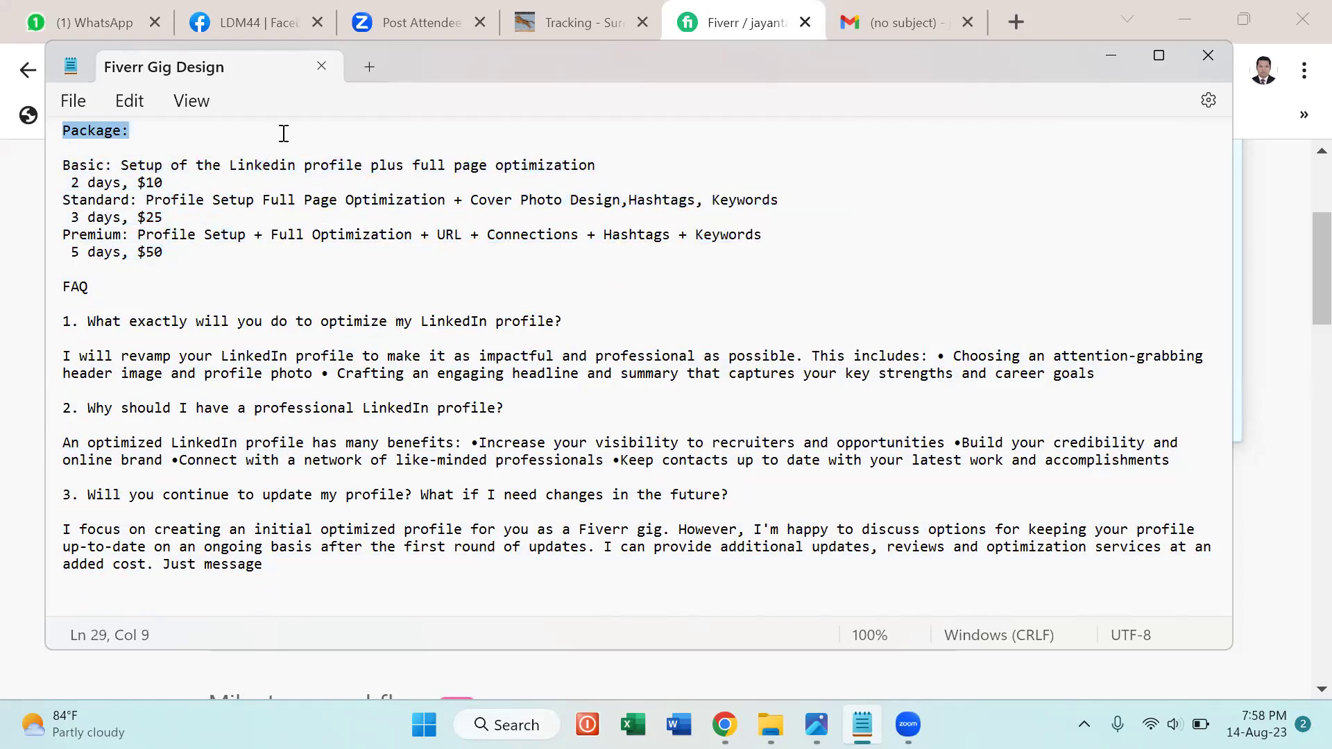
Reselect the description from its heading down past the Tailor-made and Customized lines.
scroll(289, 137, "up", 8)
left_click_drag(96, 165, 279, 182)
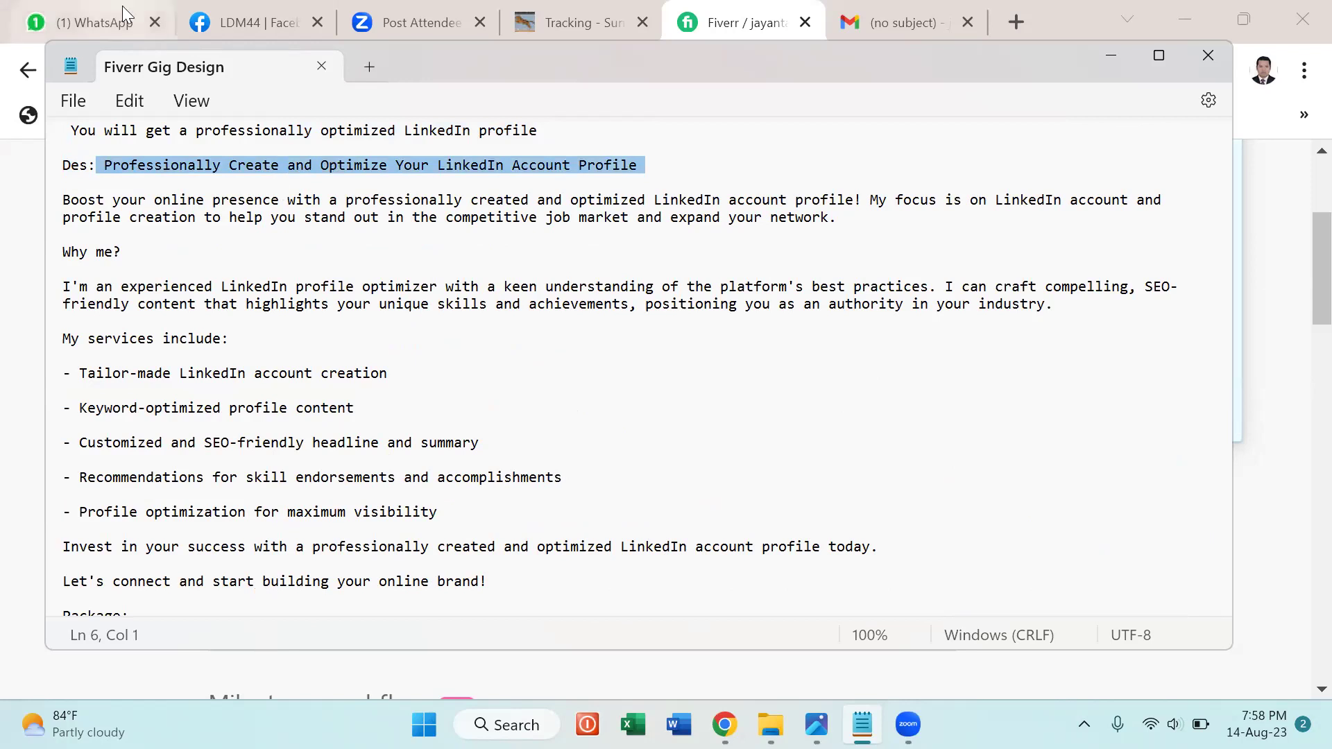
scroll(395, 231, "up", 1)
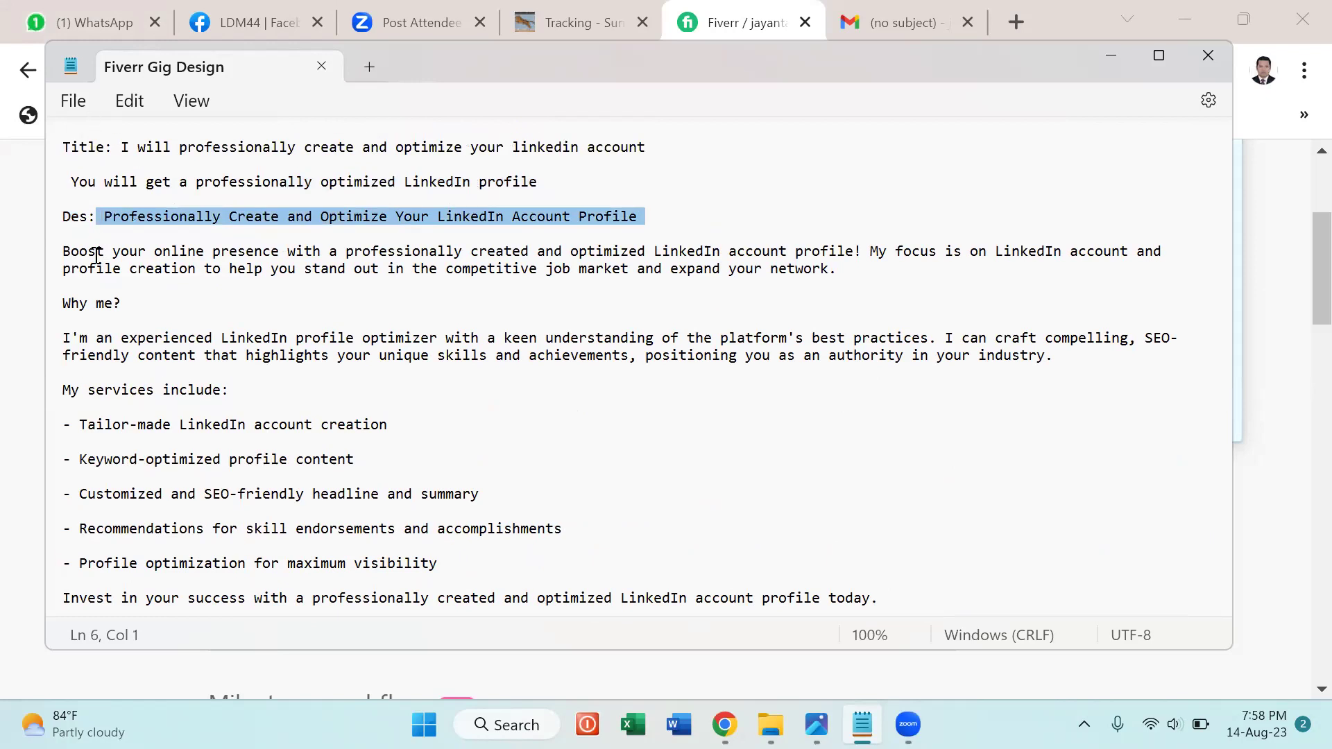
left_click(89, 200)
left_click(104, 216)
left_click(276, 446, "shift")
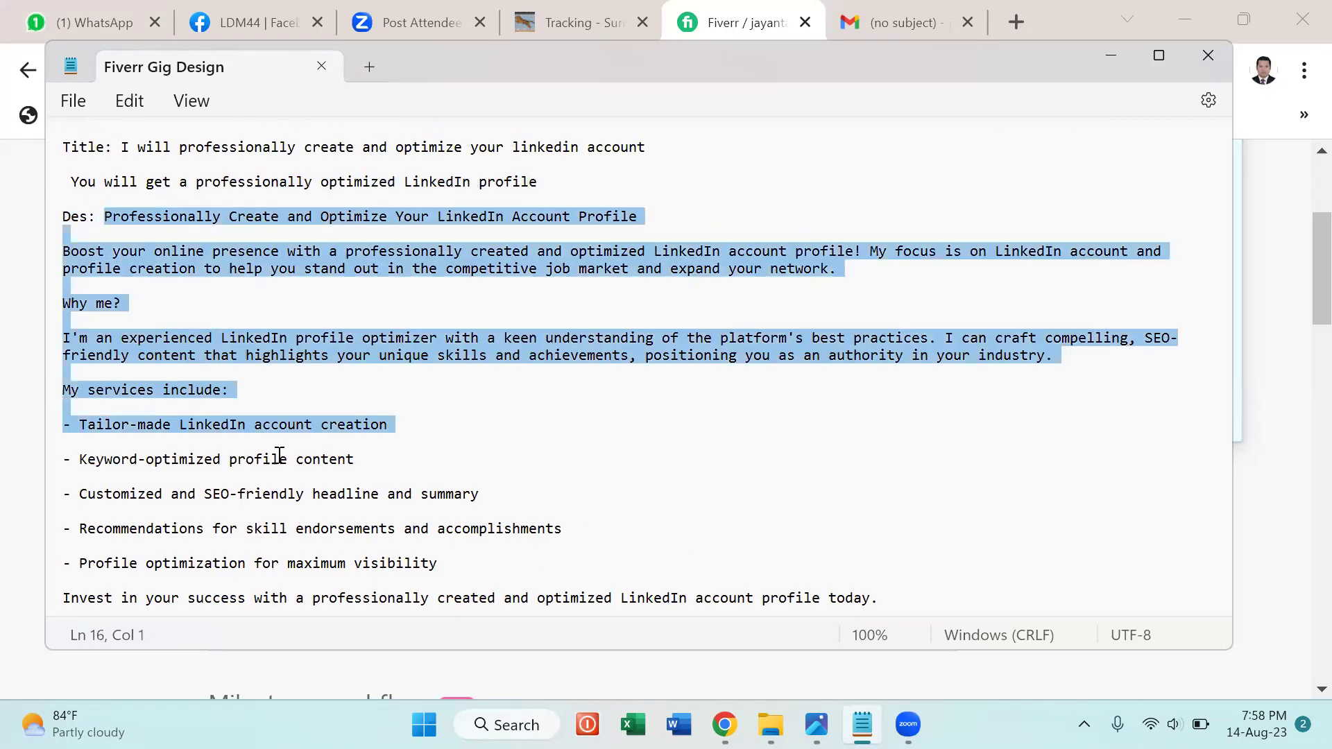
left_click(304, 494, "shift")
key("shift+Down")
key("shift+Down")
key("shift+Down")
key("shift+Down")
key("shift+Down")
key("shift+Down")
key("shift+Down")
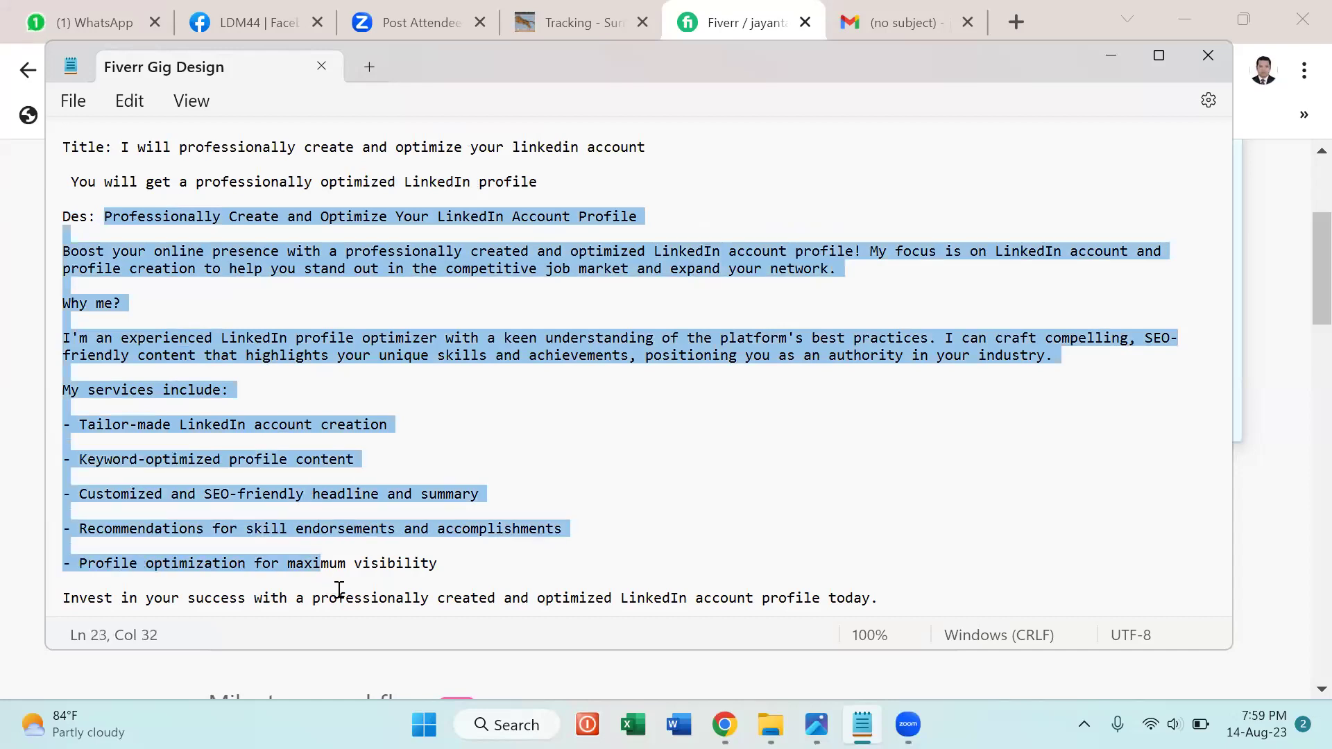
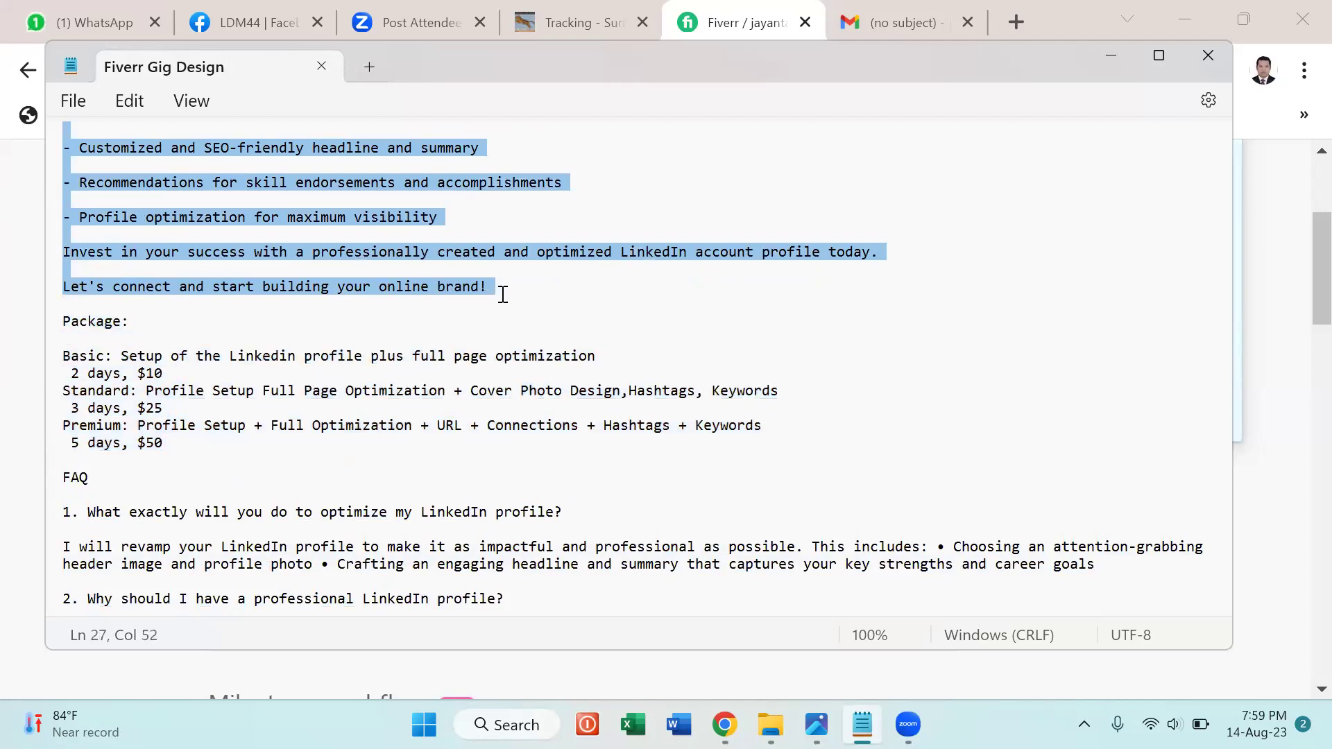
Paste the LinkedIn-profile description from Notepad into the gig description box, reaching 961/1200 characters.
left_click(514, 301, "shift")
key("alt+Tab")
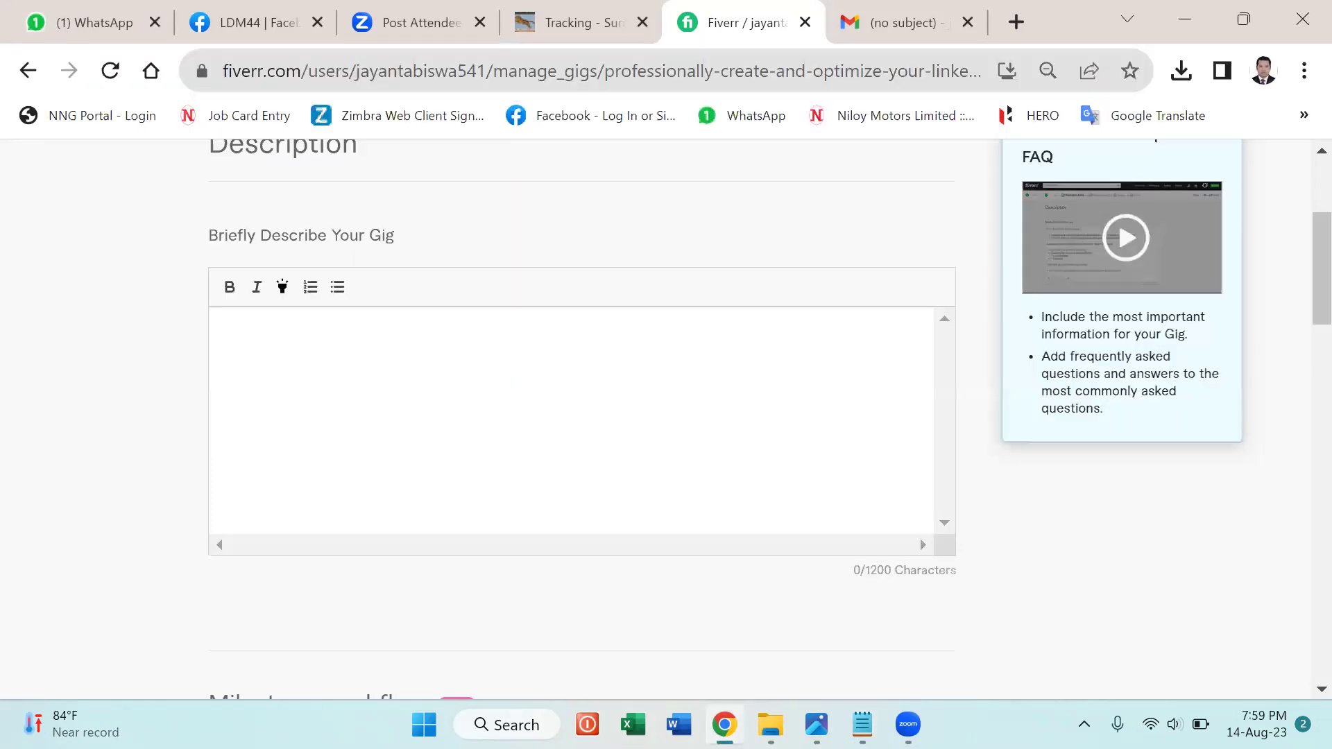
left_click(450, 413)
key("ctrl+v")
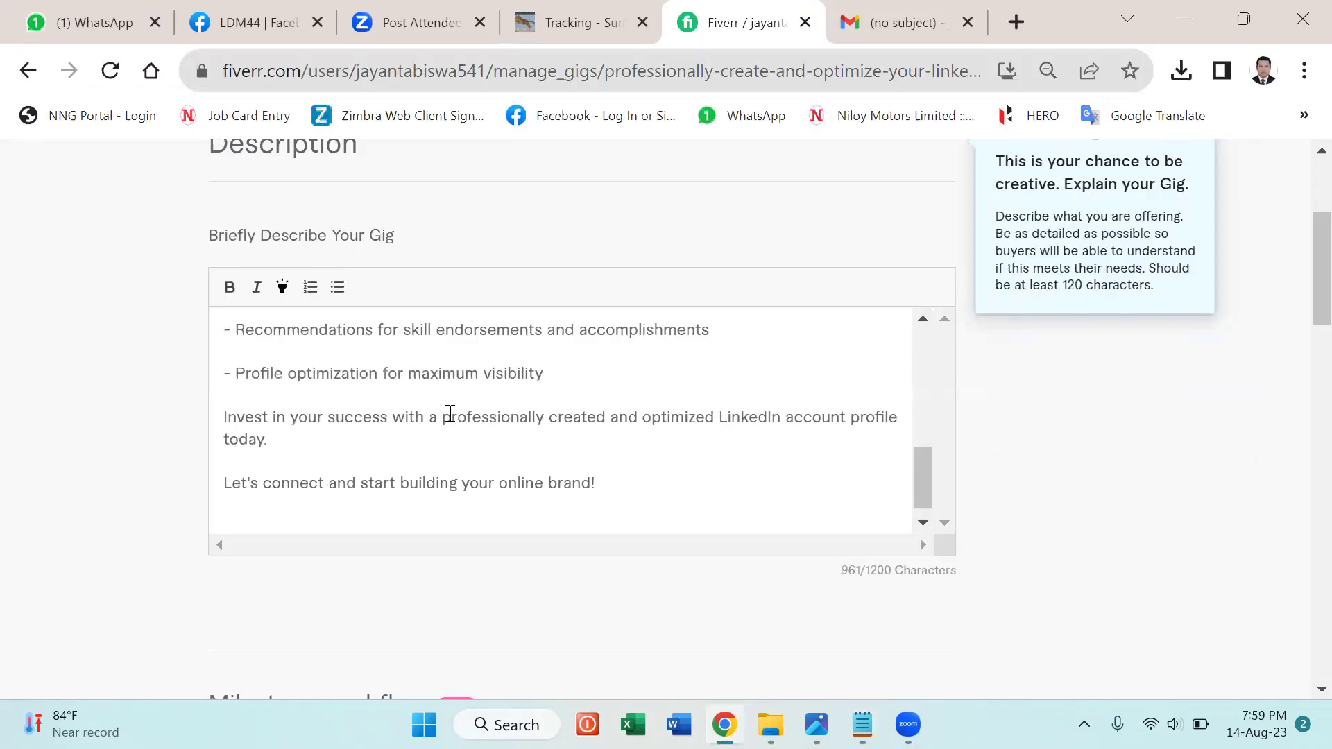
scroll(707, 469, "down", 1)
scroll(707, 469, "up", 1)
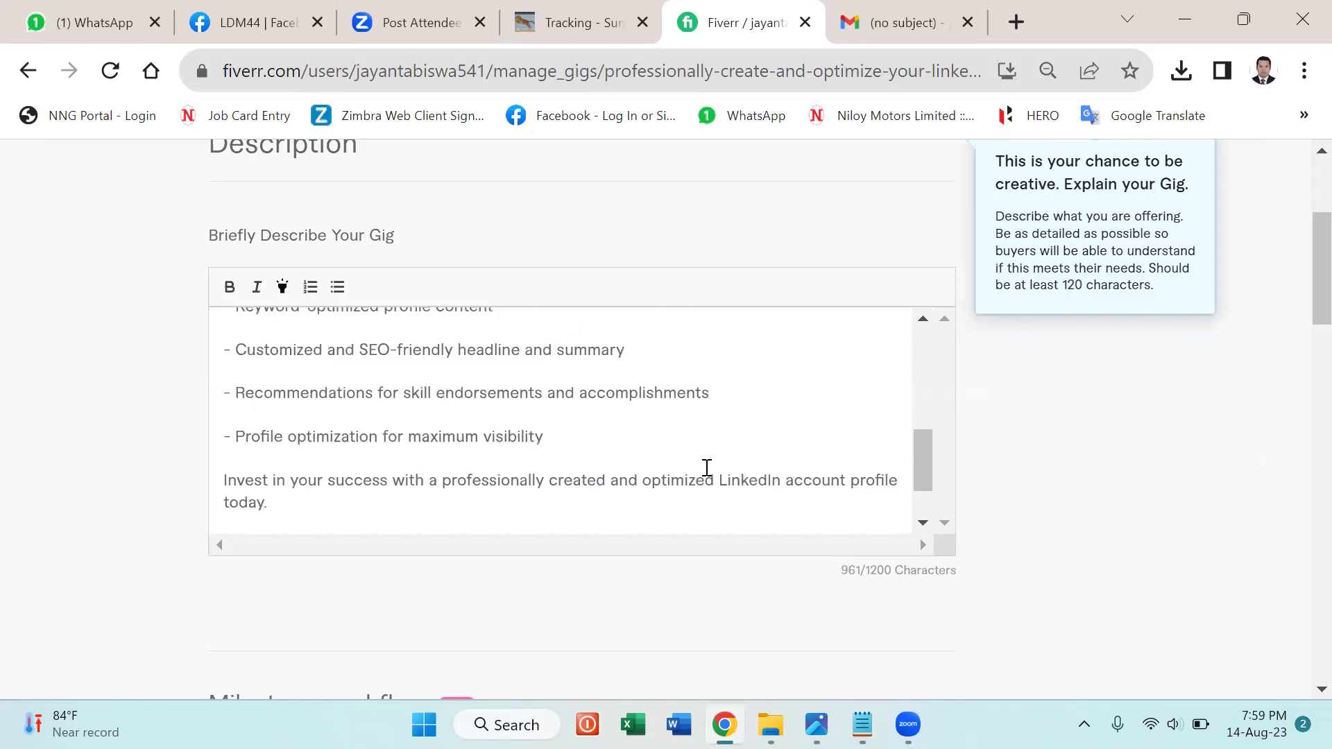
scroll(707, 468, "up", 6)
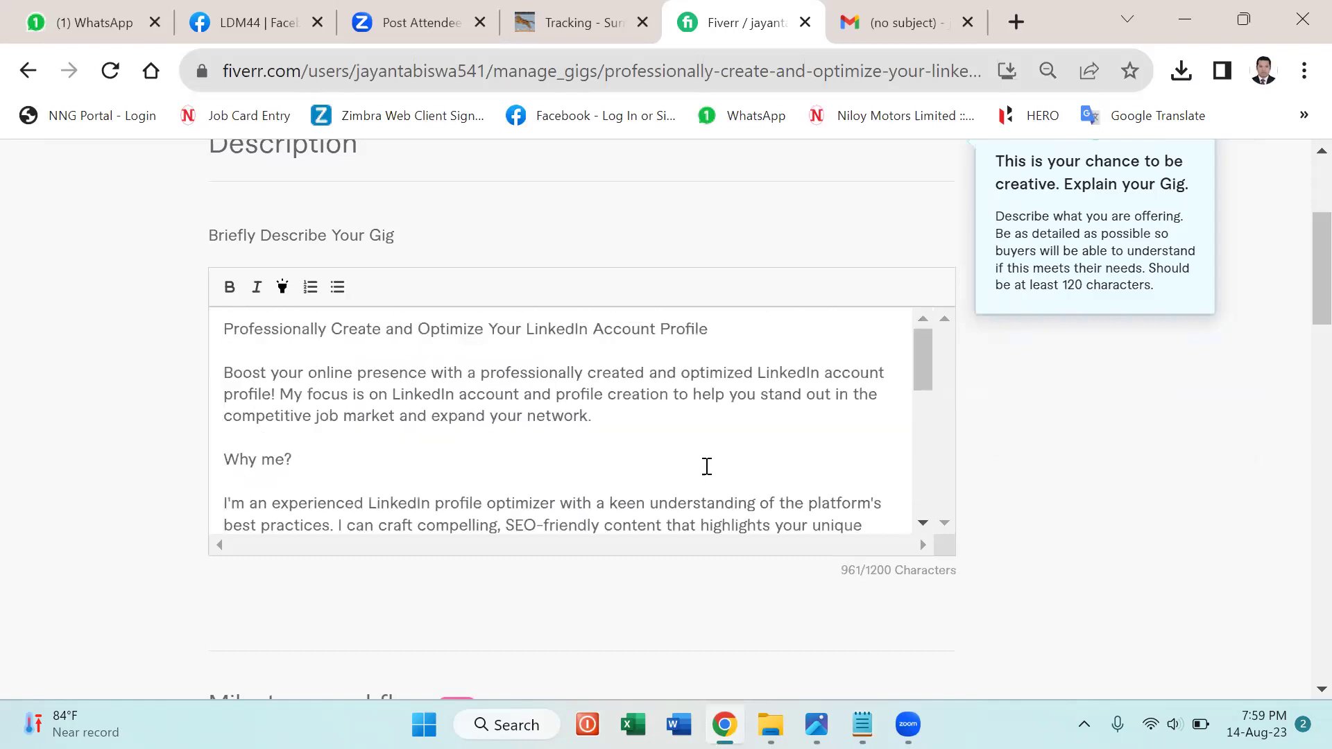
left_click(1277, 520)
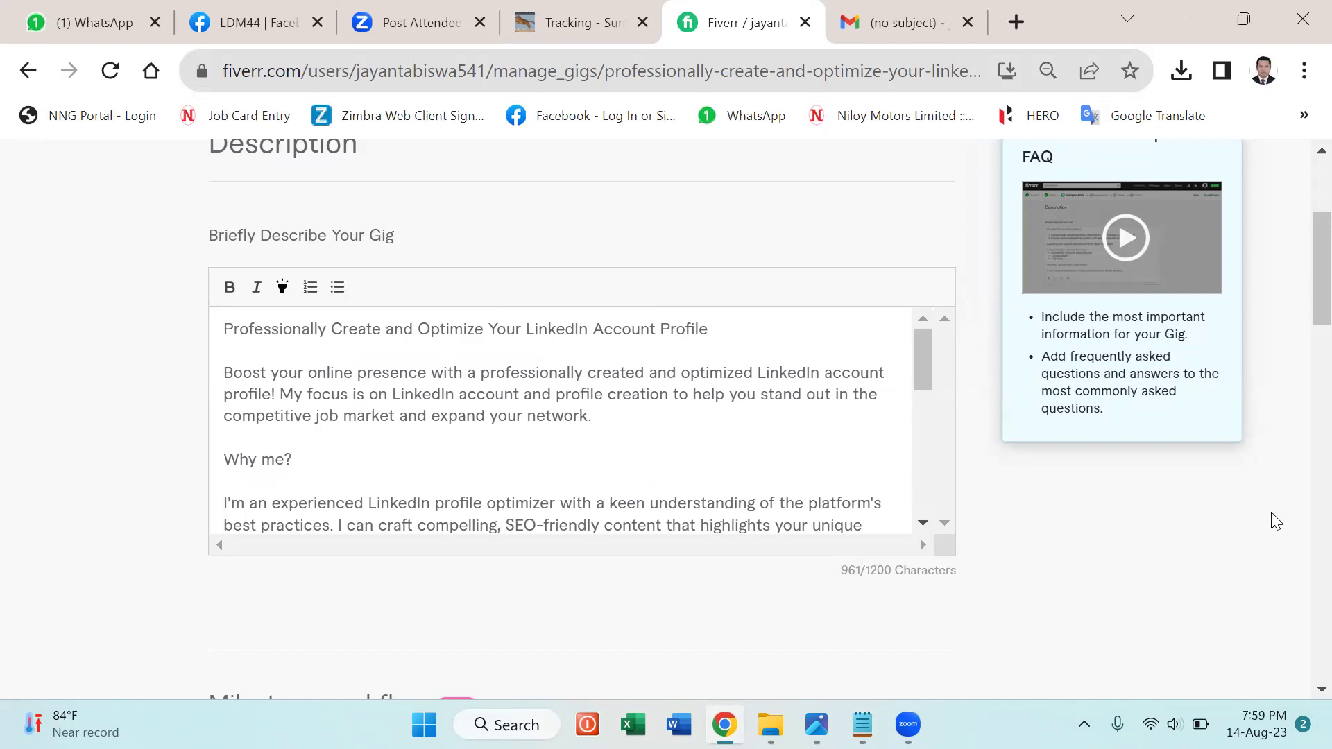
Bold the Why me?, gig title and My services include: lines in the description.
left_click(290, 459)
left_click_drag(290, 459, 204, 455)
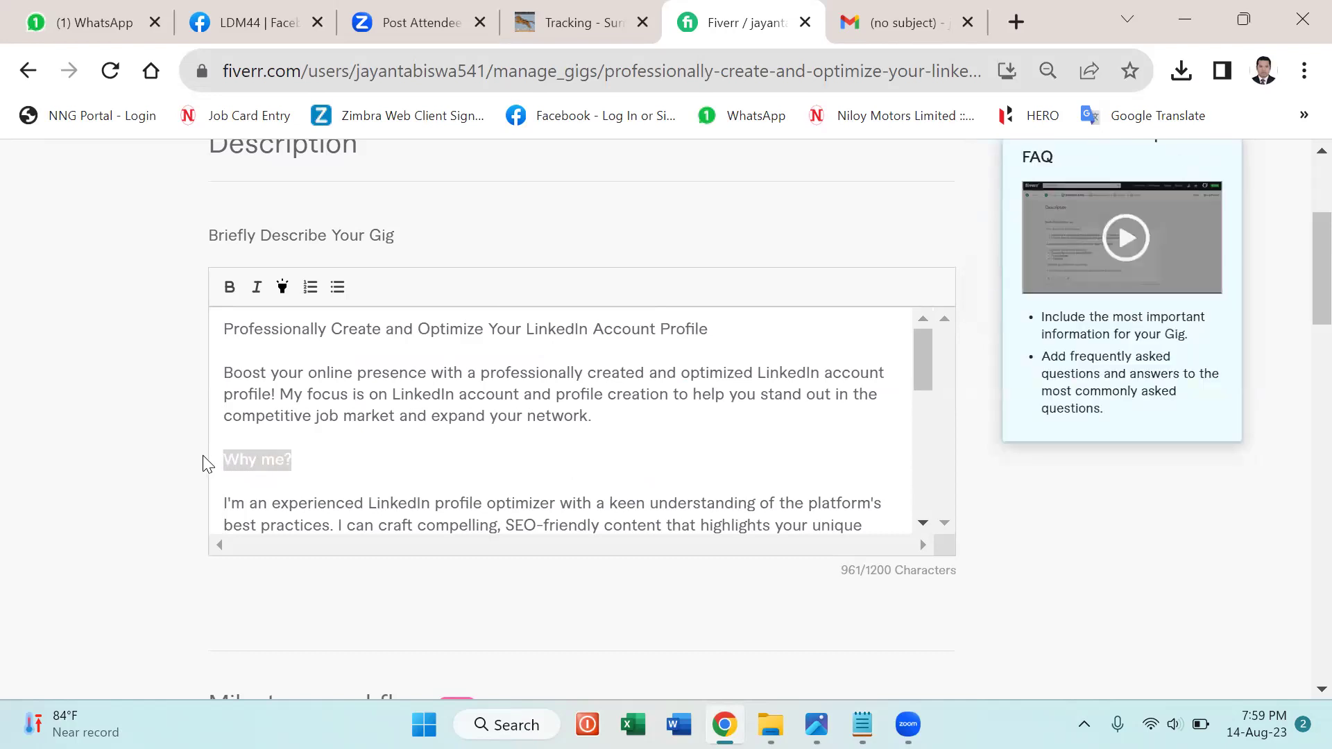
left_click(228, 290)
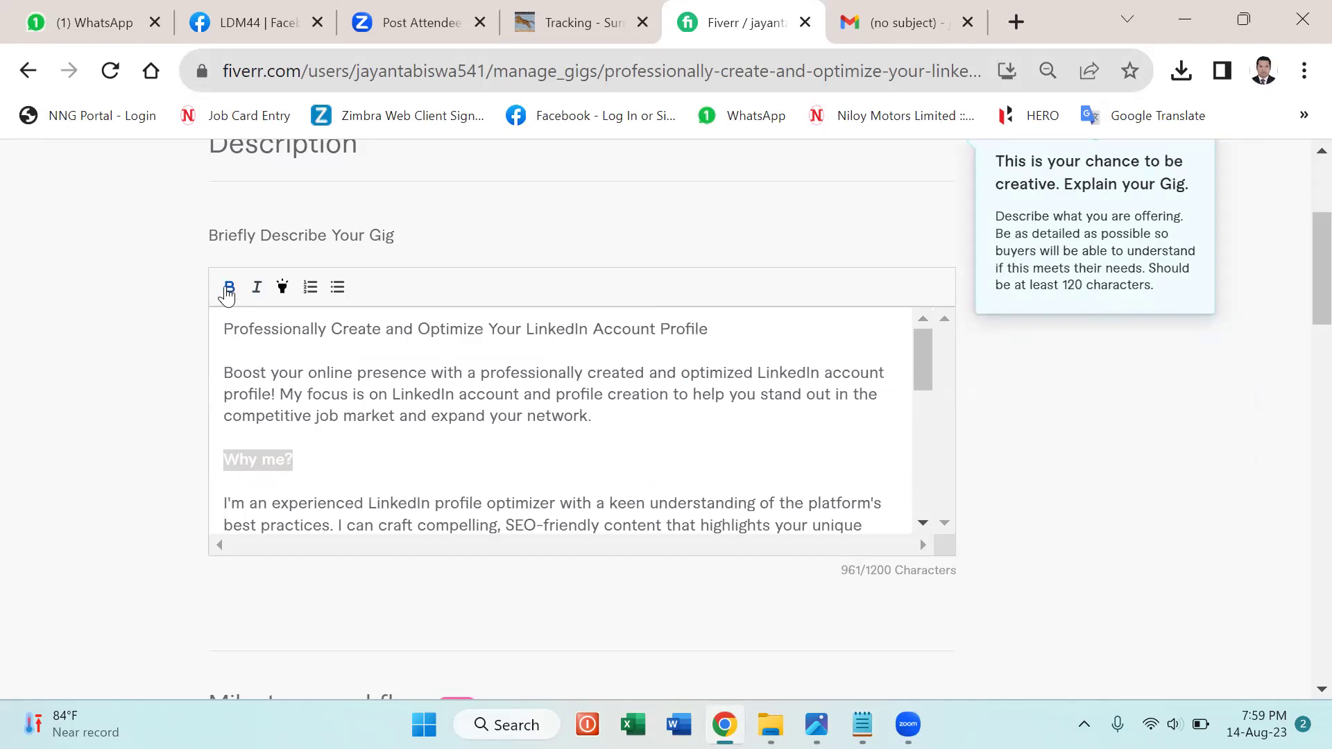
left_click(326, 464)
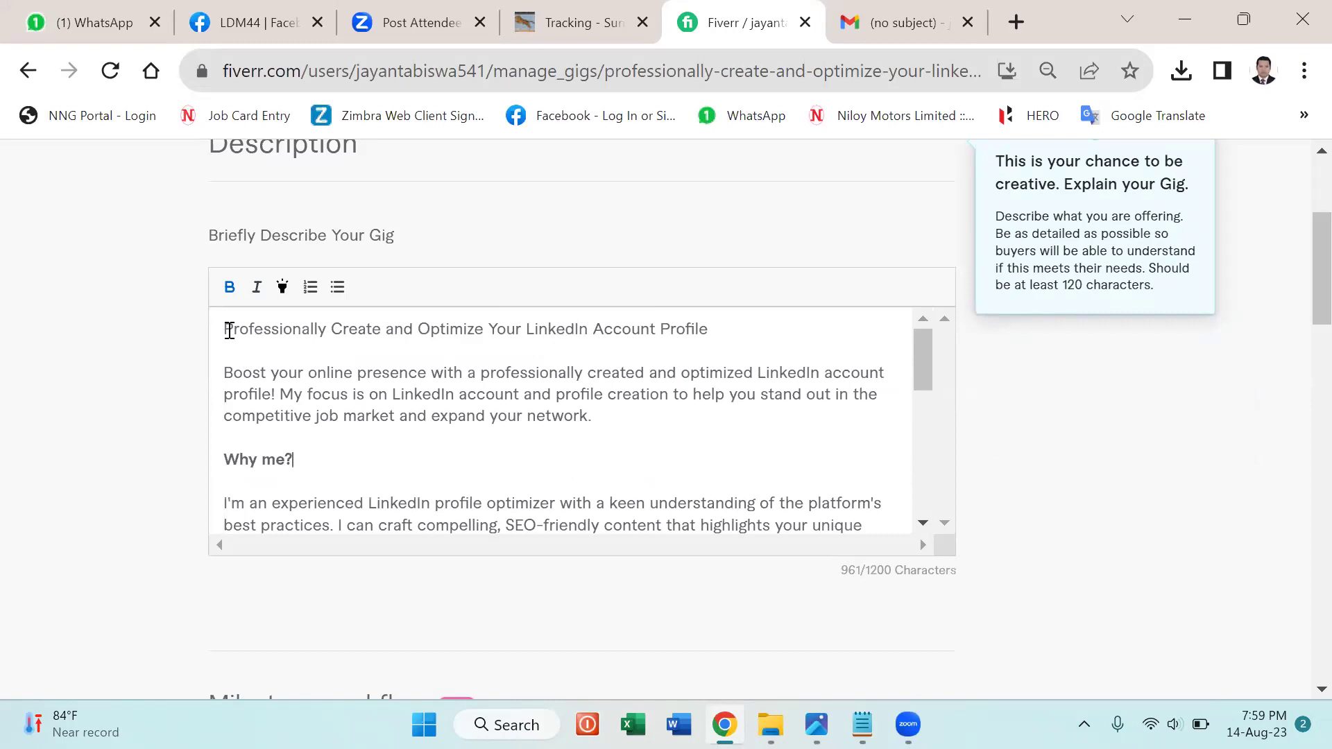
left_click_drag(224, 329, 698, 345)
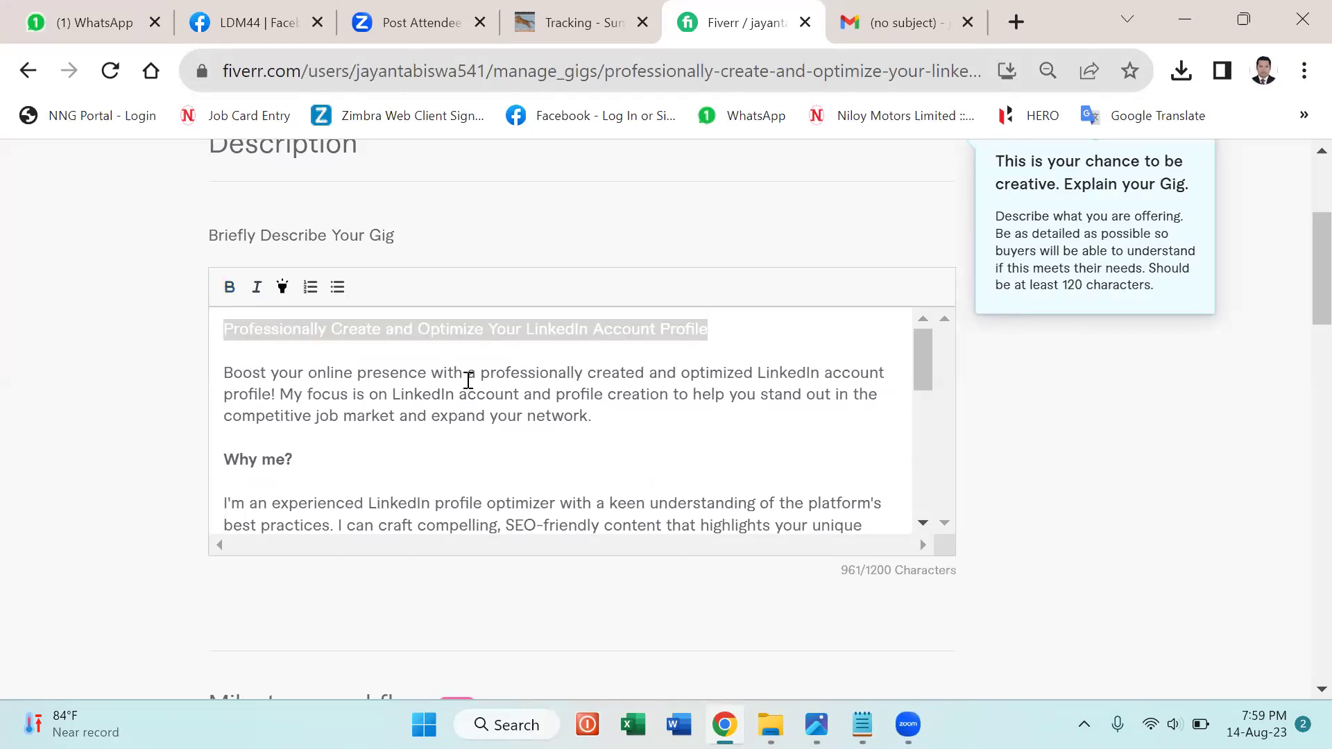
left_click(231, 291)
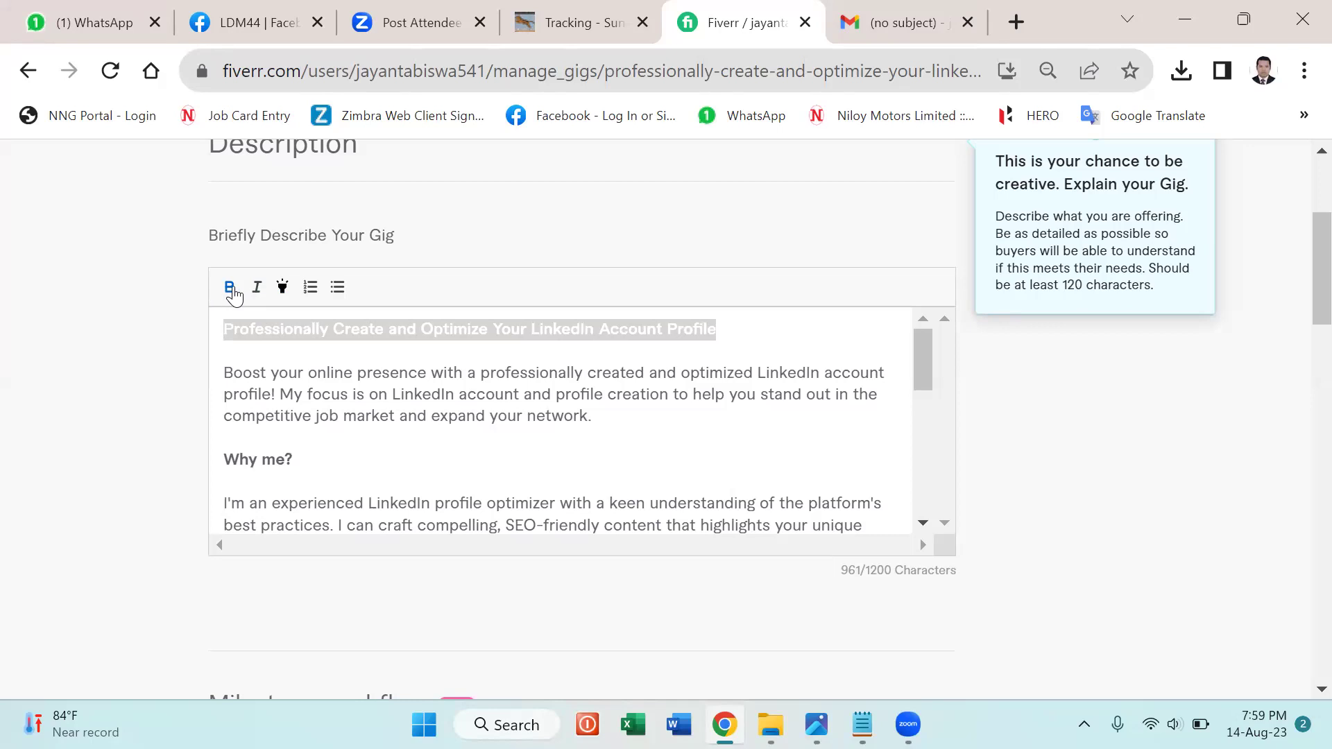
left_click(313, 466)
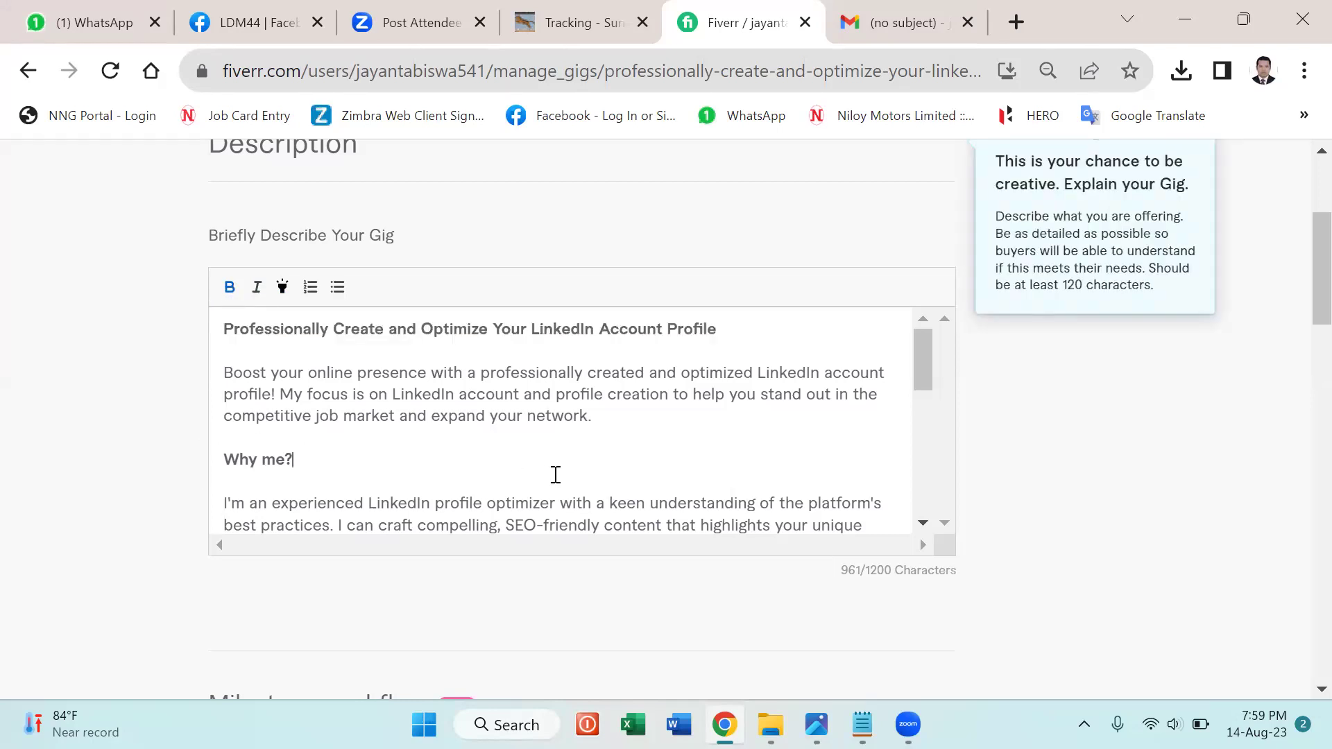
scroll(587, 462, "down", 5)
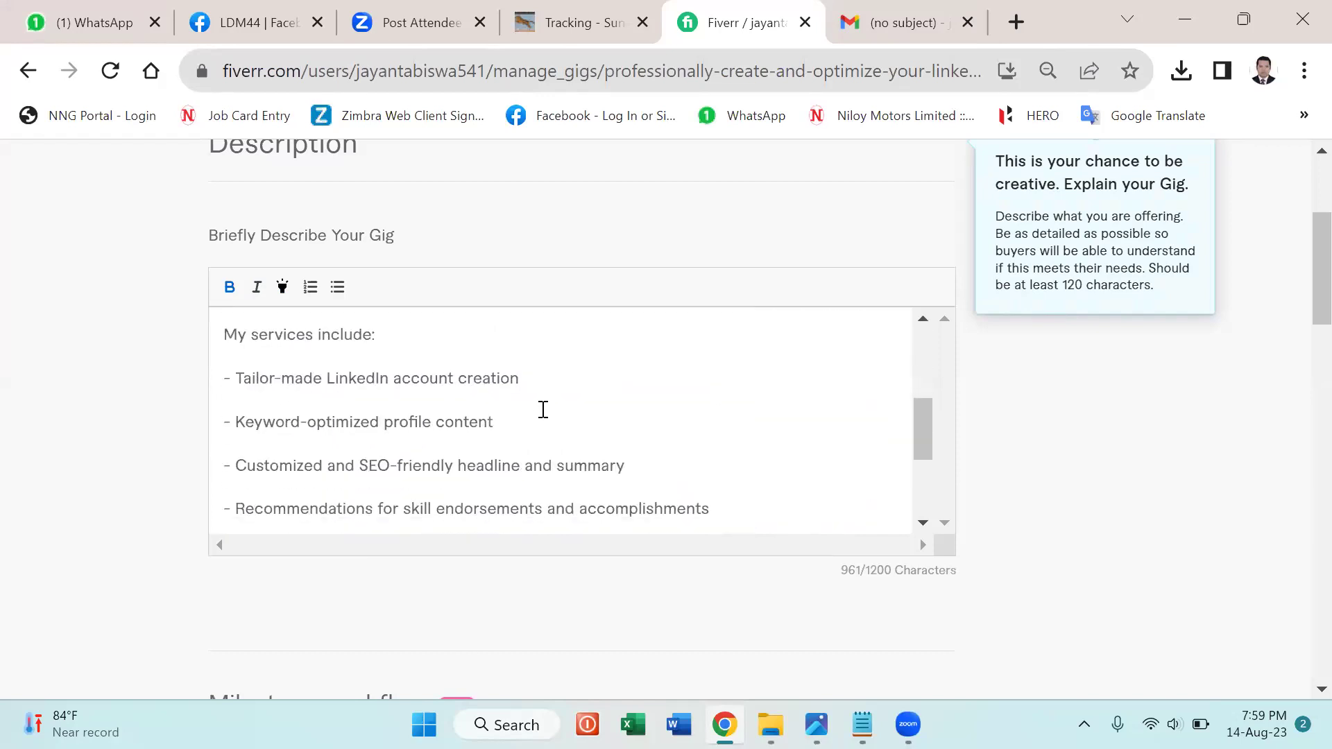
left_click_drag(225, 333, 387, 333)
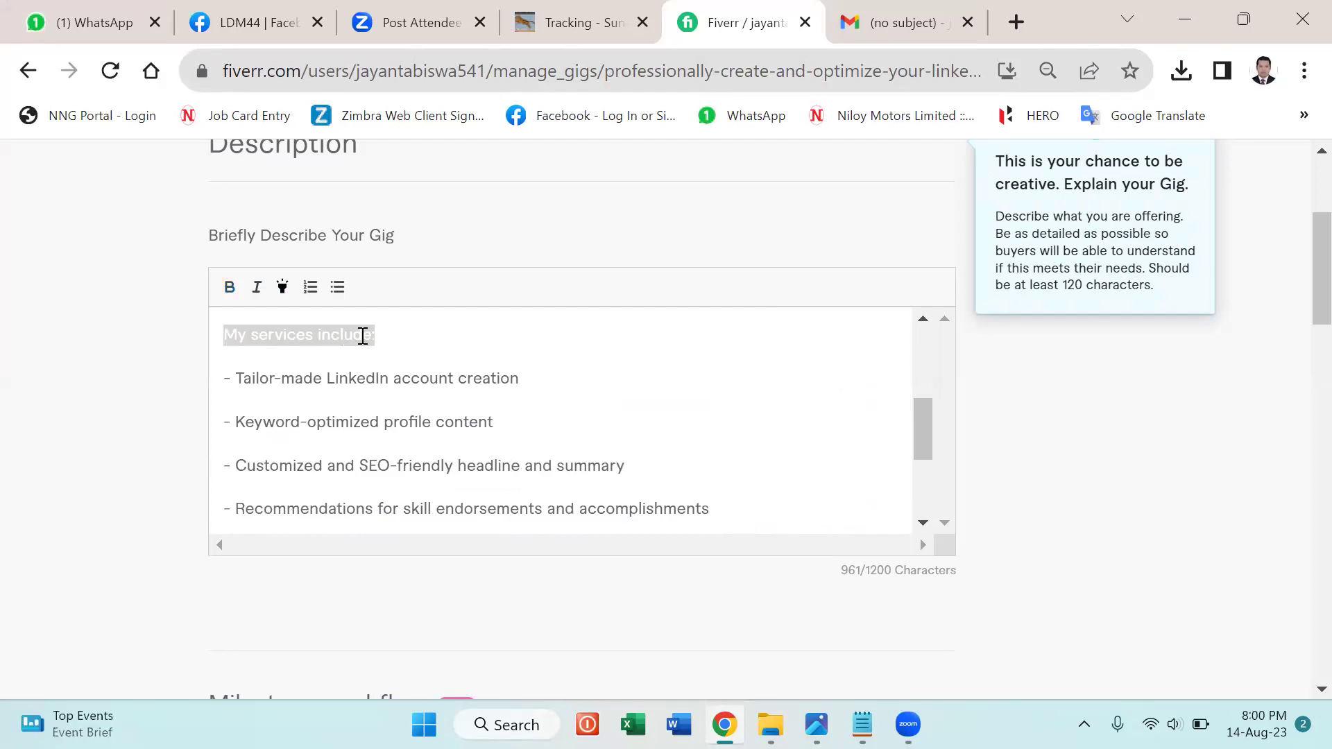
left_click(229, 288)
left_click(549, 358)
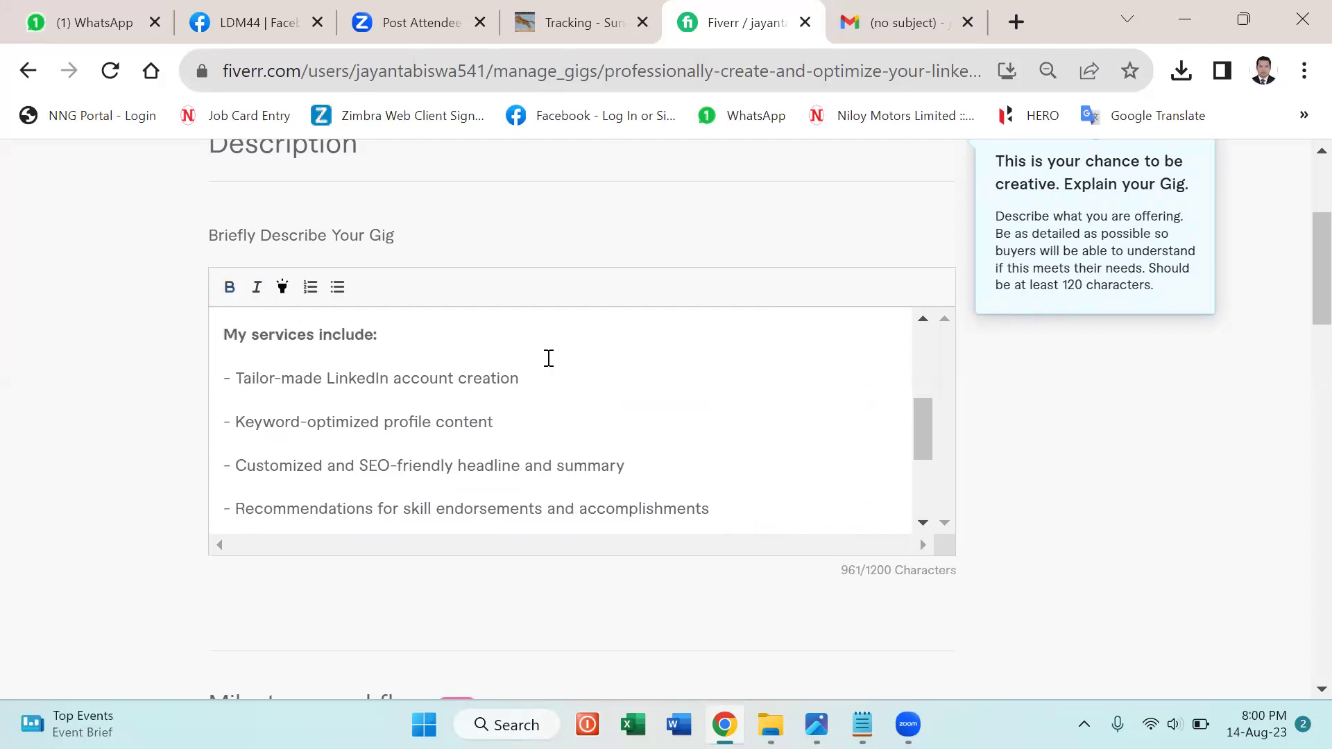
Add the closing line 'Thanks for viewing my gig.' below the final brand! sentence.
scroll(548, 358, "down", 3)
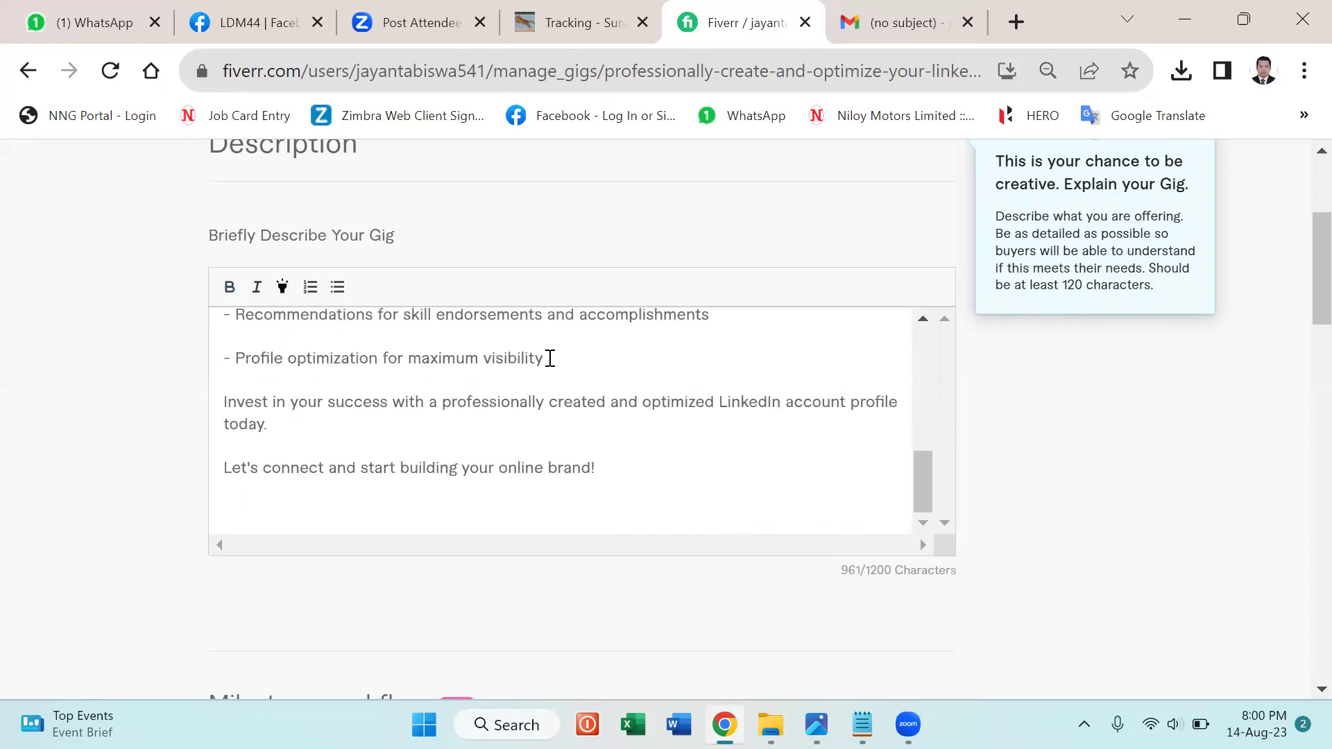
scroll(550, 358, "down", 2)
left_click(618, 338)
key("Return")
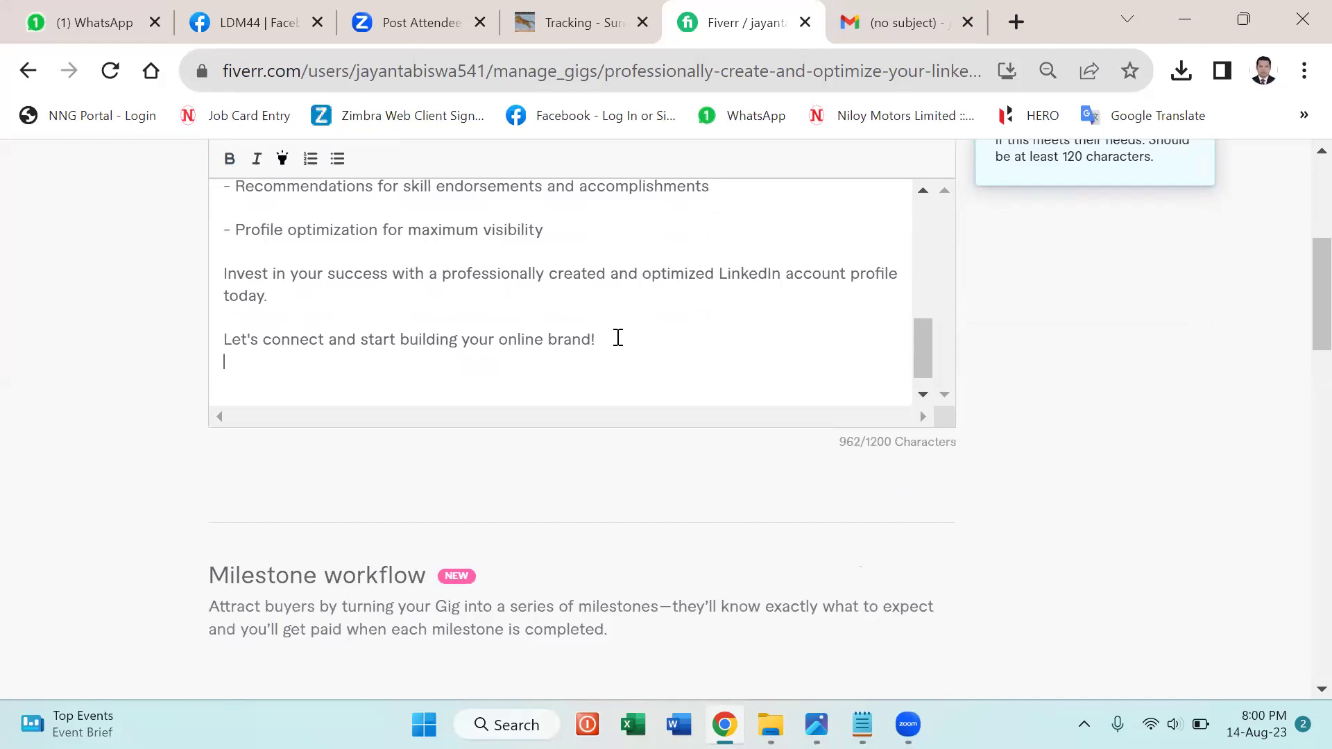
type("Thanks for viewing my g")
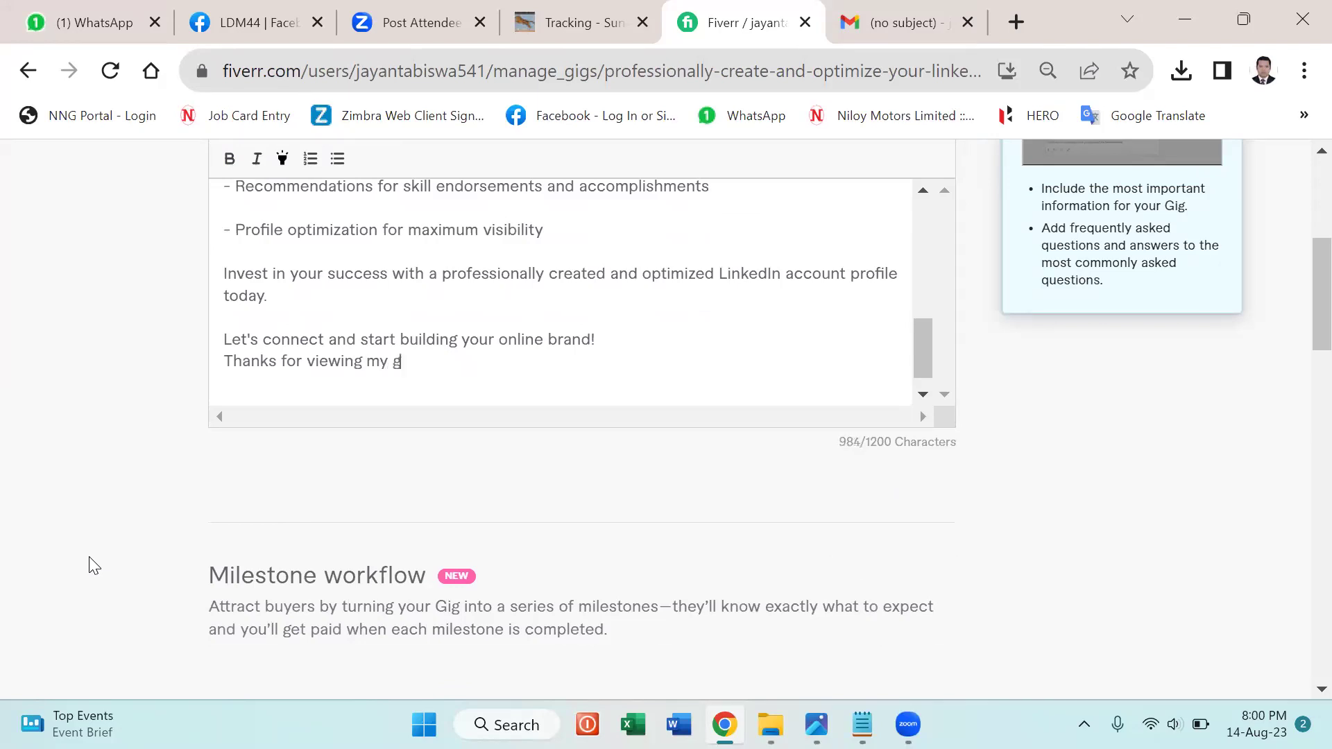
type("ig.")
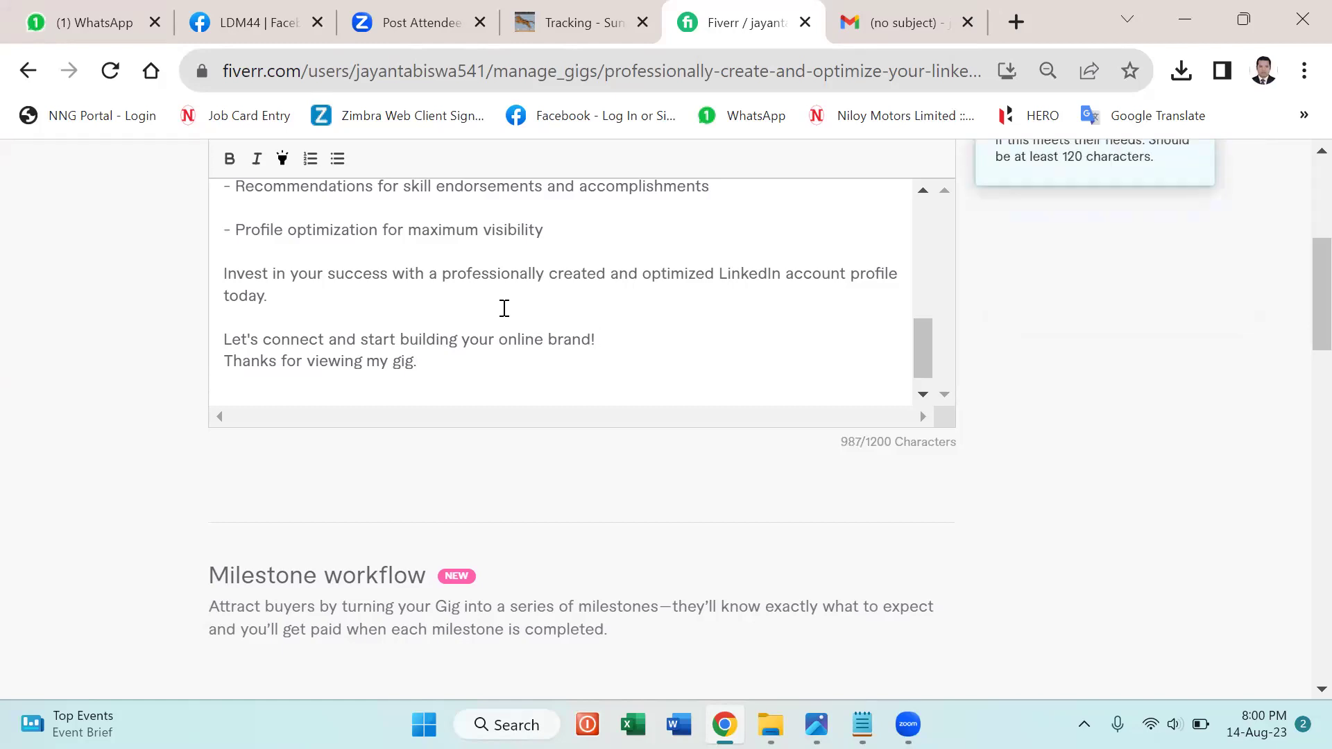
Scroll down past the finished description to the Frequently Asked Questions section.
scroll(659, 325, "up", 10)
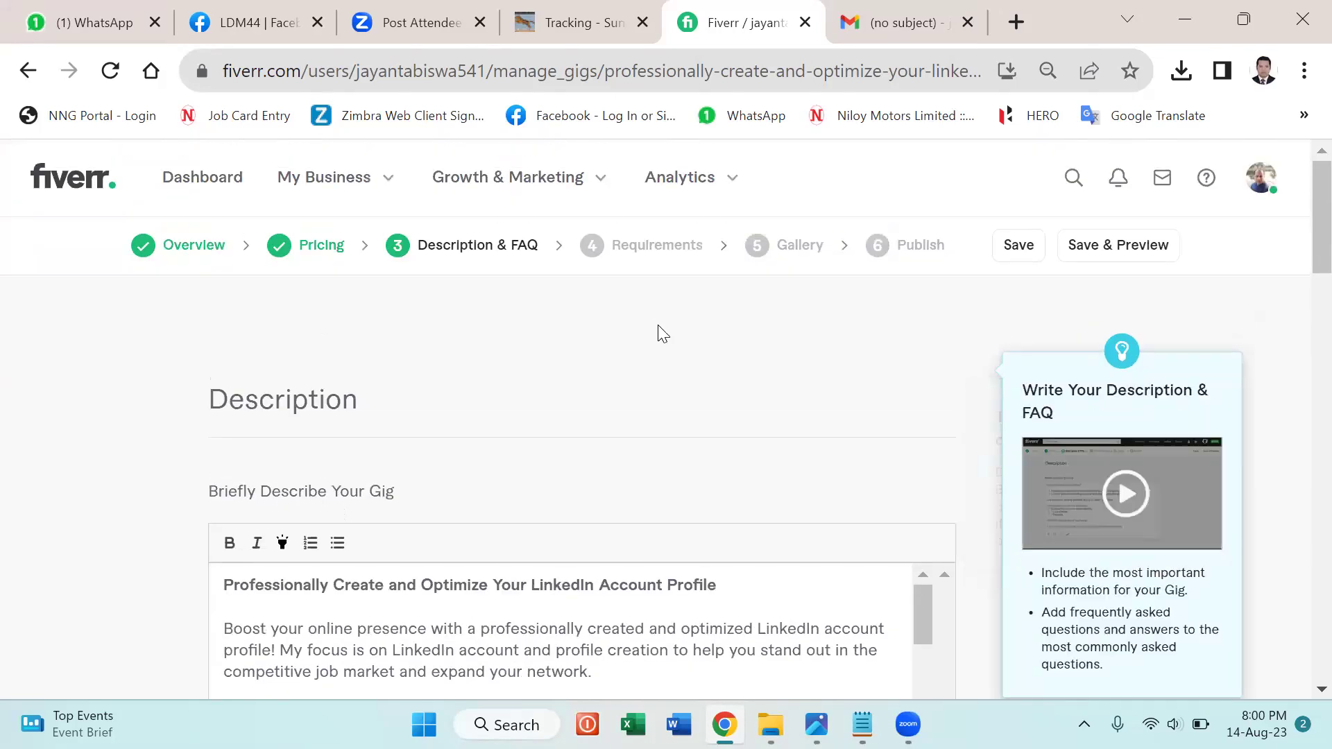
scroll(819, 386, "down", 2)
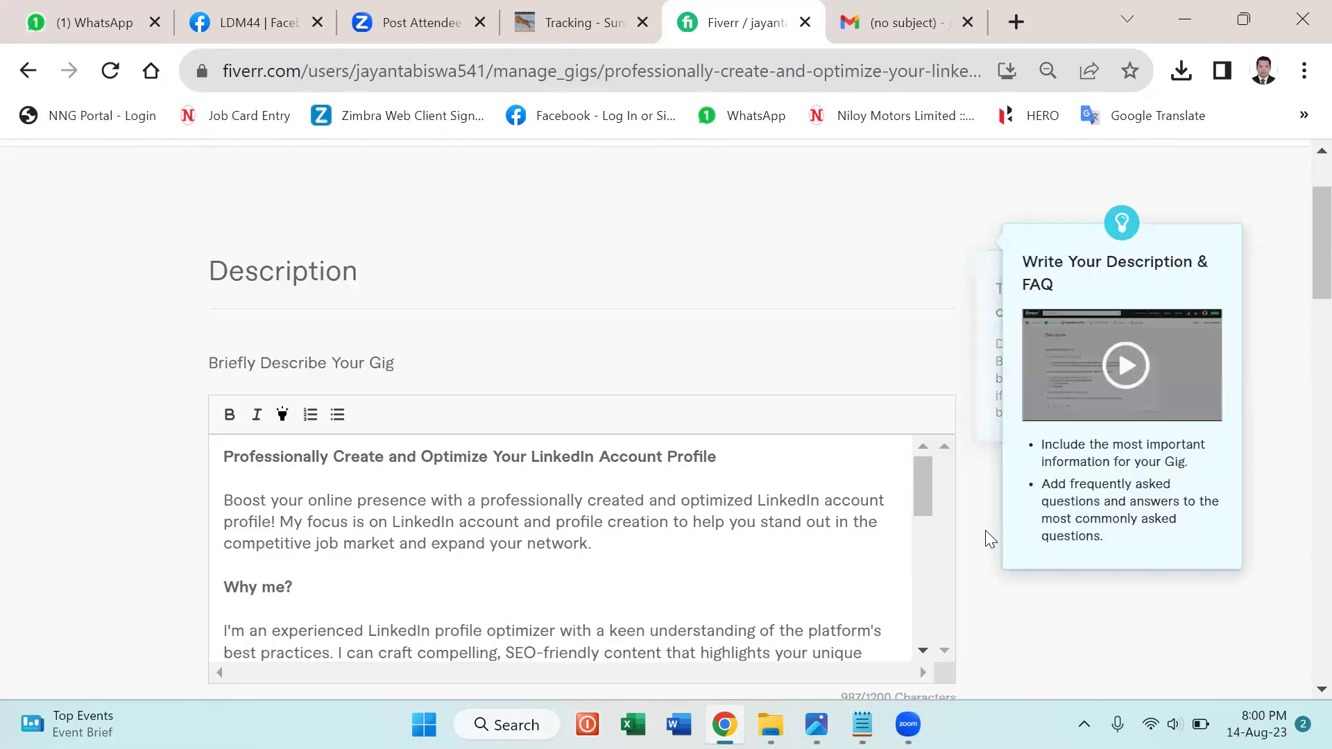
scroll(985, 534, "down", 10)
scroll(977, 551, "down", 3)
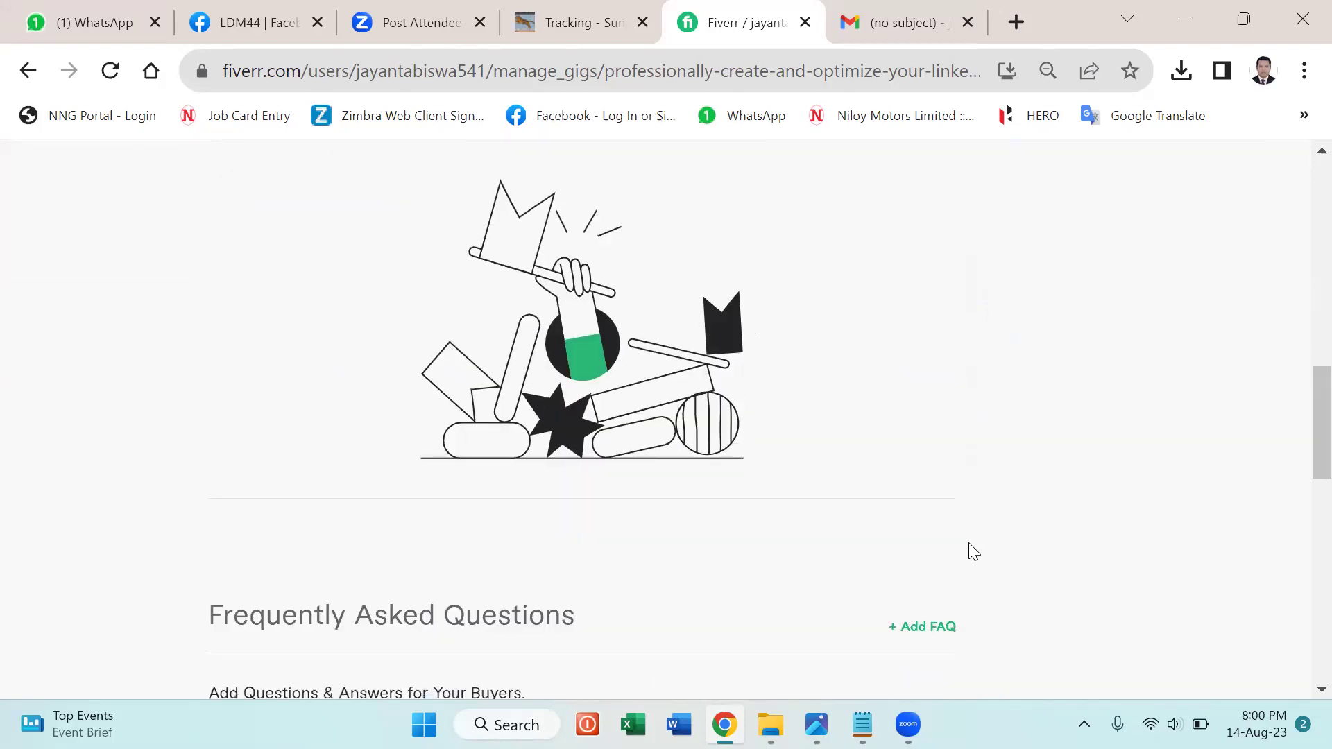
scroll(974, 552, "down", 3)
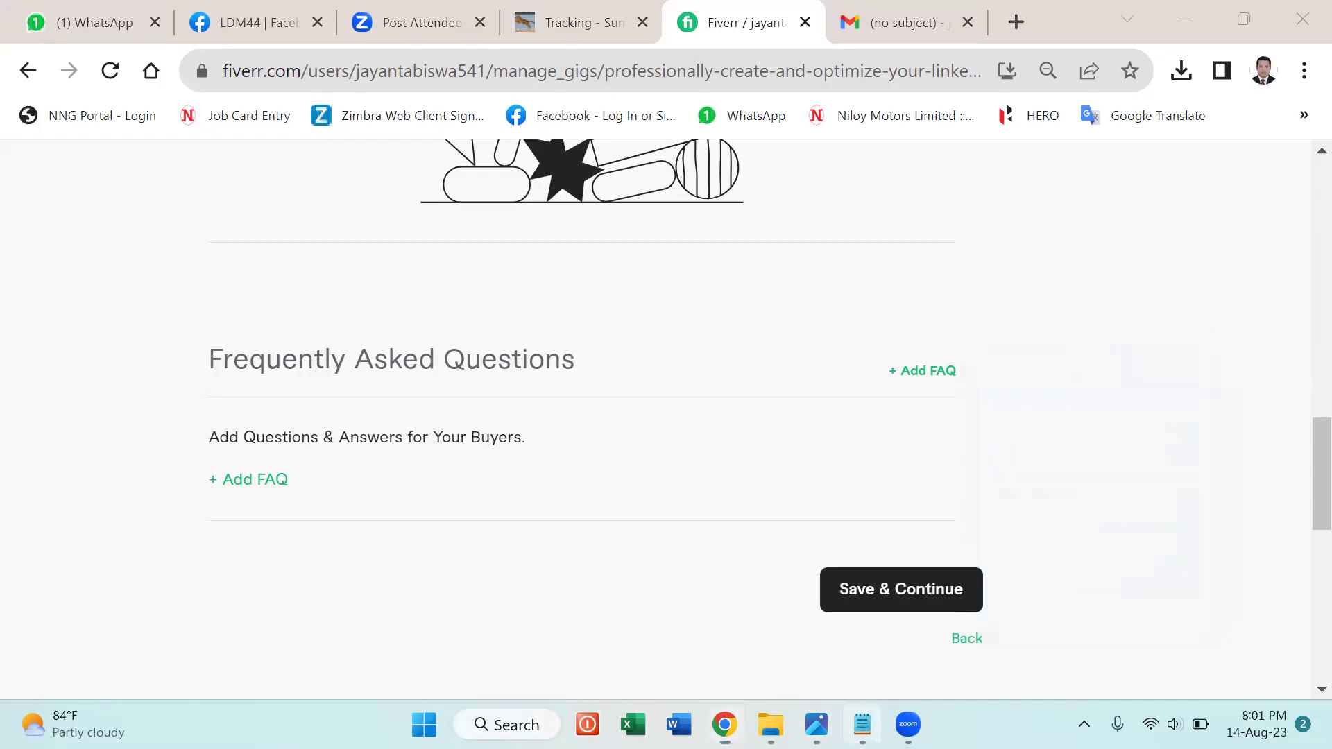
Copy 'What exactly will you do to optimize my LinkedIn profile?' from the notes into a new FAQ question.
left_click(862, 725)
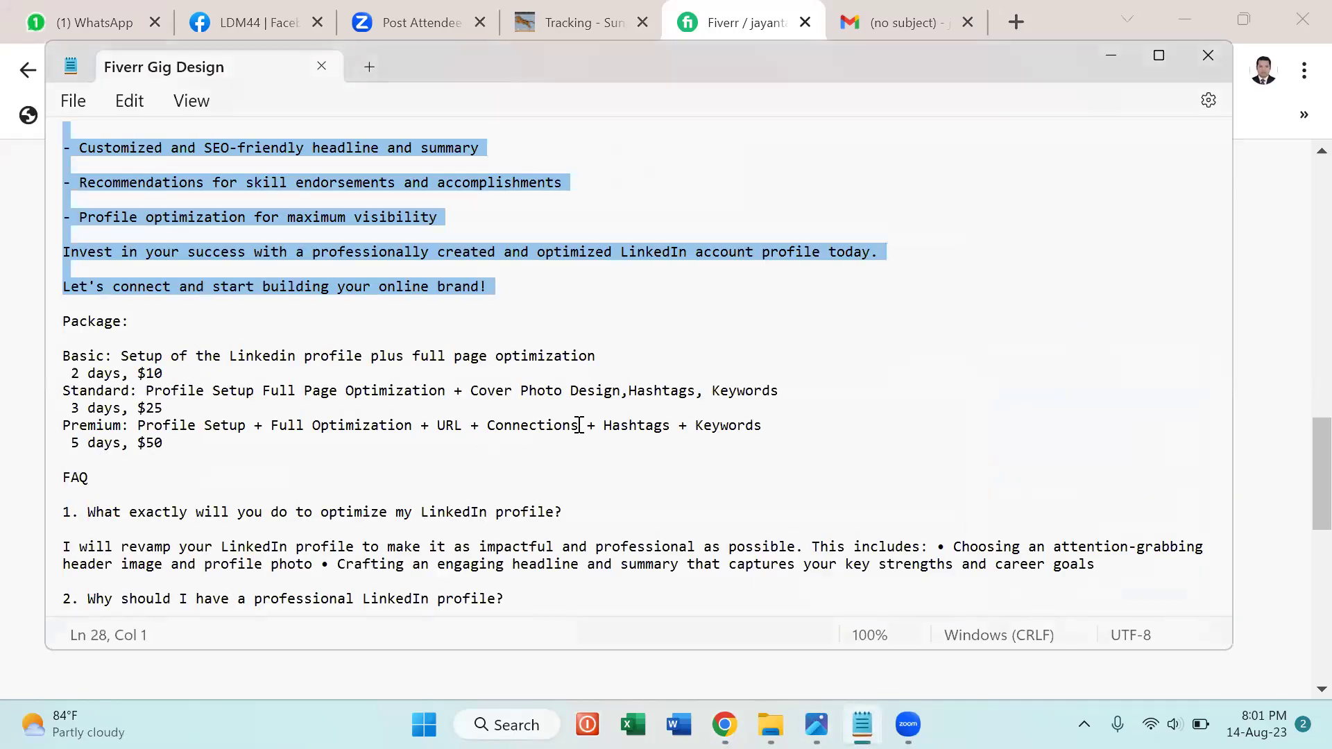
scroll(579, 425, "down", 4)
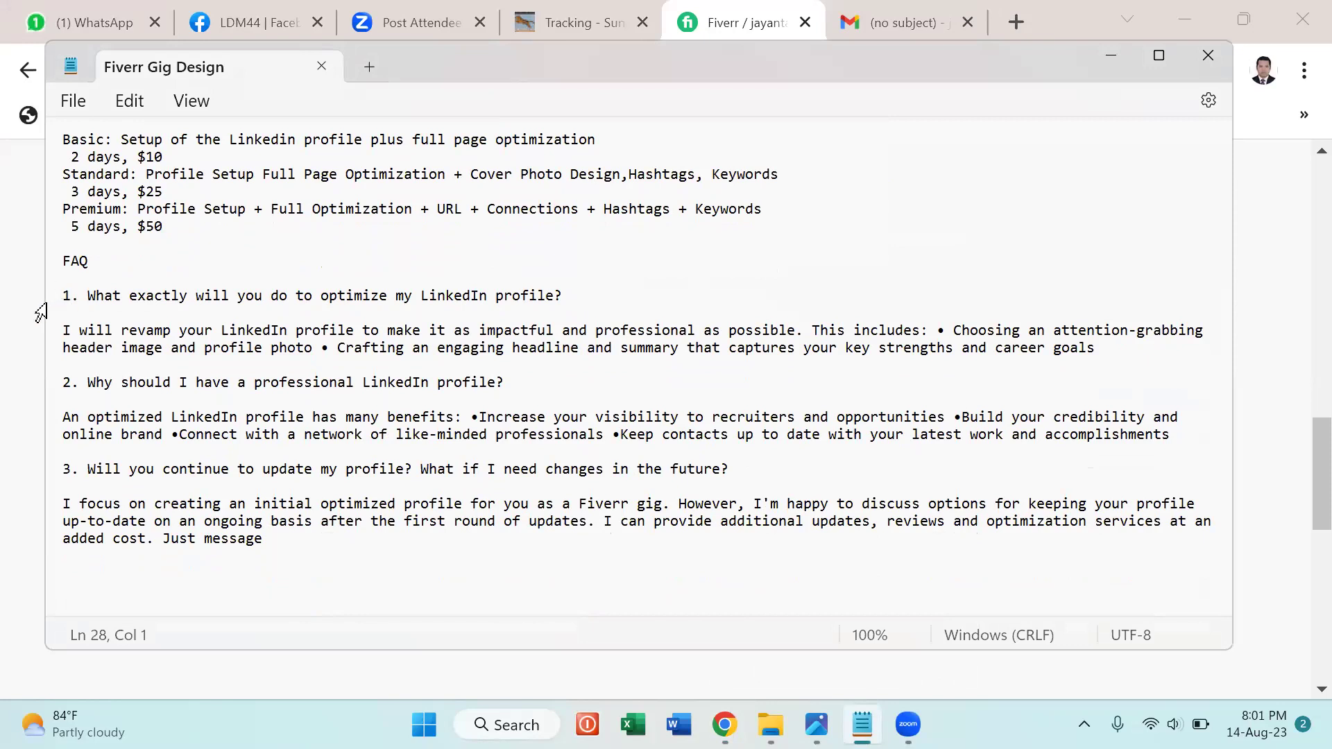
left_click_drag(63, 296, 113, 297)
left_click(89, 295)
key("shift+Right")
key("shift+Right")
key("shift+Right")
key("shift+Right")
key("shift+Right")
key("shift+Right")
key("shift+Right")
key("shift+Right")
key("shift+Right")
key("shift+Right")
key("shift+Right")
key("shift+Right")
key("shift+Right")
key("shift+Right")
key("shift+Right")
key("shift+Right")
key("shift+Right")
key("shift+Right")
key("shift+Right")
key("shift+Right")
key("shift+Right")
key("shift+Right")
key("shift+Right")
key("shift+Right")
key("shift+Right")
key("shift+Right")
key("shift+Right")
key("shift+Right")
key("shift+Right")
key("shift+Right")
left_click(574, 297, "shift")
key("ctrl+c")
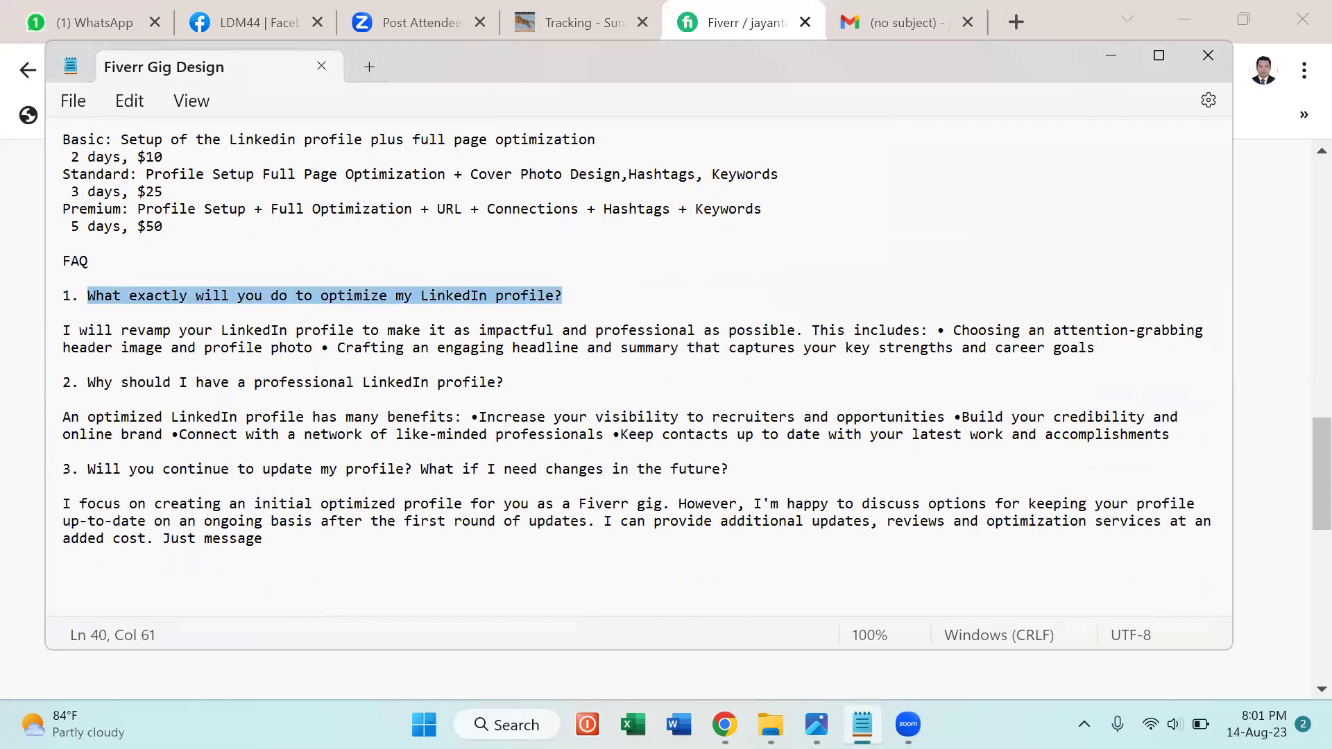
left_click(724, 724)
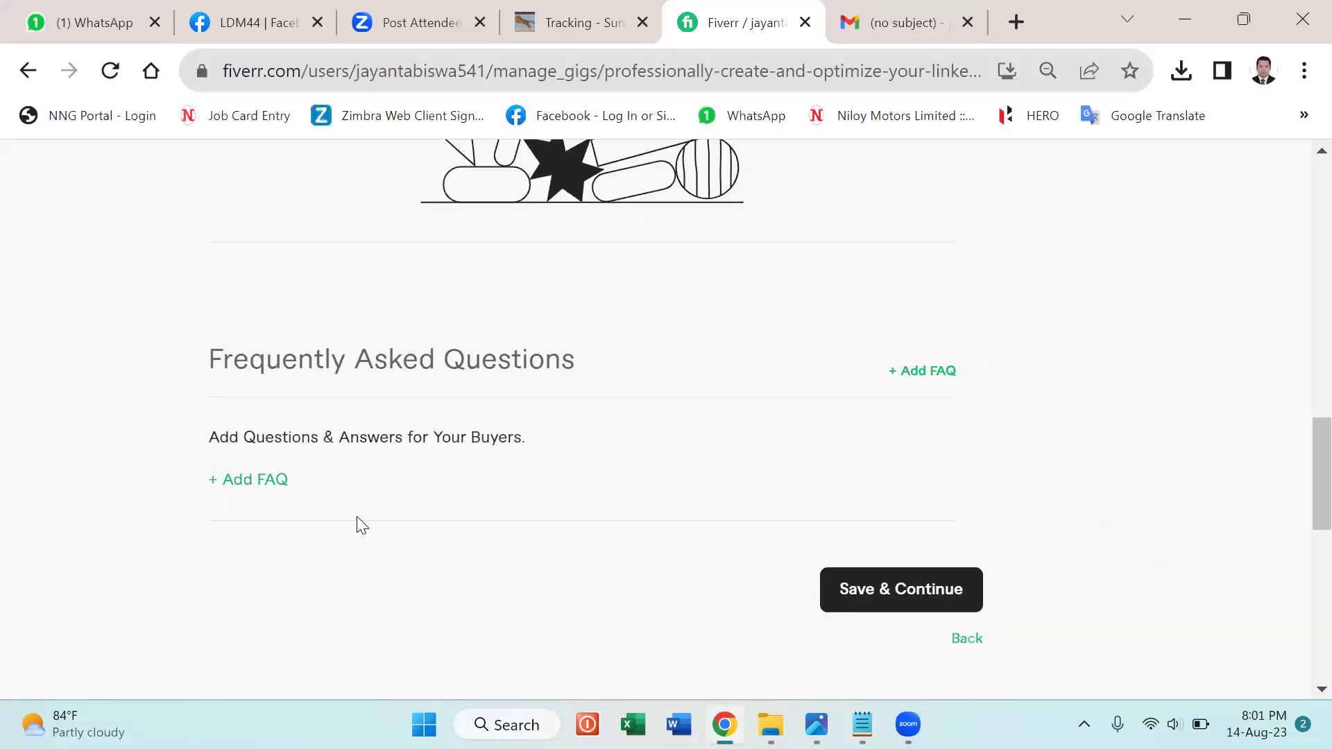
left_click(255, 479)
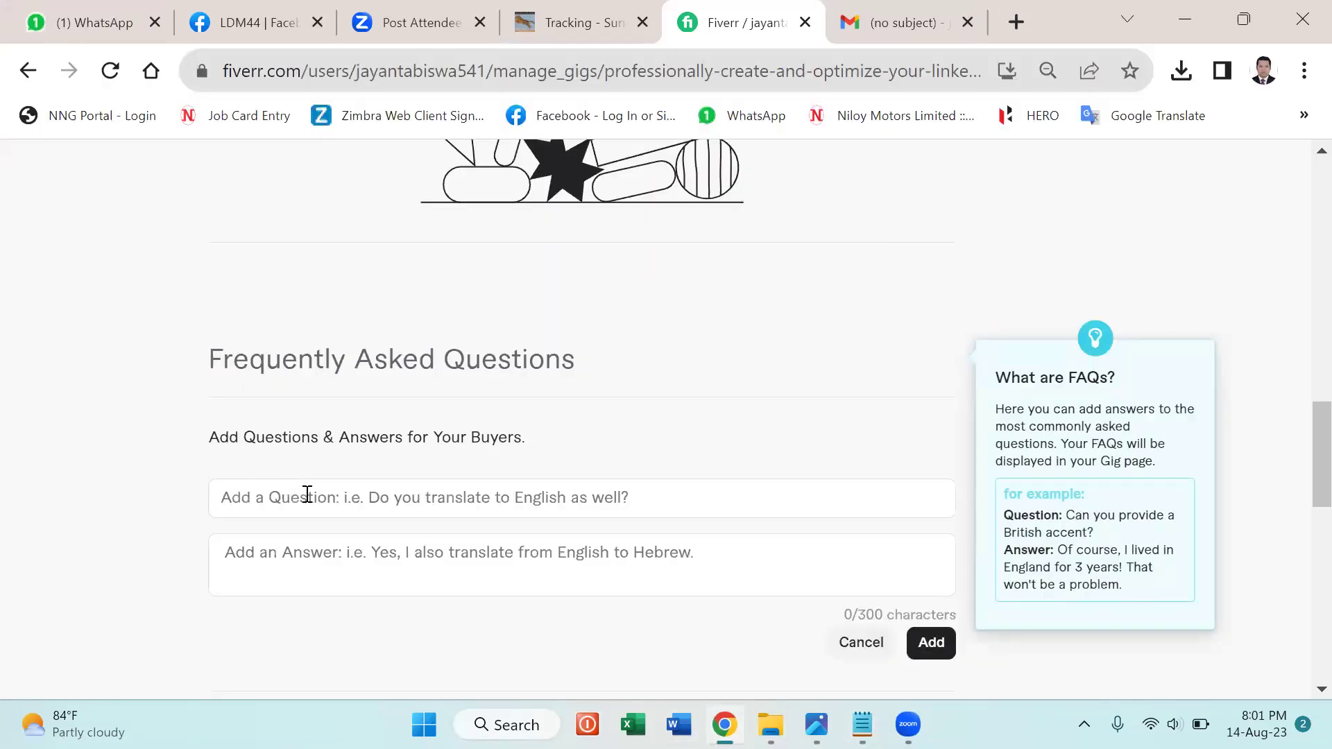
left_click(307, 495)
key("ctrl+v")
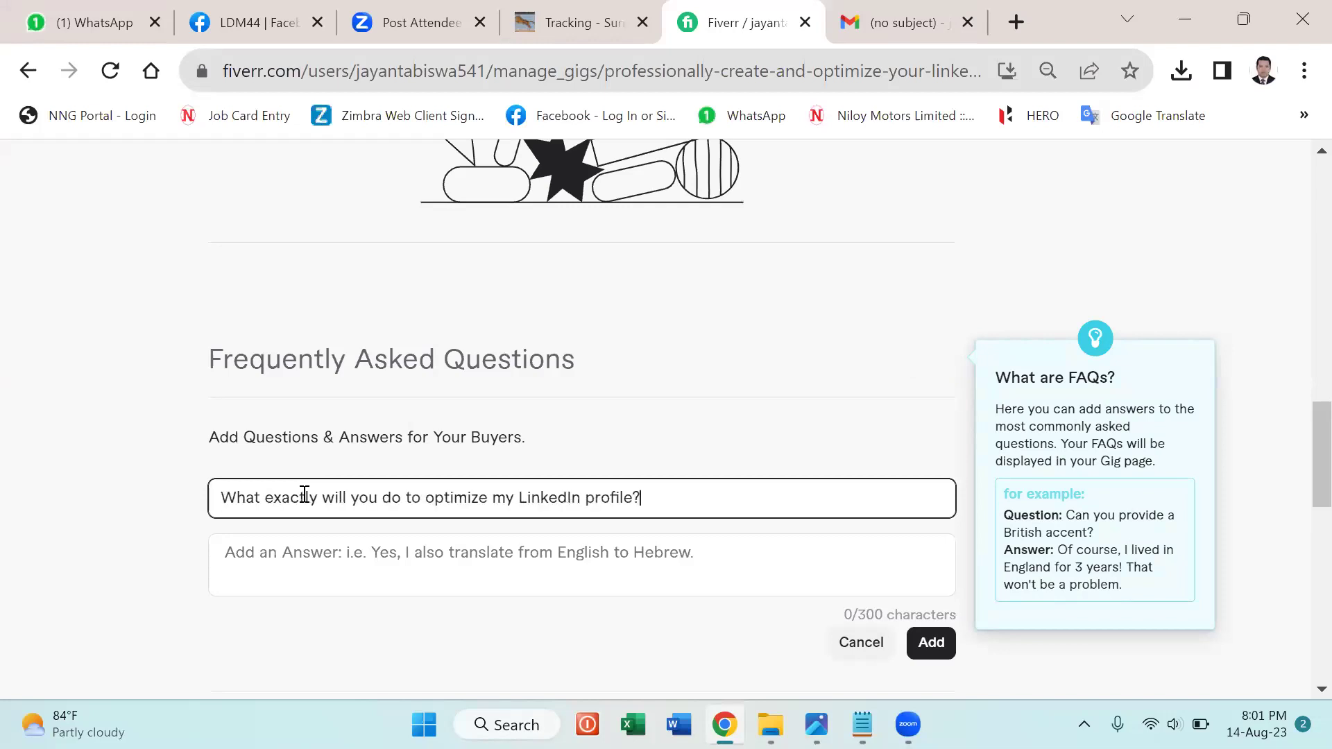
Paste the first FAQ answer from the notes, add a period after 'goals', and save it.
left_click(375, 554)
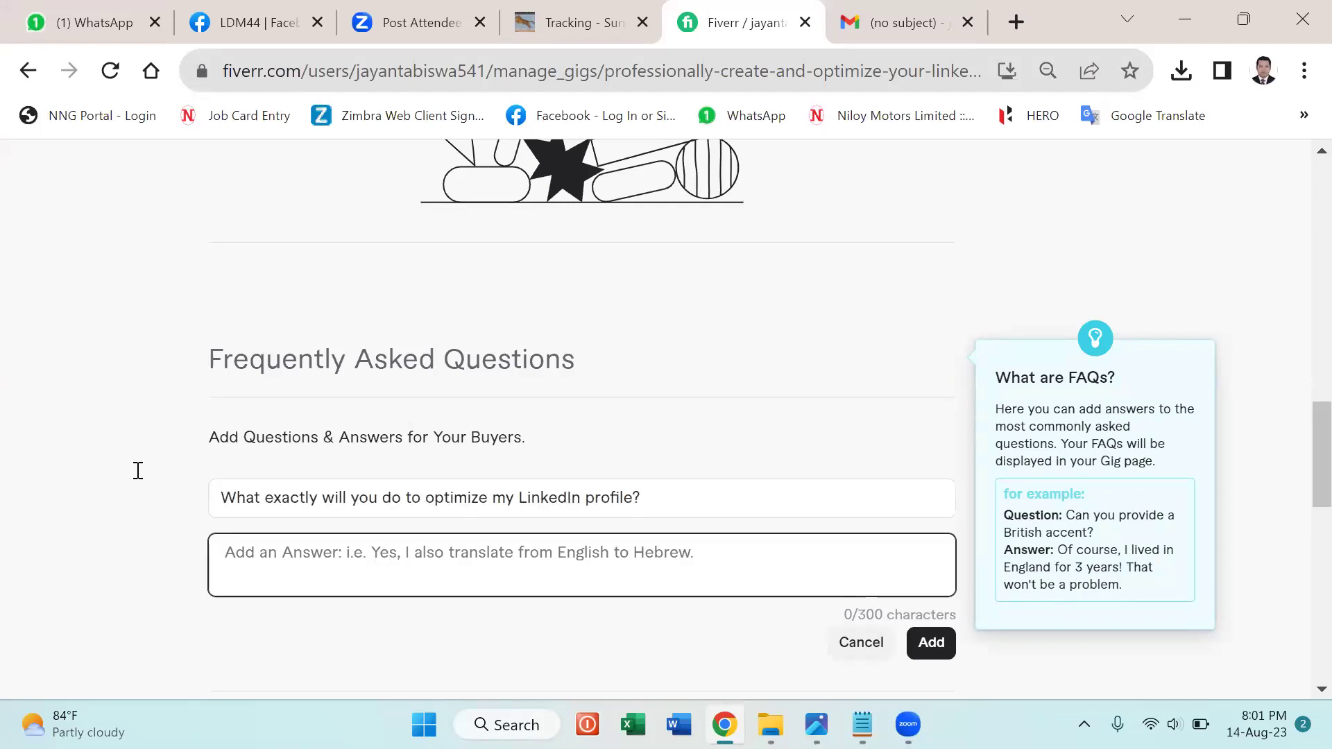
key("alt+Tab")
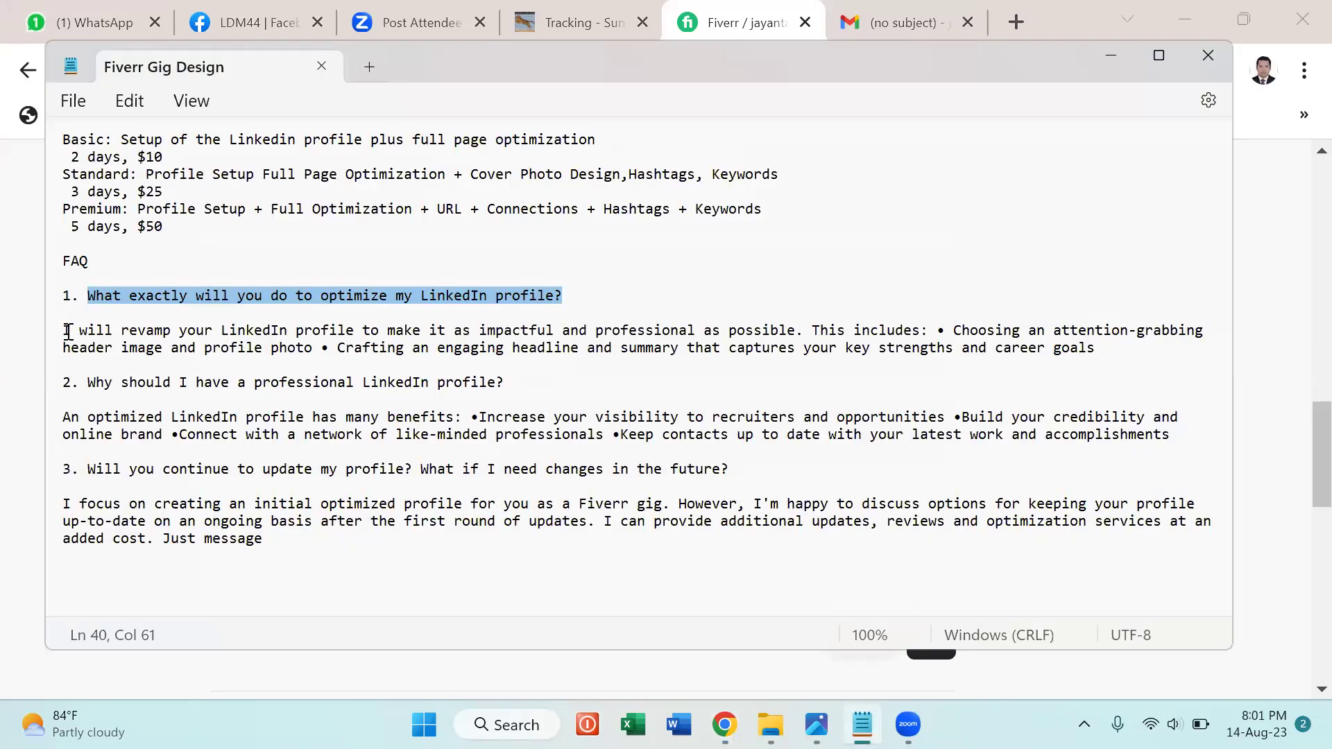
left_click(66, 331)
left_click_drag(66, 331, 1090, 366)
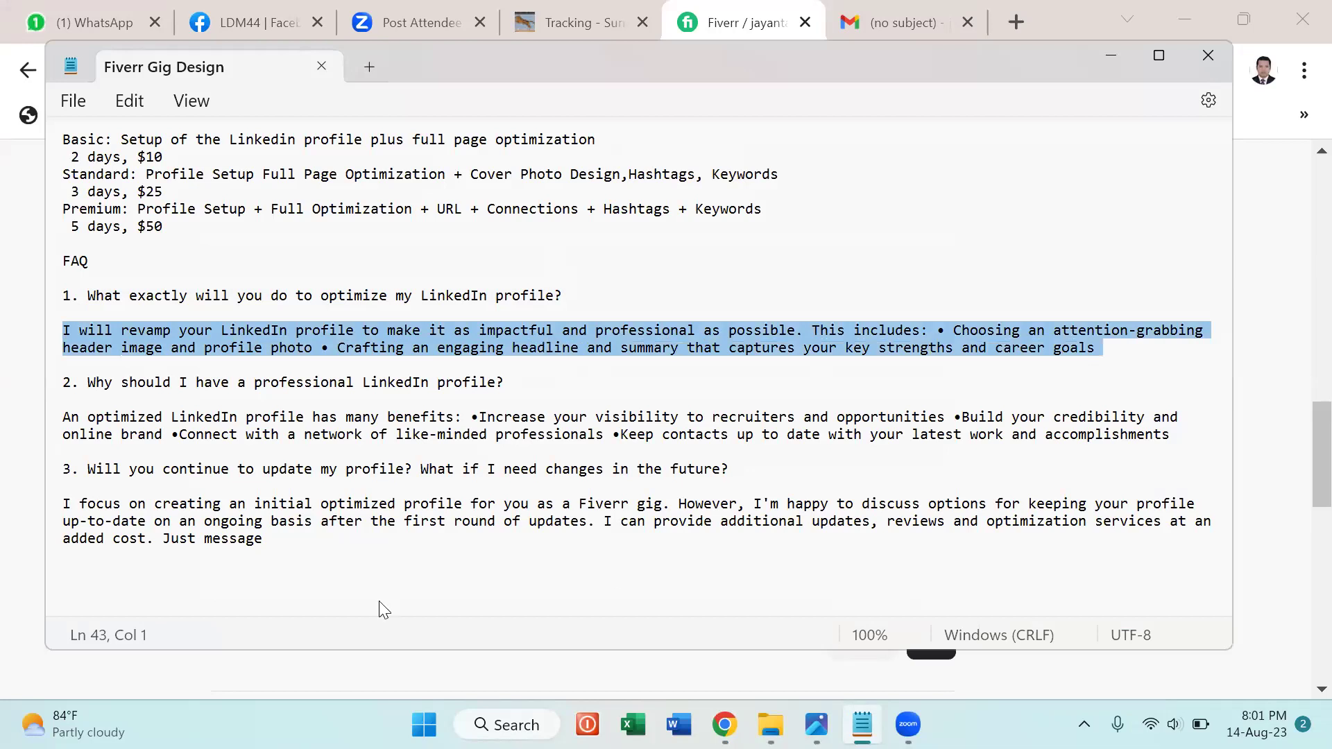
key("alt+Tab")
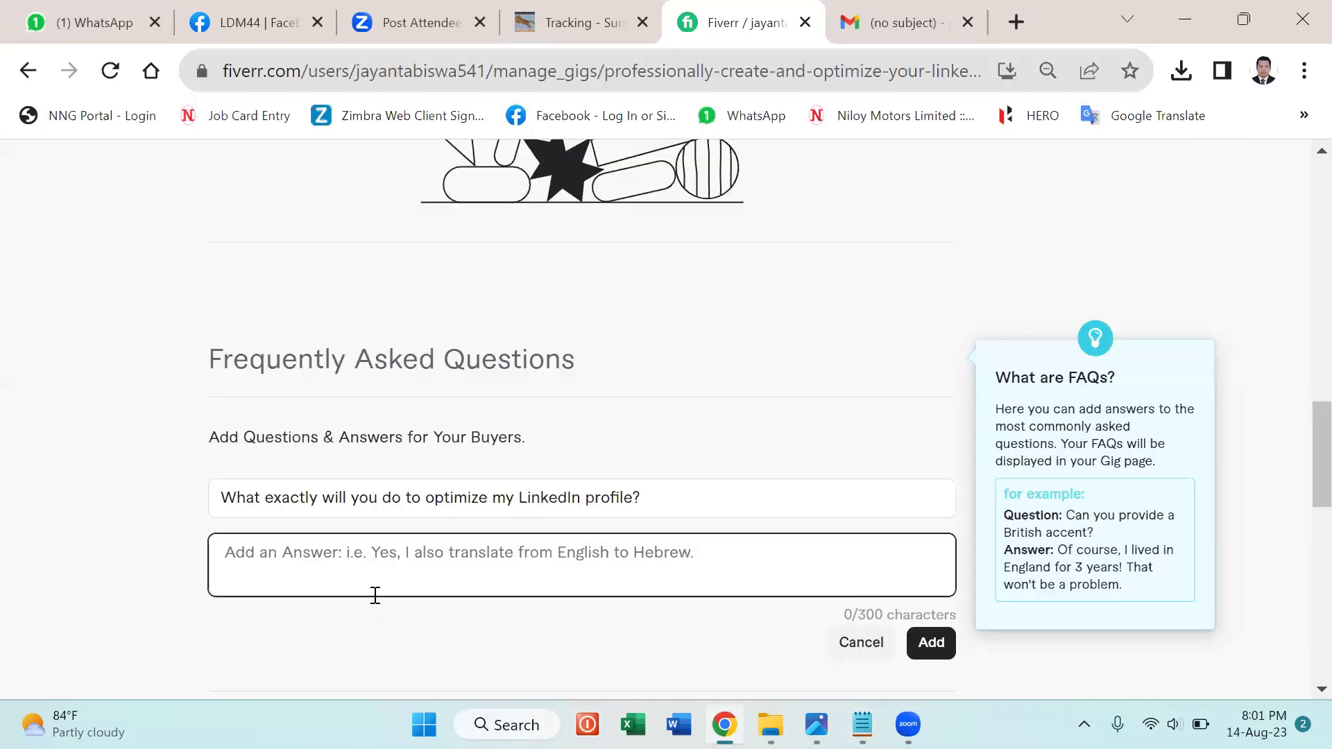
key("ctrl+v")
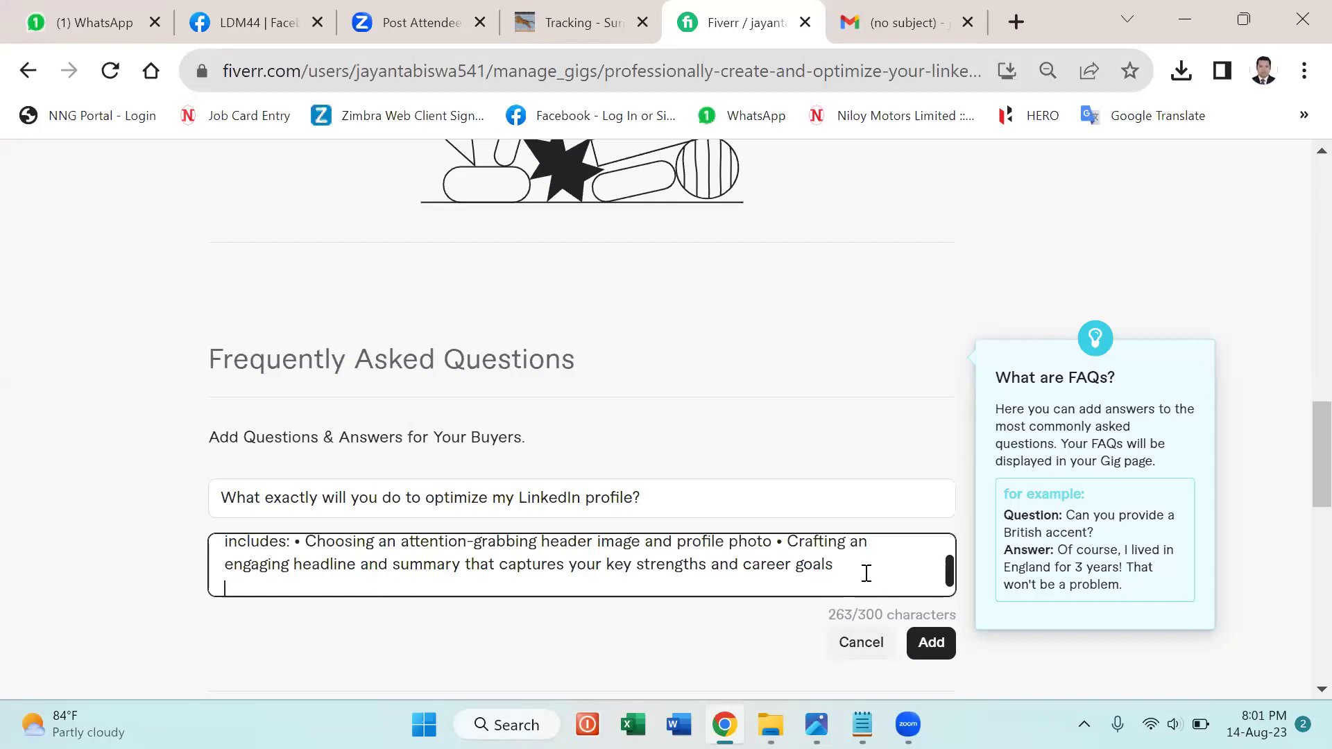
left_click(848, 562)
type(".")
left_click(933, 643)
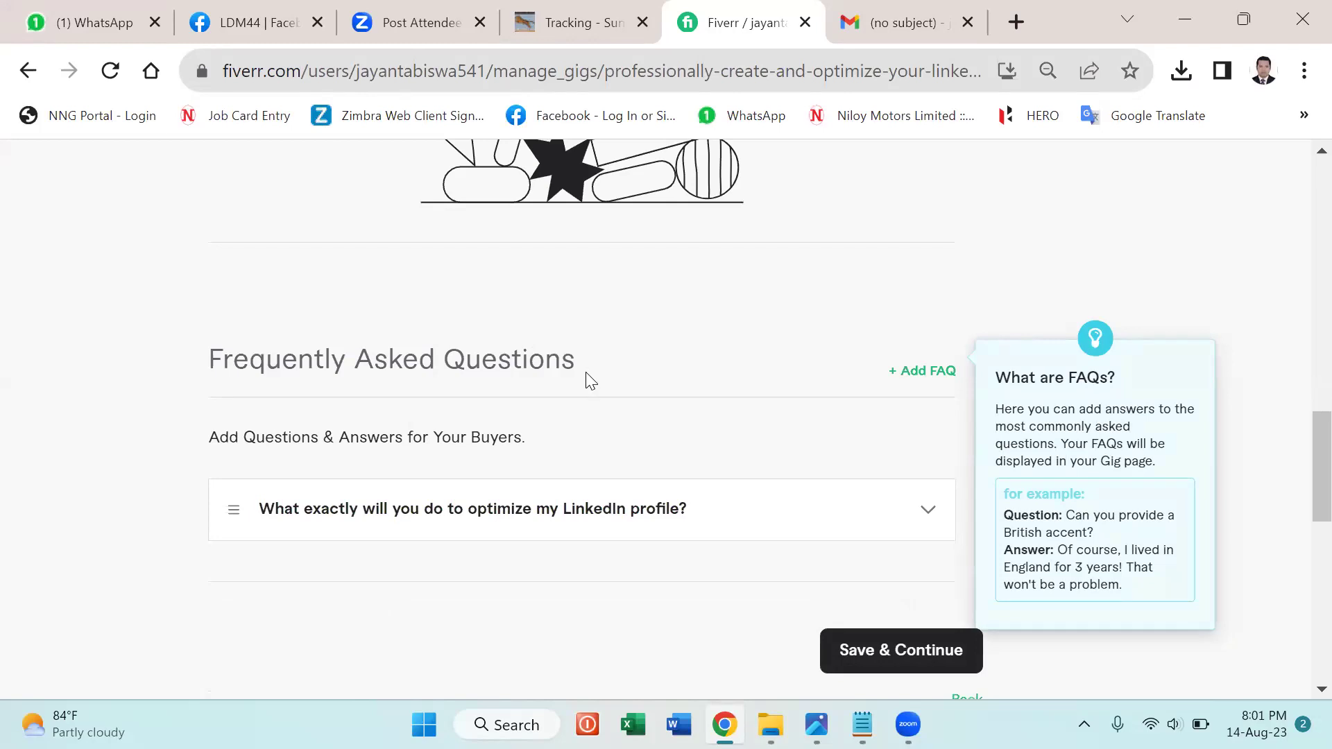
Review the saved first FAQ and start a blank second FAQ entry.
scroll(590, 386, "down", 3)
scroll(591, 393, "up", 2)
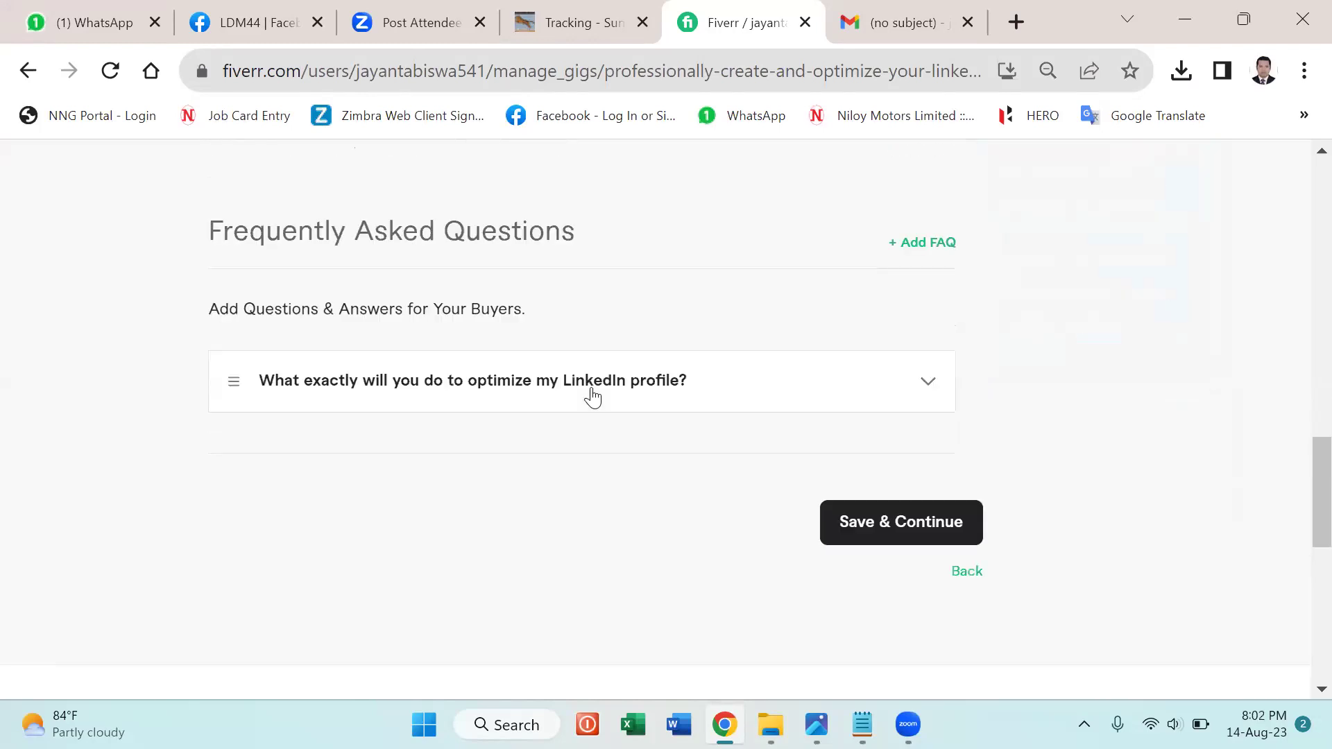
left_click(841, 392)
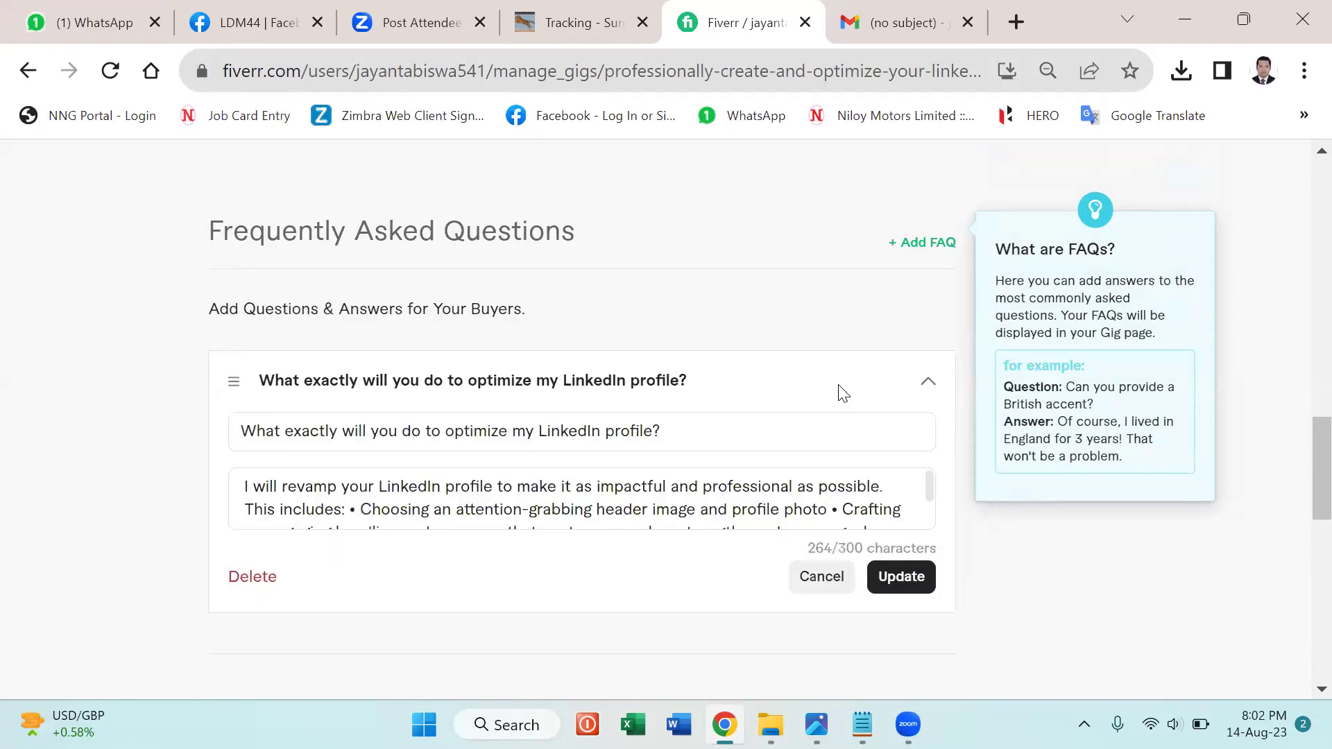
left_click(838, 390)
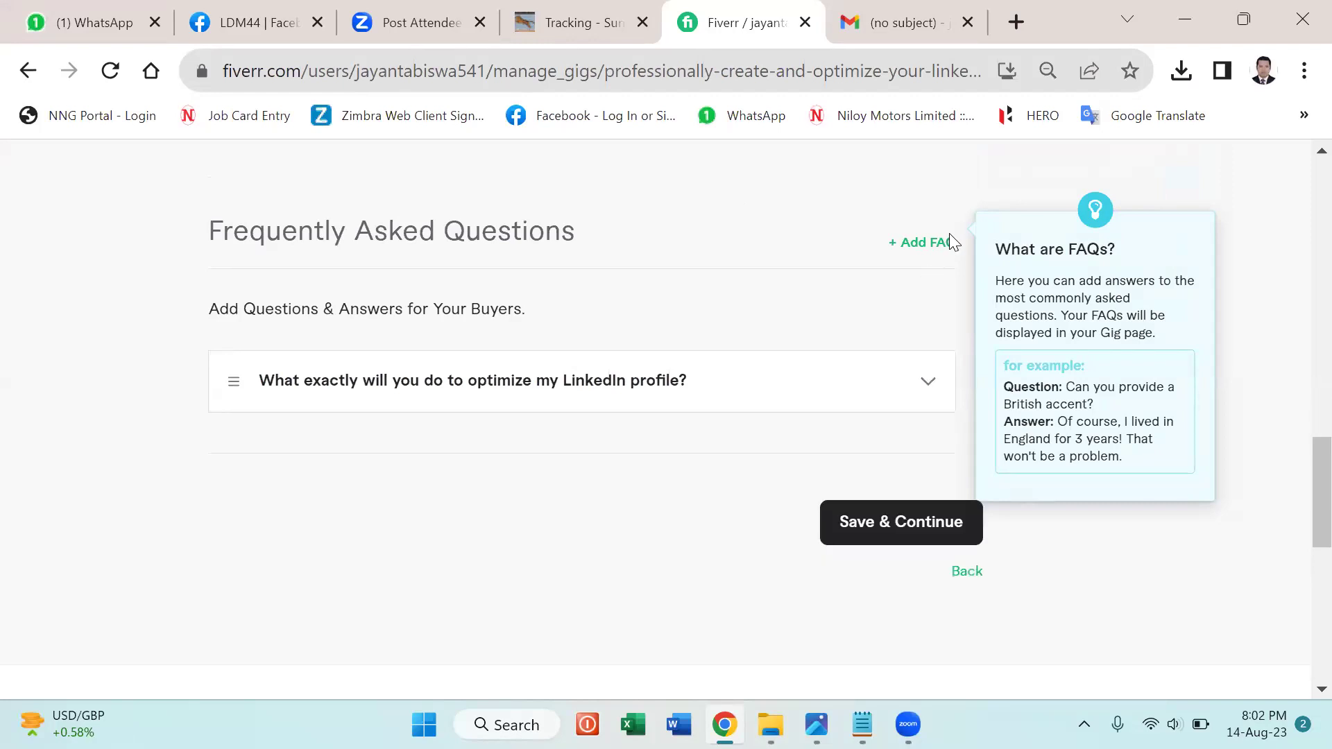
left_click(948, 243)
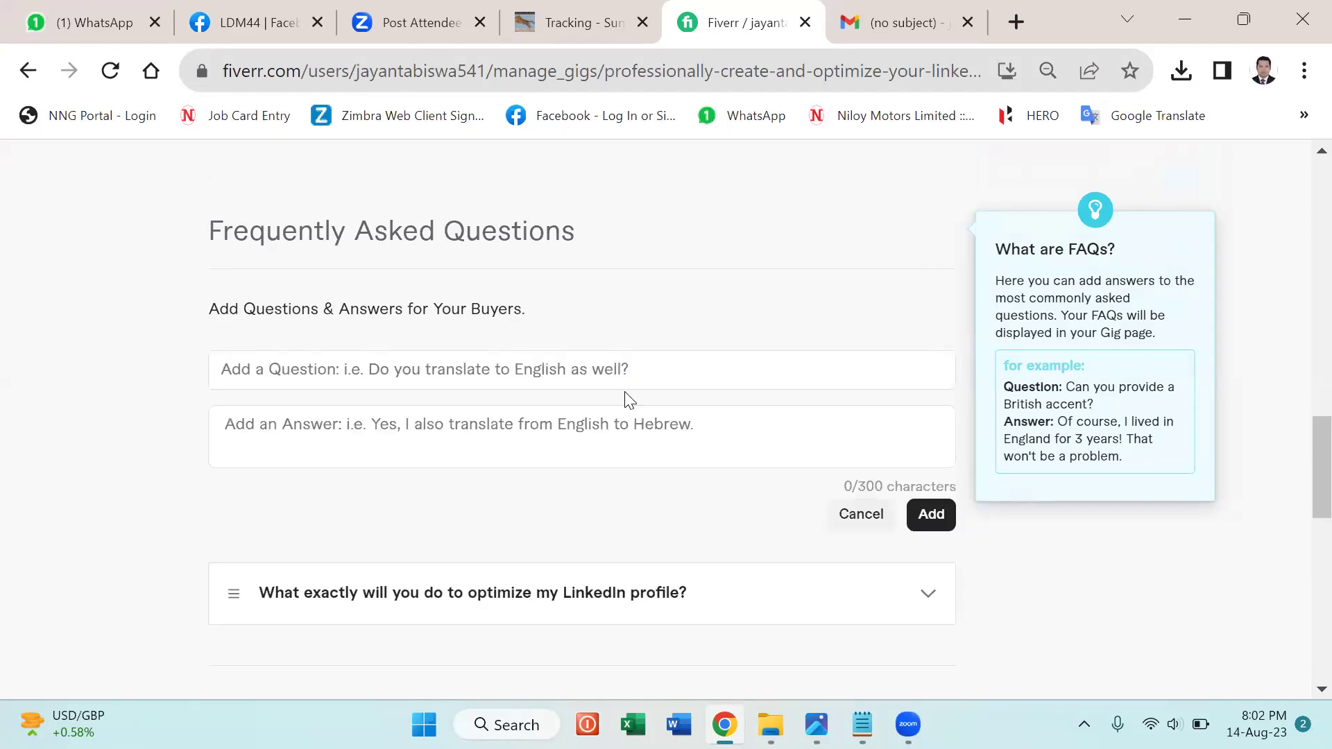
Copy 'Why should I have a professional LinkedIn profile?' from the notes into the question field.
left_click(597, 371)
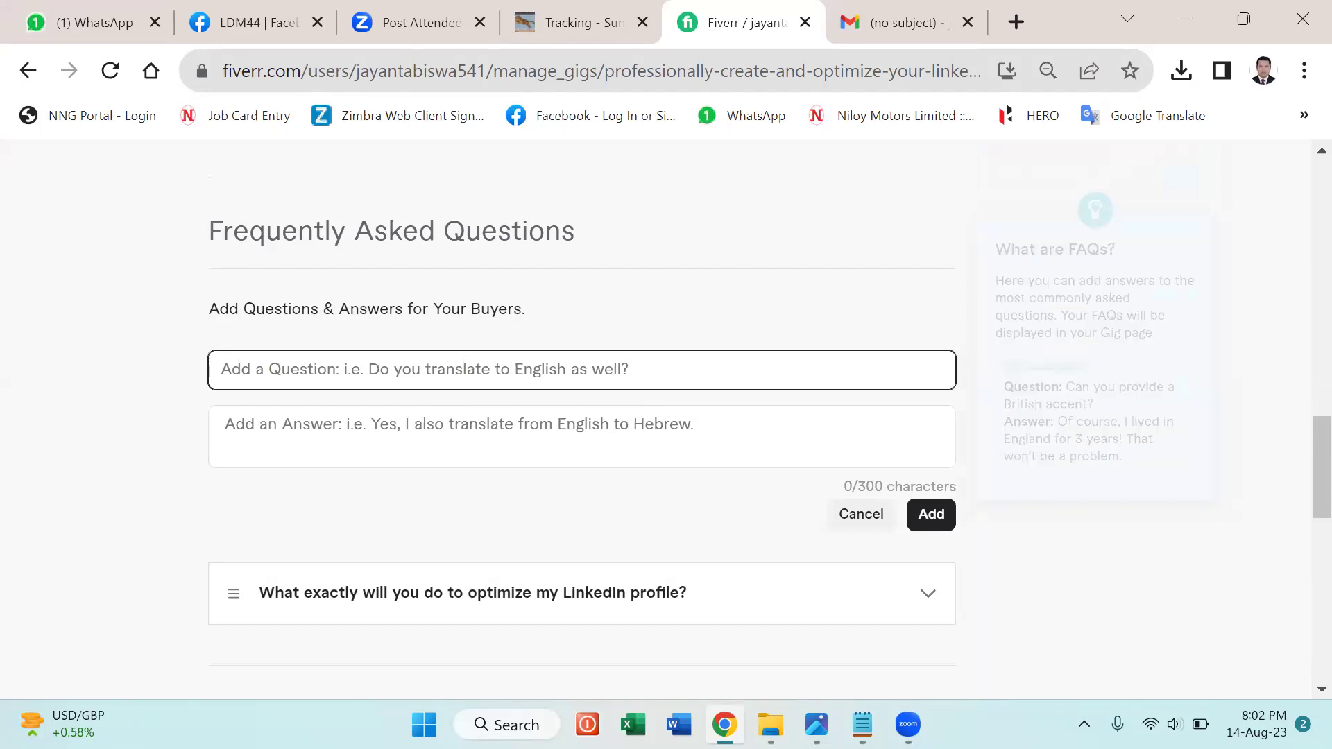
left_click(862, 724)
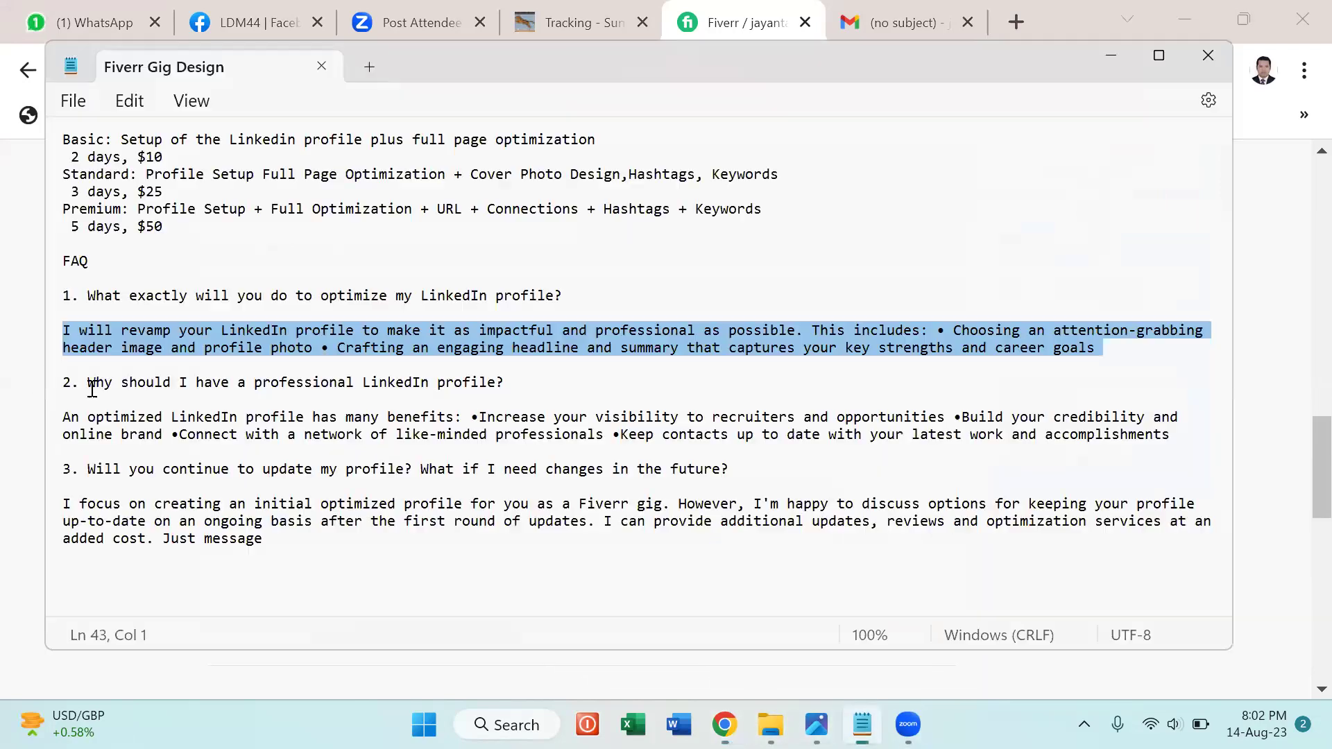
left_click_drag(89, 382, 479, 402)
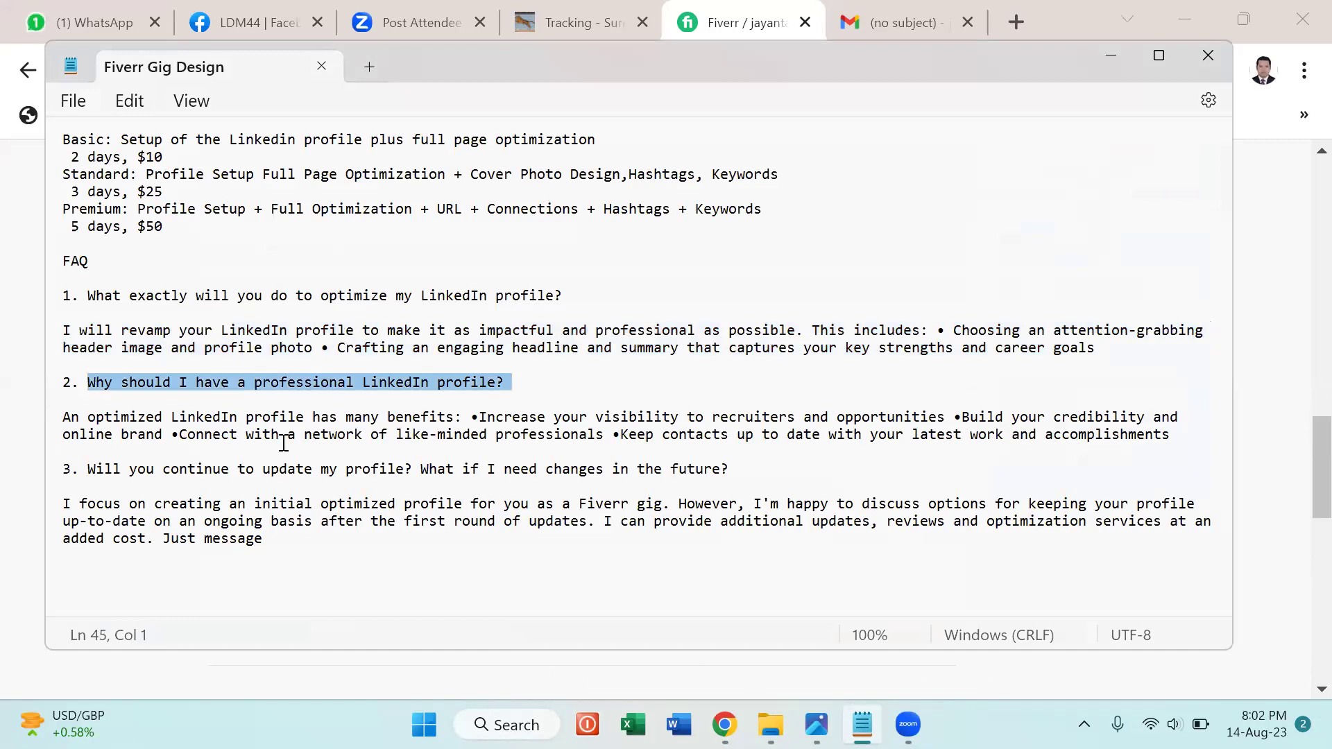
key("alt+Tab")
key("alt+Tab")
Paste the benefits answer paragraph, save the second FAQ, and start a blank third one.
left_click_drag(62, 417, 1153, 437)
key("Down")
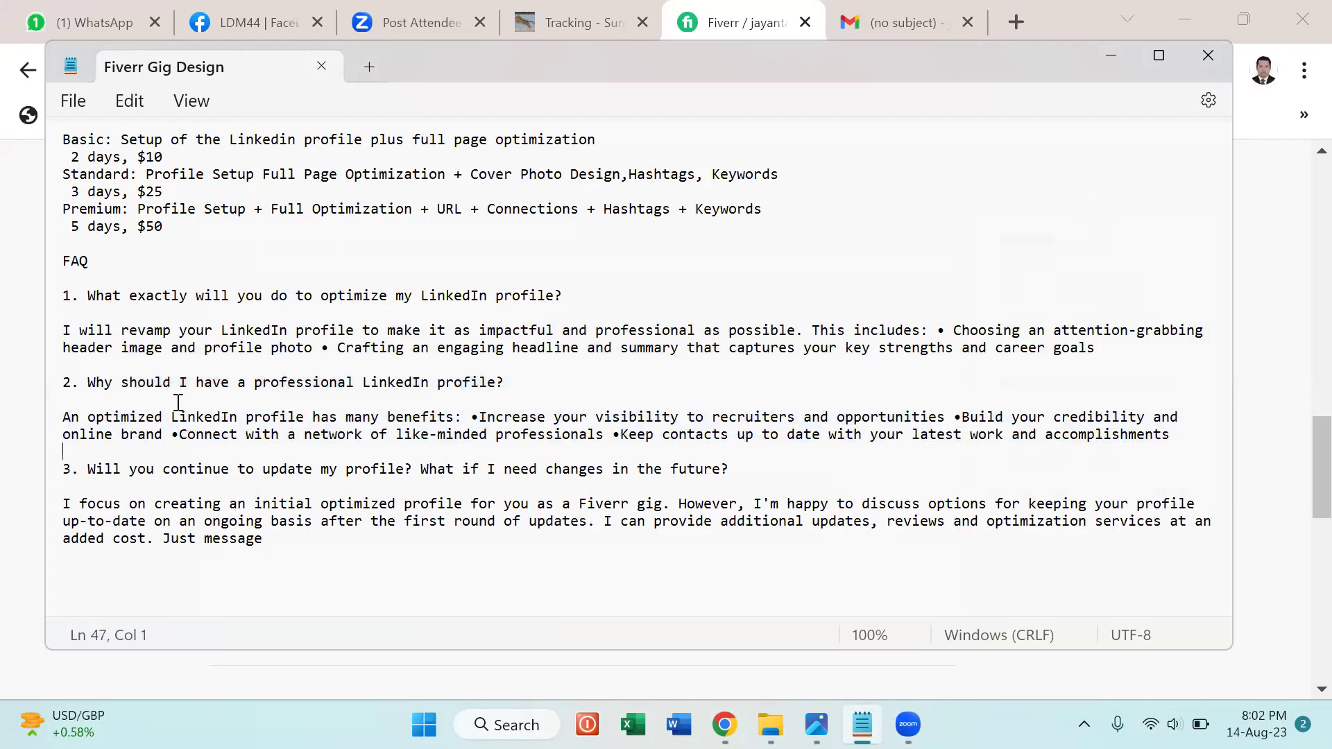
left_click_drag(65, 416, 1174, 455)
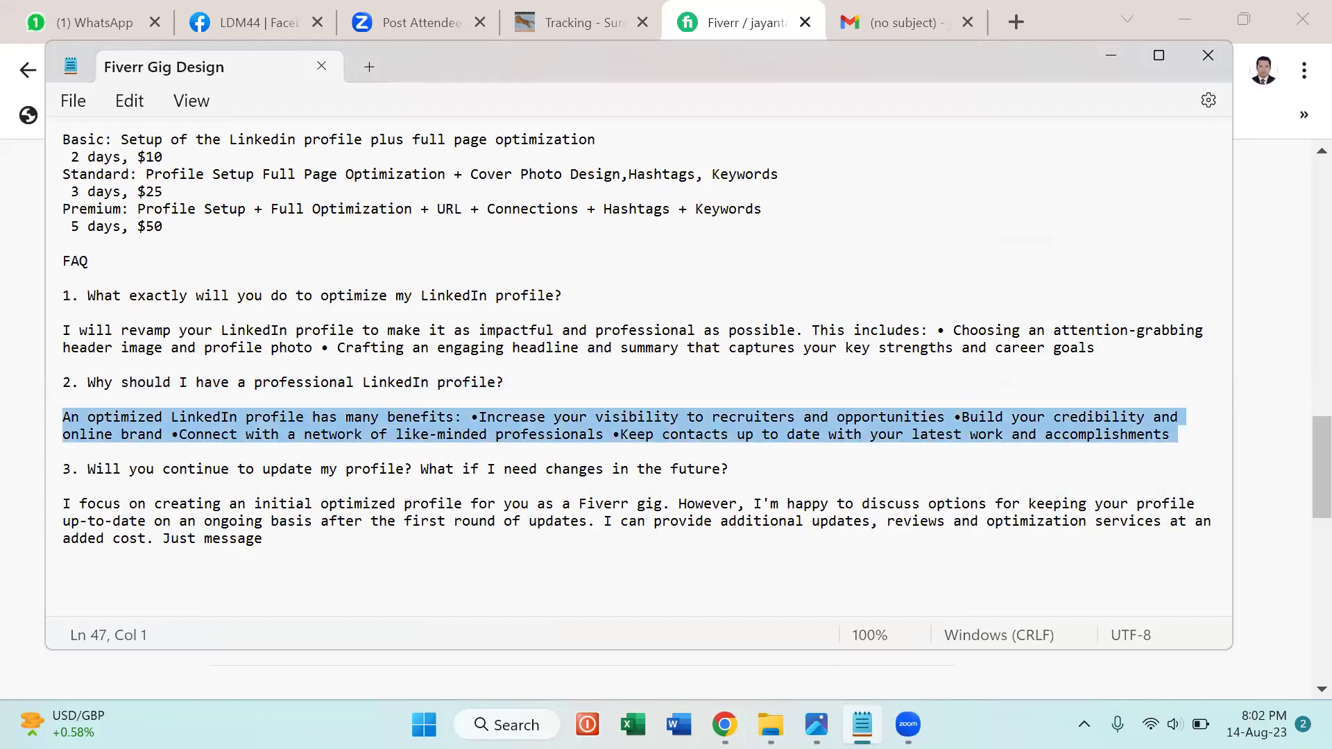
key("alt+Tab")
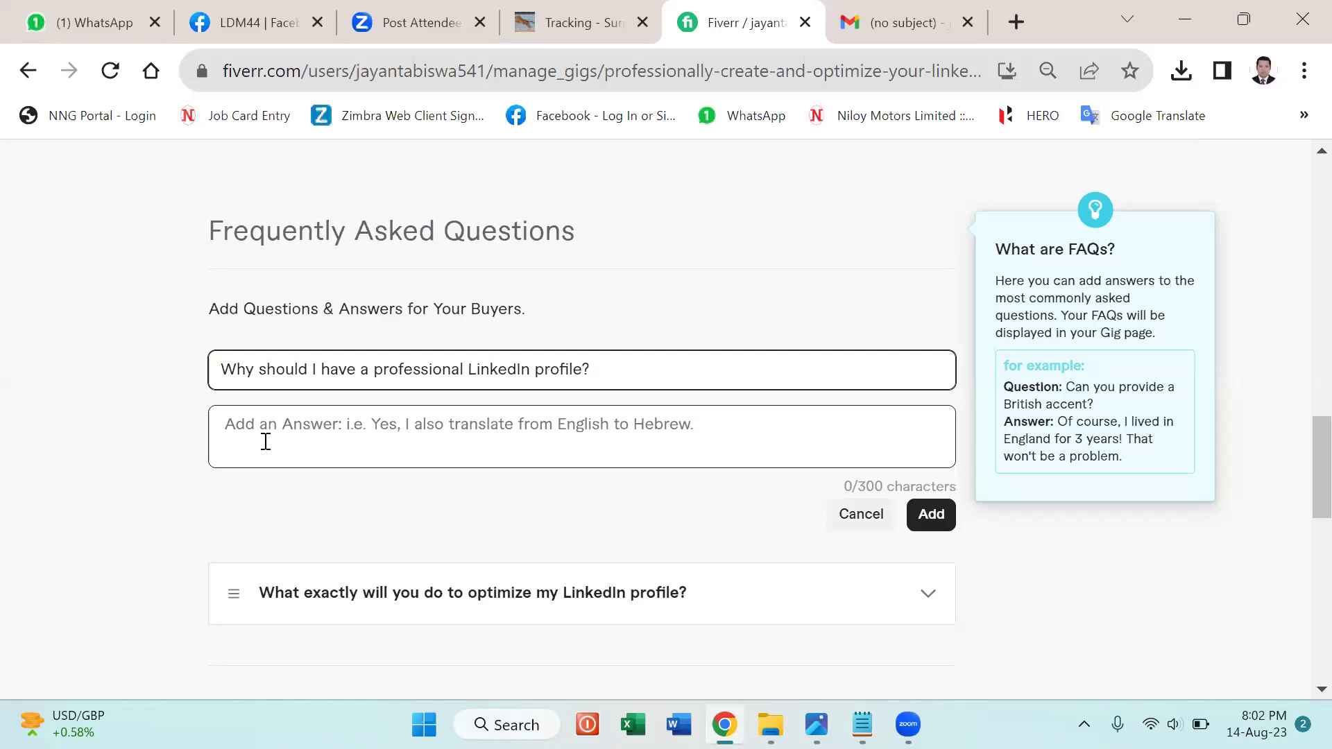
left_click(265, 441)
key("ctrl+v")
left_click(931, 515)
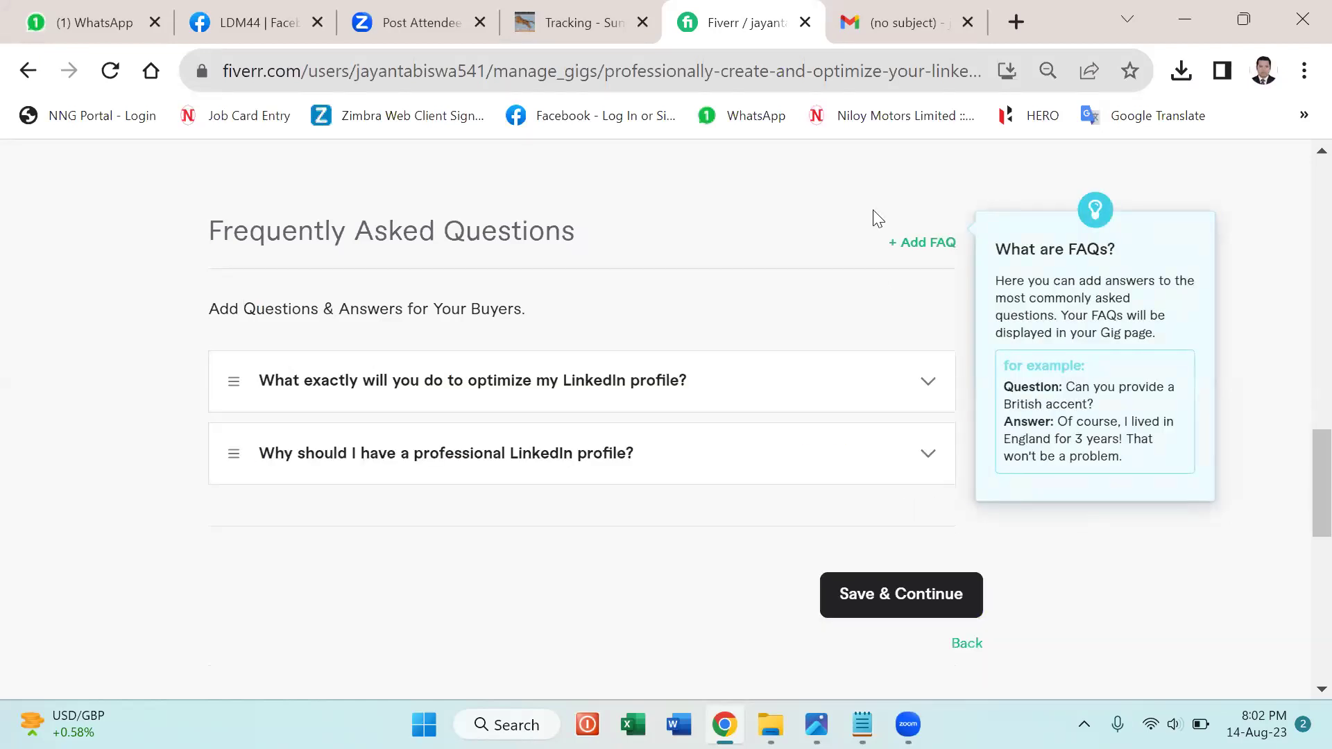
left_click(908, 238)
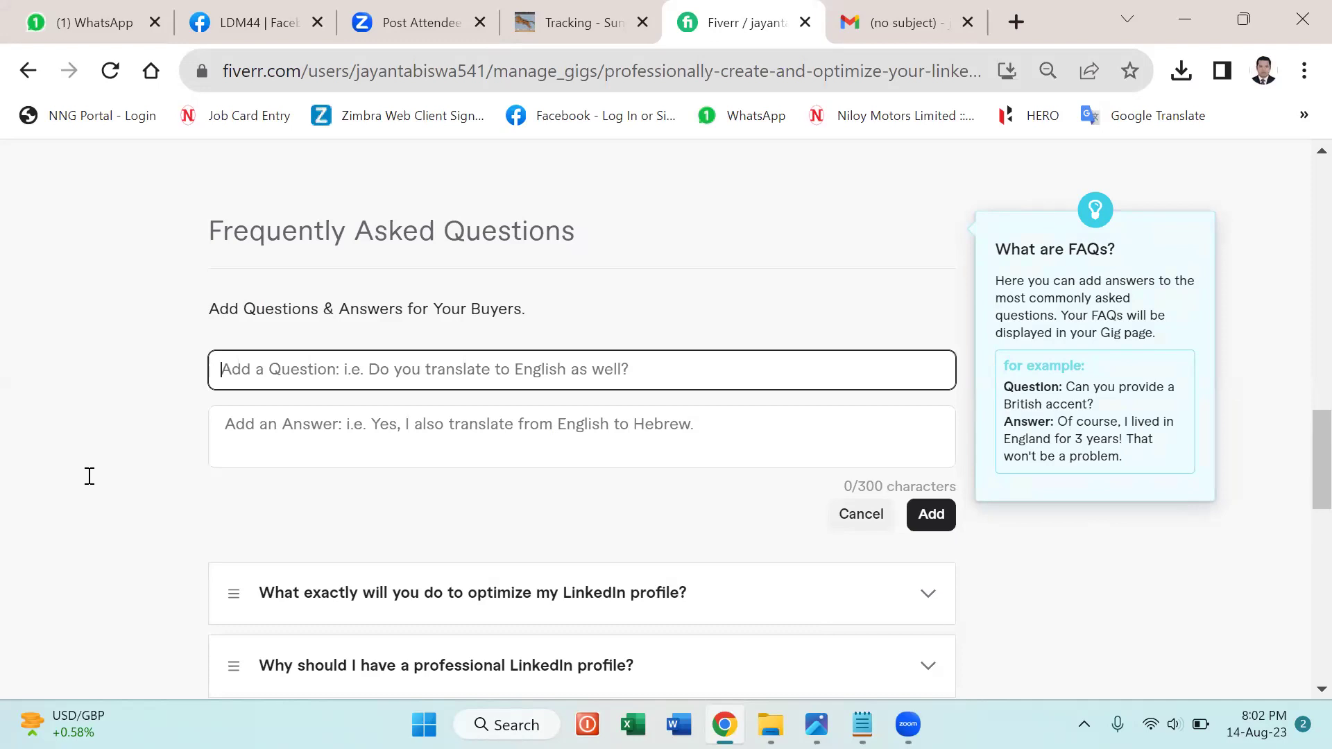
Paste 'Will you continue to update my profile?' as the question, deleting the extra What if sentence.
key("alt+Tab")
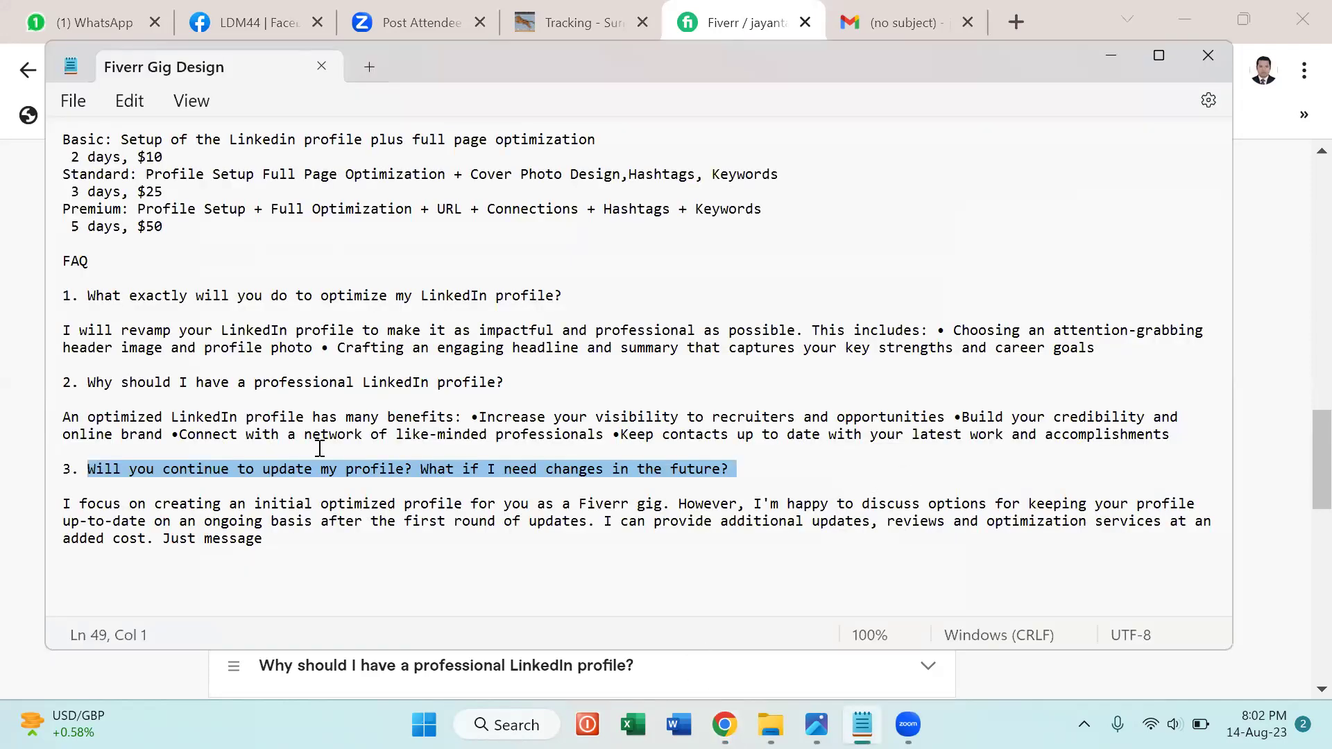
key("ctrl+c")
key("alt+Tab")
key("ctrl+v")
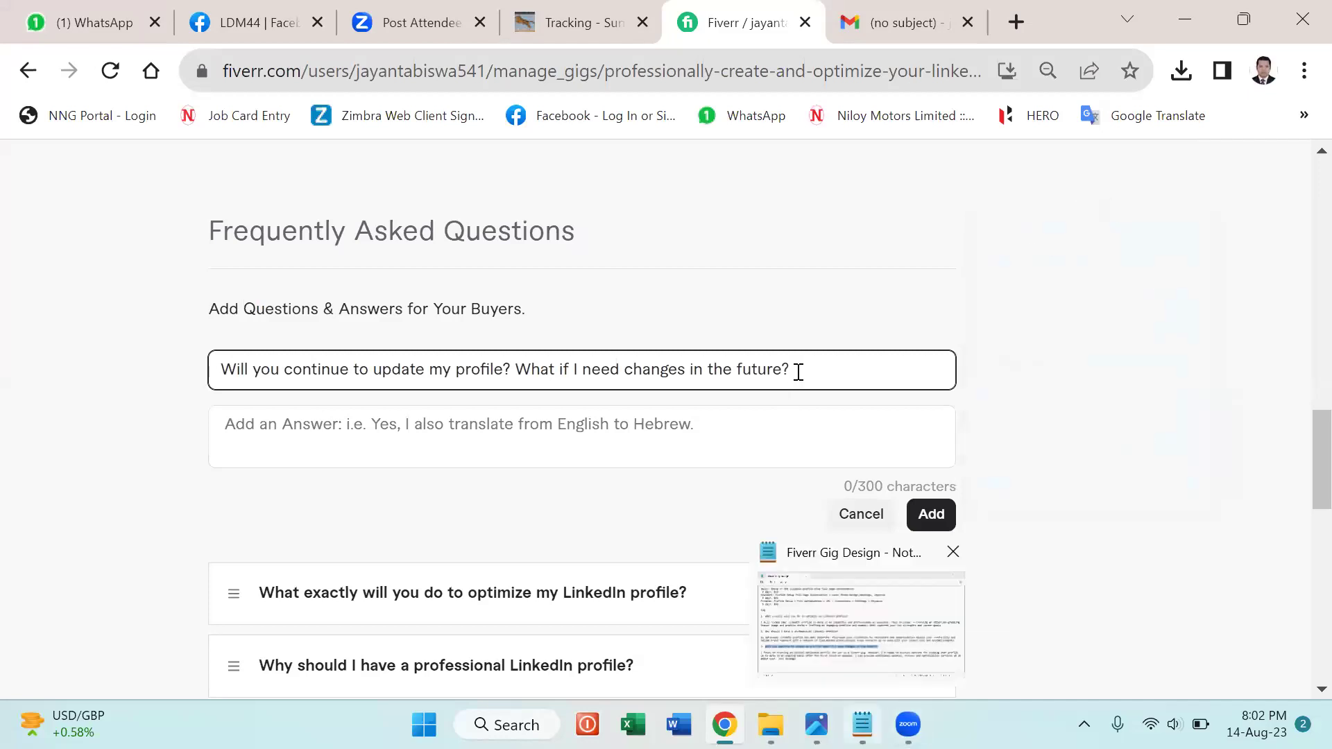
key("ctrl+a")
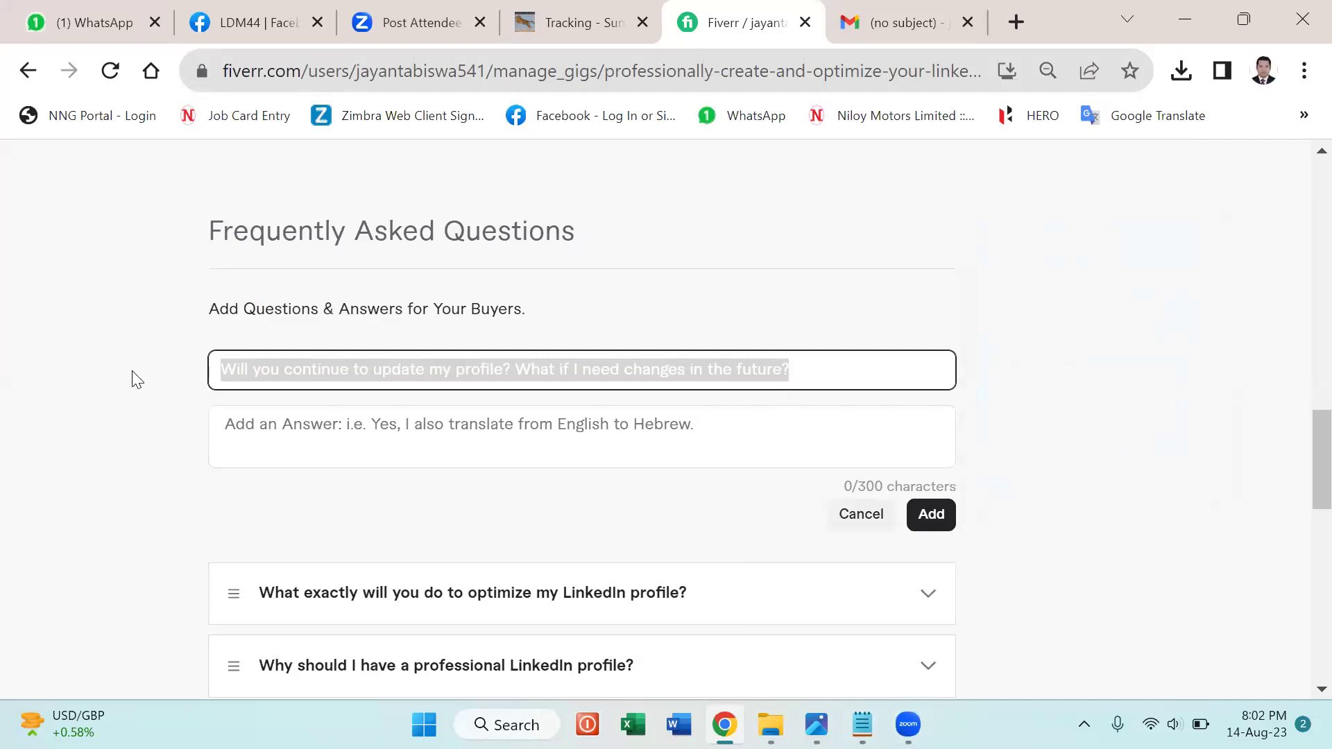
left_click(295, 431)
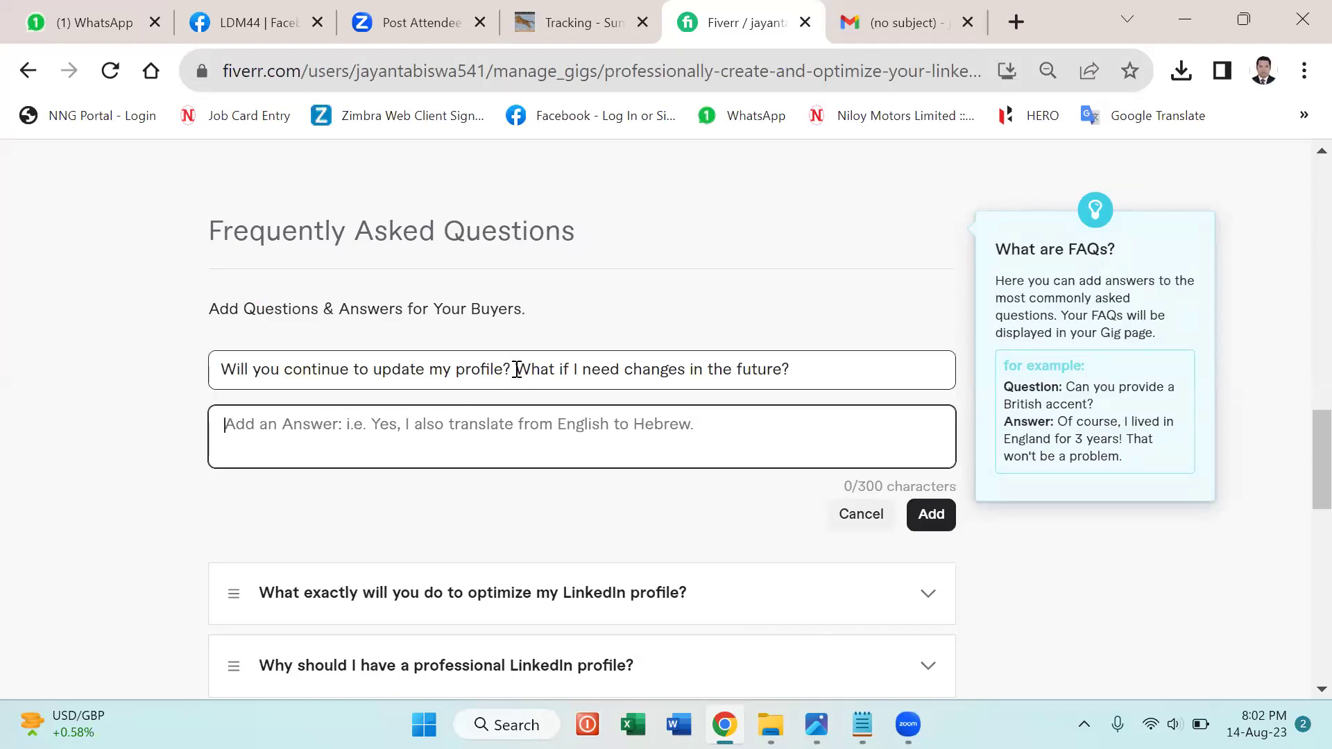
left_click(275, 374)
left_click_drag(275, 375, 214, 375)
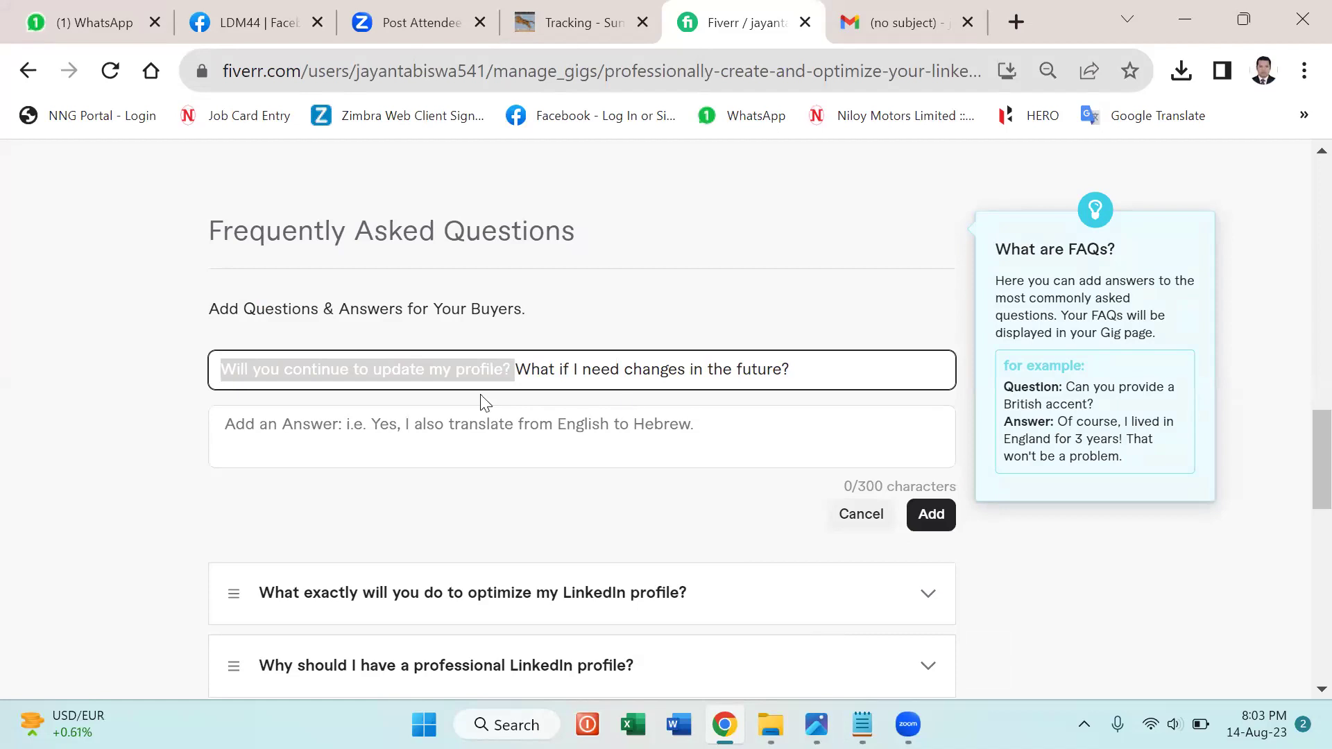
left_click(795, 371)
left_click_drag(514, 370, 796, 371)
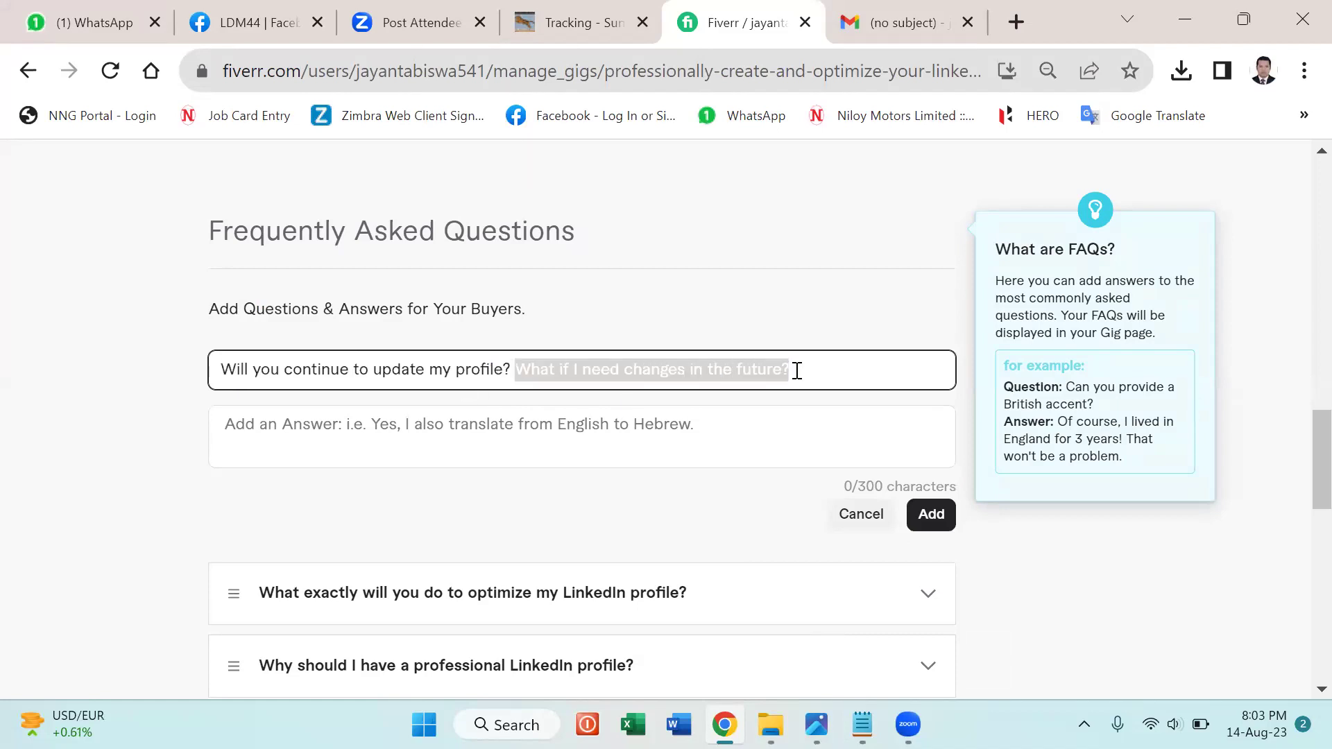
key("BackSpace")
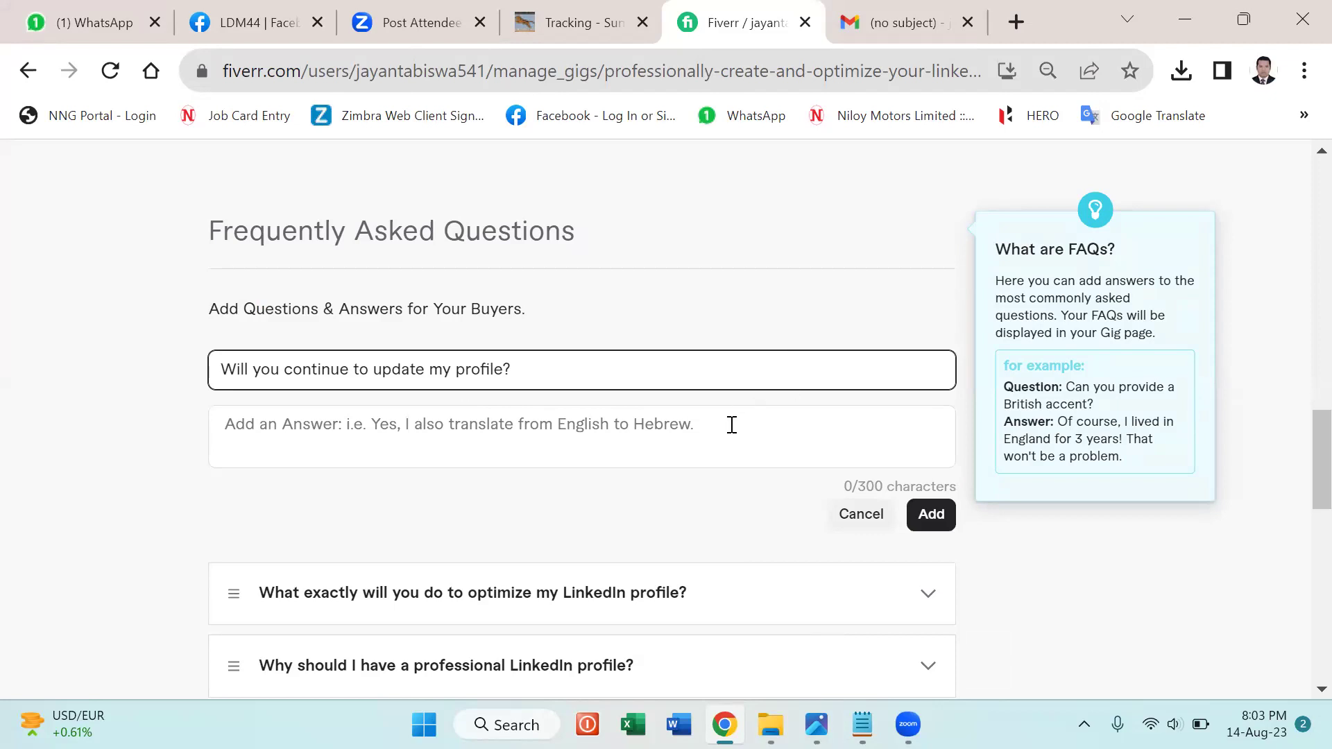
Paste the ongoing profile-update answer from the notes and add the third FAQ to the list.
left_click(795, 425)
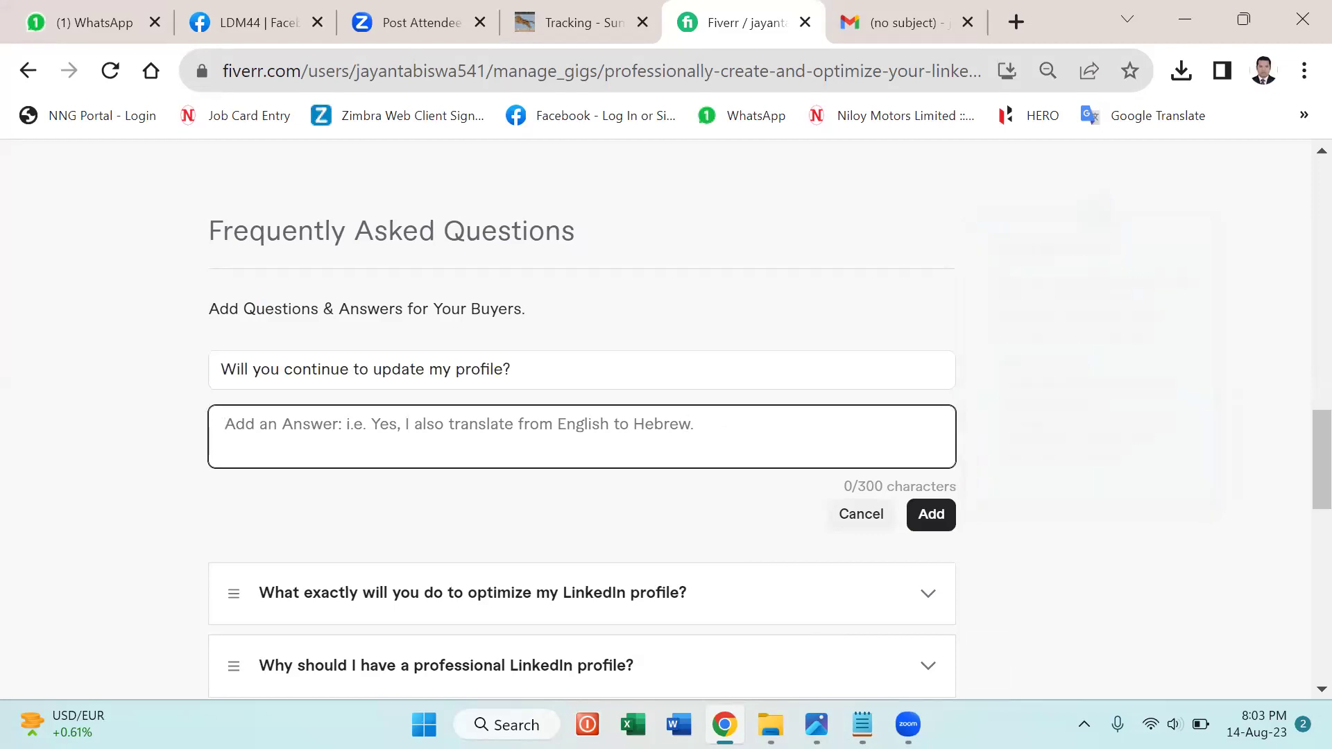
left_click(862, 724)
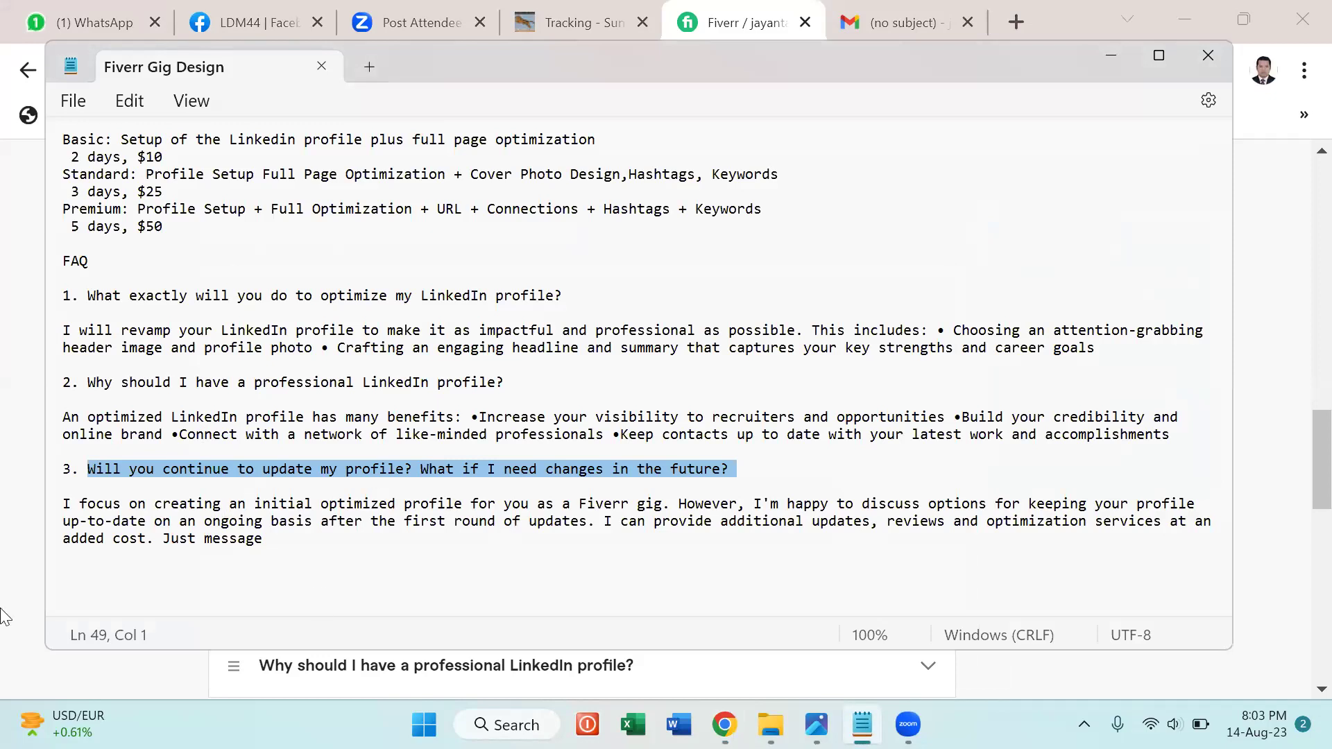
key("ctrl+End")
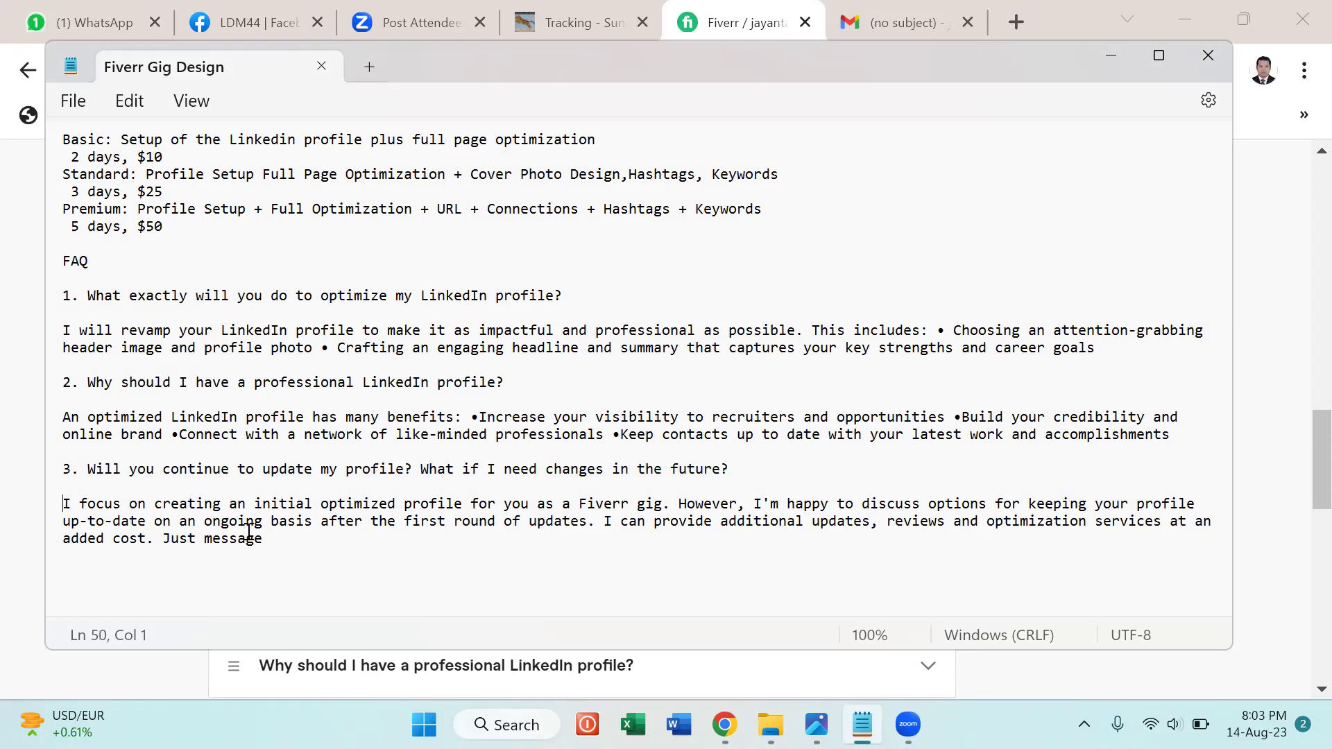
triple_click(283, 543)
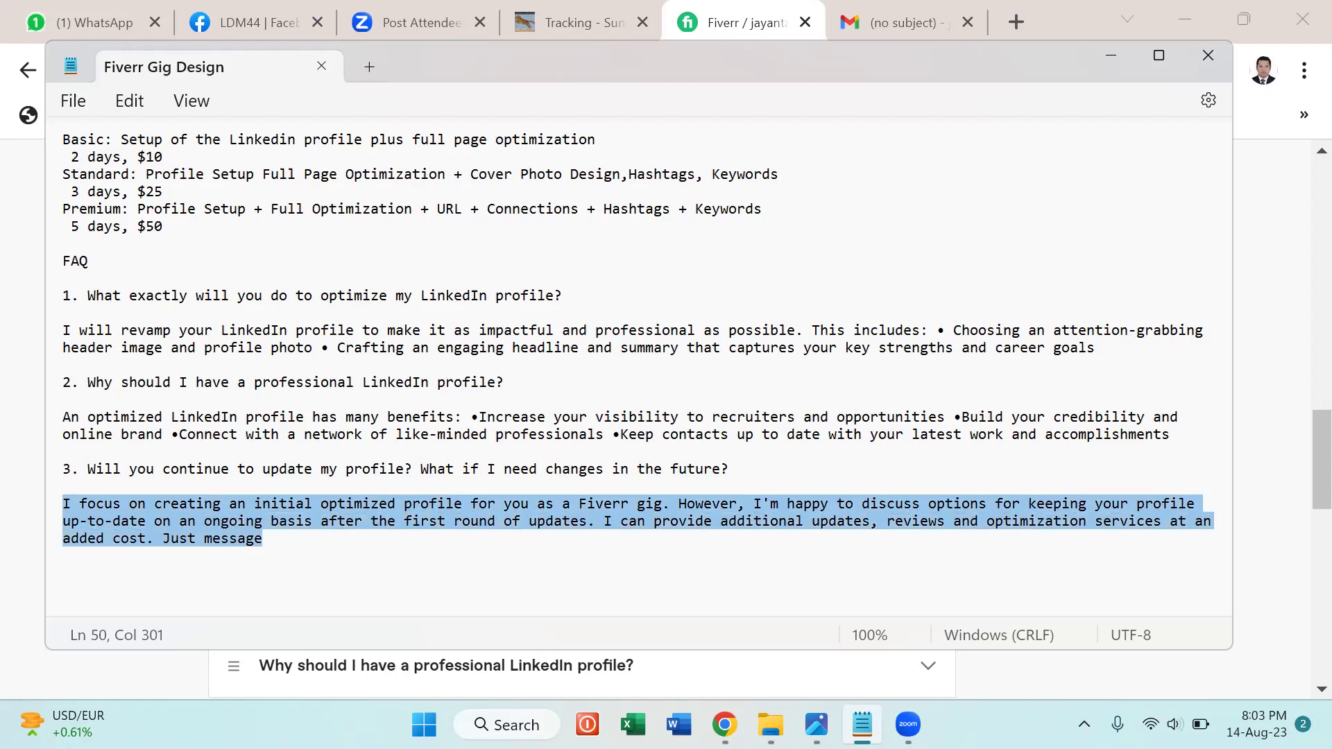
key("alt+Tab")
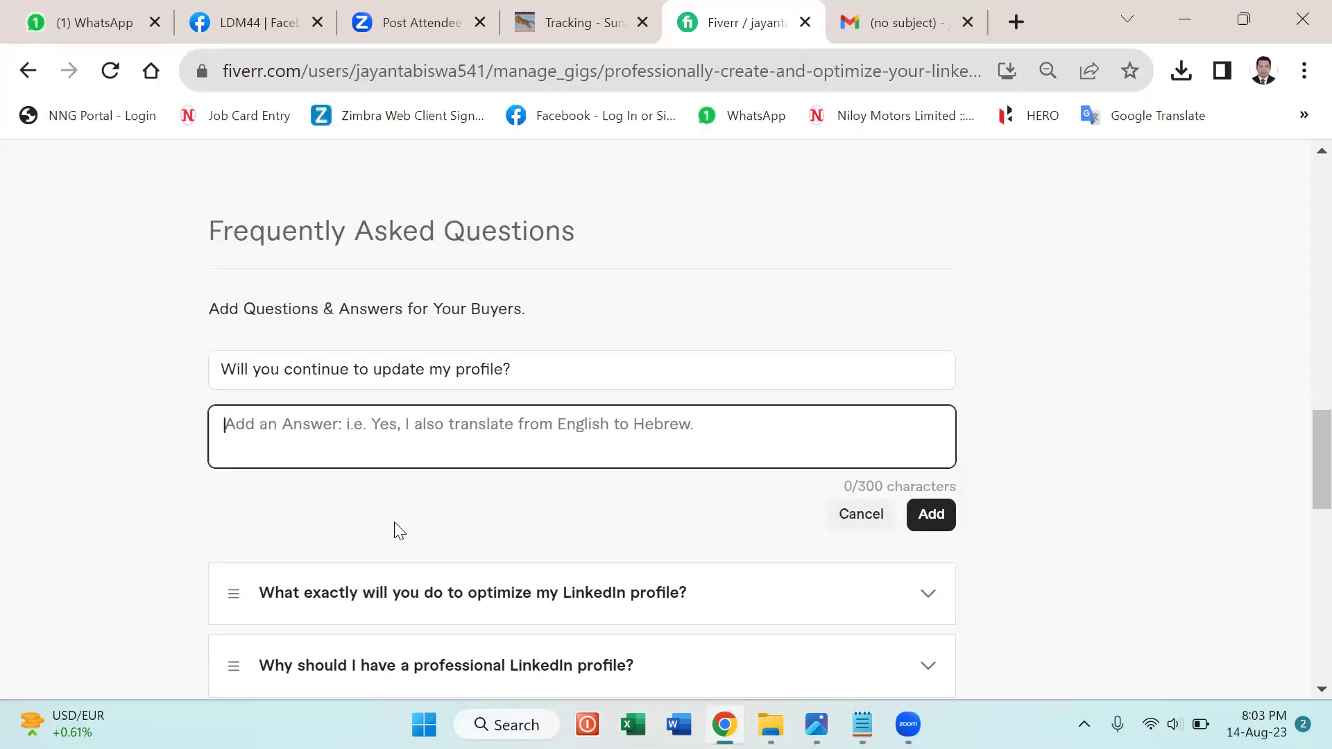
key("ctrl+v")
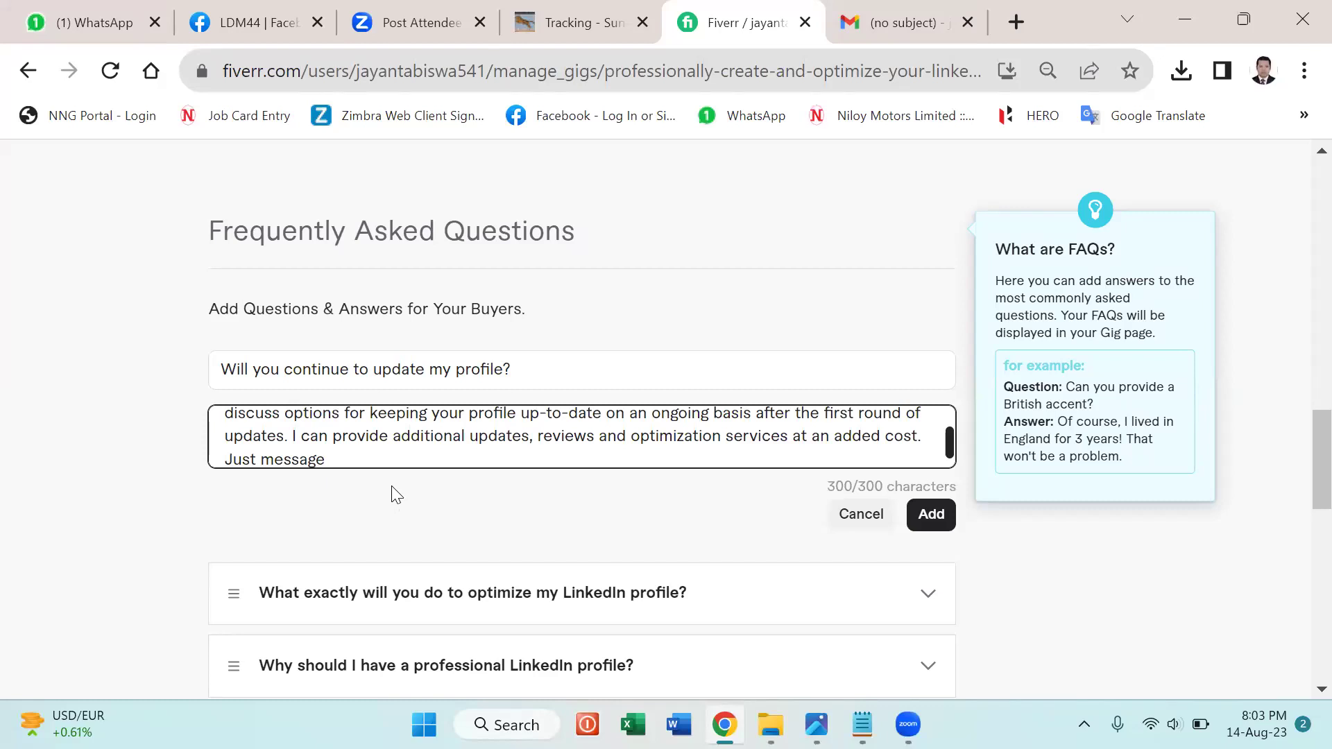
scroll(391, 485, "down", 2)
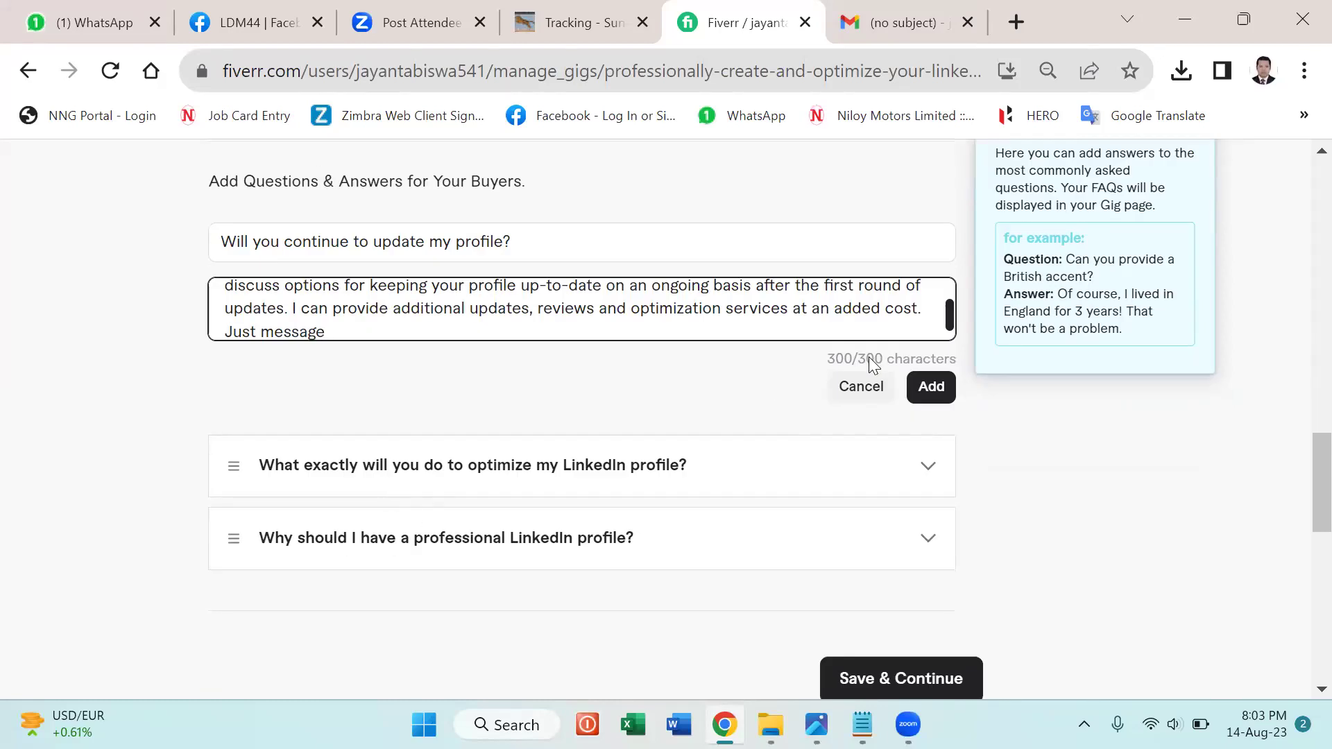
left_click(917, 392)
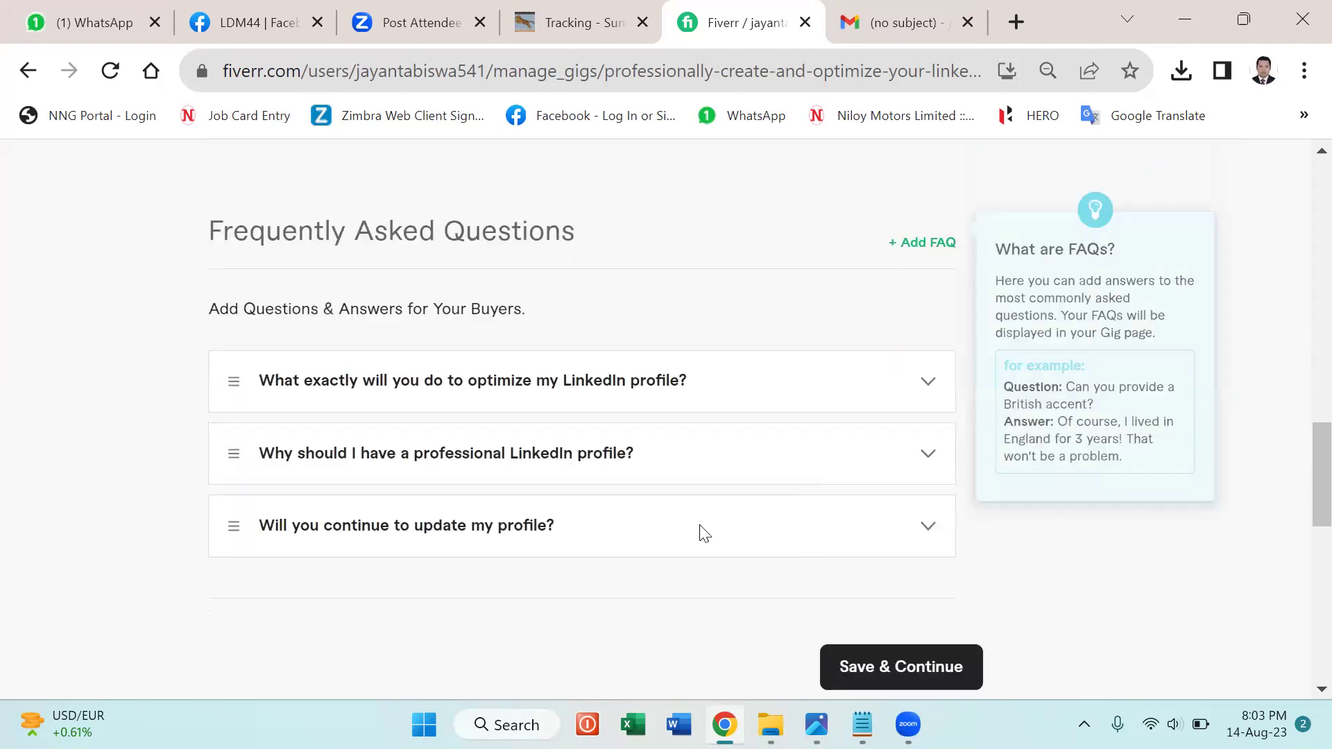
scroll(702, 535, "down", 4)
Save the Description & FAQ step and scroll through the Requirements page's three preset buyer questions.
left_click(904, 428)
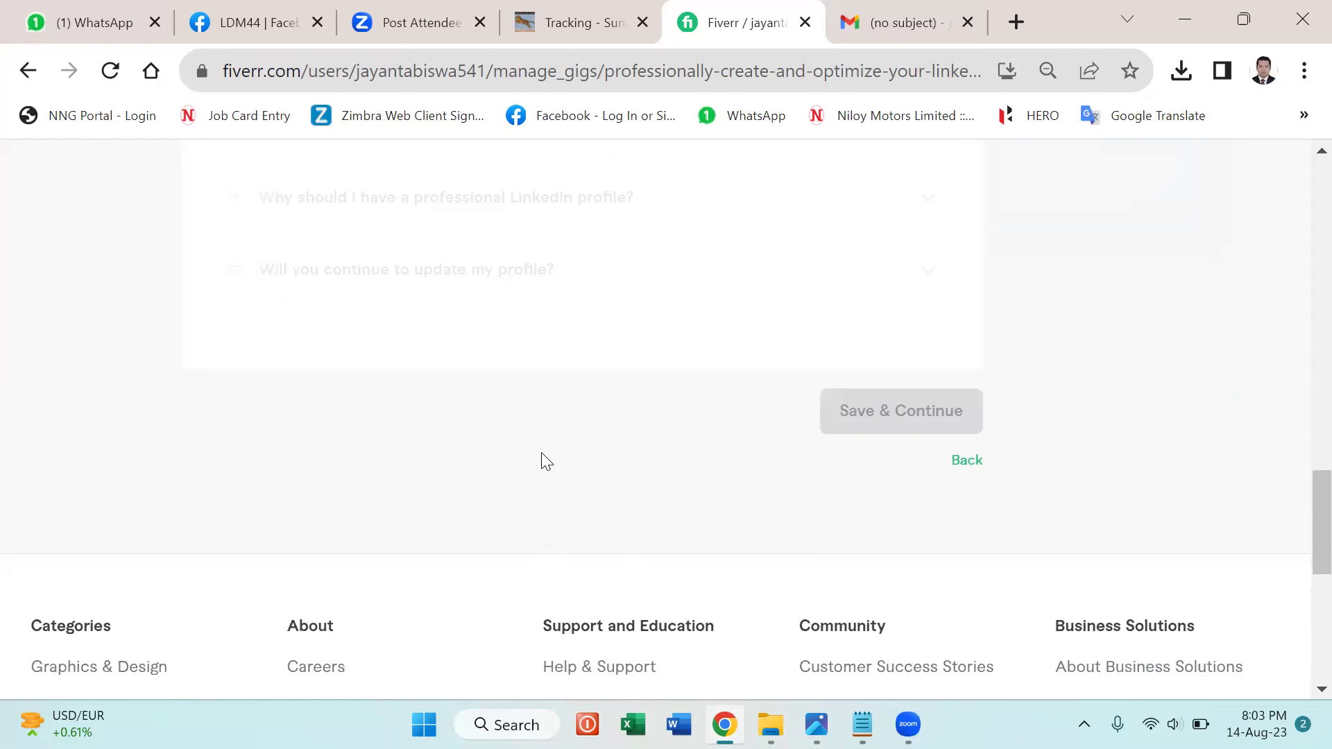
scroll(542, 454, "down", 8)
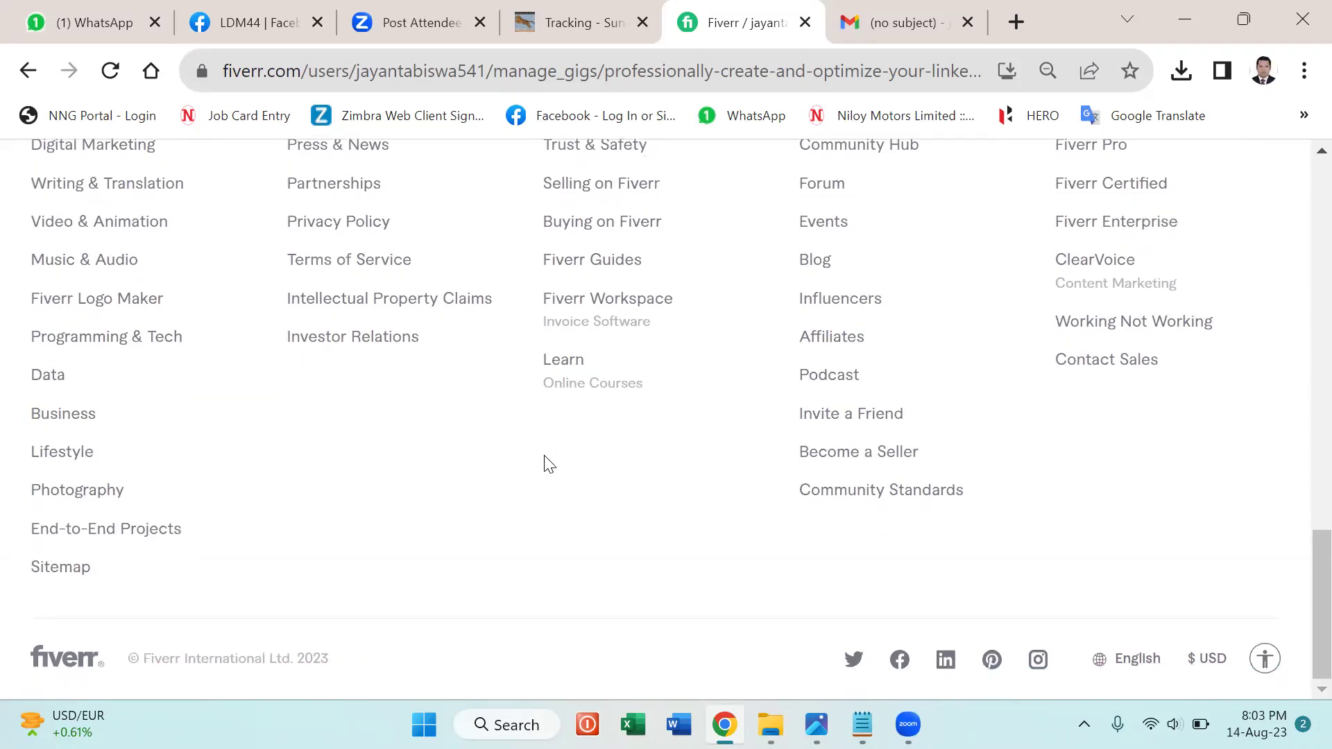
scroll(567, 519, "up", 3)
scroll(567, 520, "down", 2)
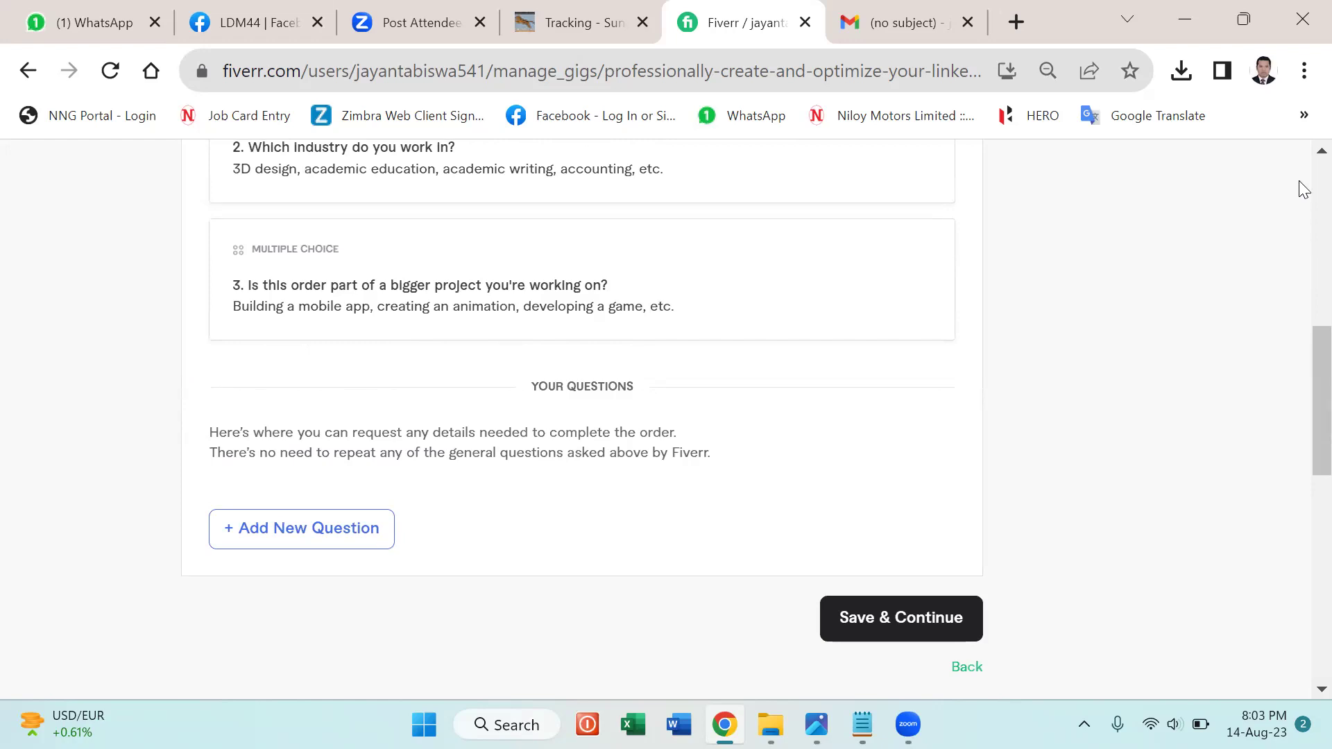
scroll(1303, 177, "up", 9)
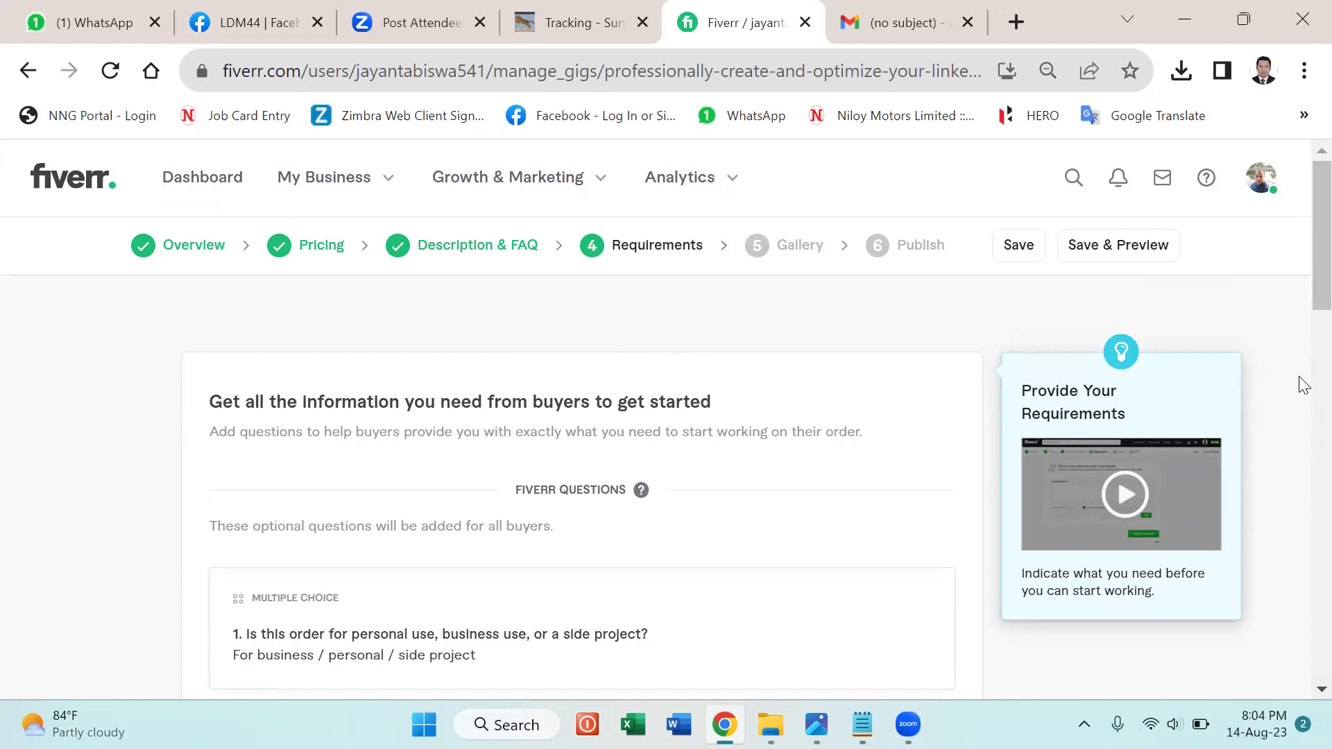
scroll(1300, 378, "down", 7)
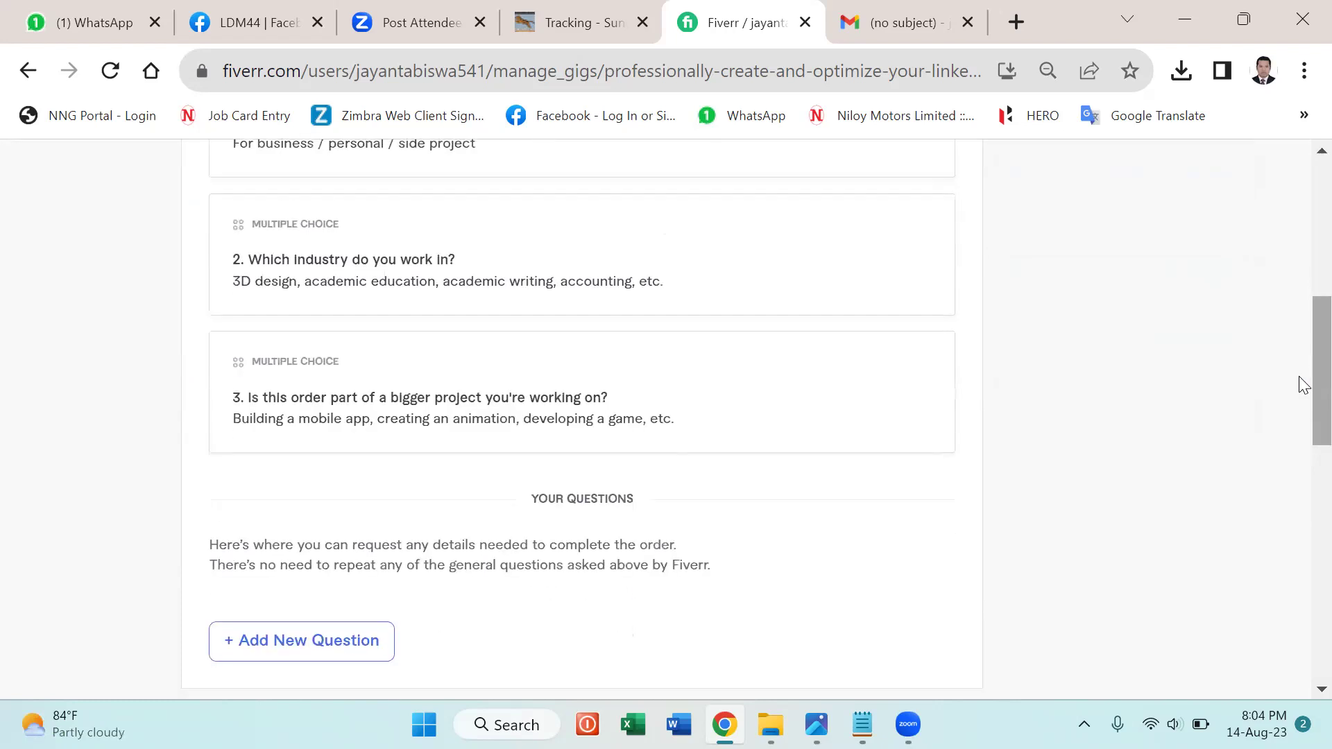
scroll(1304, 385, "down", 4)
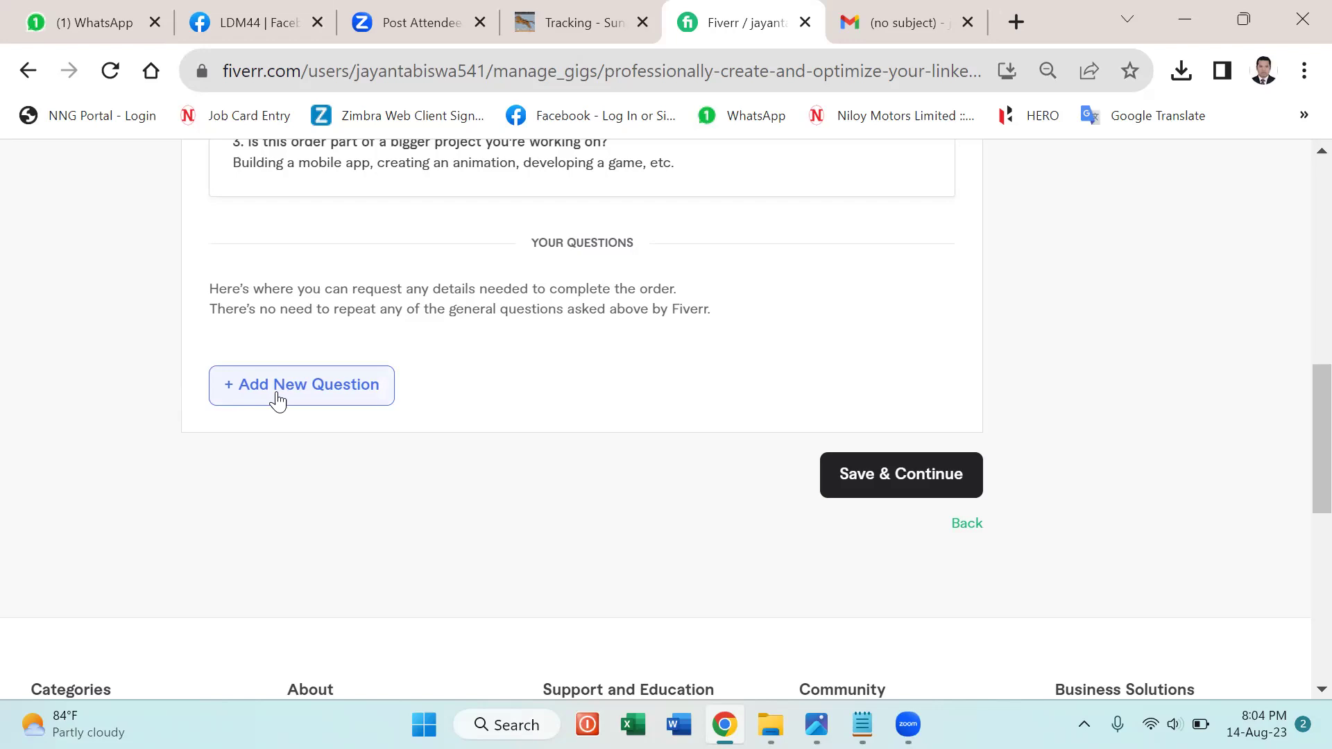
Add a new buyer question reading 'What will you need to start the order?'.
left_click(287, 386)
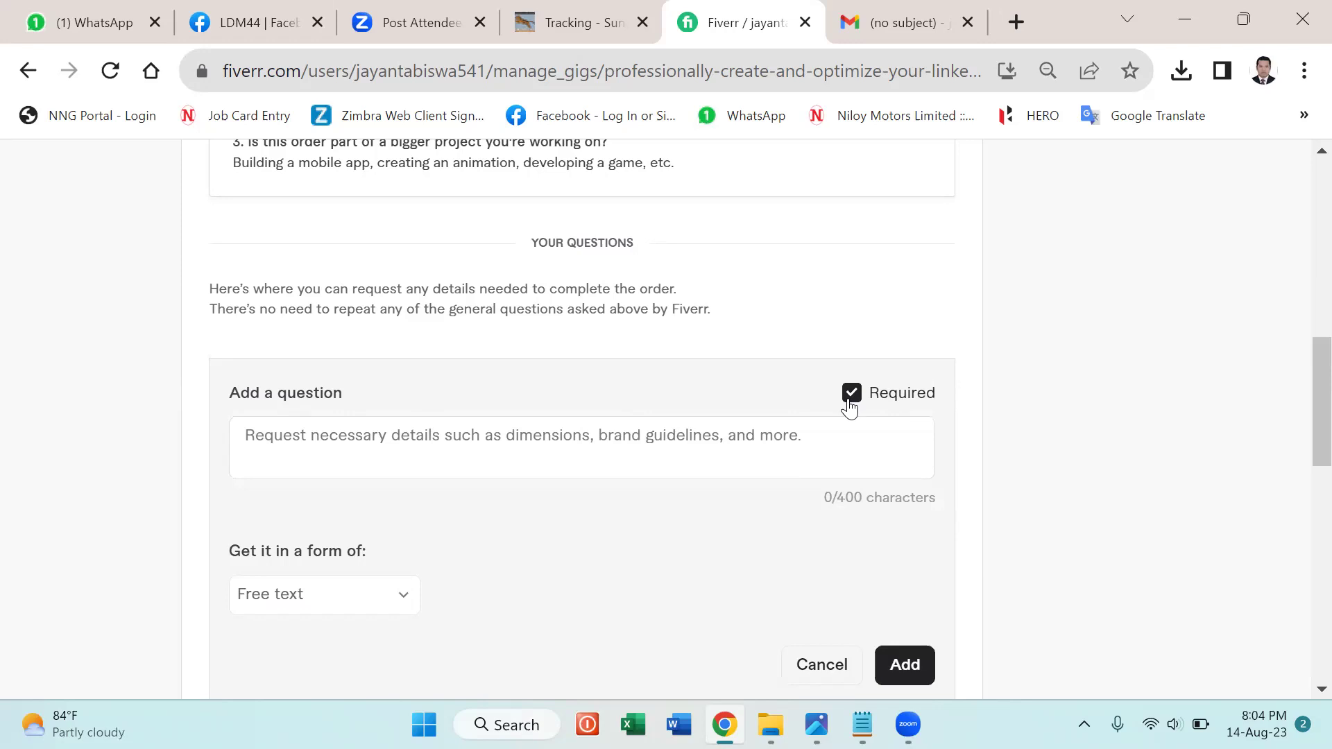
left_click(277, 433)
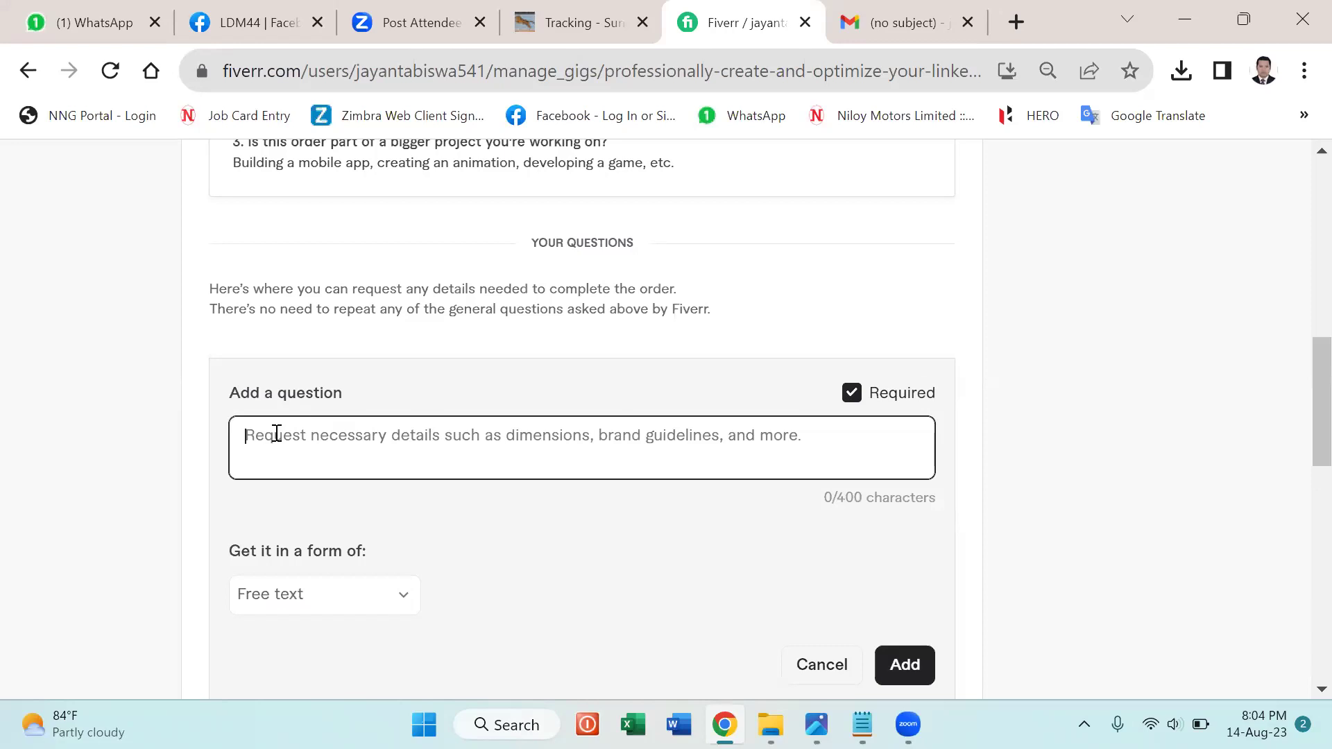
type("What will you need to start the order?")
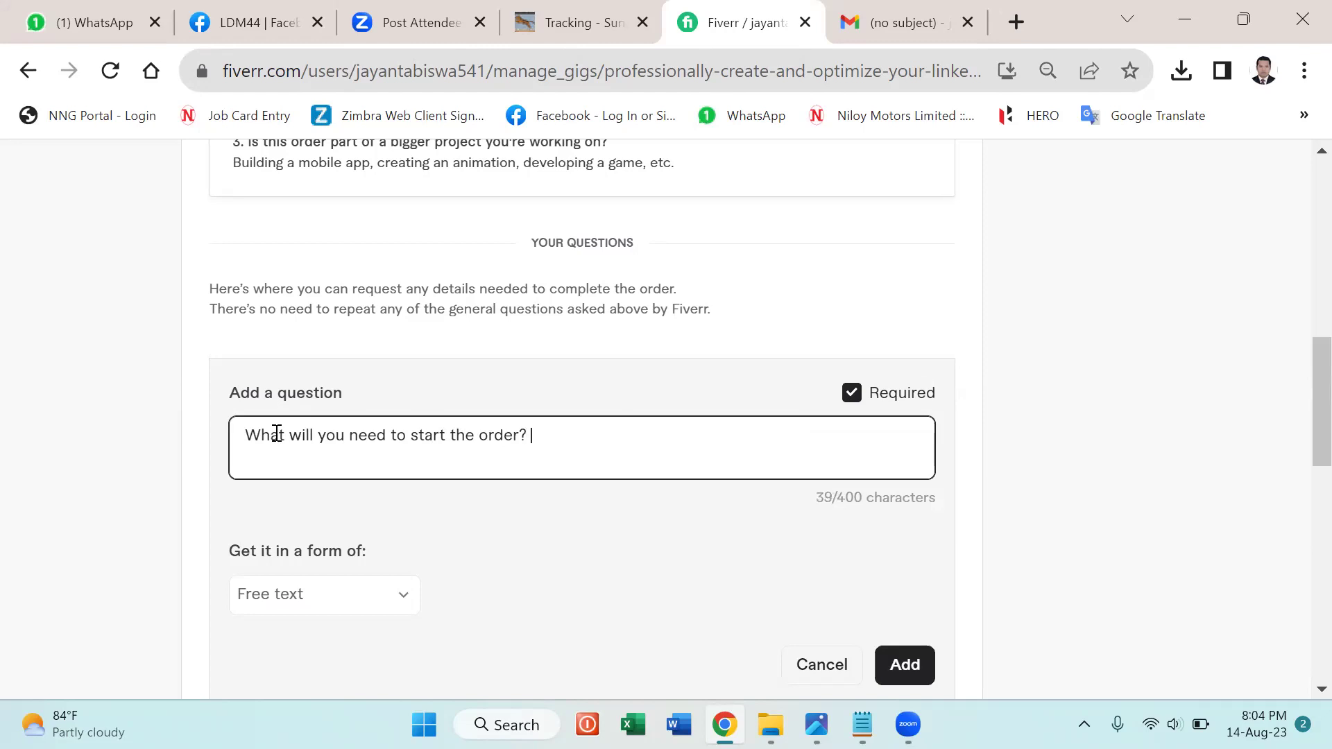
Type the answer 'Ans. To start the order I'll need your mail id, website link, educations, certifications, skills…' on a new line.
key("Return")
type("Ans. To start the")
type("order ")
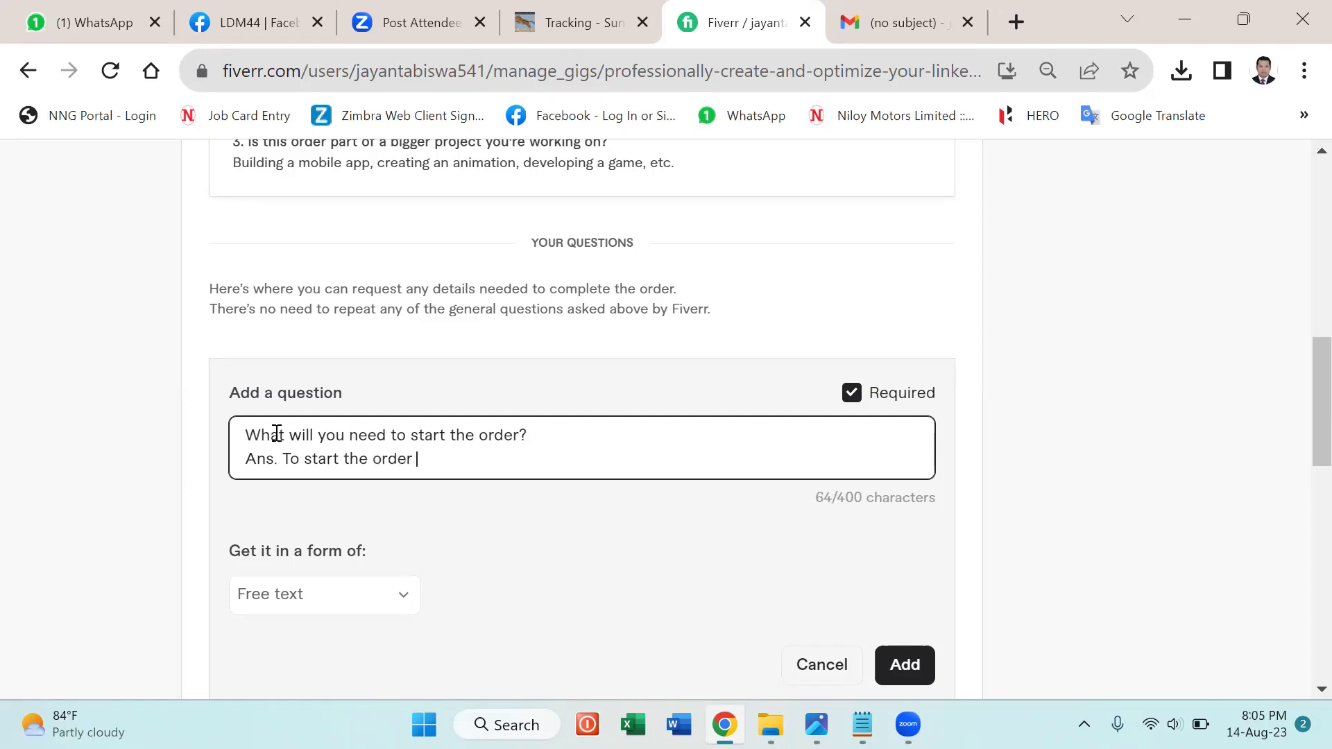
type("I'll need your mail id, website")
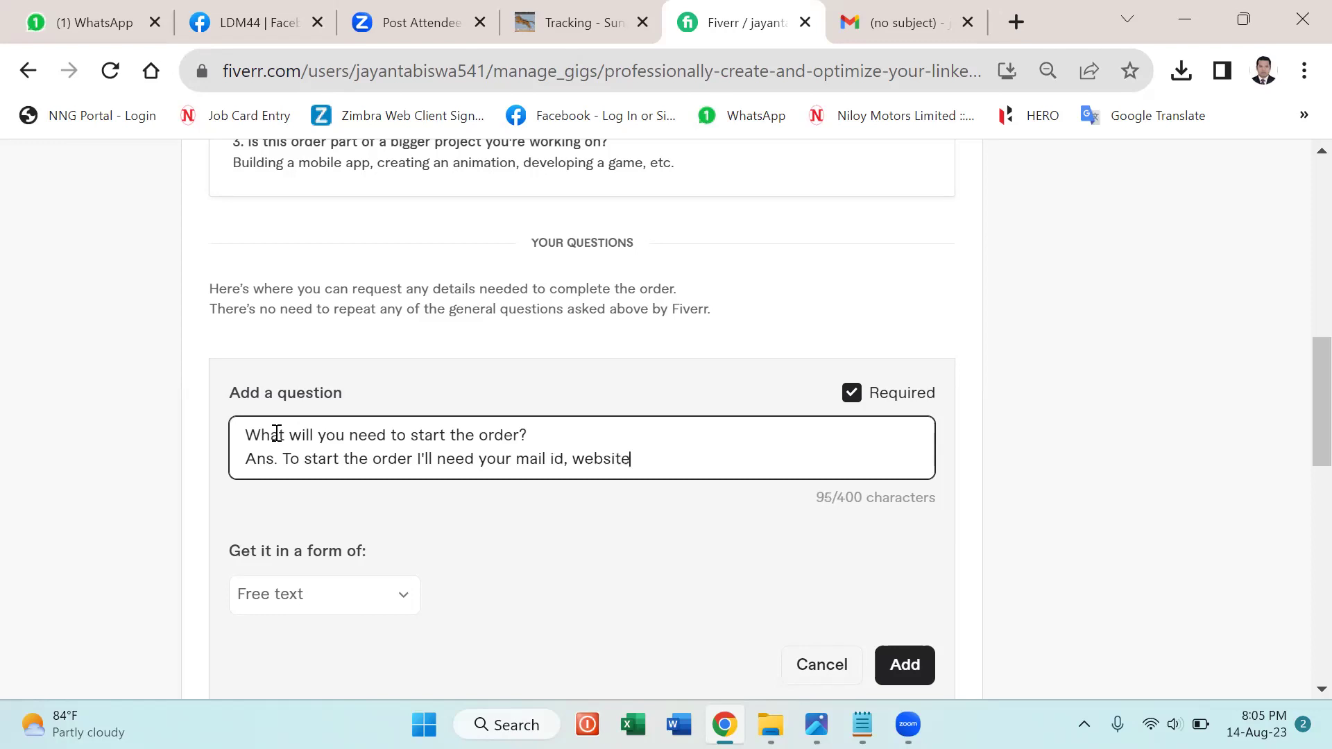
type(" link, educations")
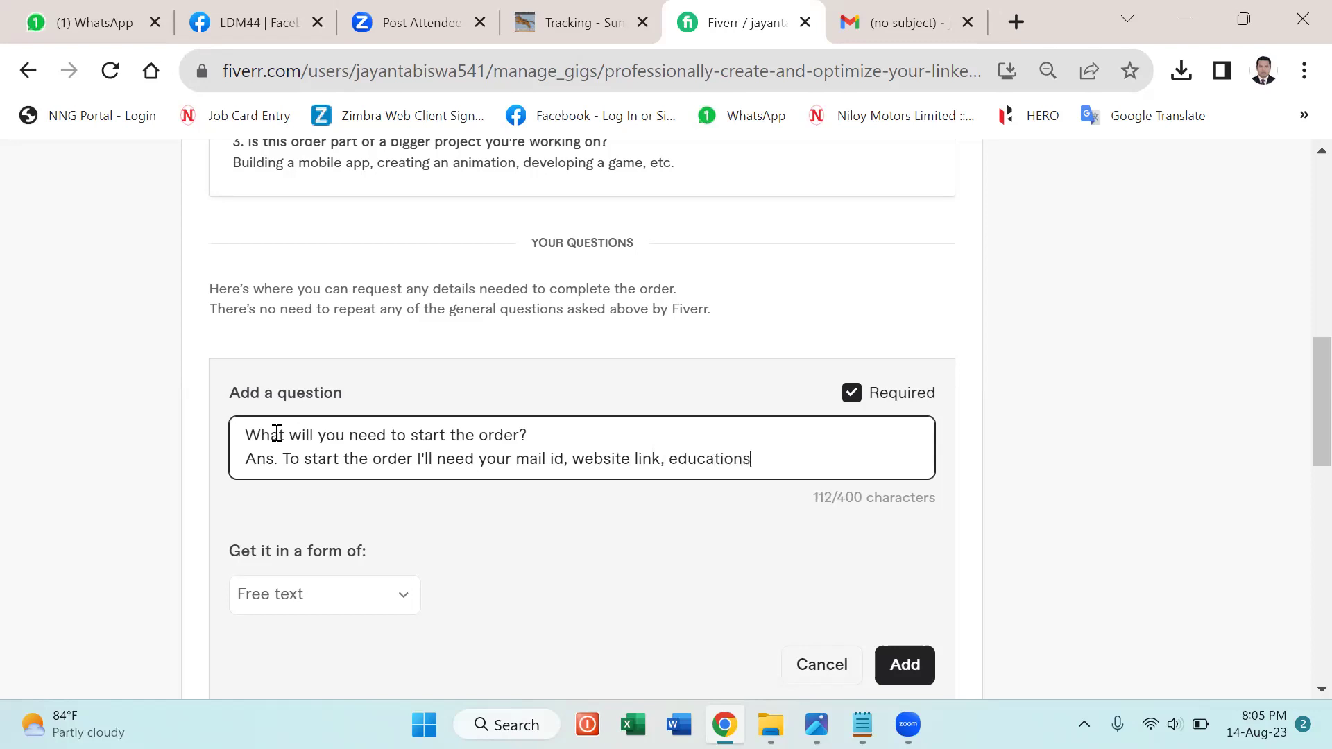
type(", certifications, skill")
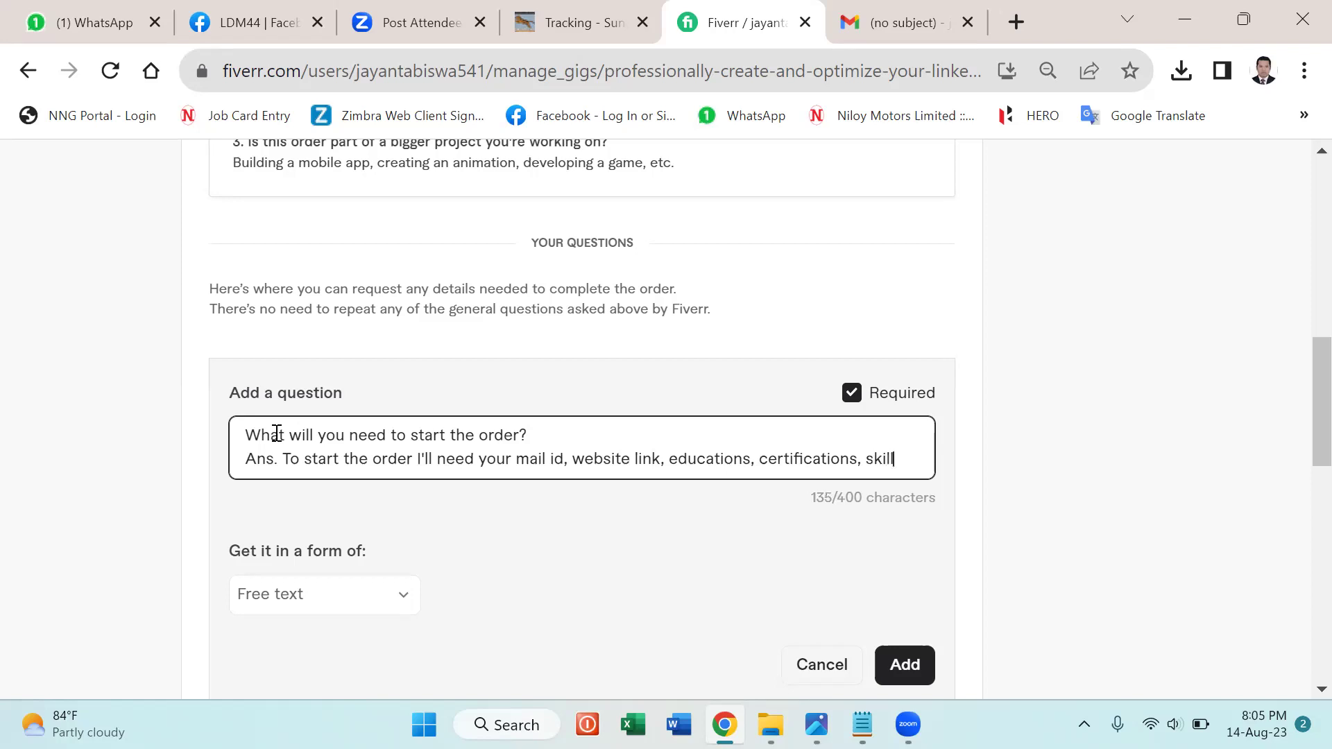
type("s and wo")
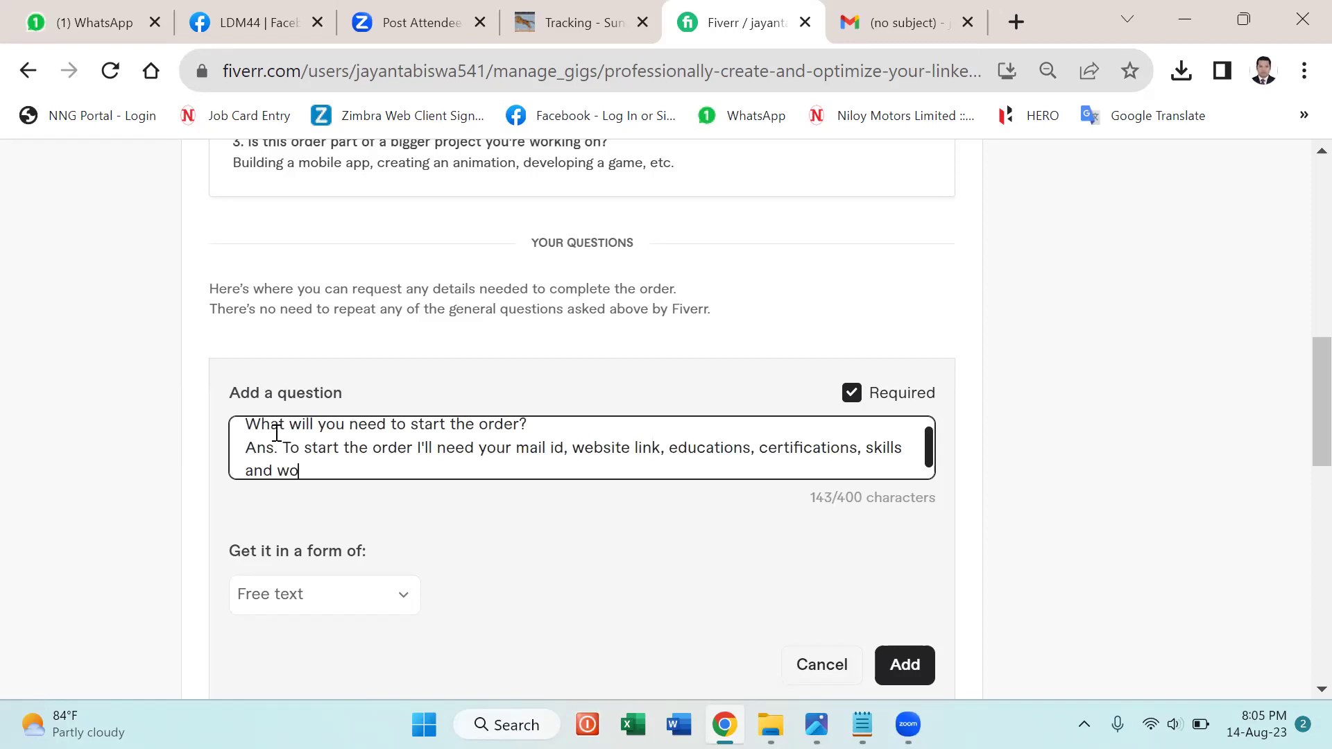
type("rk experiences,")
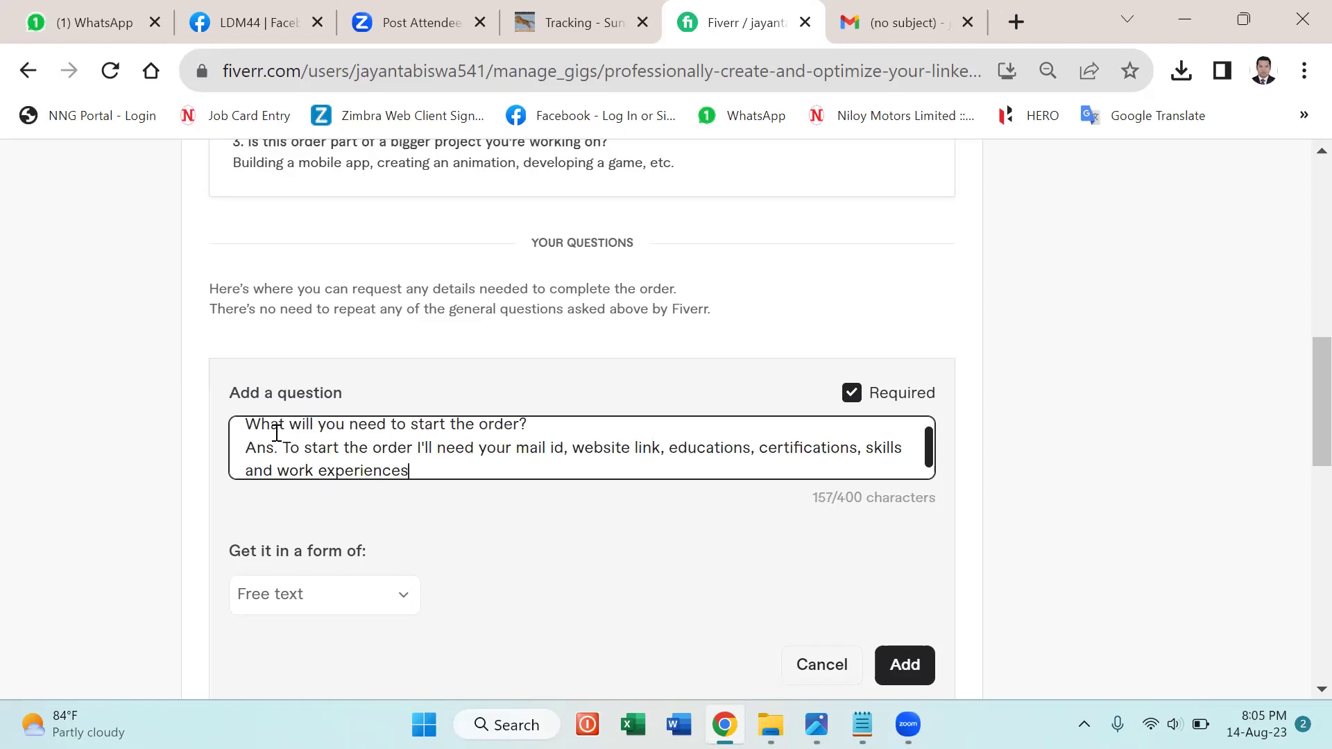
key("BackSpace")
type(".")
type("You")
type("r")
key("BackSpace")
key("BackSpace")
key("BackSpace")
Remove 'and', insert ', profile image and cover photo(if have).' after skills, and save the question.
key("BackSpace")
key("BackSpace")
key("BackSpace")
type(",")
left_click(276, 465)
key("BackSpace")
key("BackSpace")
key("BackSpace")
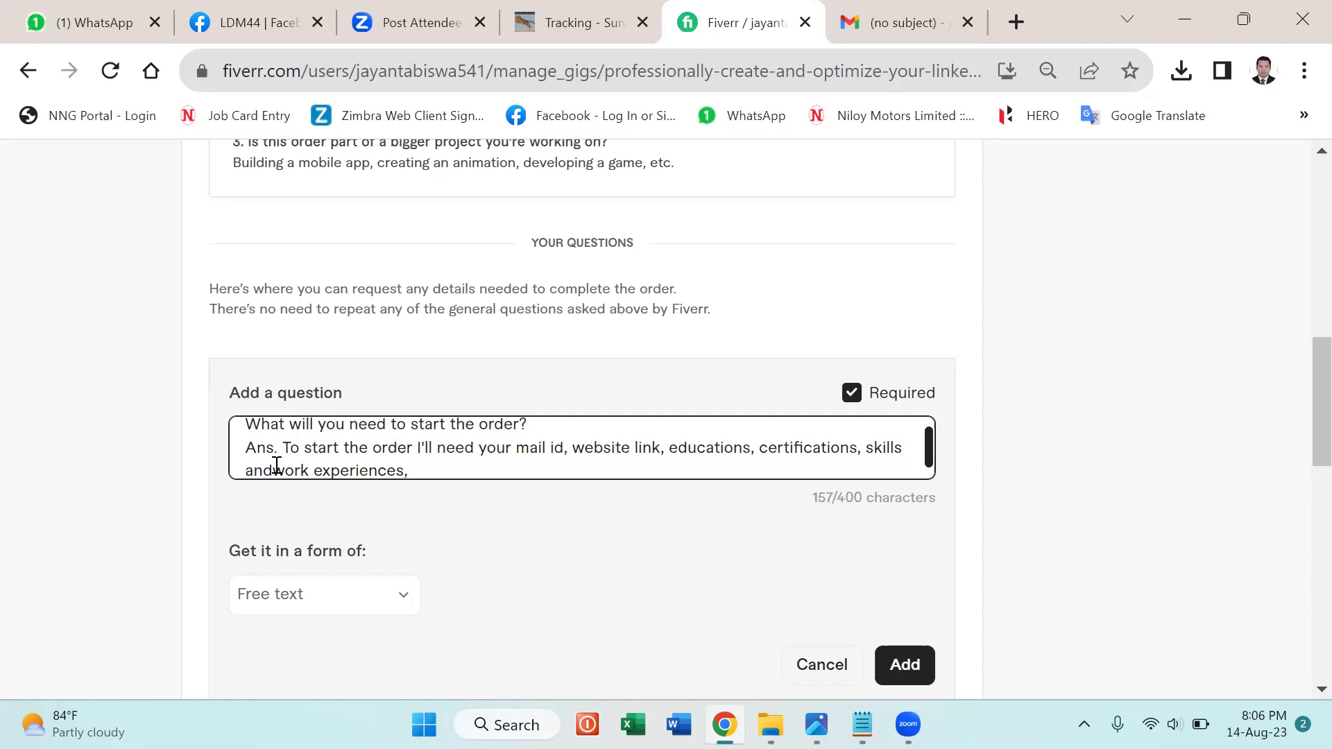
key("BackSpace")
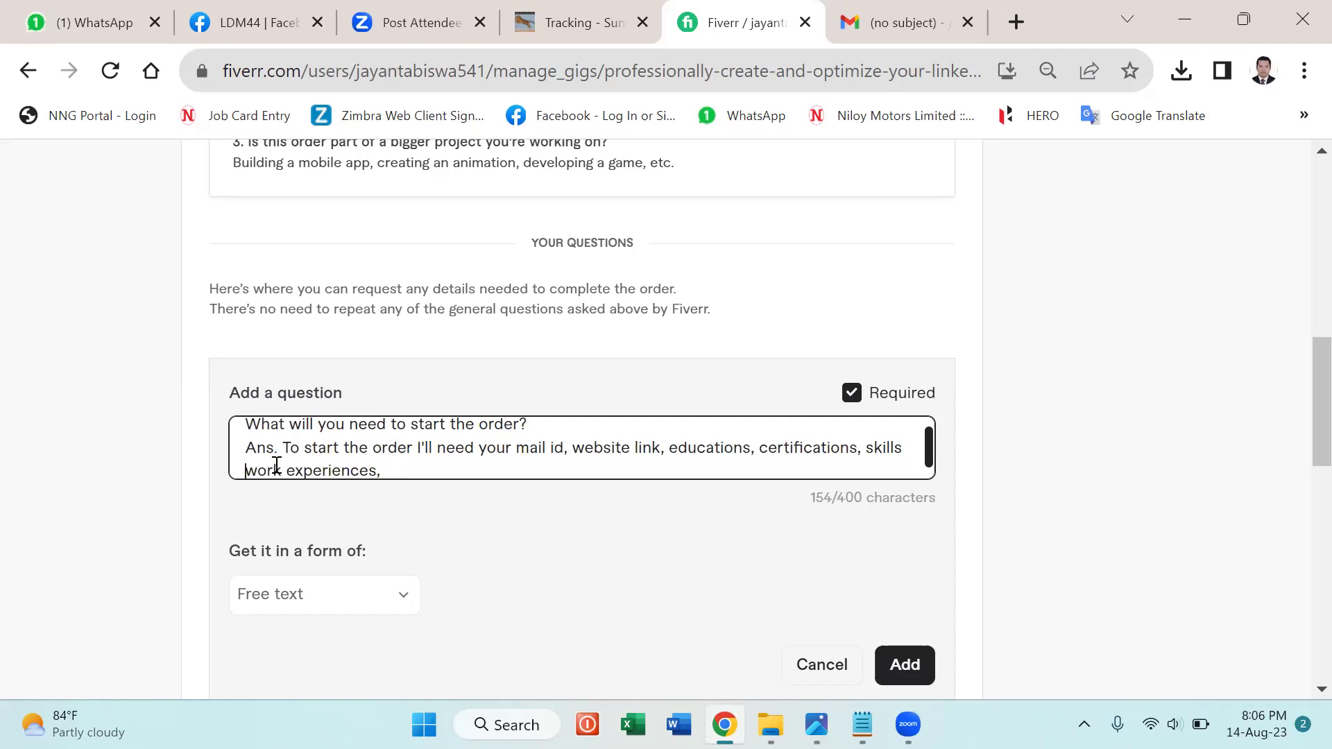
left_click(904, 450)
type(", profile image")
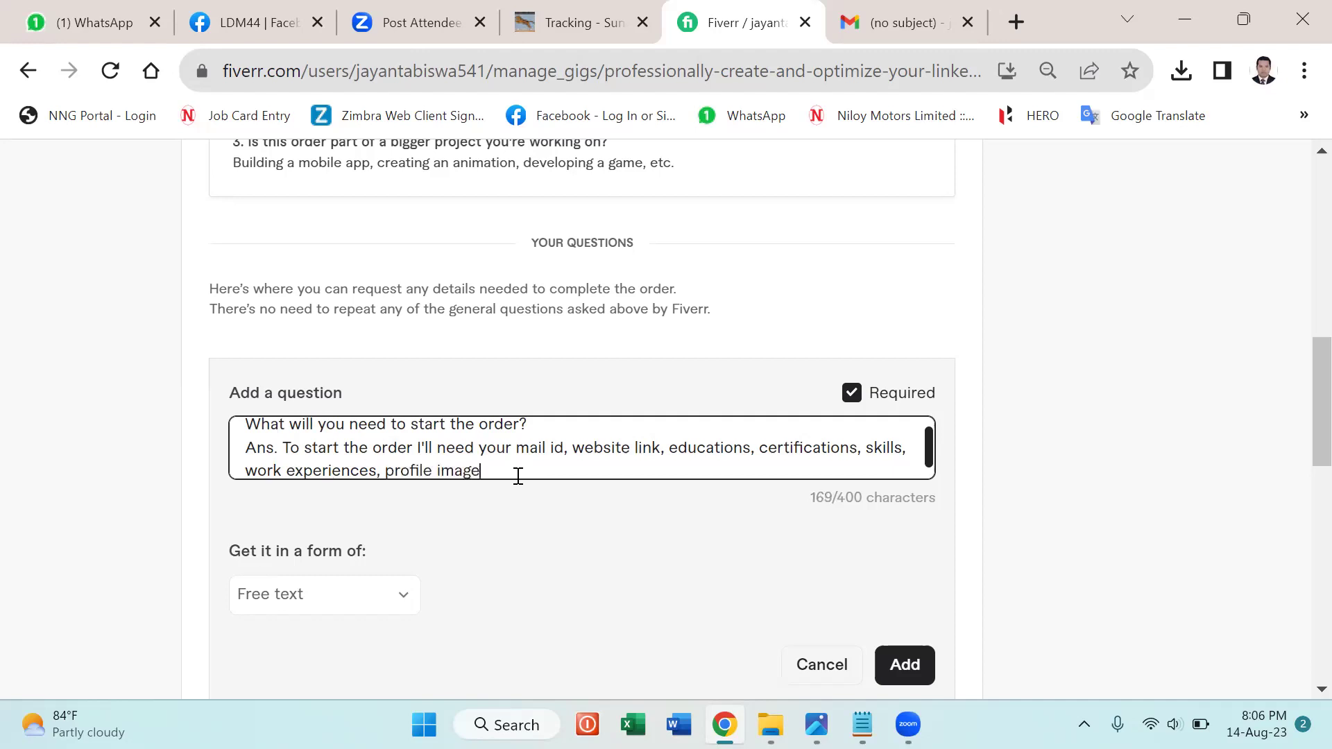
type(" and cover photo")
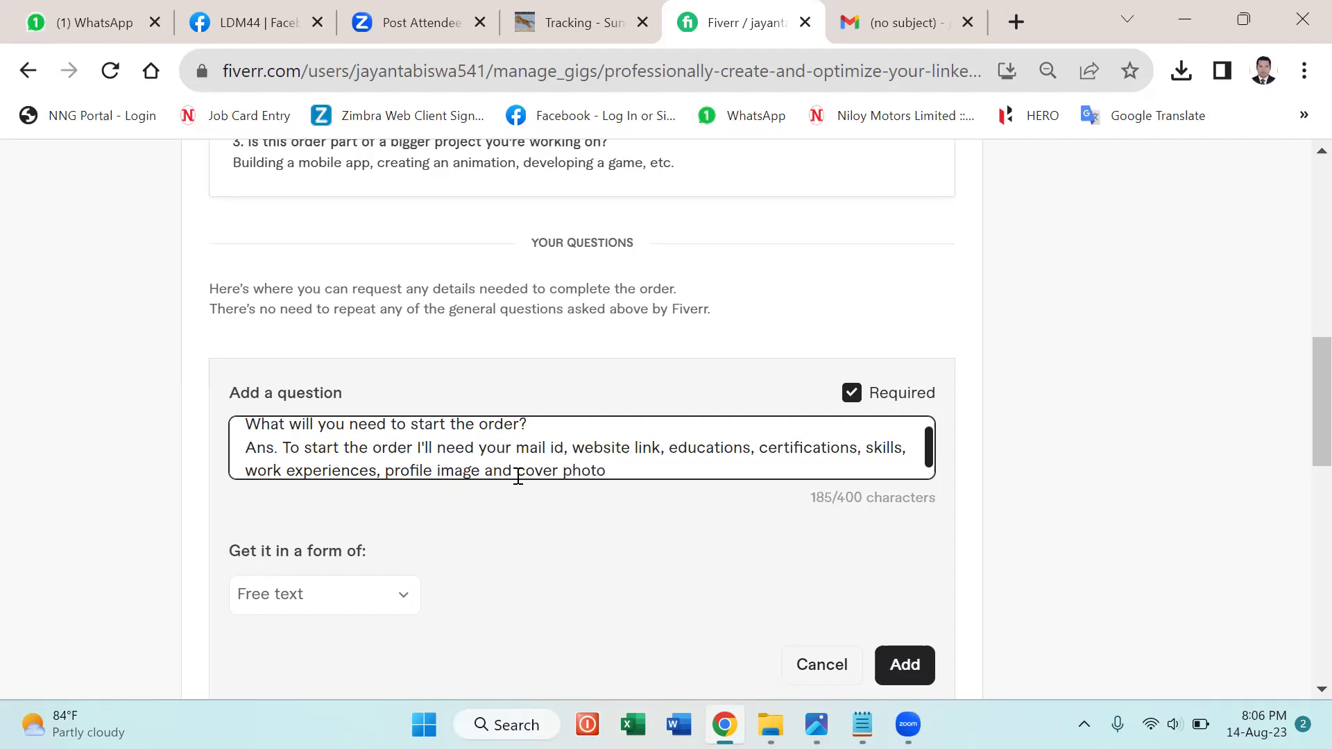
type("(if have).")
left_click(900, 668)
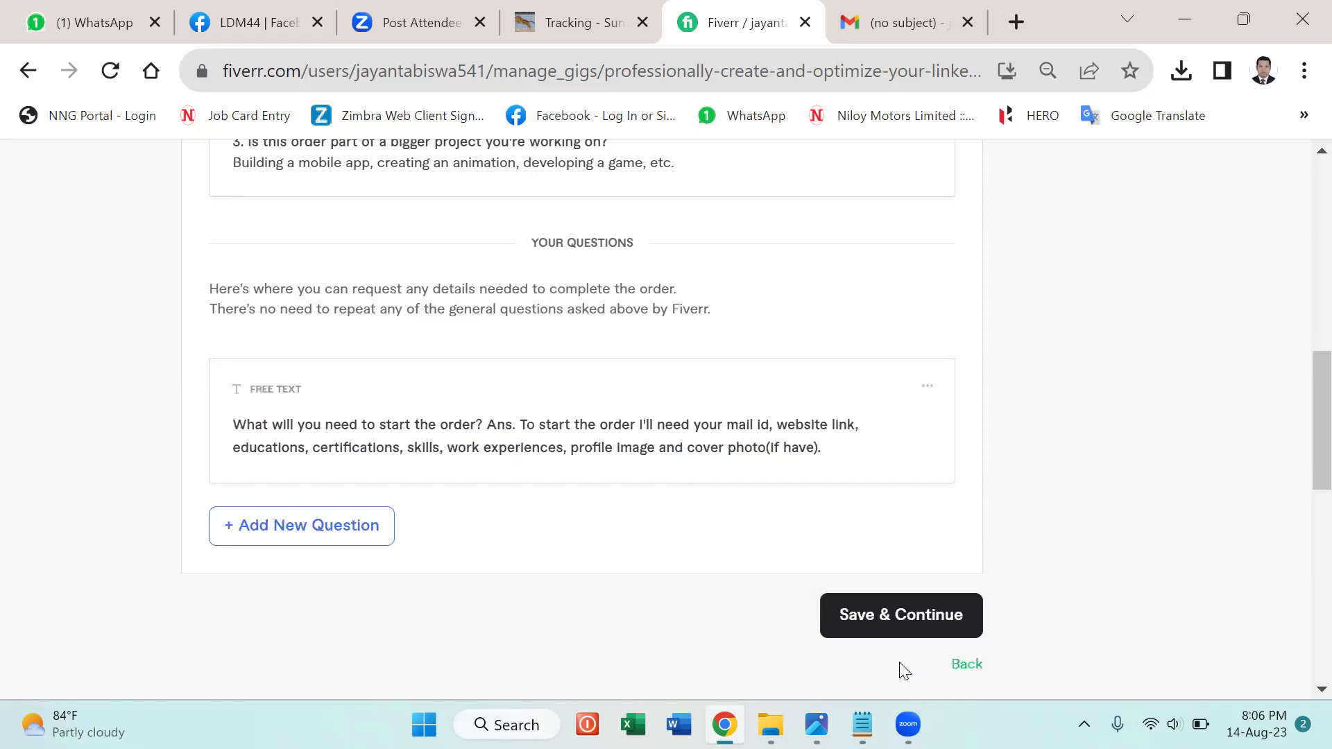
Save the requirements, dismiss the gig-image tips, and browse Downloads for a gallery image.
left_click(901, 624)
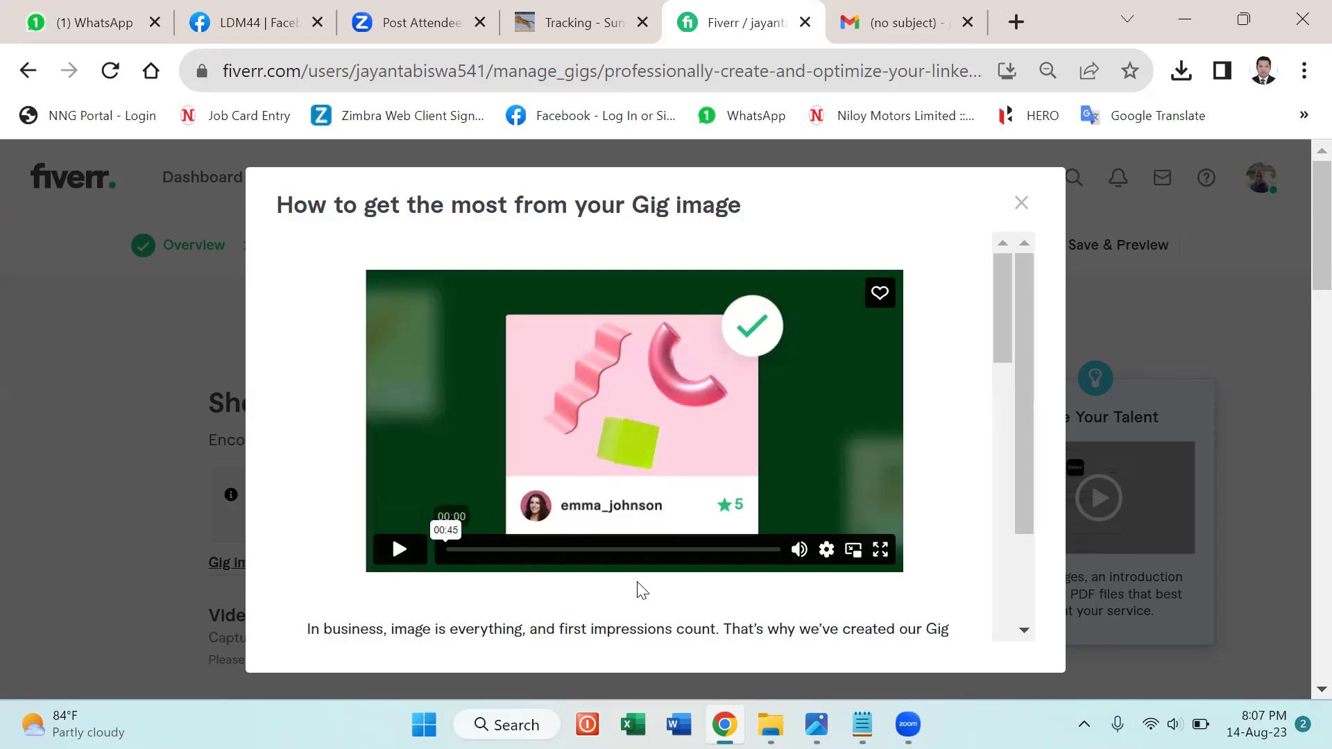
left_click(1020, 206)
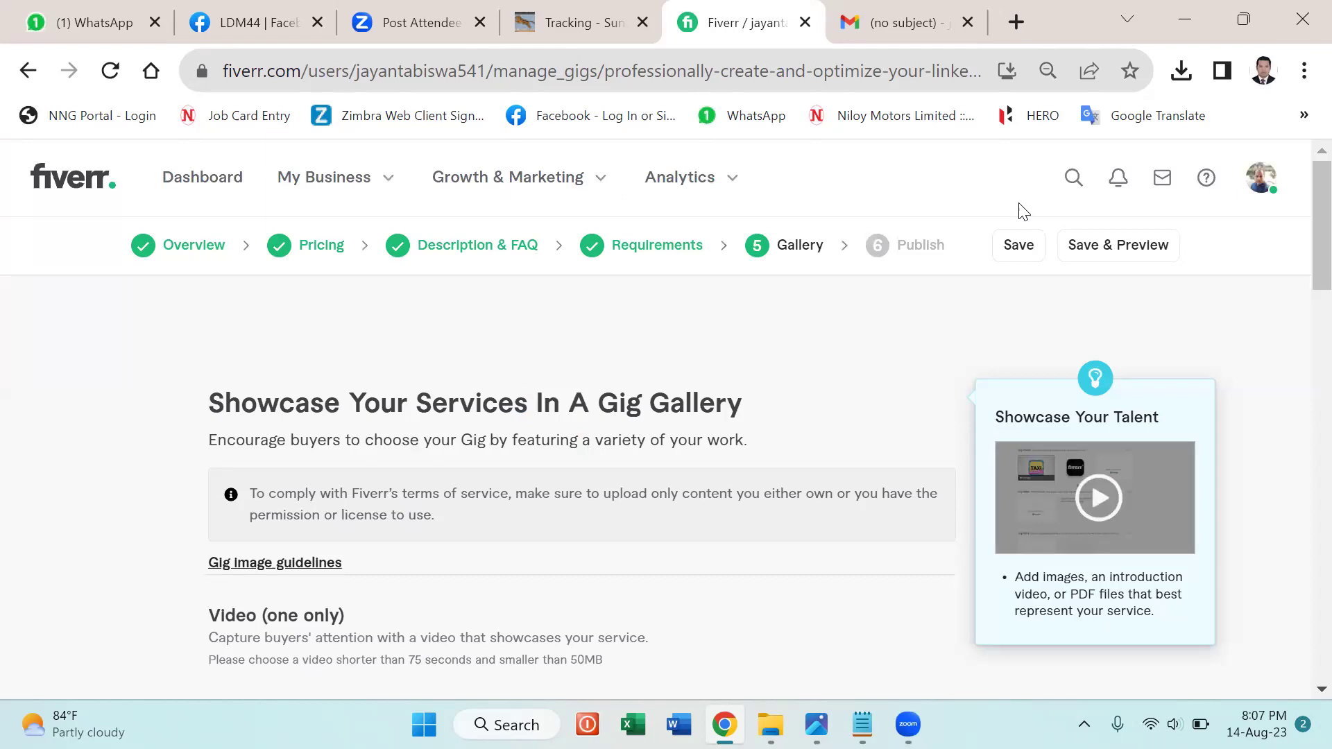
scroll(874, 407, "down", 2)
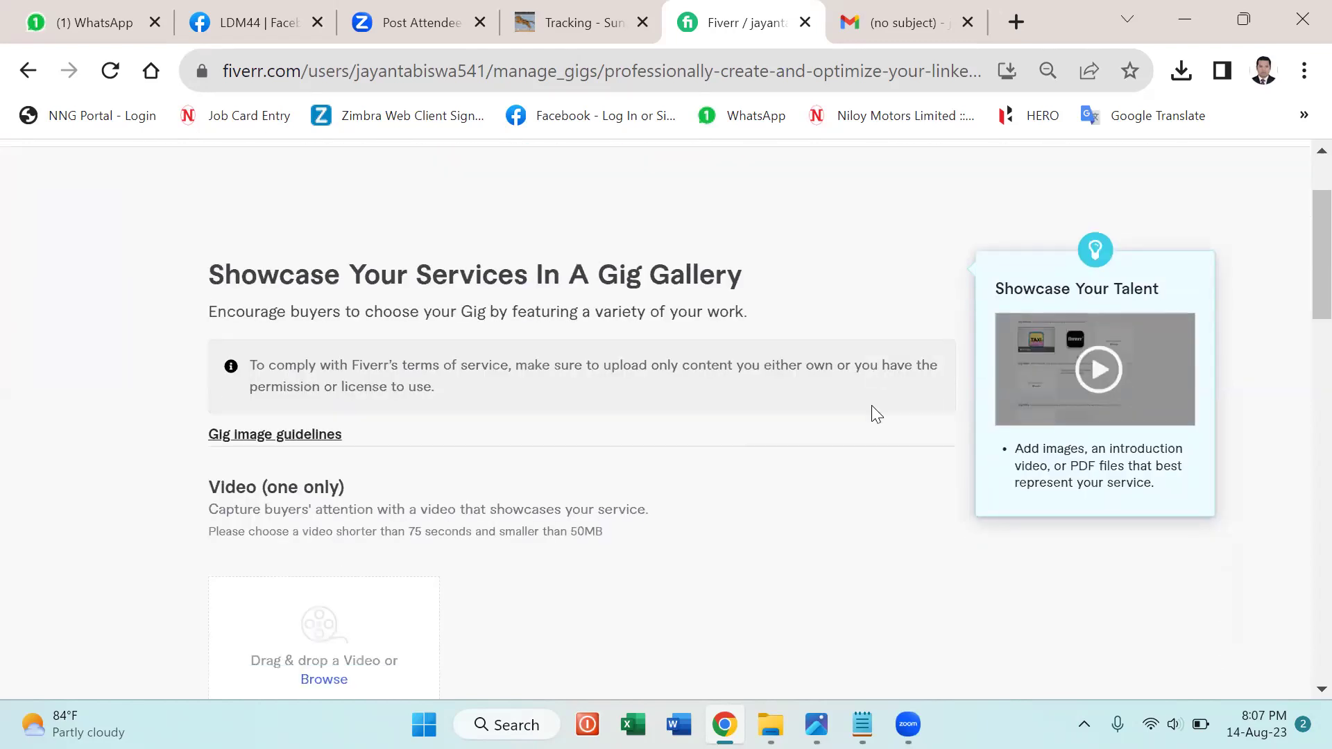
scroll(871, 406, "down", 6)
scroll(332, 347, "down", 2)
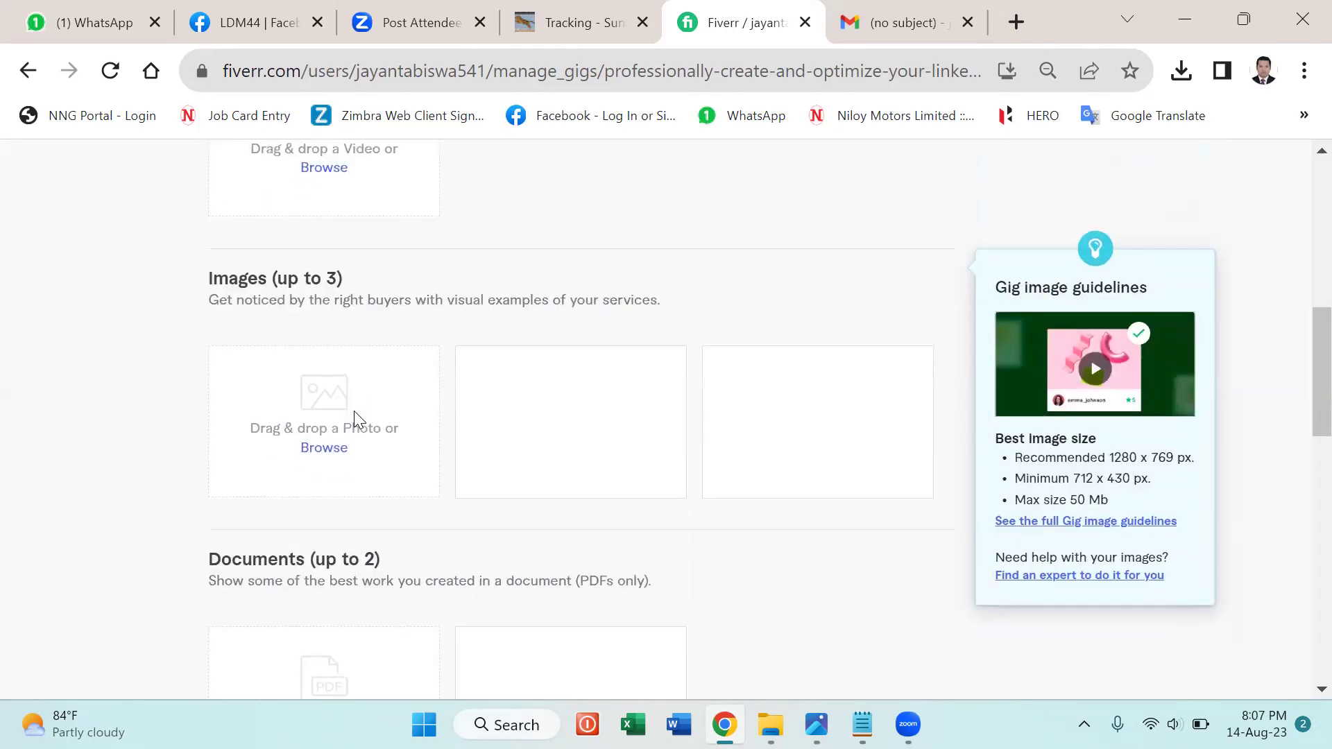
left_click(336, 446)
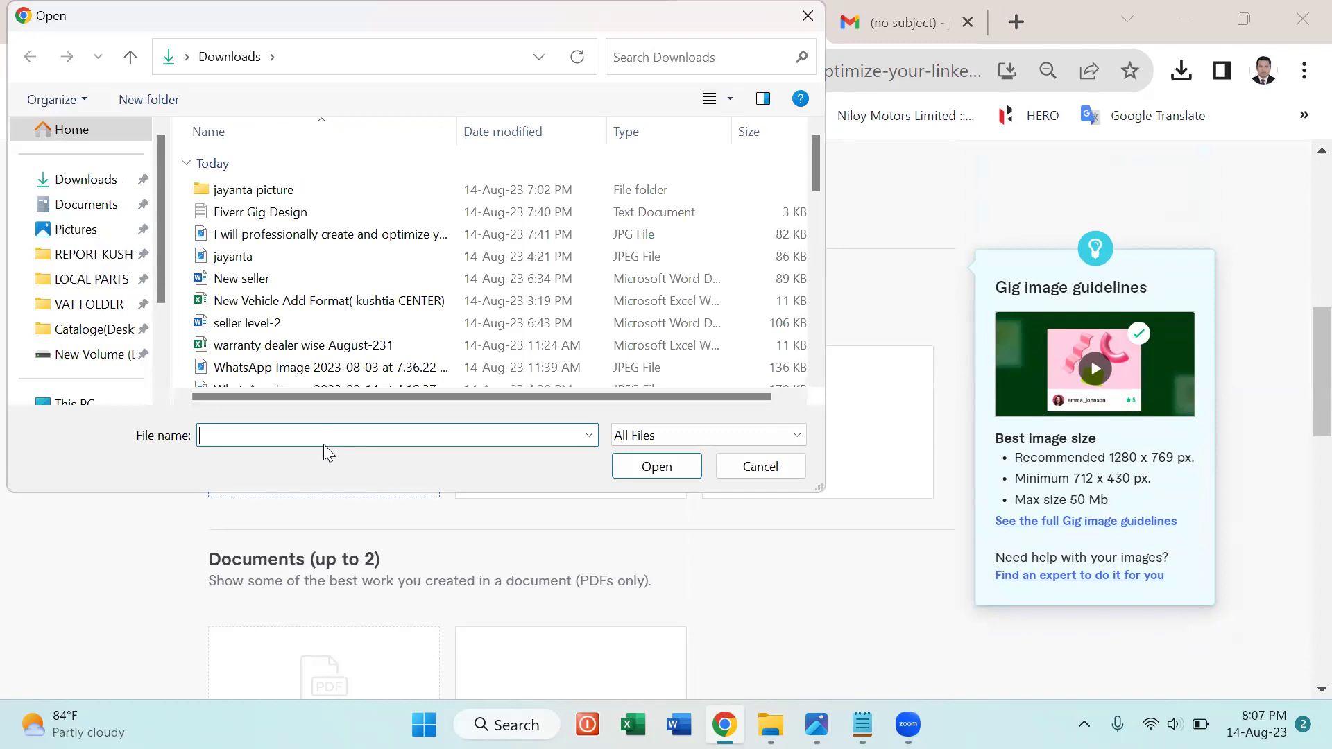
Upload the LinkedIn gig image as the primary gallery image and save the Gallery step.
left_click(313, 236)
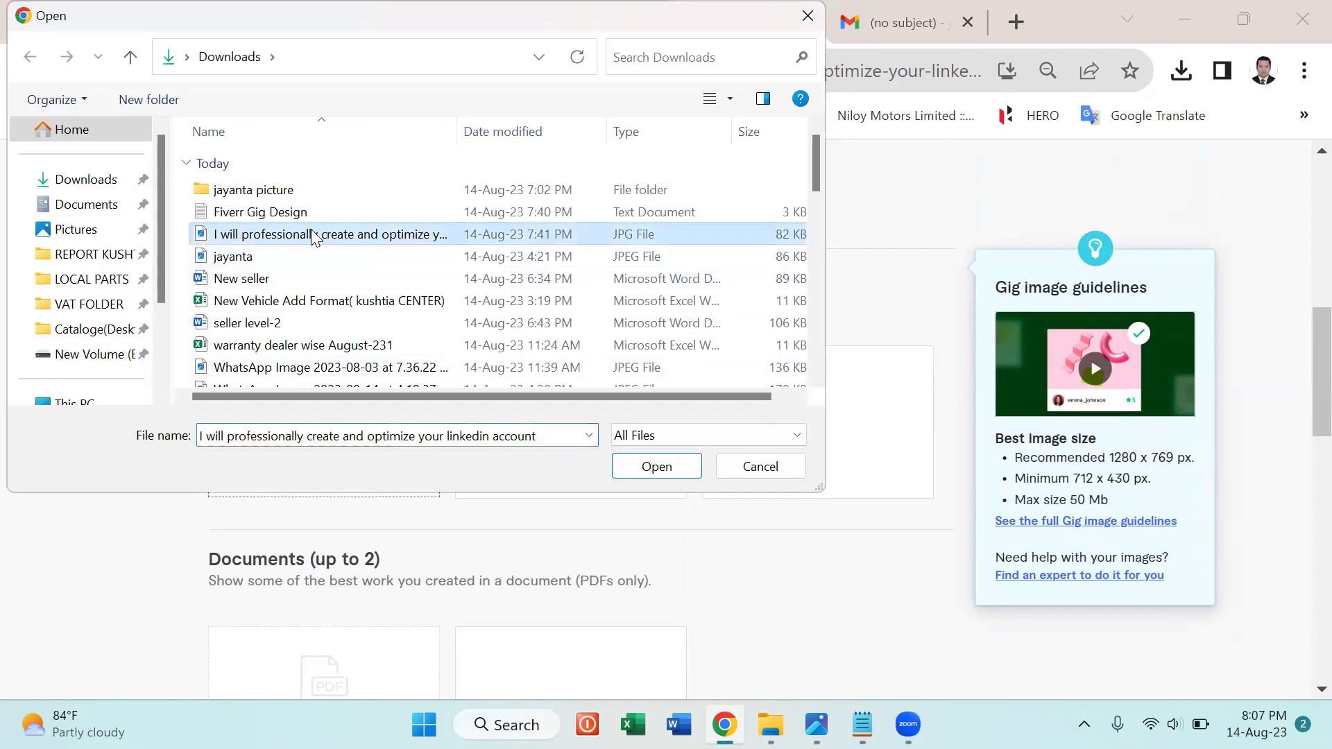
left_click(655, 469)
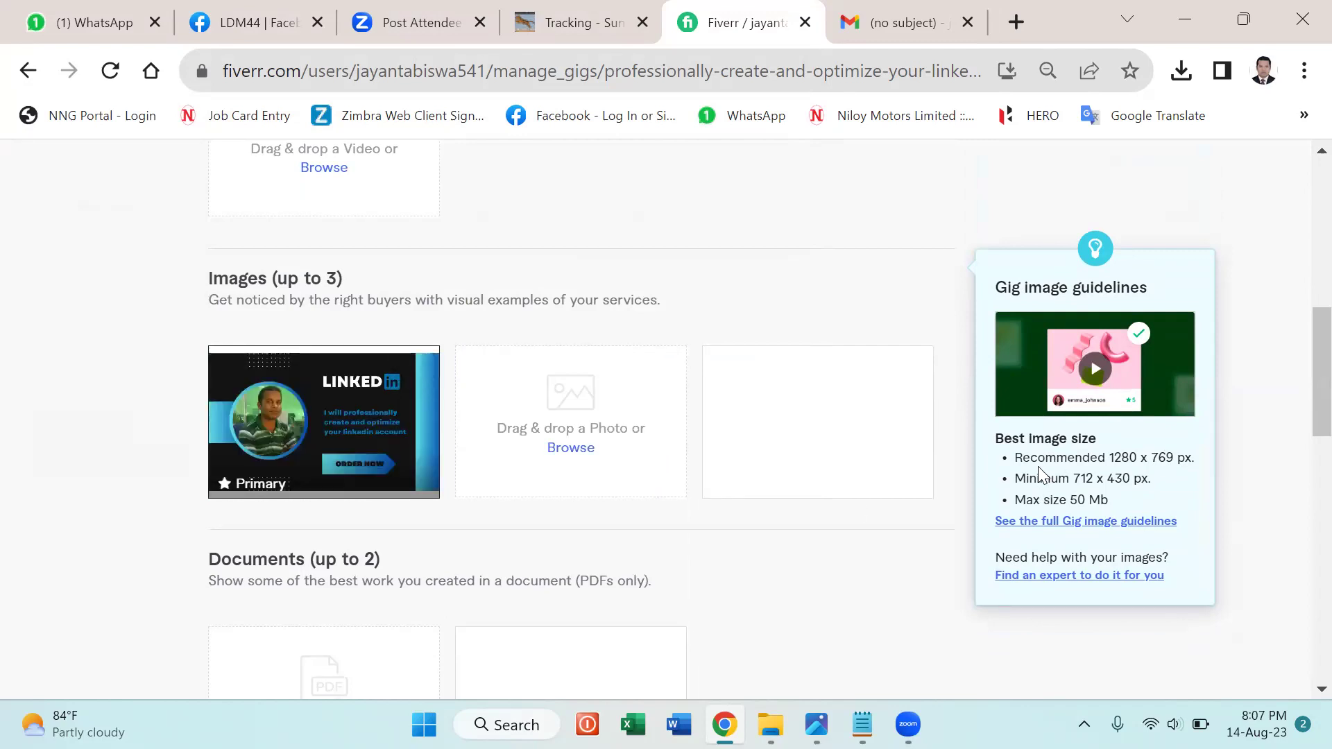
double_click(1108, 457)
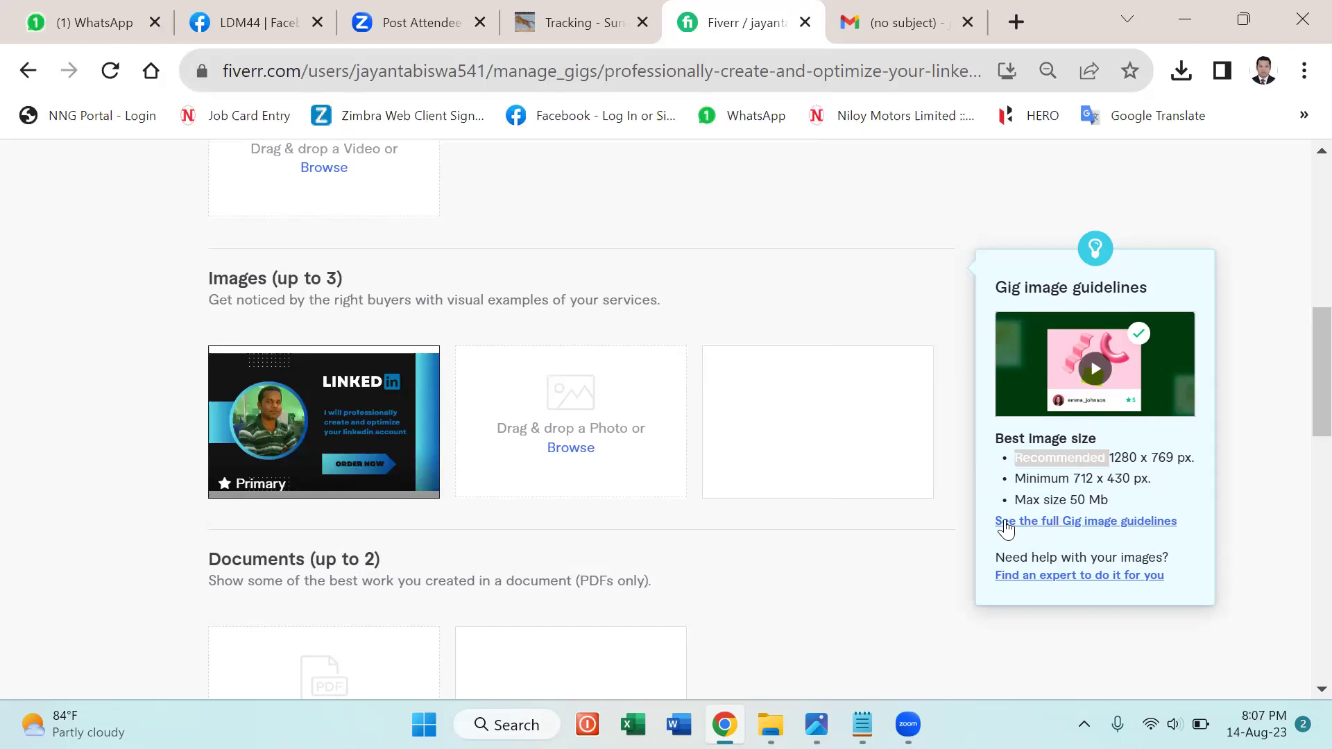
mouse_move(887, 585)
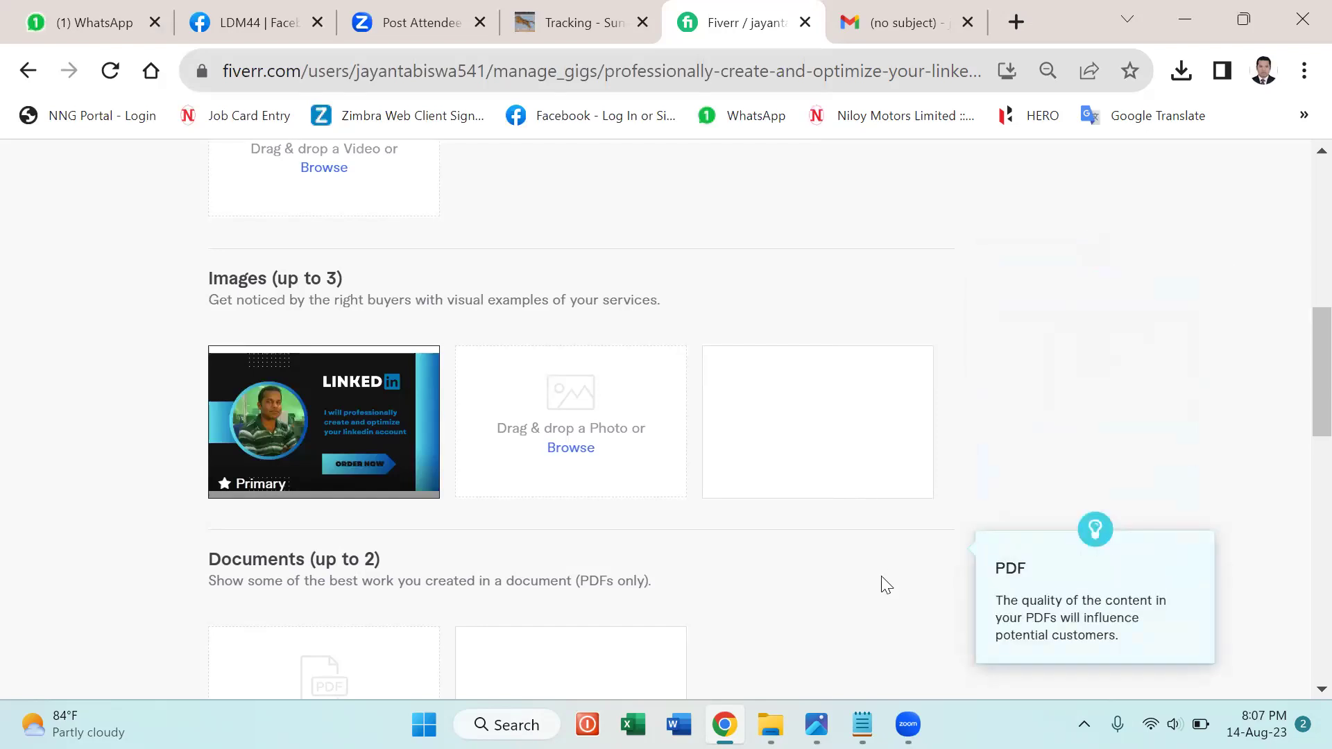
scroll(1303, 409, "down", 1)
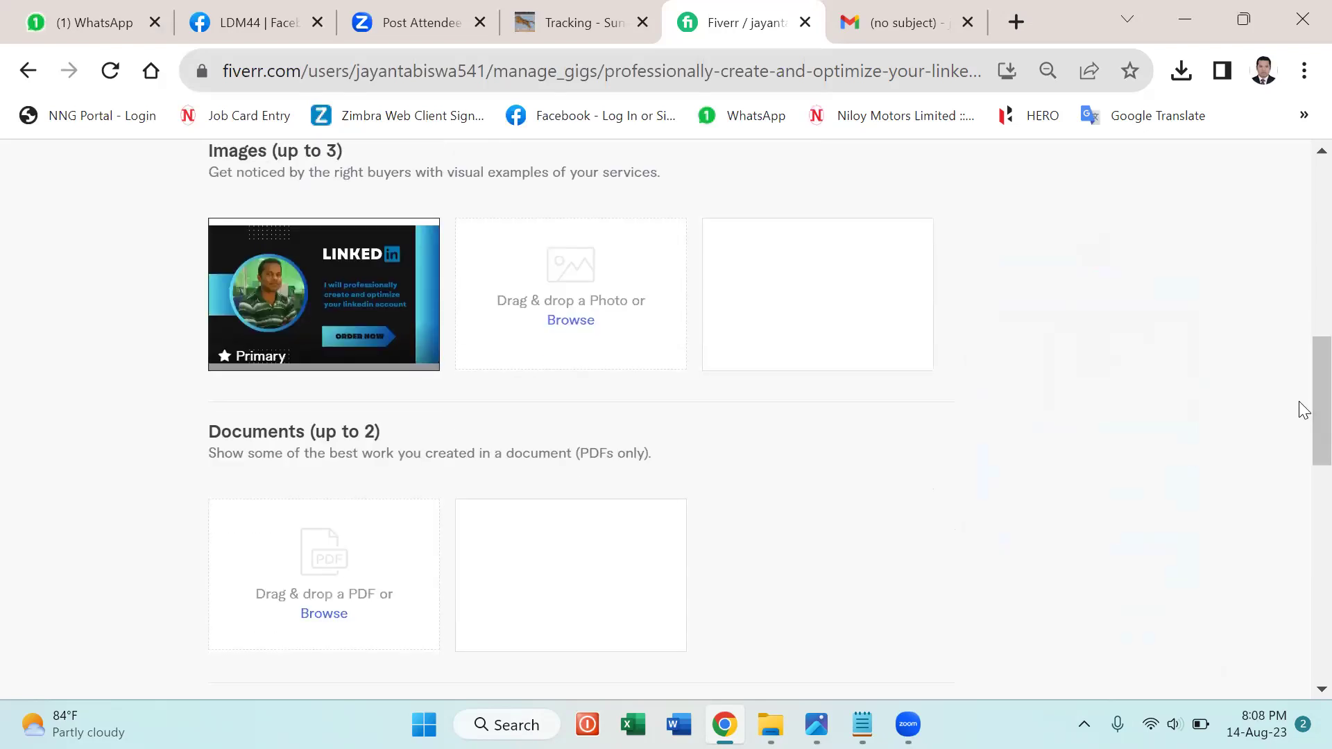
scroll(1303, 409, "down", 3)
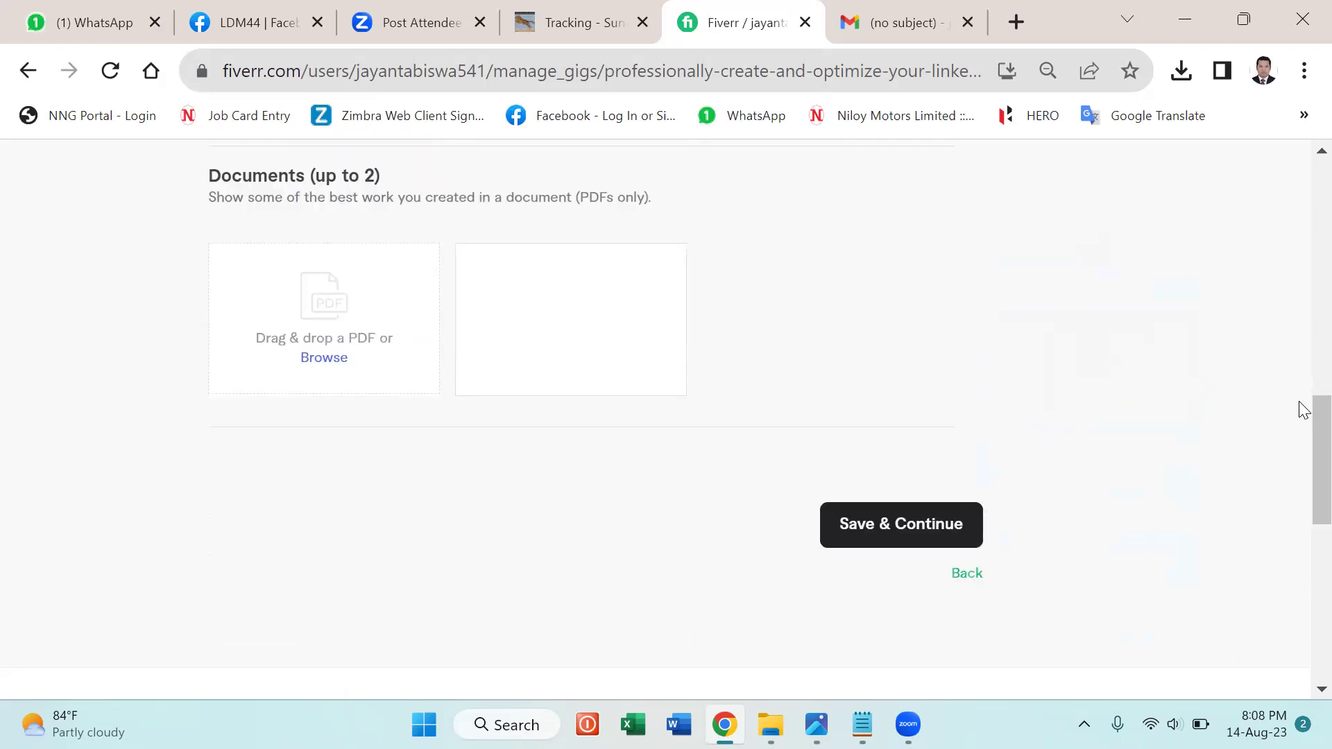
left_click(902, 541)
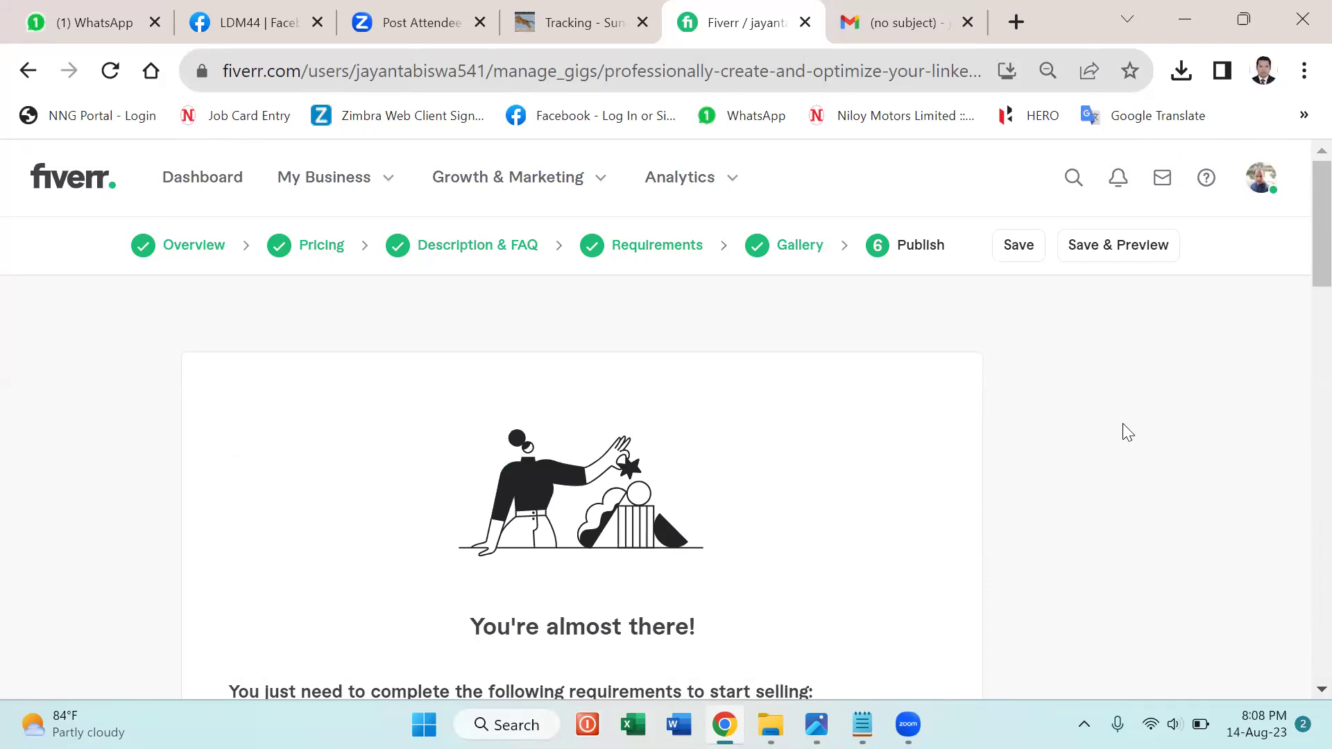
Answer No to 'Are you a U.S. person?' on the W-9 check, save, and close the confirmation.
scroll(1128, 432, "down", 6)
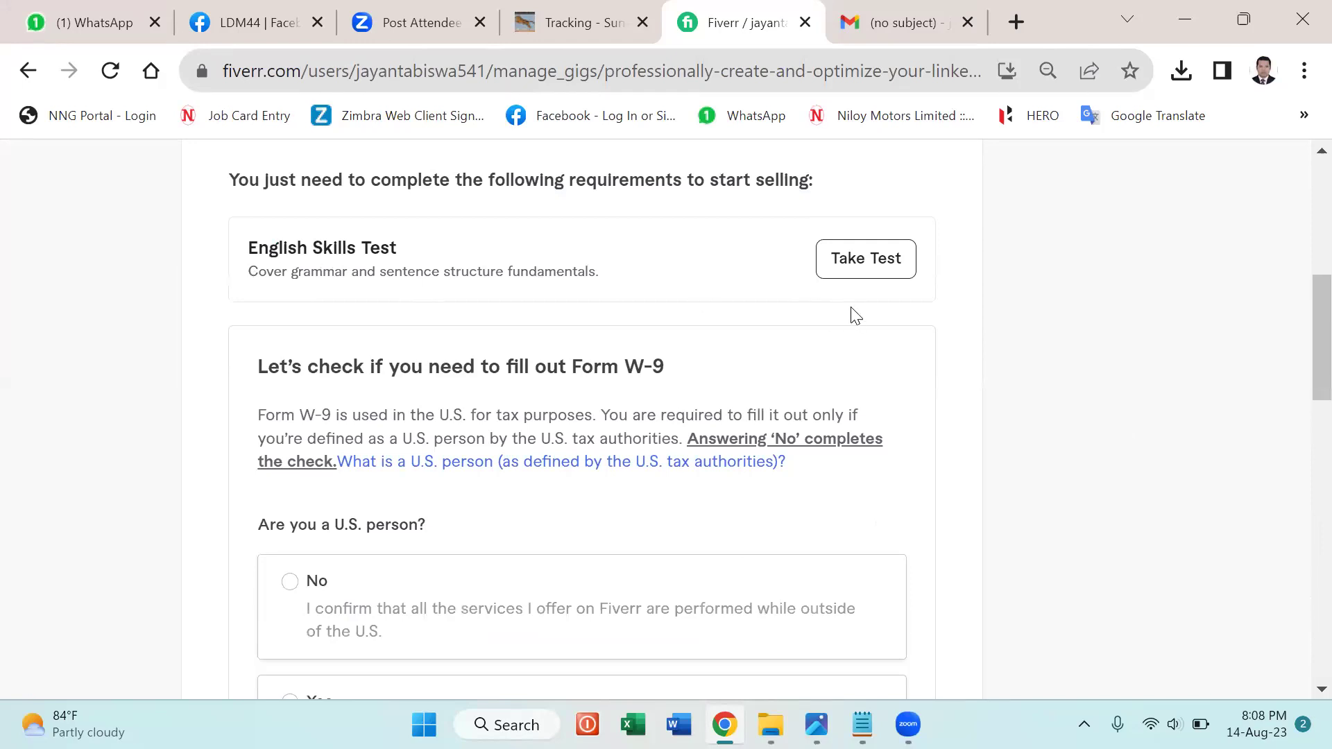
scroll(973, 416, "up", 3)
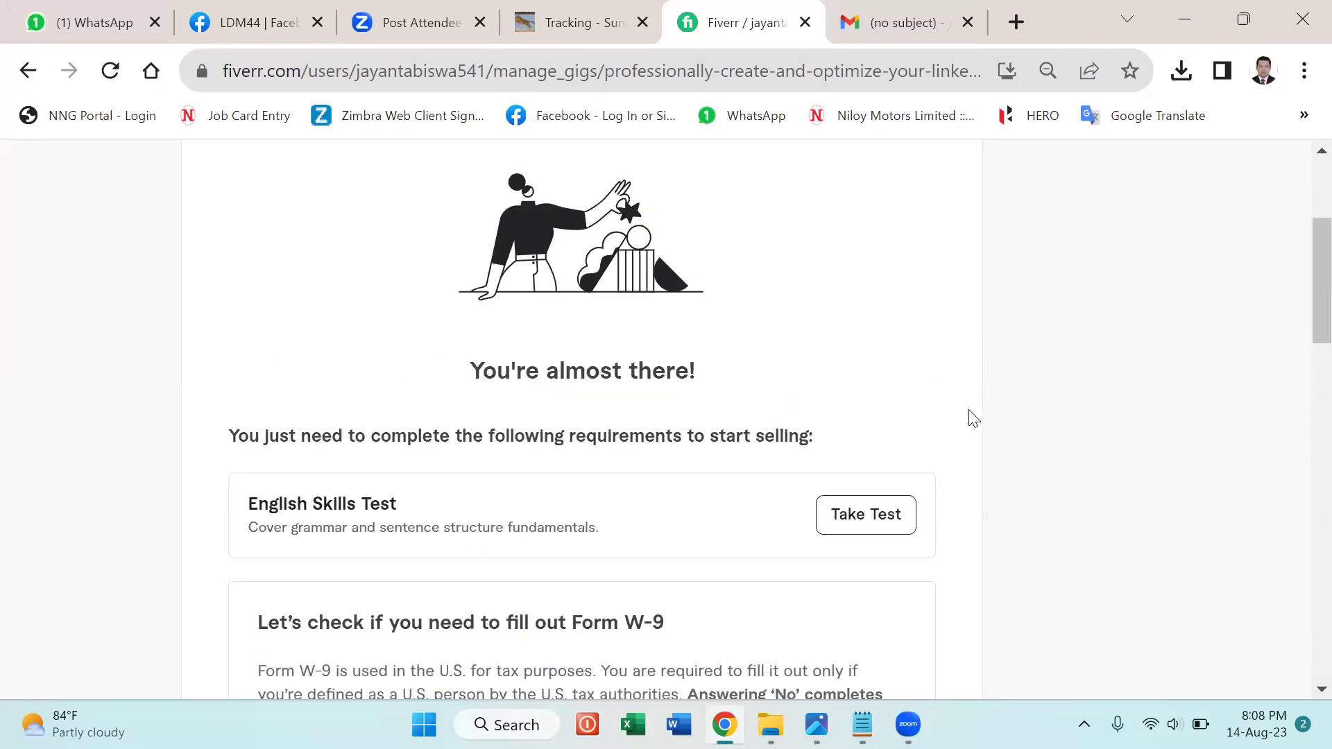
scroll(974, 417, "down", 10)
scroll(978, 424, "up", 4)
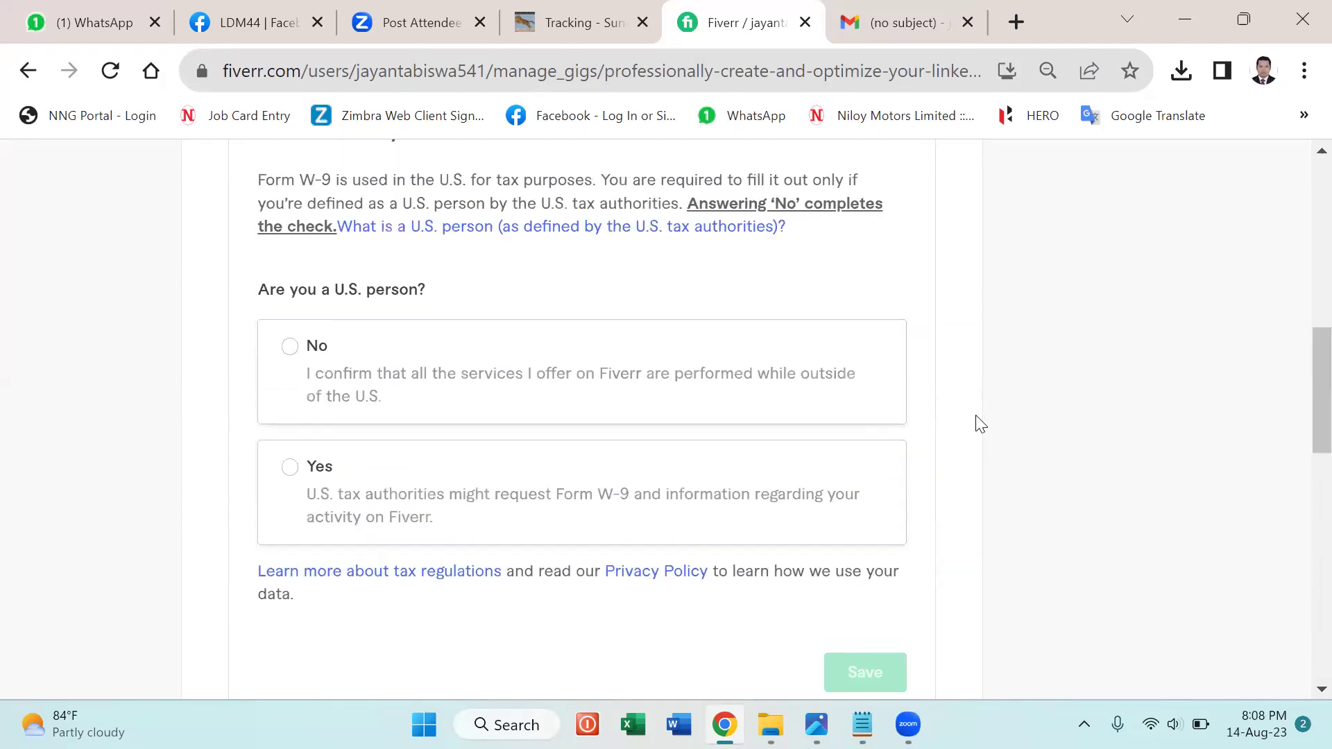
scroll(978, 423, "up", 2)
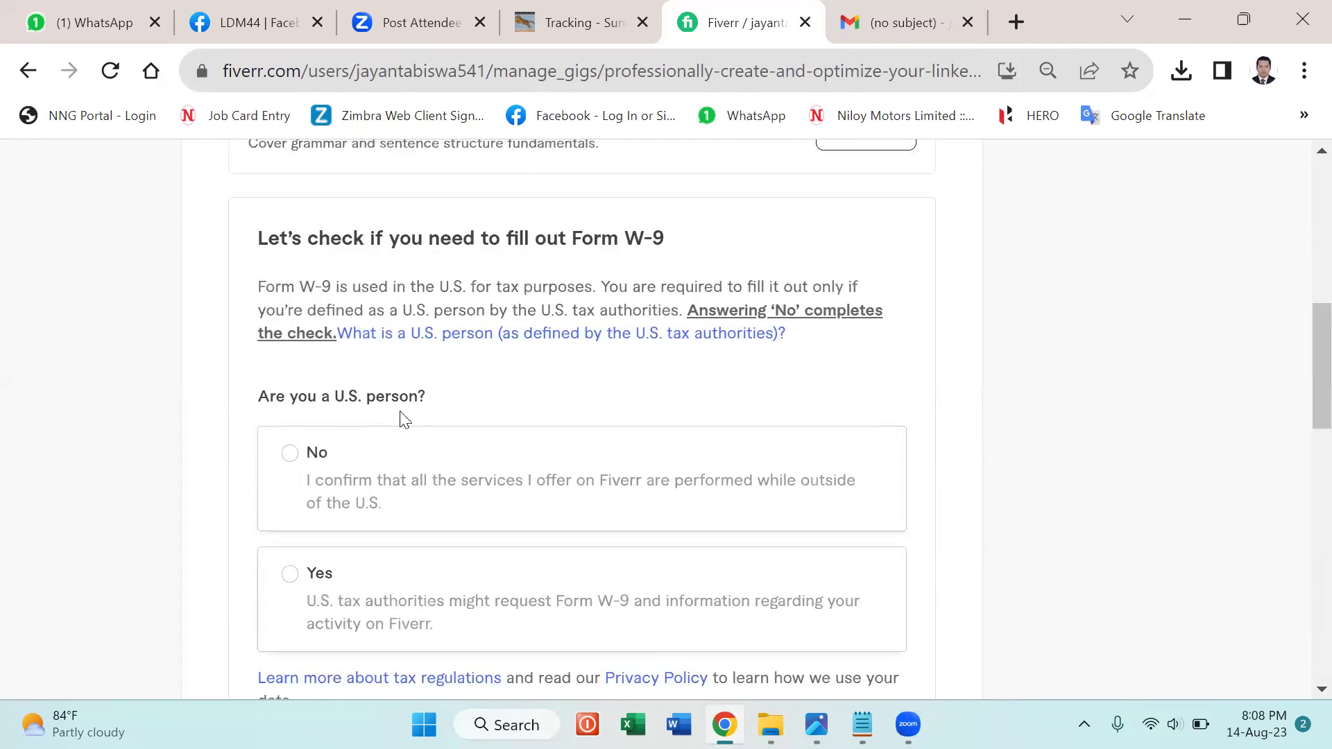
left_click(291, 458)
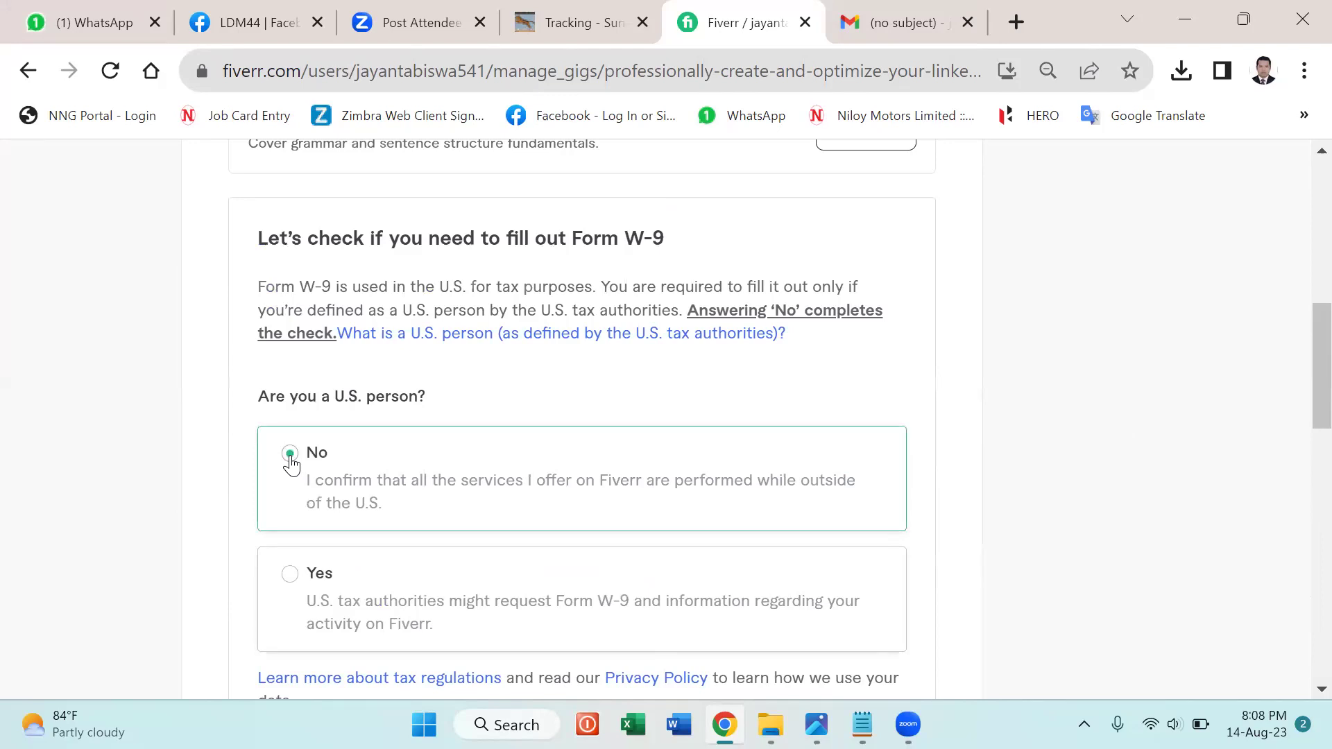
scroll(1002, 525, "down", 5)
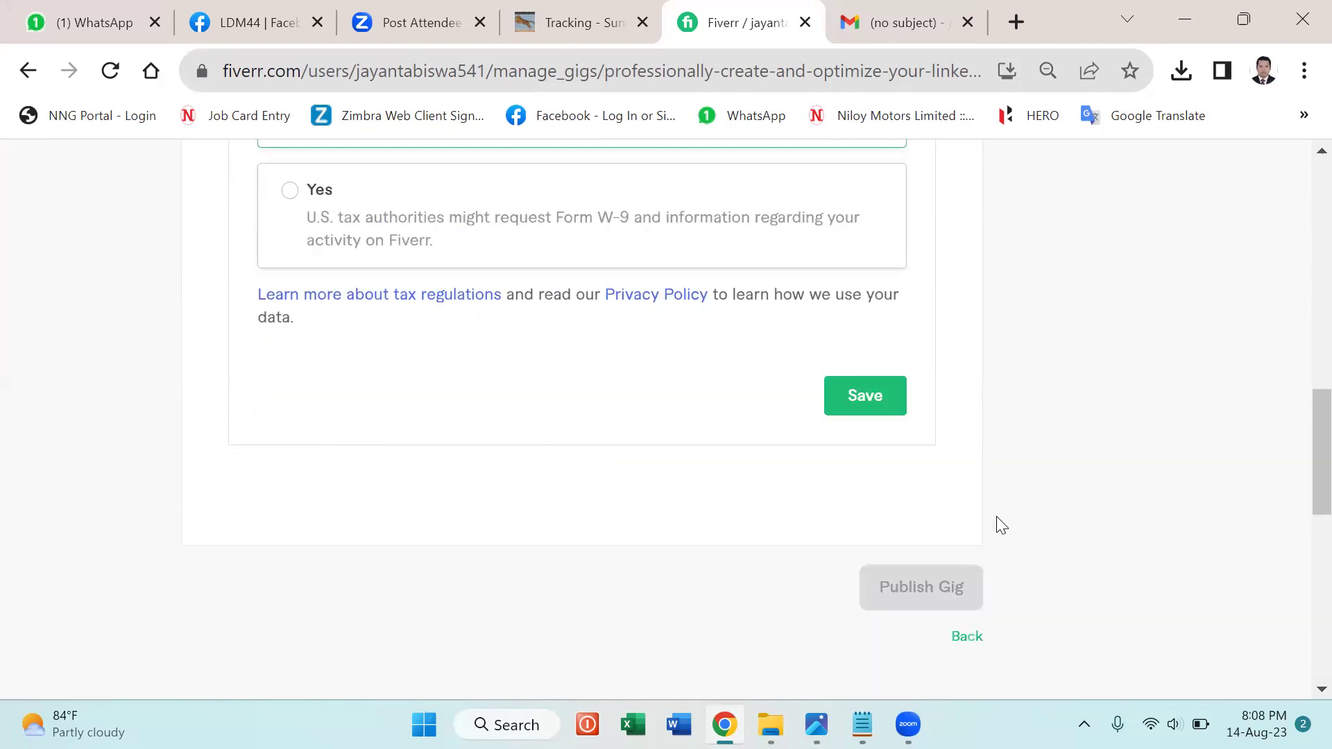
left_click(844, 394)
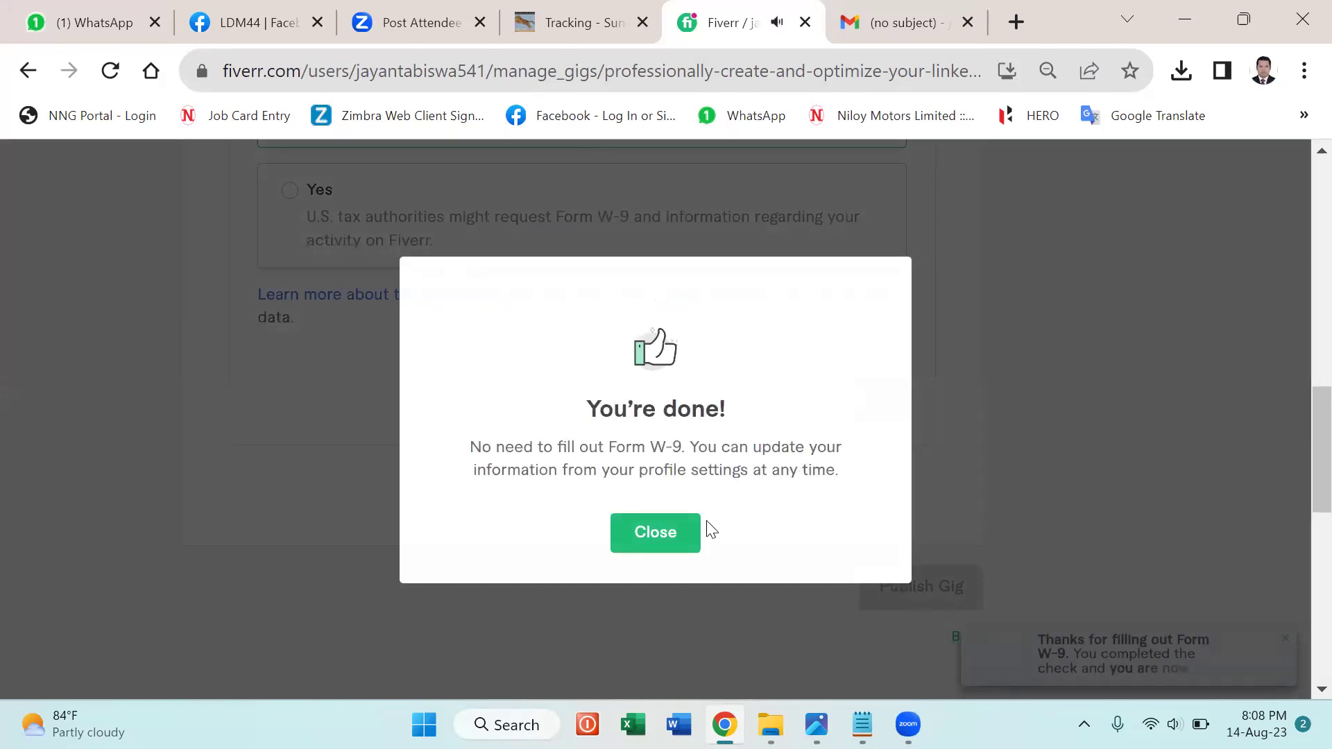
left_click(631, 538)
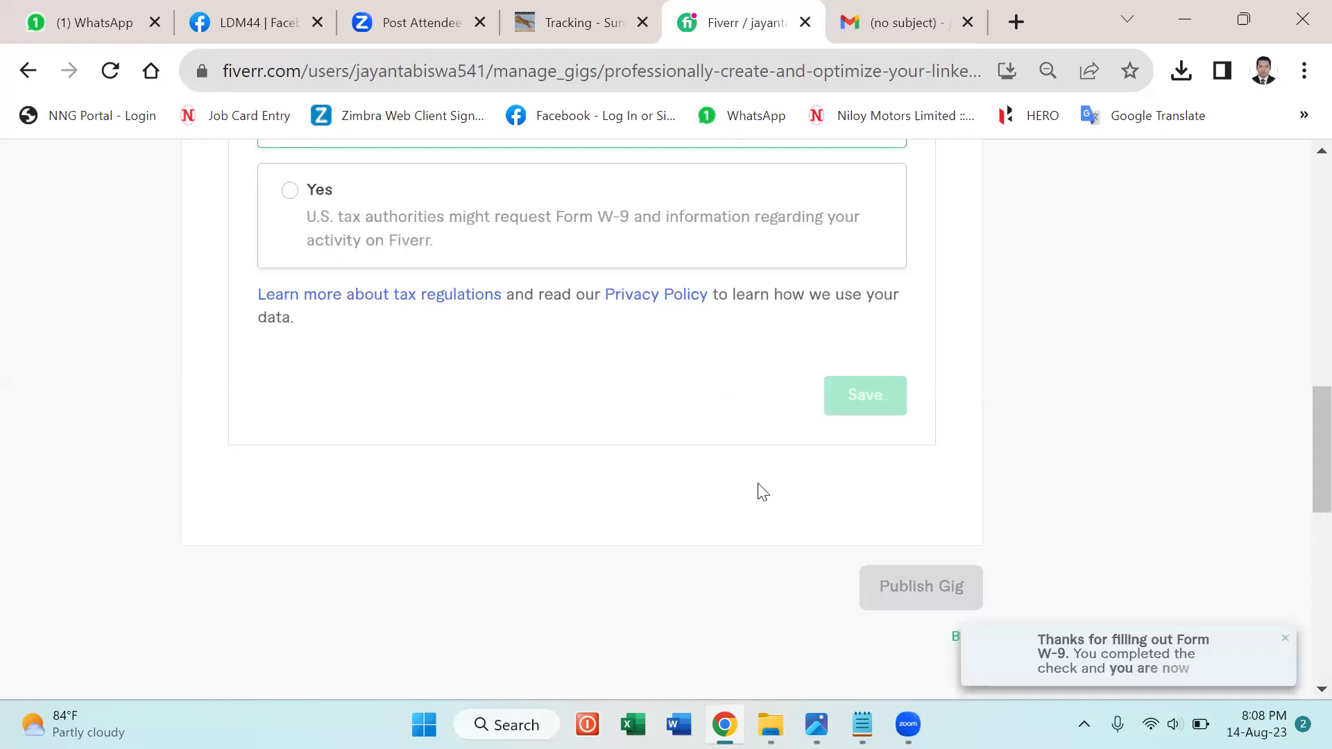
Review the Publish page, which still lists the English Skills Test as required.
scroll(976, 453, "up", 7)
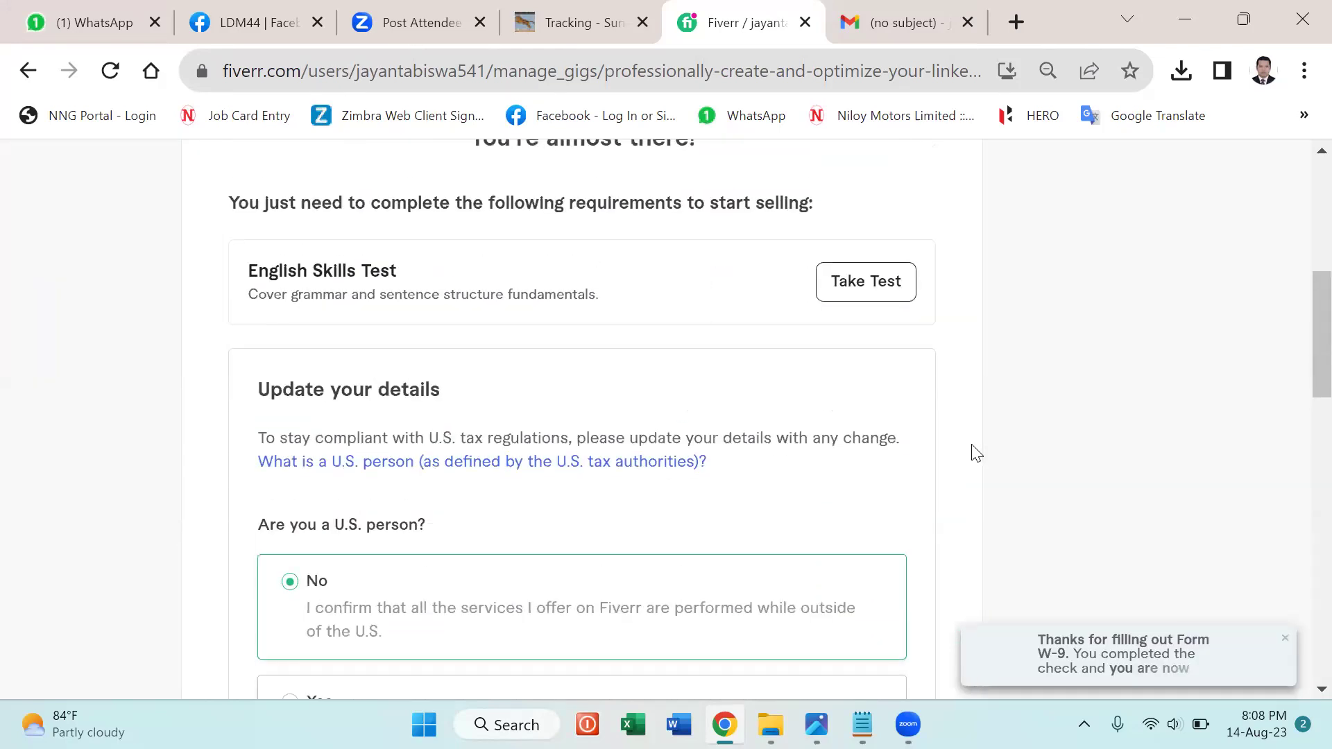
scroll(977, 453, "down", 3)
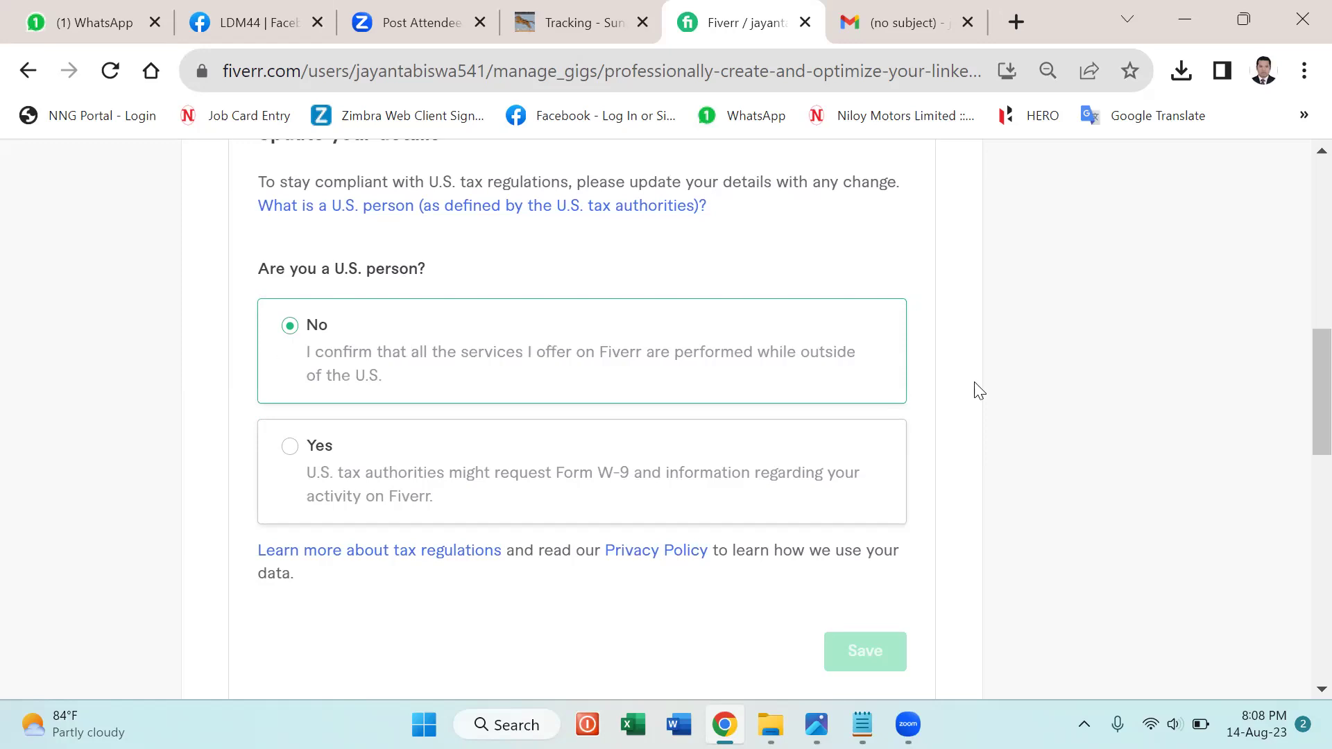
scroll(978, 390, "up", 8)
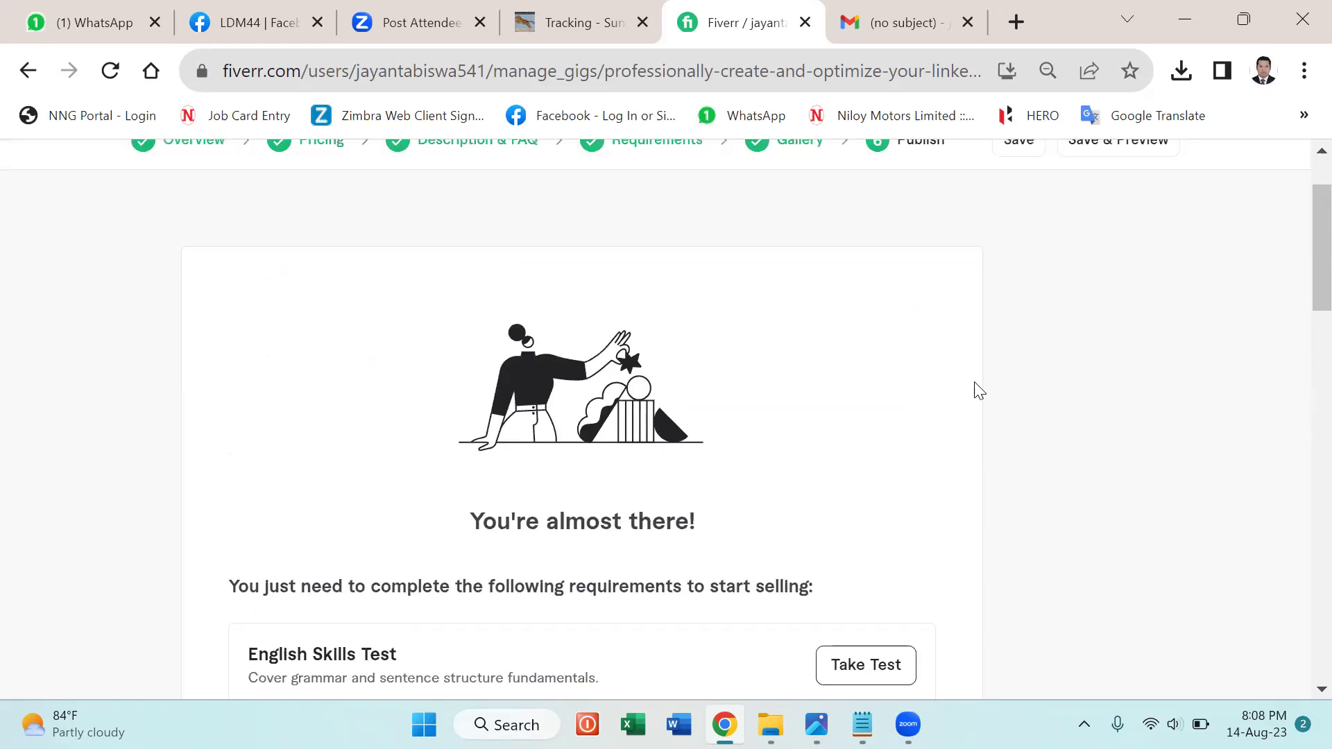
scroll(978, 390, "down", 3)
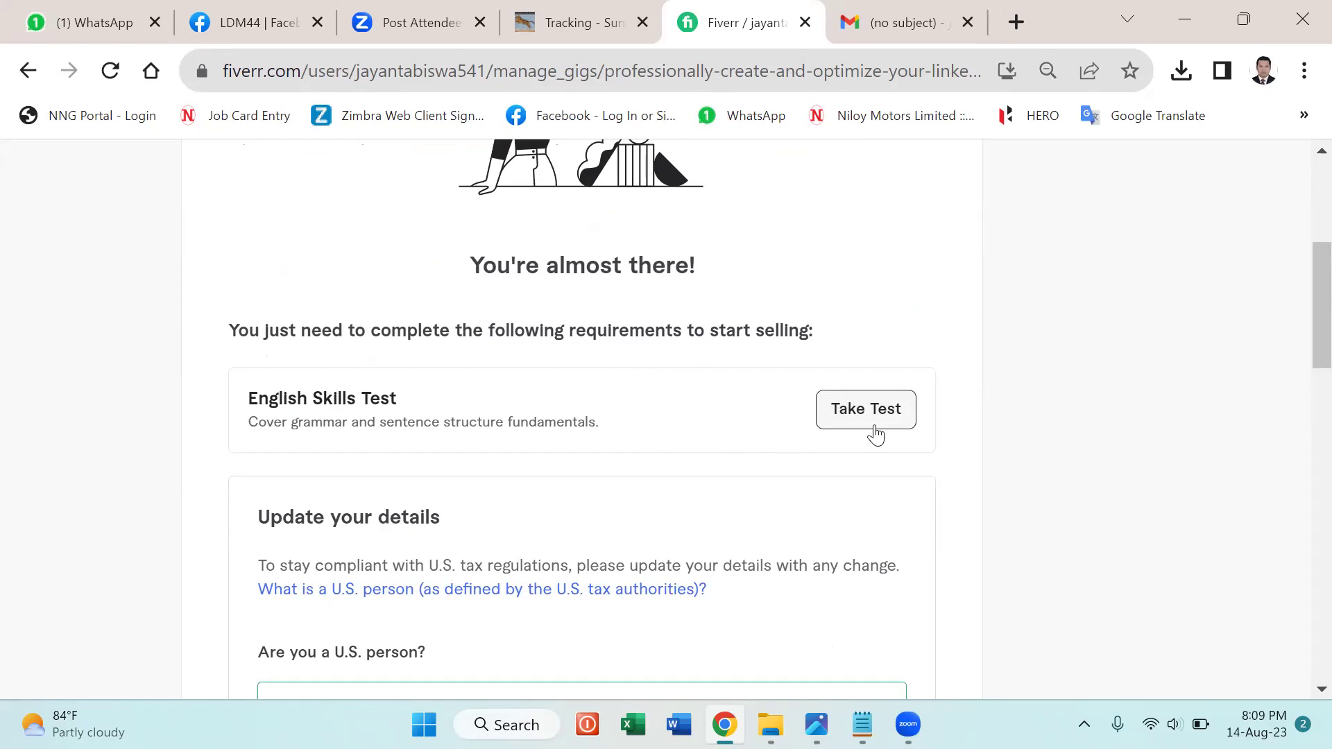
scroll(1142, 451, "down", 5)
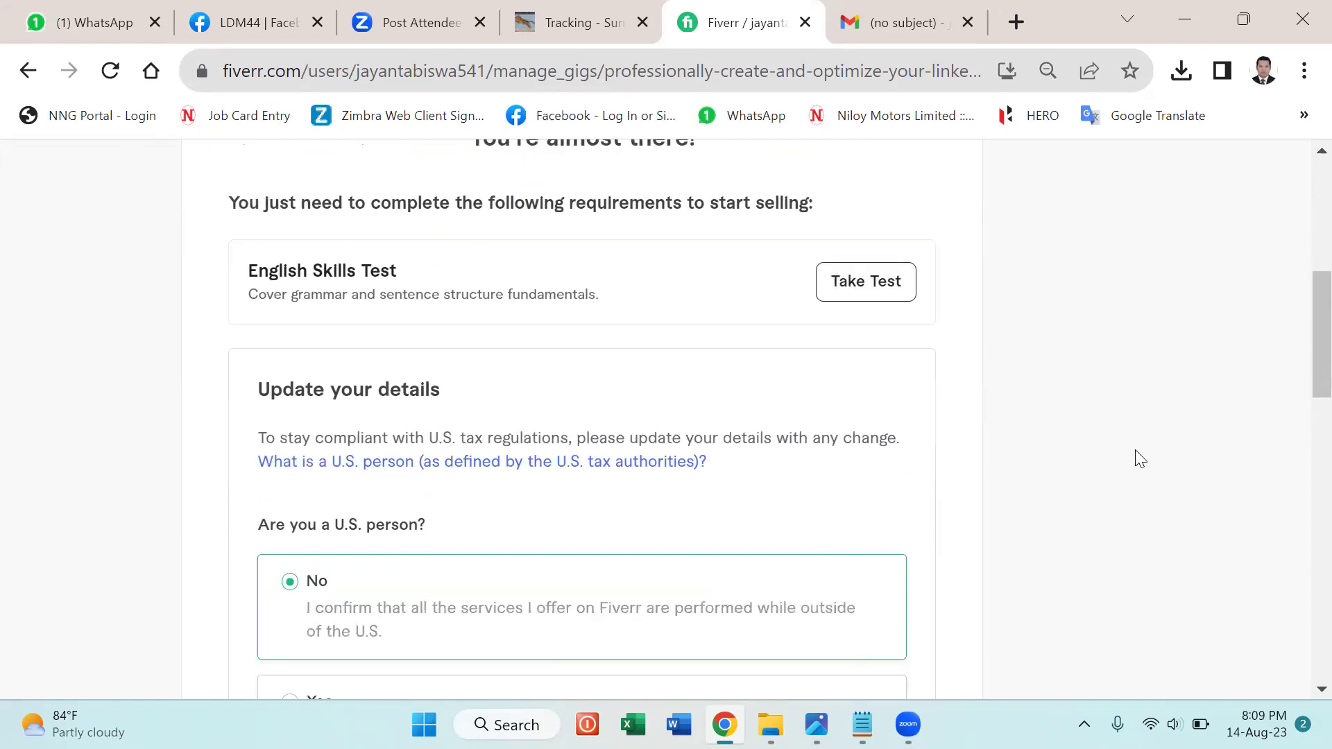
scroll(1133, 465, "down", 3)
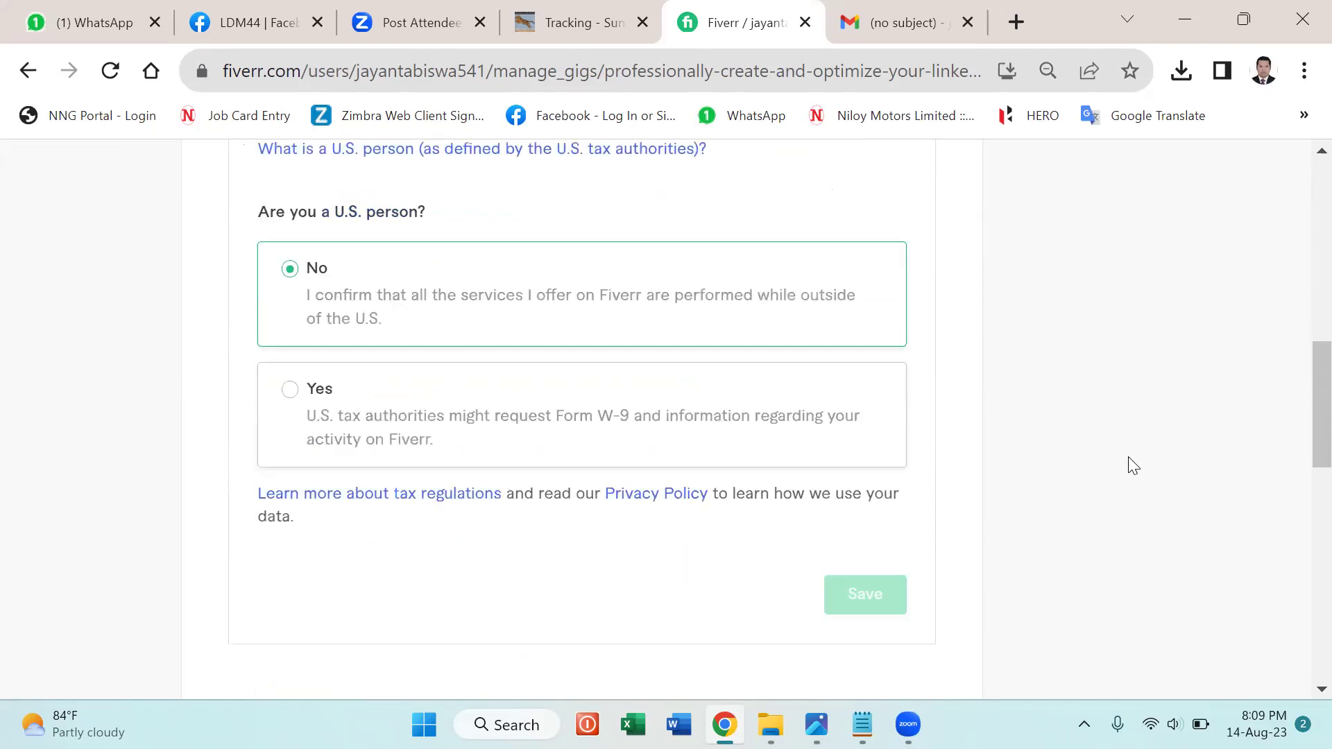
scroll(1133, 465, "up", 8)
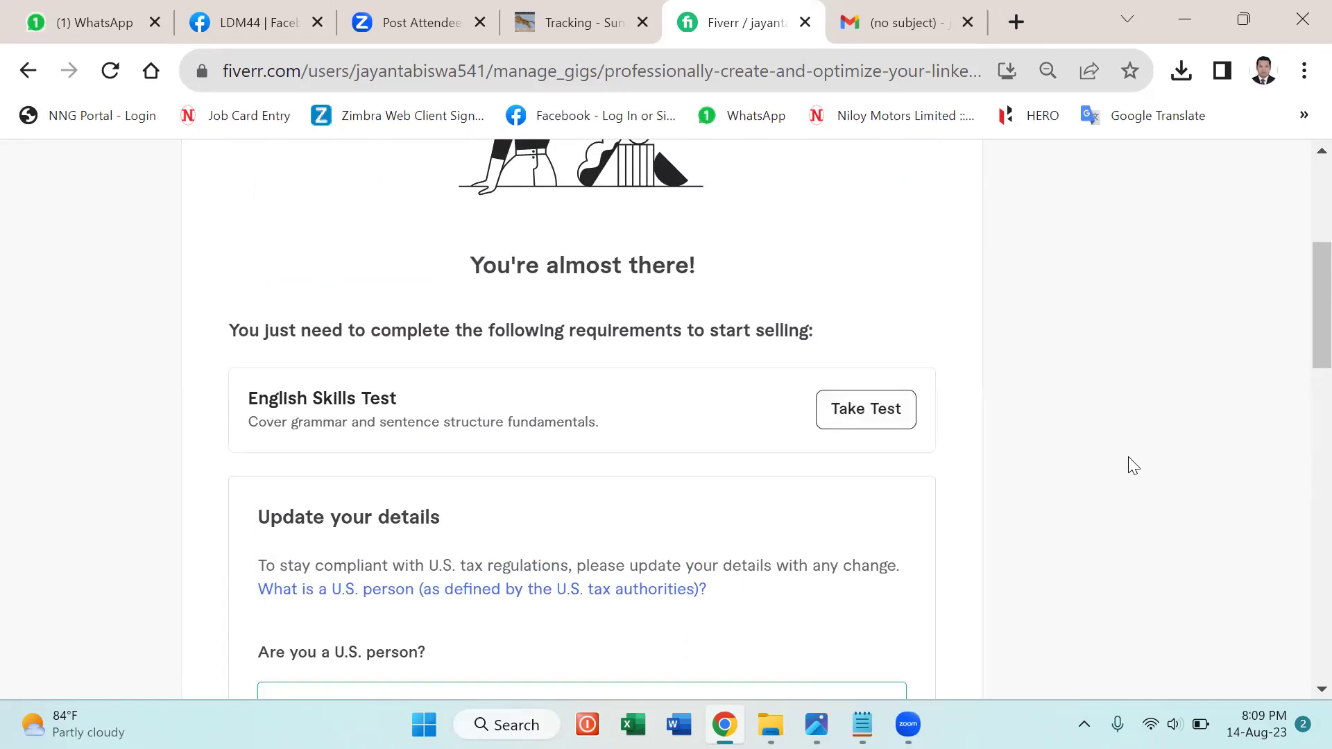
scroll(1133, 464, "up", 5)
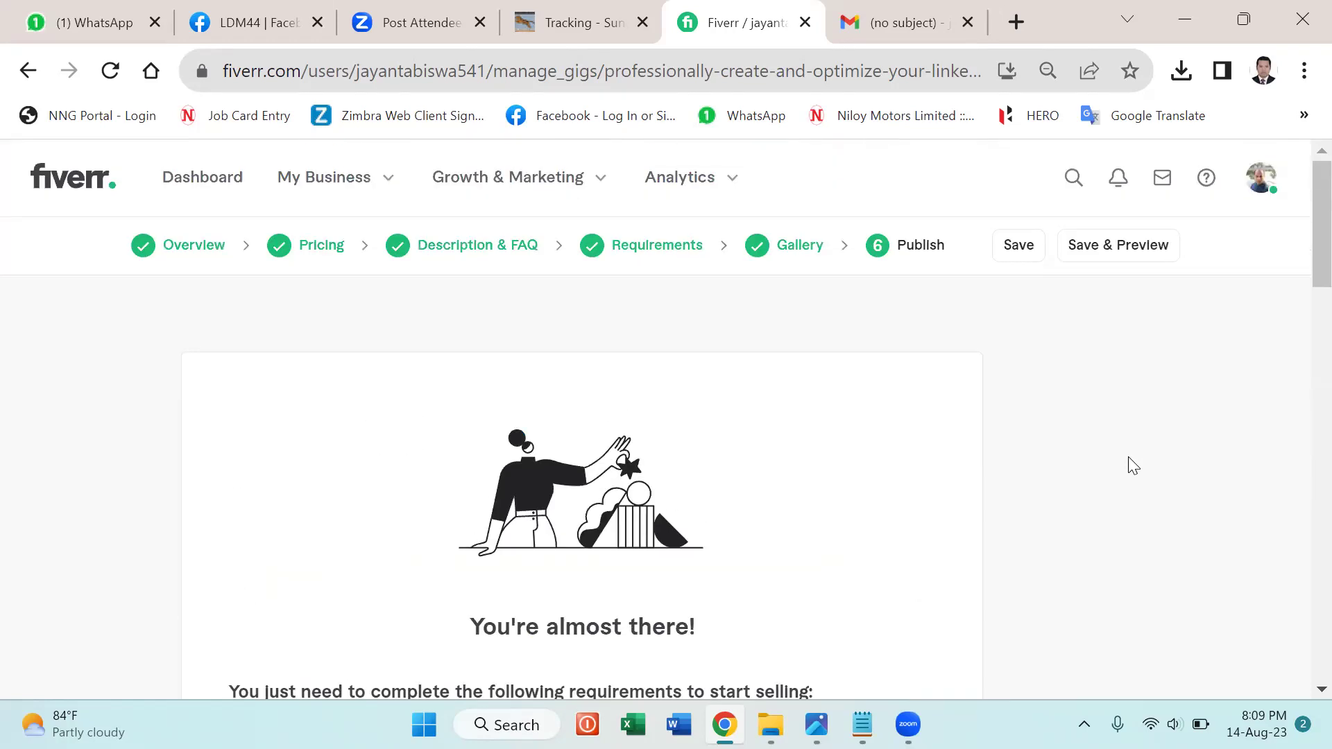
Go to the seller profile and check the LinkedIn gig under Drafts, starting at $10.
left_click(1259, 186)
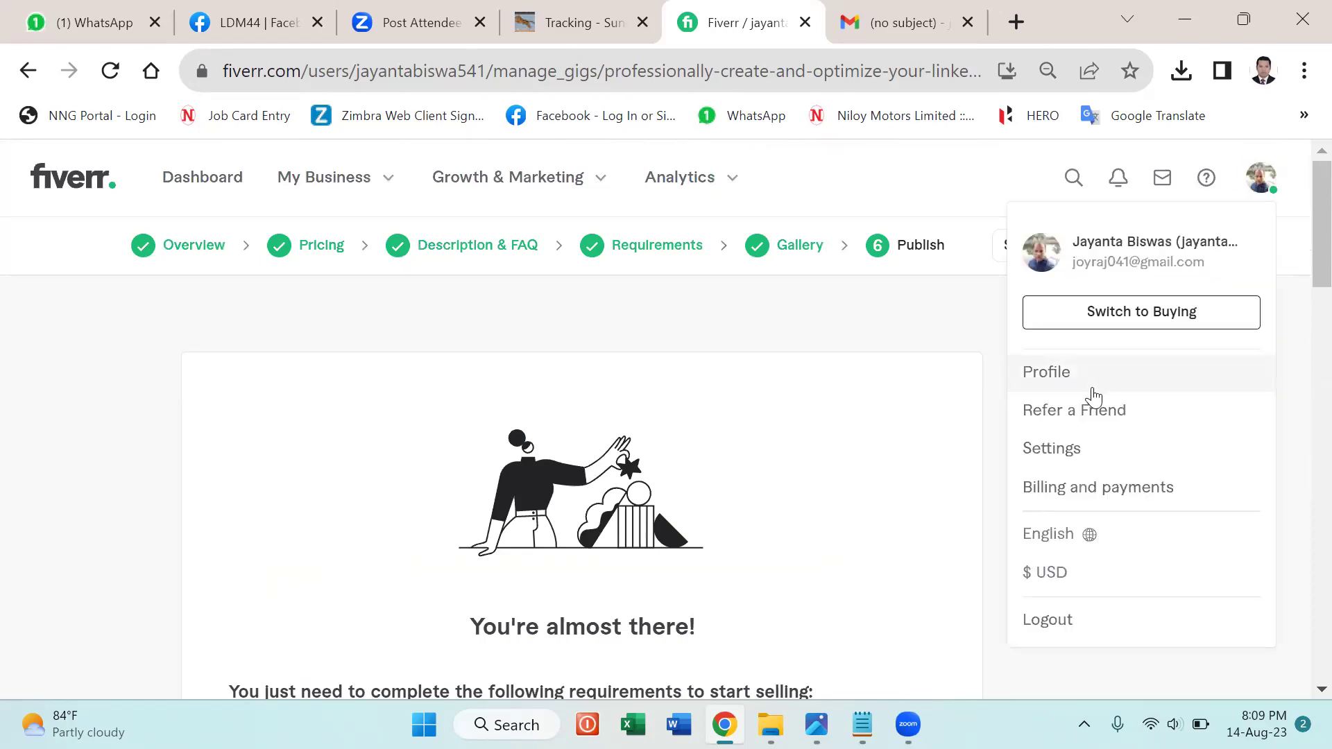
left_click(1068, 378)
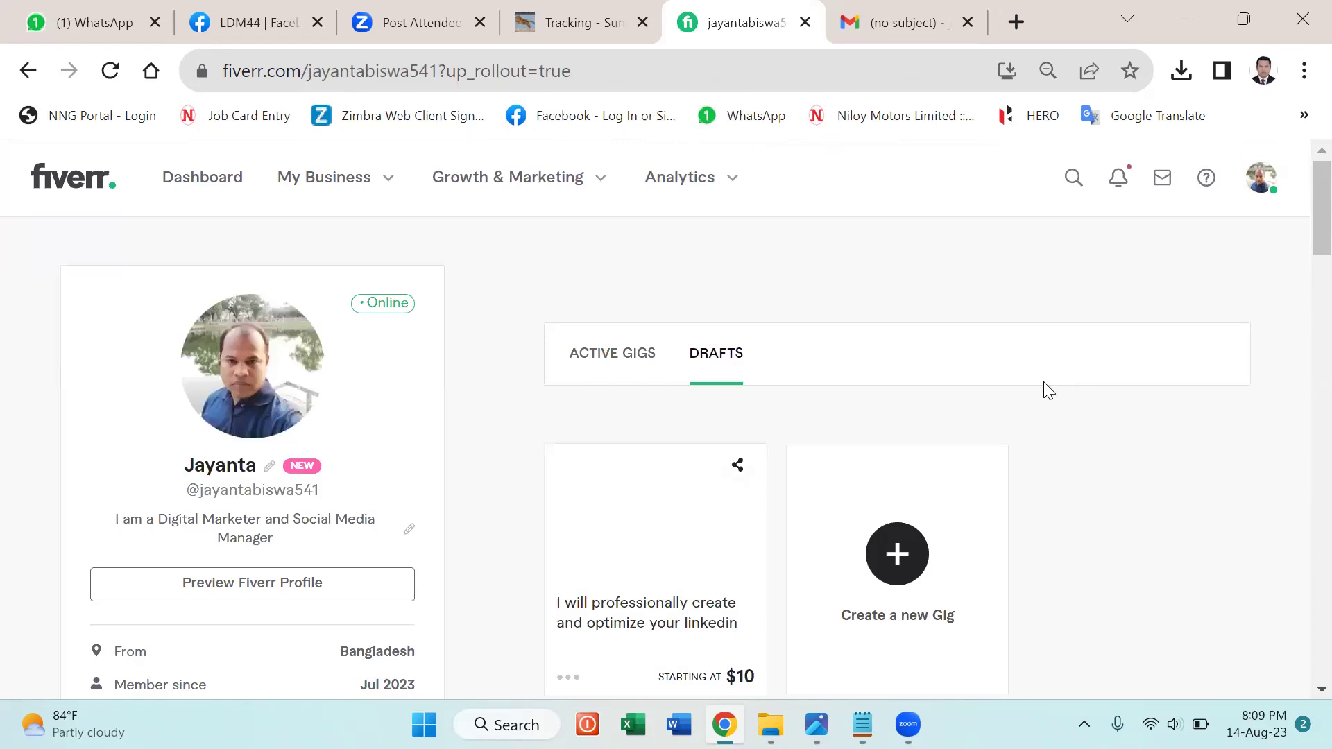
scroll(1171, 471, "down", 2)
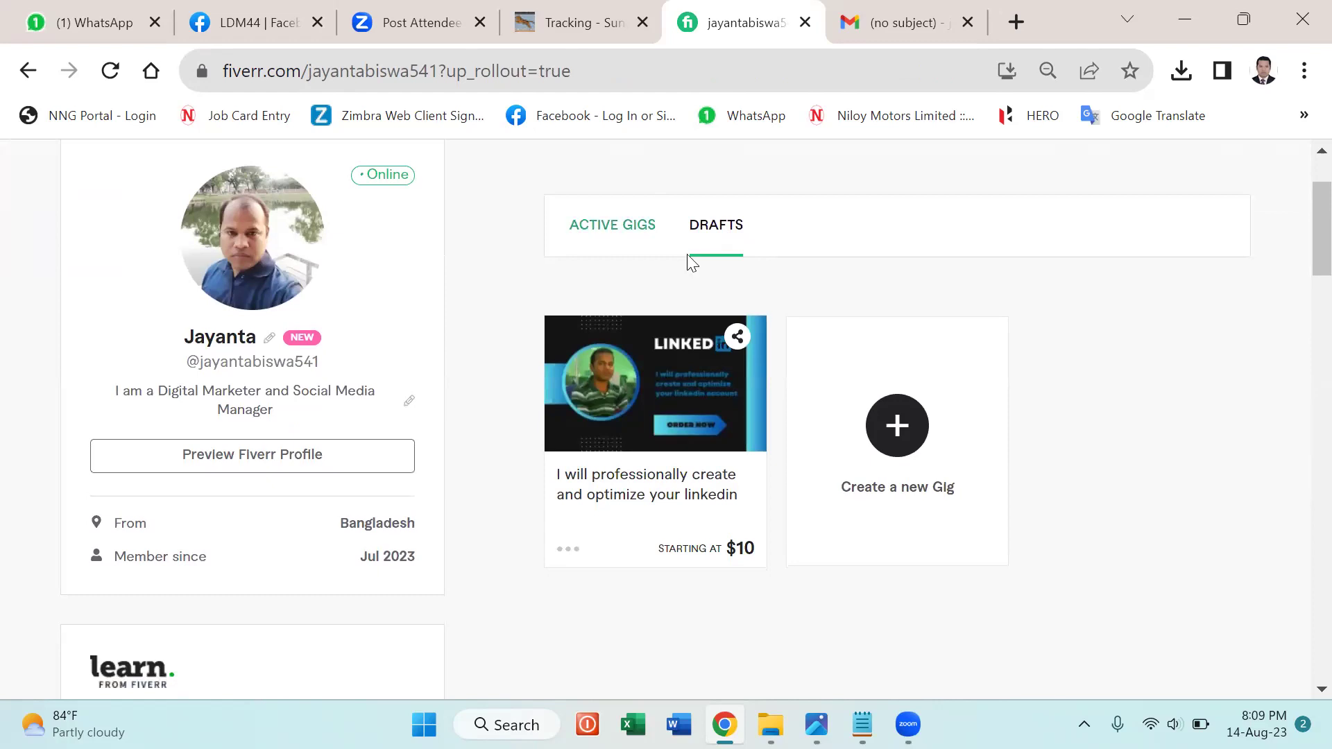
scroll(1232, 434, "up", 2)
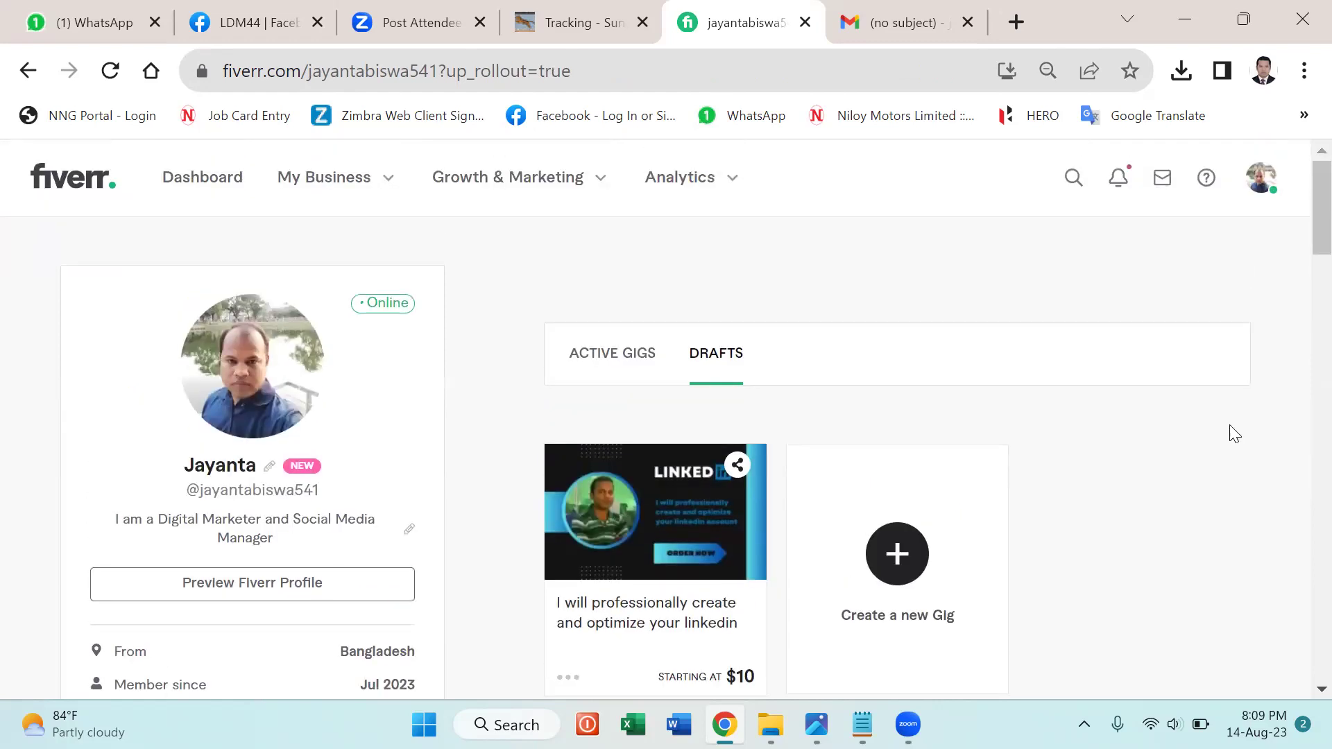
Mark the W-9 compliance notification as read in the notifications list.
left_click(1118, 181)
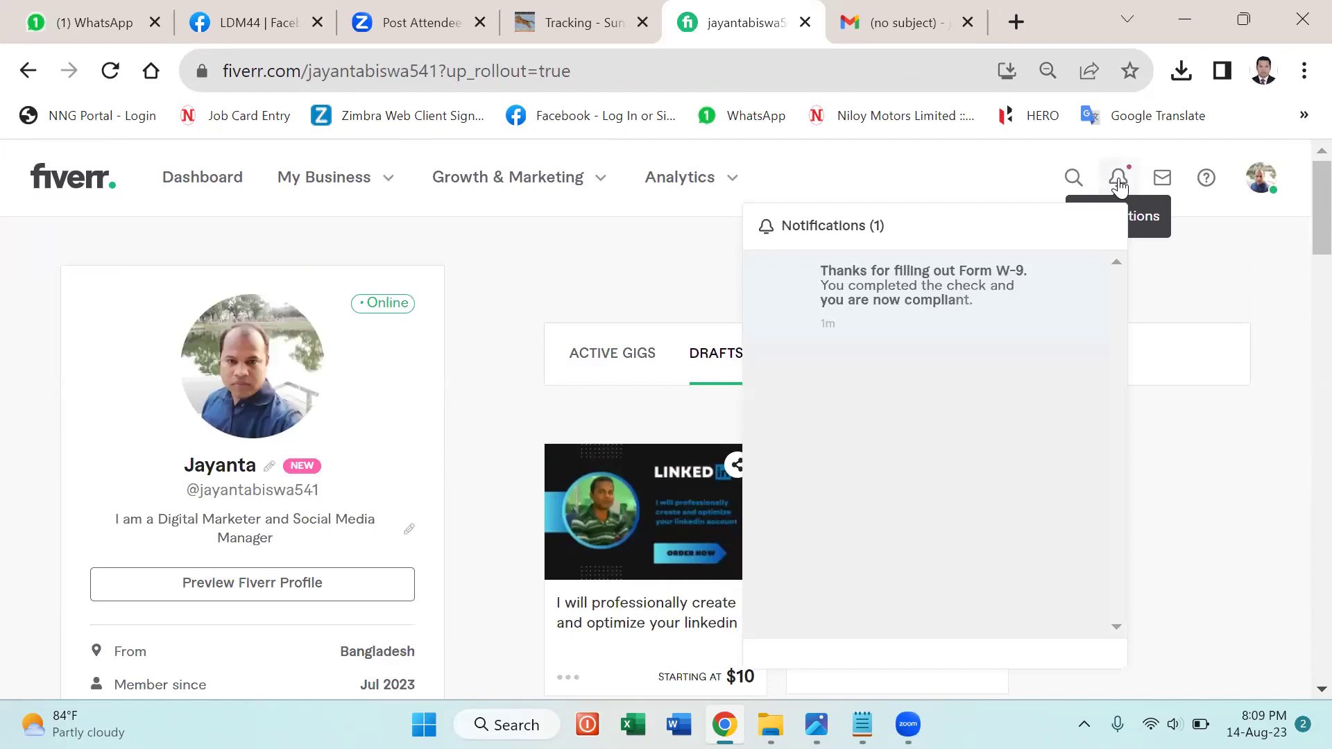
left_click(1080, 277)
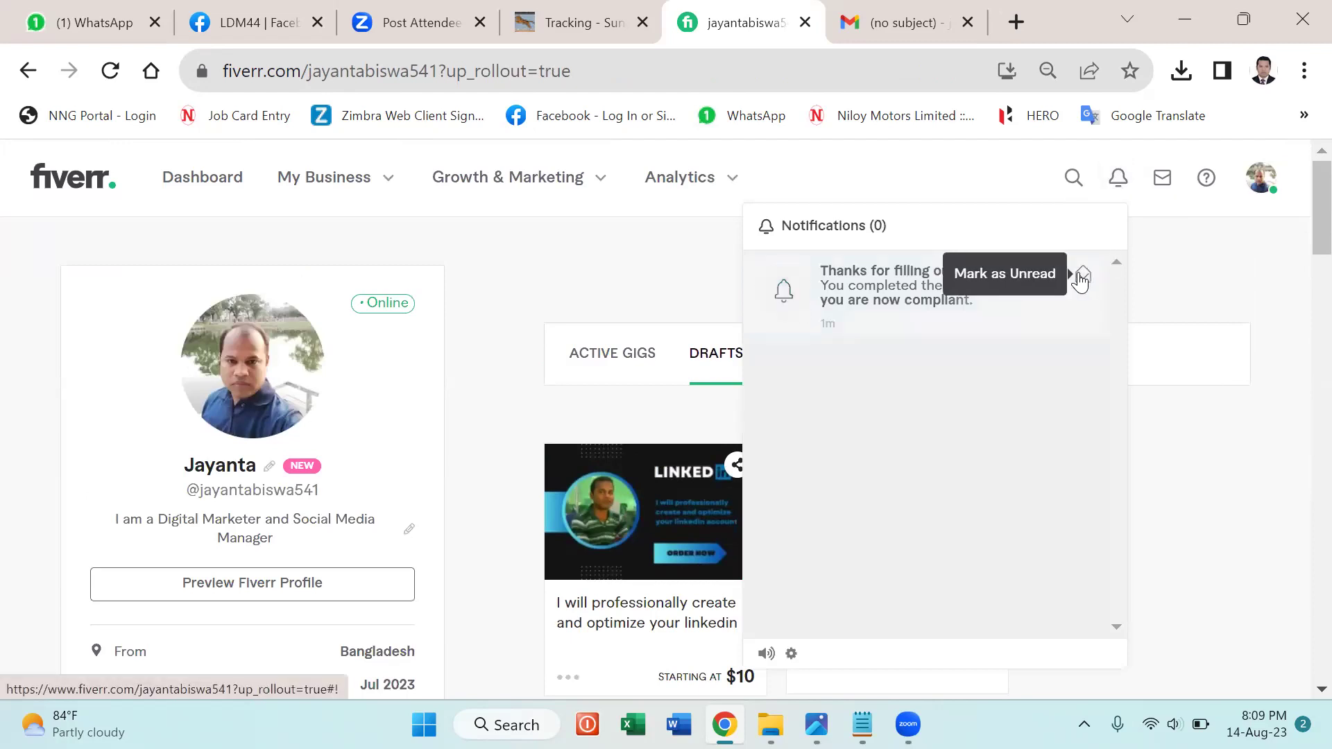
left_click(1183, 283)
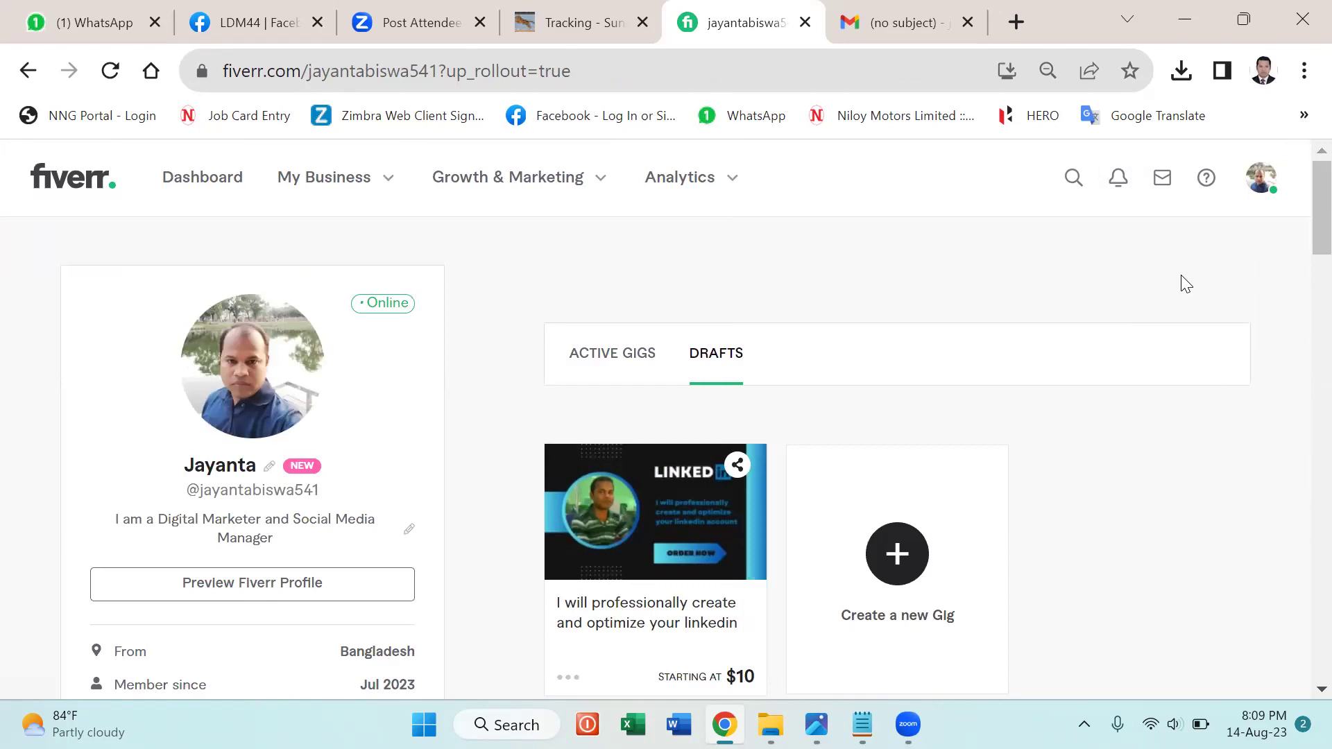